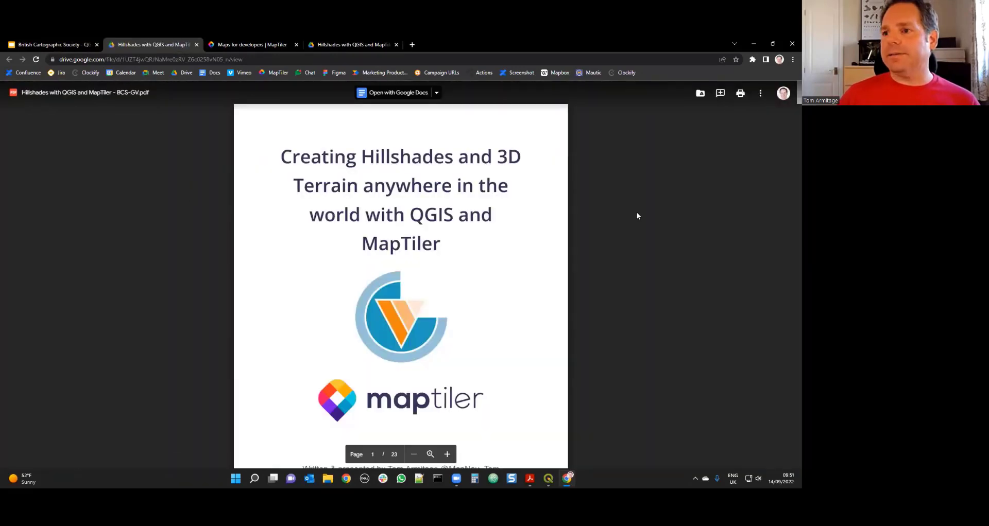
- Skim the hillshade workshop booklet, covering its download option, requirements, workshop format, and the MapTiler plugin and token setup instructions
scroll(386, 164, down, 1)
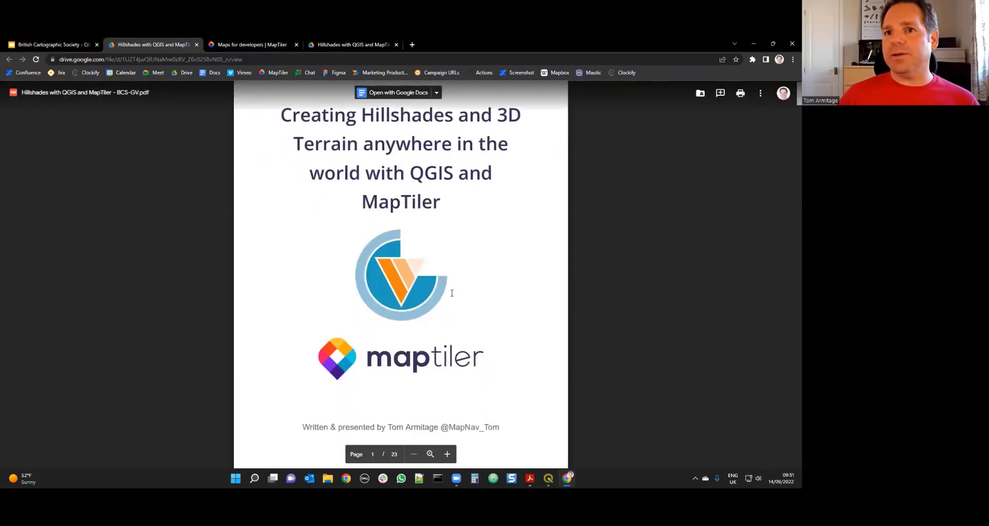
scroll(711, 206, up, 1)
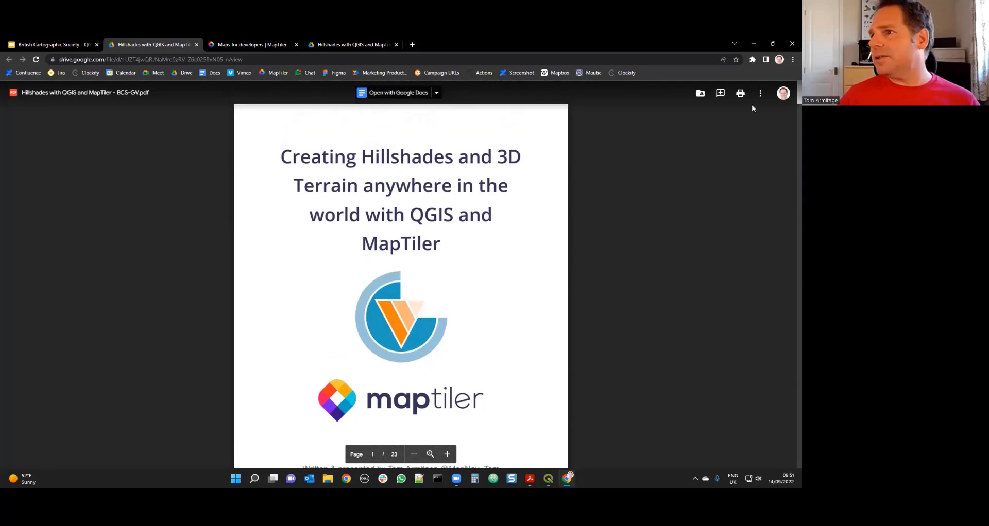
click(760, 93)
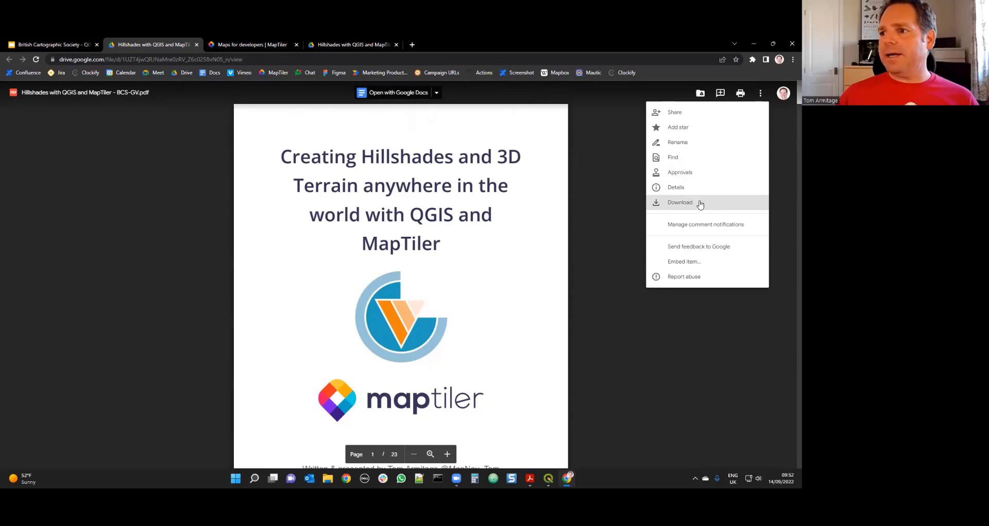
scroll(511, 206, down, 15)
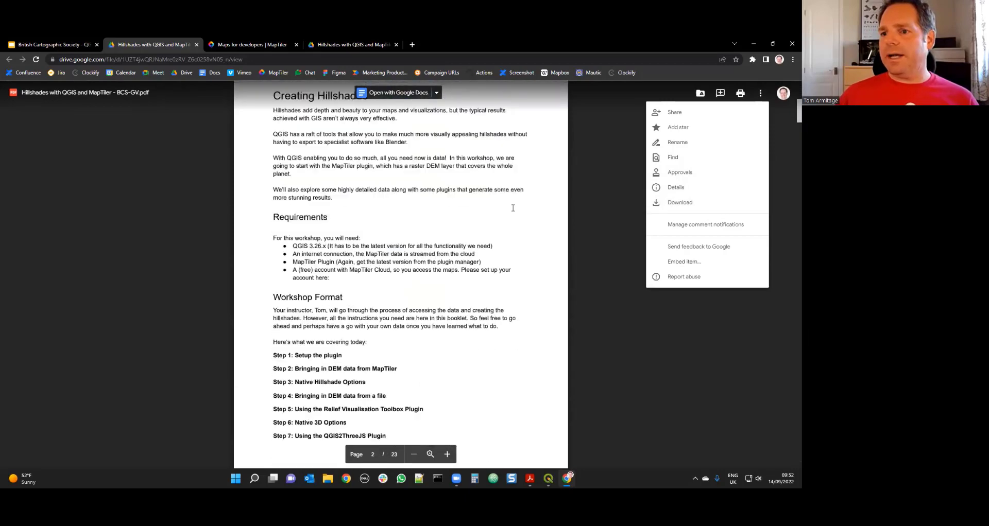
scroll(513, 208, down, 15)
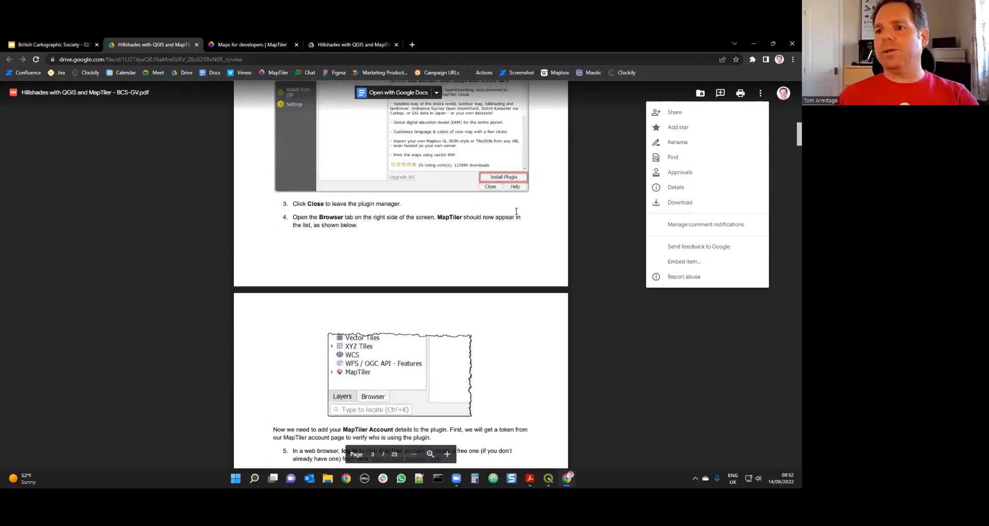
scroll(518, 214, down, 4)
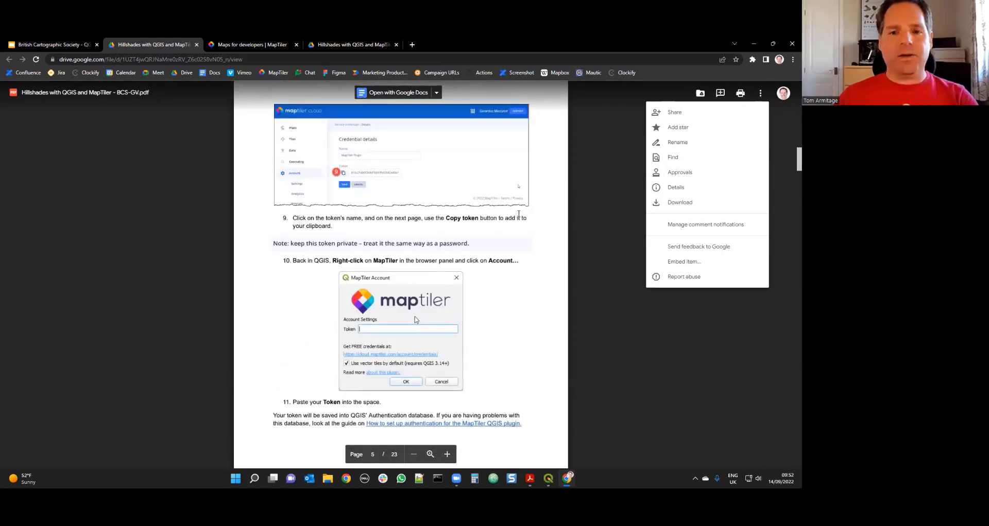
scroll(519, 214, down, 3)
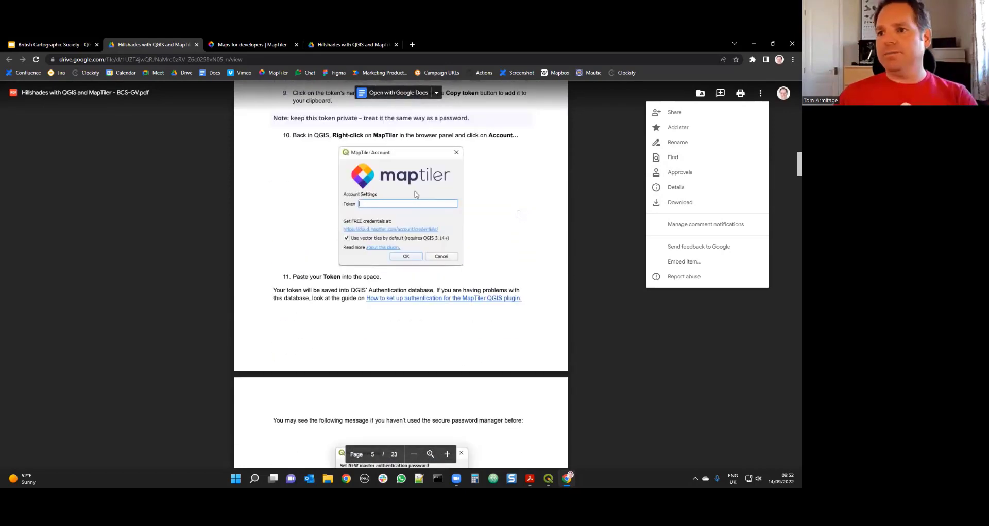
scroll(520, 215, down, 10)
scroll(521, 216, down, 15)
scroll(521, 217, up, 12)
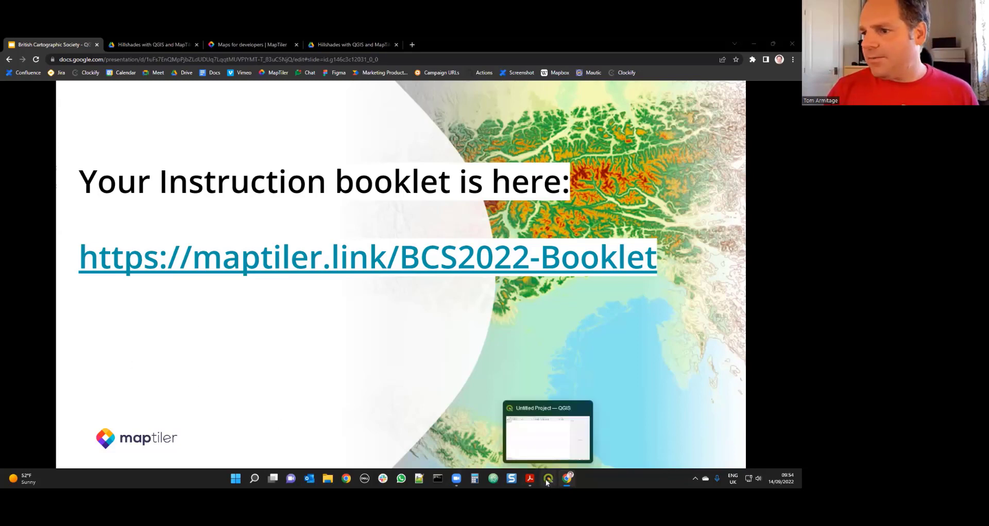
- Switch to QGIS, widen the Layers area beside the map canvas, and open the plugin manager
click(548, 479)
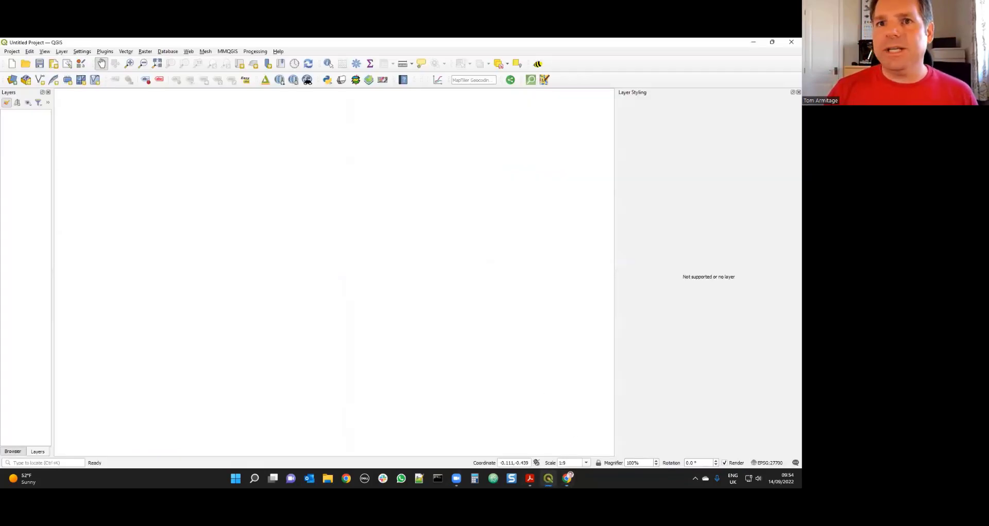
drag(53, 233, 125, 242)
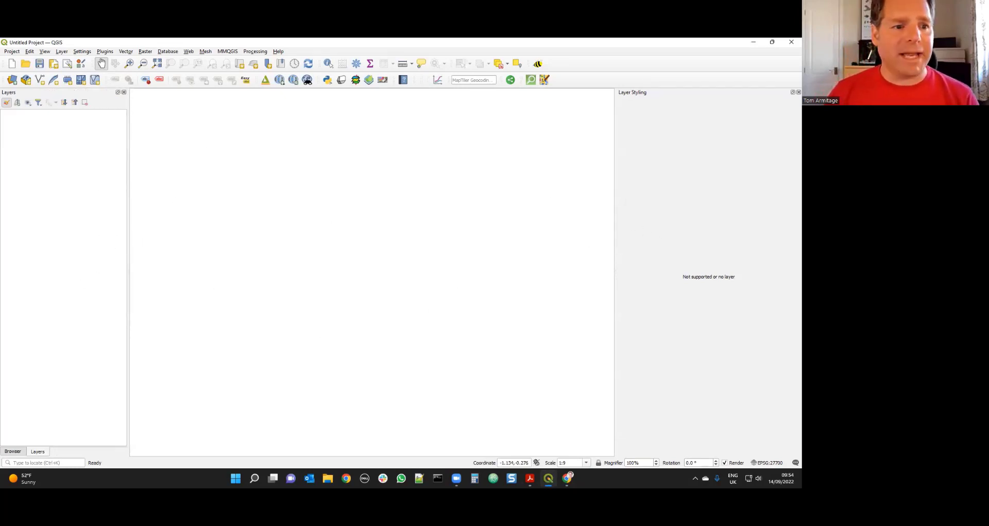
click(113, 54)
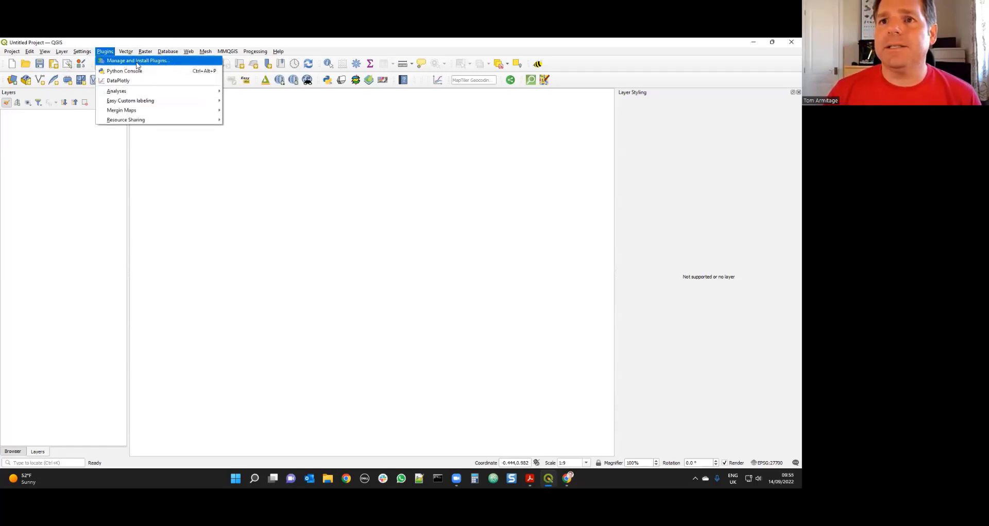
click(109, 62)
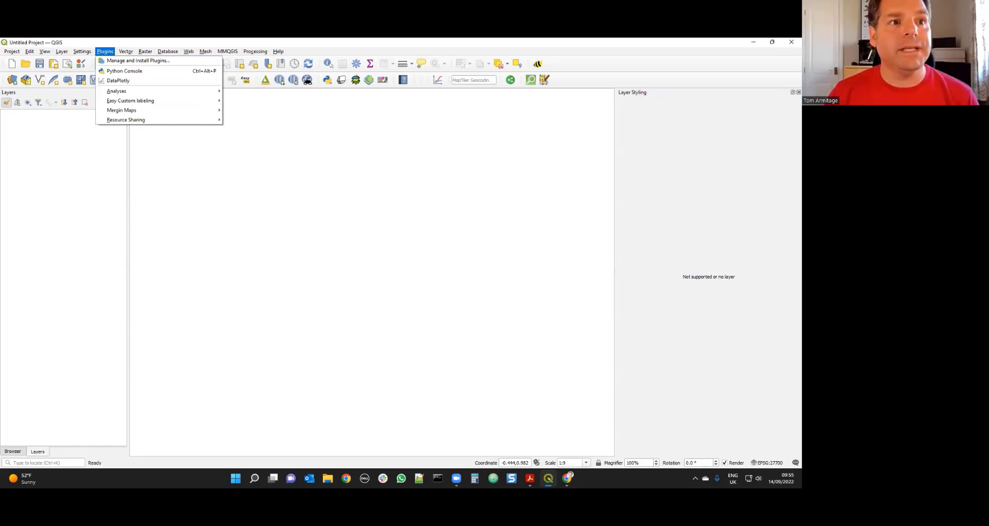
click(134, 63)
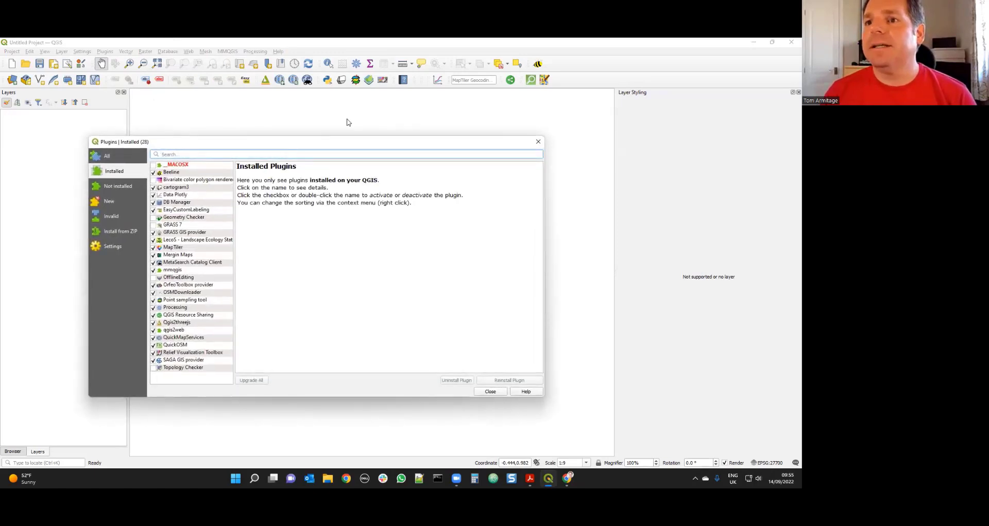
- Search the installed plugins for MapTiler, review the plugin's details, and close the plugin manager
text(M)
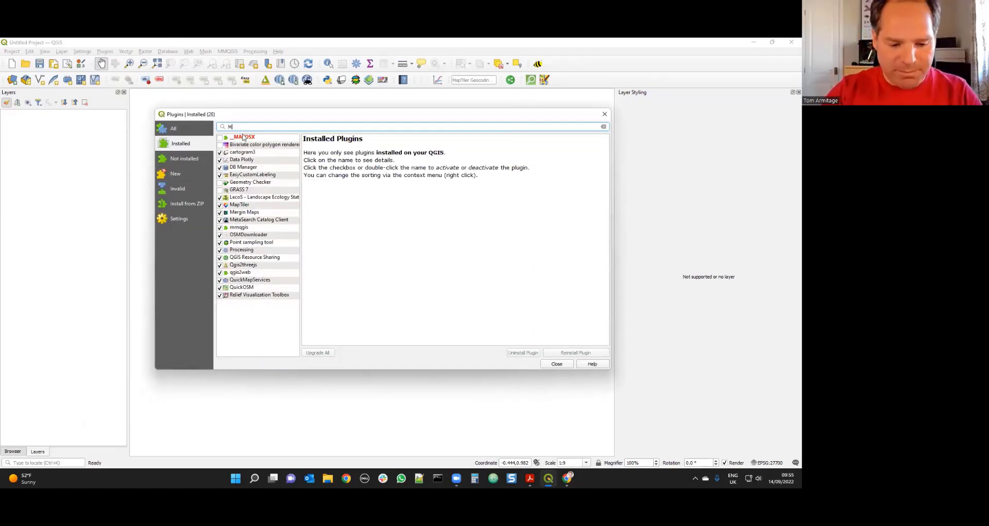
text(apTiler)
click(239, 138)
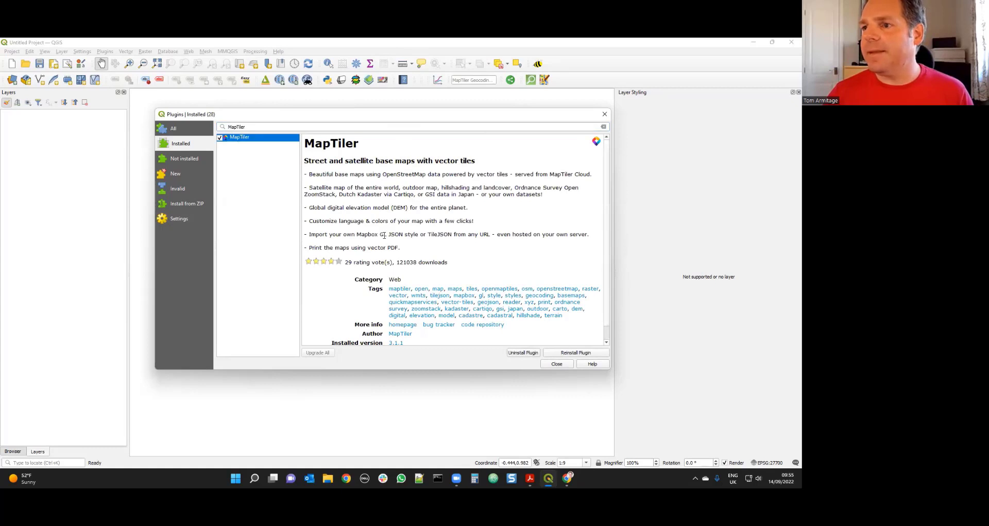
drag(420, 114, 396, 110)
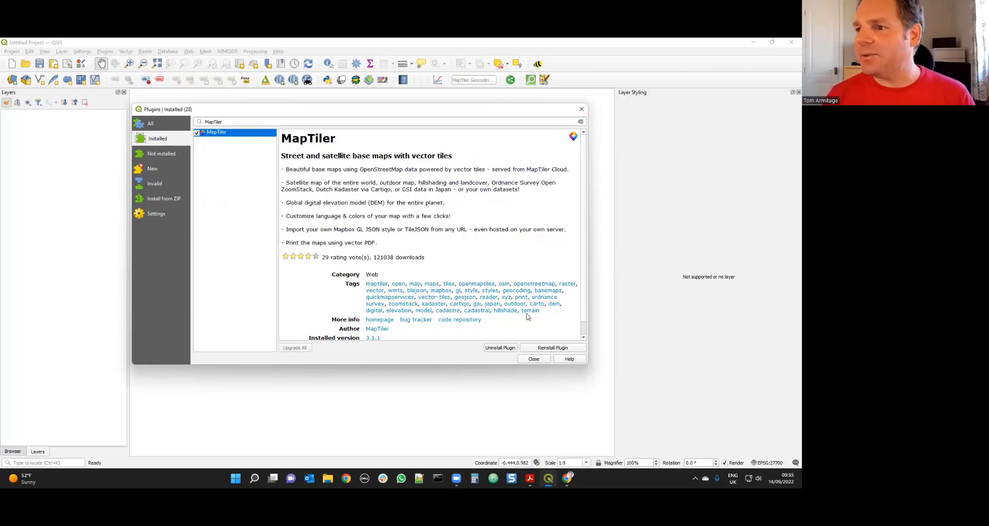
click(580, 109)
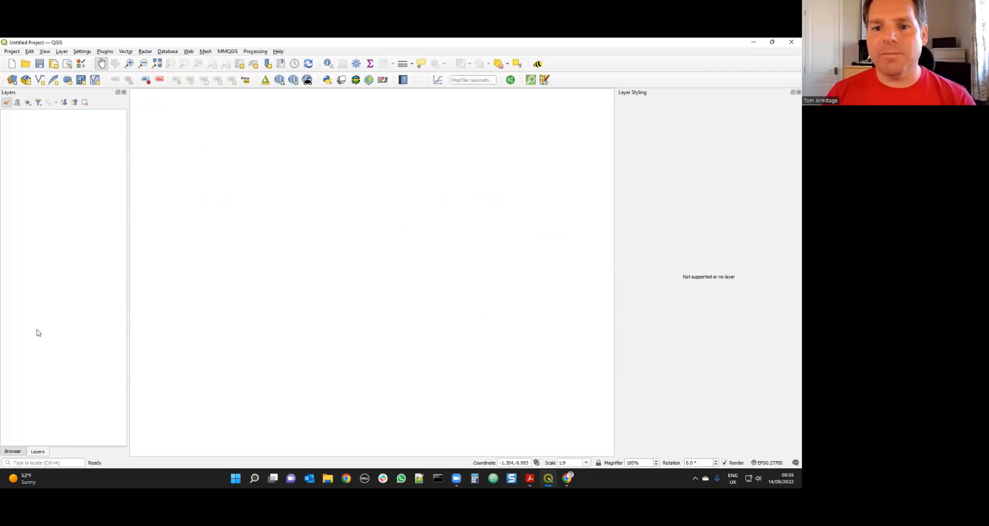
- Display the data source browser and review the maps listed under MapTiler, collapsing the list again
click(13, 452)
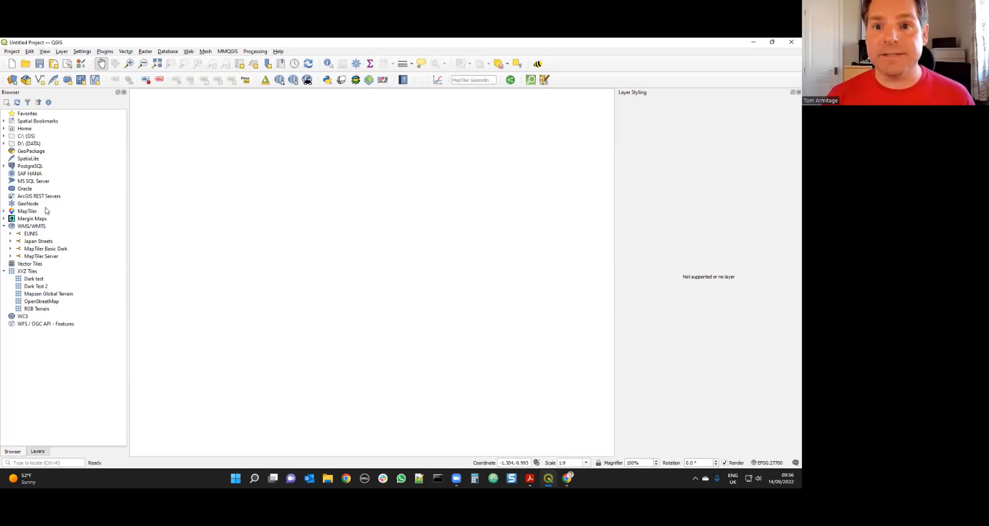
click(4, 211)
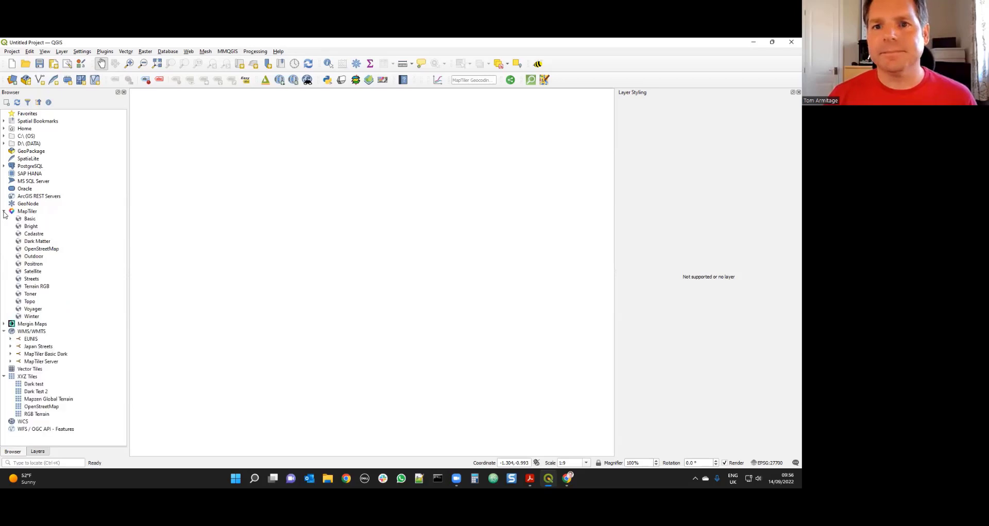
click(4, 212)
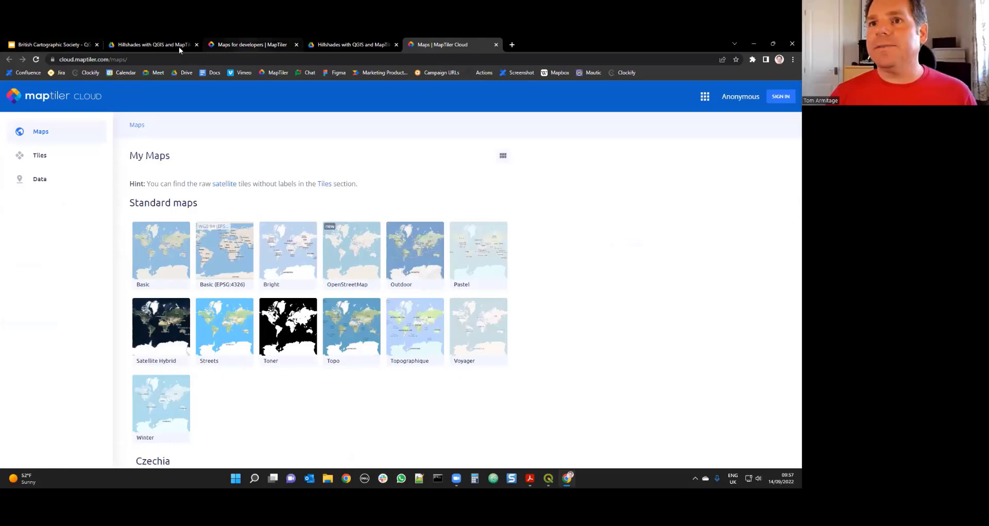
- In Chrome, close the open MapTiler Cloud and Maps for developers pages and open a fresh maptiler.com page
click(496, 46)
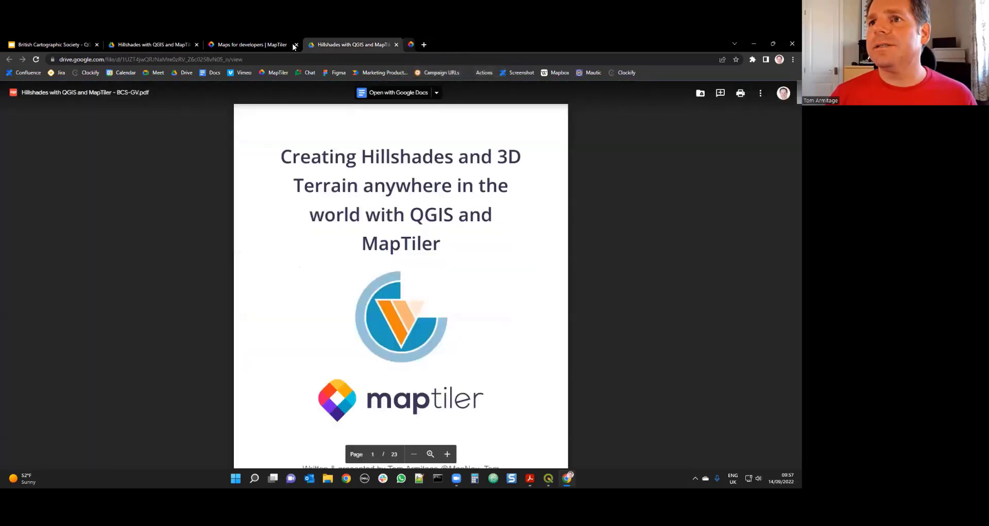
click(297, 45)
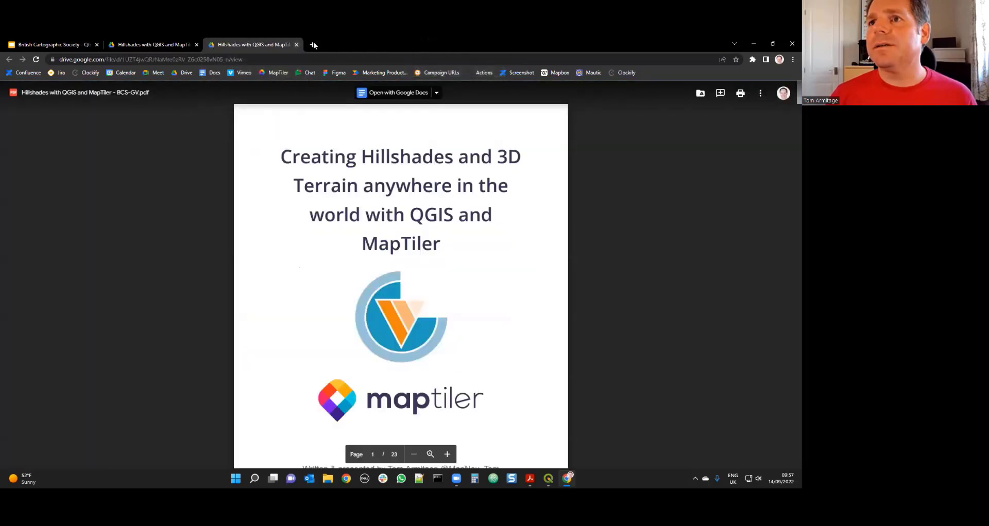
click(315, 45)
click(331, 296)
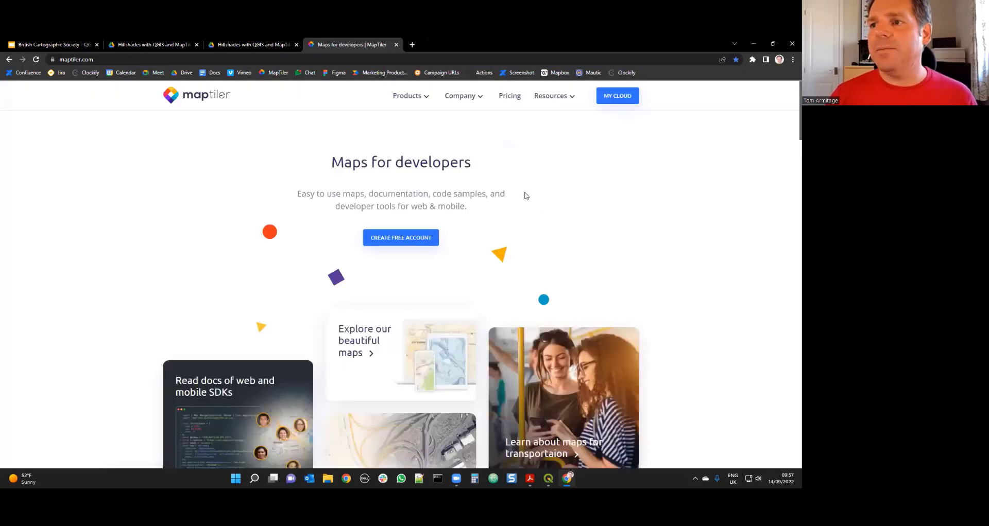
- Sign in to MapTiler Cloud with the existing Google account
click(615, 100)
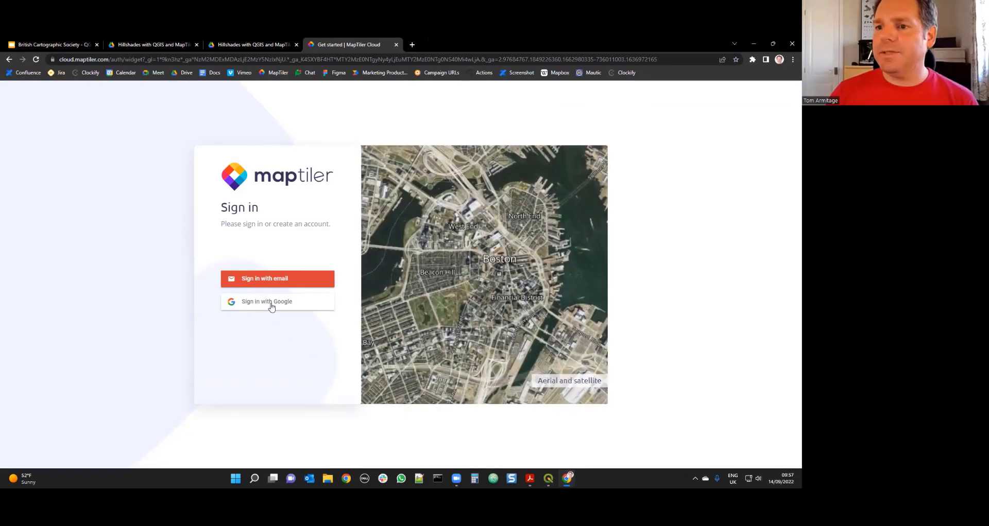
click(272, 307)
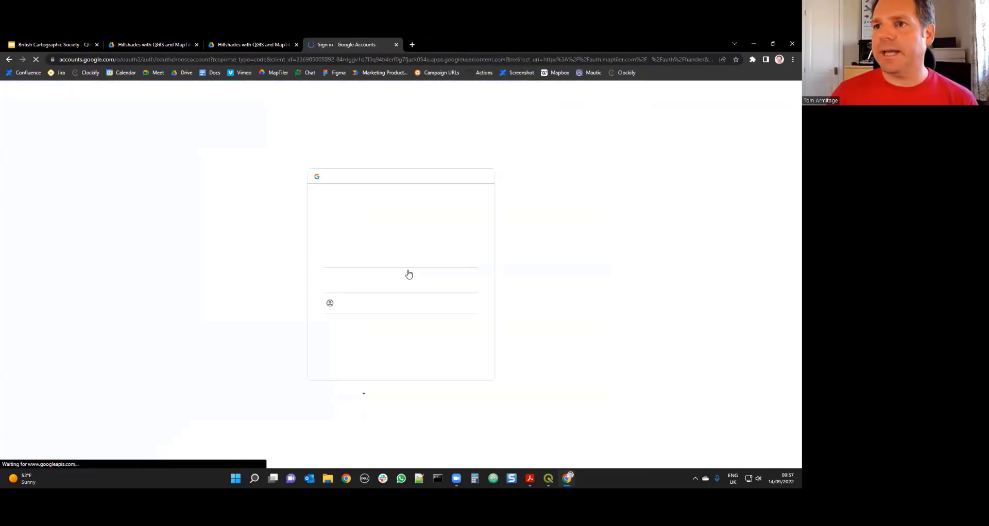
click(355, 256)
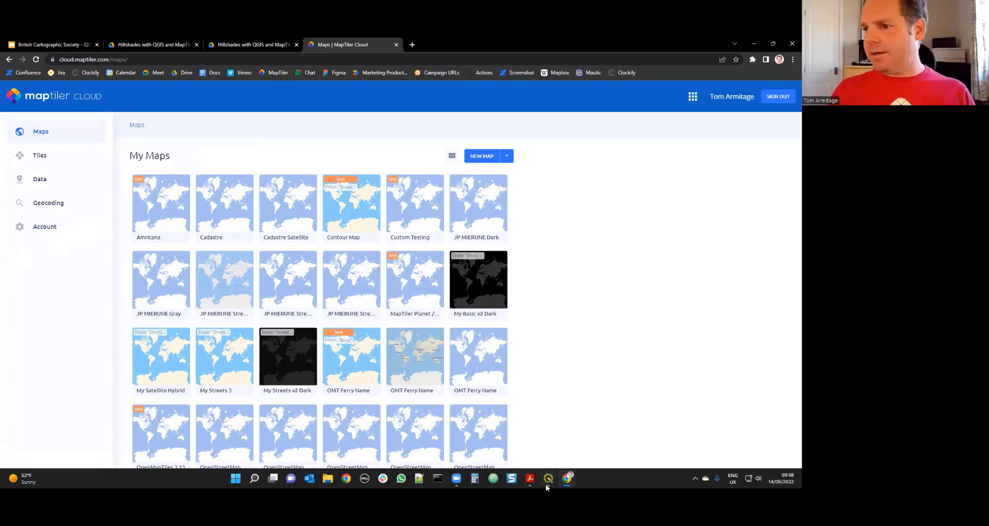
- Return to QGIS, expand the MapTiler source, and open its account settings where the token is stored
click(549, 477)
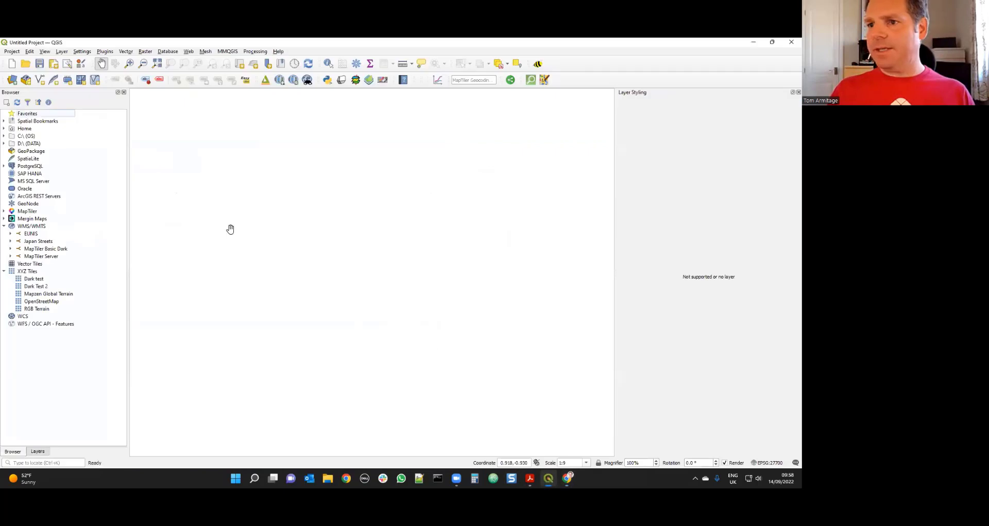
double_click(26, 213)
right_click(25, 212)
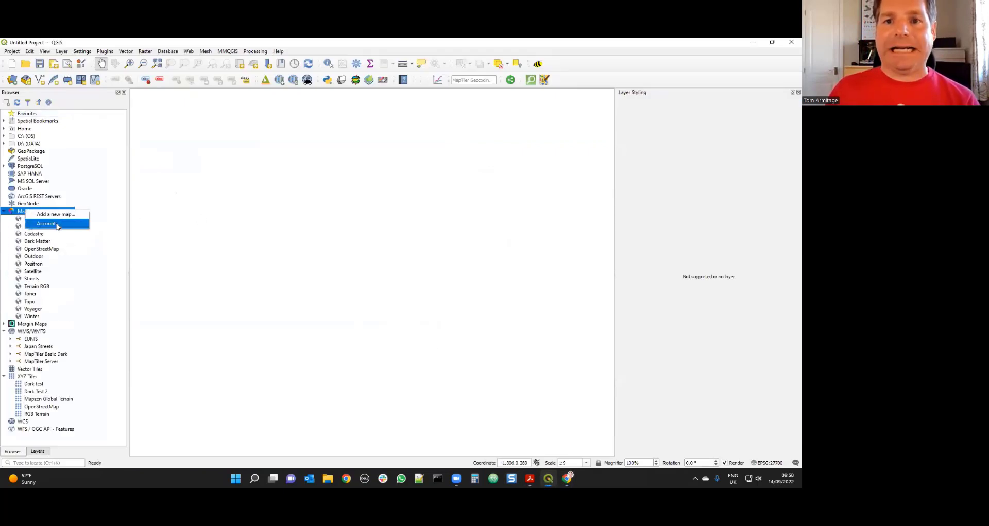
click(57, 224)
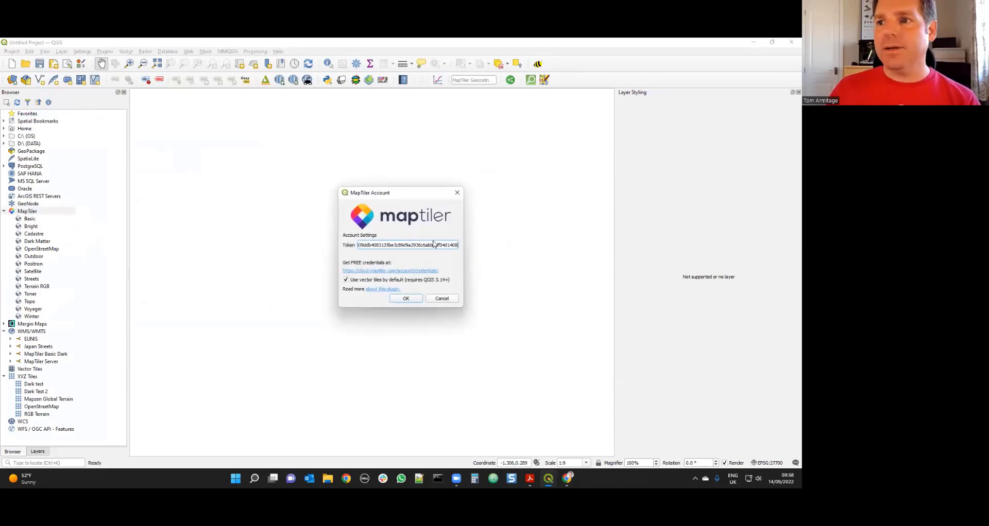
drag(396, 196, 351, 192)
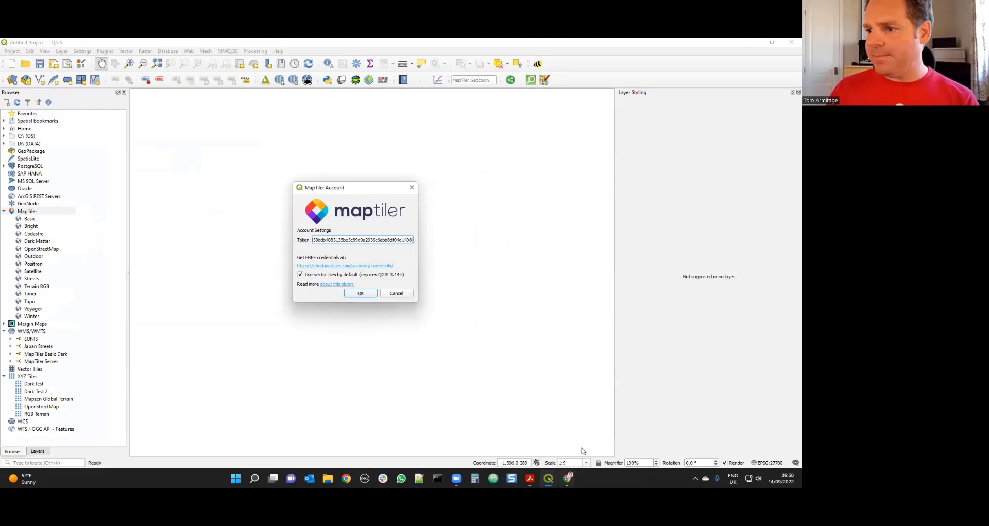
- Switch to Chrome and open the account's service credentials page in MapTiler Cloud
click(569, 478)
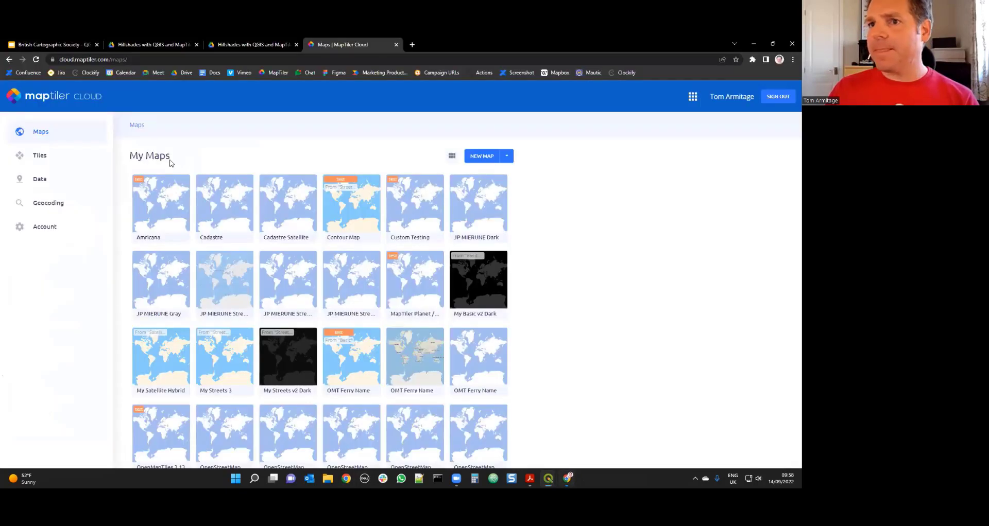
click(47, 230)
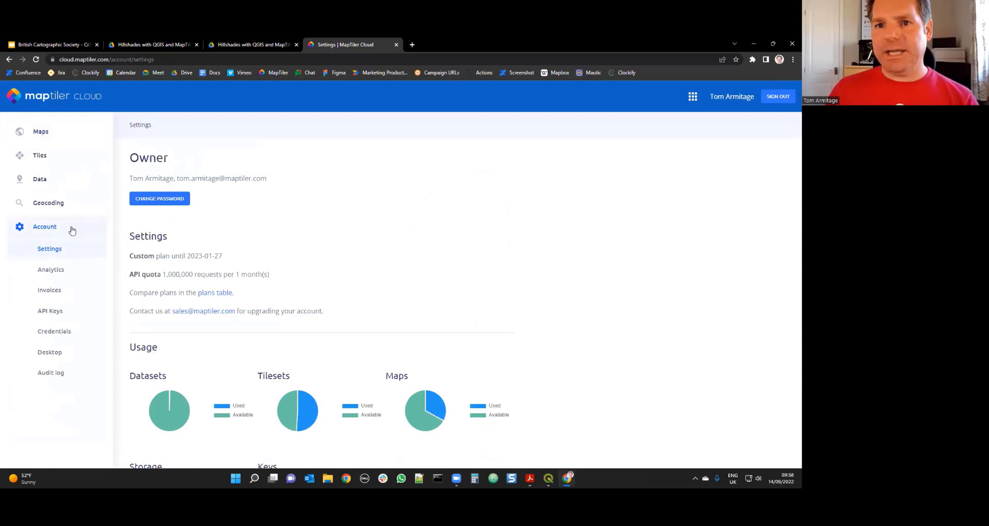
click(54, 333)
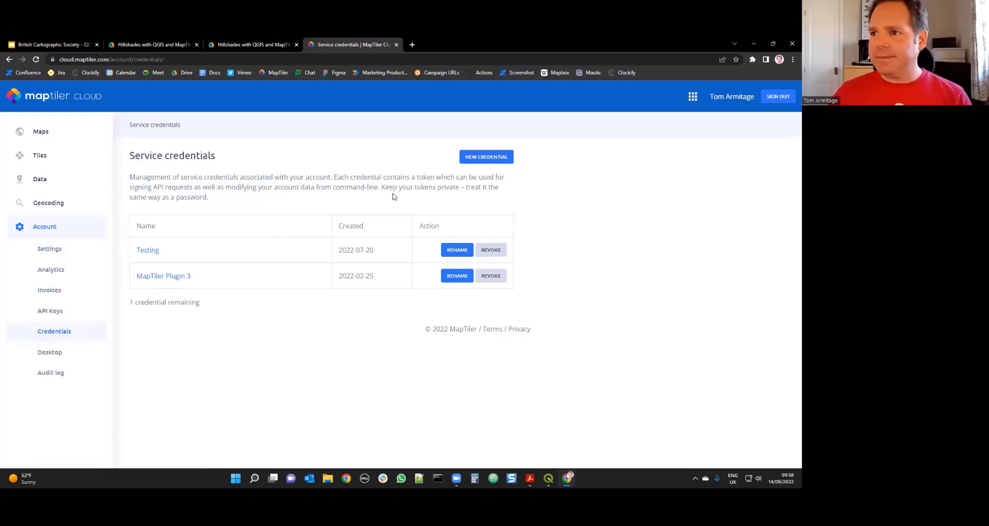
- Create and save a new service credential named MapTiler Plugin 4
click(484, 158)
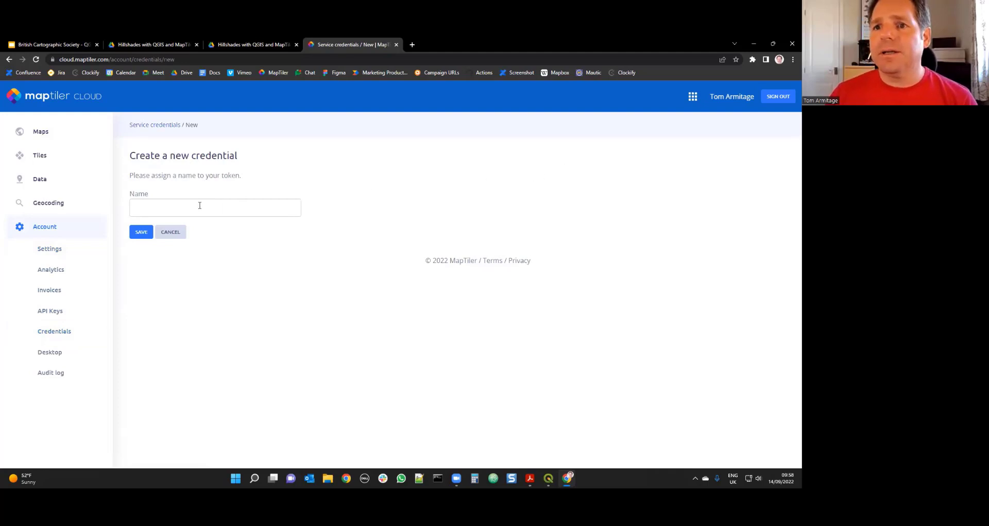
click(164, 206)
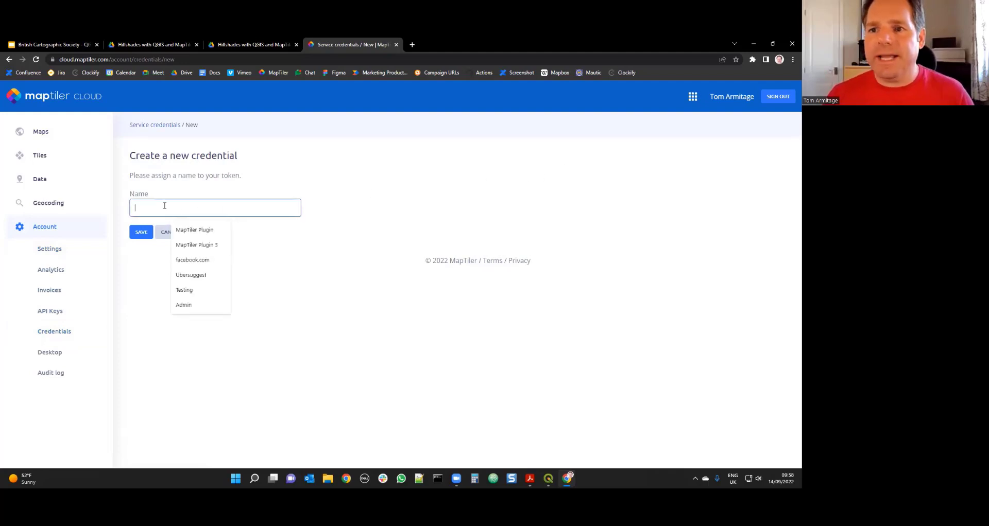
click(201, 246)
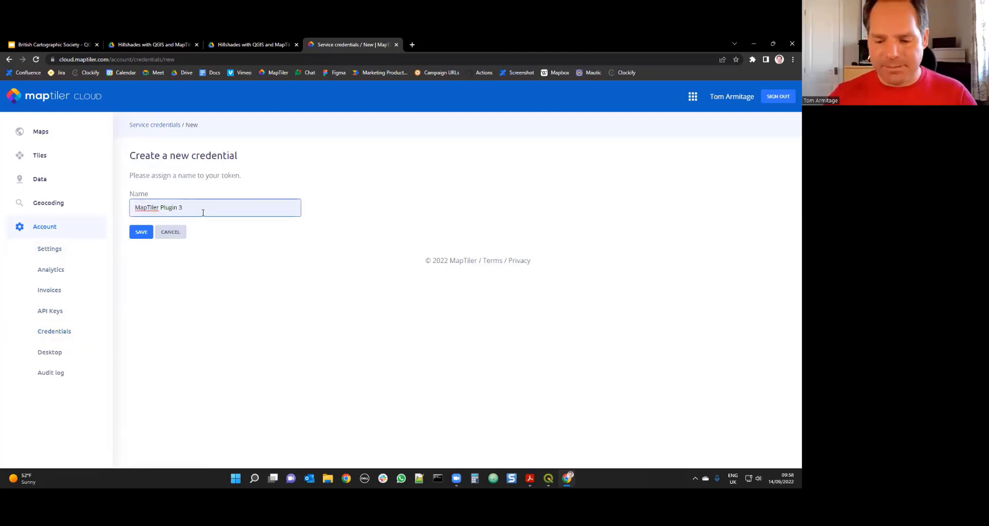
key(BackSpace)
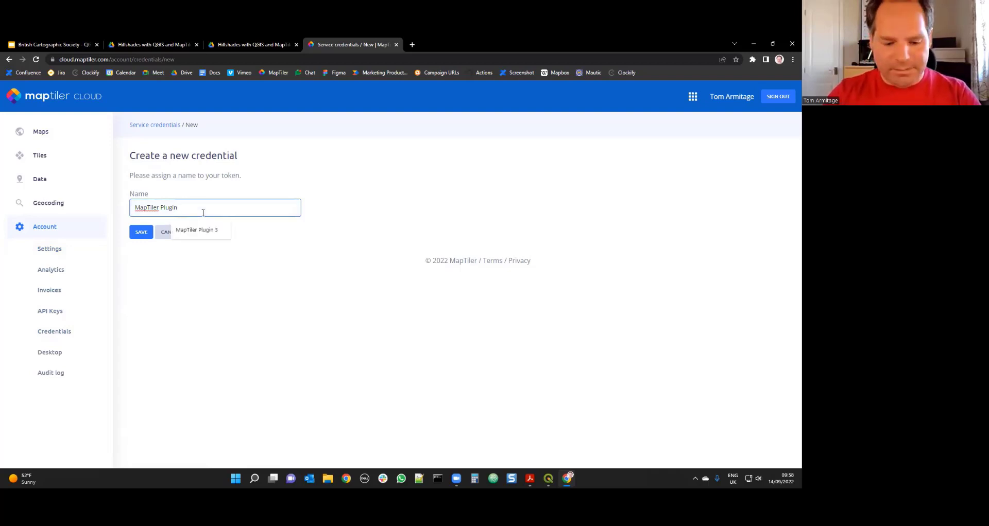
text(4)
click(141, 232)
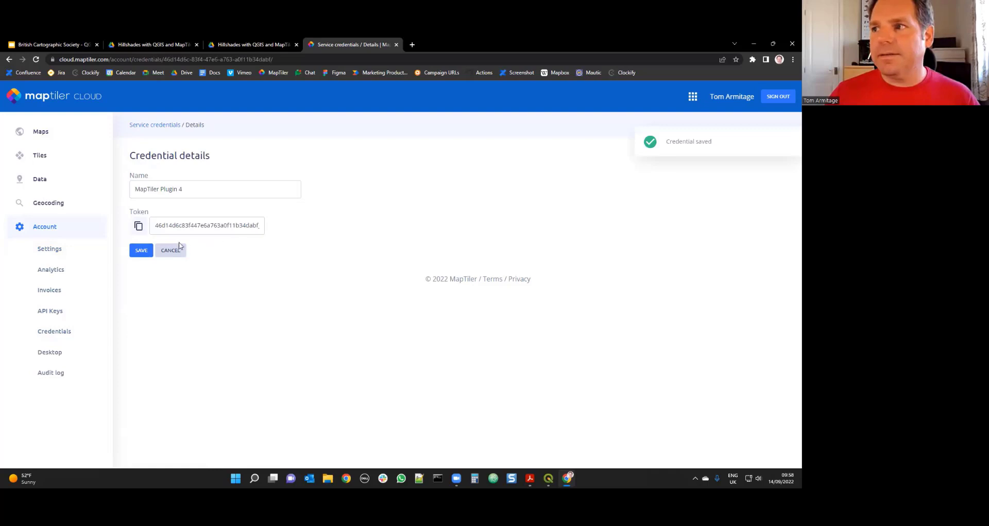
- Copy the new credential's token and go back to the service credentials list
click(139, 228)
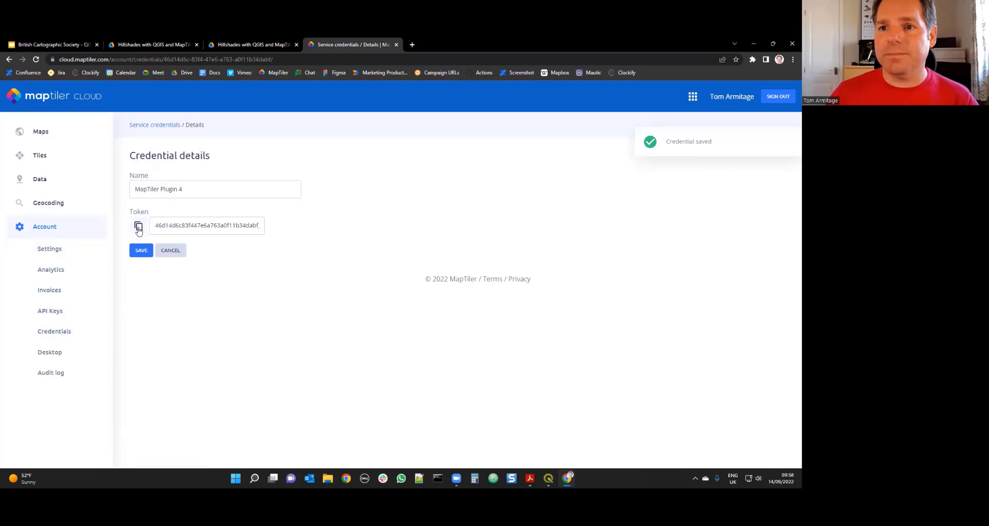
click(138, 229)
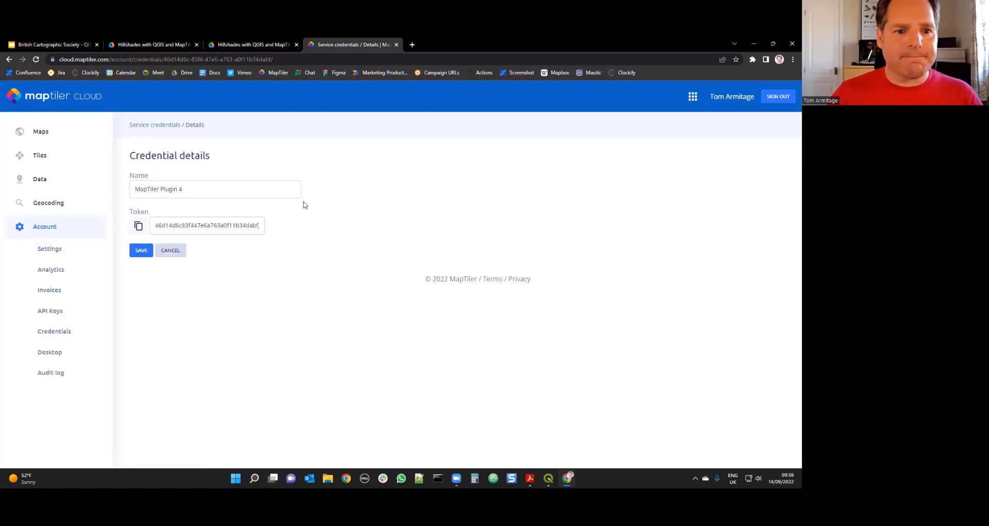
click(163, 125)
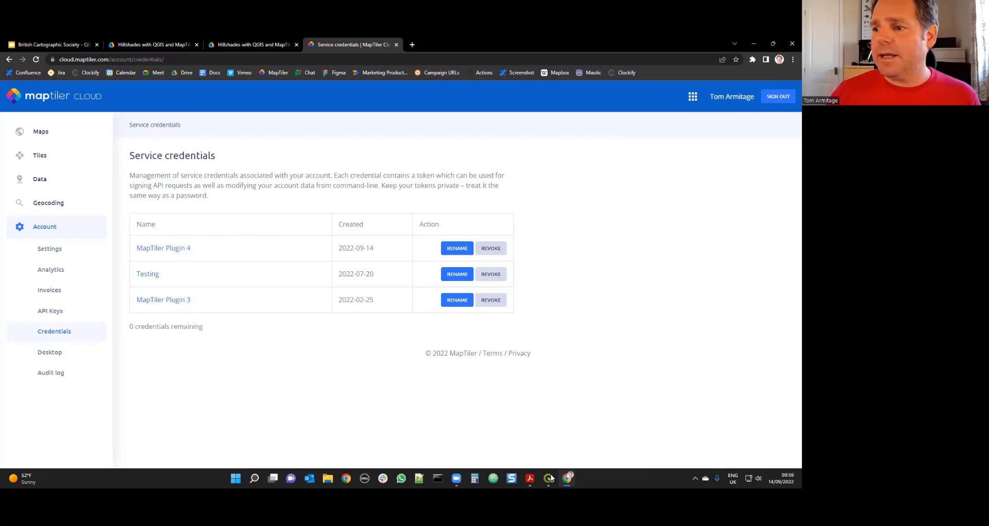
- Return to QGIS, reopen the MapTiler account settings, highlight the stored token, and close the dialog without replacing it
mouse_move(547, 477)
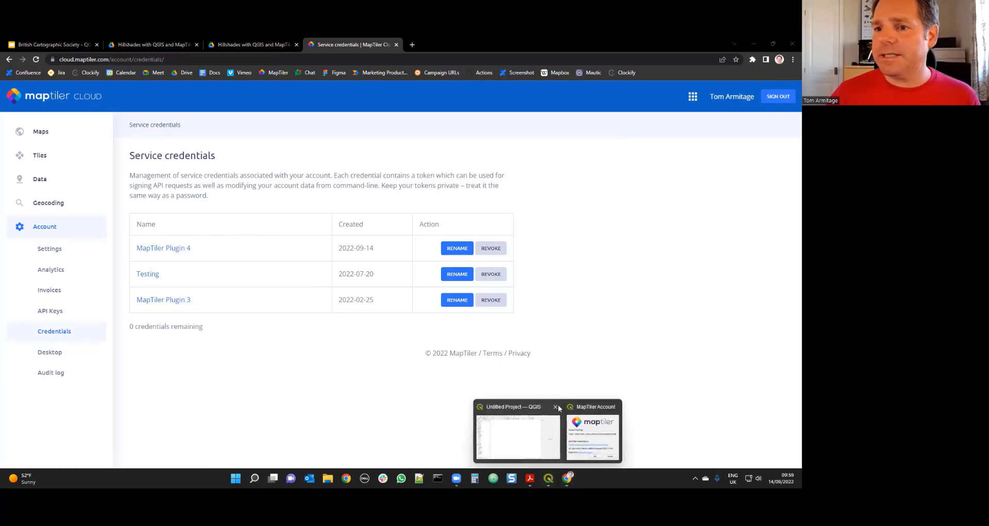
click(543, 432)
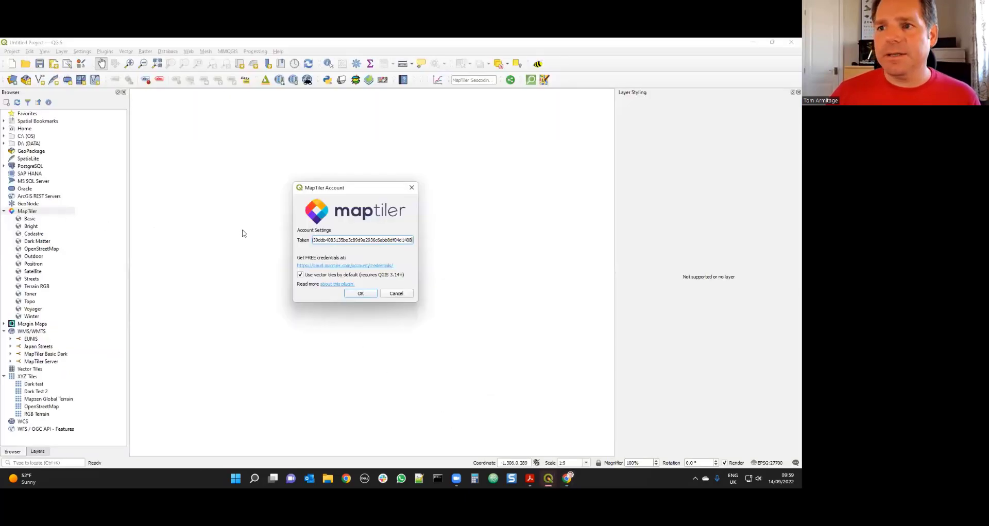
right_click(23, 212)
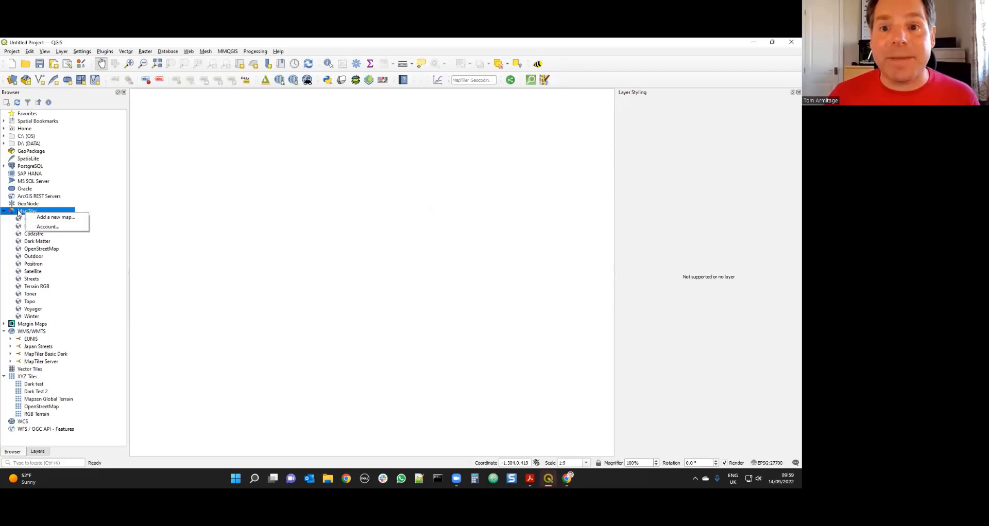
click(60, 228)
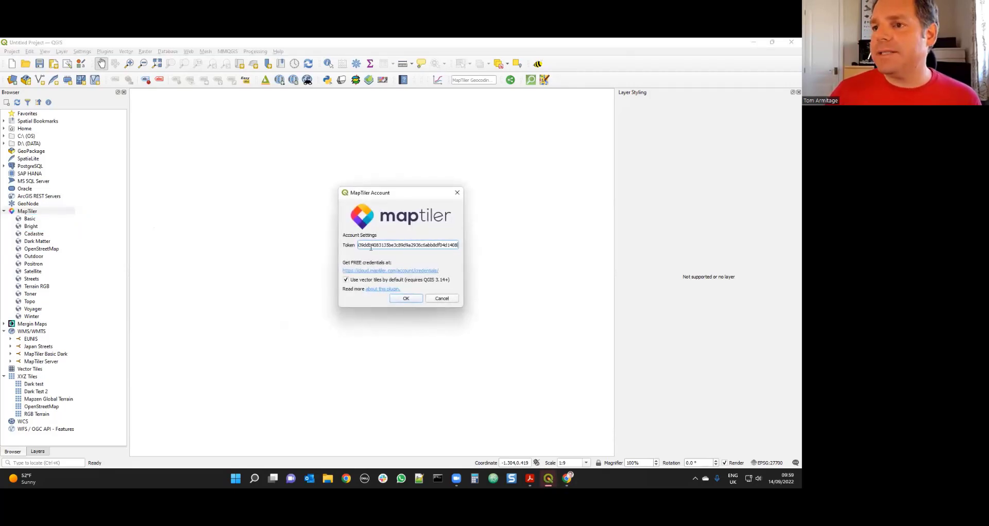
drag(359, 245, 479, 251)
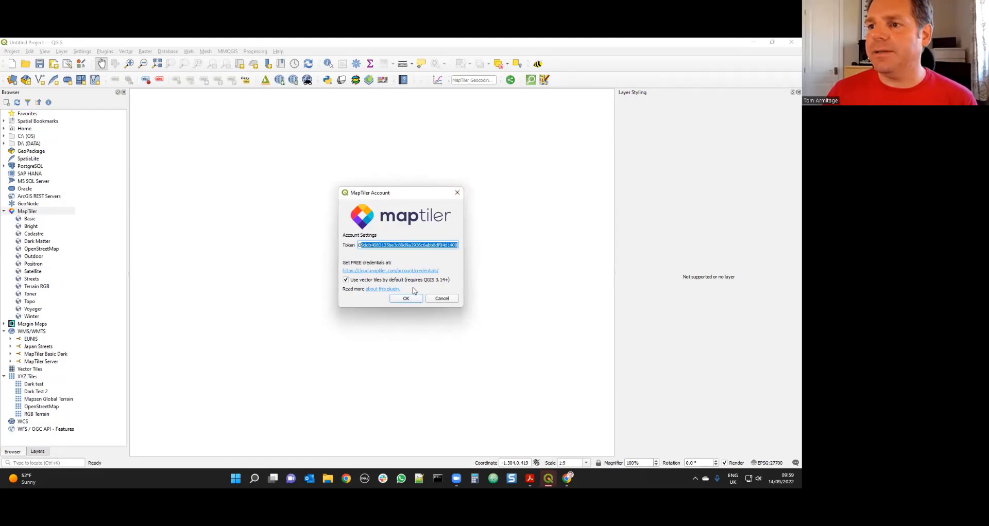
click(458, 192)
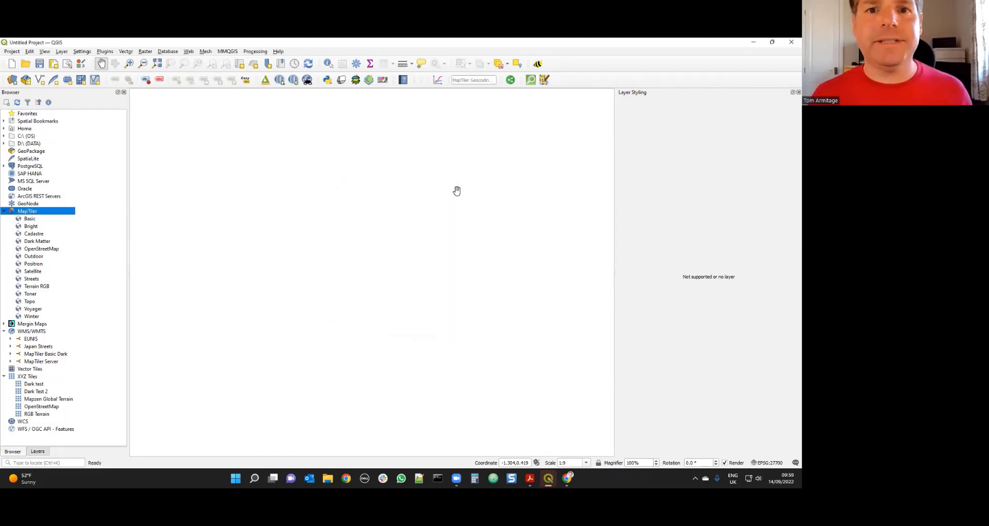
- Review the preset maps listed under MapTiler, from Basic through Outdoor and Positron, ending on Terrain RGB
click(37, 220)
click(41, 226)
click(44, 234)
click(47, 241)
click(50, 250)
click(51, 265)
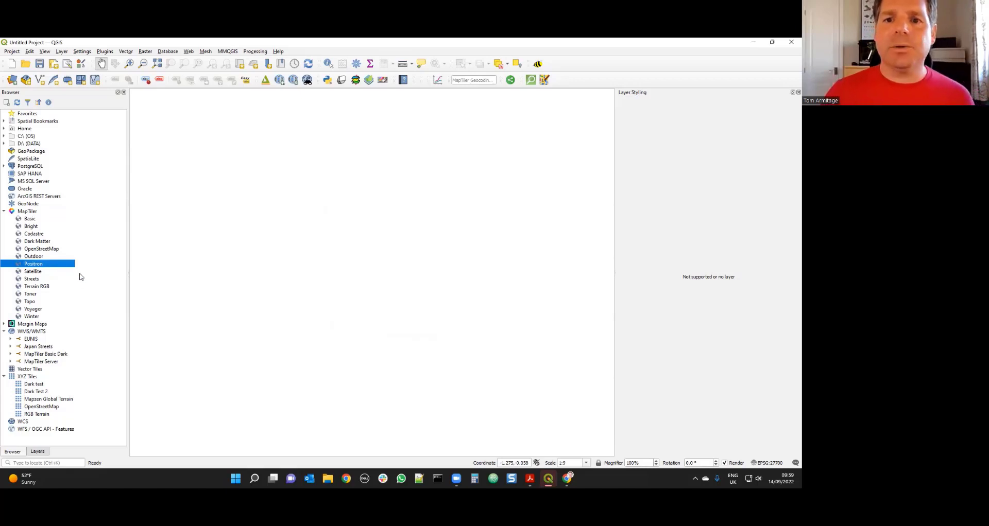
click(29, 220)
click(36, 227)
click(46, 235)
click(49, 241)
click(52, 250)
click(49, 258)
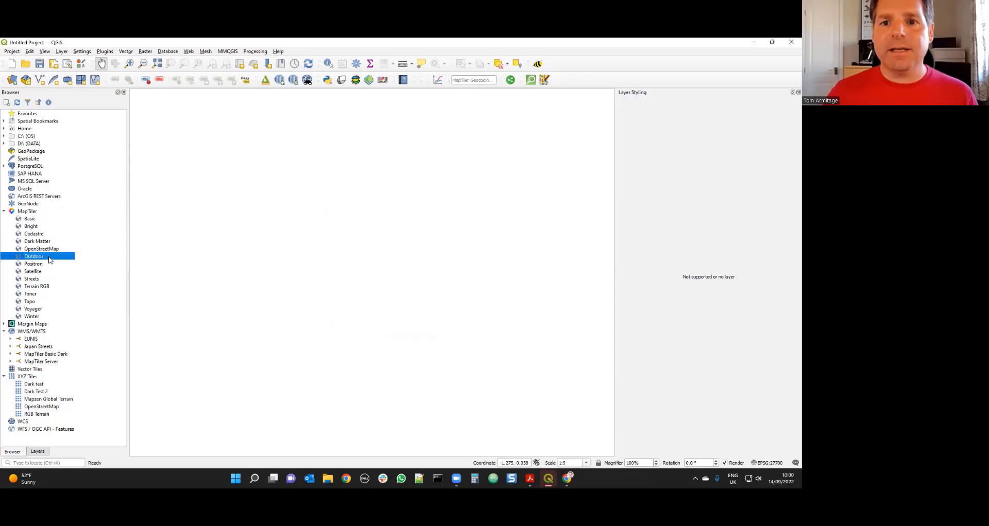
click(44, 290)
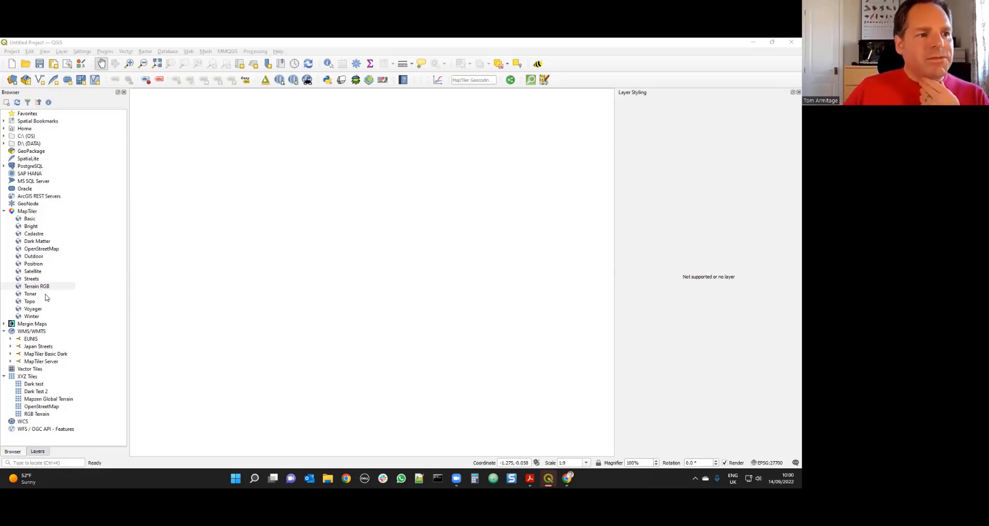
- Open the MapTiler source's new map dialog and examine its MapTiler Cloud map list and its options for adding from a URL
click(32, 212)
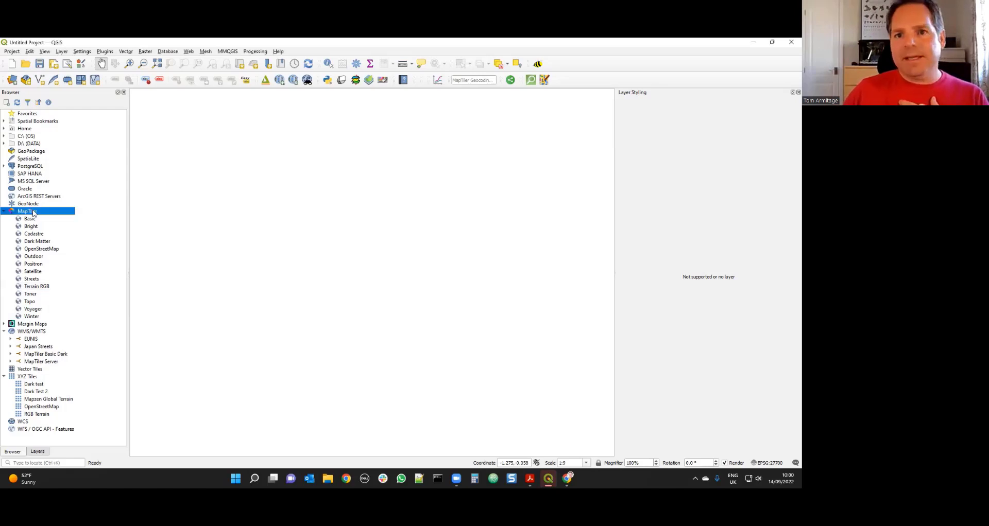
right_click(36, 214)
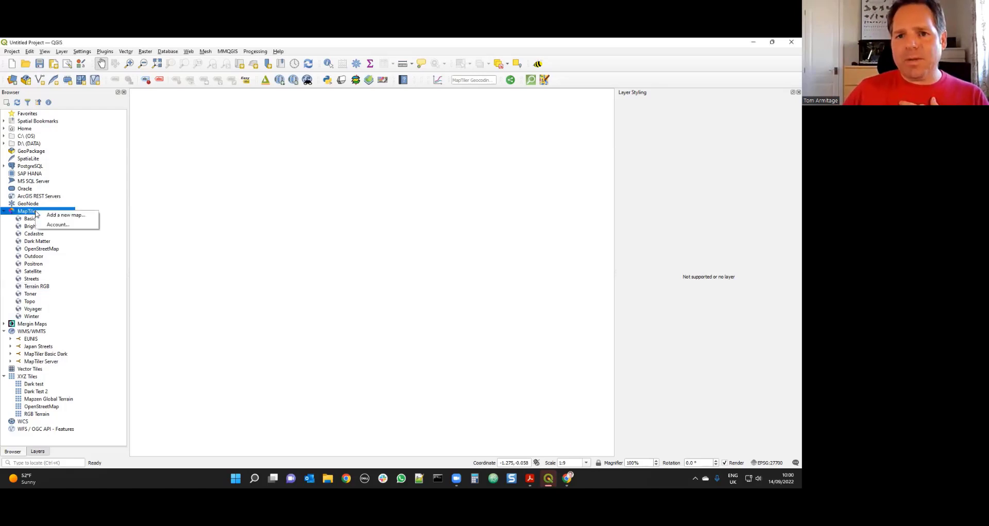
click(72, 217)
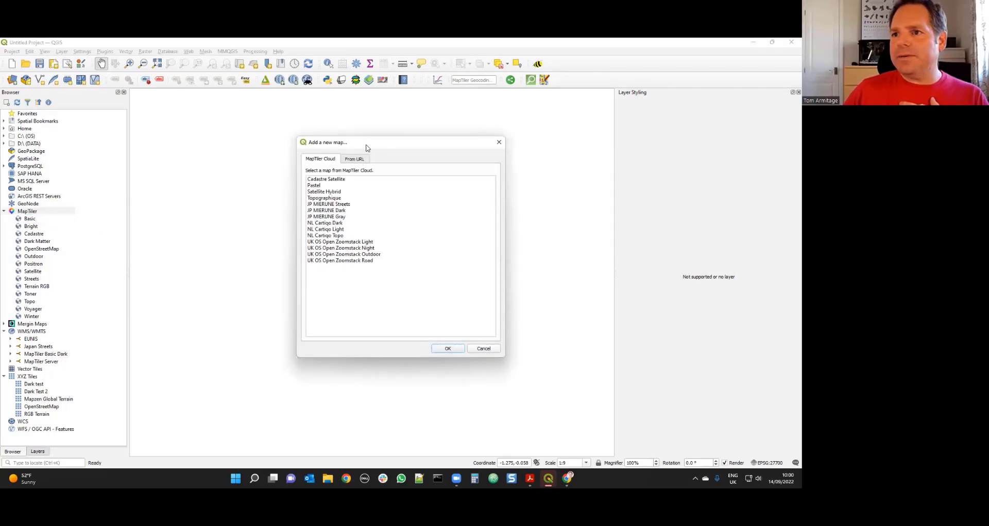
drag(364, 149, 314, 157)
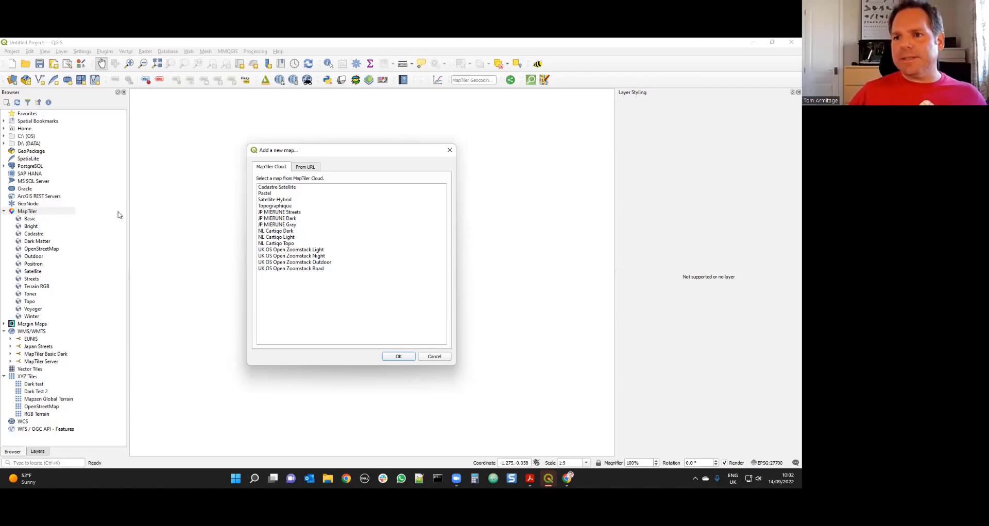
click(306, 169)
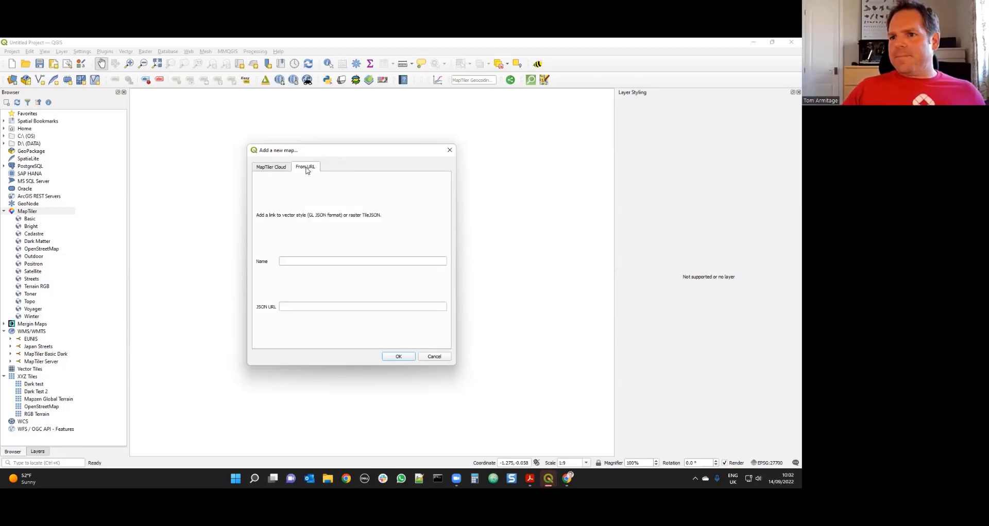
click(272, 168)
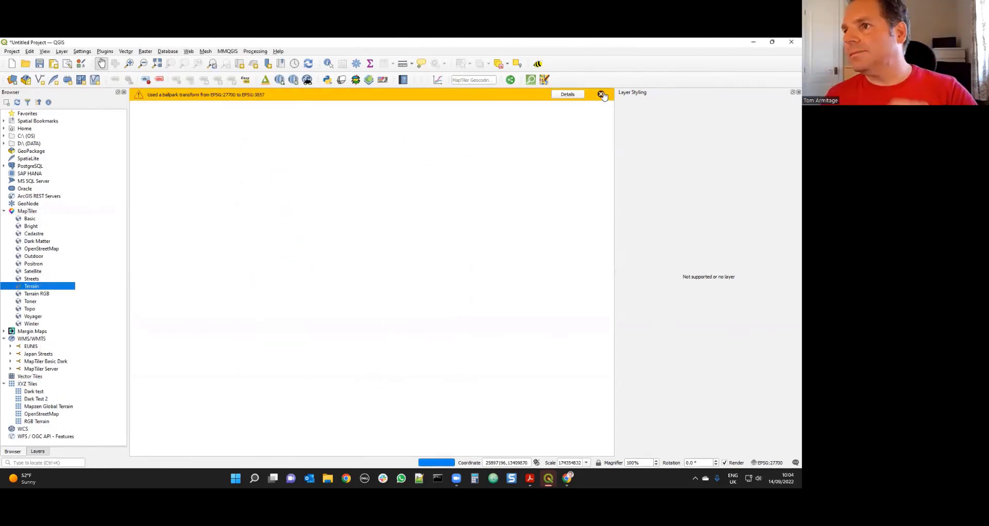
- Set the project's coordinate reference system to WGS 84 / Pseudo-Mercator (EPSG:3857) and dismiss the warning messages
click(601, 94)
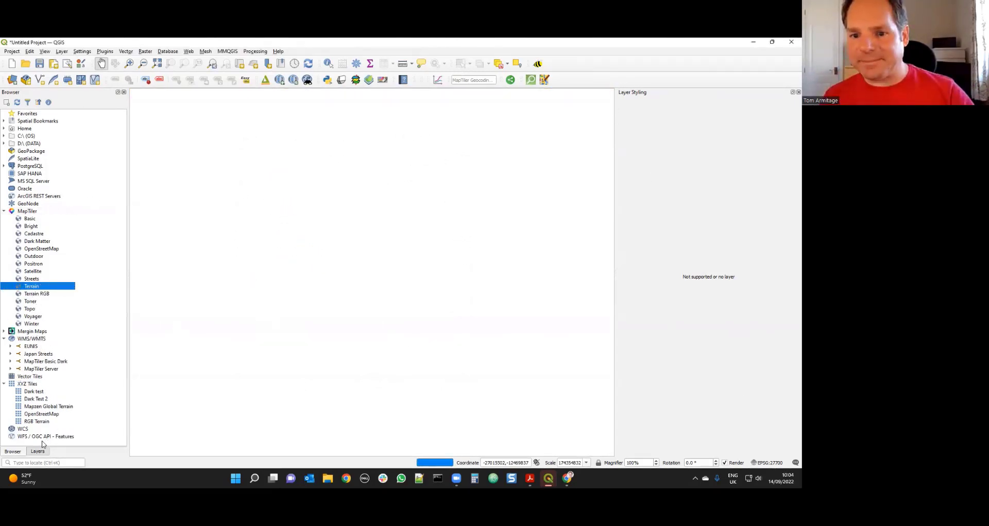
click(768, 463)
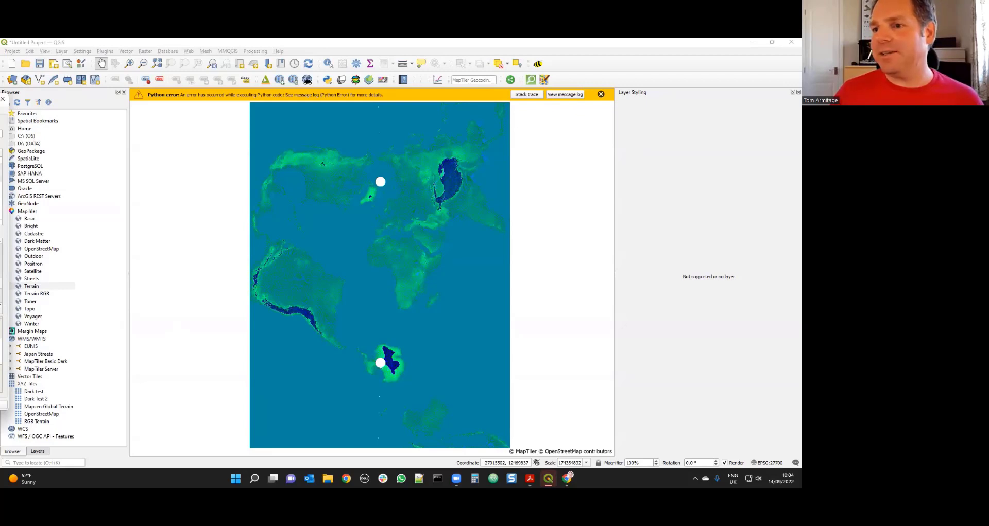
drag(0, 99, 358, 113)
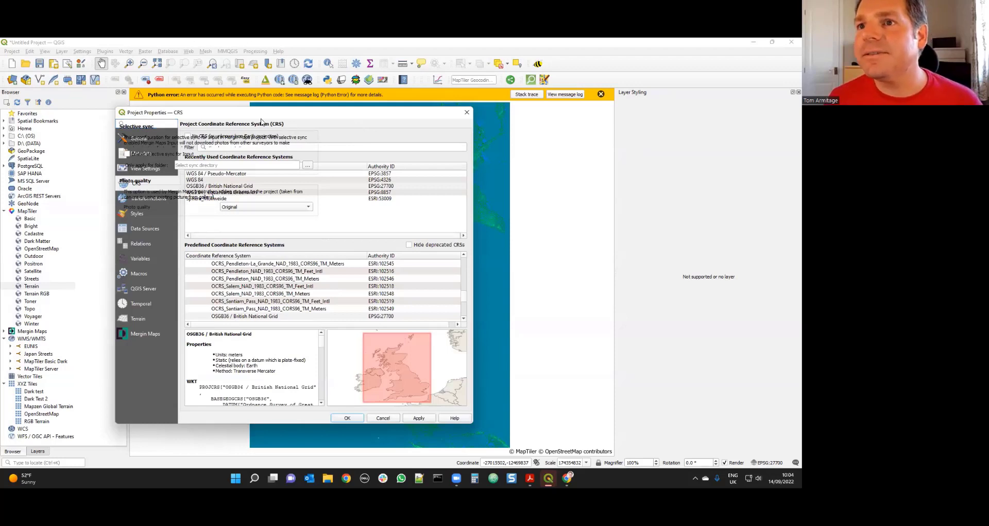
drag(250, 112, 201, 126)
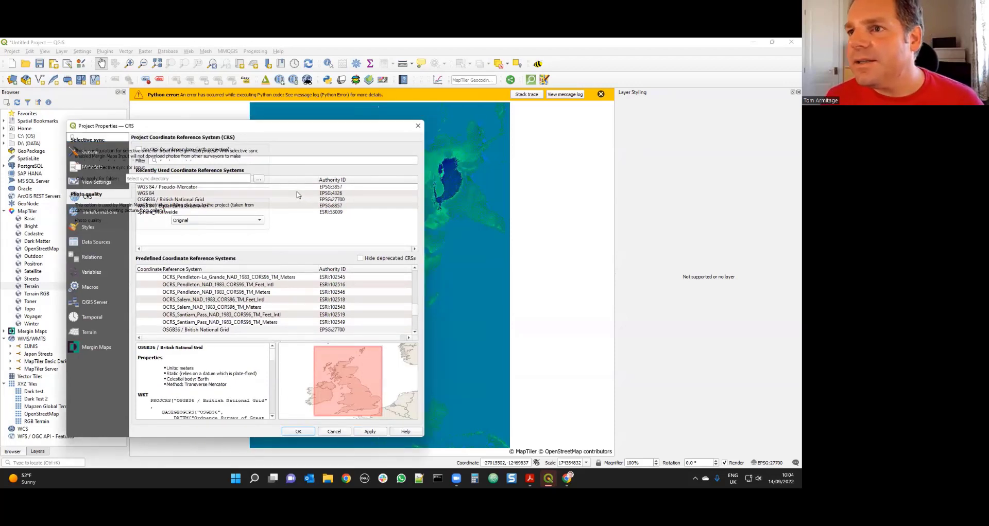
click(295, 187)
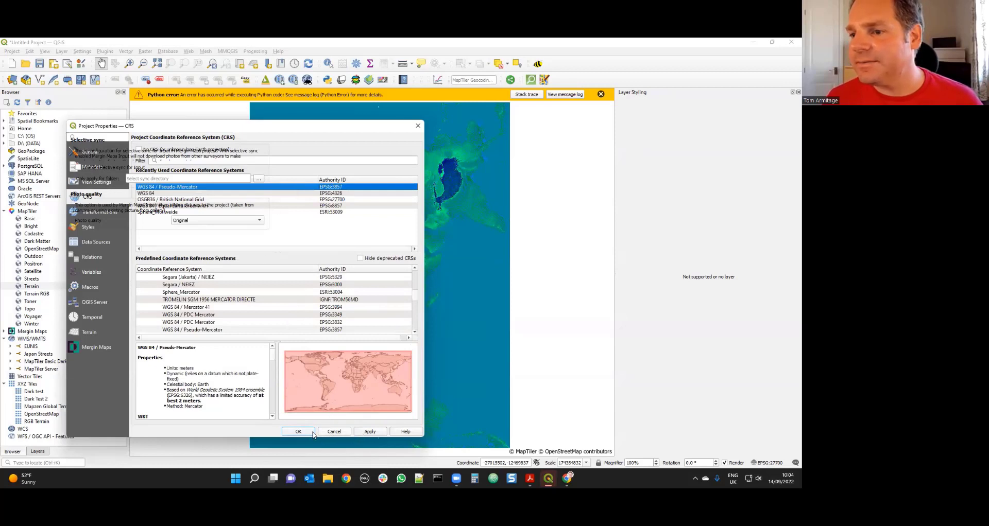
click(371, 434)
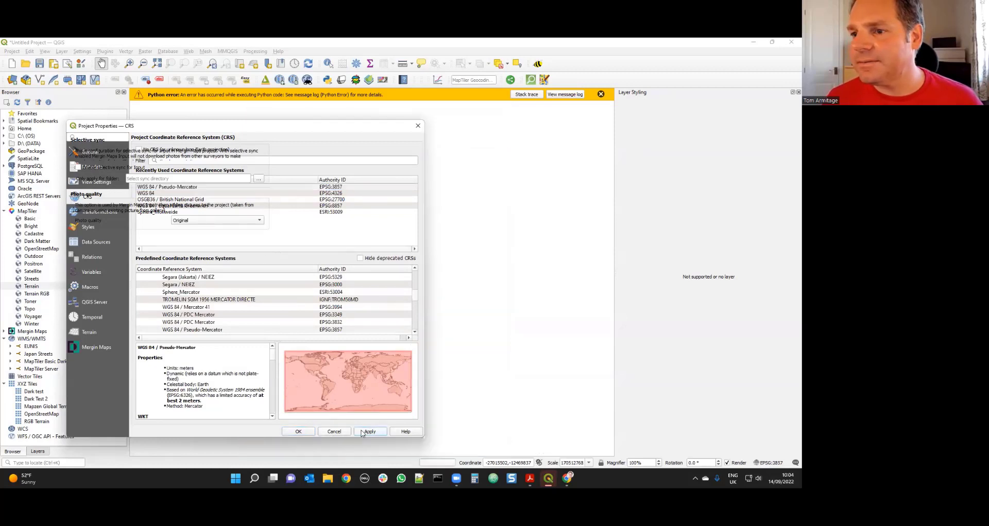
click(300, 432)
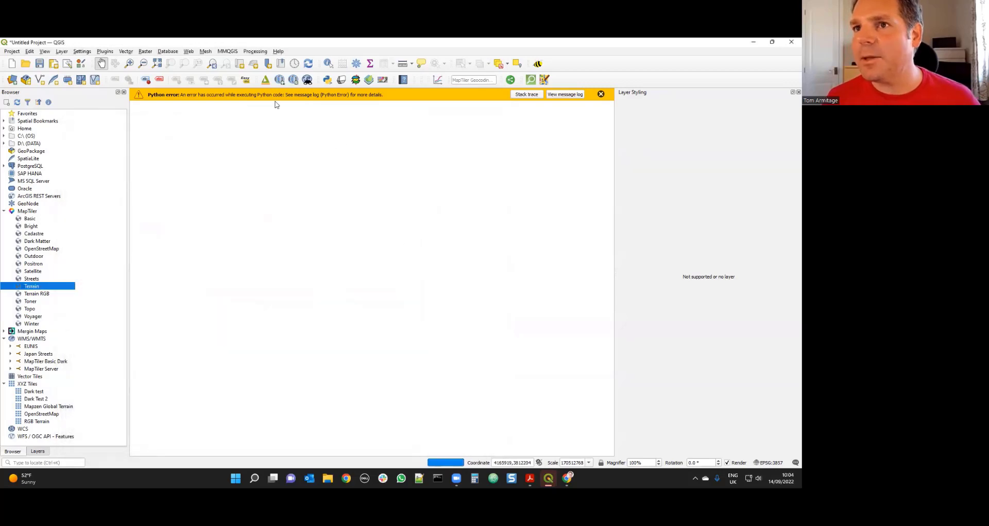
click(600, 95)
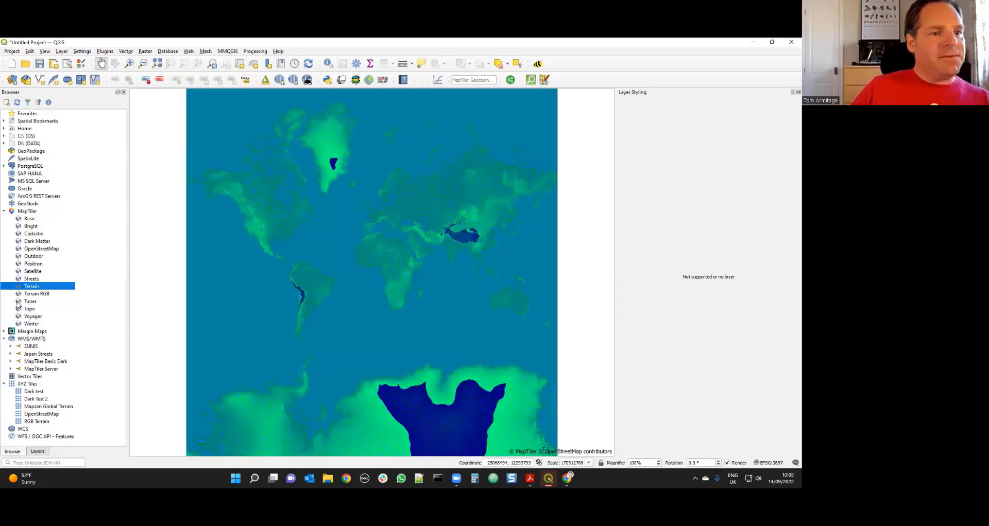
- Switch to the browser and open the Terrain RGB tileset from the MapTiler Cloud tiles list
click(565, 481)
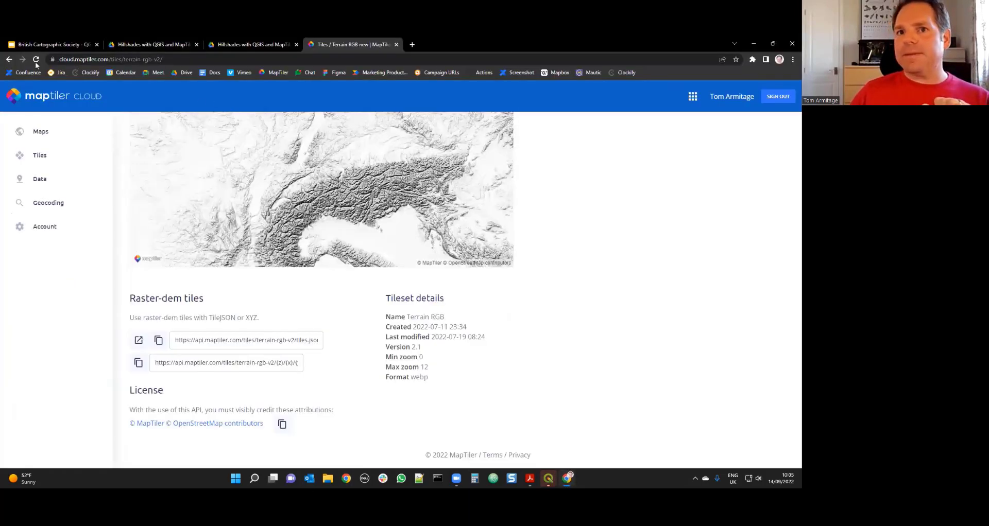
click(7, 58)
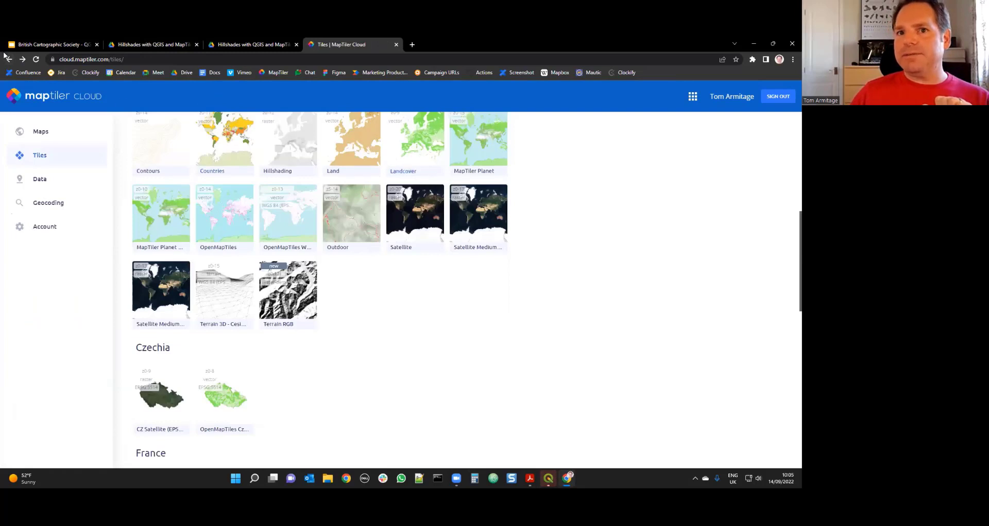
click(9, 60)
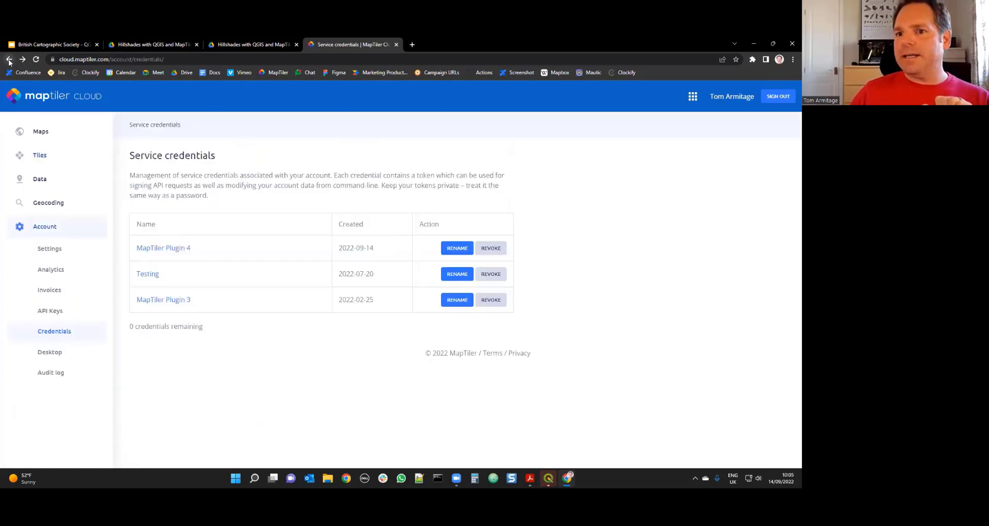
click(8, 60)
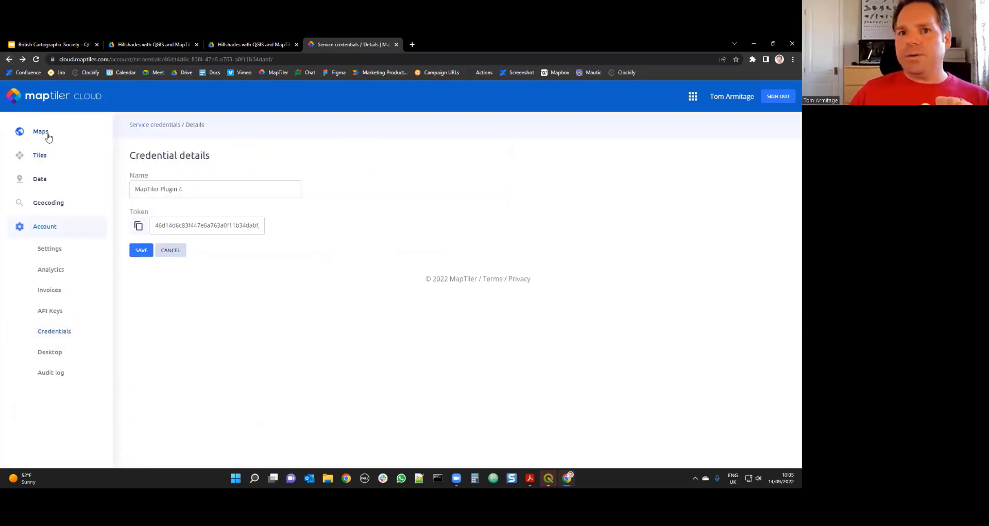
click(40, 154)
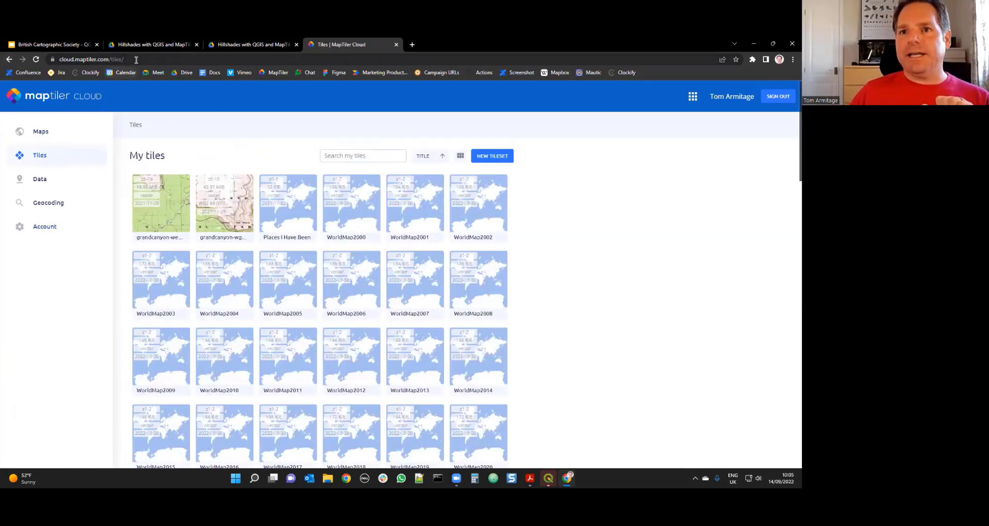
click(136, 60)
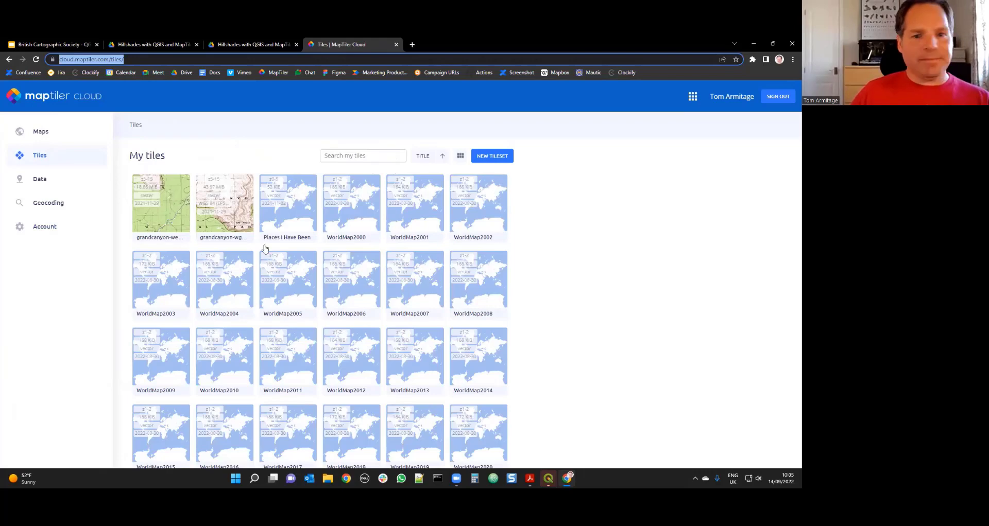
scroll(466, 254, down, 15)
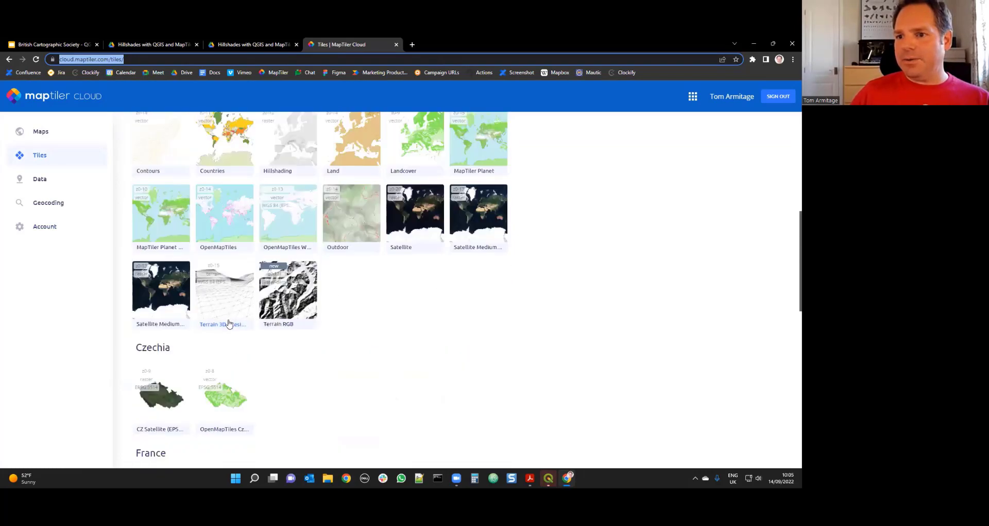
click(290, 299)
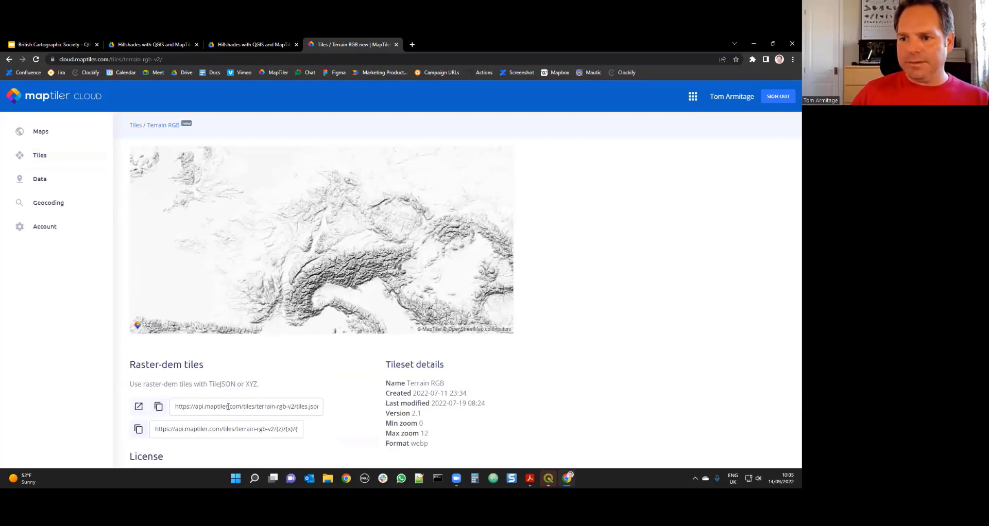
- Copy the TileJSON URL of the Terrain RGB raster-dem tileset
click(161, 409)
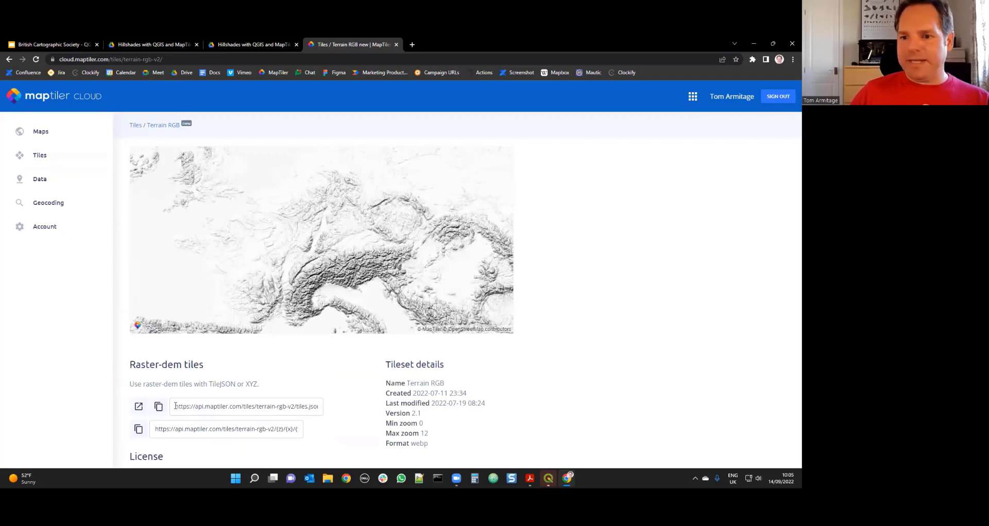
drag(175, 406, 194, 407)
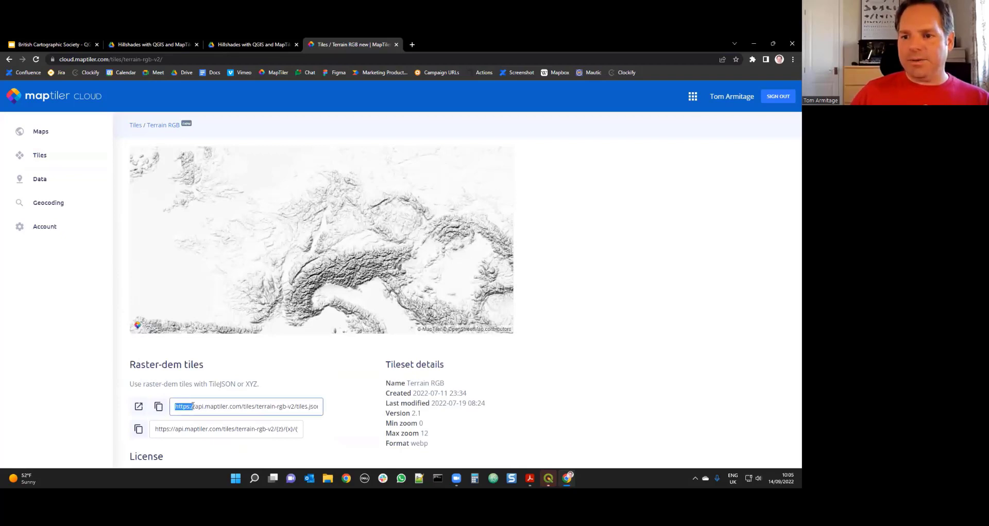
click(184, 407)
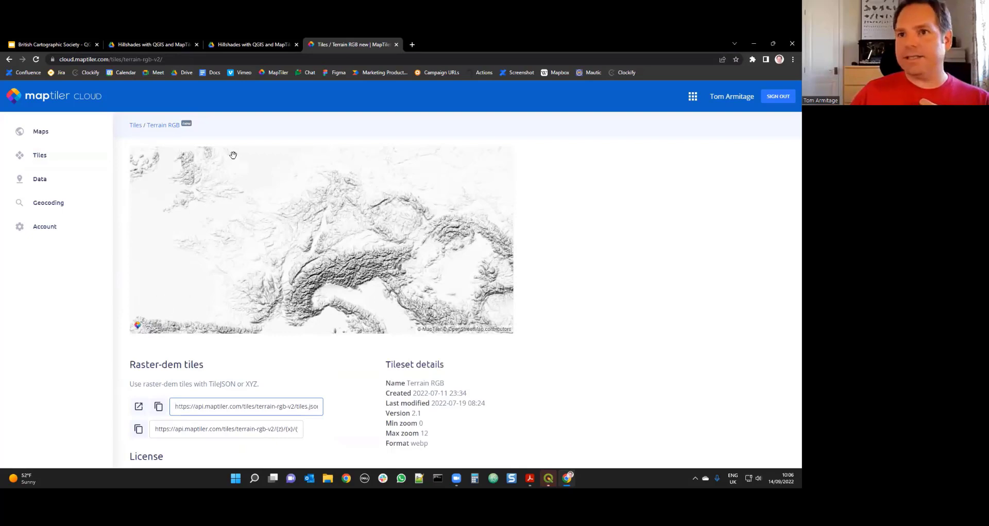
click(156, 61)
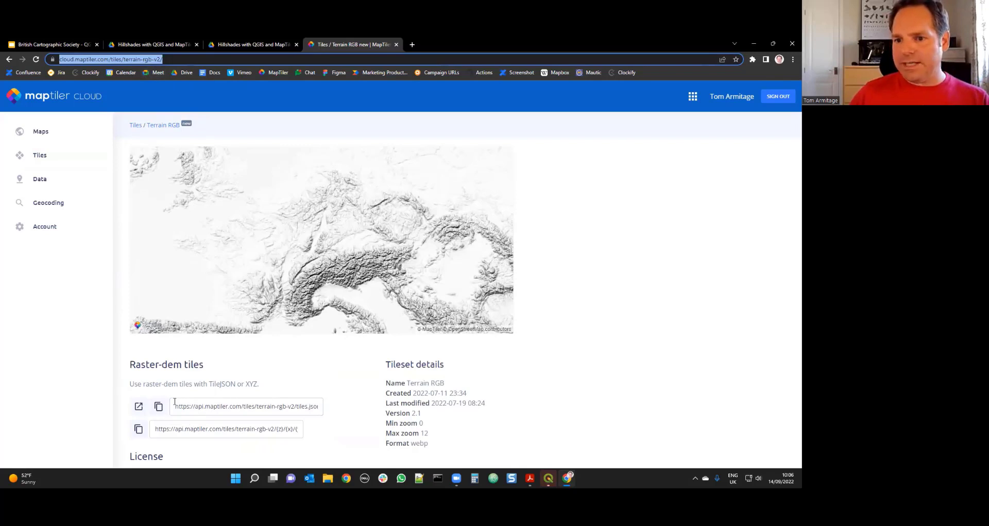
click(159, 407)
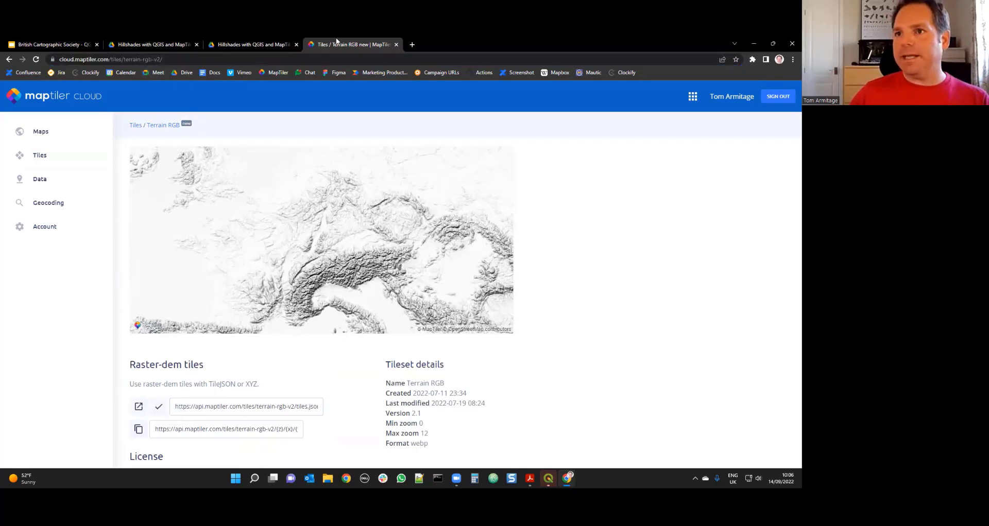
- Return to QGIS, examine the From URL fields in MapTiler's new map dialog, and close it without adding a map
click(549, 478)
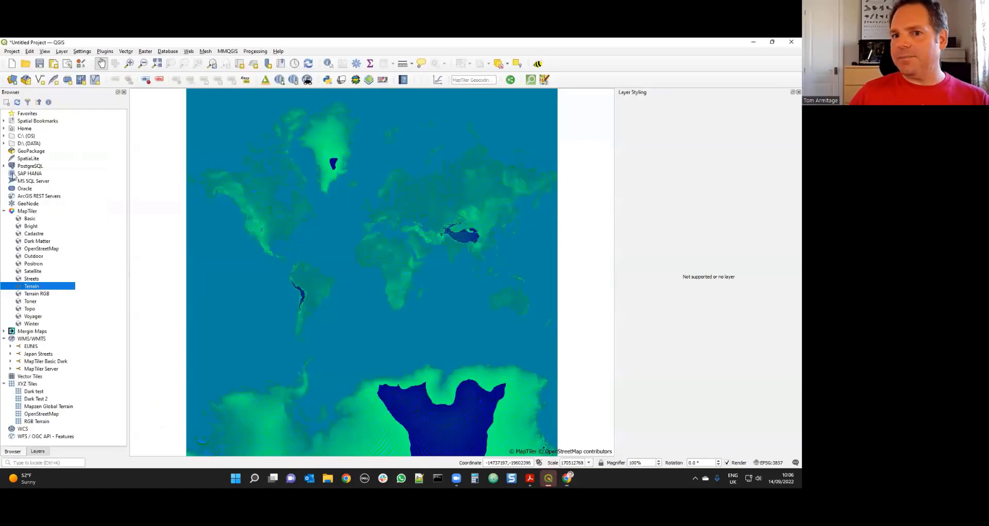
click(28, 212)
right_click(27, 211)
click(60, 216)
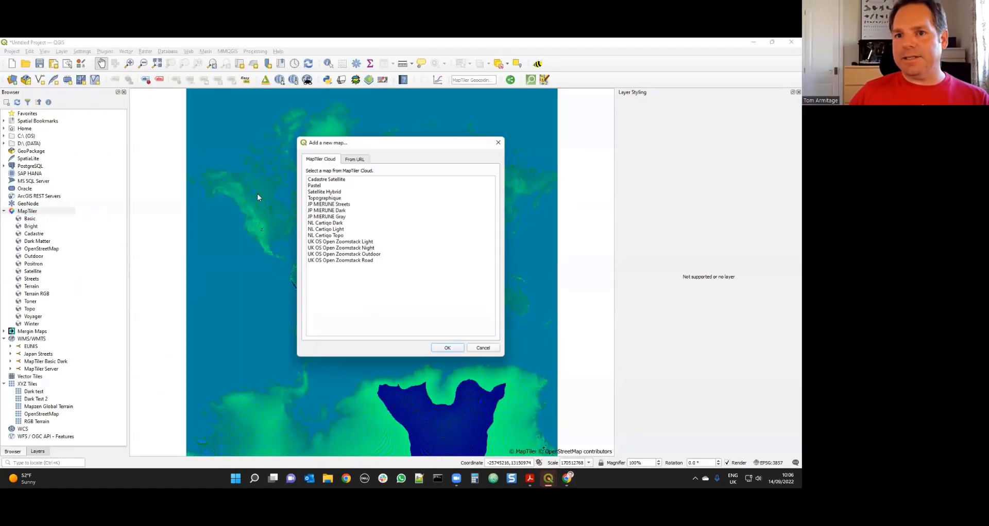
click(355, 160)
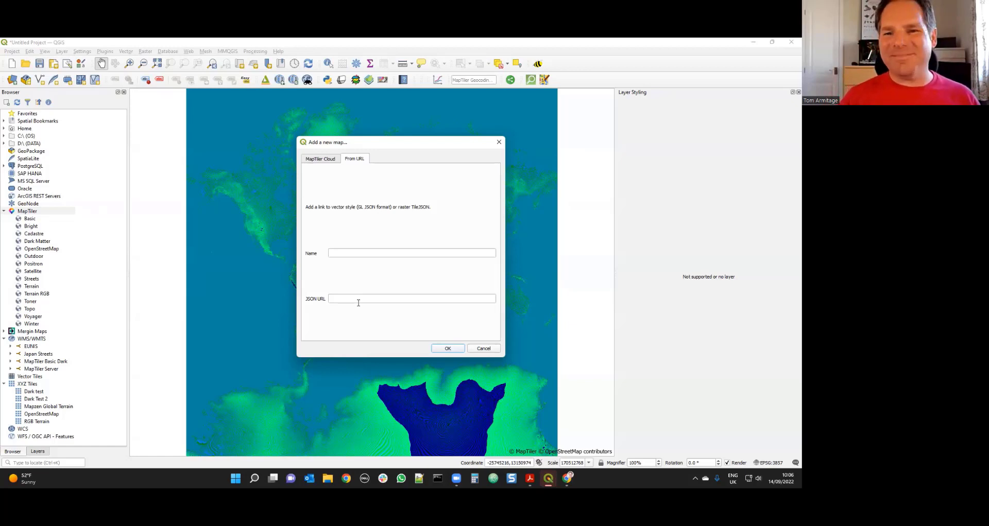
click(499, 145)
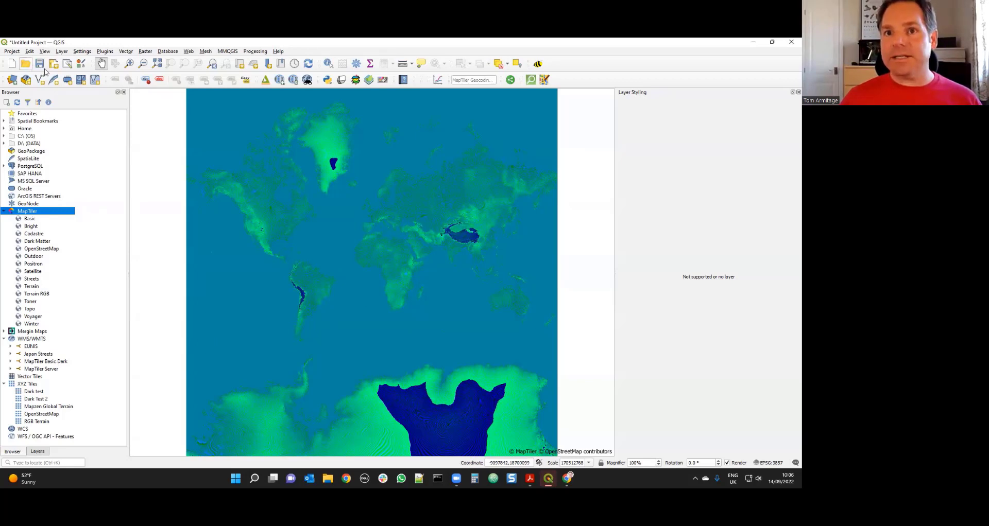
- Add the Terrain RGB map from the MapTiler source to the project and show the project's layer list
click(37, 294)
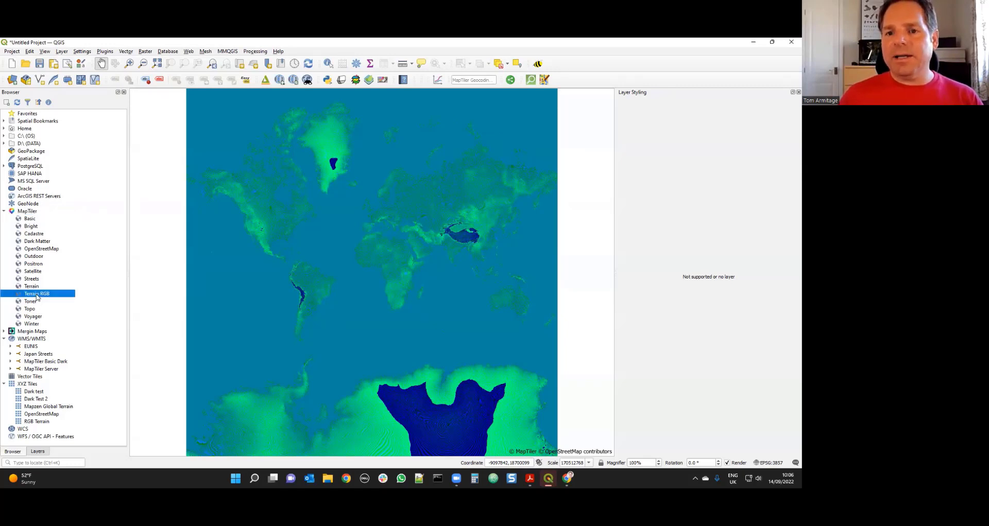
double_click(35, 296)
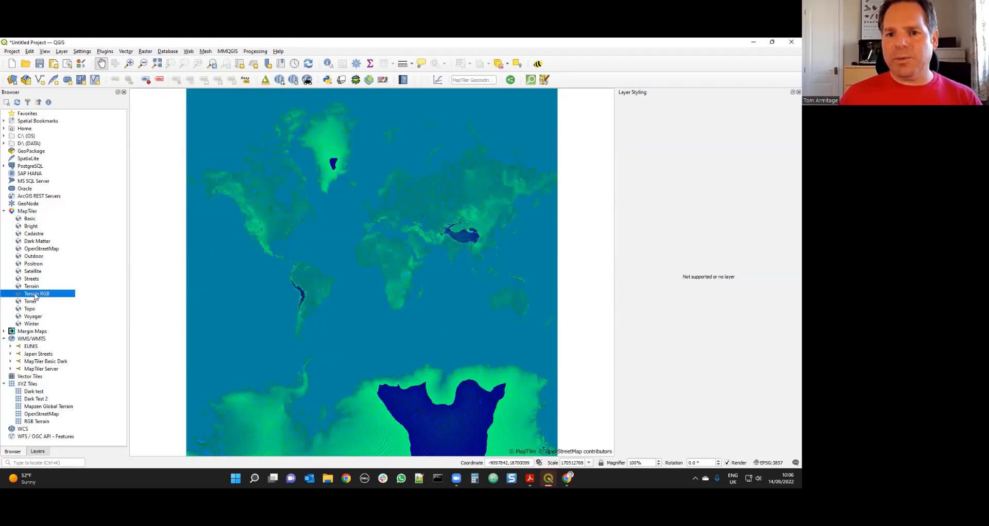
click(37, 452)
- Move the Terrain layer below both Terrain RGB layers in the layer order
click(37, 114)
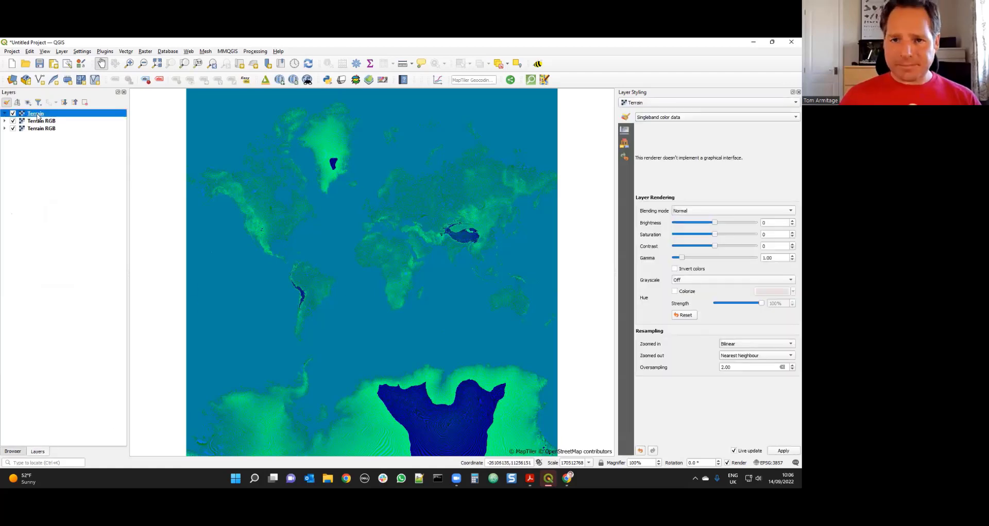
right_click(37, 117)
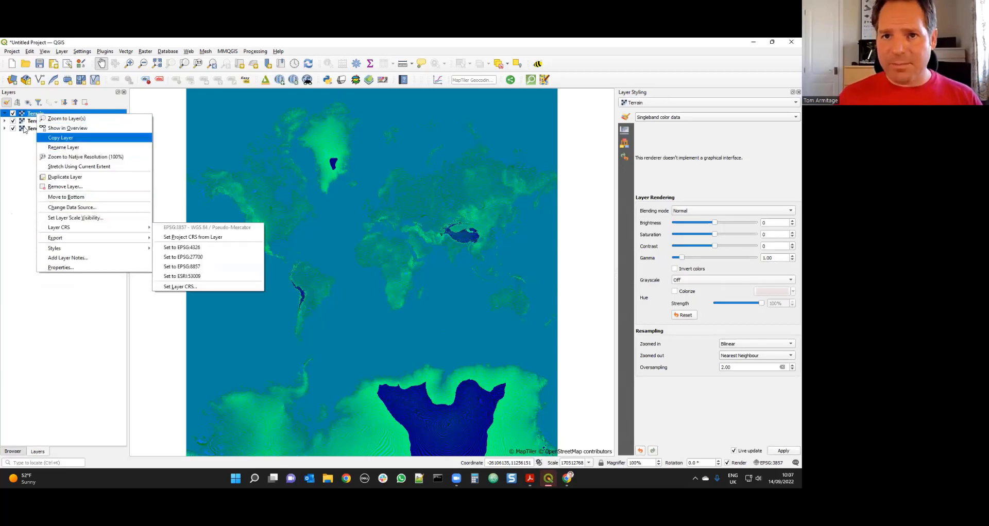
click(28, 163)
click(40, 114)
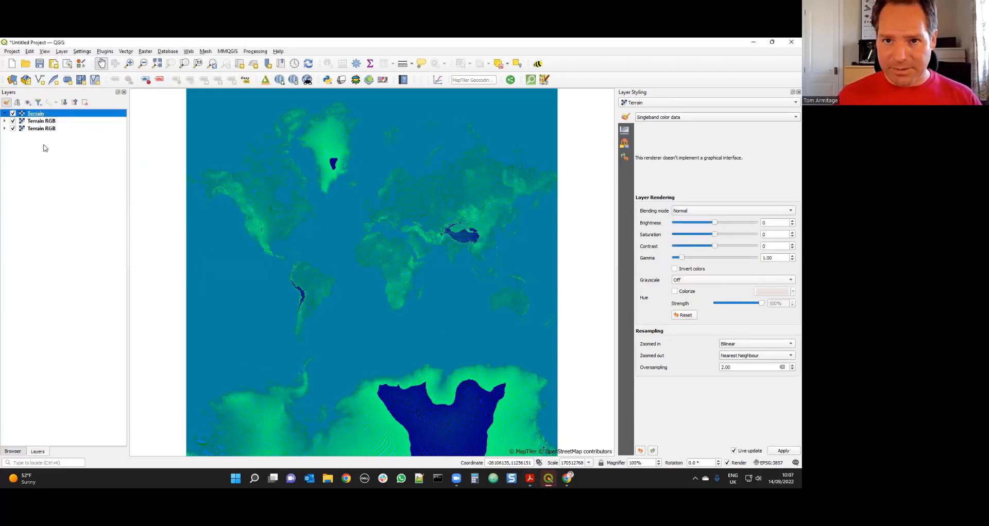
drag(45, 136, 45, 135)
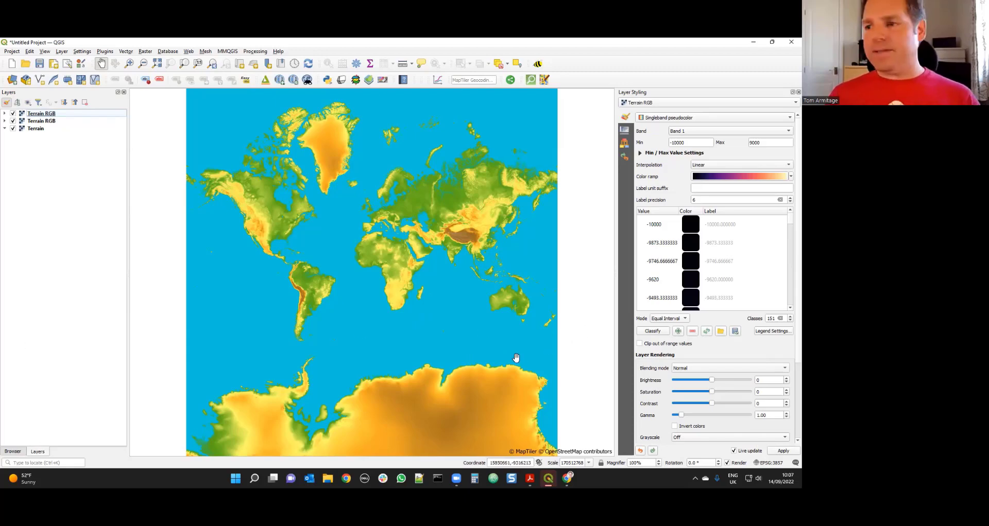
- Focus the map on the volcano on the west coast of New Zealand's North Island at a scale of 1:250000
drag(543, 323, 498, 326)
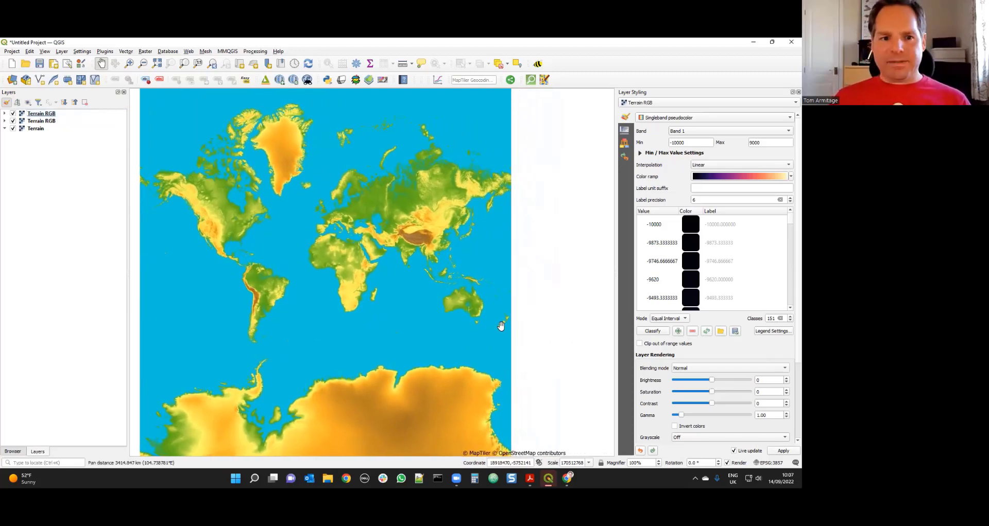
scroll(501, 324, up, 3)
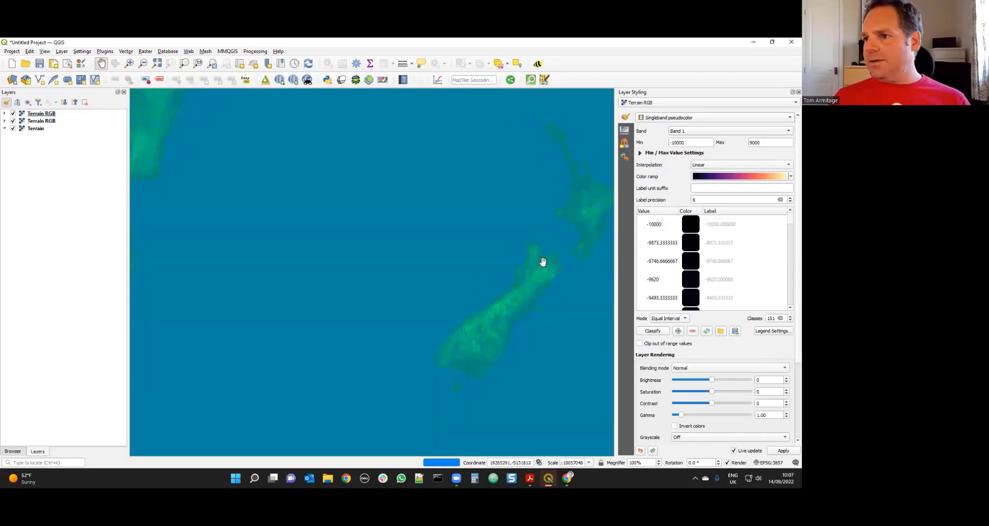
drag(540, 261, 430, 299)
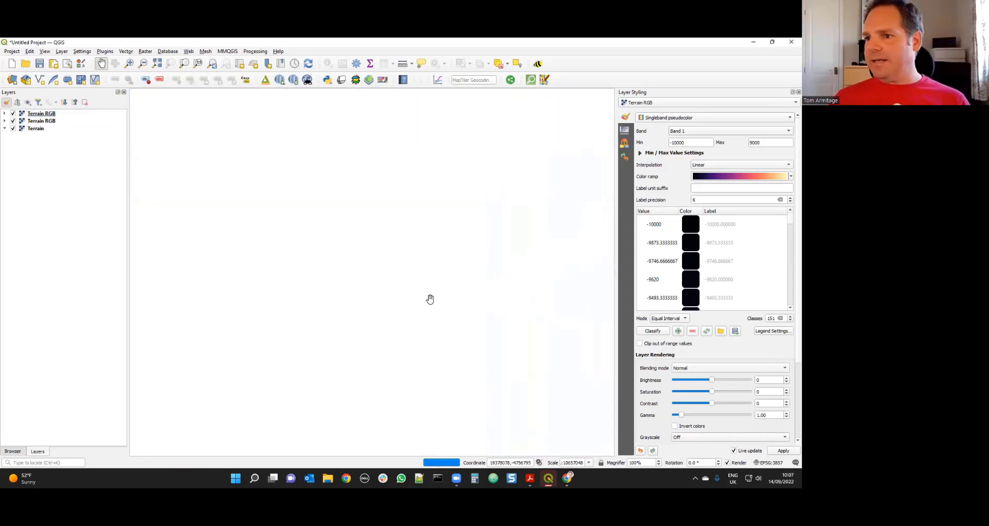
scroll(431, 300, up, 6)
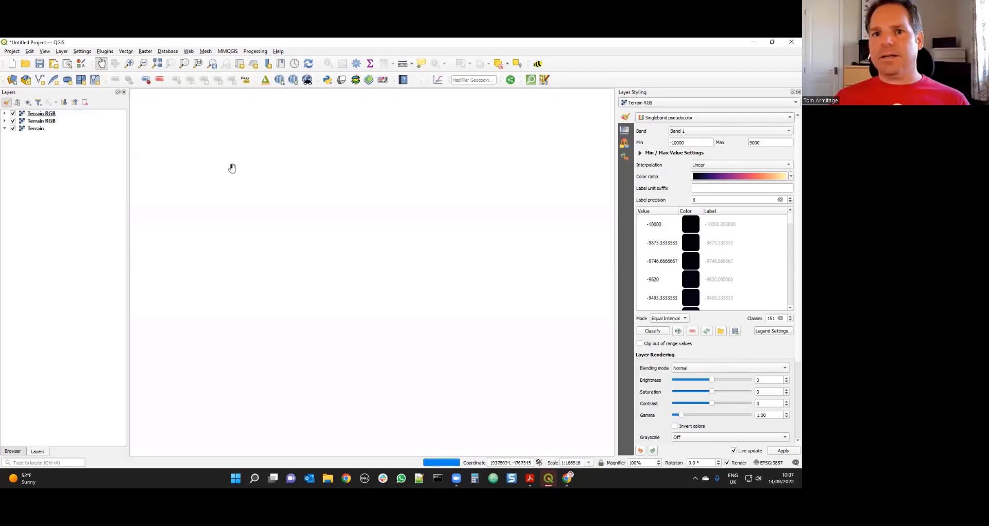
scroll(344, 210, down, 1)
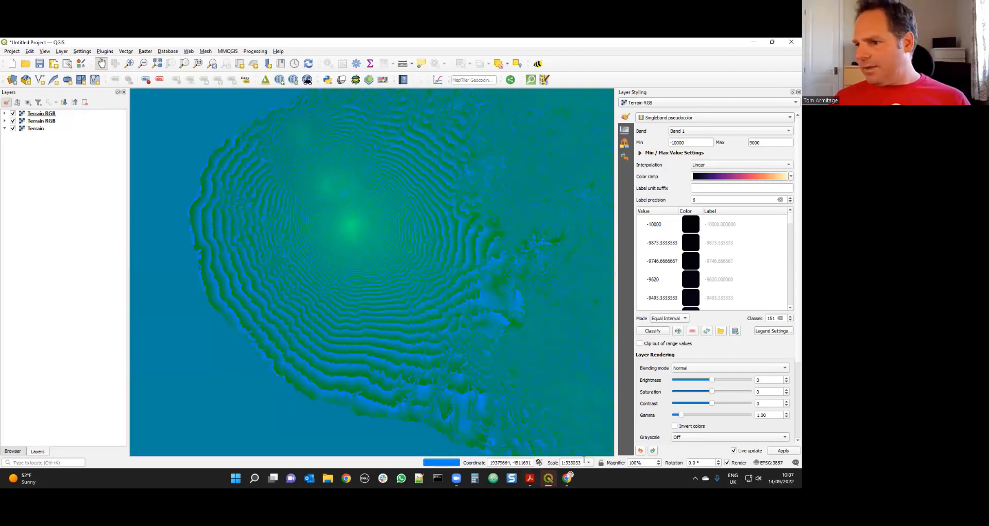
click(589, 462)
click(571, 418)
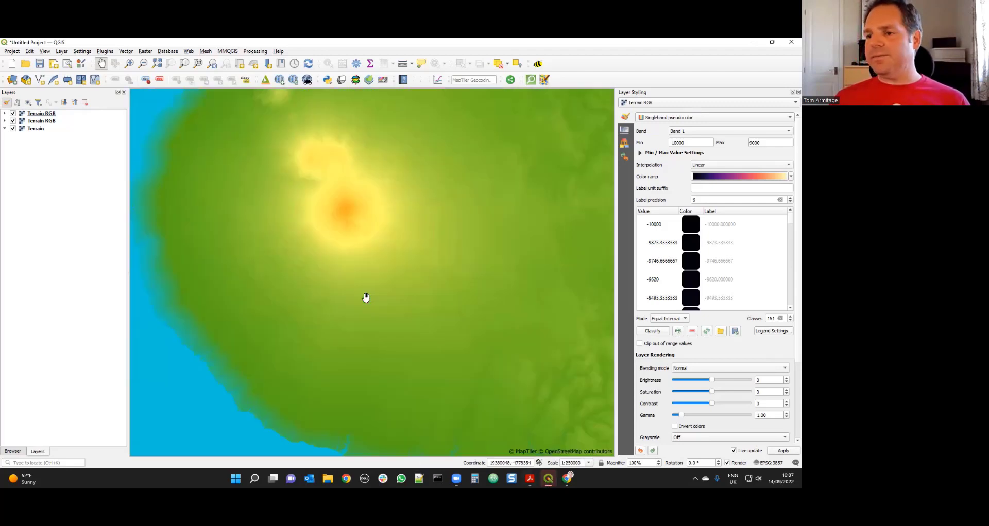
drag(353, 236, 374, 343)
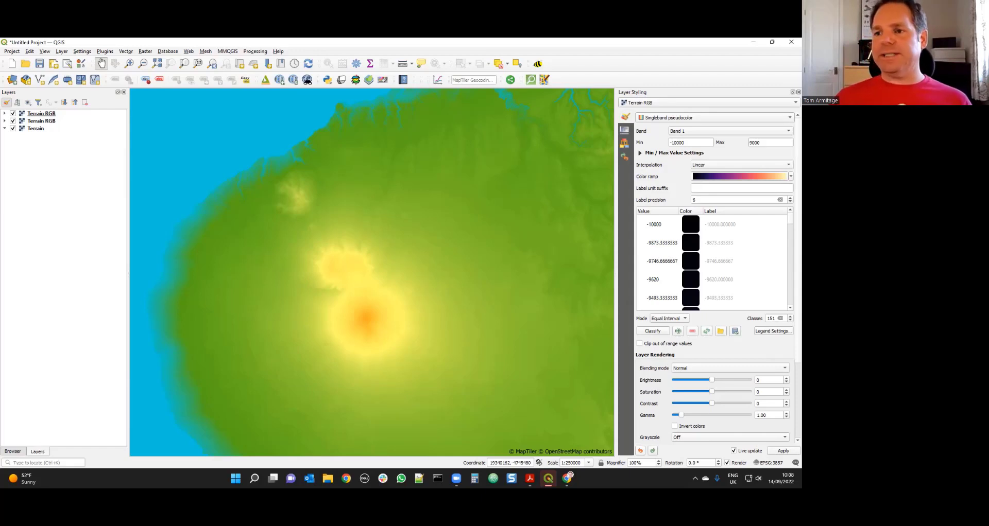
- Rename the uppermost Terrain RGB layer as Hillshading and keep it selected for styling
click(42, 115)
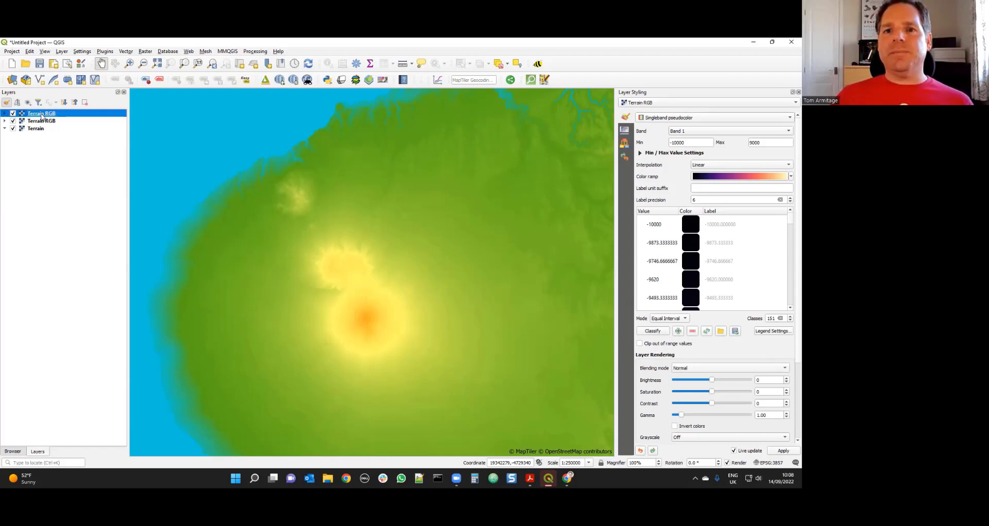
right_click(51, 118)
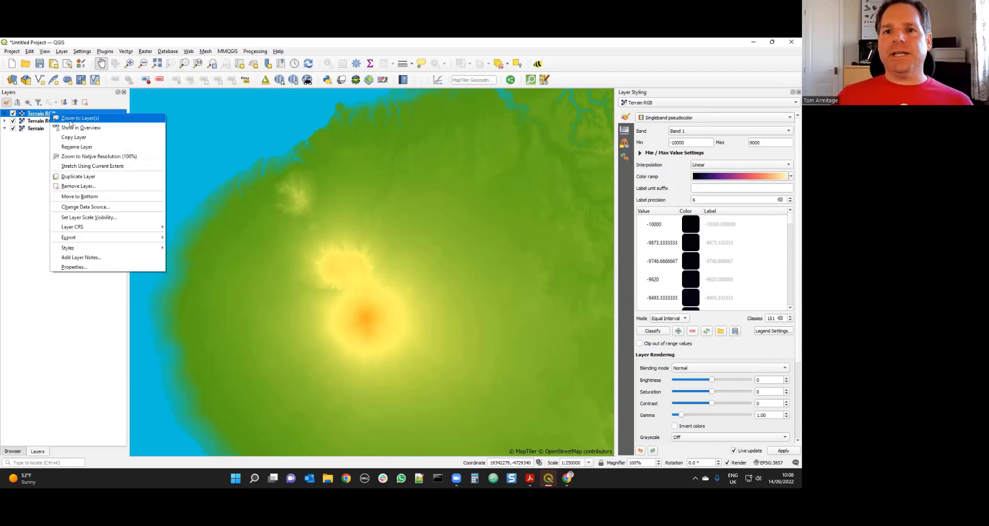
click(78, 146)
text(Hillsha)
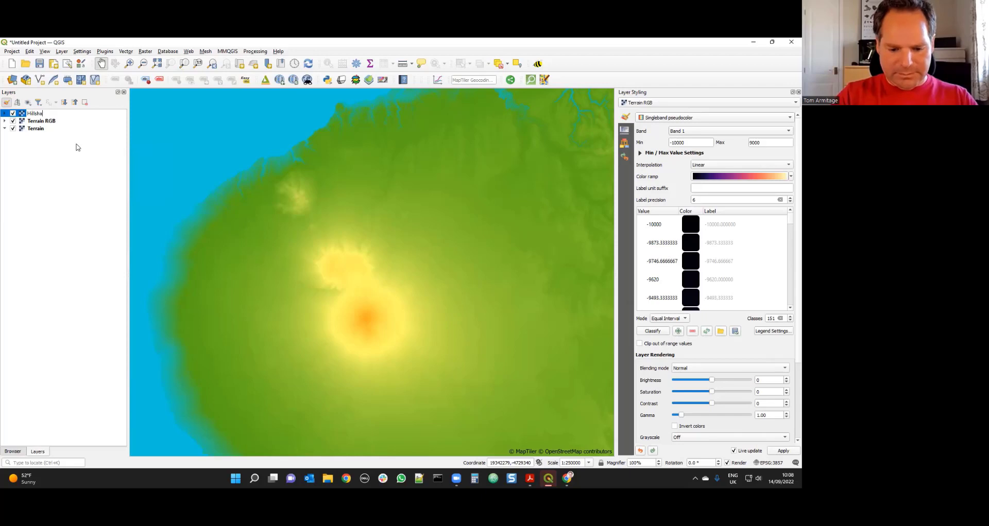
text(ding)
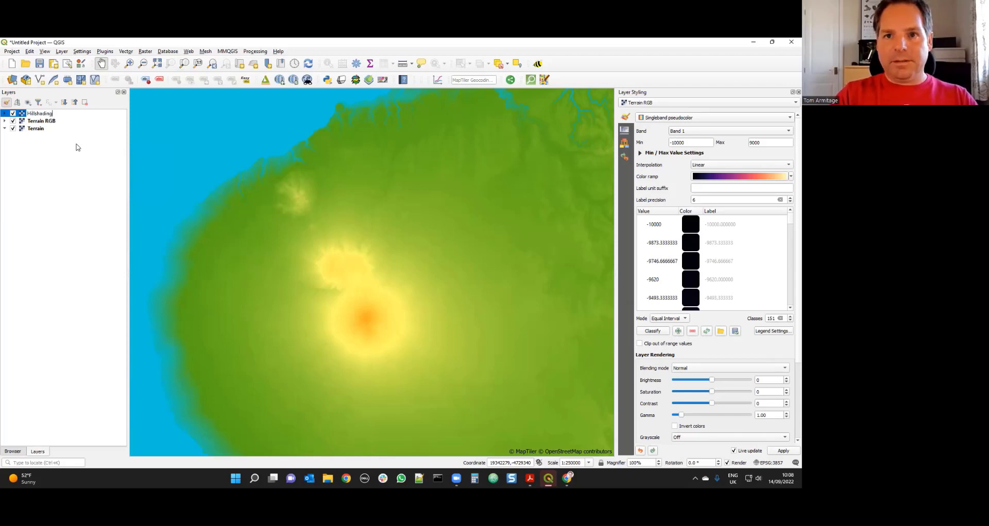
key(Return)
click(74, 113)
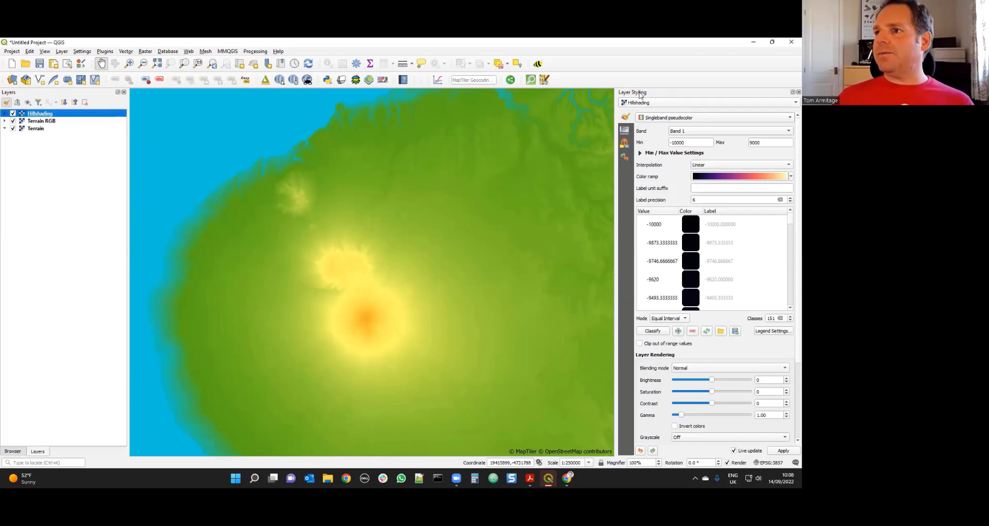
- Style the Hillshading layer with the Hillshade renderer and set its blending mode to Multiply
click(45, 120)
click(44, 115)
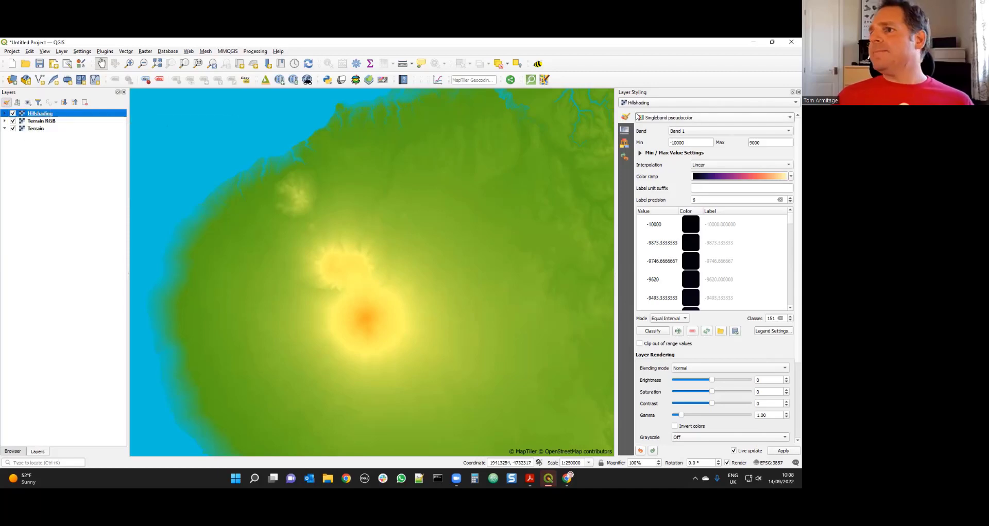
click(694, 120)
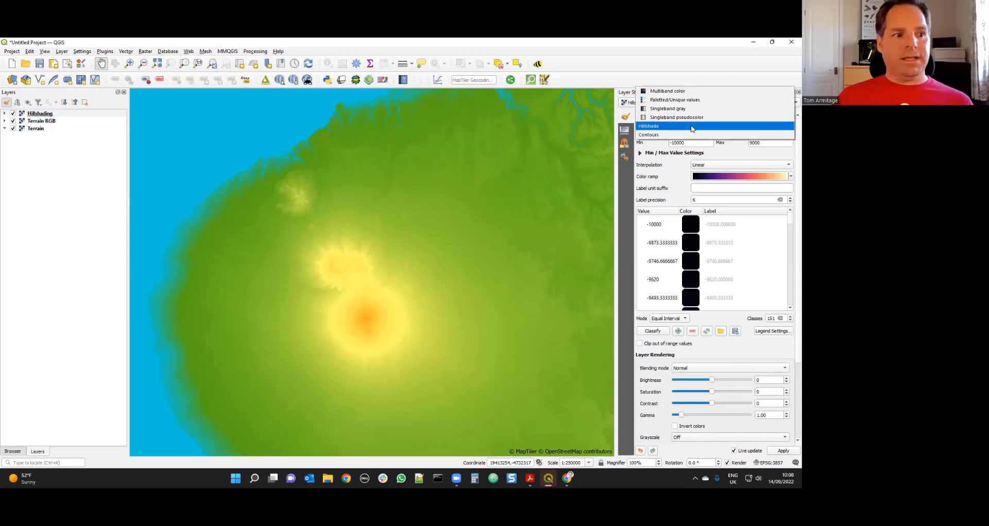
click(692, 126)
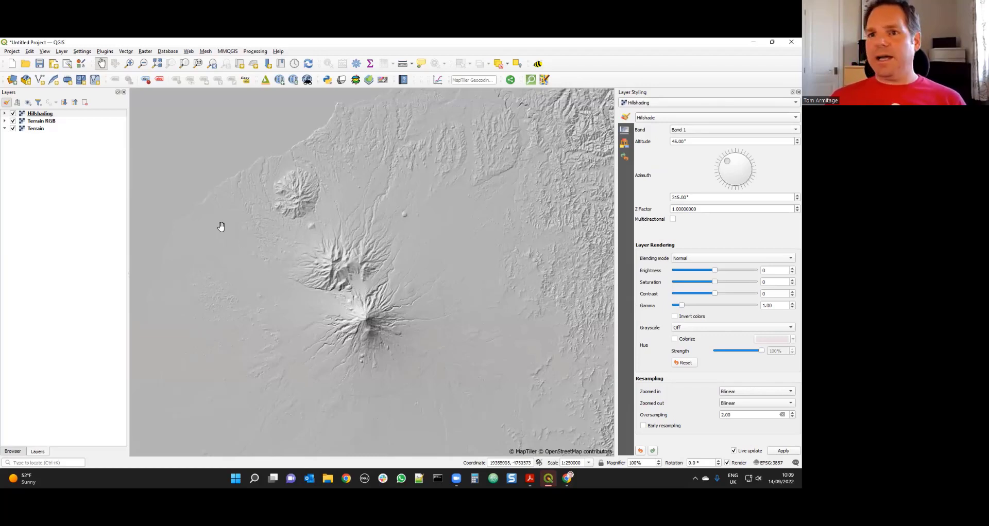
click(712, 258)
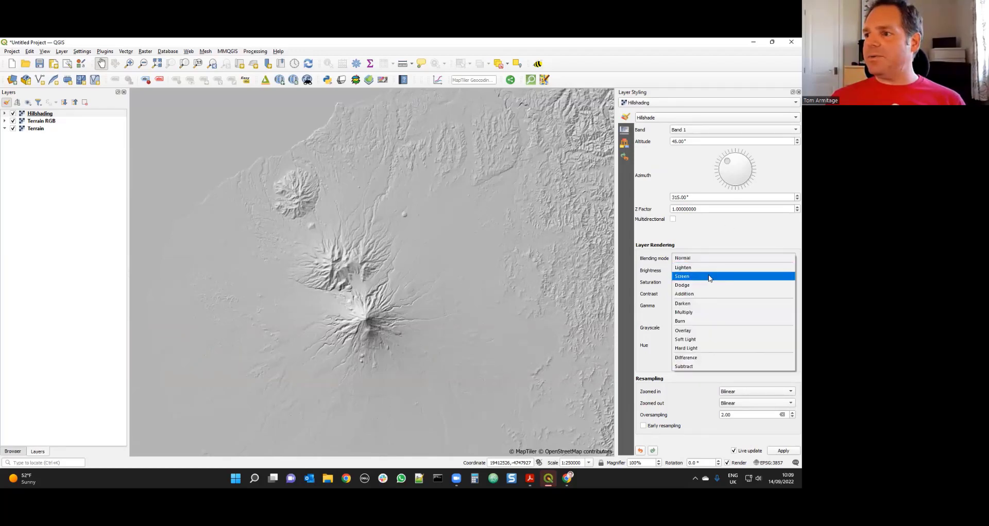
click(707, 313)
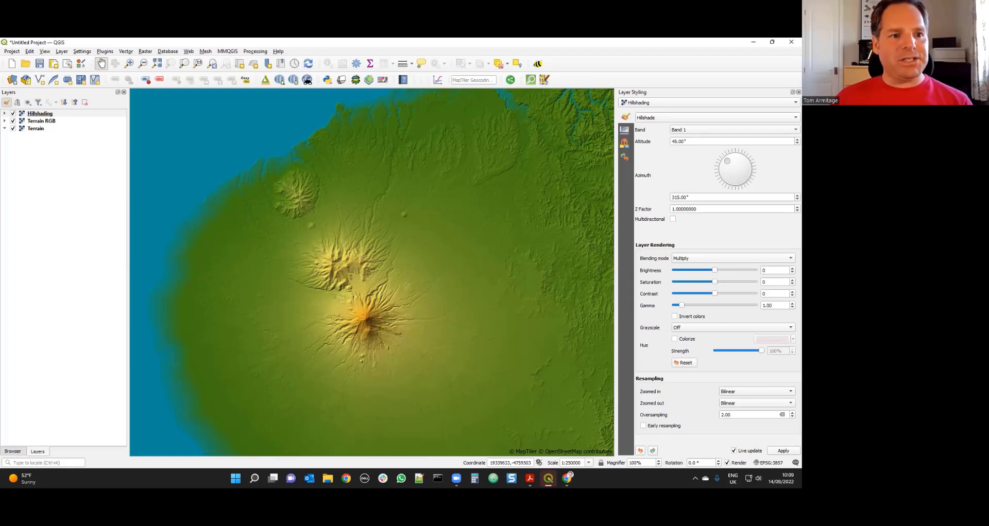
- Check which renderer types are offered for the Terrain layer
key(alt+Tab)
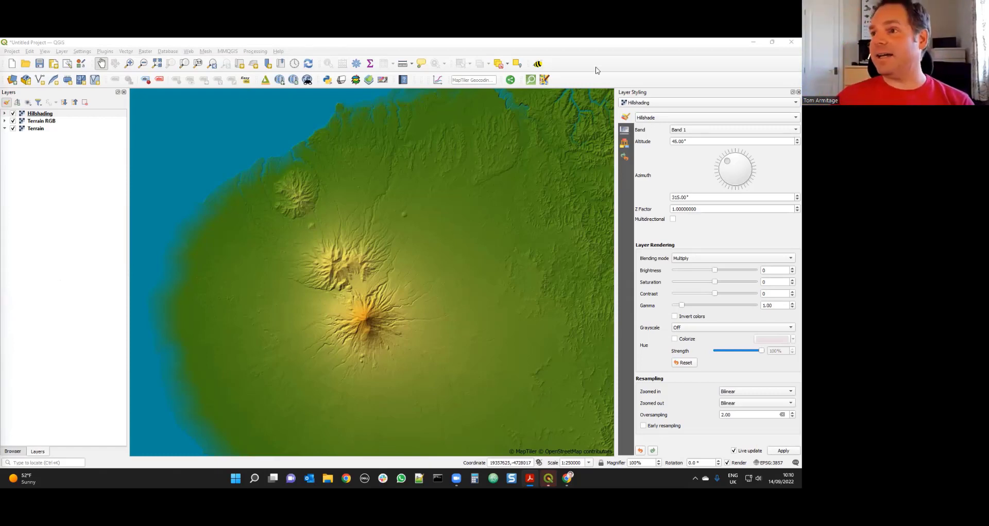
click(46, 129)
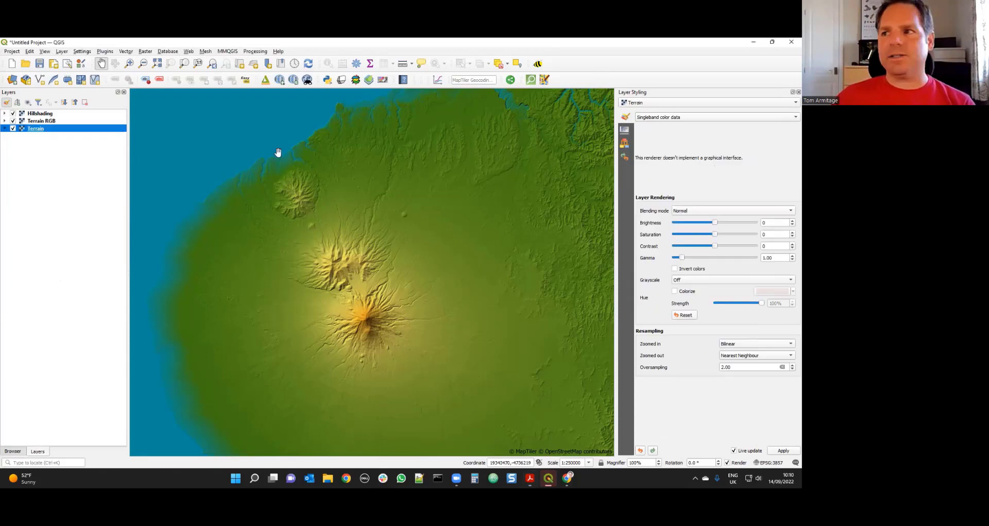
click(742, 118)
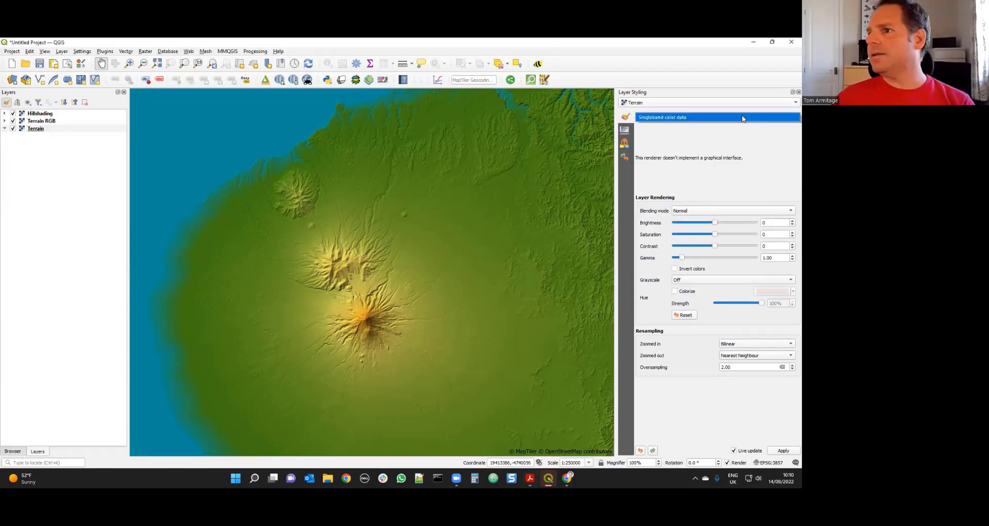
click(742, 118)
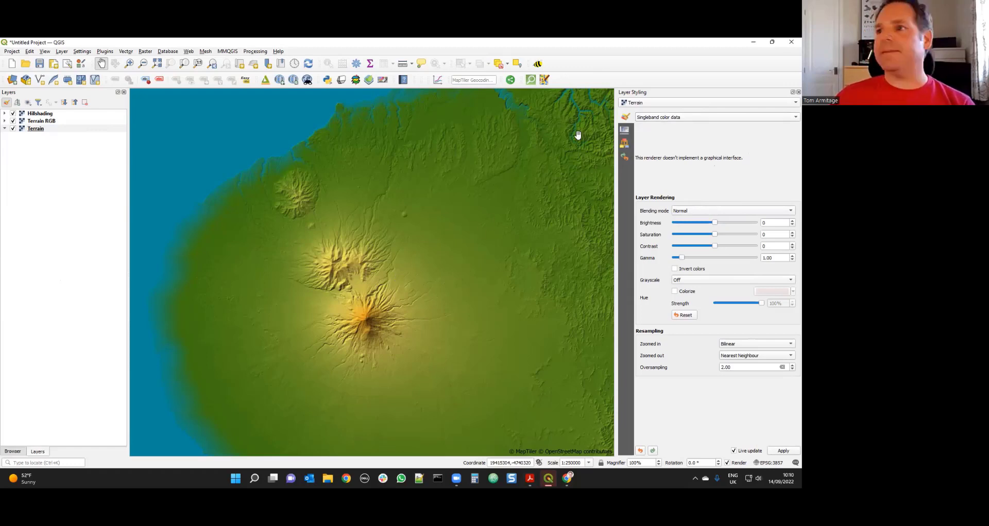
- Hide the Terrain layer on the map and return to styling the Hillshading layer
click(45, 116)
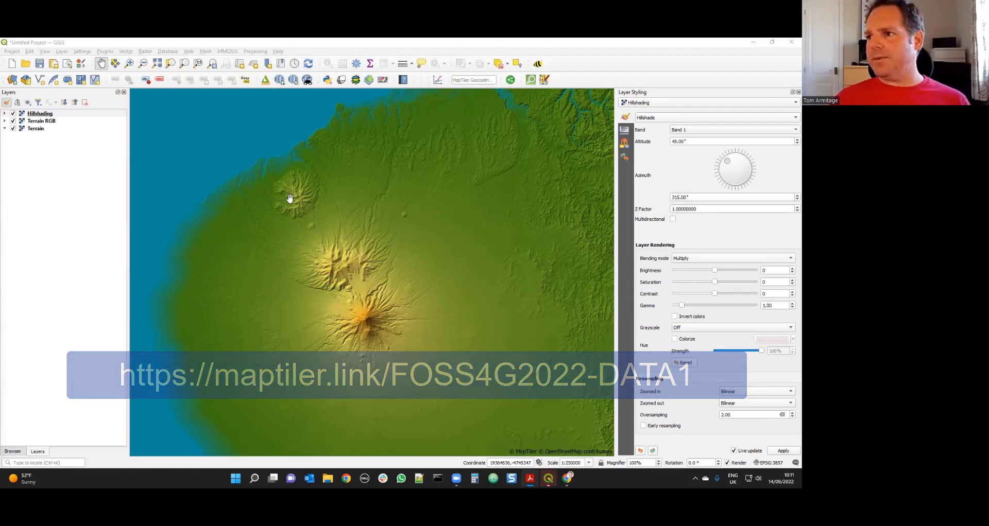
drag(302, 199, 375, 249)
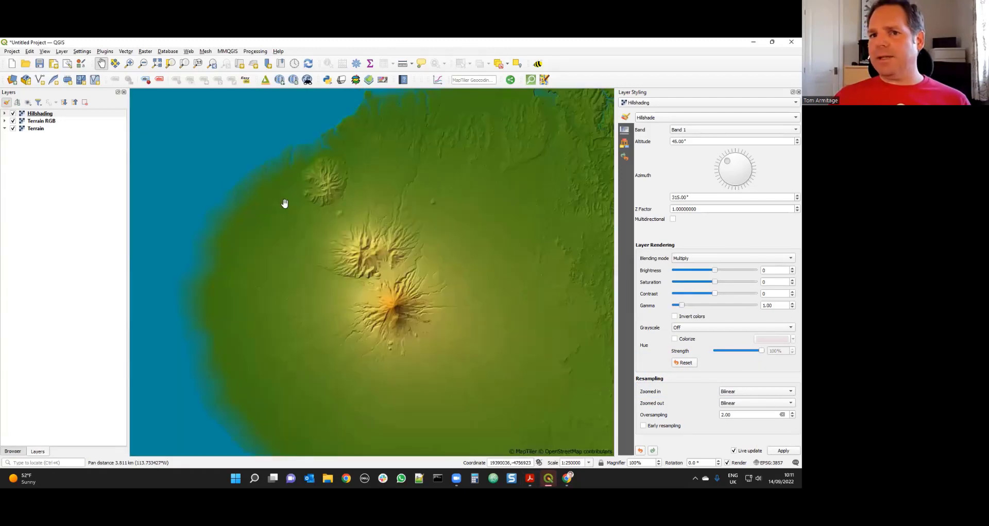
click(13, 128)
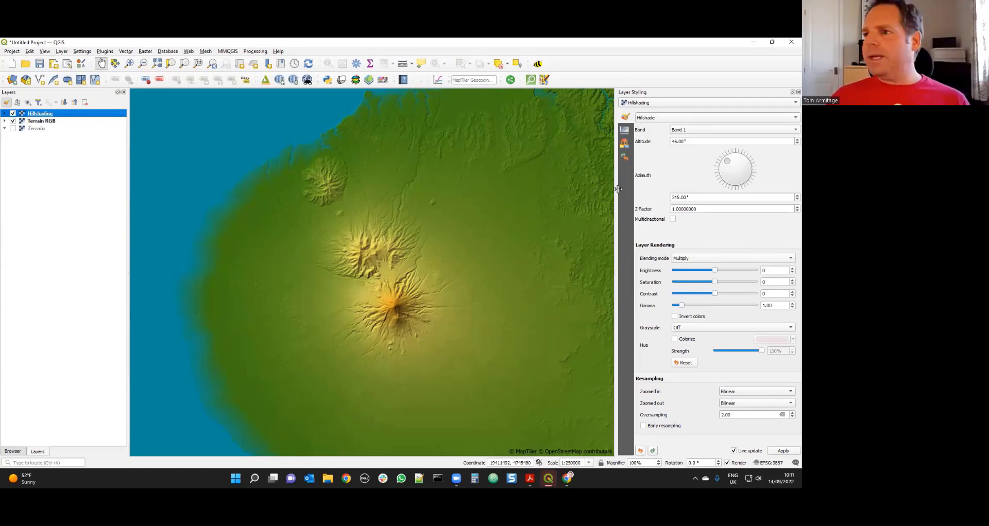
- Set the hillshade's Z factor to 1.5 and turn on multidirectional shading
click(678, 209)
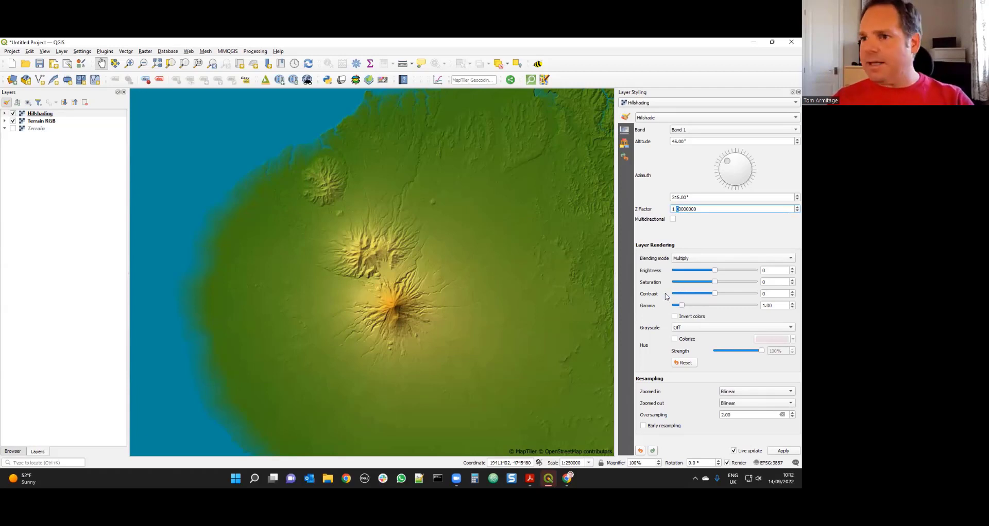
text(5)
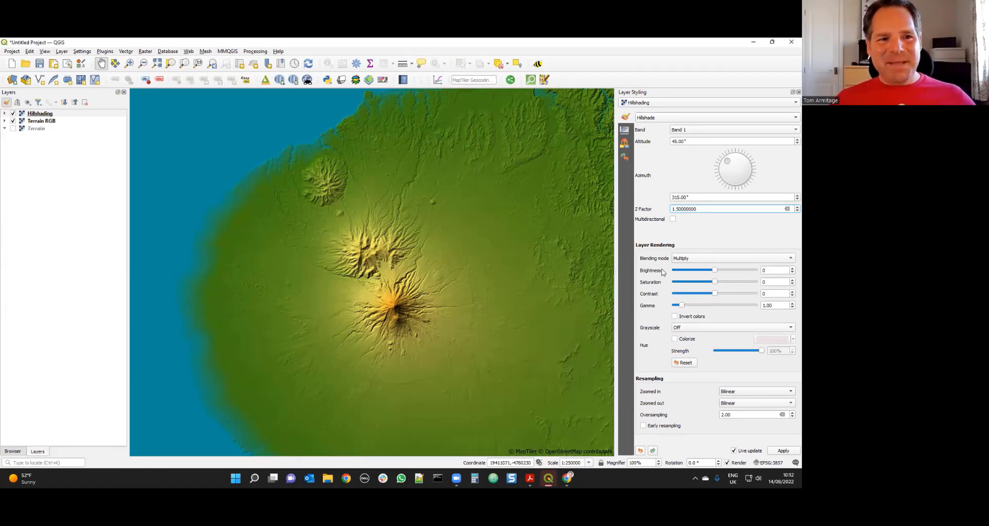
click(674, 219)
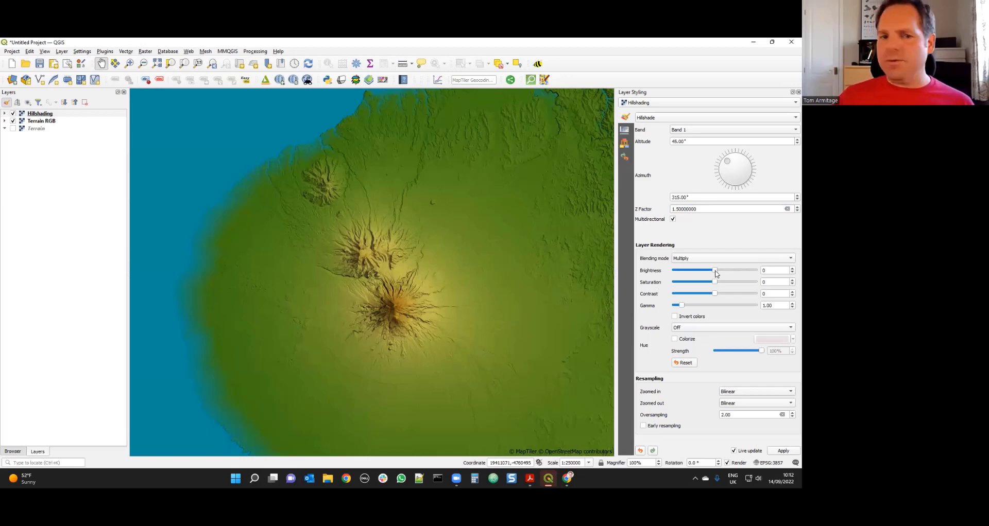
- Set the Hillshading layer's brightness to 60 and its contrast to 10
drag(716, 274, 724, 274)
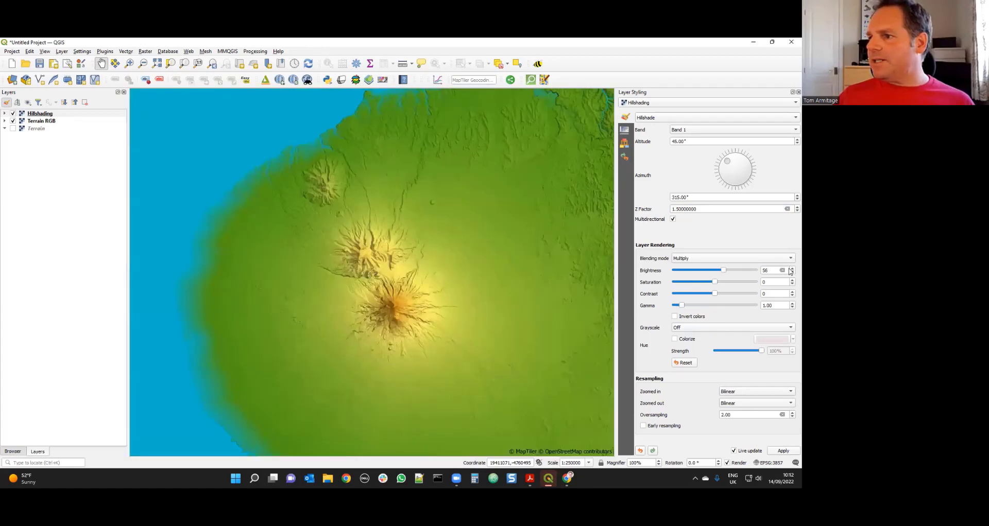
click(791, 272)
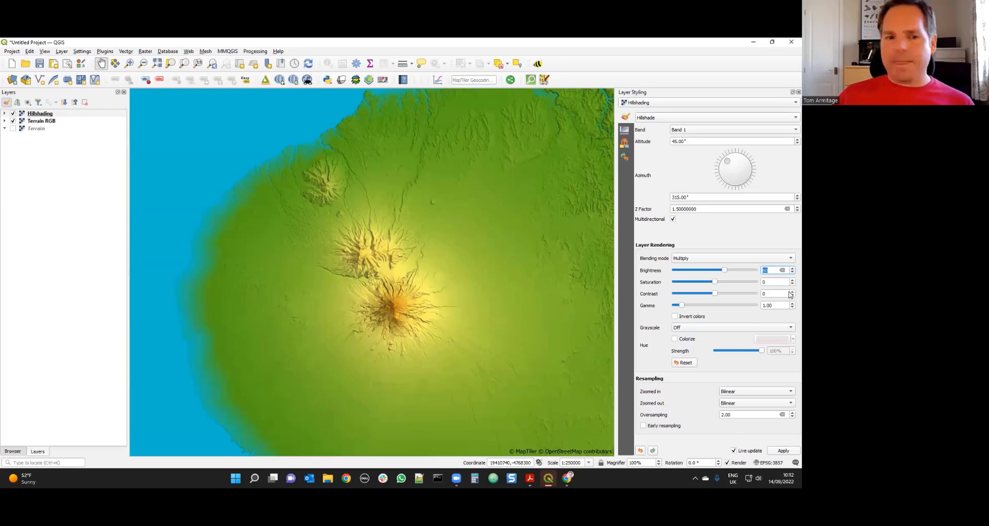
click(791, 292)
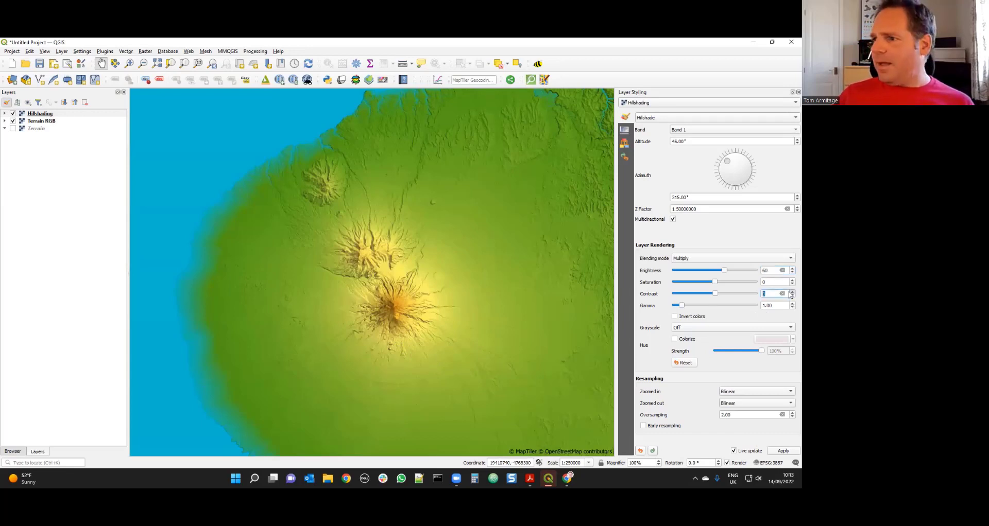
click(791, 292)
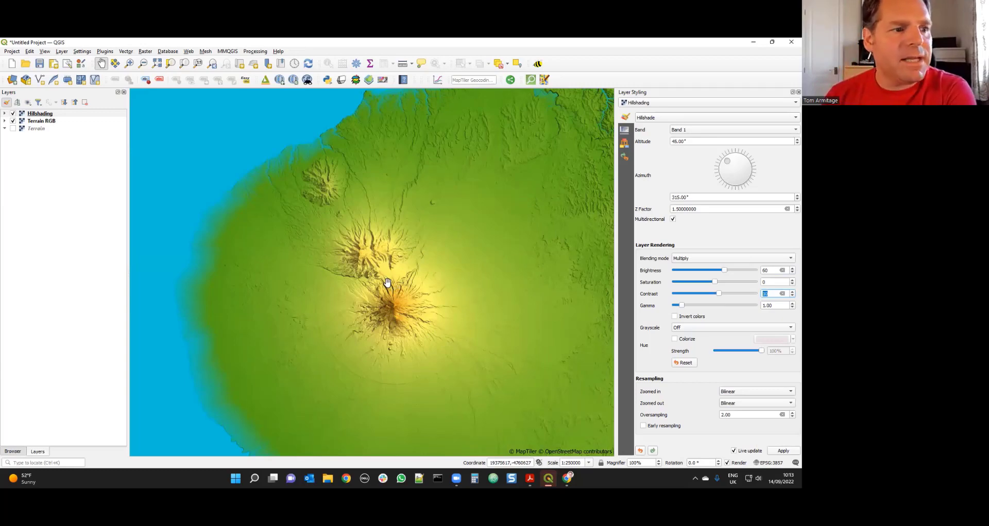
- Try Cubic zoomed-in resampling on the Hillshading layer at a scale of 1:62500, and restore it to Bilinear
scroll(381, 283, up, 1)
scroll(382, 283, up, 1)
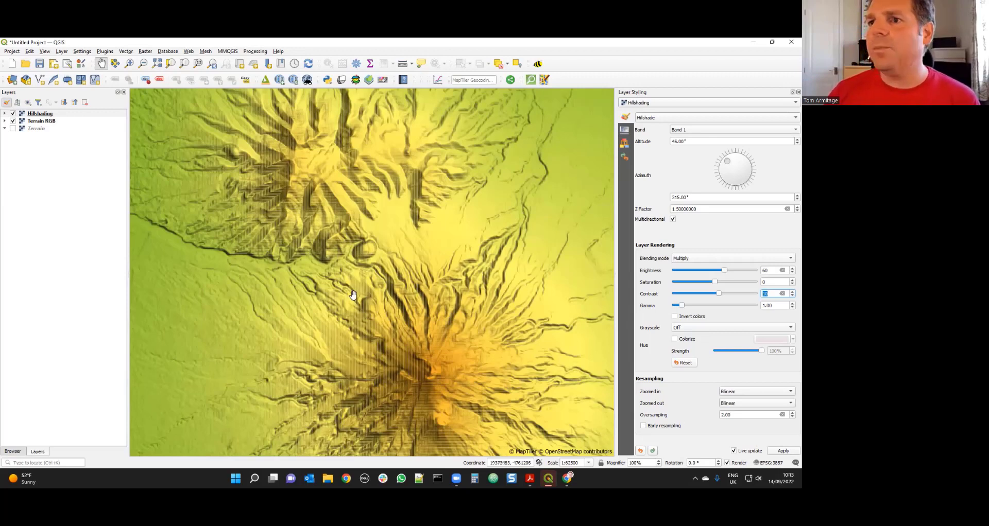
click(772, 393)
click(764, 401)
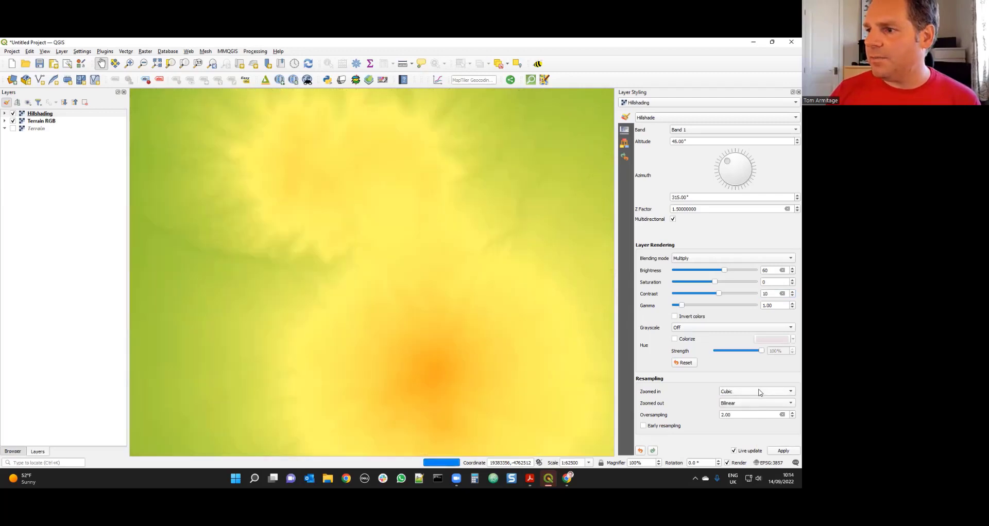
click(759, 394)
click(756, 387)
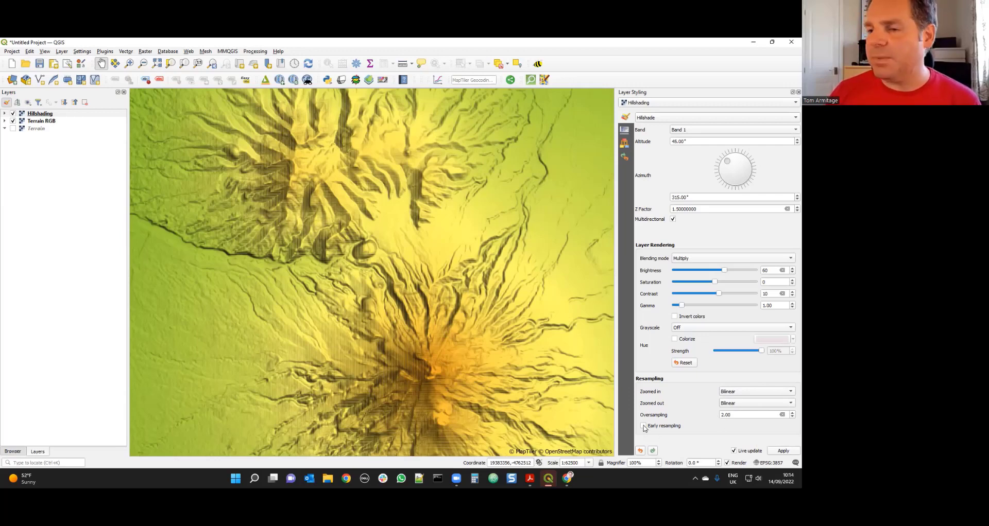
- Turn on early resampling for the Hillshading layer
click(643, 426)
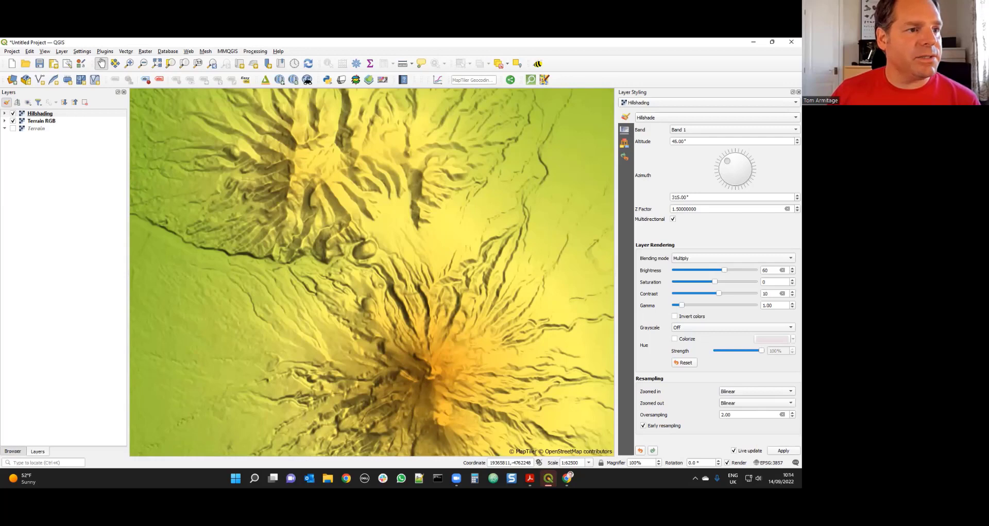
- Recheck the hidden Terrain layer's renderer options and reselect the Hillshading layer
click(33, 129)
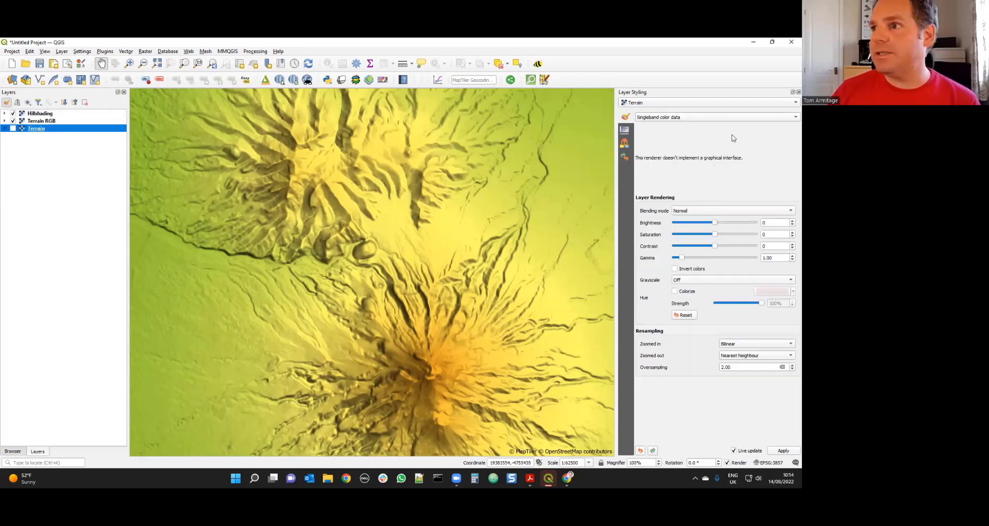
click(691, 119)
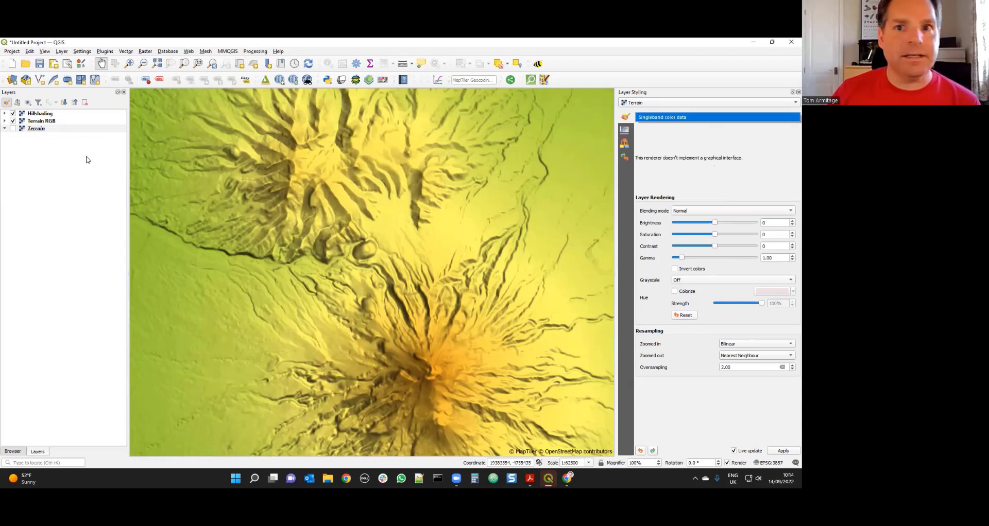
click(54, 122)
click(46, 114)
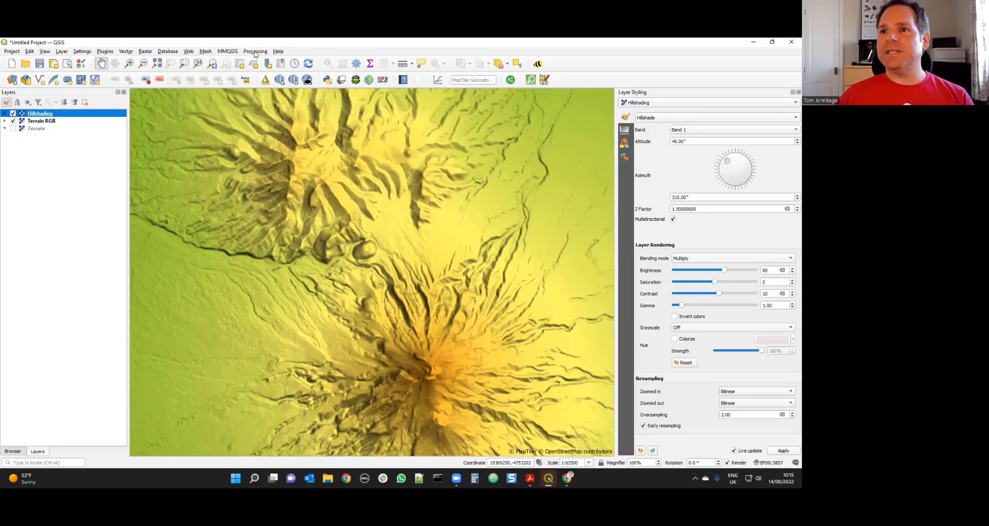
- View the installed program's version information and close it
click(283, 52)
click(291, 131)
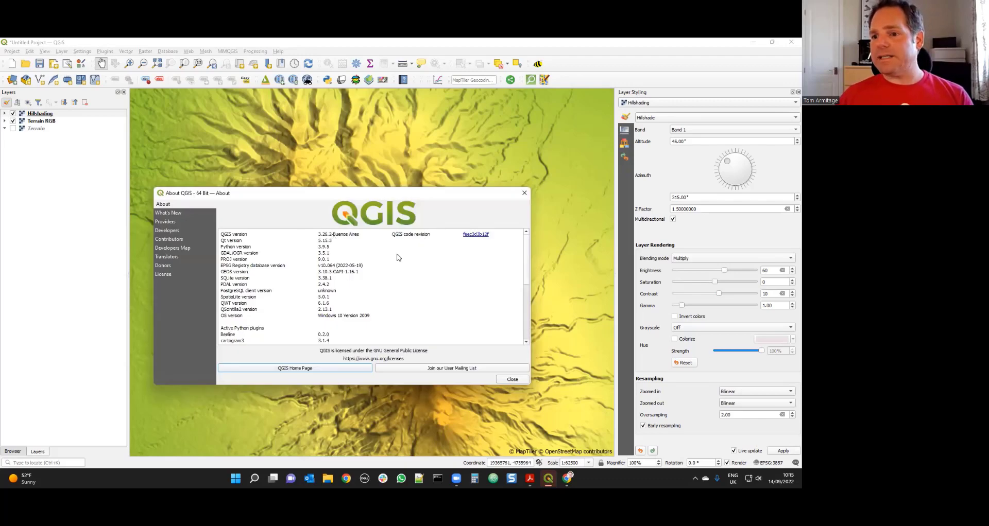
click(524, 193)
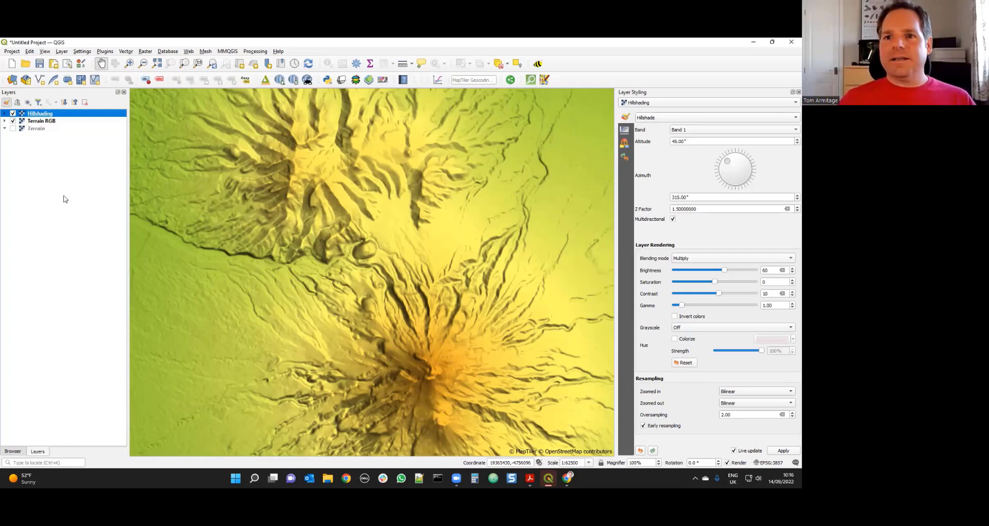
scroll(387, 316, down, 2)
scroll(384, 302, up, 1)
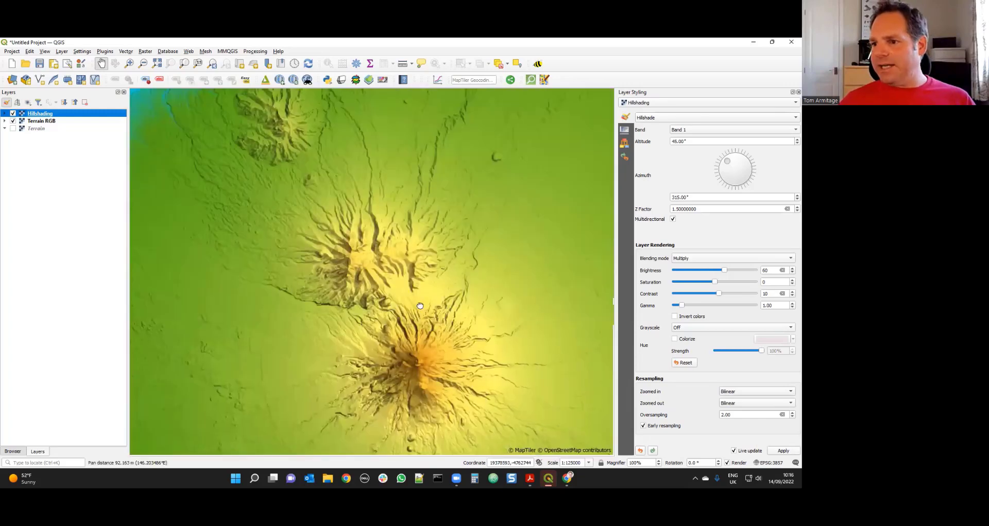
drag(423, 311, 415, 294)
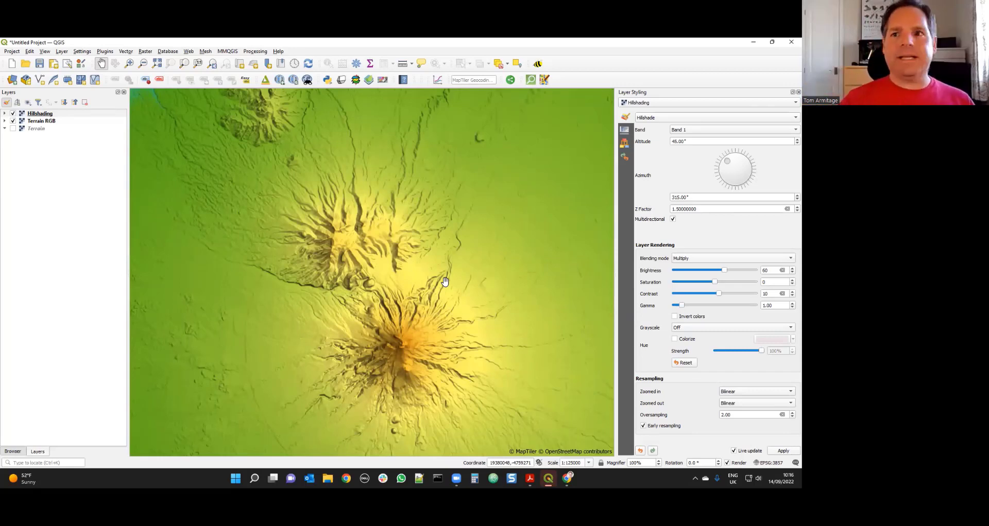
click(251, 51)
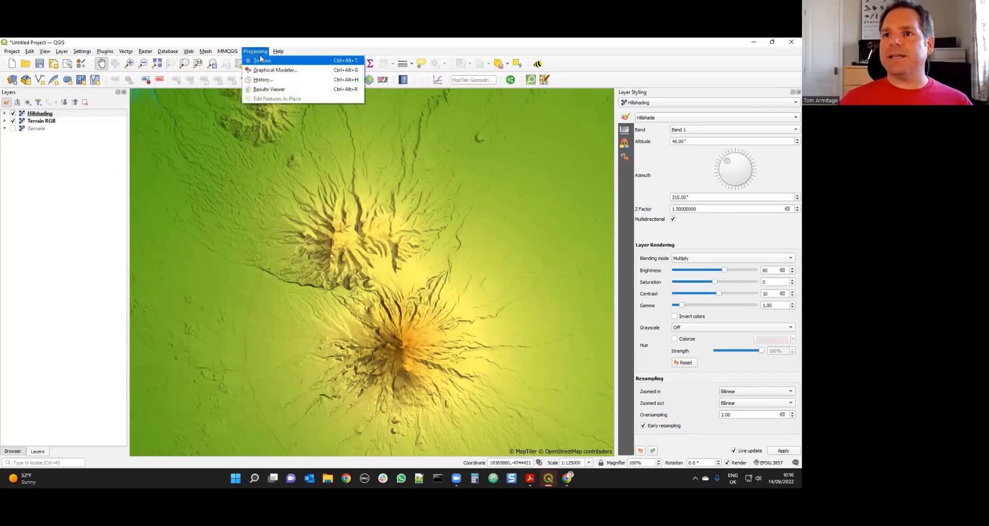
mouse_move(167, 52)
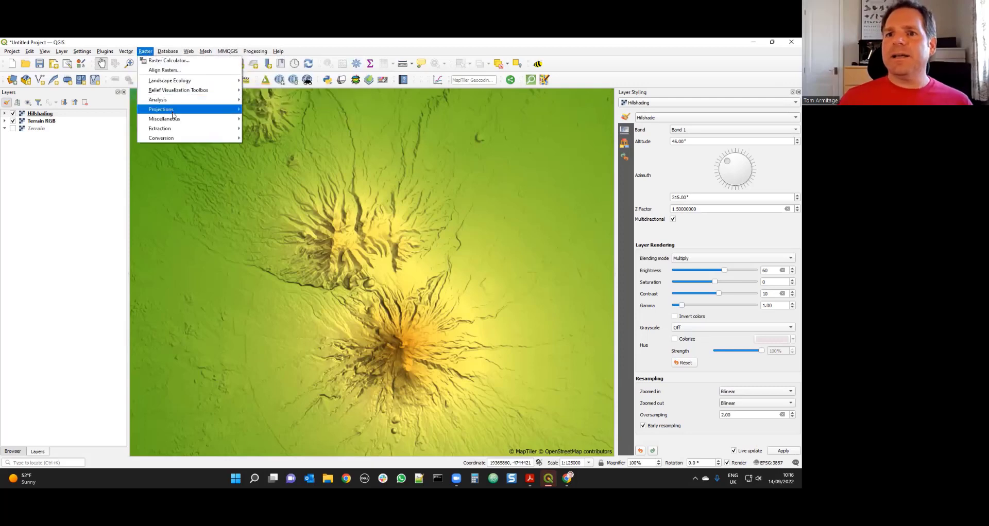
mouse_move(174, 110)
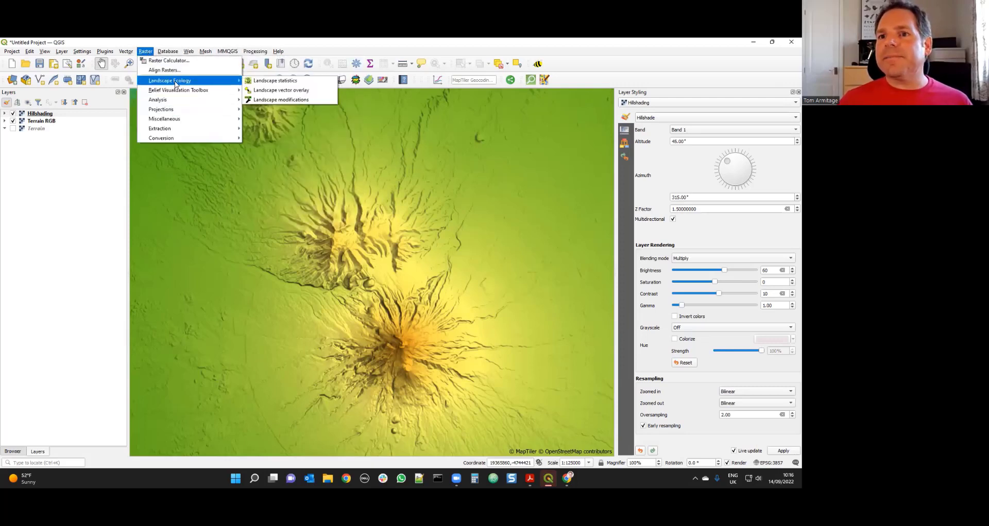
mouse_move(175, 95)
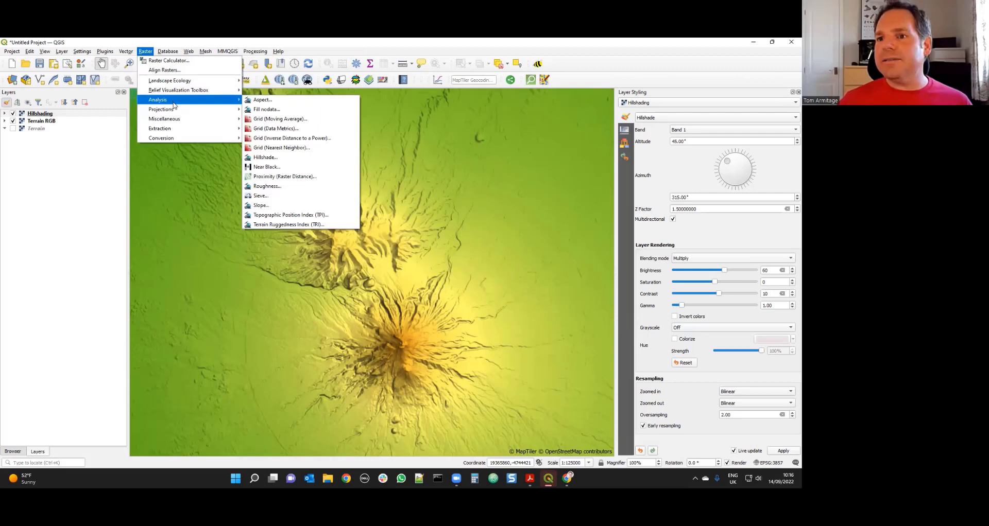
mouse_move(281, 50)
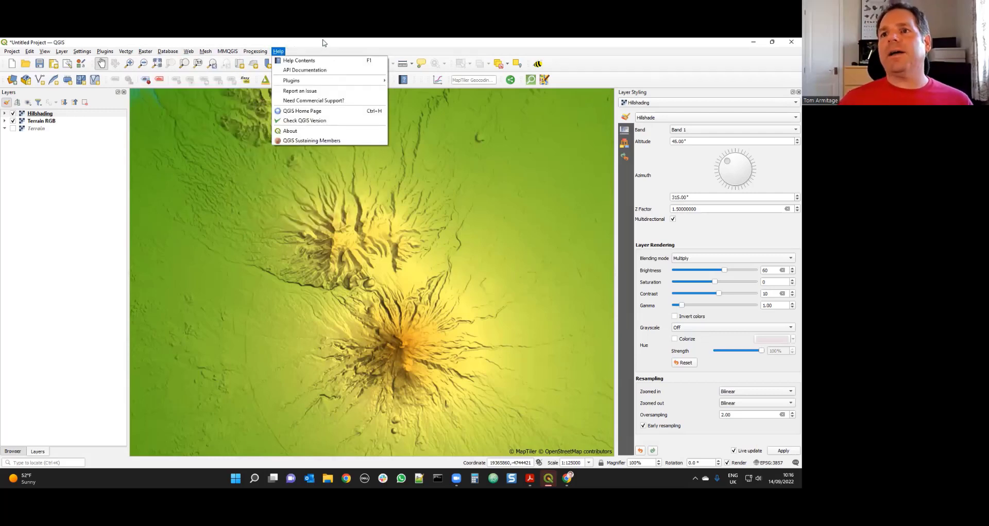
- Search the Processing Toolbox for hillshade tools, view the parameters of the raster terrain analysis Hillshade algorithm, and close it without running
click(261, 52)
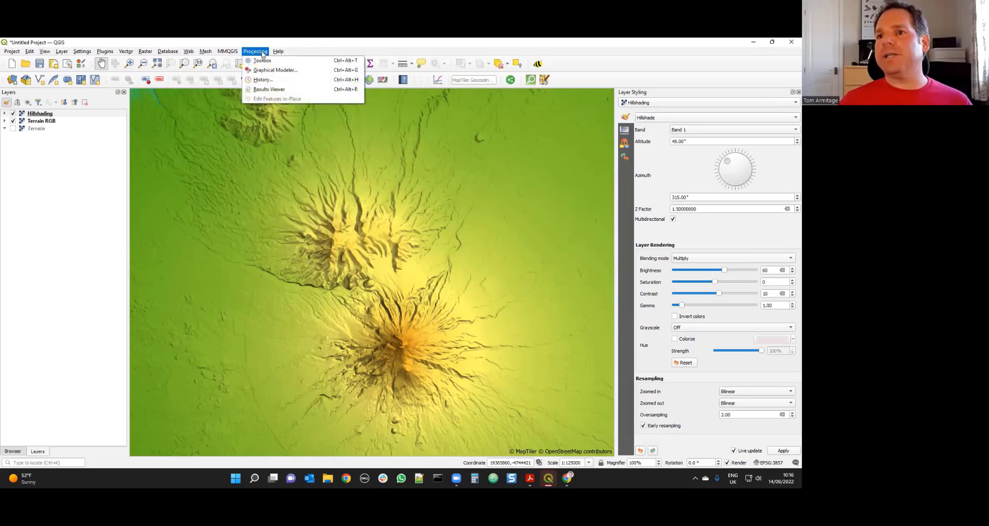
click(262, 60)
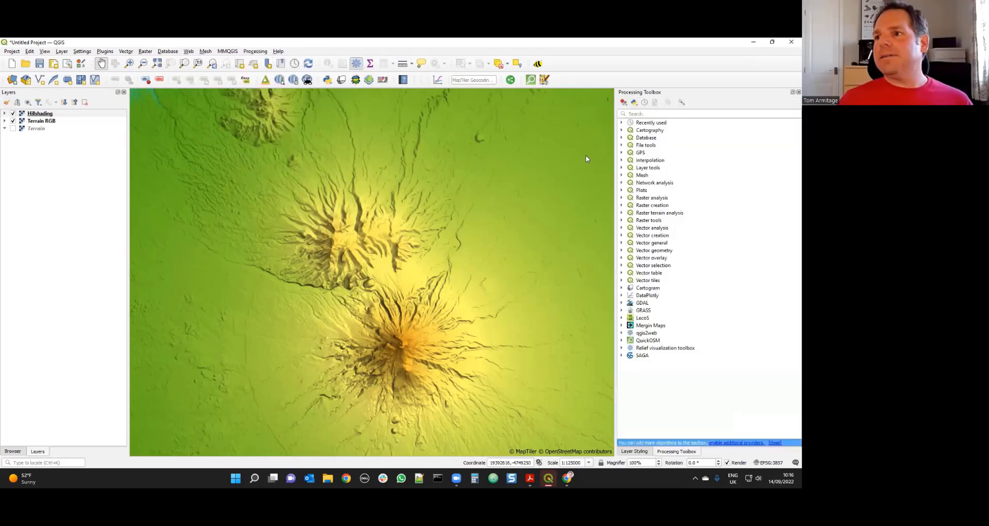
click(657, 112)
text(hillshad)
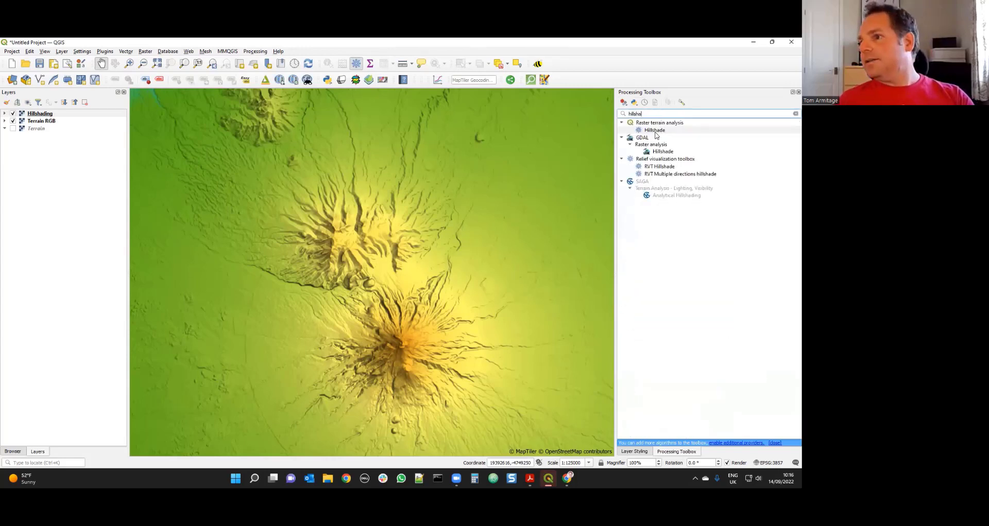
click(657, 131)
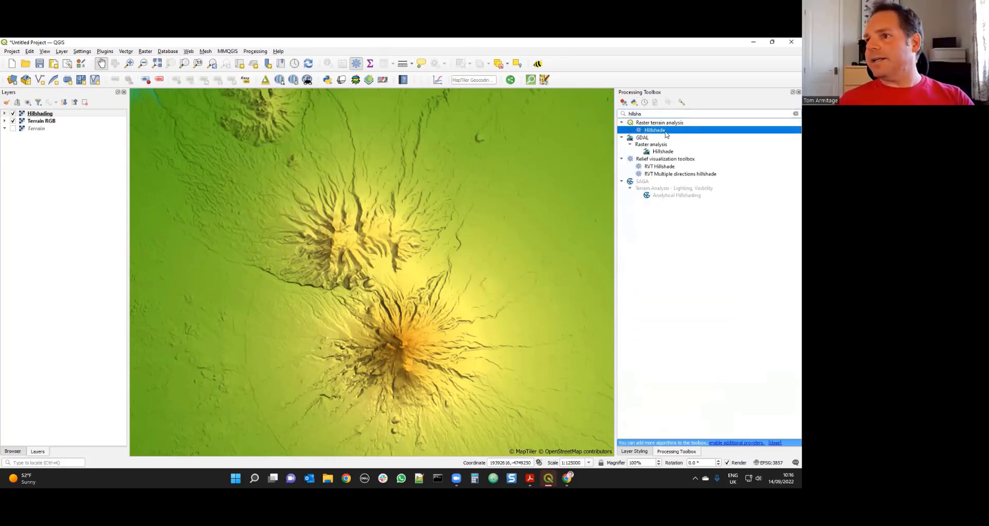
double_click(665, 132)
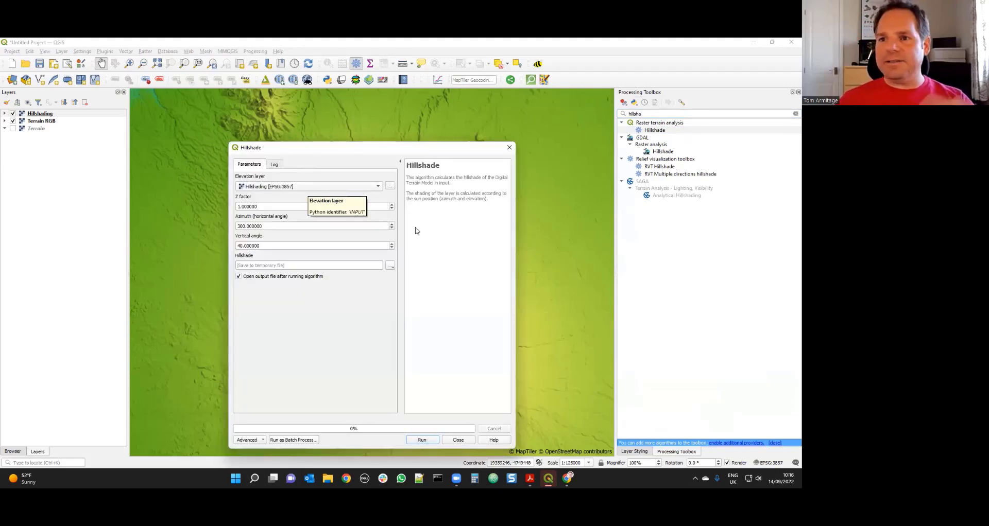
click(509, 147)
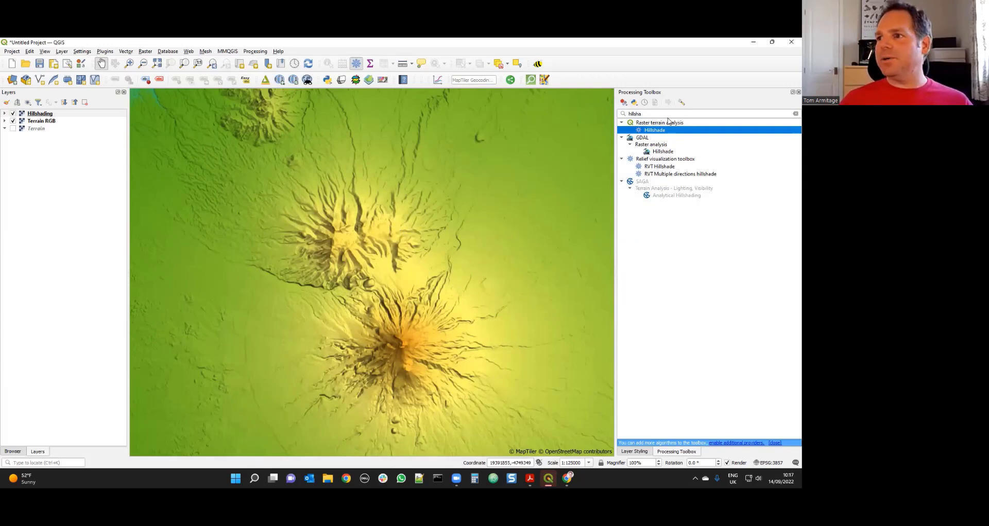
- Return to the Hillshading layer's styling and set its azimuth to 320°
click(6, 102)
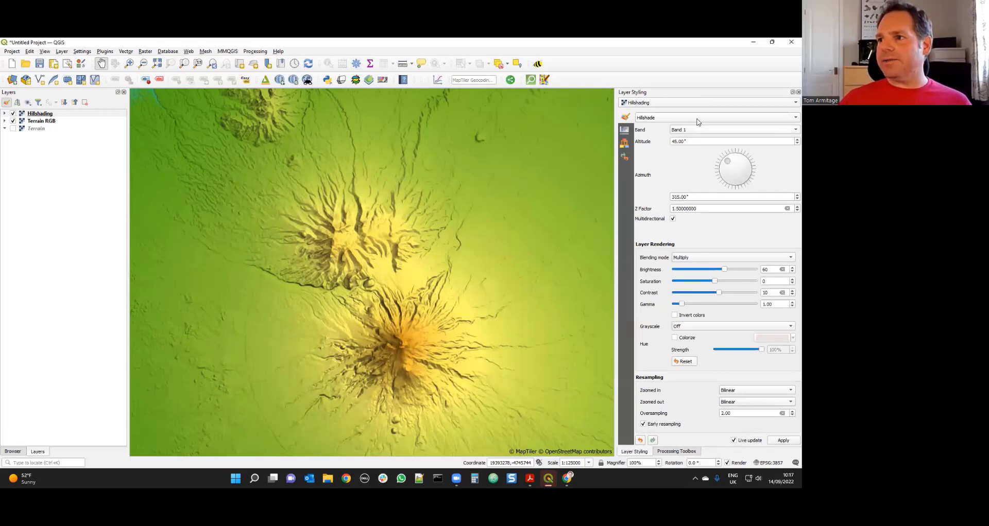
mouse_move(736, 167)
mouse_down()
mouse_move(724, 170)
mouse_move(734, 185)
mouse_move(728, 160)
mouse_up()
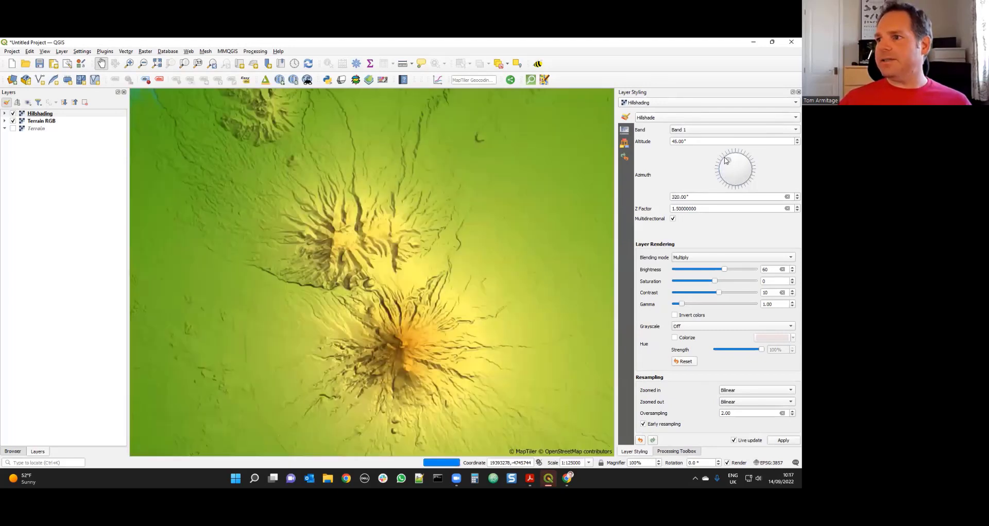
- Try an altitude of 30° for the Hillshading layer and restore it to 45°
click(675, 141)
double_click(675, 141)
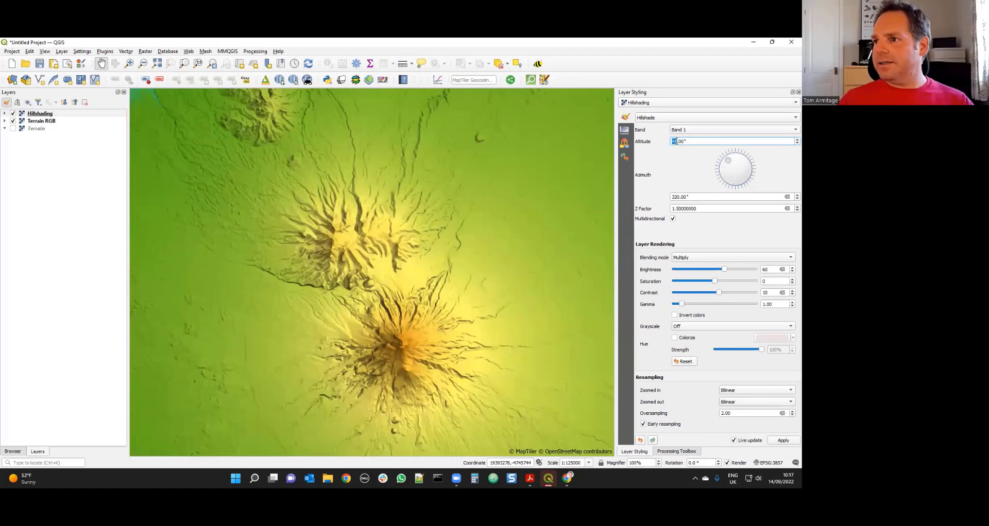
text(30)
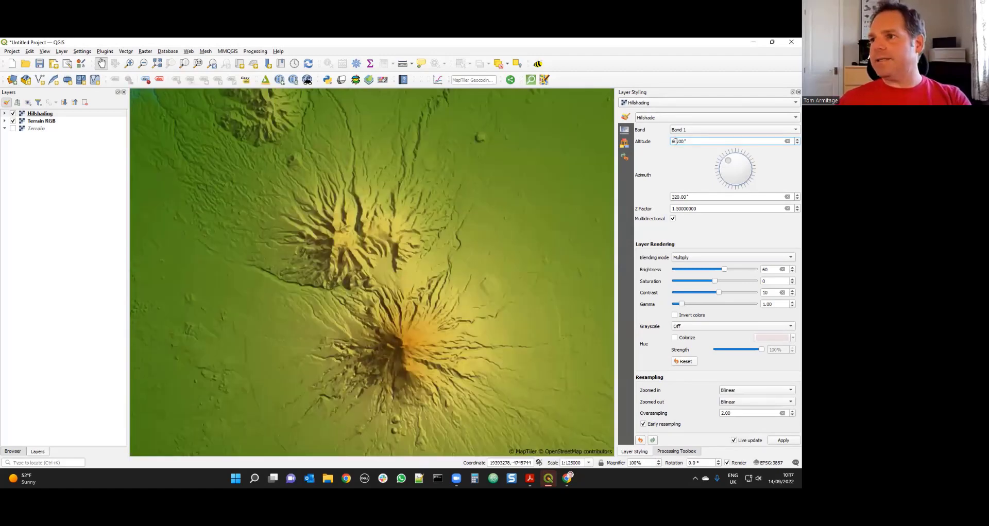
double_click(668, 142)
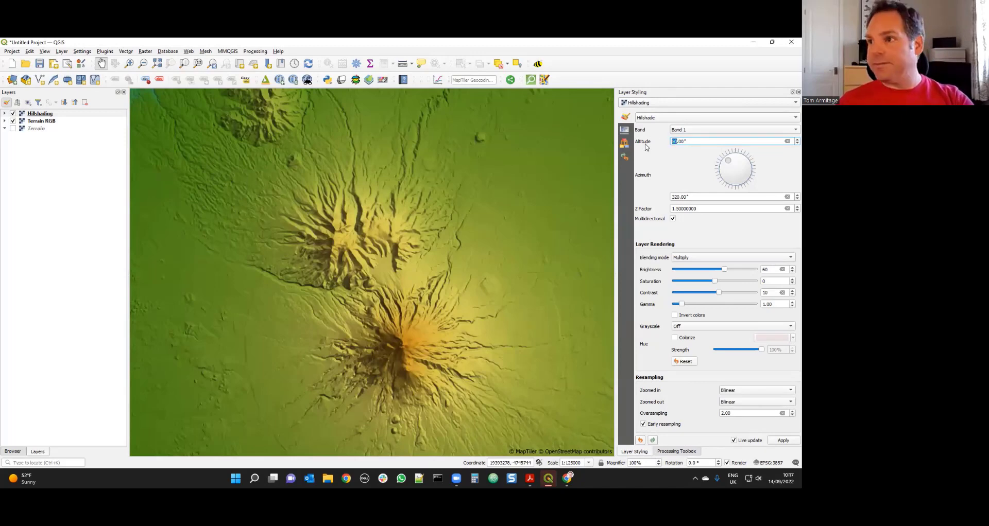
text(45)
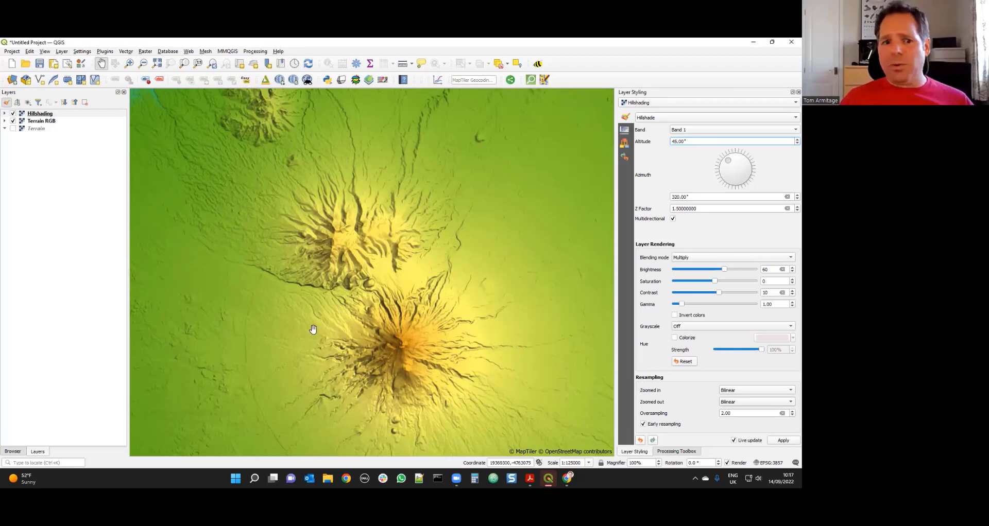
- Frame the volcano in the map and start exporting the Terrain RGB layer as a raw-data GeoTIFF with VRT creation turned off
click(428, 286)
drag(404, 240, 405, 241)
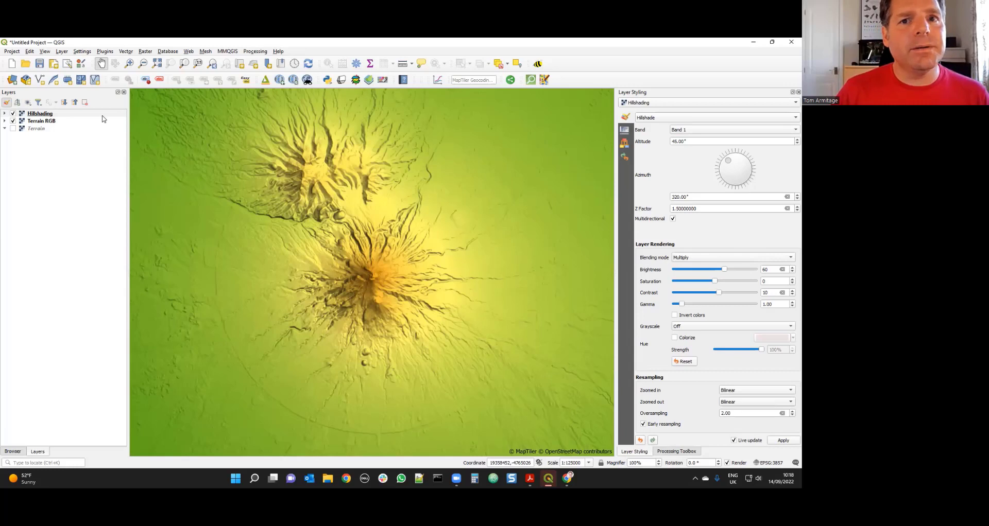
click(44, 122)
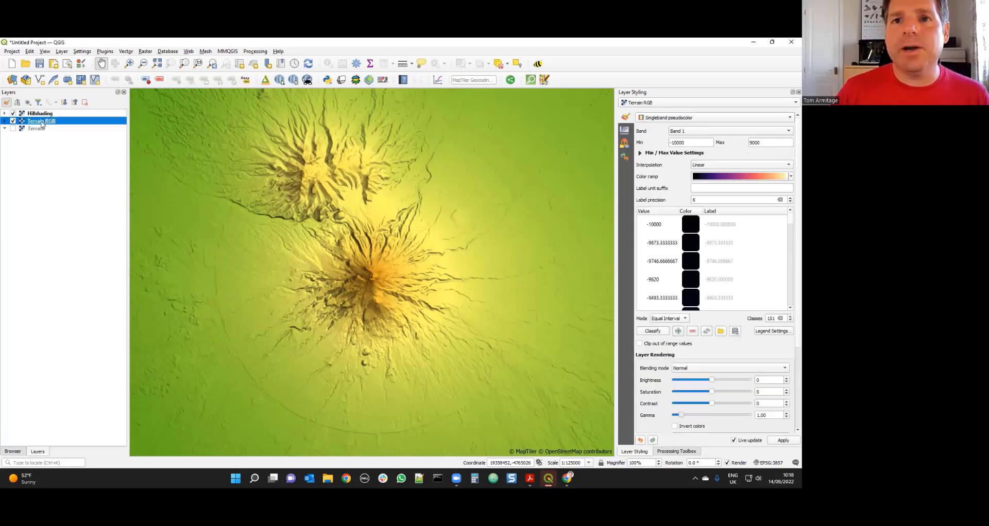
right_click(42, 123)
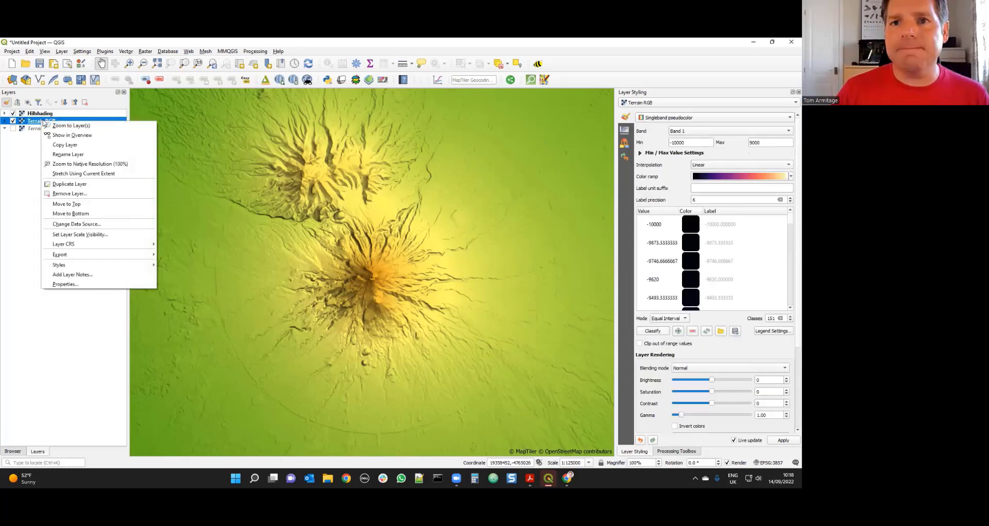
mouse_move(77, 257)
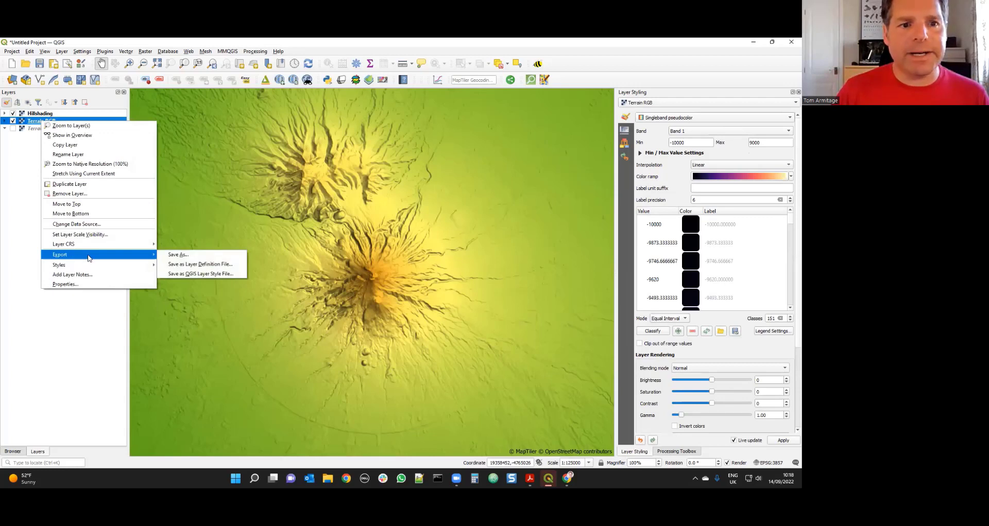
click(176, 255)
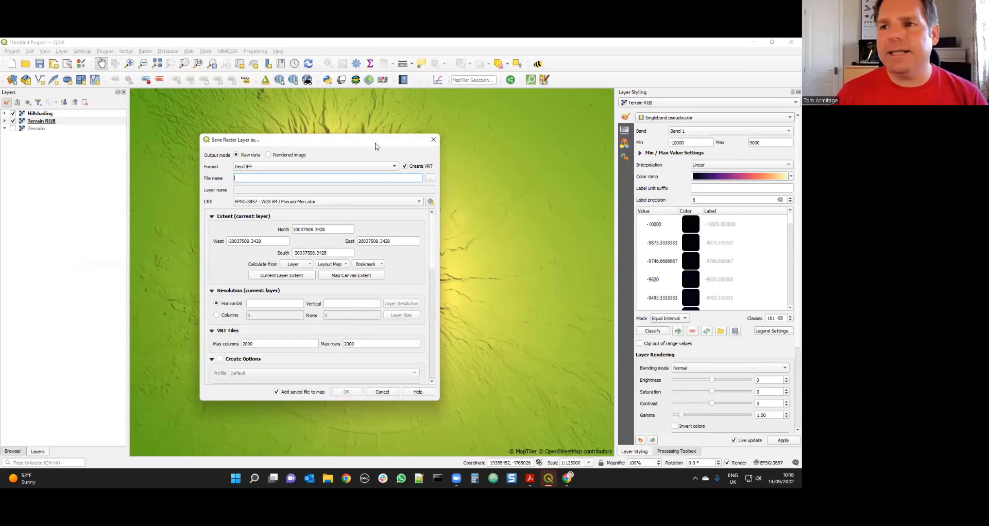
click(405, 166)
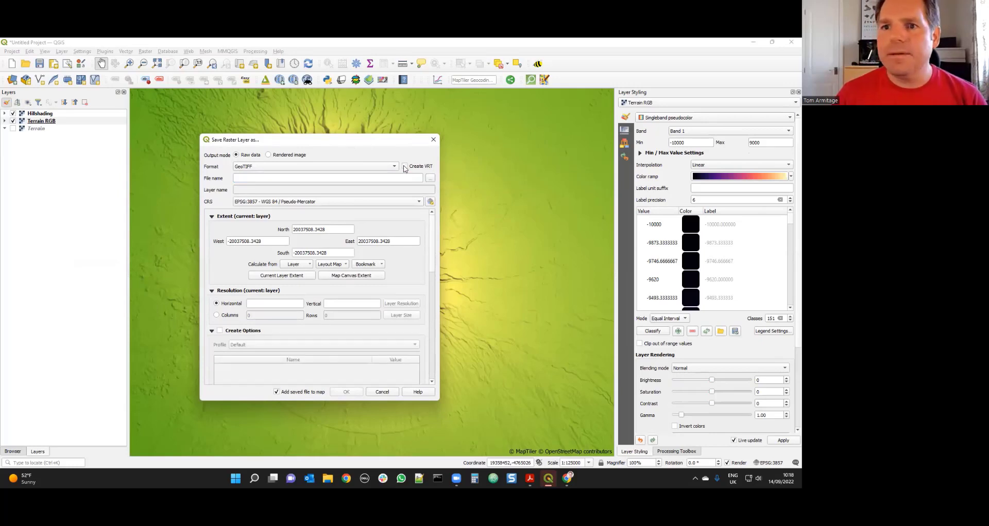
- Set the export's output file to mt-taranaki in the Hillshade Workshop folder
click(431, 178)
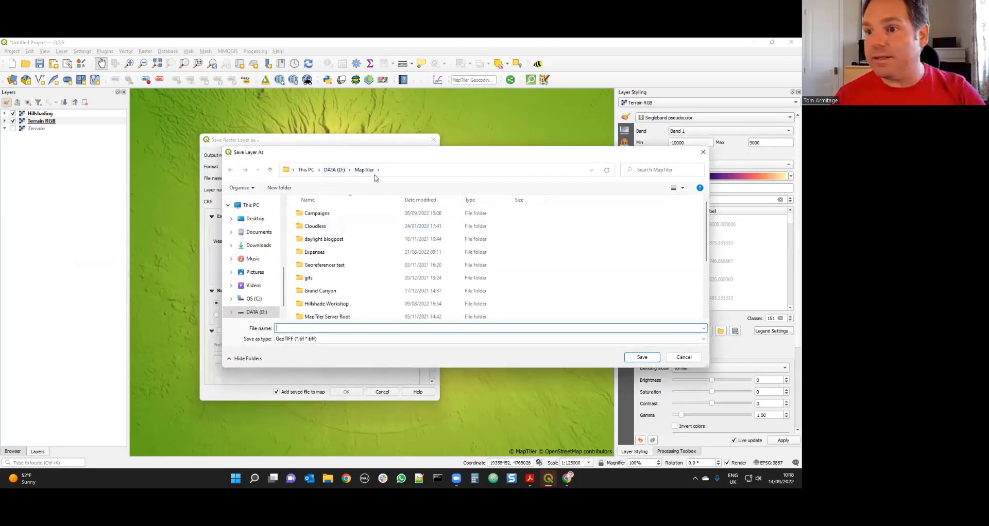
click(330, 305)
double_click(330, 304)
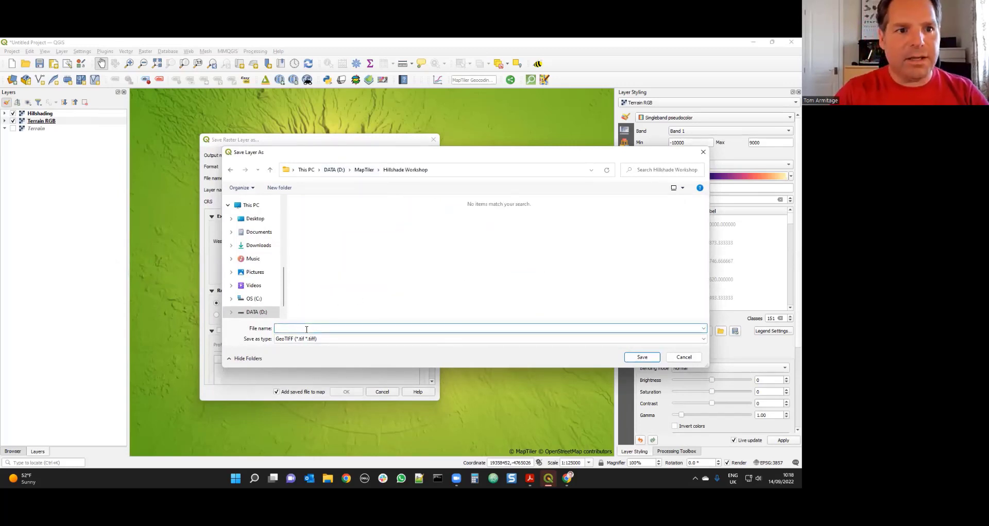
text(mt-ta)
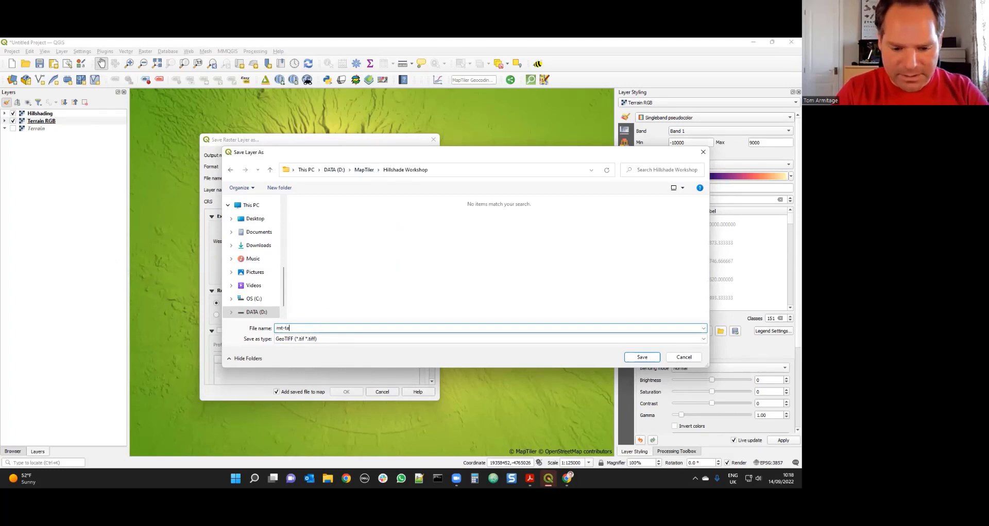
text(ranaki)
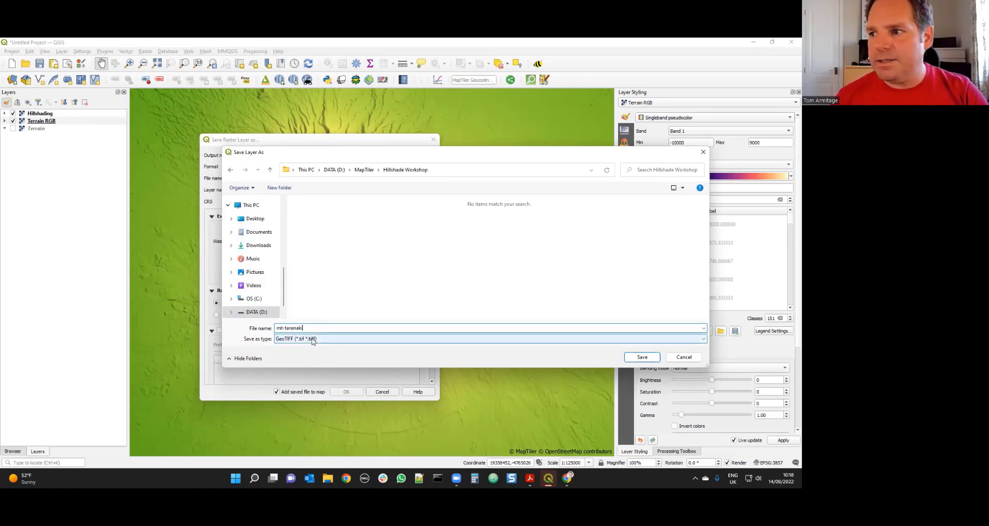
click(641, 359)
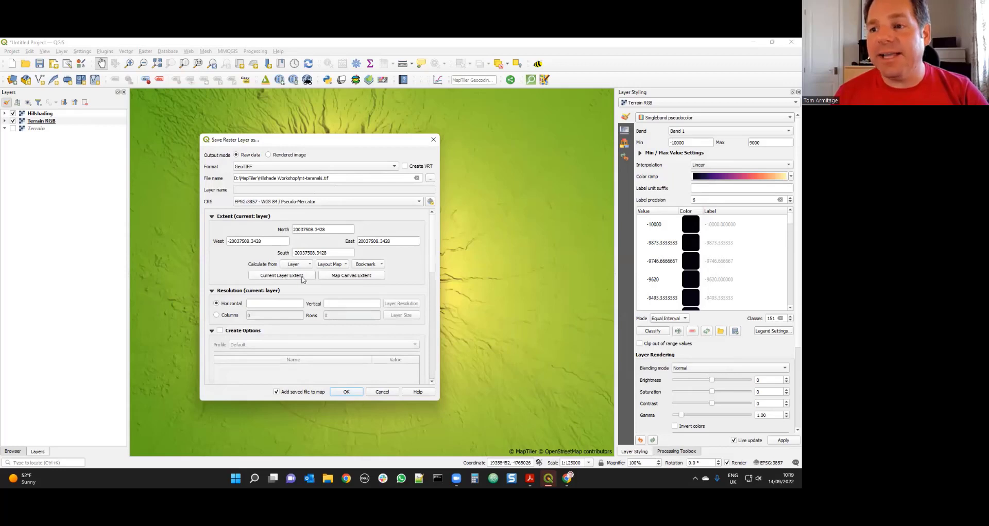
- Limit the export to the map canvas extent, set horizontal and vertical resolution to 30, and save the raster
click(351, 277)
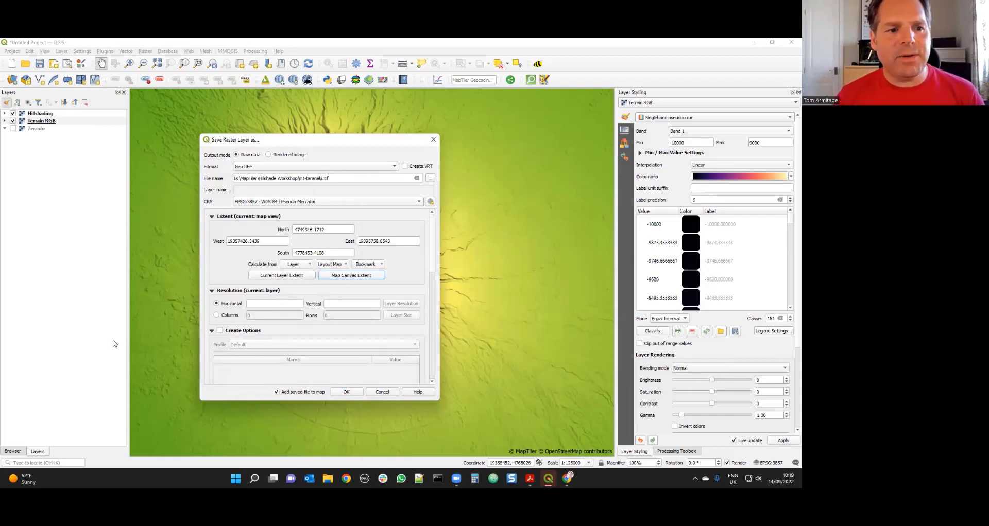
click(271, 305)
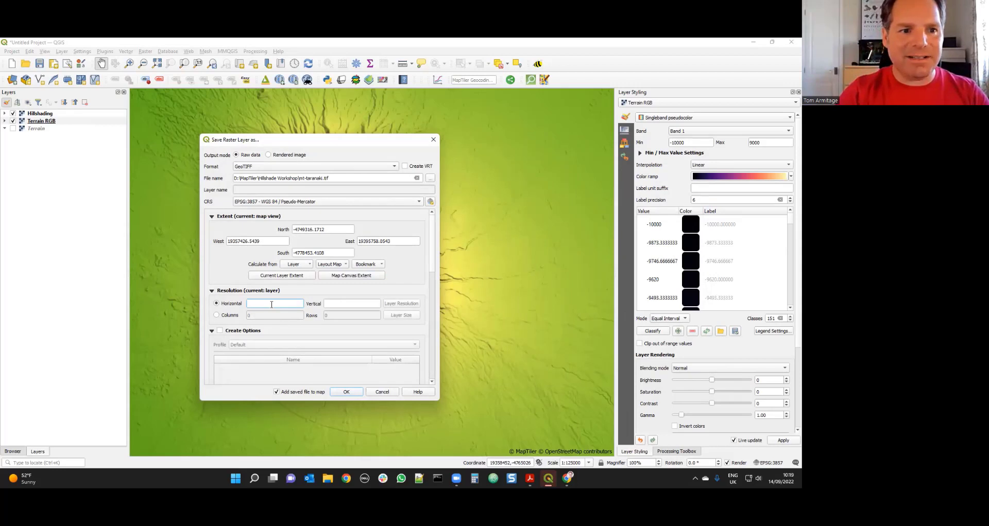
text(30)
click(347, 303)
text(30)
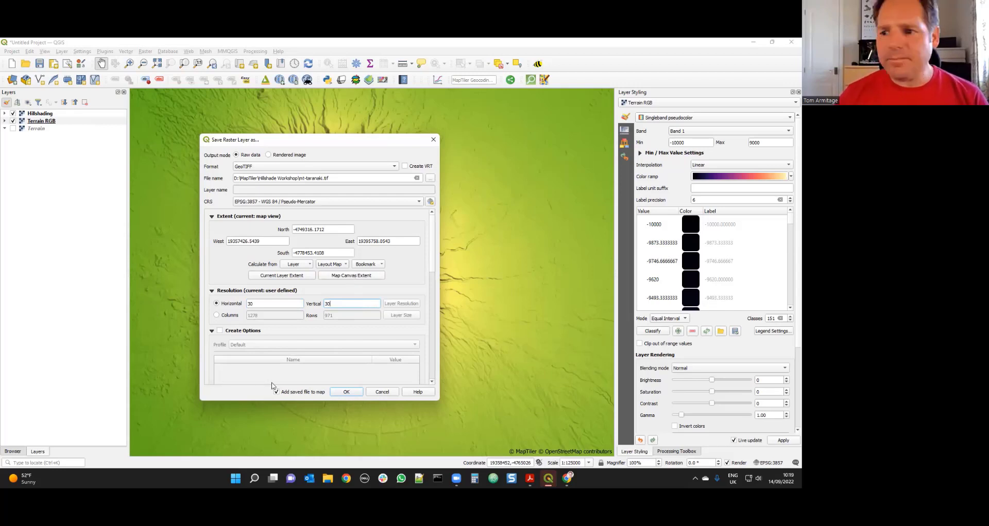
click(342, 393)
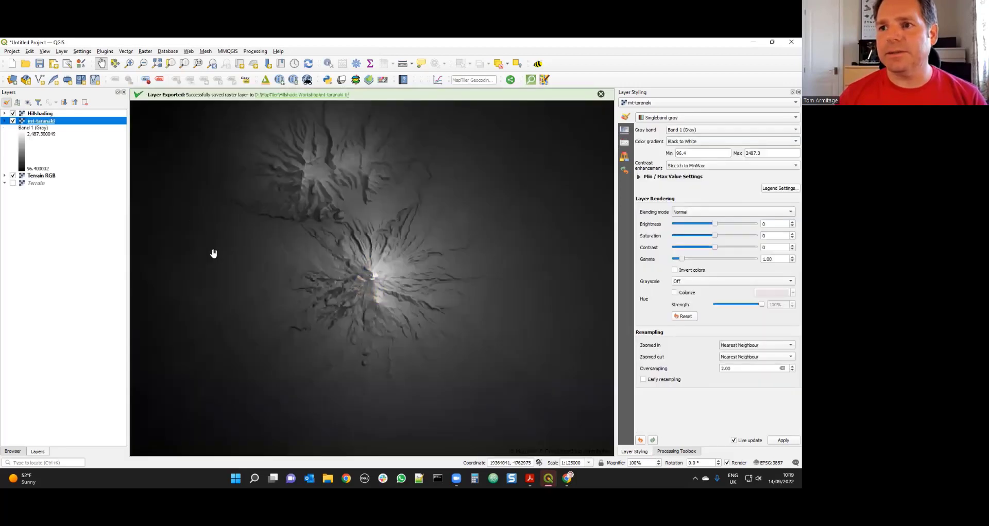
- Hide the Hillshading and Terrain RGB layers and view the full extent of the exported mt-taranaki raster
click(13, 113)
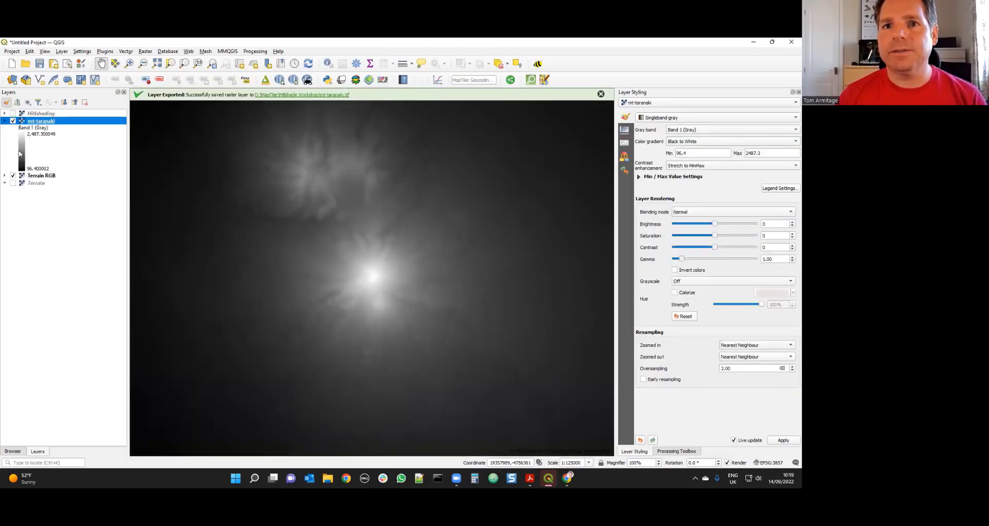
click(13, 175)
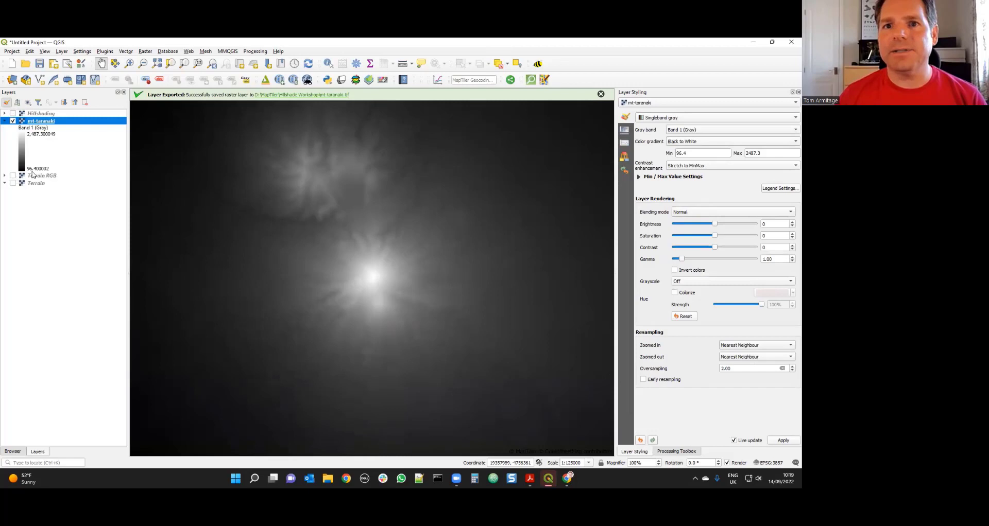
scroll(355, 266, down, 2)
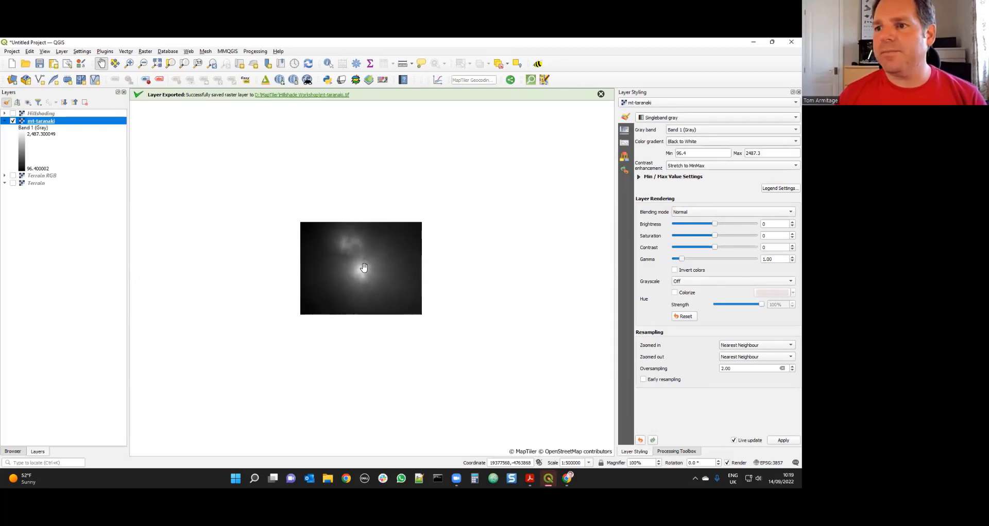
scroll(361, 269, up, 1)
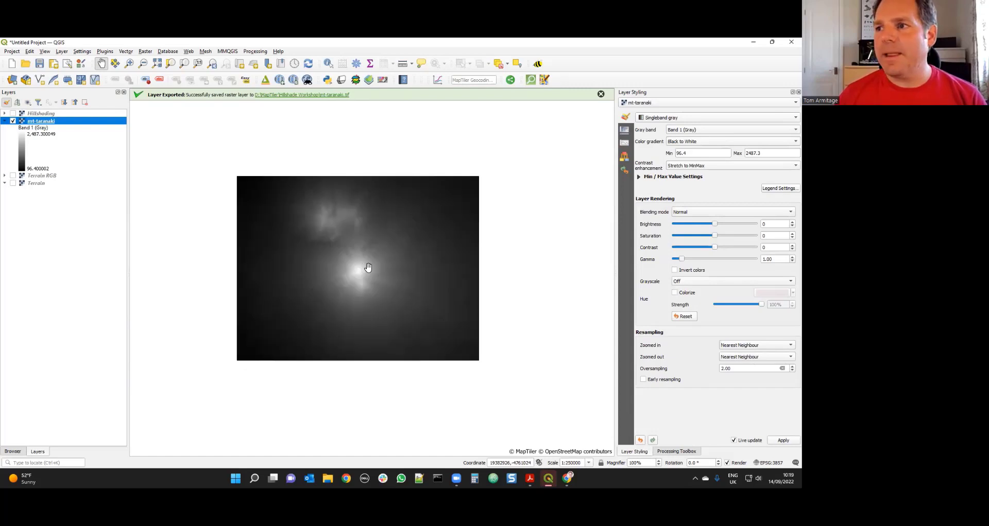
click(344, 229)
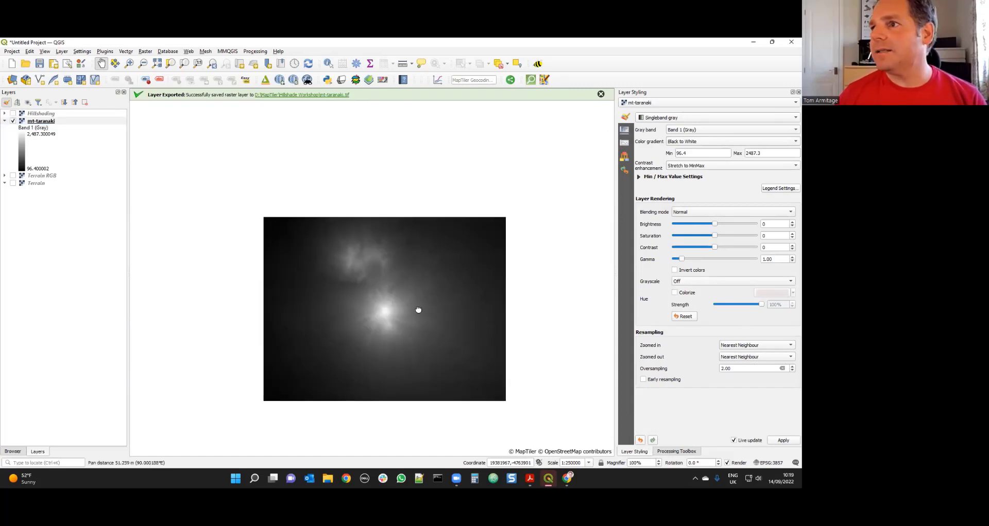
drag(418, 309, 382, 273)
- Render the mt-taranaki layer as Hillshade with Bilinear resampling for both zoomed in and zoomed out, and inspect the volcano's relief
click(688, 118)
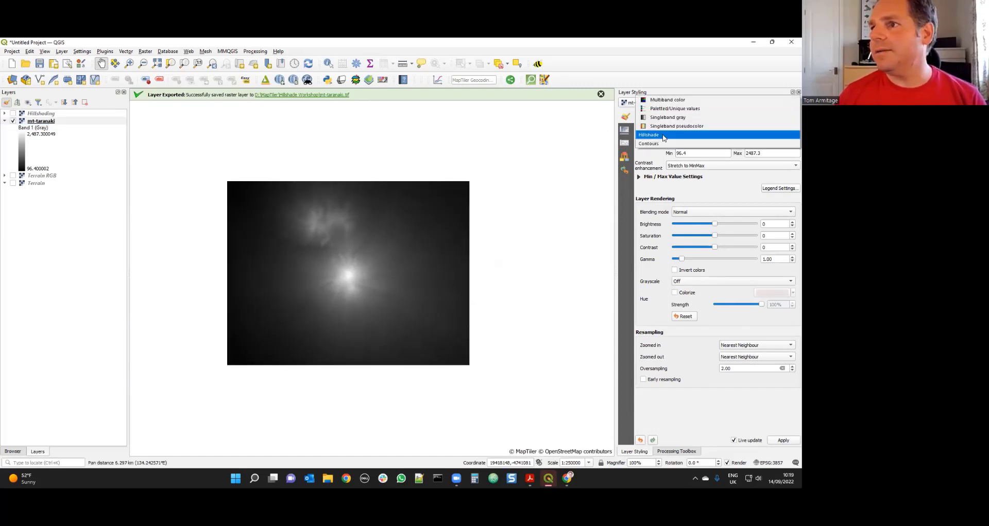
click(663, 136)
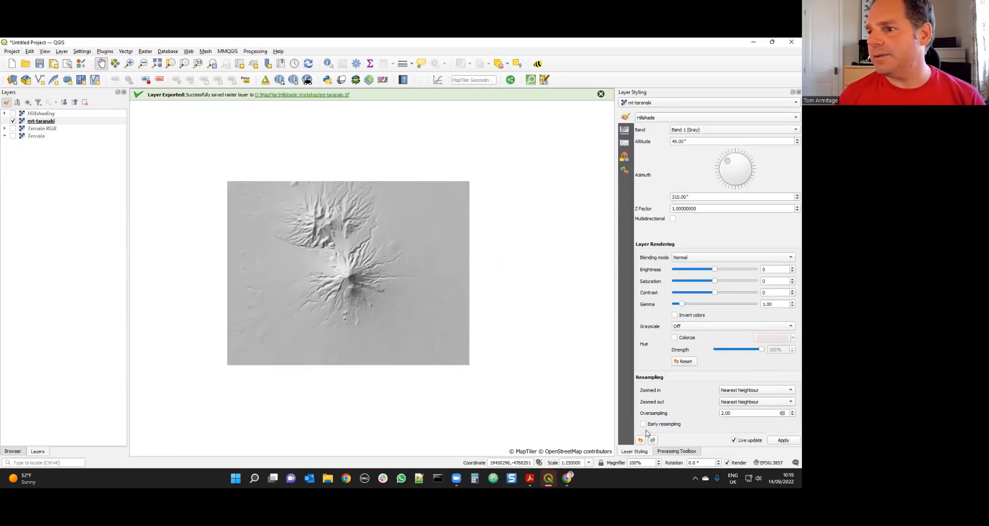
click(759, 404)
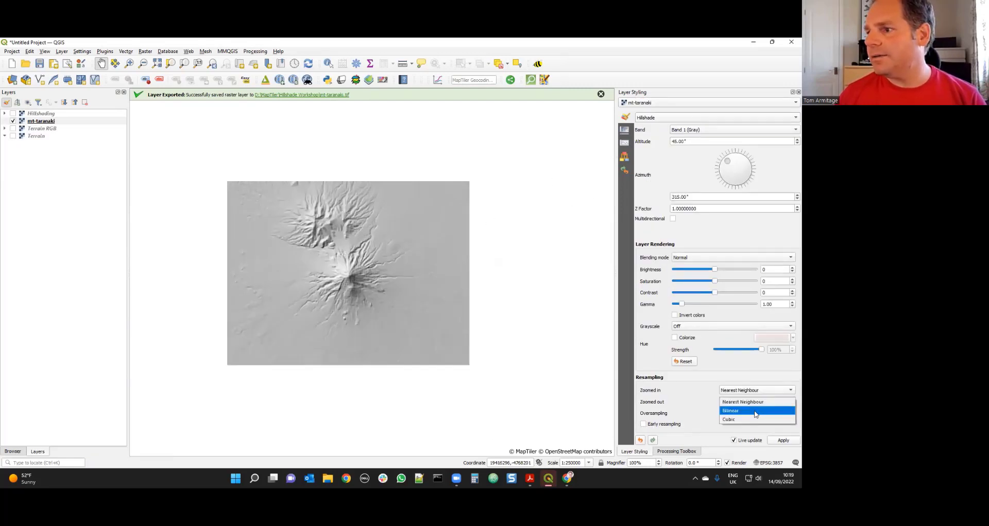
click(754, 411)
click(756, 392)
click(757, 400)
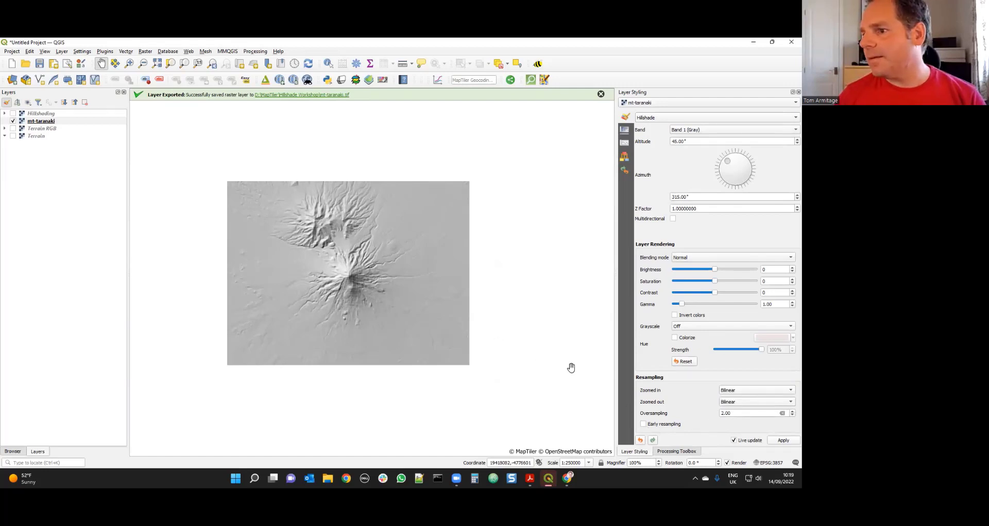
scroll(334, 271, up, 2)
scroll(334, 271, down, 1)
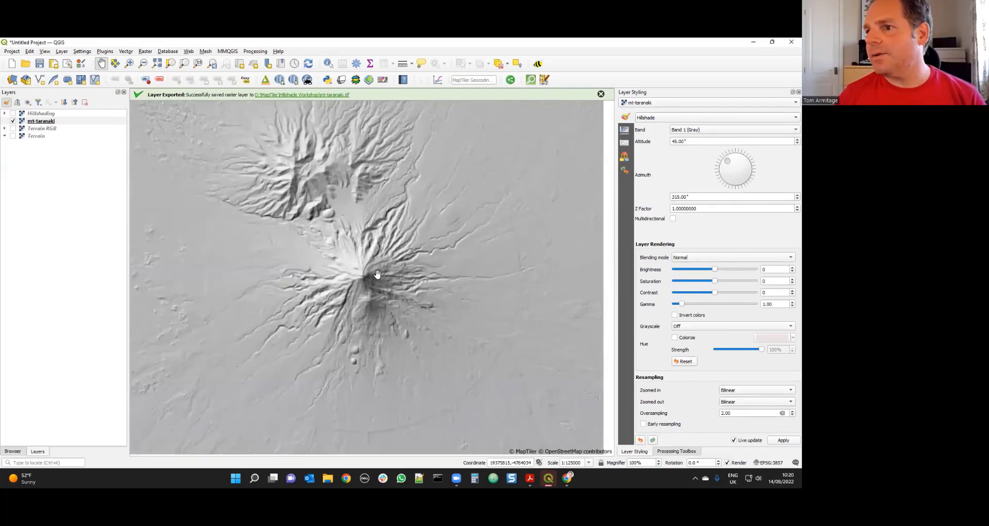
scroll(379, 289, down, 1)
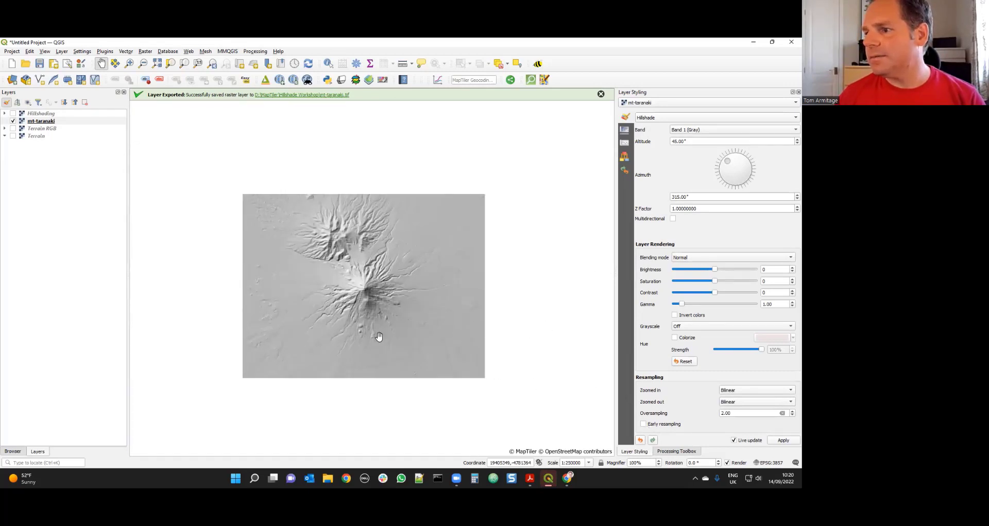
drag(373, 253, 335, 252)
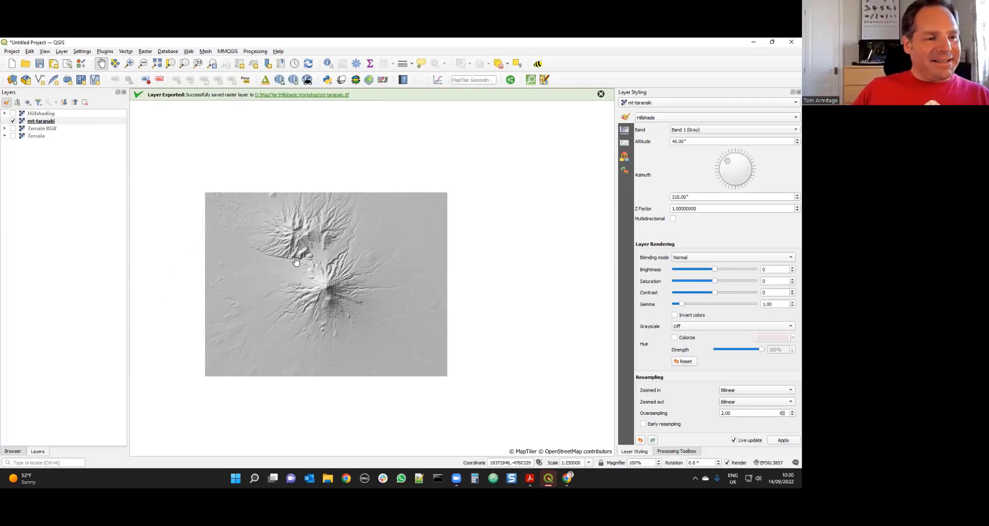
- Show Terrain RGB instead of mt-taranaki and examine its elevation coverage from the New Zealand coast to the whole world and eastern England
click(13, 129)
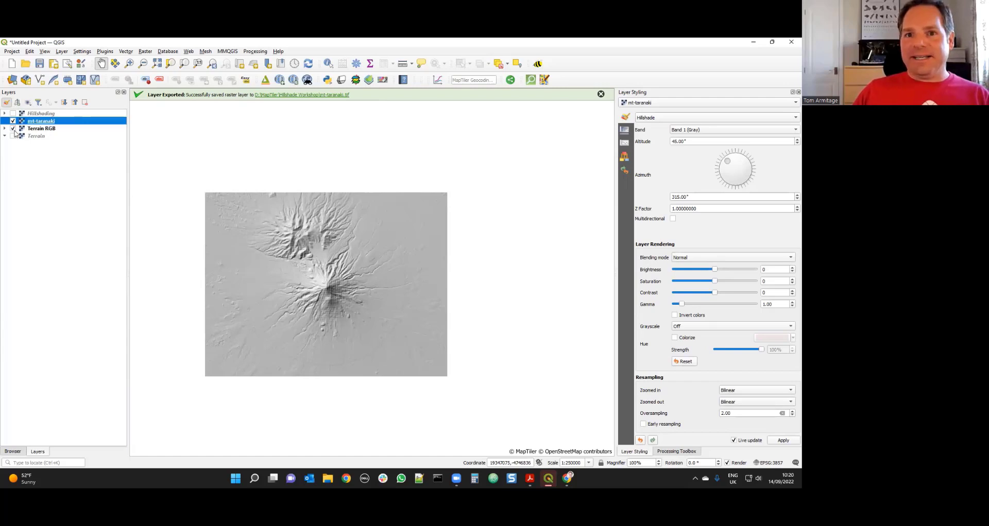
click(13, 121)
drag(243, 188, 303, 234)
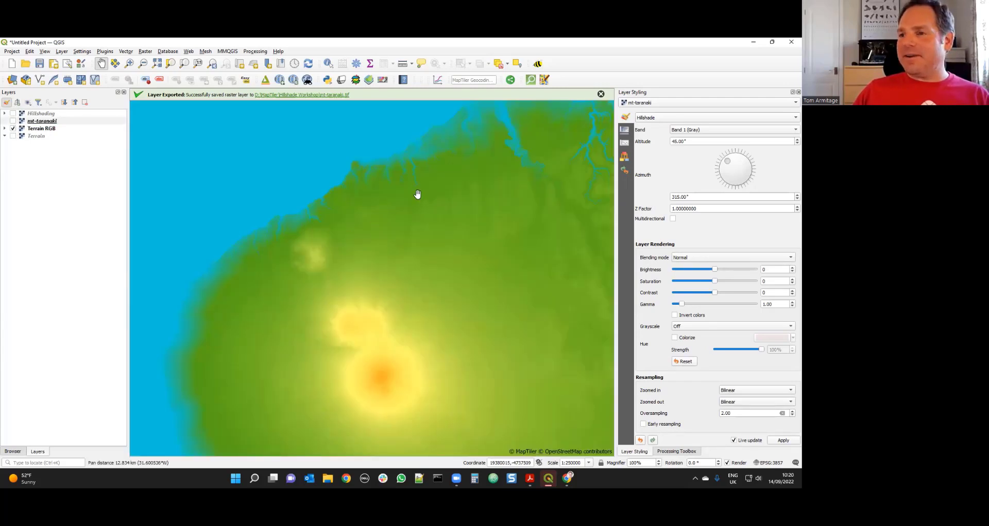
drag(444, 174, 353, 304)
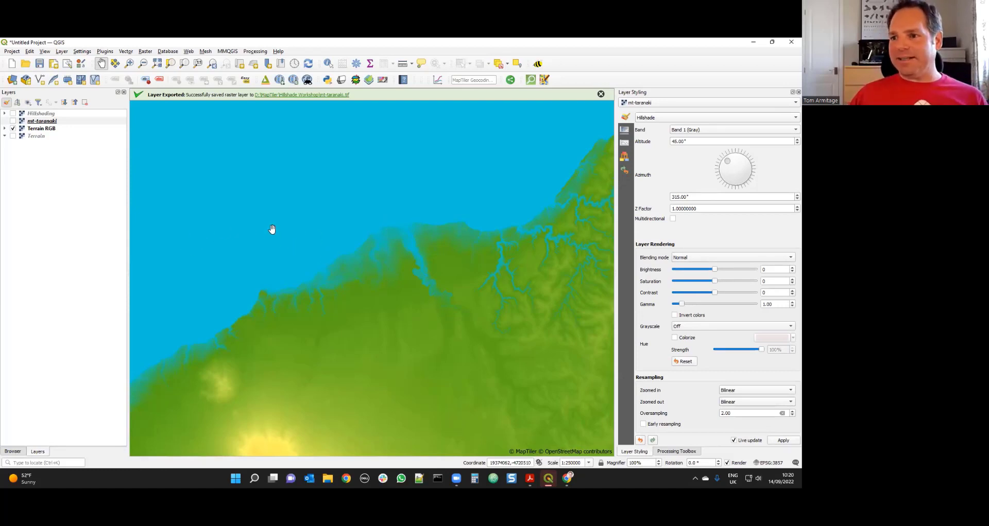
scroll(272, 229, down, 5)
drag(359, 265, 319, 258)
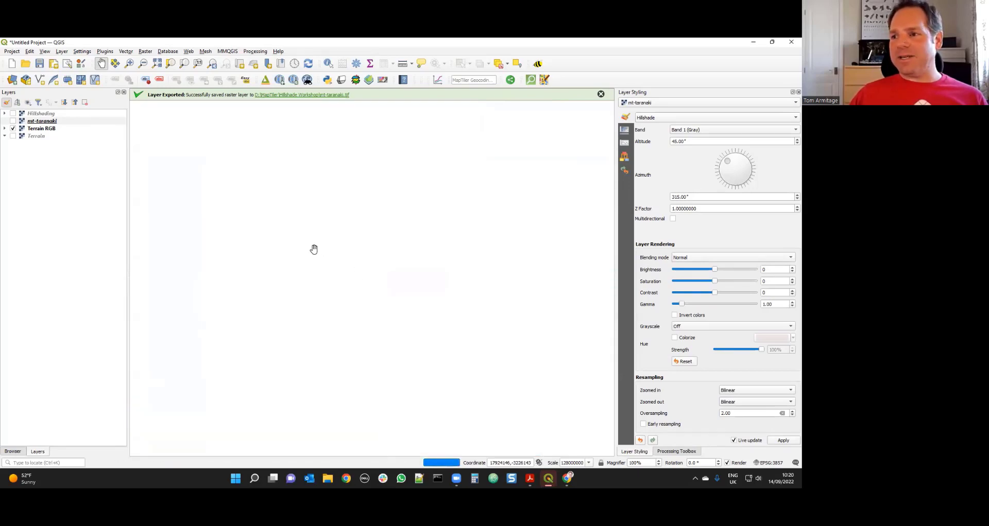
drag(169, 159, 347, 359)
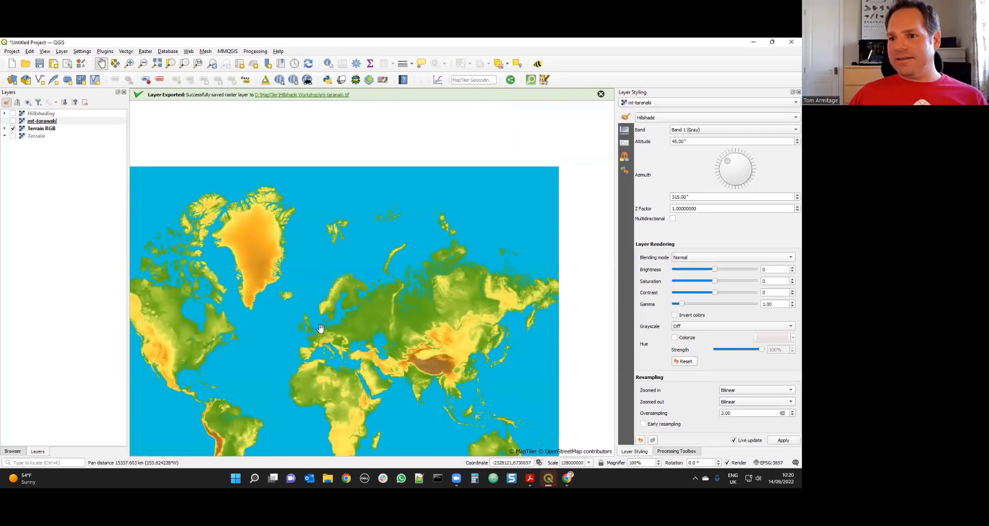
scroll(307, 339, up, 3)
scroll(307, 339, up, 3)
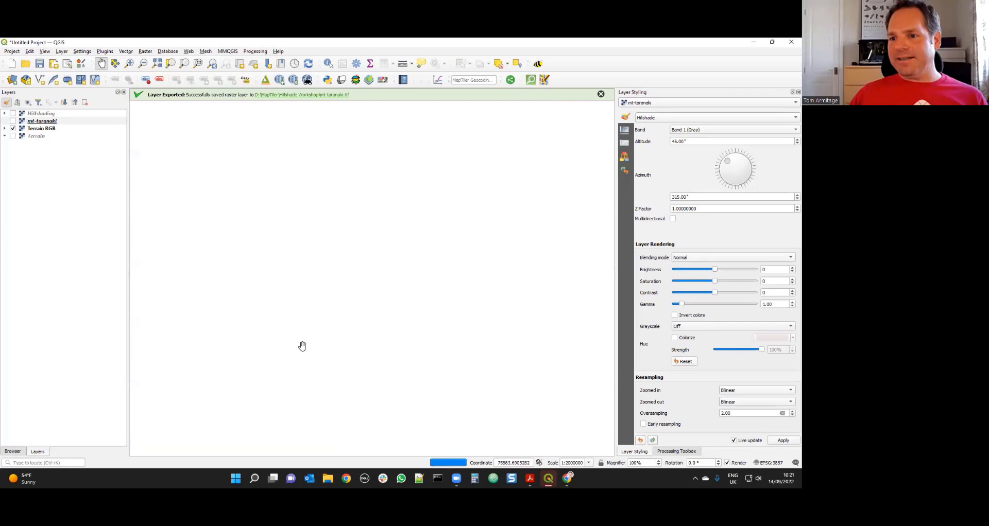
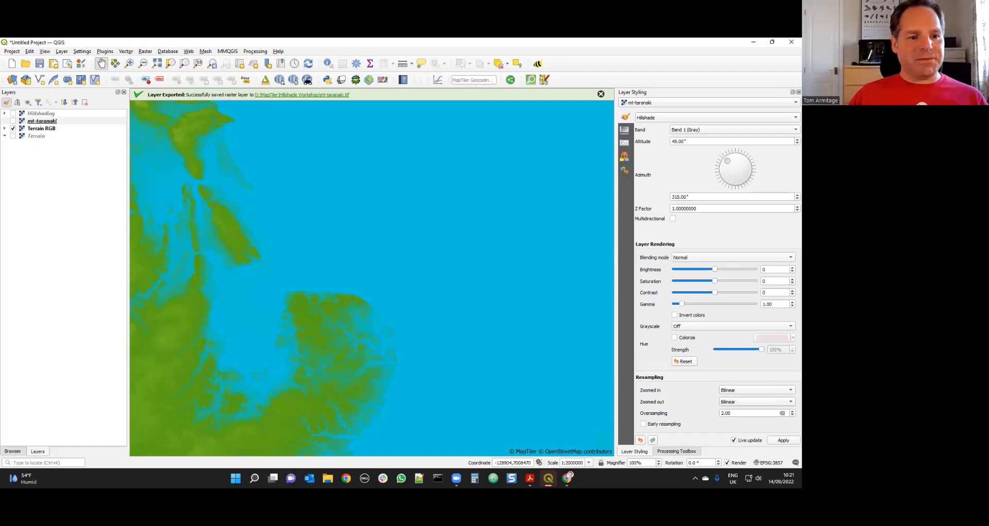
- Switch to the Google Drive page in the browser, download Pier.zip and open the downloaded archive
key(alt+Tab)
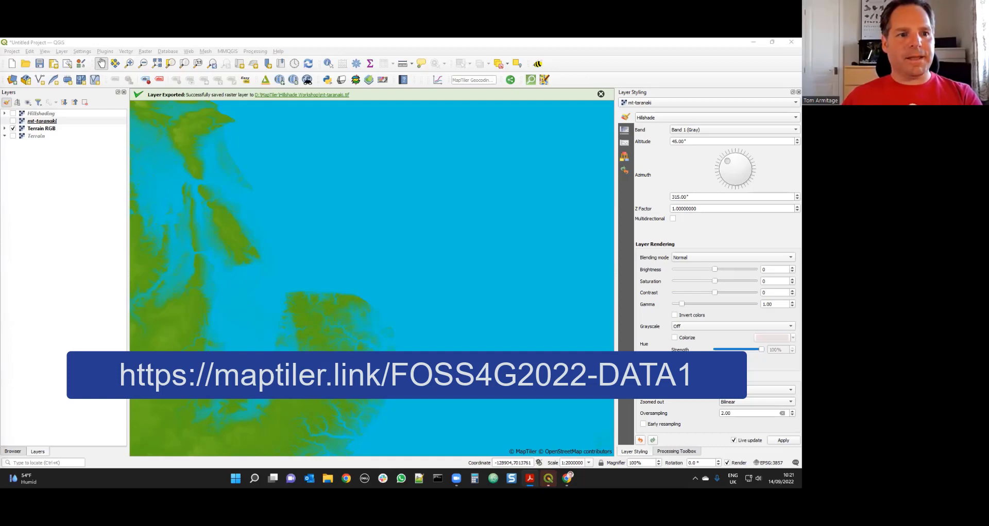
click(352, 249)
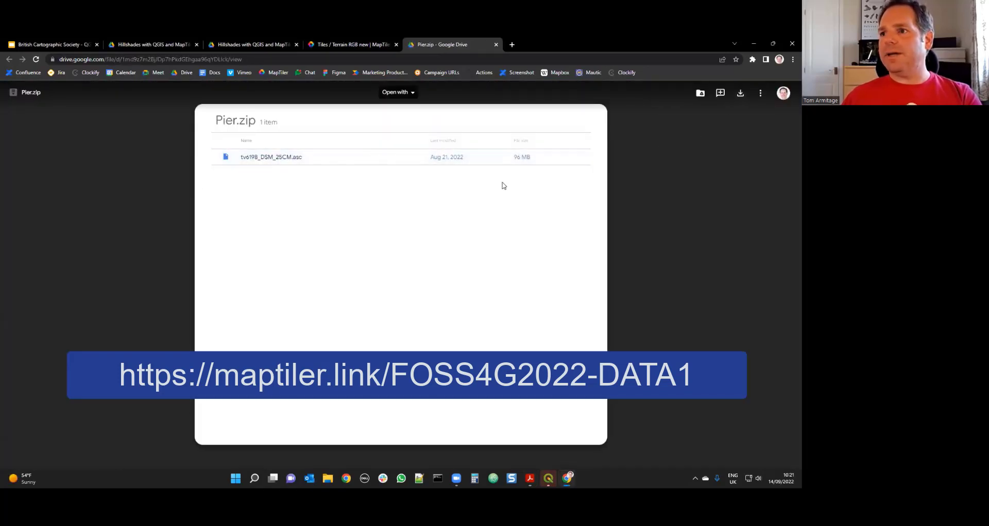
click(742, 96)
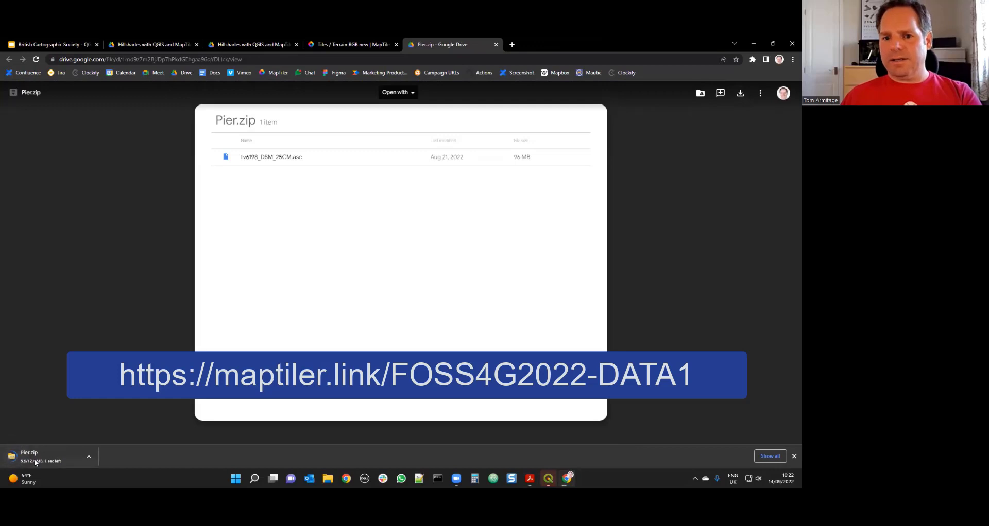
mouse_move(31, 470)
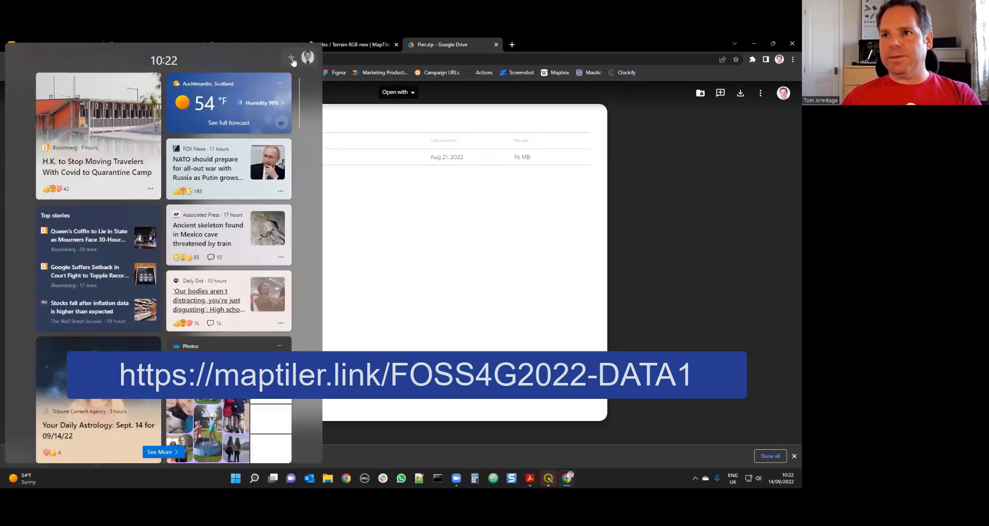
click(25, 456)
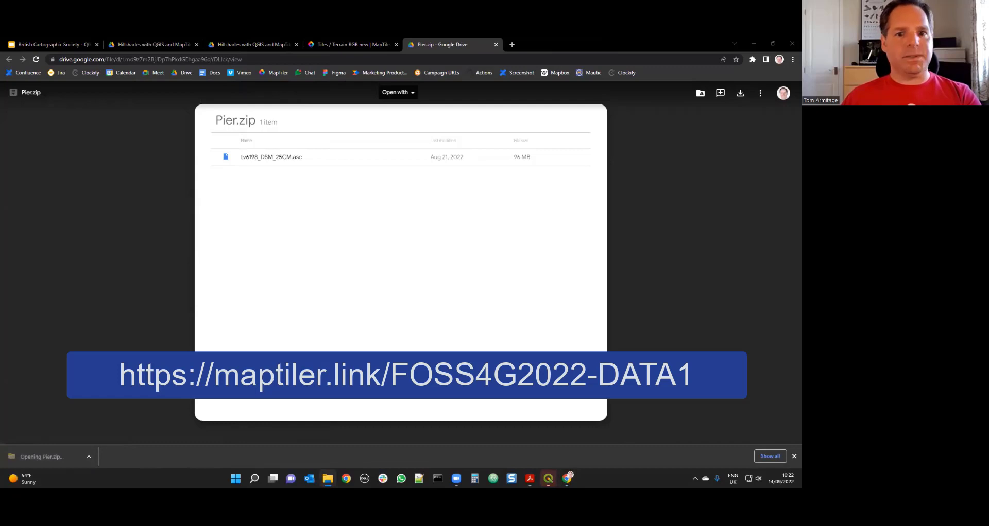
- Extract the contents of Pier.zip to the Desktop folder, skipping the already existing tv6198_DSM_25CM.asc file
click(272, 202)
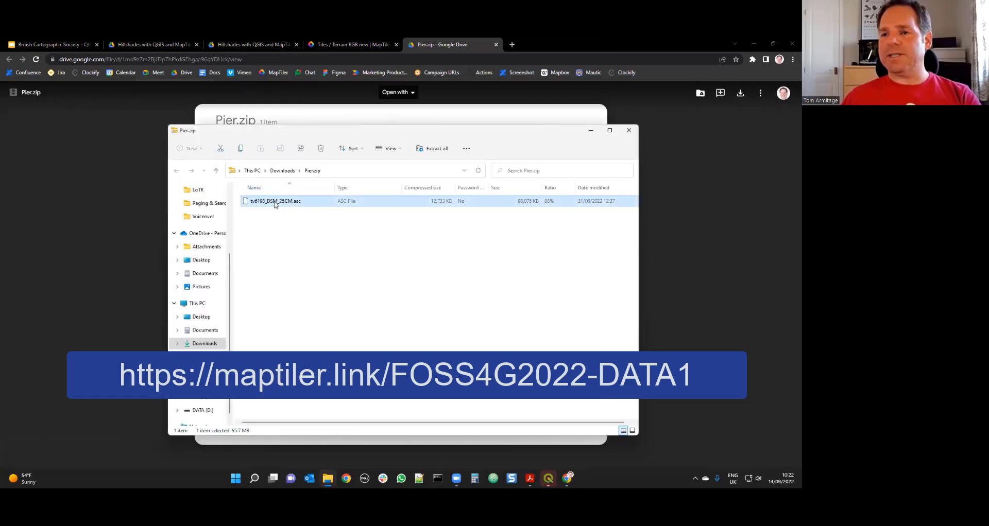
click(432, 148)
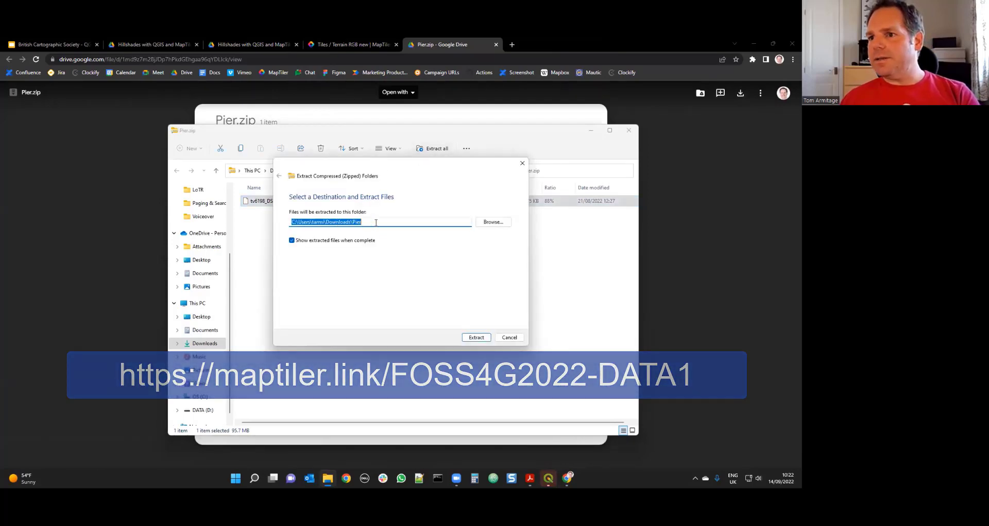
click(485, 223)
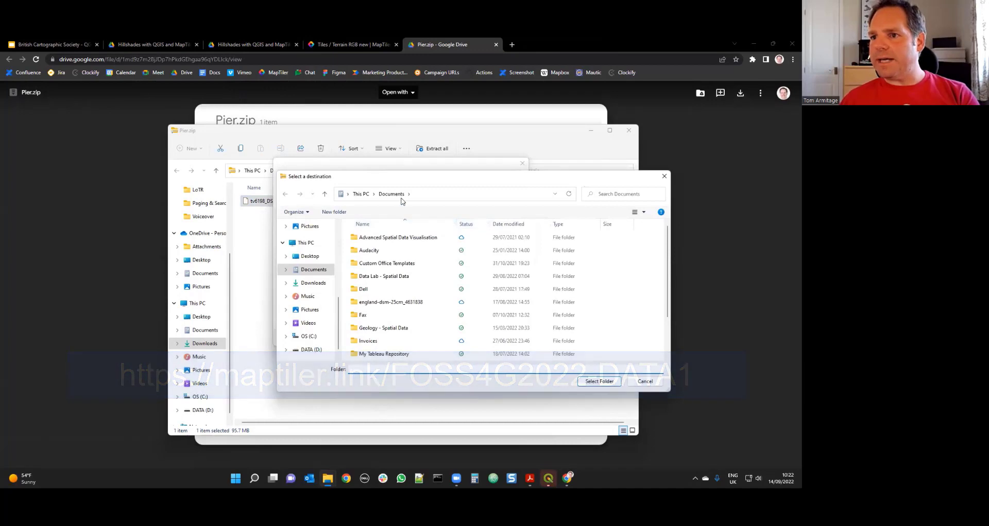
click(309, 256)
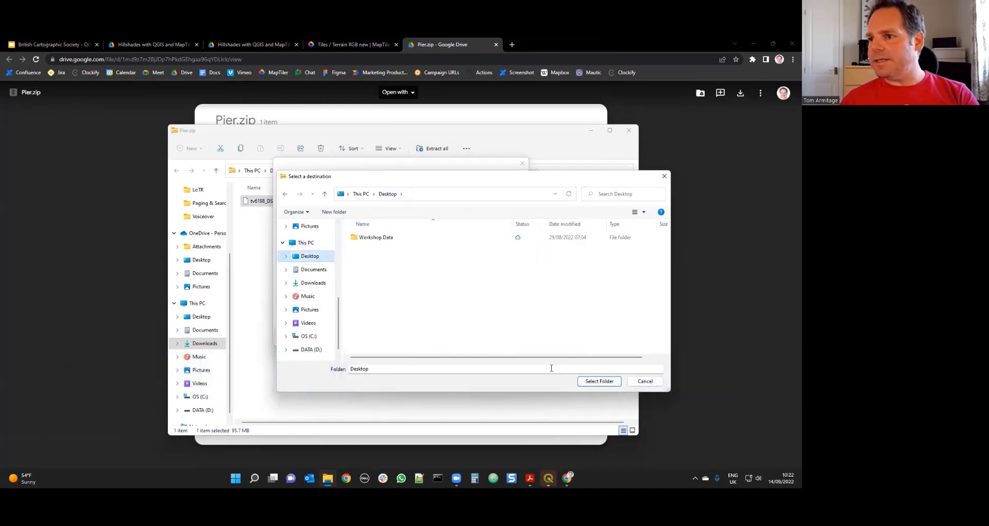
click(596, 385)
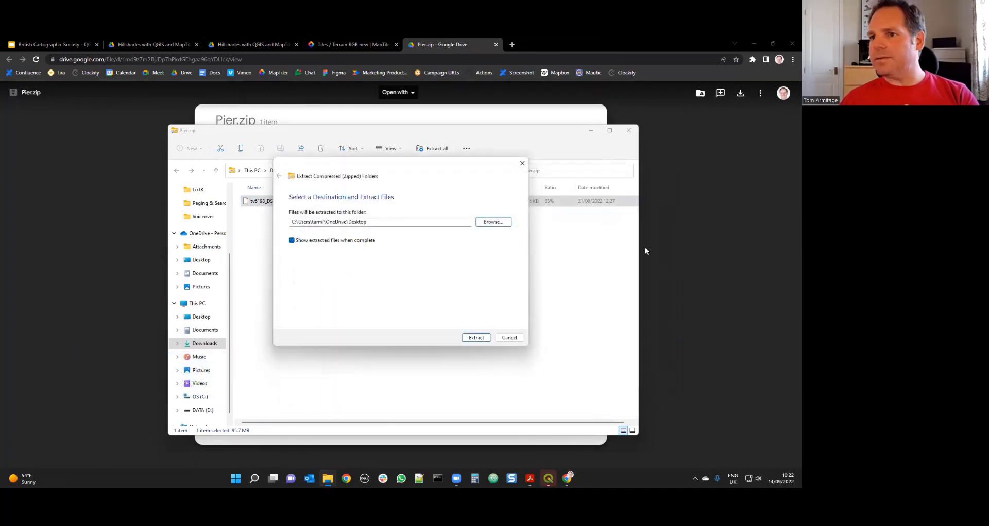
click(478, 338)
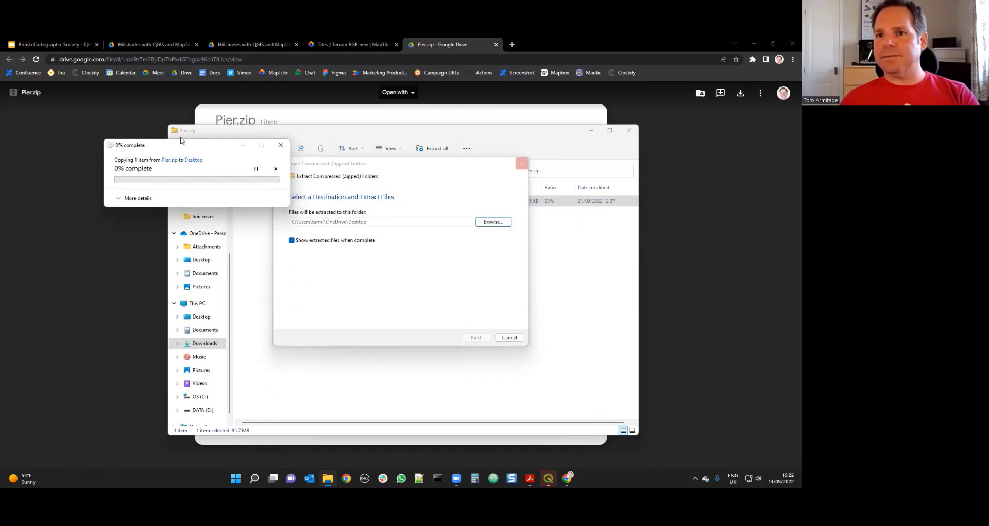
drag(187, 148, 310, 291)
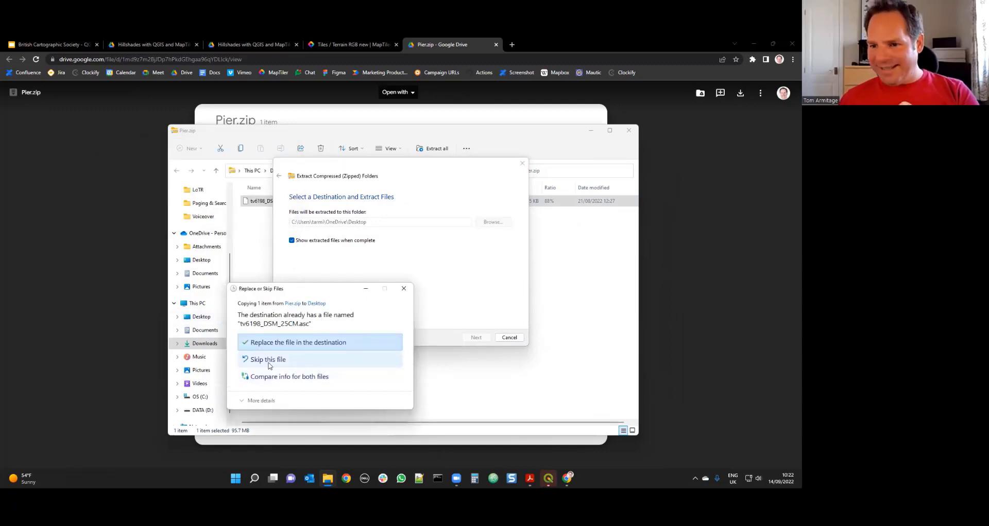
click(370, 359)
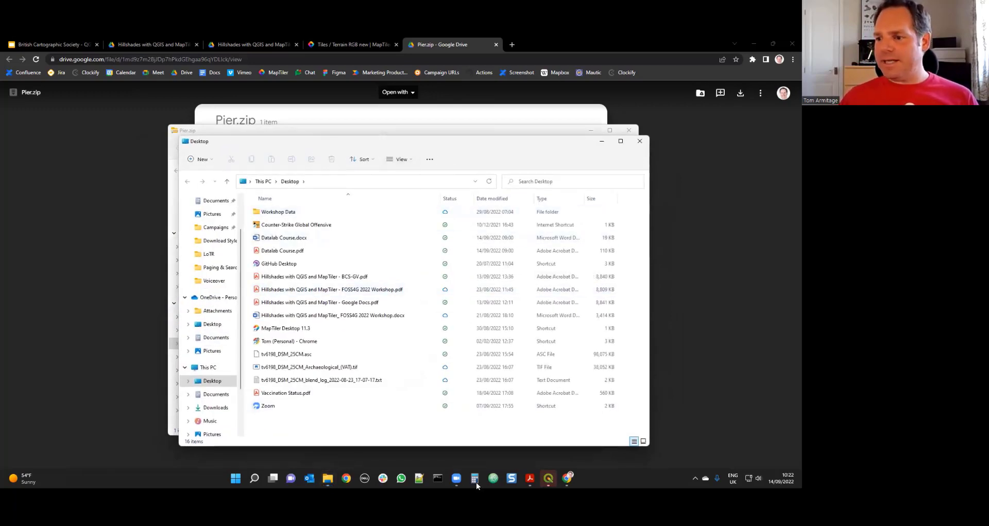
- Switch back to QGIS, dismiss the export message and start a new project, discarding the current one
click(548, 479)
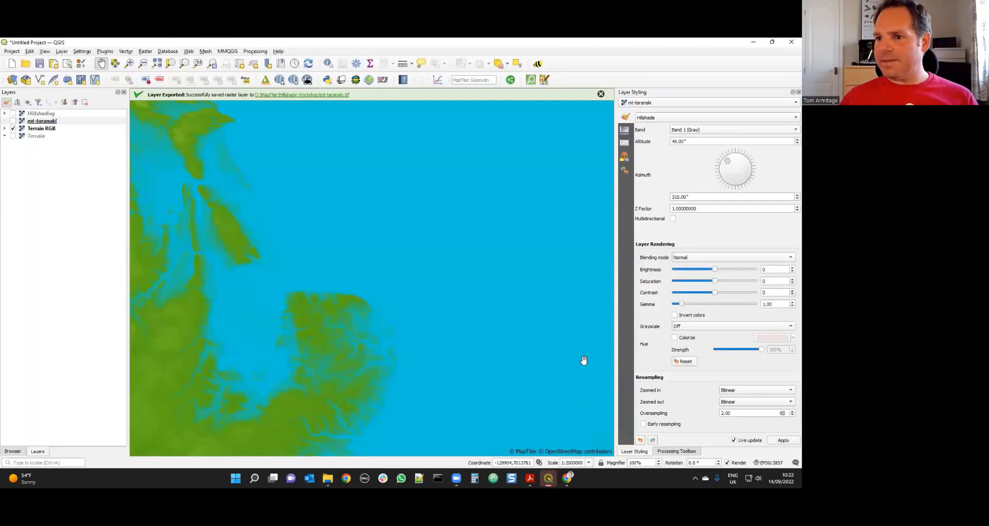
click(600, 94)
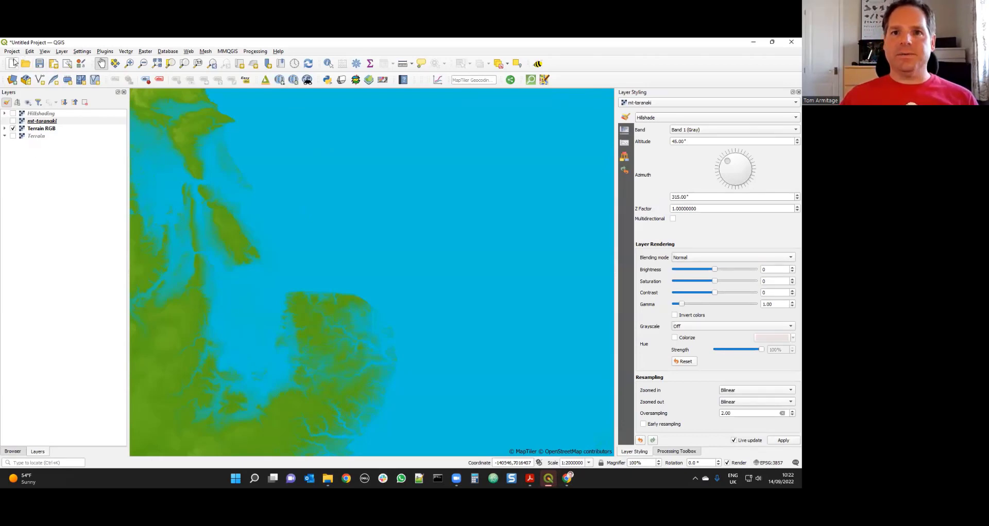
click(12, 65)
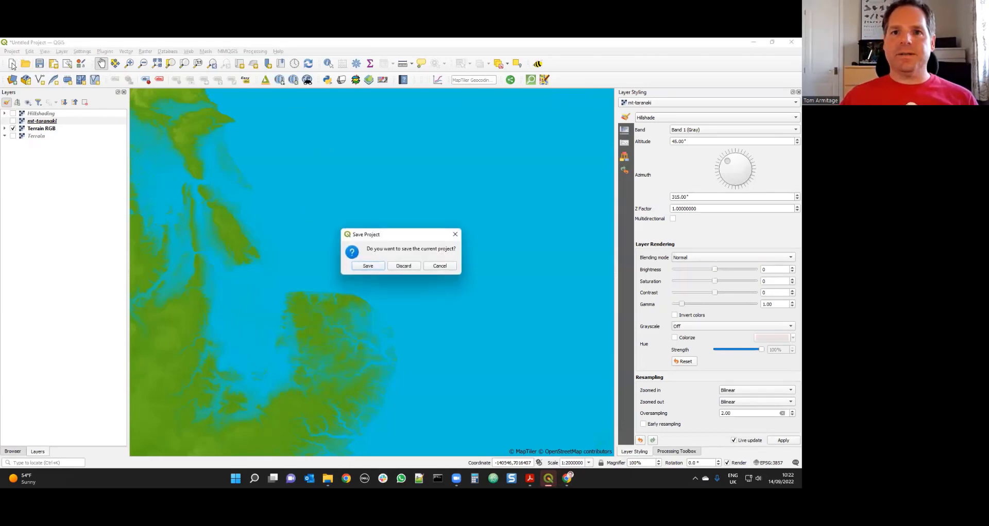
click(404, 266)
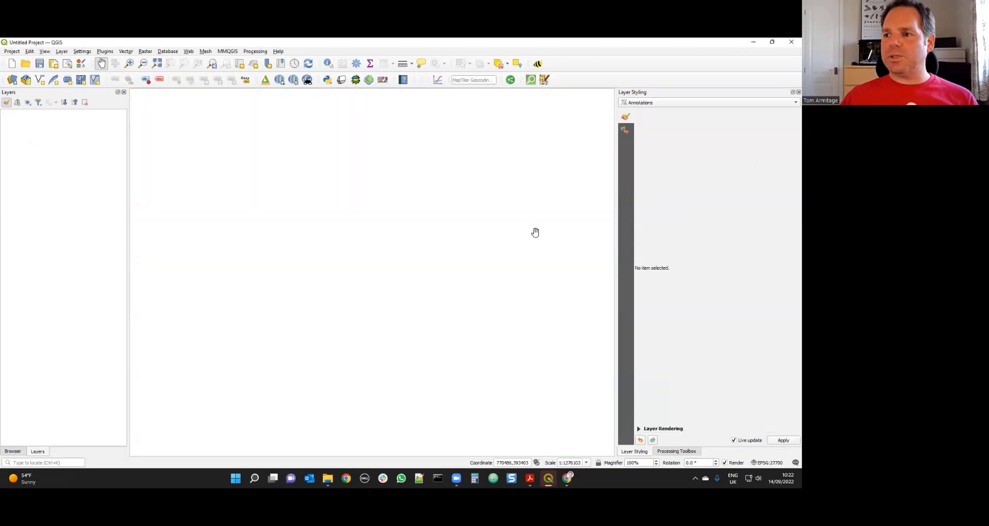
- Set the project coordinate reference system to OSGB36 / British National Grid (EPSG:27700) and dismiss the Python error message
click(768, 465)
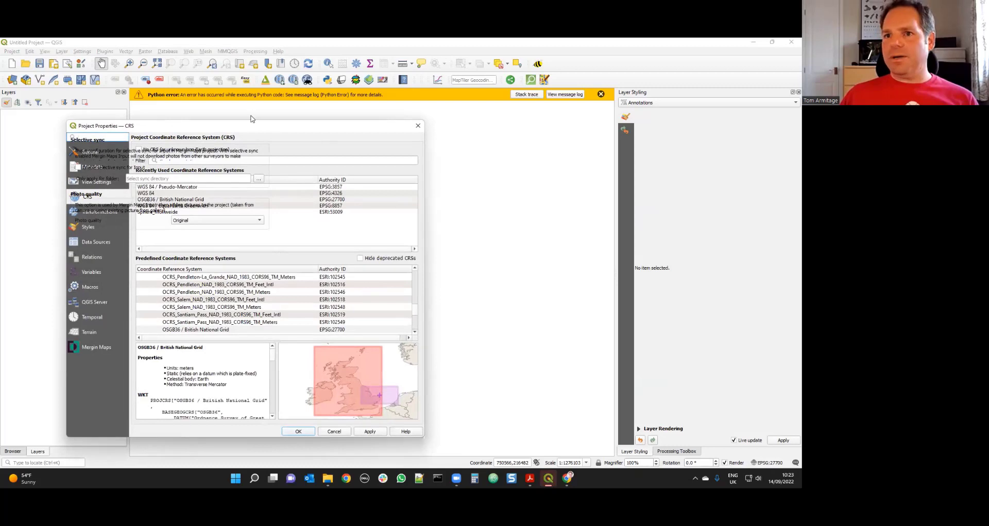
drag(258, 129, 309, 146)
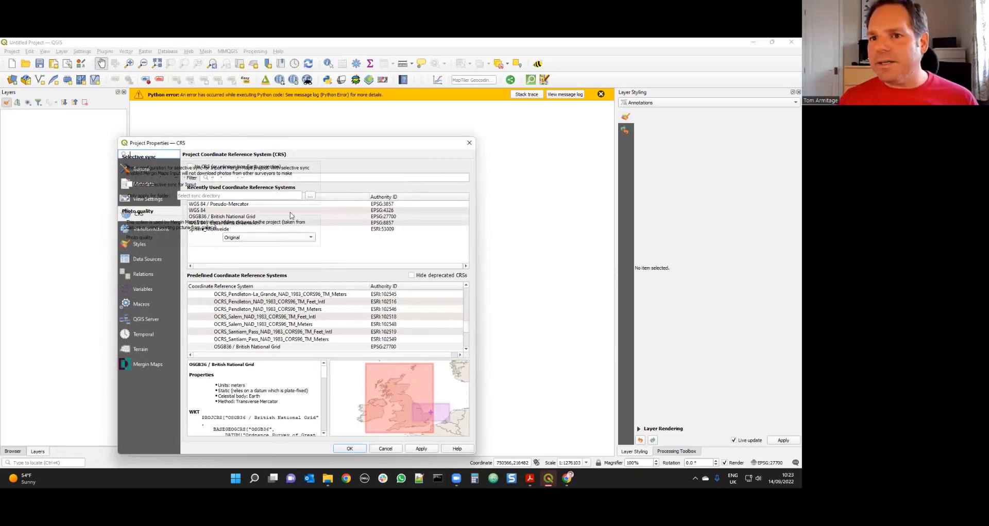
click(356, 178)
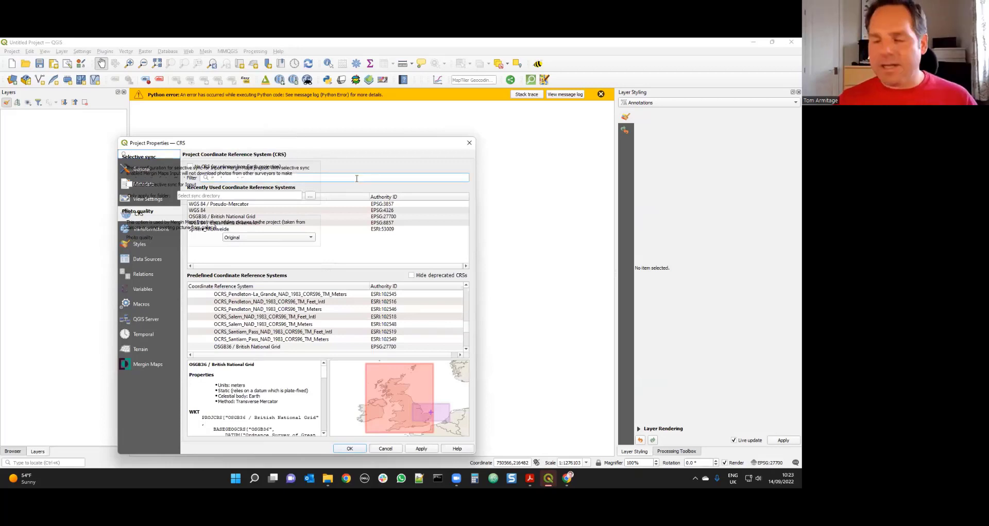
text(277)
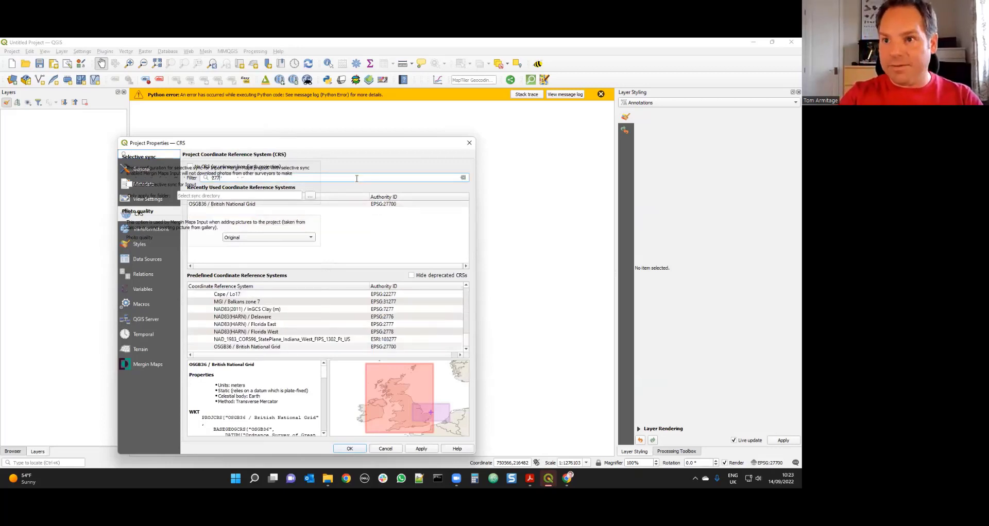
text(00)
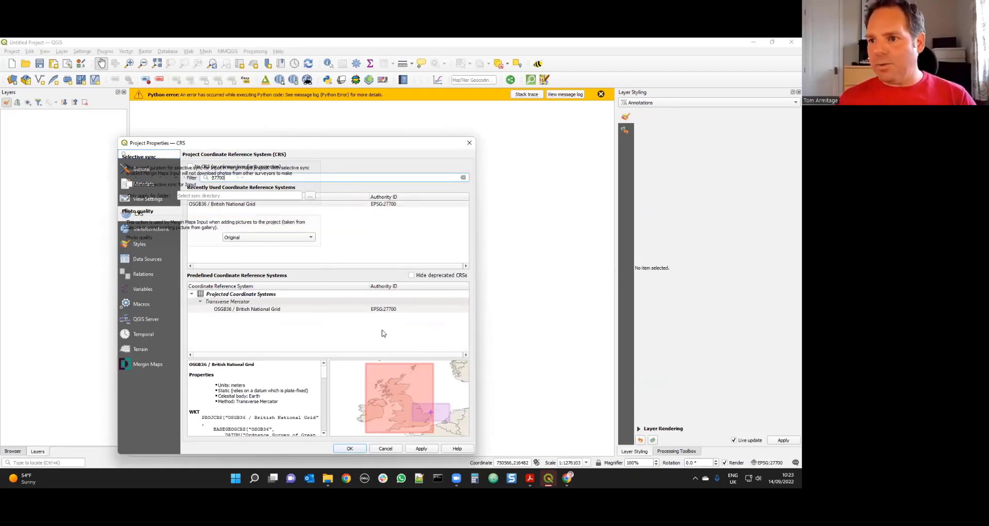
click(287, 312)
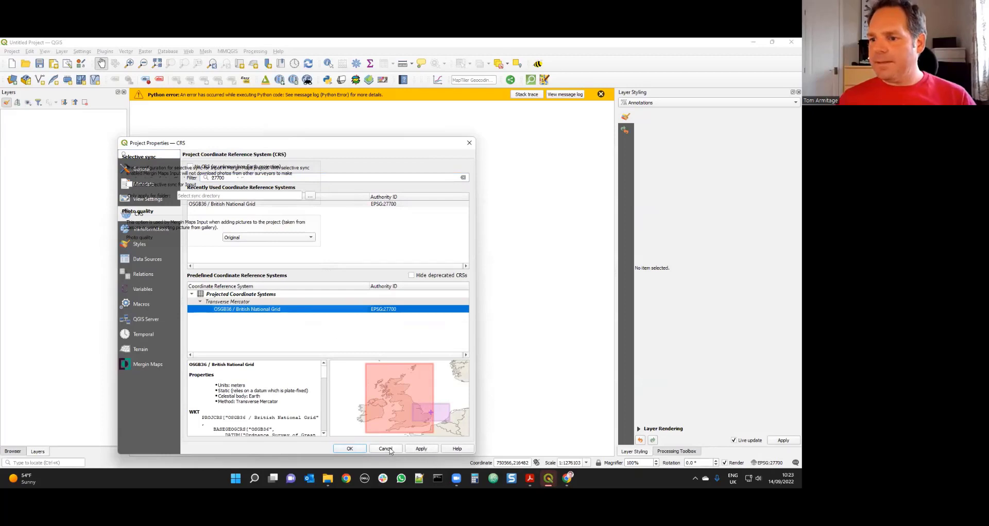
click(354, 449)
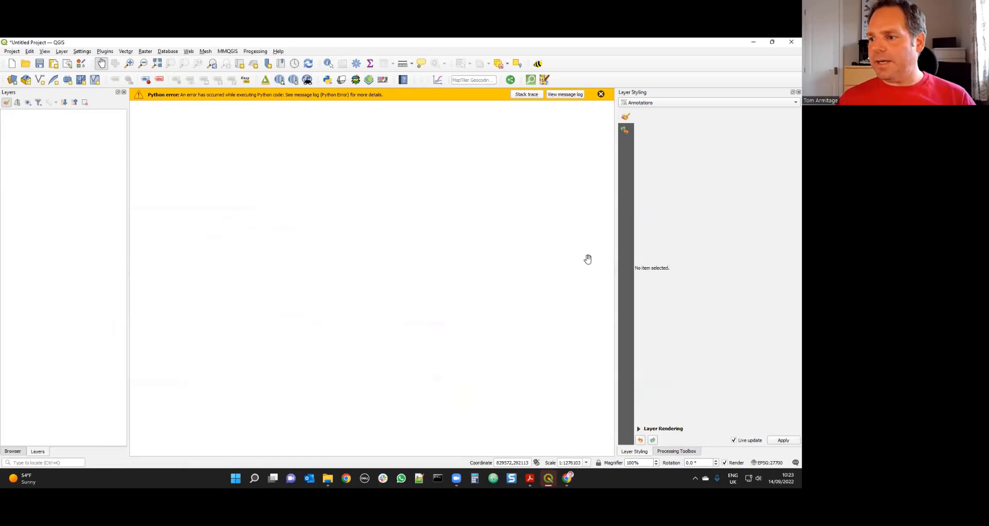
click(600, 94)
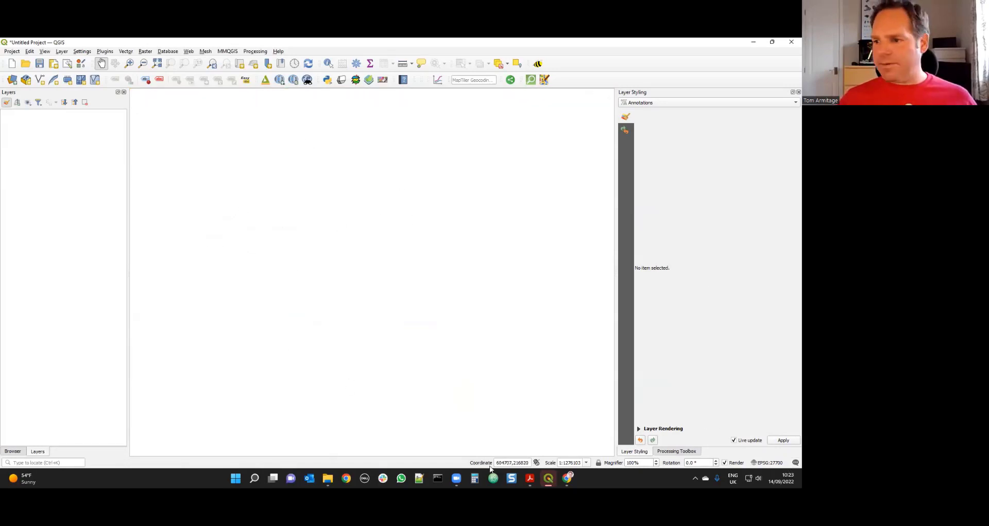
- Add tv6198_DSM_25CM.asc from the Desktop folder to the project as a layer, closing the folder window and dismissing any message
click(328, 479)
click(351, 442)
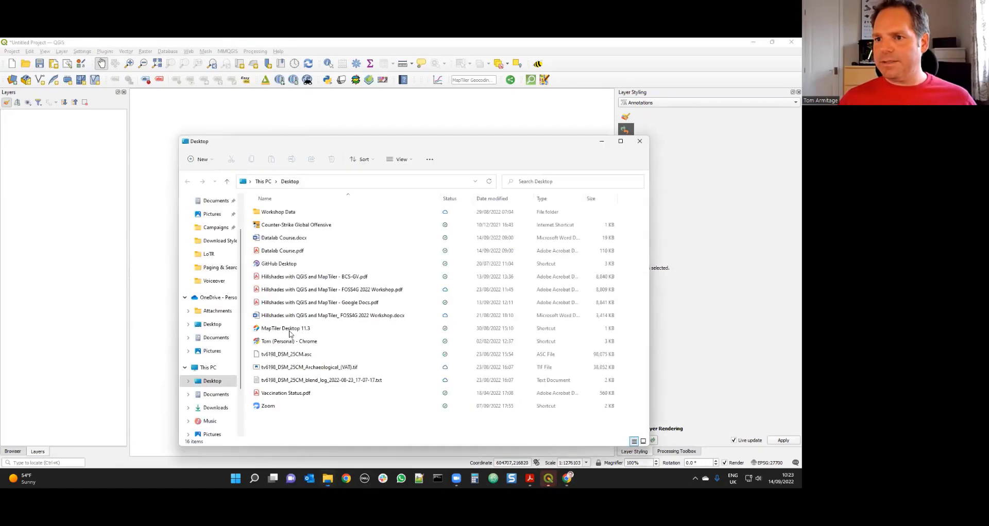
drag(302, 149, 389, 128)
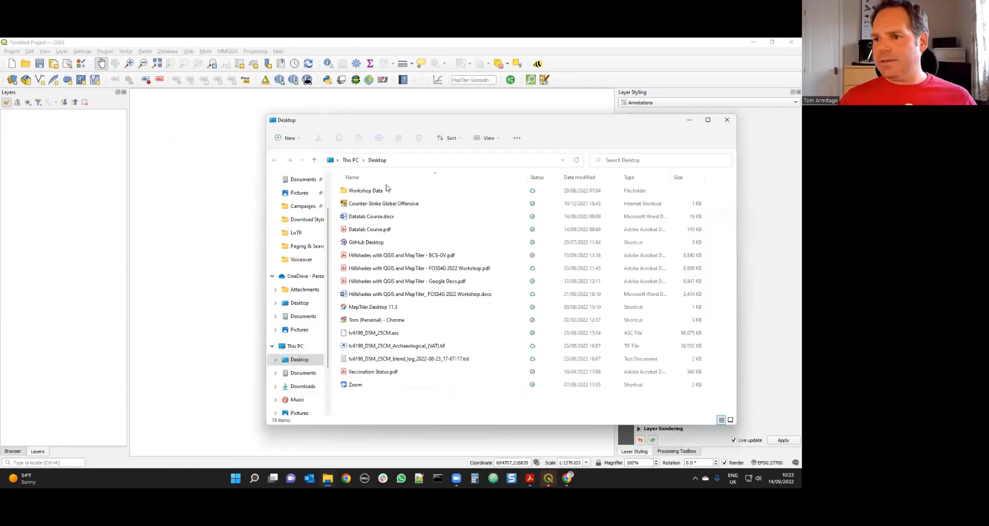
click(392, 334)
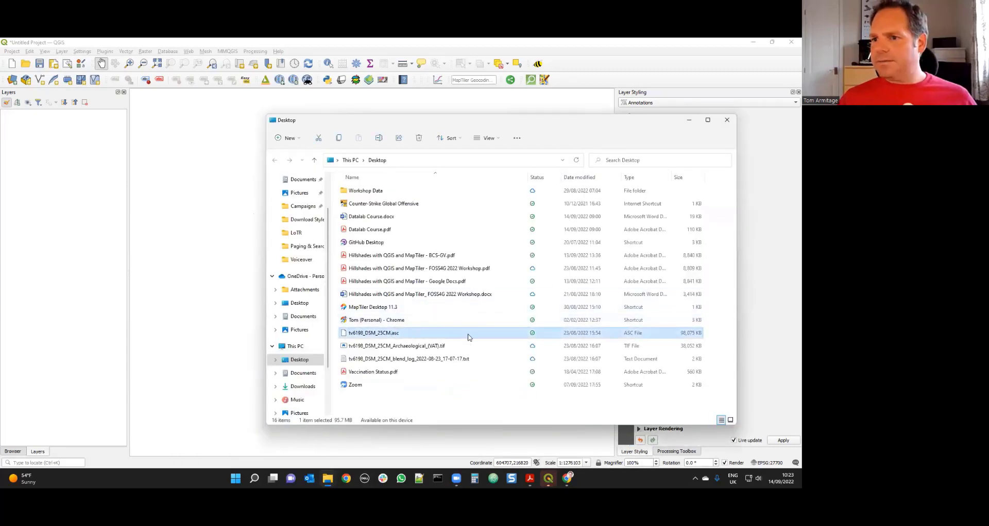
drag(378, 336, 43, 259)
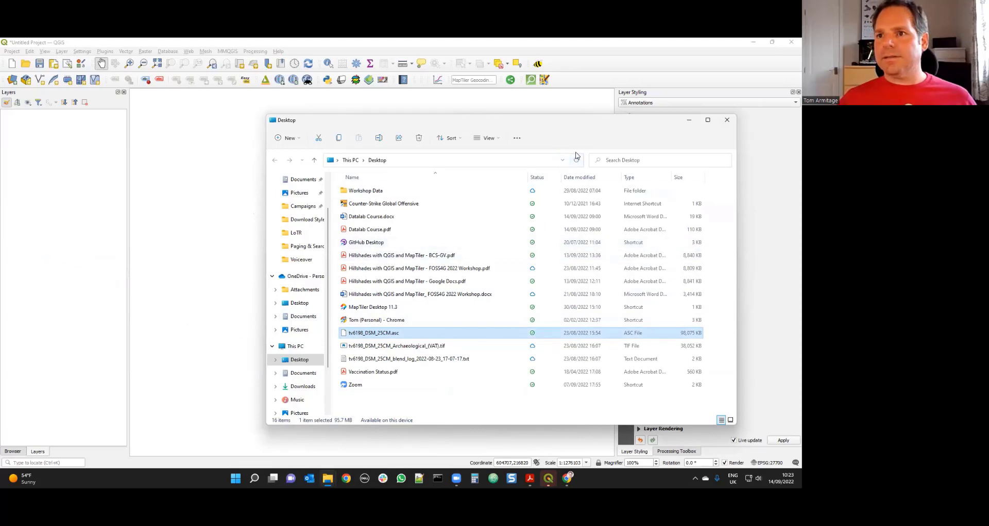
click(722, 122)
click(600, 94)
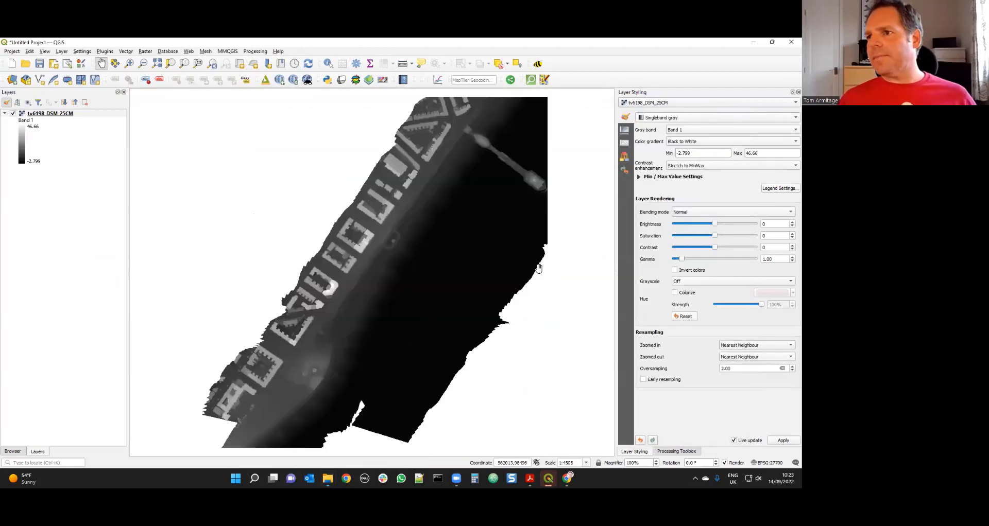
- Change the tv6198_DSM_25CM layer's rendering to Singleband pseudocolor
drag(503, 207, 460, 258)
drag(397, 273, 405, 212)
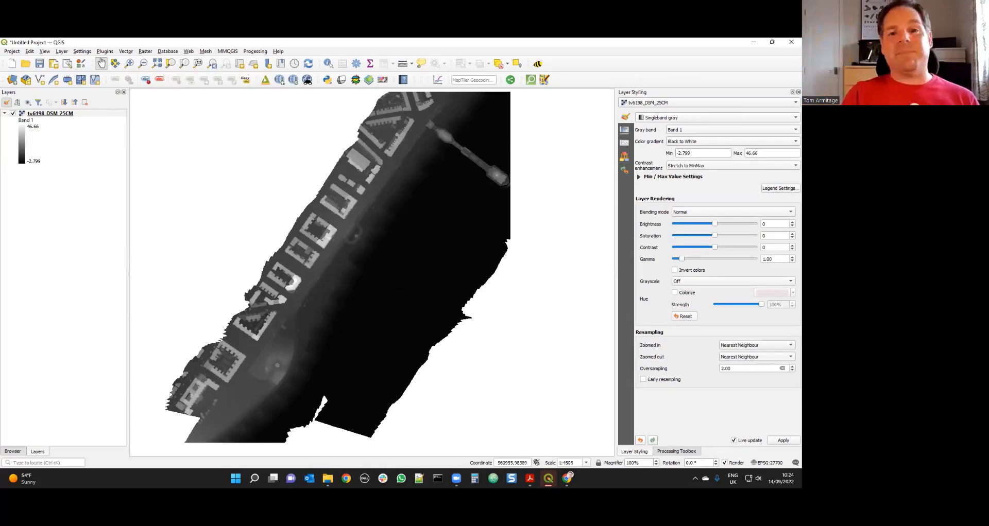
click(676, 120)
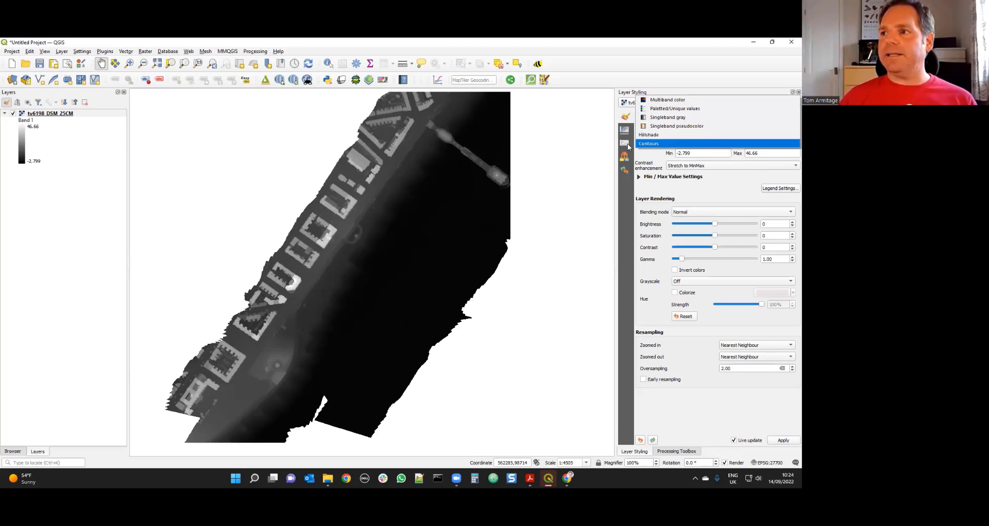
click(682, 190)
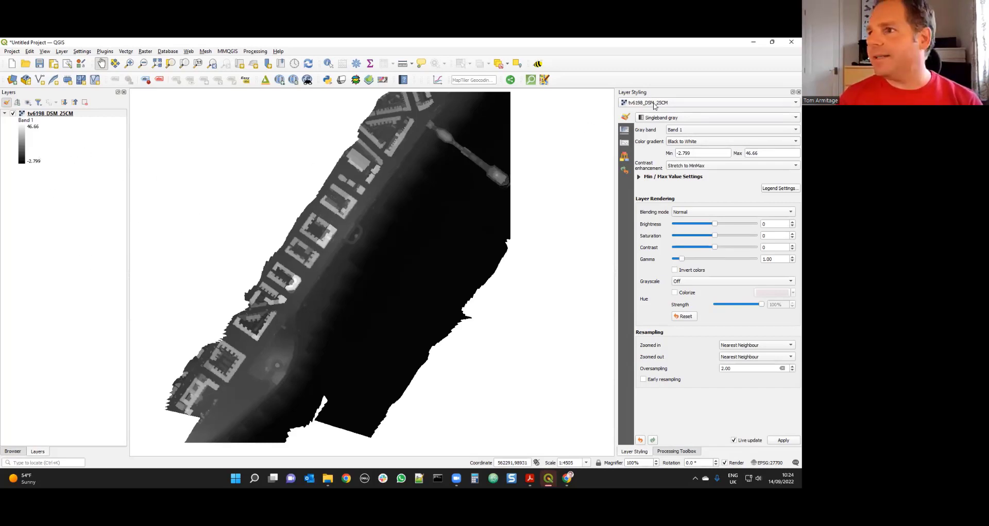
click(674, 118)
click(674, 118)
click(674, 118)
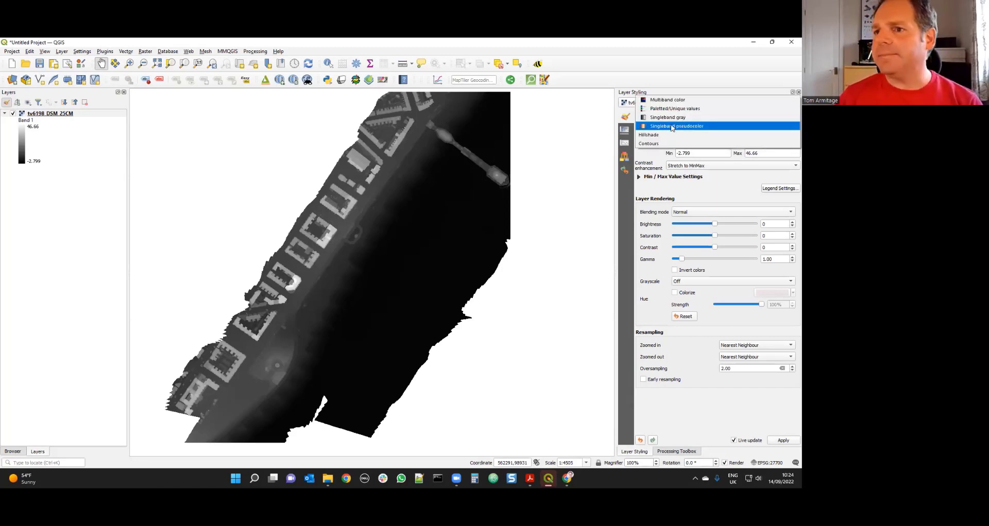
click(672, 126)
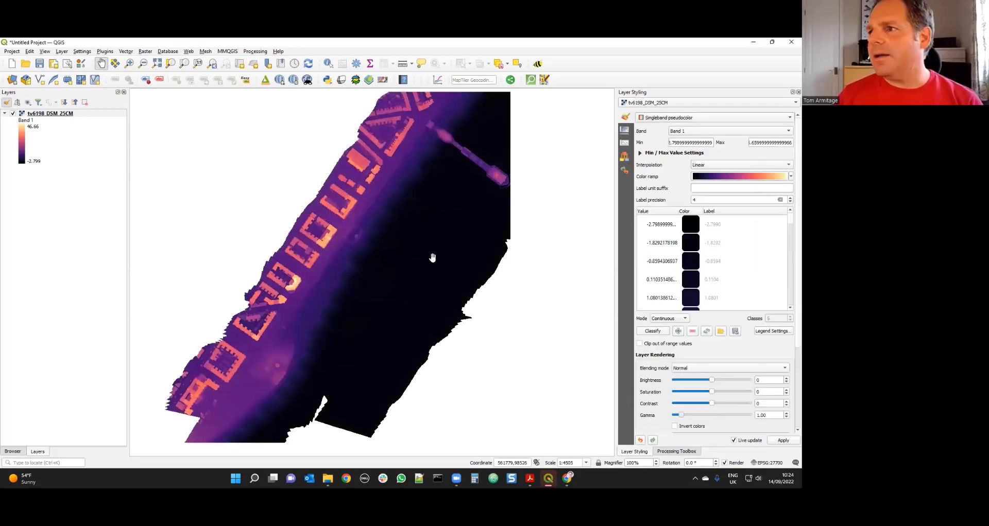
- Apply the Spectral color ramp to the DSM layer and invert it
scroll(343, 267, up, 2)
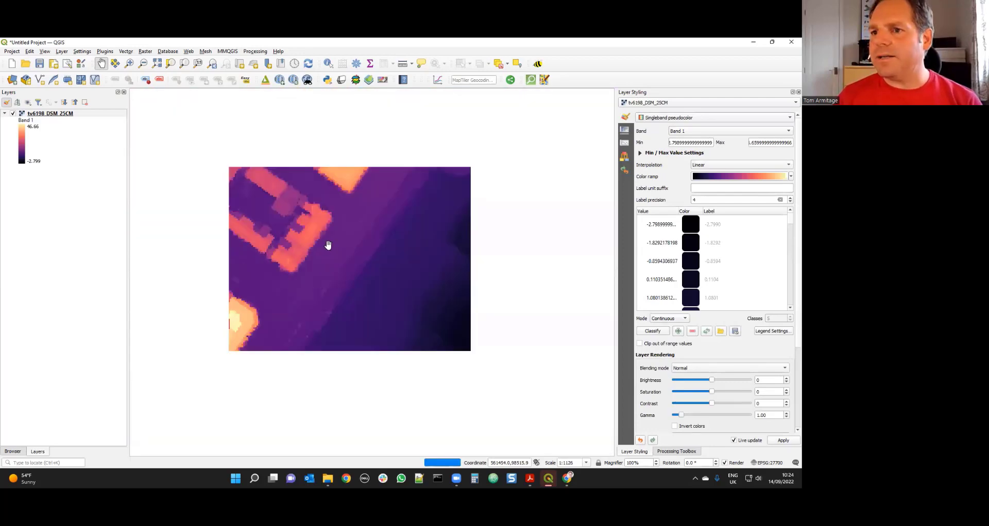
mouse_move(328, 245)
mouse_down()
mouse_move(318, 243)
mouse_move(323, 263)
mouse_up()
drag(235, 238, 343, 254)
scroll(341, 254, up, 1)
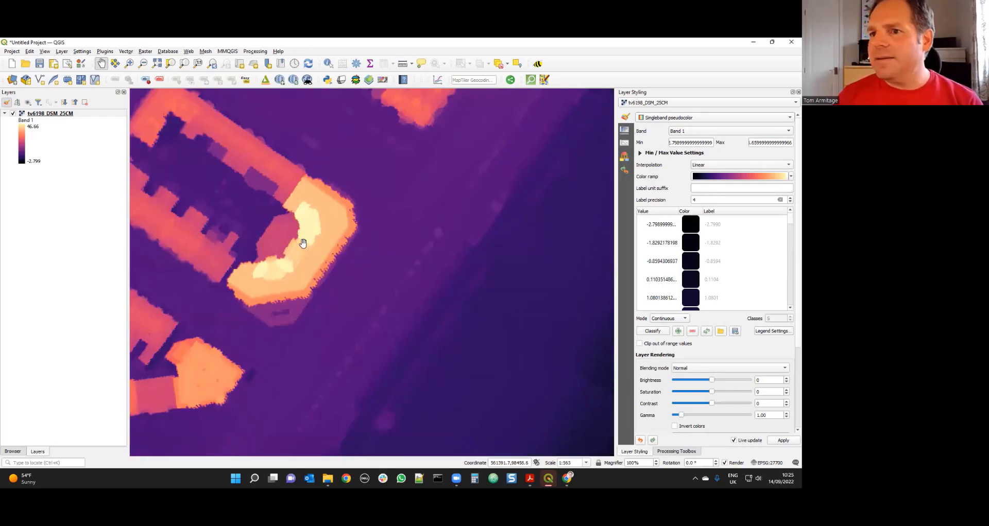
click(790, 177)
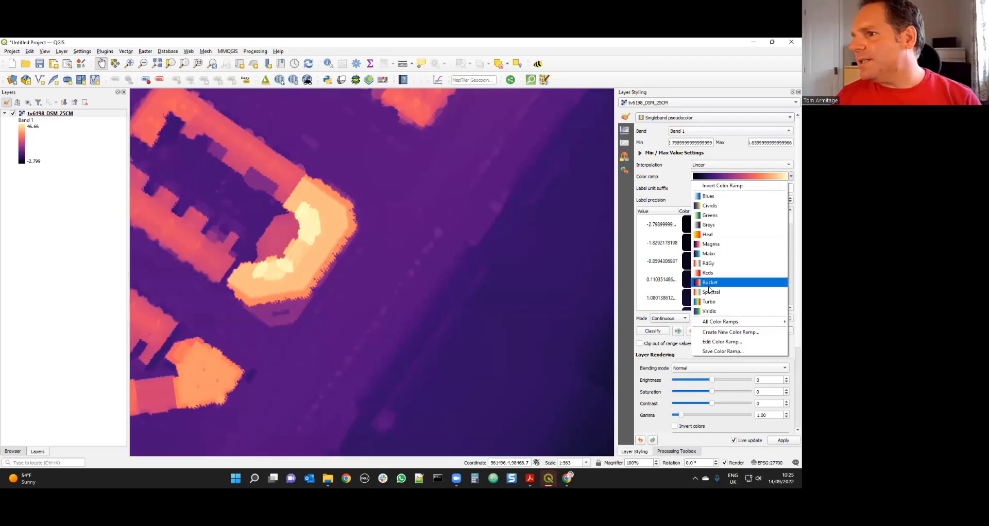
click(712, 292)
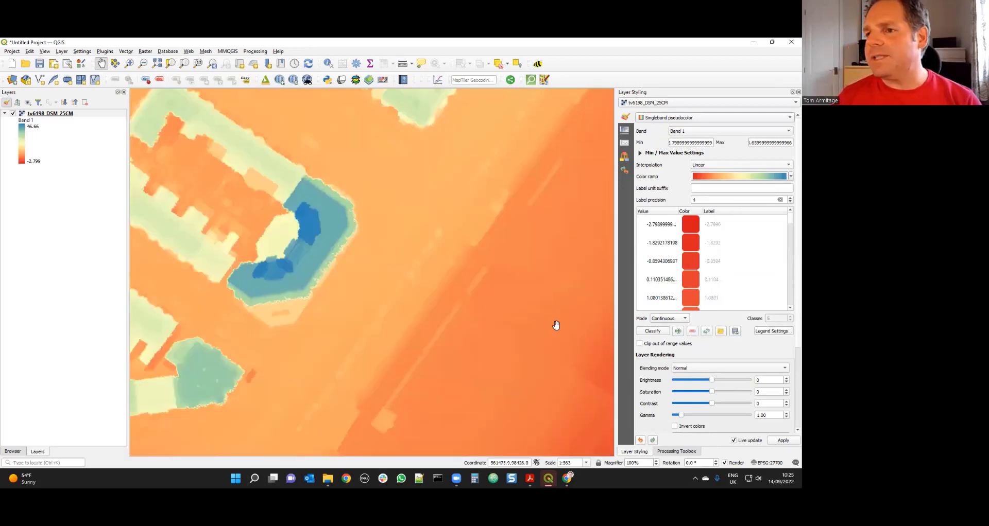
click(790, 177)
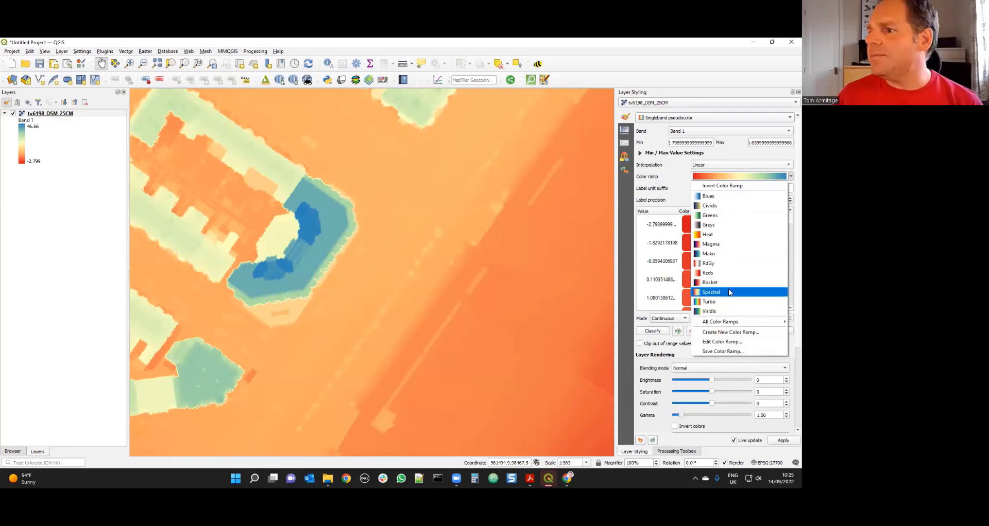
click(729, 187)
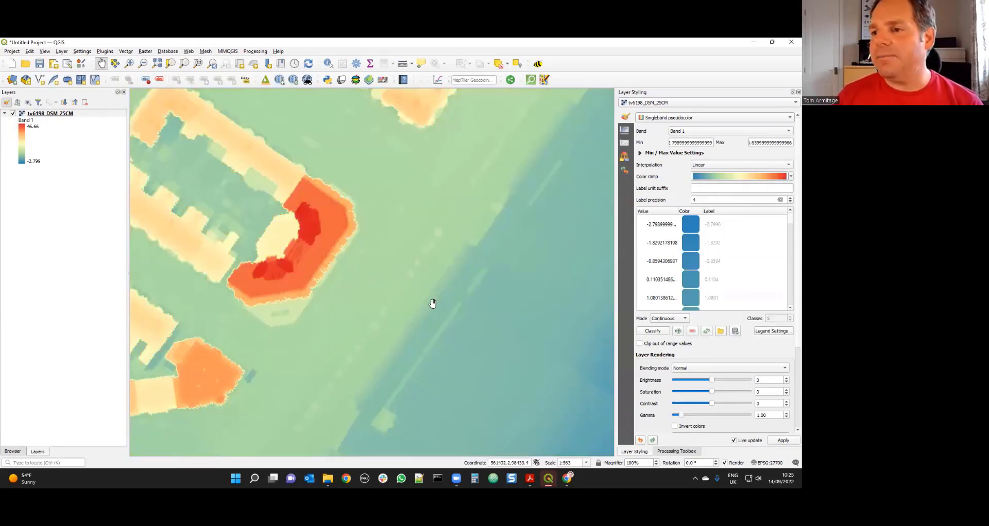
- Examine the recoloured DSM along the seafront, from the whole coverage and the pier down to individual building blocks
scroll(433, 303, down, 3)
scroll(441, 304, up, 2)
scroll(435, 276, down, 2)
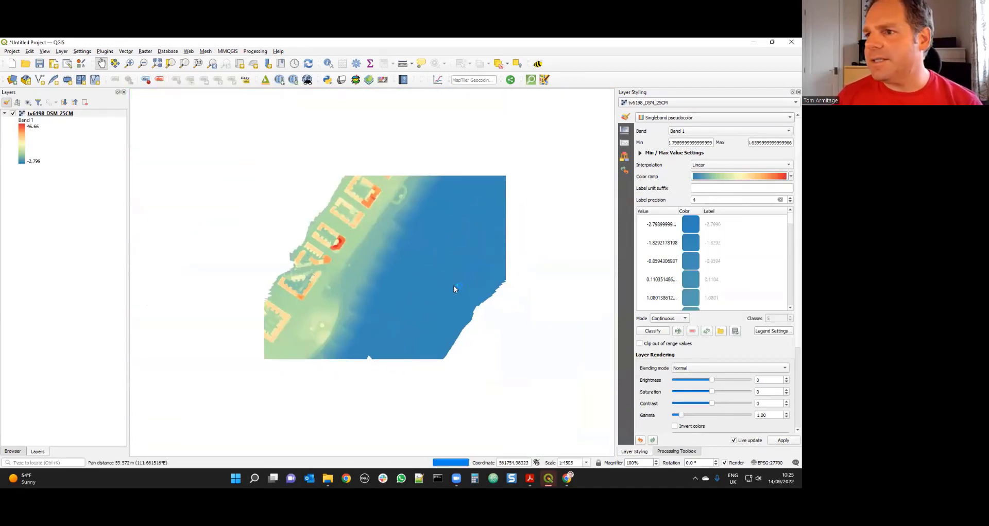
drag(383, 196, 338, 308)
drag(290, 358, 338, 284)
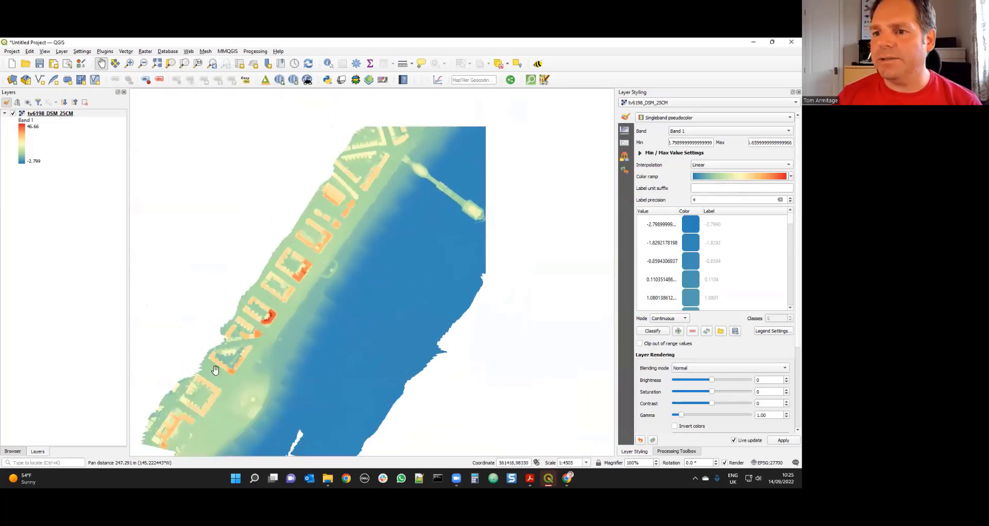
drag(377, 240, 343, 254)
scroll(296, 308, up, 1)
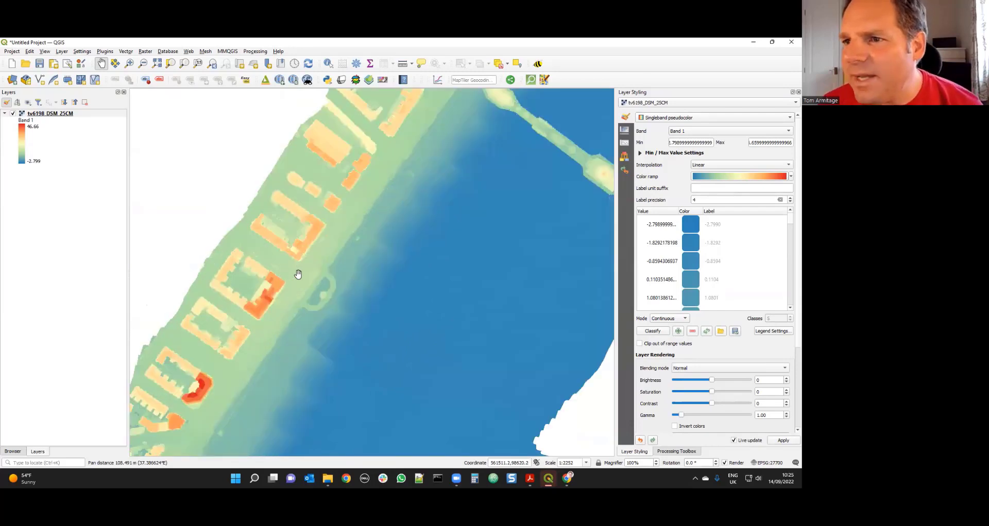
scroll(297, 273, up, 1)
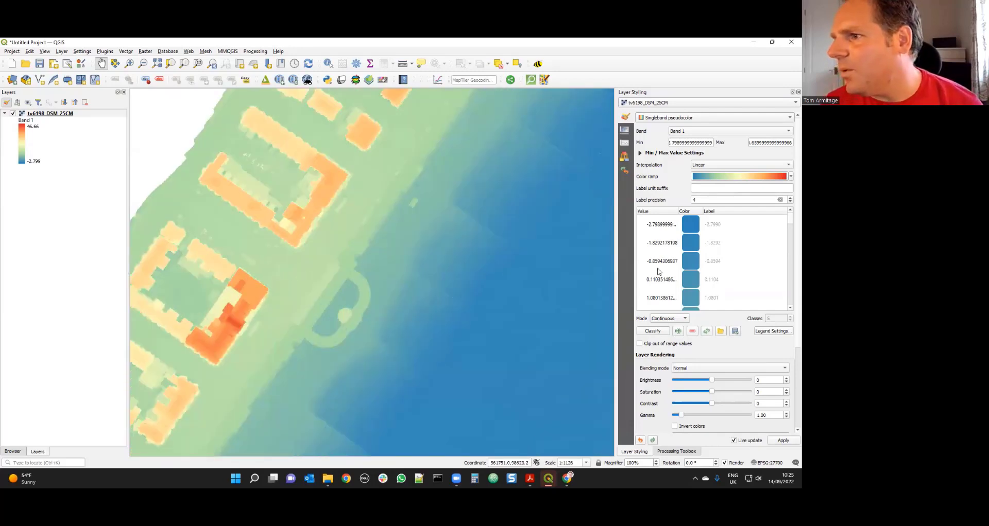
- Set the DSM layer's resampling to Bilinear for both zoomed in and zoomed out, and inspect the smoothing around the buildings
scroll(790, 378, down, 4)
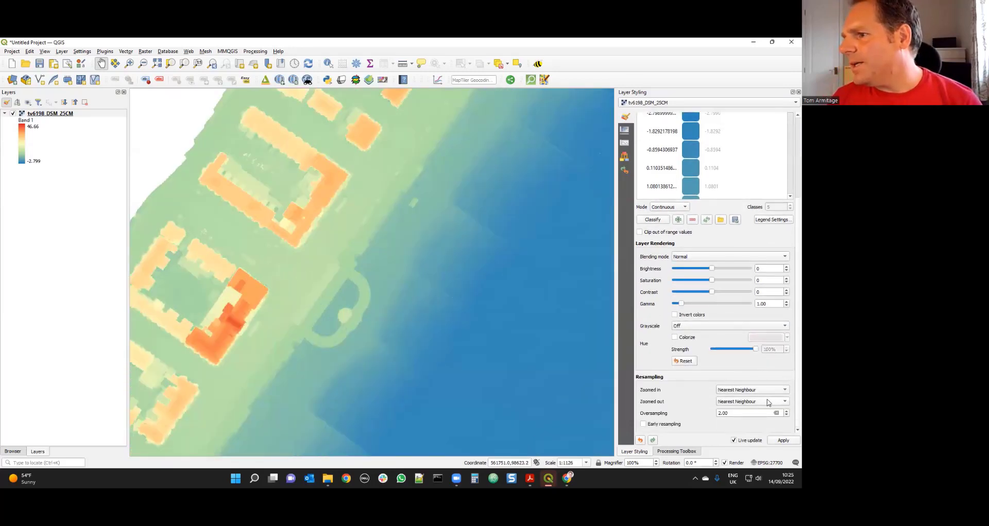
click(758, 391)
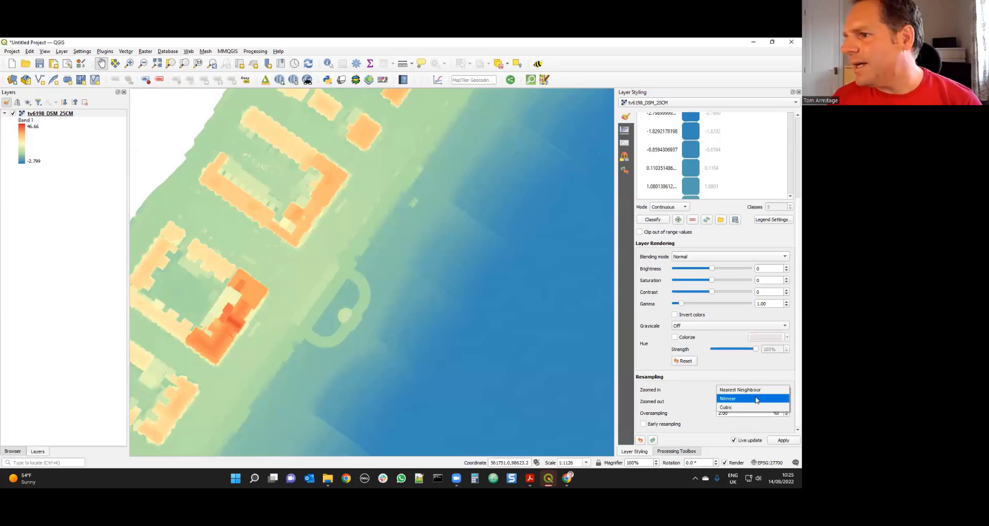
click(756, 399)
click(756, 401)
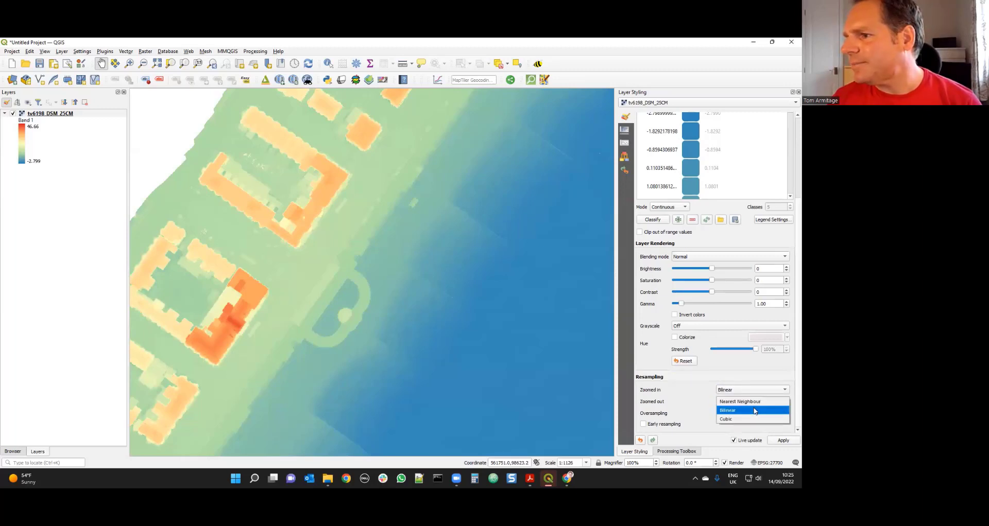
click(754, 411)
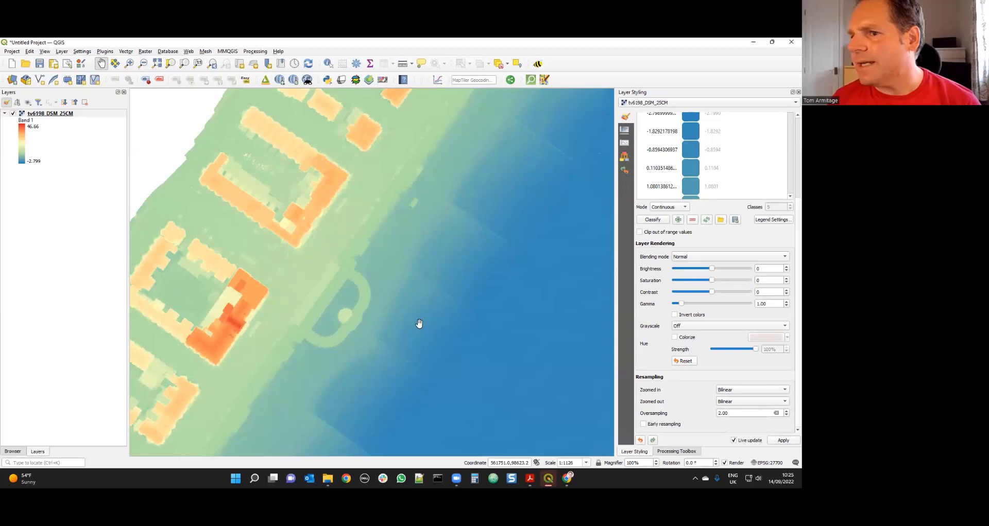
scroll(285, 273, up, 2)
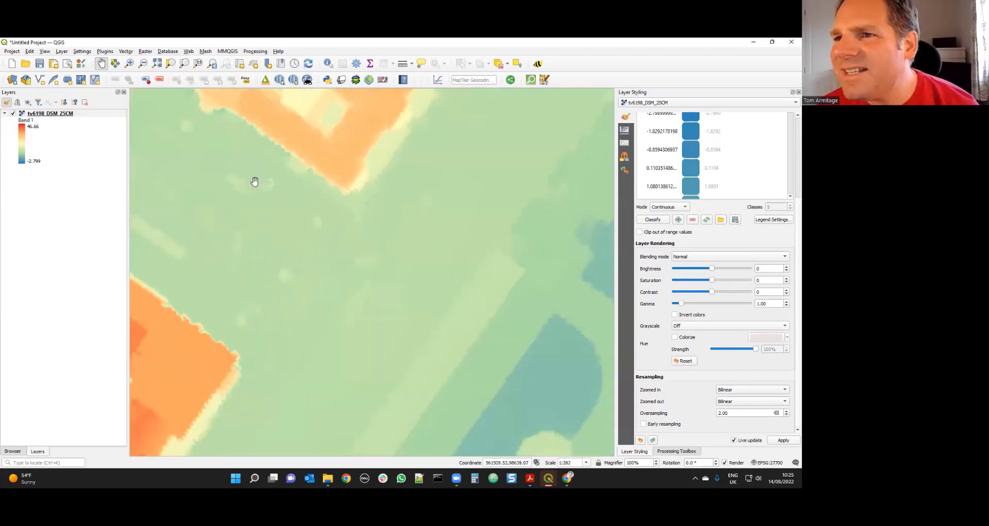
drag(266, 187, 330, 230)
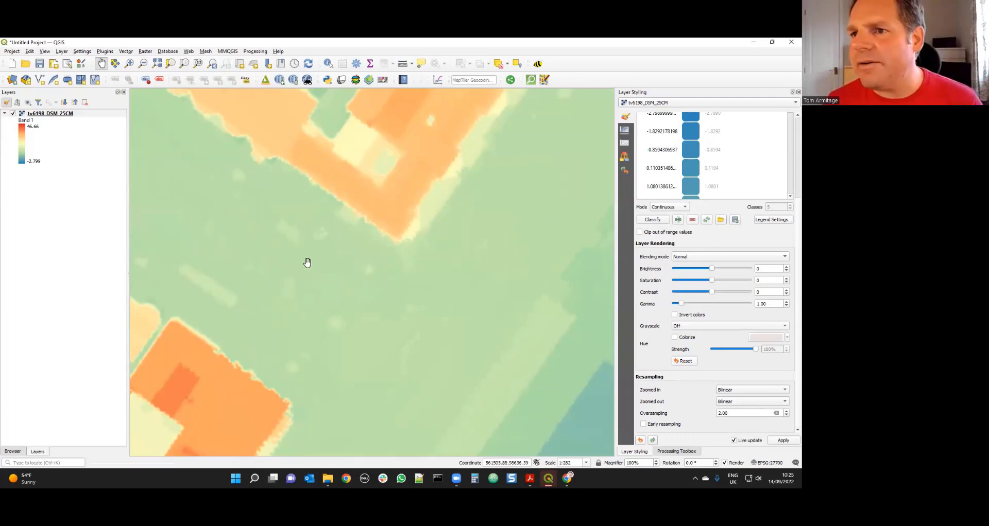
drag(313, 329, 298, 216)
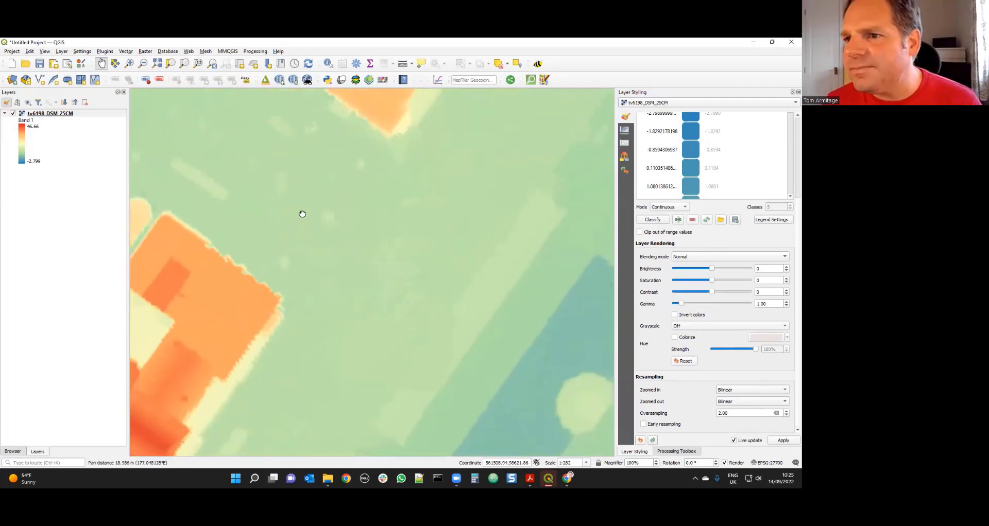
- Examine the bilinear-smoothed DSM closely along the shoreline and over the pier structure
drag(442, 260, 333, 199)
drag(335, 309, 269, 208)
drag(500, 315, 225, 407)
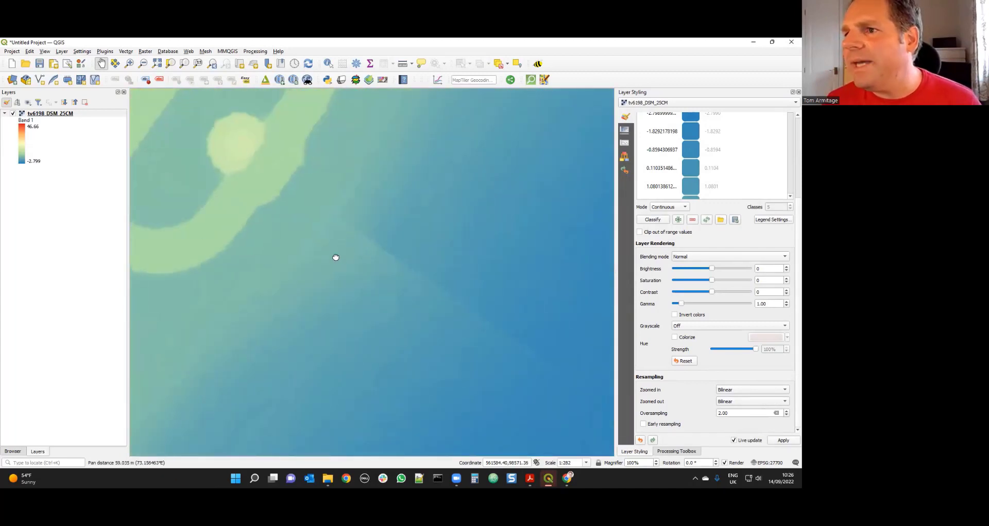
drag(359, 241, 256, 210)
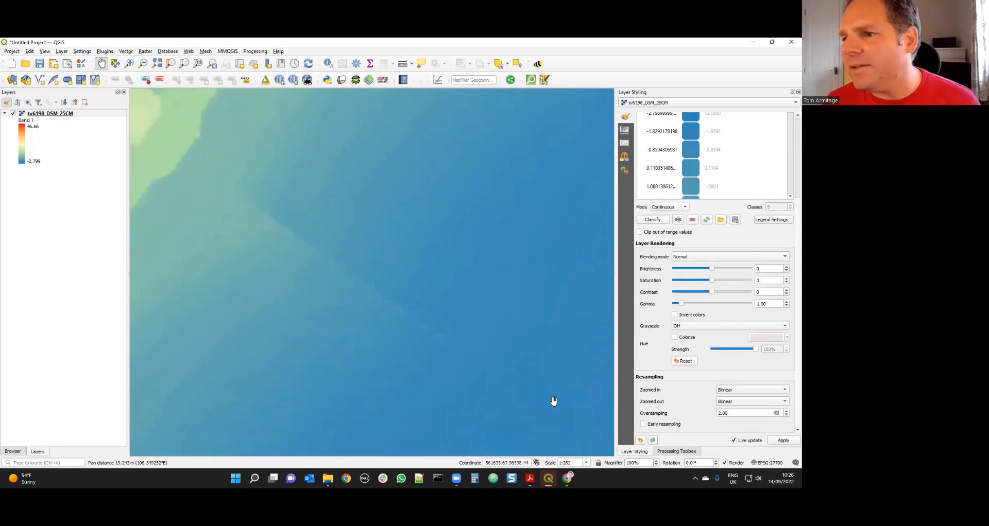
drag(259, 162, 197, 368)
drag(317, 162, 333, 311)
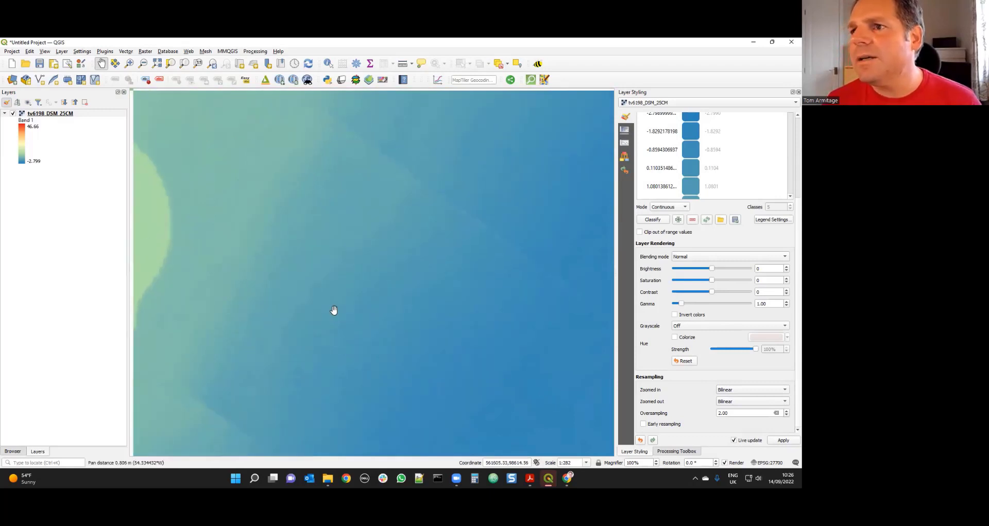
scroll(344, 257, down, 2)
drag(278, 283, 235, 214)
scroll(301, 205, up, 1)
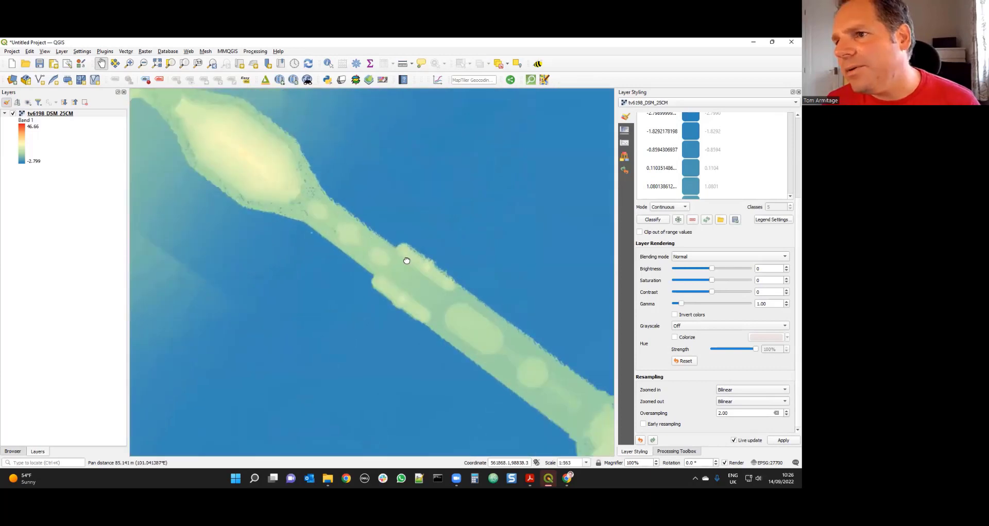
drag(406, 259, 254, 182)
drag(391, 347, 209, 219)
drag(252, 243, 382, 369)
drag(211, 254, 337, 285)
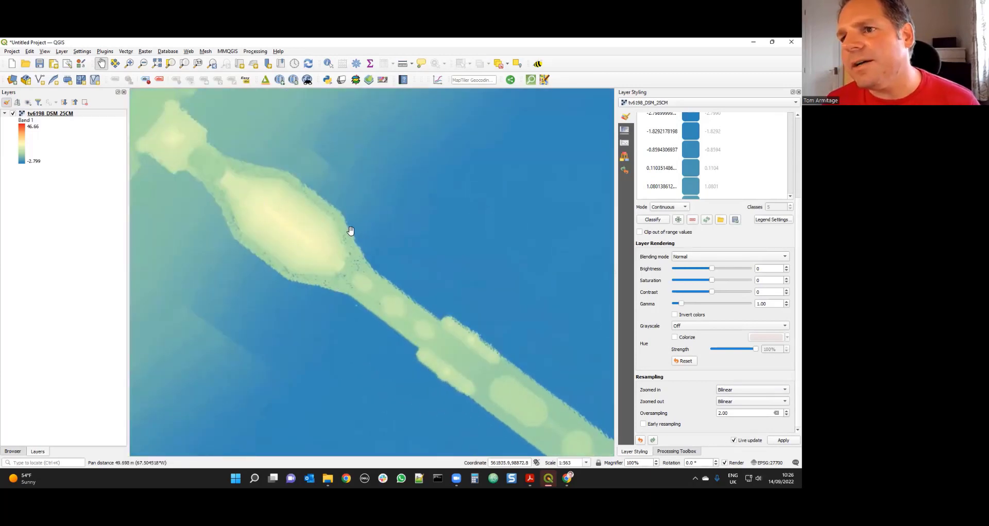
drag(186, 162, 318, 234)
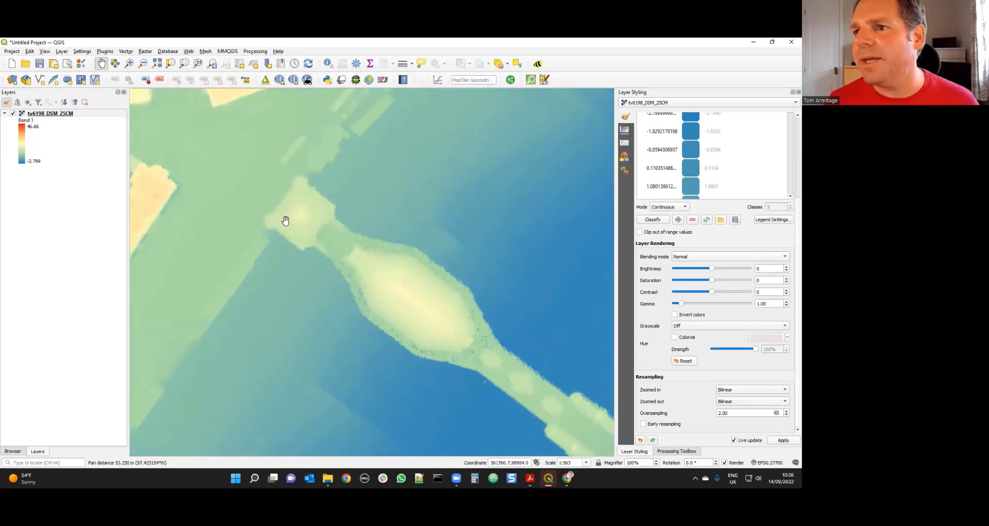
- Examine the smoothed building blocks along the seafront and compare them with the DSM's whole coverage
scroll(286, 221, down, 2)
drag(261, 235, 355, 178)
drag(282, 304, 360, 193)
drag(241, 336, 232, 386)
scroll(299, 273, up, 2)
scroll(310, 268, down, 3)
scroll(318, 238, up, 2)
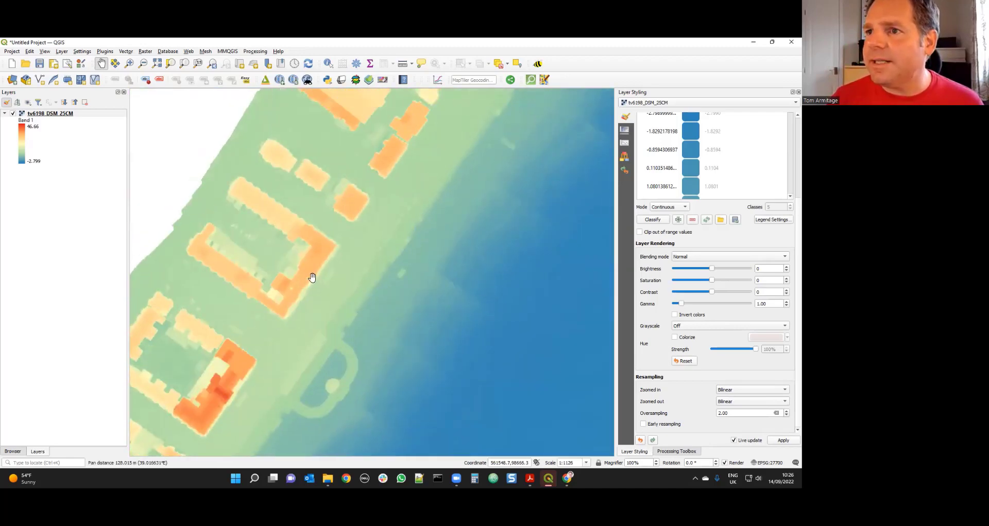
drag(294, 287, 336, 260)
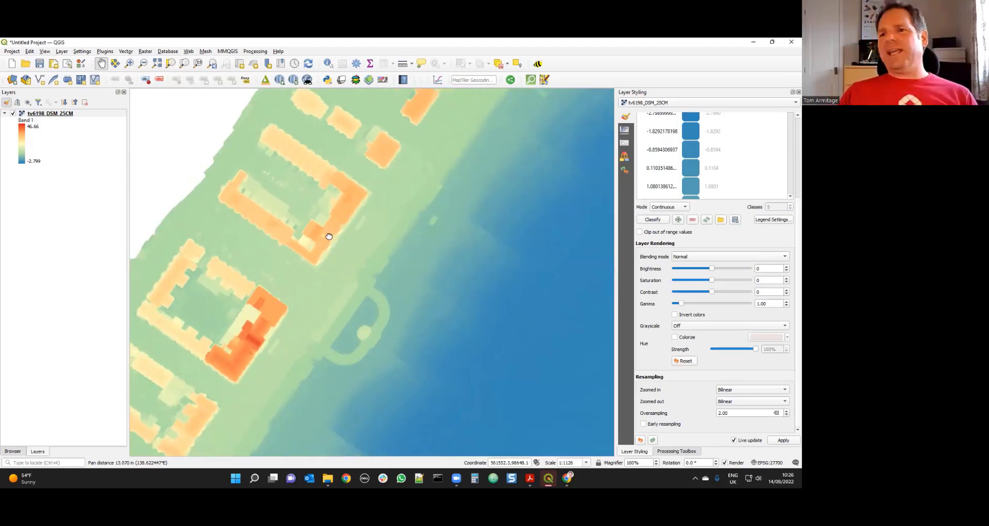
scroll(371, 272, down, 2)
drag(321, 304, 342, 258)
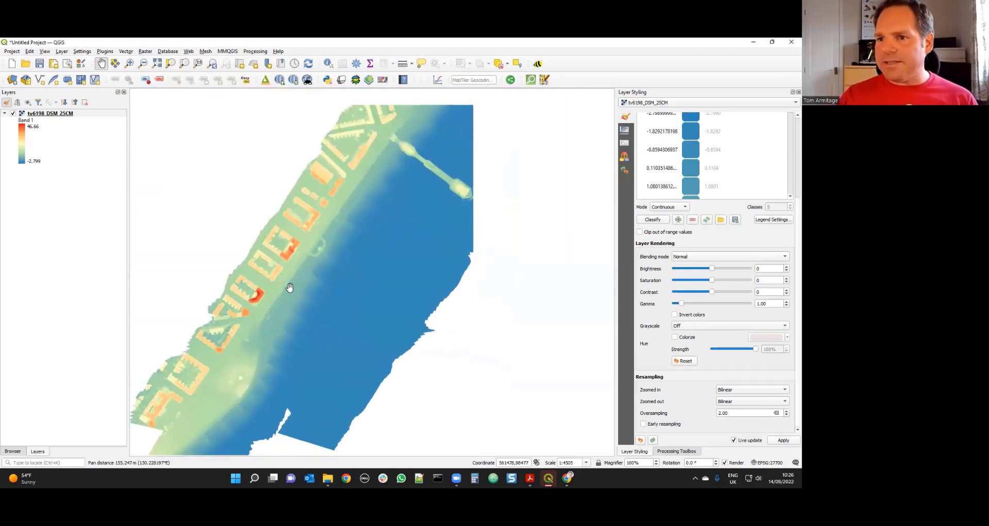
scroll(290, 287, up, 1)
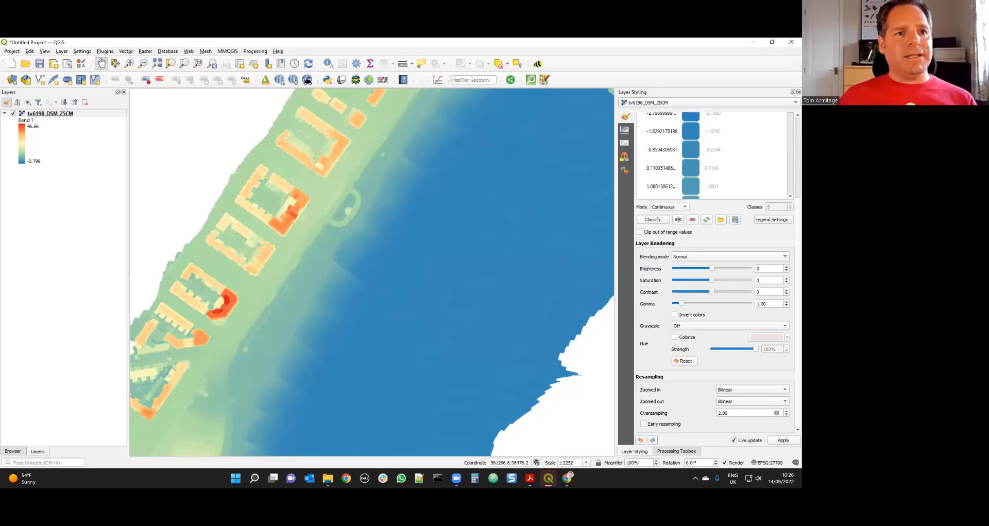
key(alt+Tab)
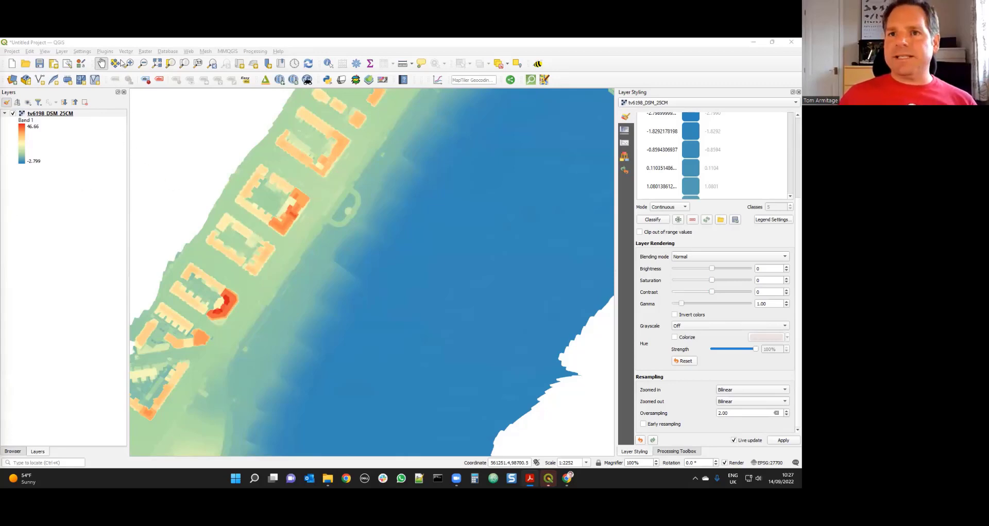
- Open the plugin manager and search the installed and full plugin lists for "relief"
click(105, 52)
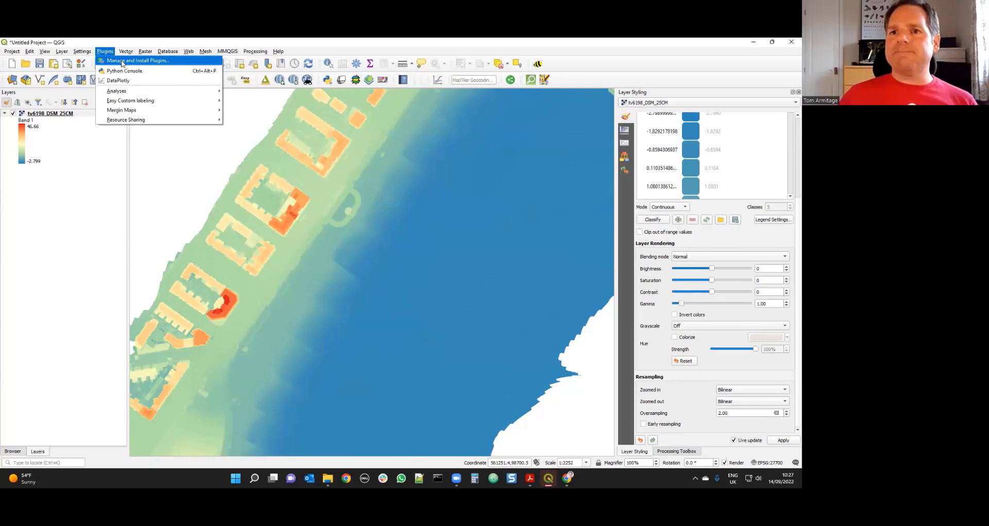
click(163, 63)
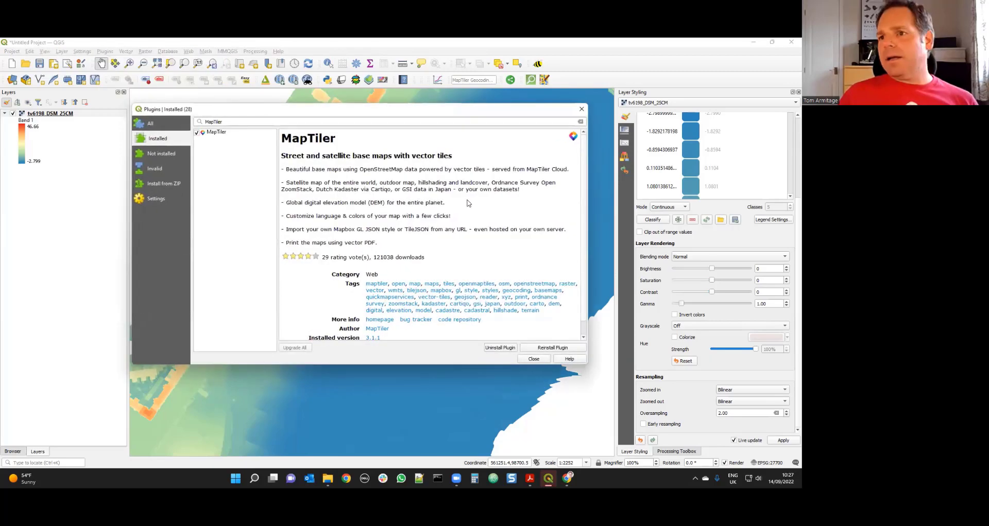
double_click(239, 122)
text(relief v)
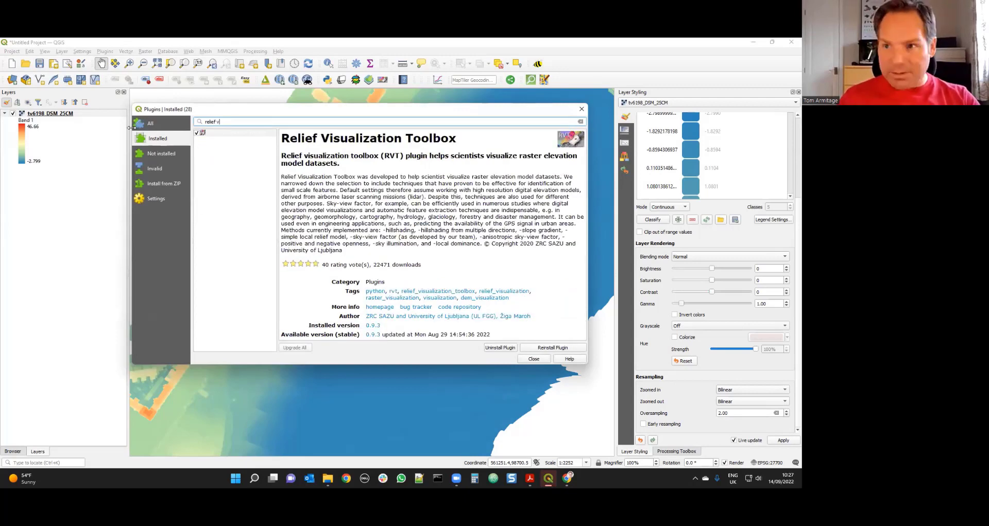
click(164, 124)
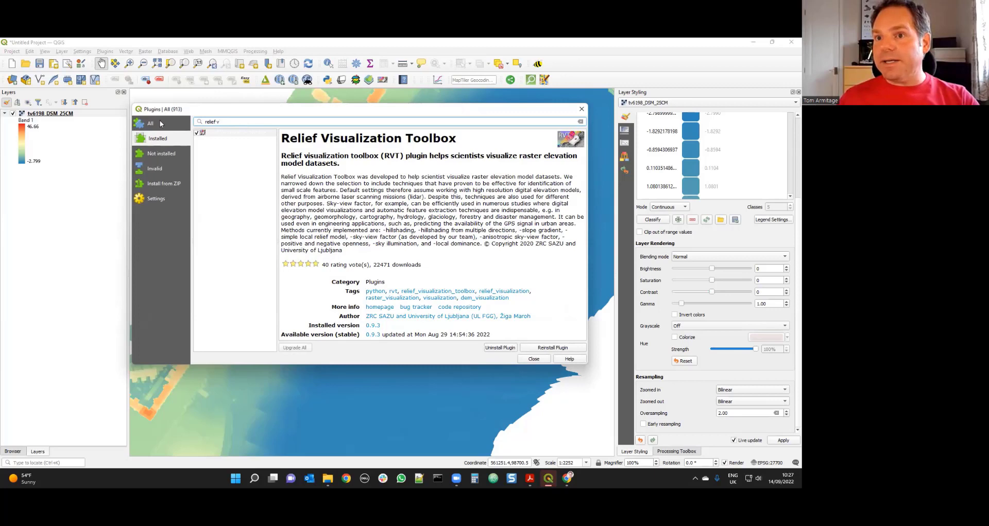
text(ief vi)
key(BackSpace)
key(BackSpace)
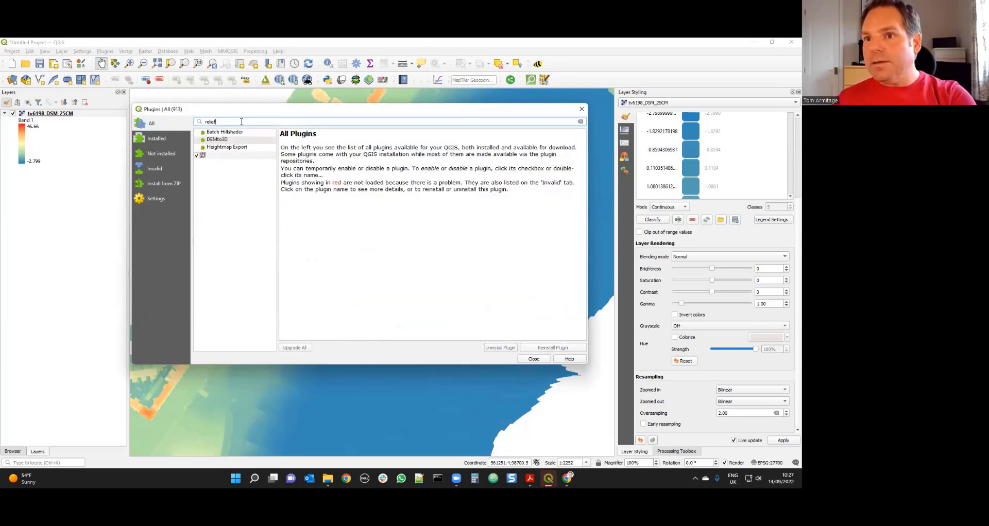
- Disable the Relief Visualization Toolbox plugin and enable it again
click(234, 156)
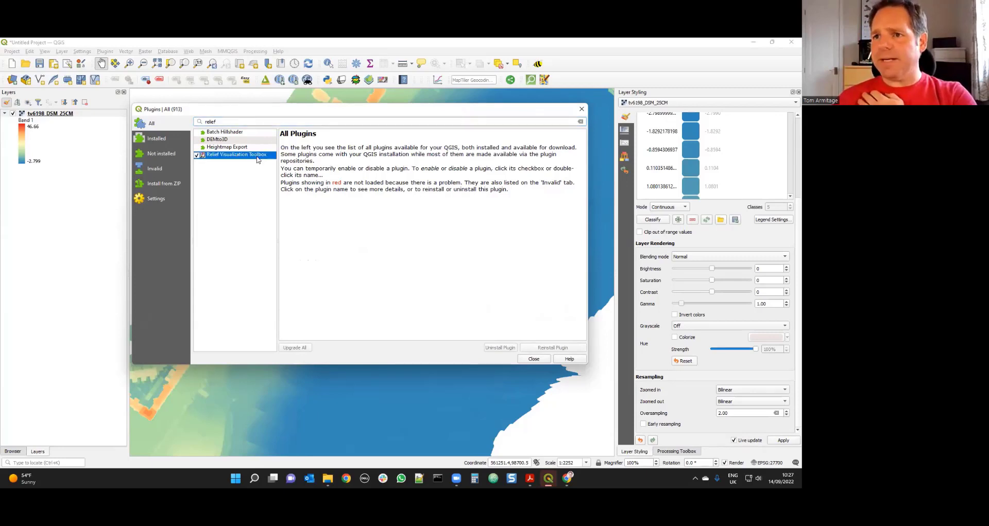
double_click(232, 156)
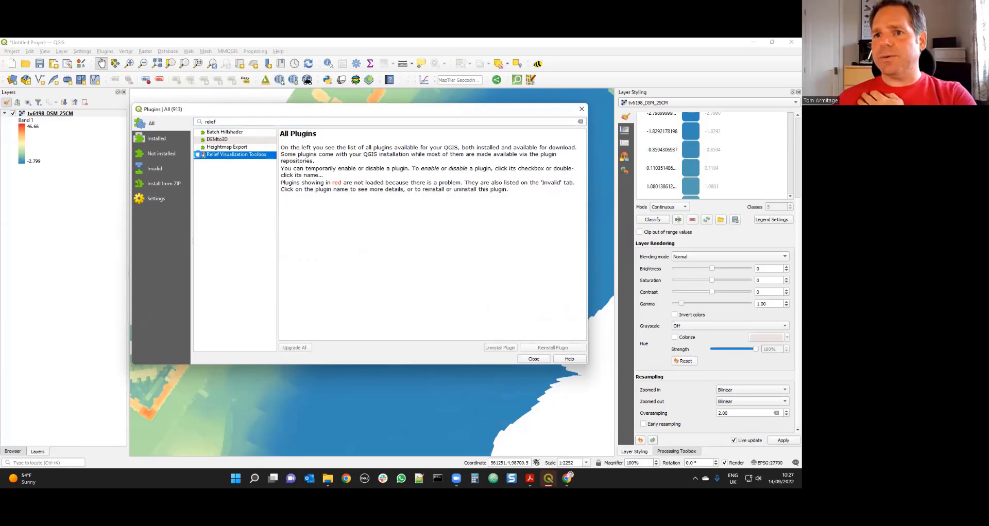
click(196, 155)
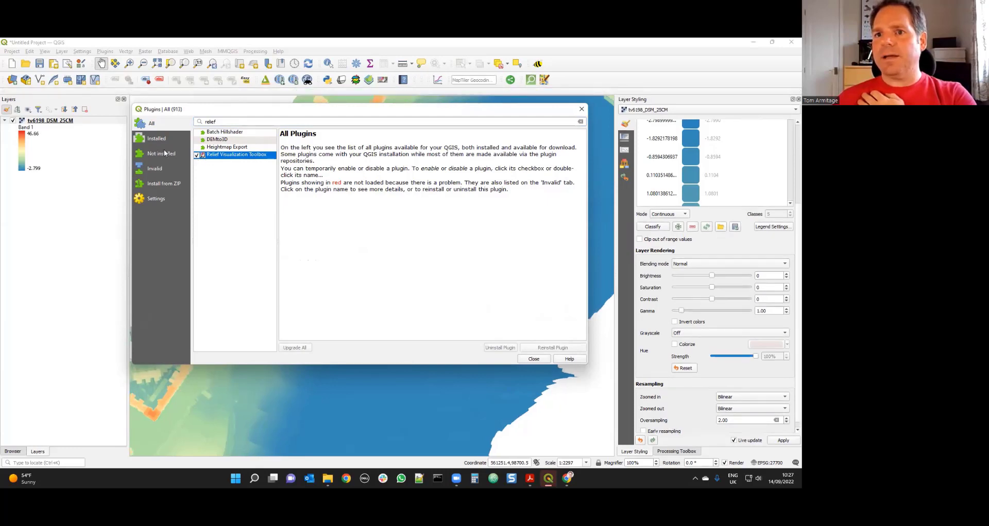
click(232, 121)
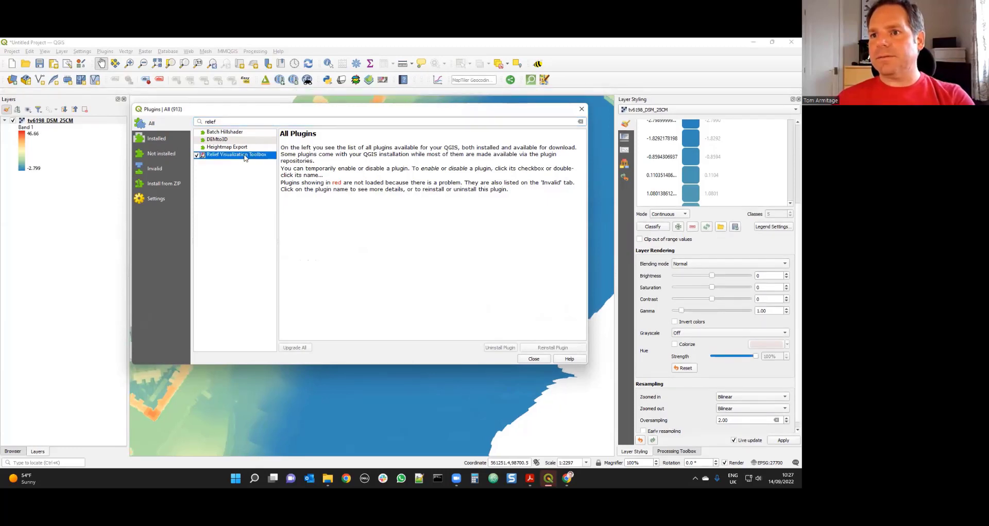
- Clear the plugin search text and search the installed plugins for "rel"
click(158, 139)
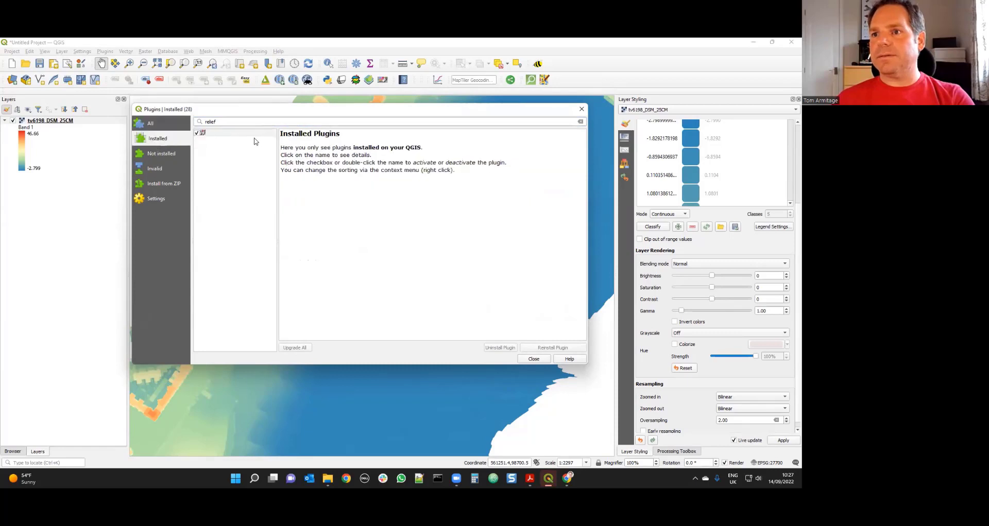
click(224, 135)
click(225, 122)
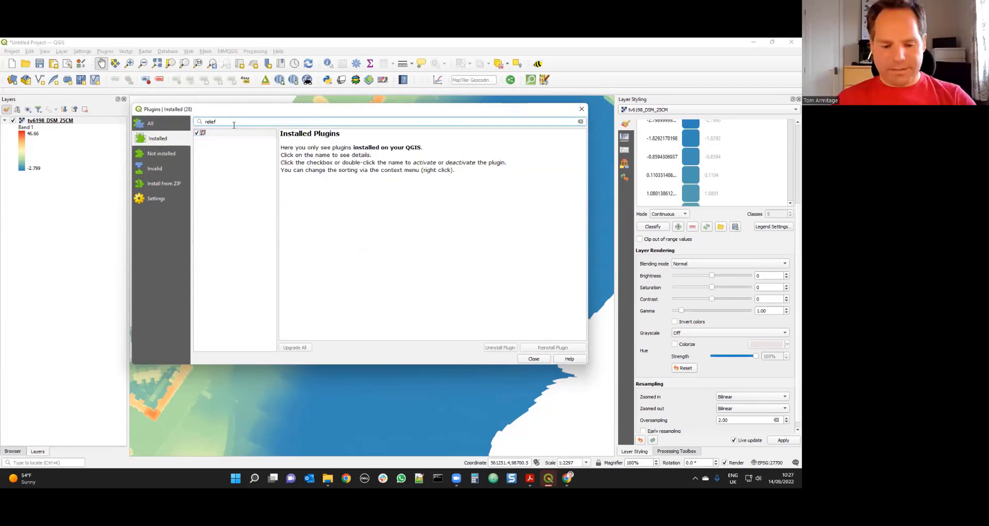
text(=====)
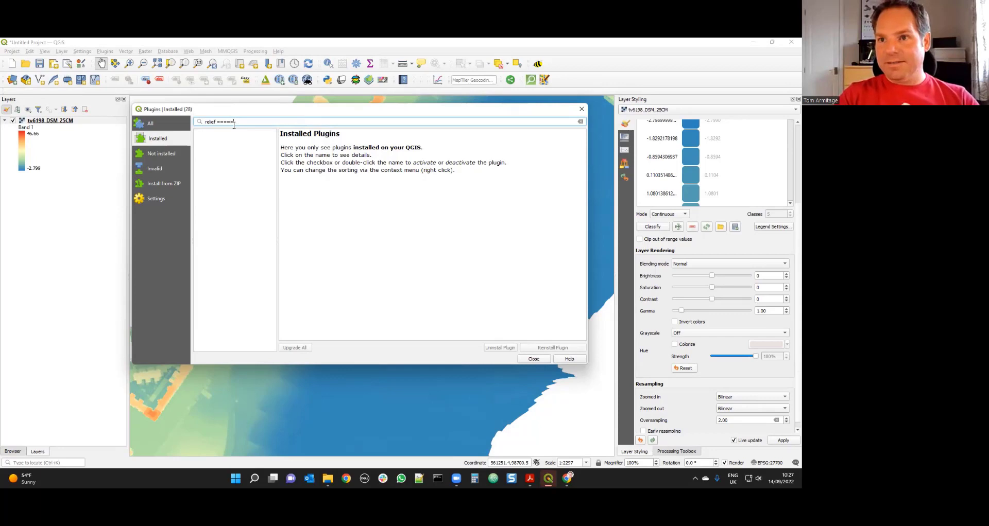
key(ctrl+a)
key(BackSpace)
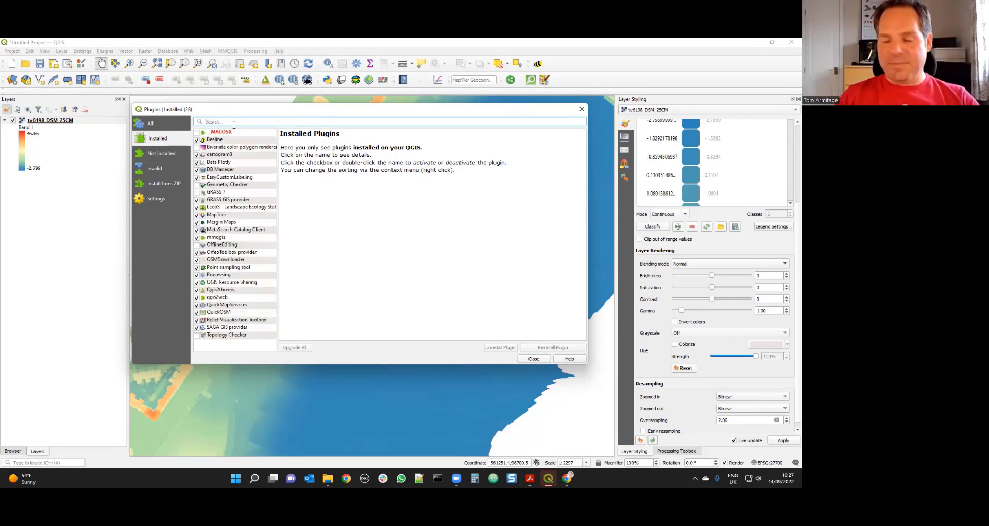
text(rel)
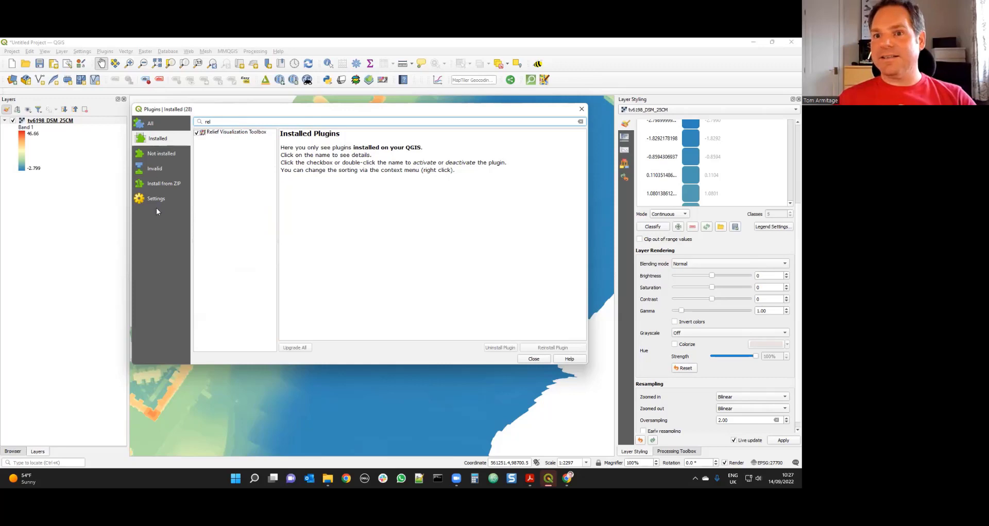
- Search all plugins for "reli", view the Relief Visualization Toolbox details and close the plugin manager
click(156, 200)
click(154, 127)
click(241, 121)
text(i)
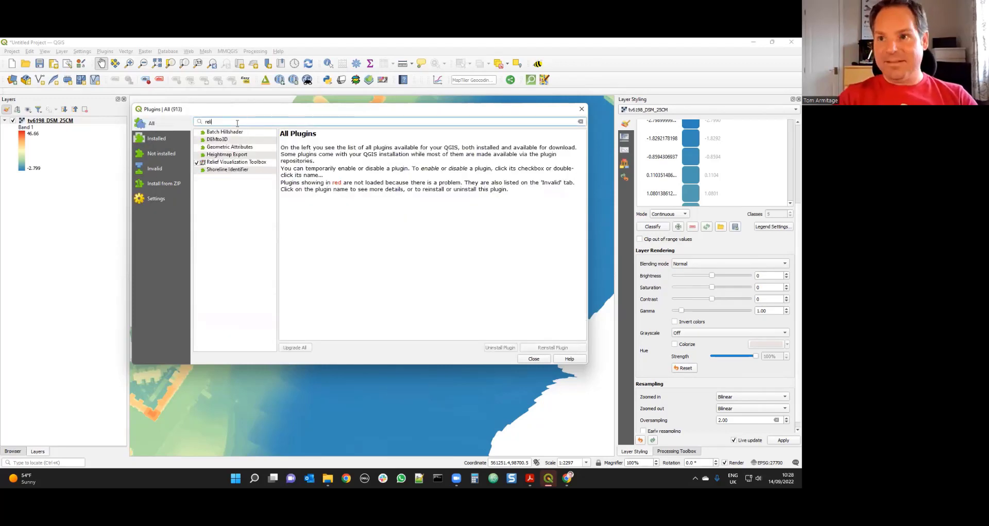
click(251, 163)
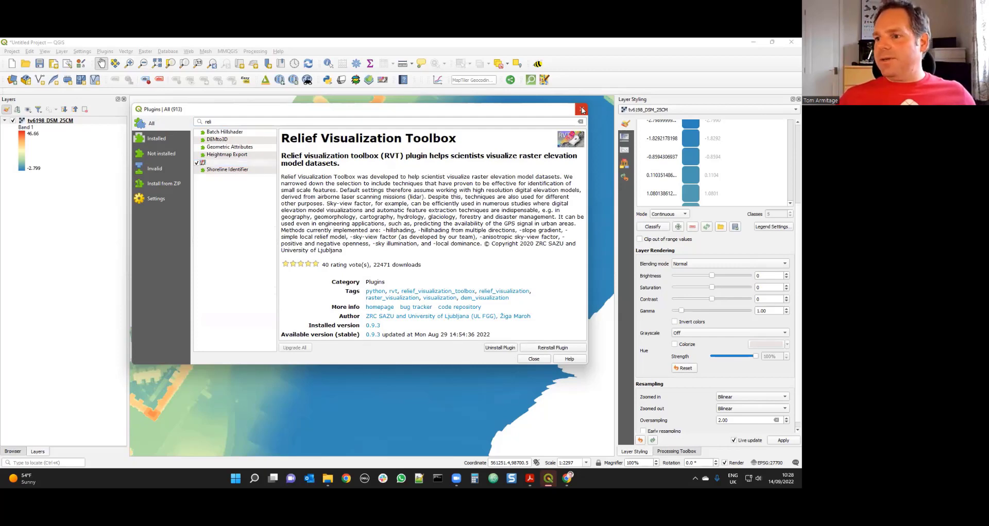
click(534, 359)
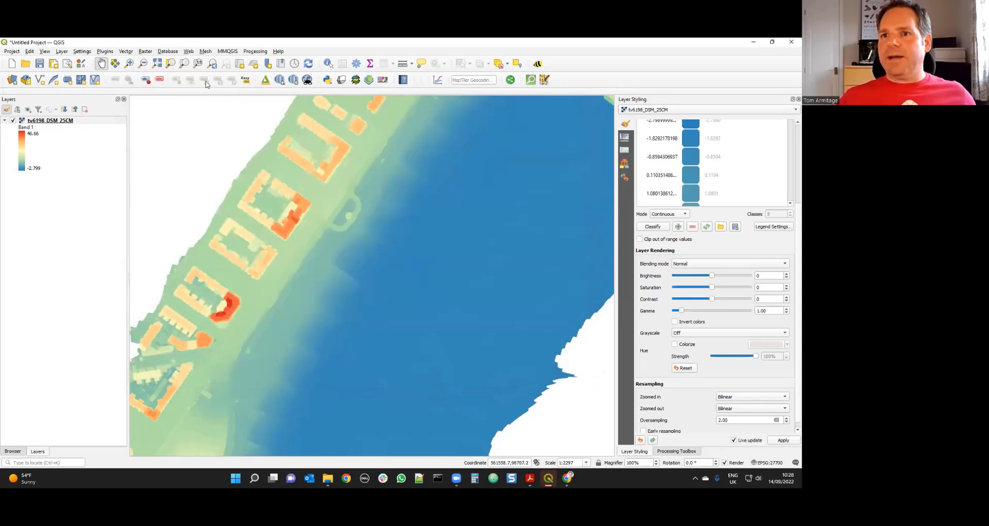
- Open the Relief Visualization Toolbox from the raster tools and reposition its dialog over the map
click(146, 51)
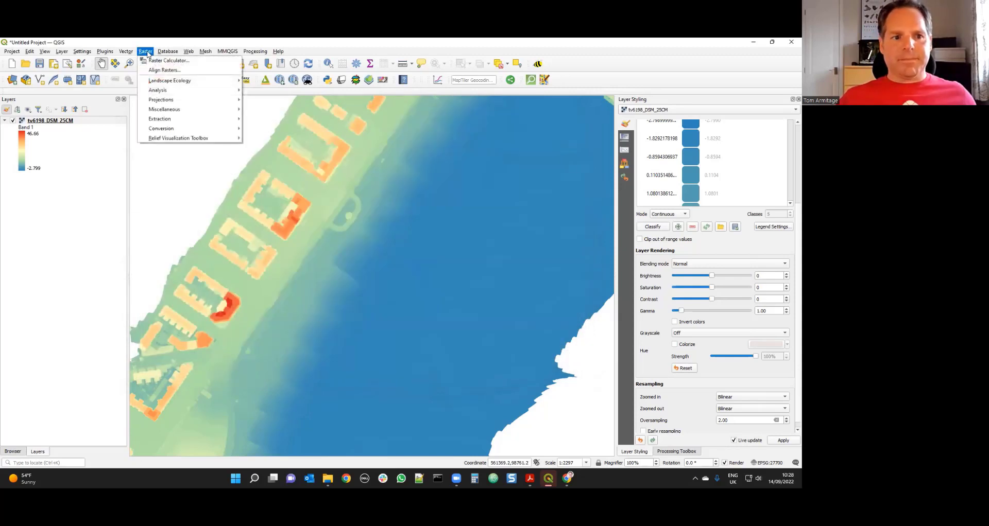
mouse_move(180, 138)
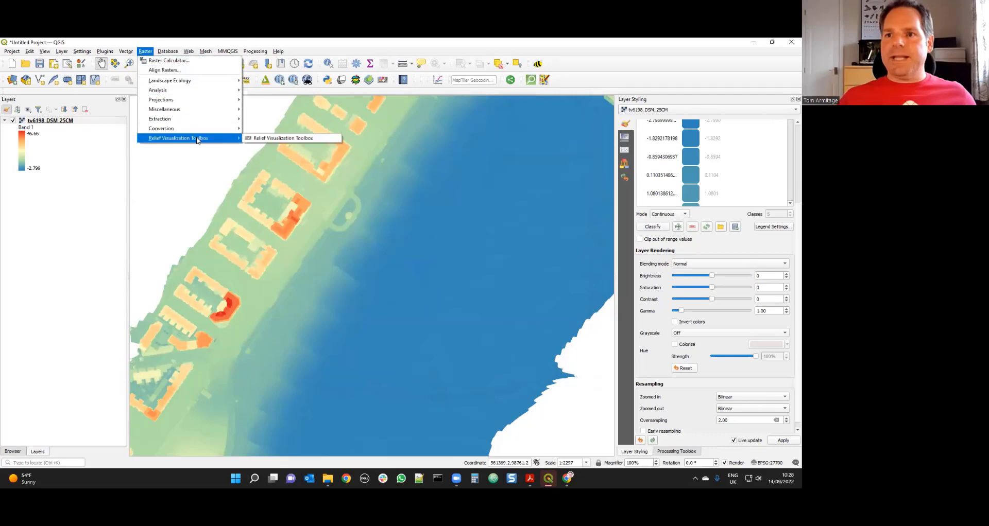
click(276, 139)
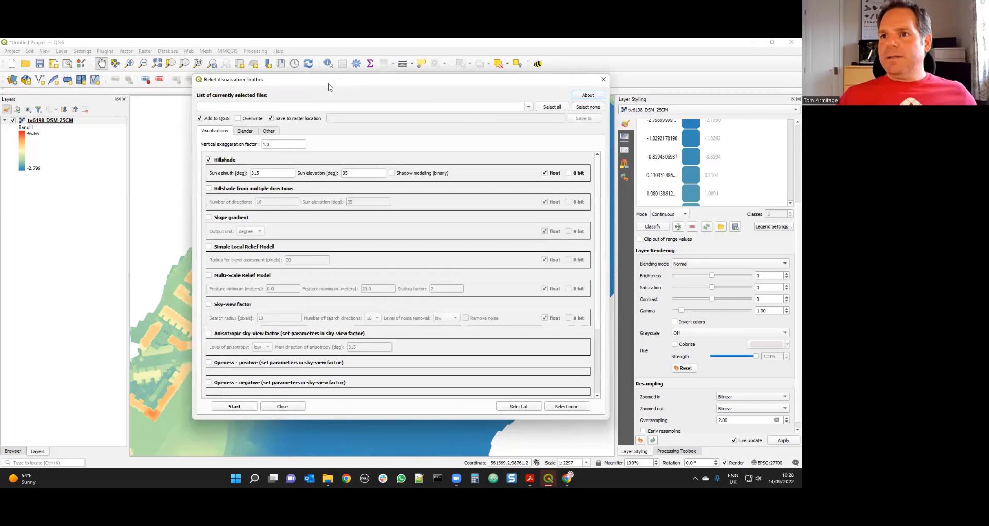
drag(329, 87, 285, 89)
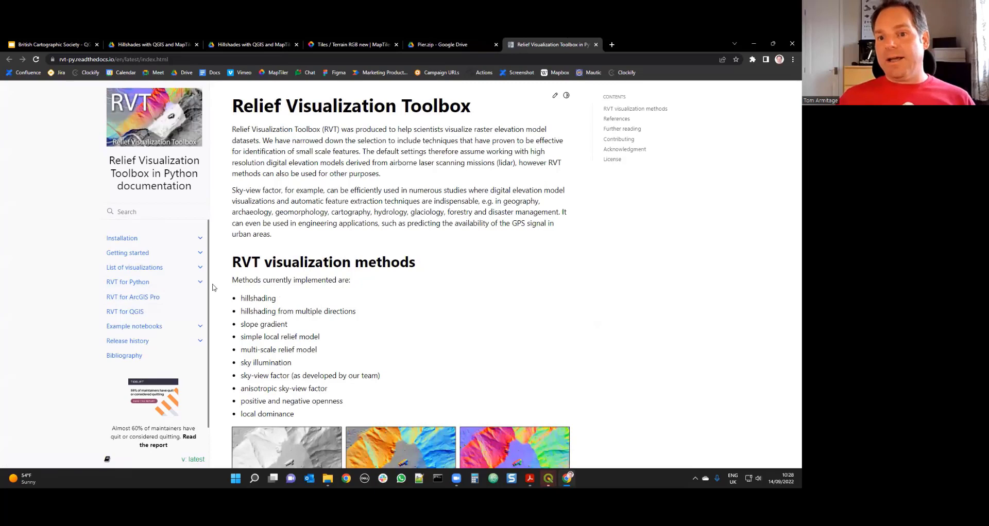
- Read the List of visualizations page in the RVT documentation in the browser and return to QGIS
click(138, 273)
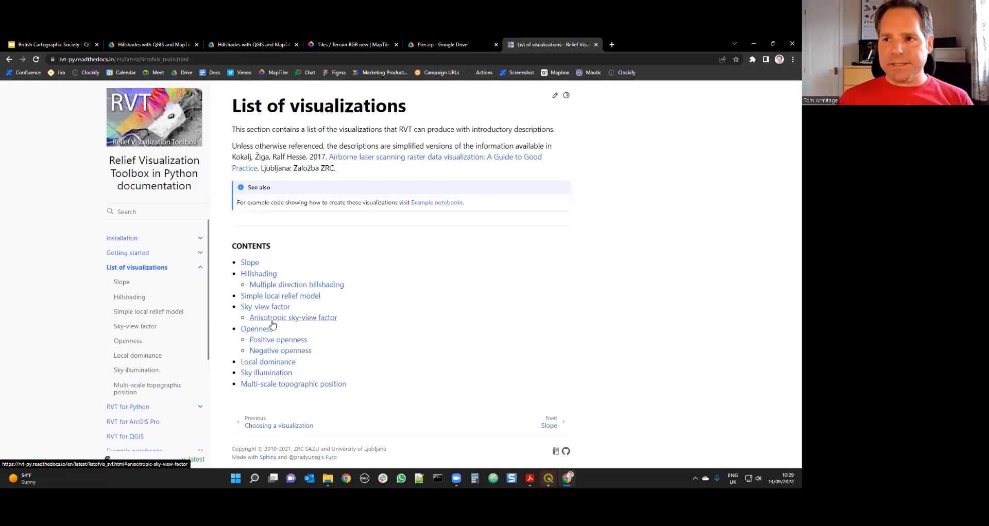
click(756, 44)
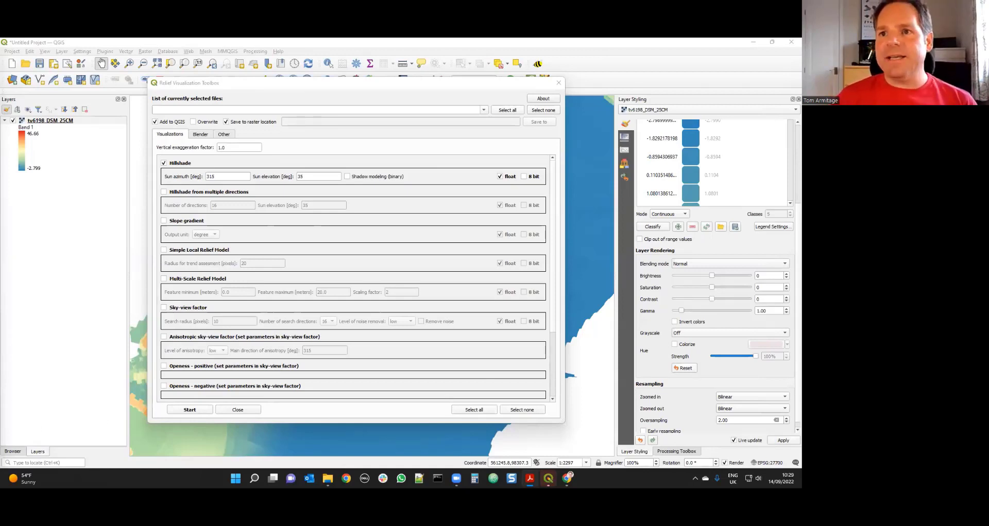
- Choose the Archaeological (VAT) combination in the toolbox's Blender and select tv6198_DSM_25CM as the input raster
click(201, 135)
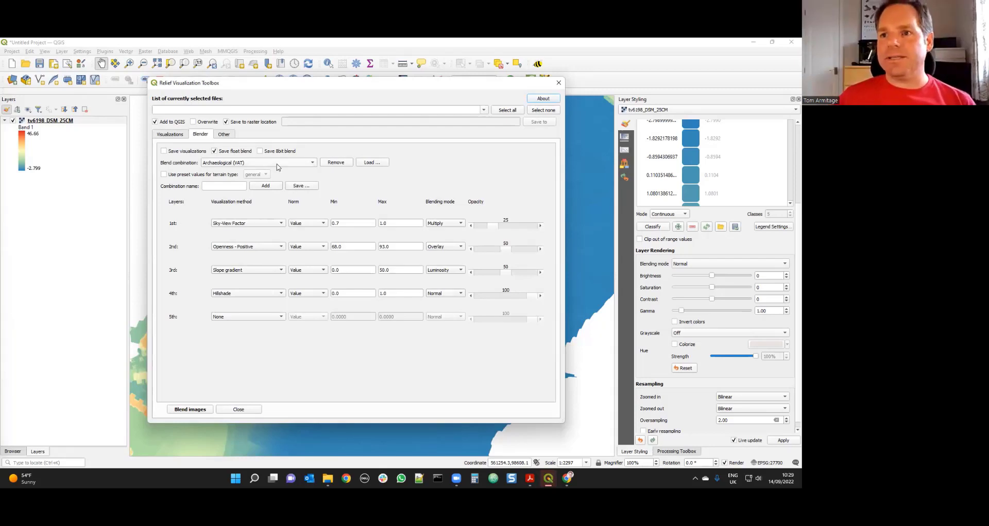
click(312, 164)
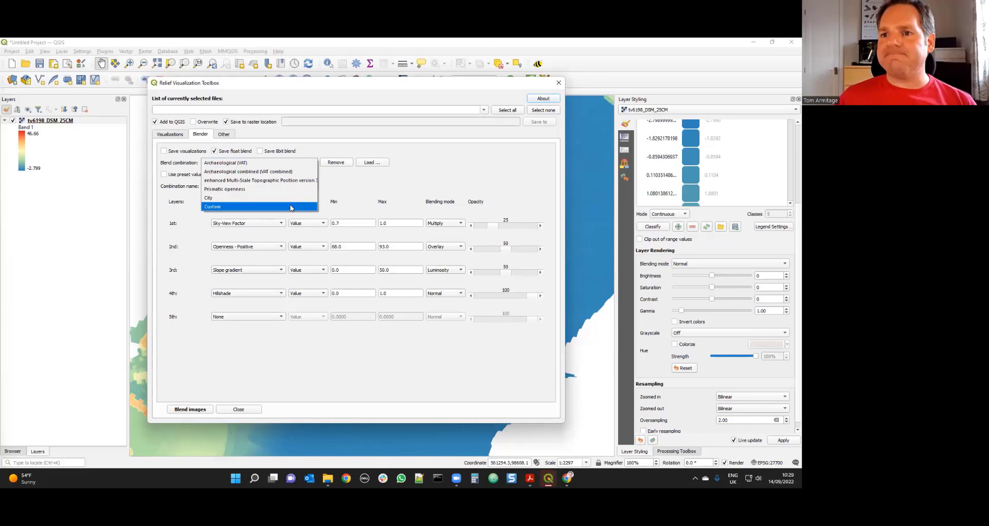
click(275, 164)
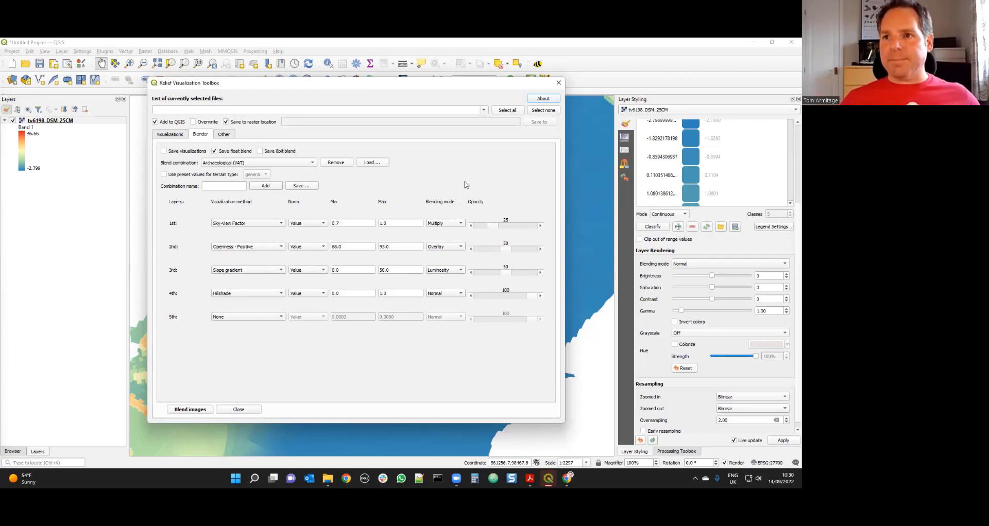
click(484, 110)
click(185, 118)
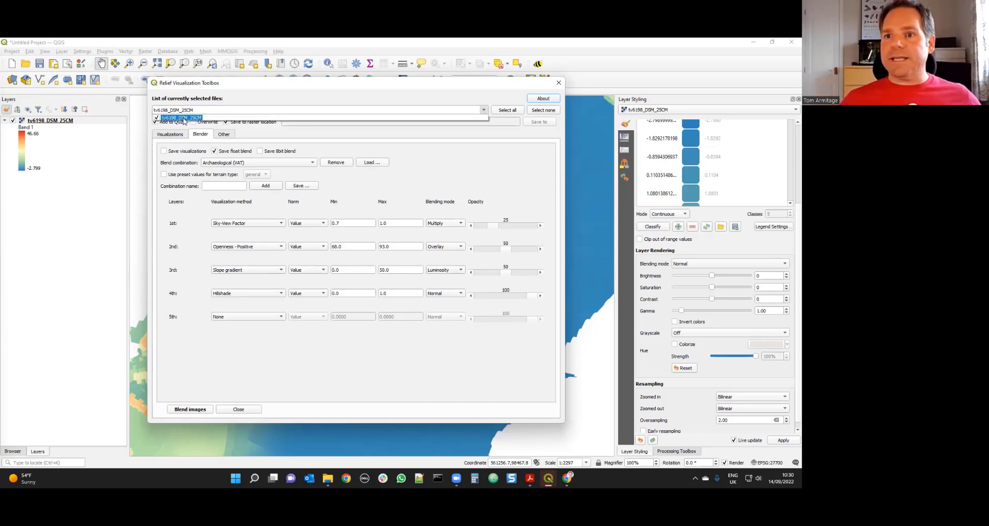
click(525, 148)
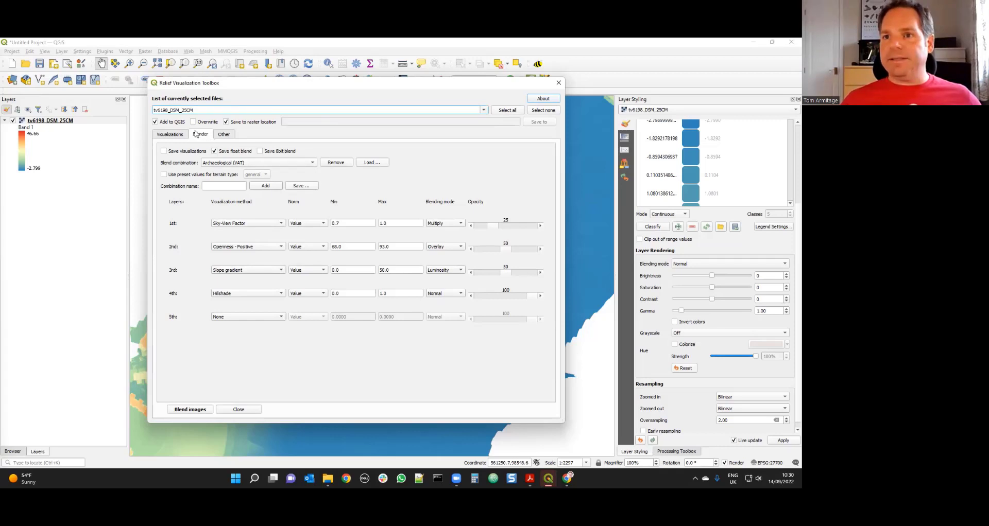
- Blend the tv6198_DSM_25CM raster with the Archaeological (VAT) combination, close the toolbox and dismiss the CRS message
click(192, 410)
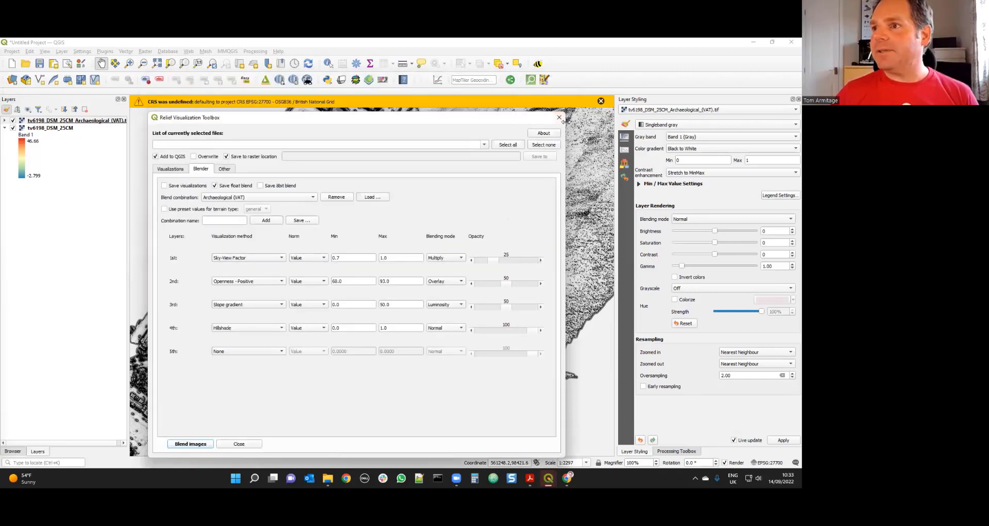
click(557, 119)
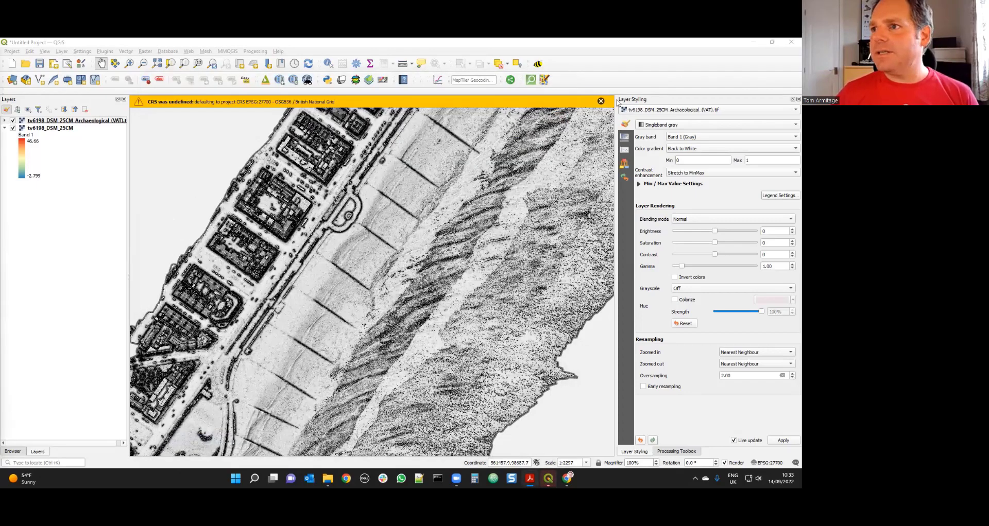
click(602, 103)
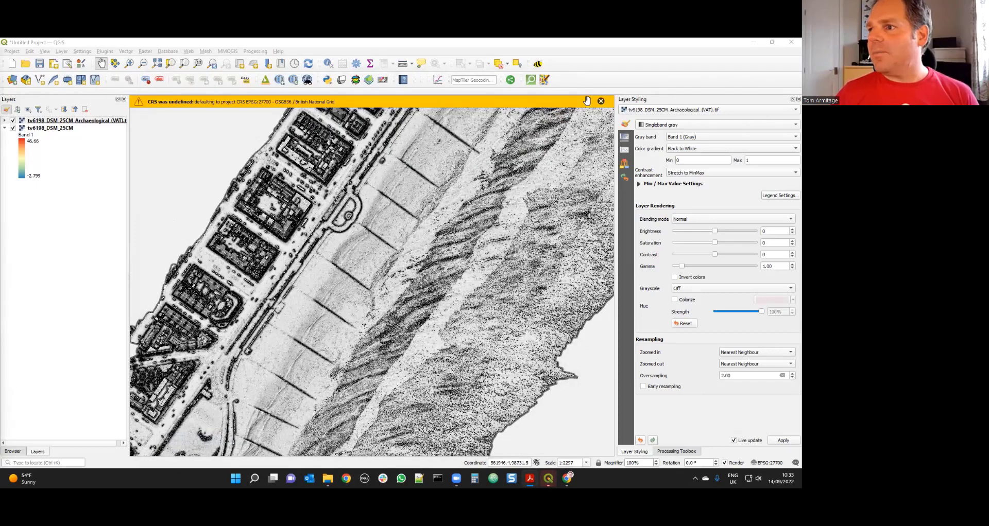
- Set the zoomed-in and zoomed-out resampling of the Archaeological (VAT) layer to Bilinear
click(745, 353)
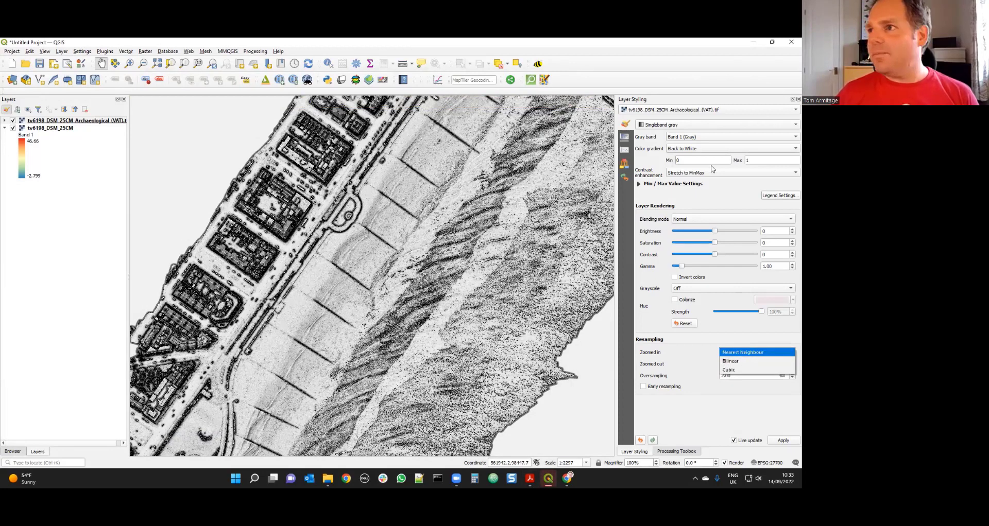
click(690, 110)
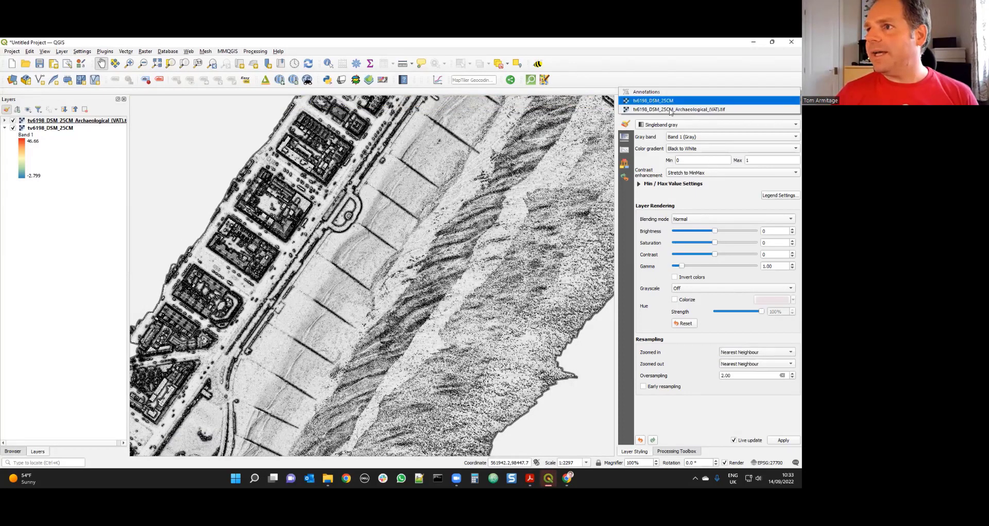
click(670, 110)
click(760, 365)
click(758, 373)
click(756, 353)
click(757, 360)
- Set the blending mode of the Archaeological (VAT) layer to Multiply over the coloured DSM
drag(493, 190, 420, 300)
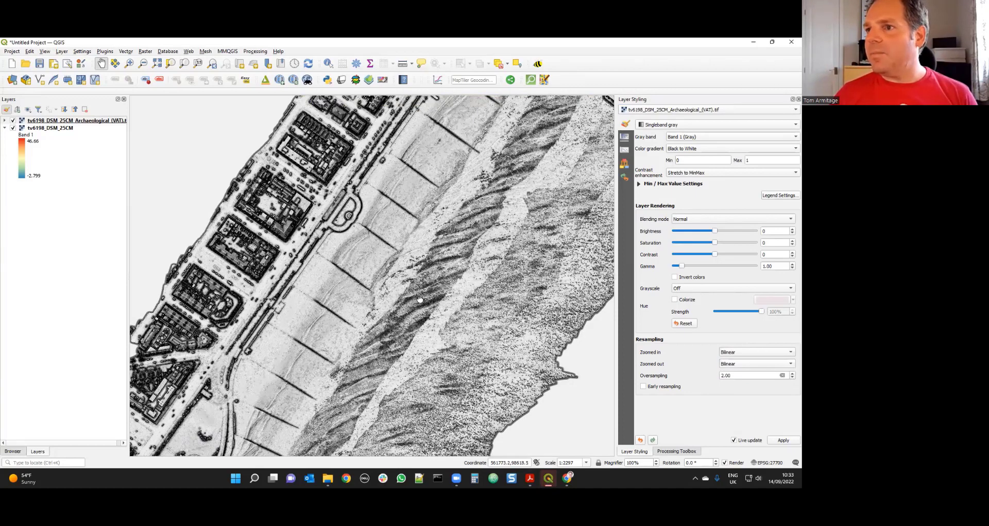
drag(323, 205, 345, 250)
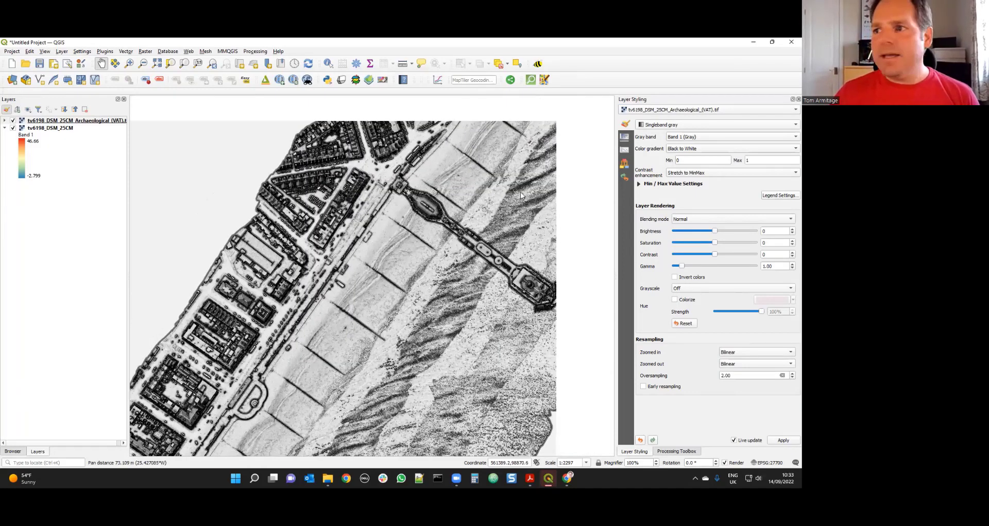
click(707, 220)
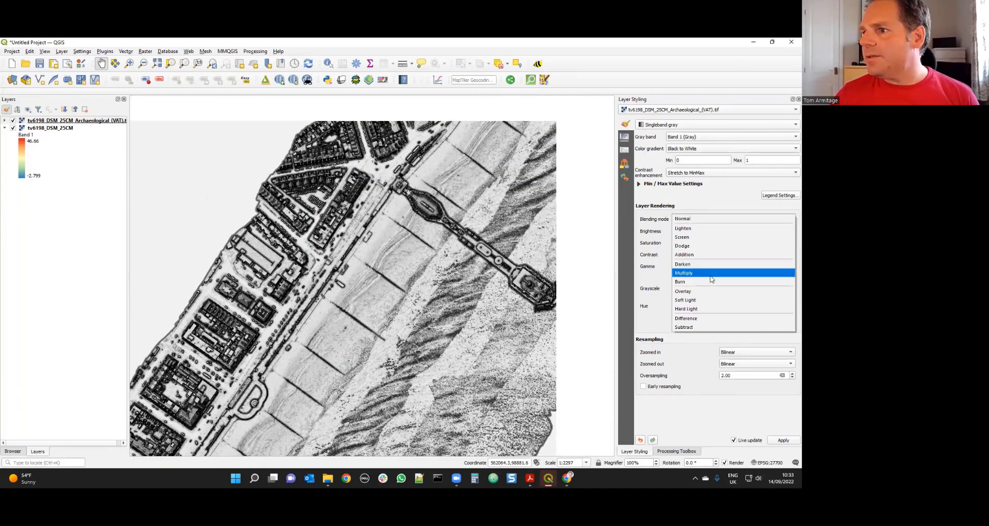
click(713, 279)
- Examine the blended relief close up, following the buildings, road and beach along the seafront to the pier
drag(406, 259, 362, 268)
scroll(319, 263, up, 1)
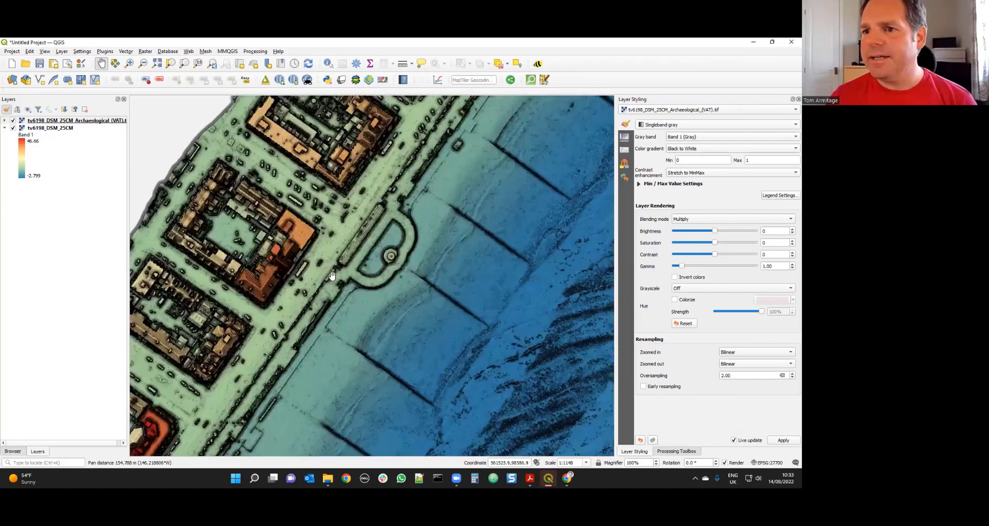
scroll(367, 235, up, 1)
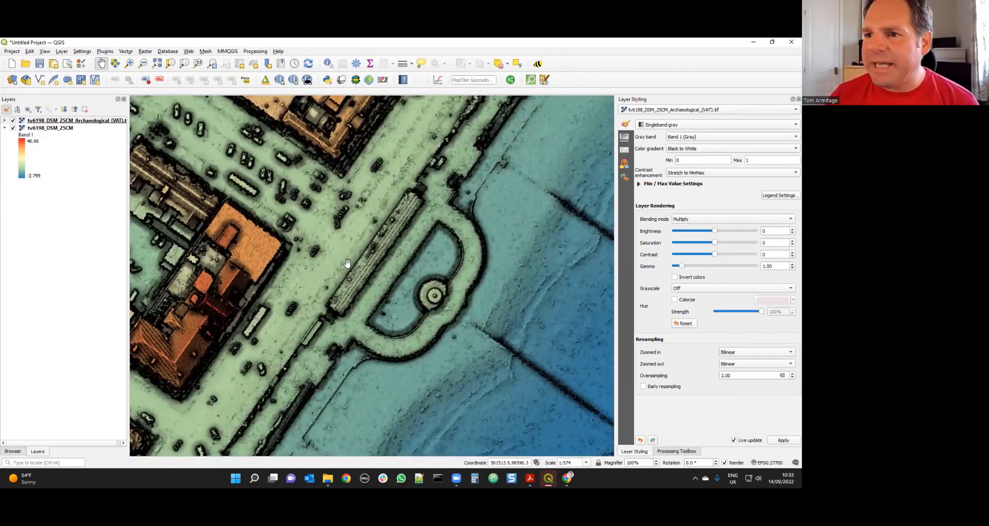
drag(318, 289, 338, 231)
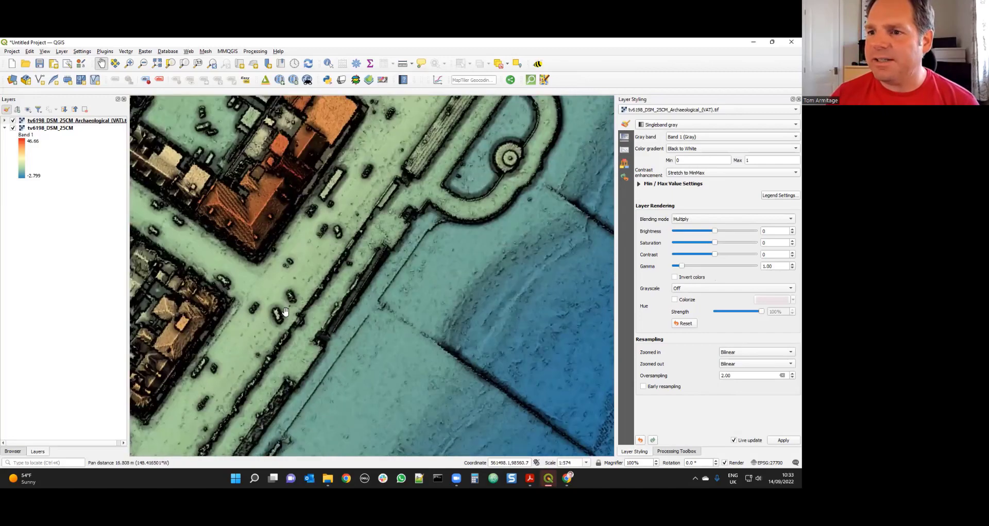
drag(214, 267, 183, 301)
drag(314, 202, 222, 354)
drag(309, 236, 202, 355)
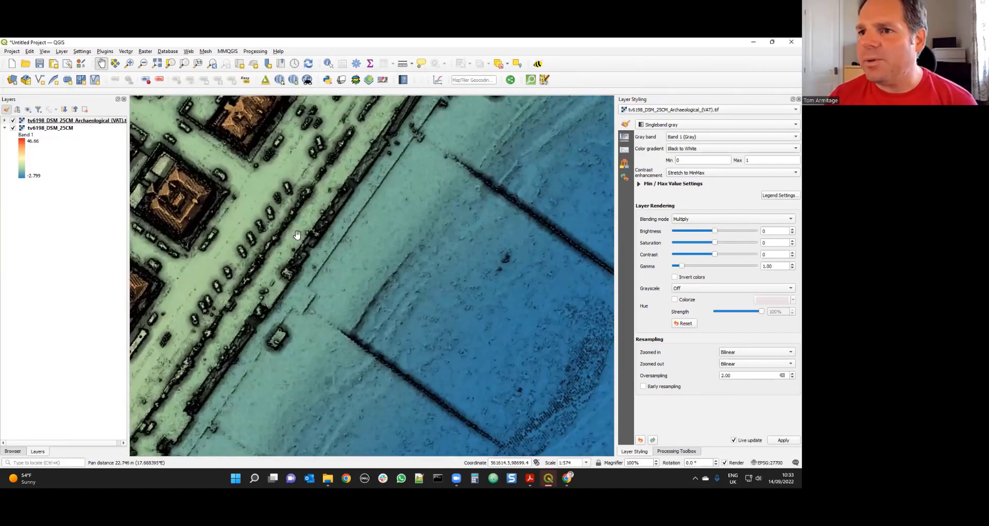
scroll(327, 210, up, 1)
drag(348, 163, 353, 215)
scroll(374, 214, down, 1)
drag(303, 339, 294, 376)
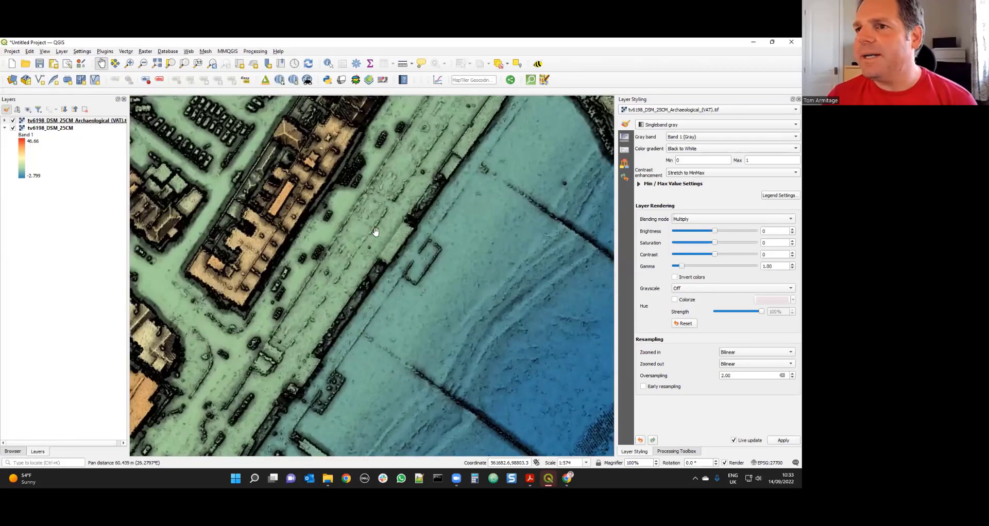
scroll(305, 314, down, 1)
drag(335, 211, 343, 232)
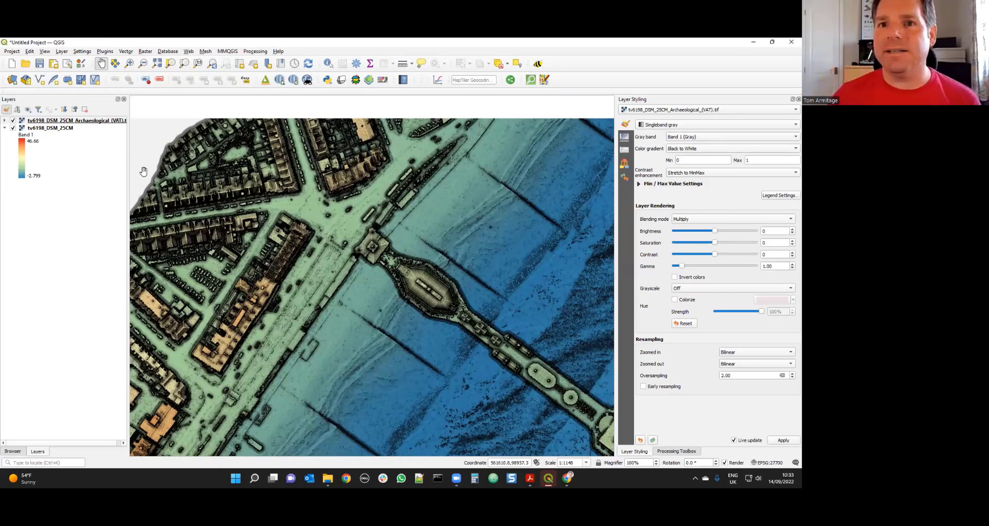
- Hide and show the Archaeological (VAT) layer again to compare the blended relief with the plain DSM colours
click(13, 122)
click(13, 121)
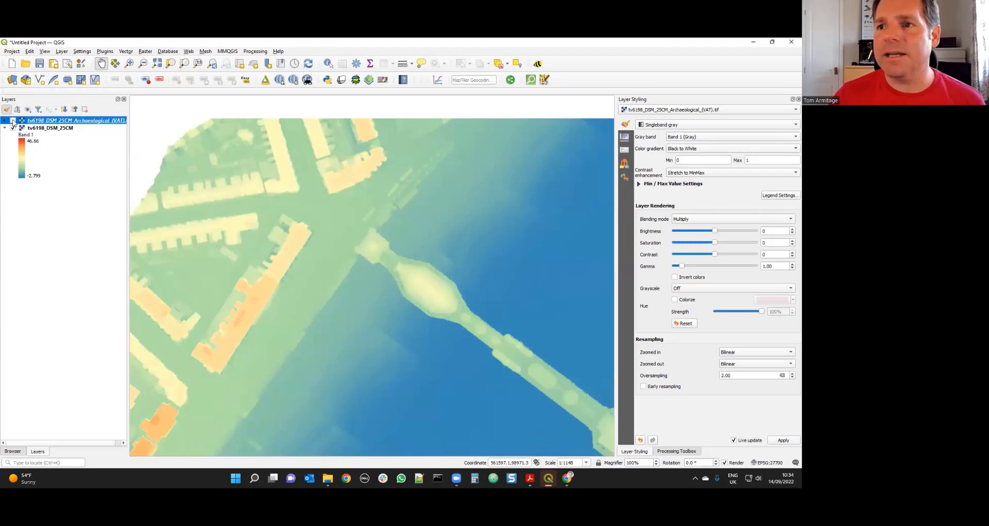
click(13, 121)
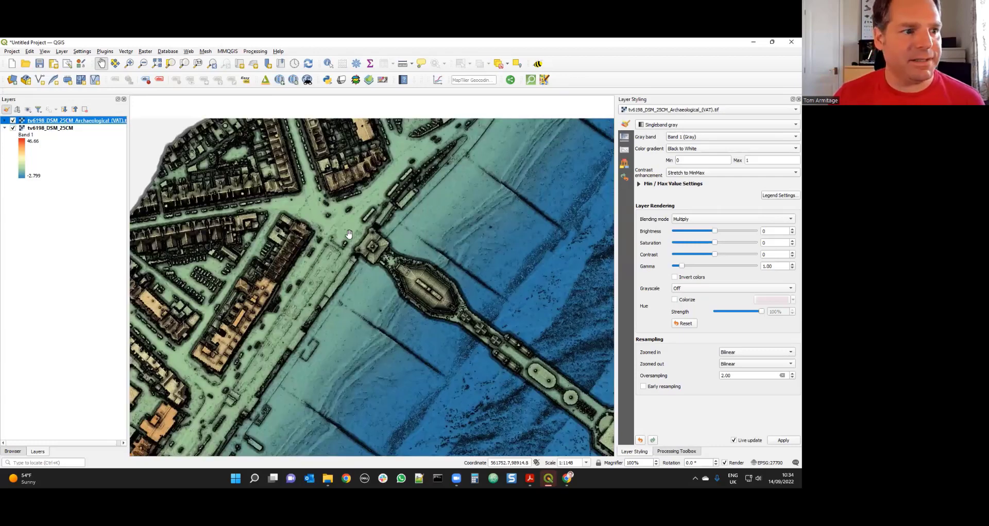
- Inspect the terraced streets near the pier and the beach groynes, continuing down the coast to the circular building
drag(260, 206, 299, 232)
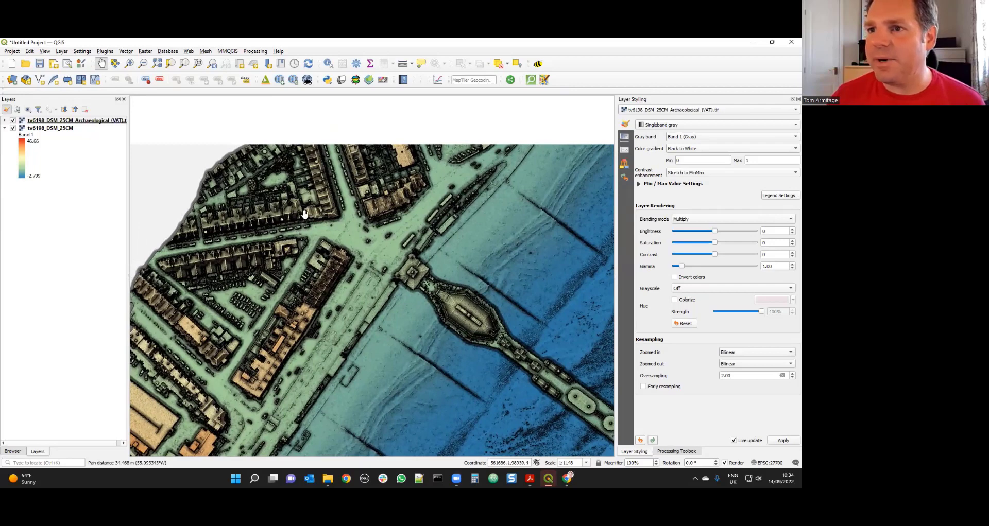
scroll(288, 215, up, 1)
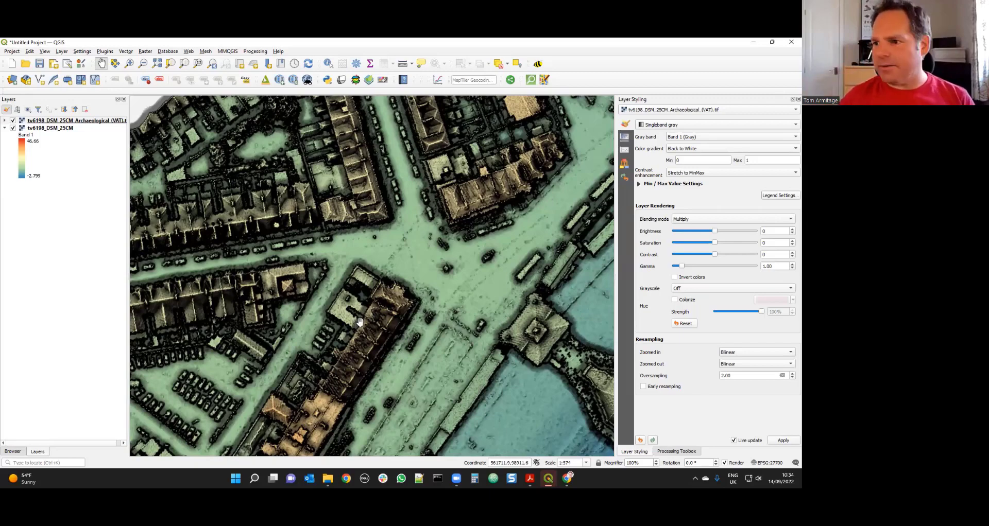
drag(412, 365, 332, 210)
drag(297, 376, 281, 209)
drag(283, 307, 332, 192)
drag(316, 305, 334, 274)
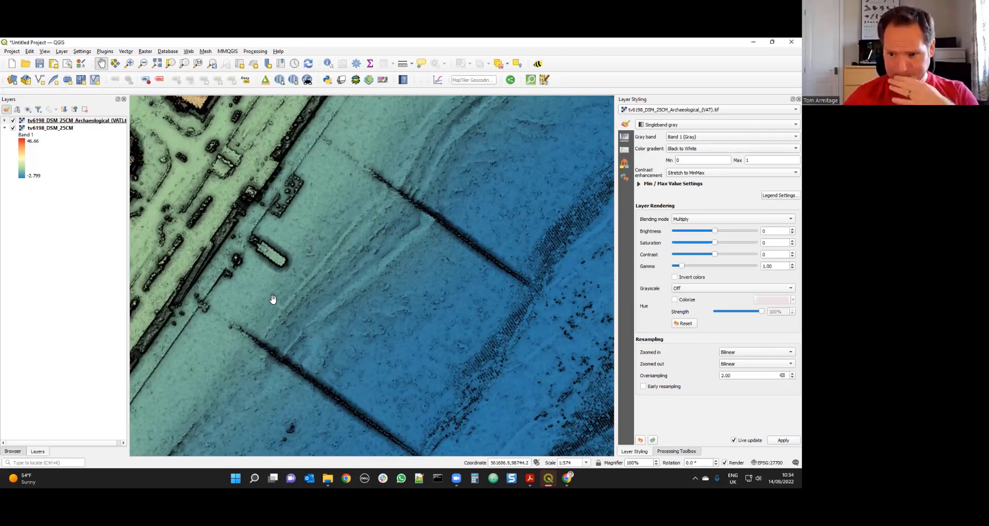
drag(246, 301, 272, 286)
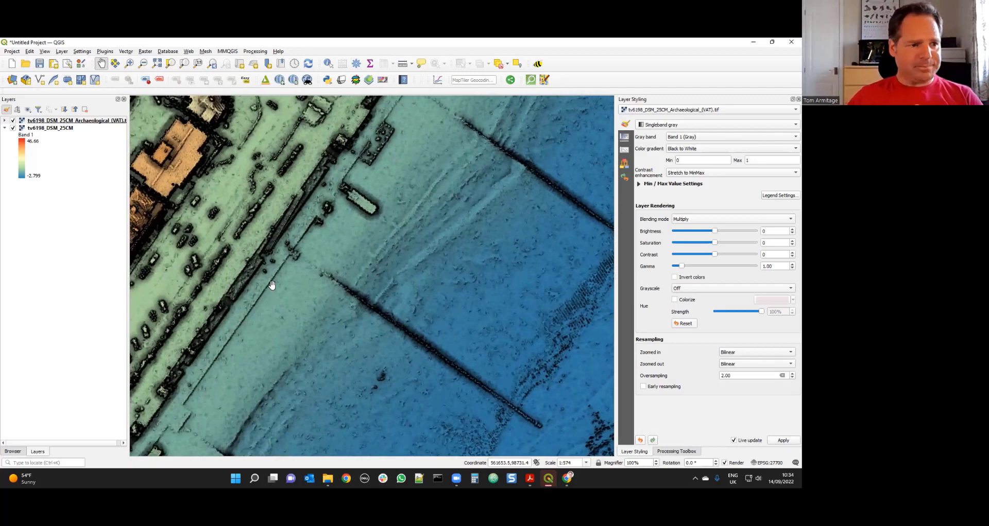
drag(237, 268, 353, 294)
scroll(329, 268, down, 1)
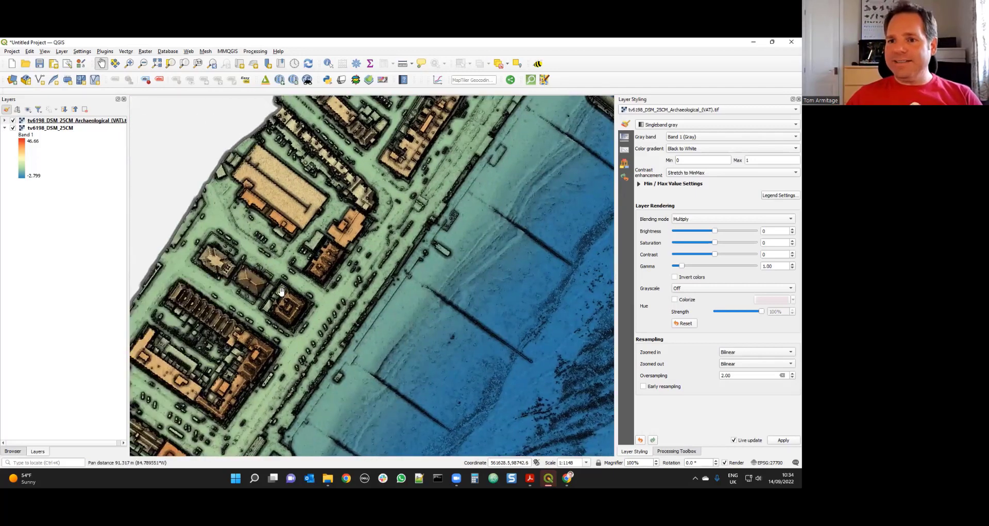
mouse_move(309, 358)
mouse_down()
mouse_move(352, 178)
mouse_move(371, 331)
mouse_move(323, 352)
mouse_up()
drag(380, 250, 292, 246)
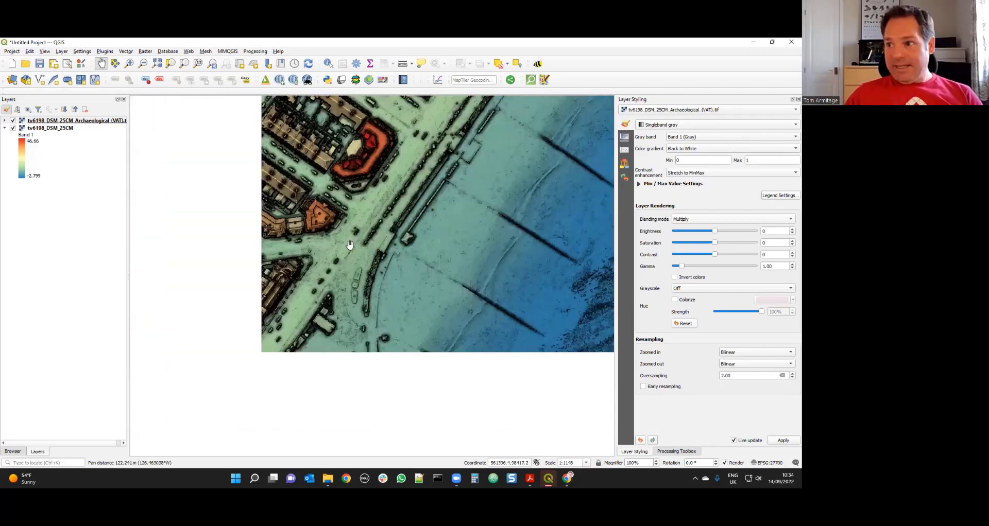
drag(288, 371, 448, 98)
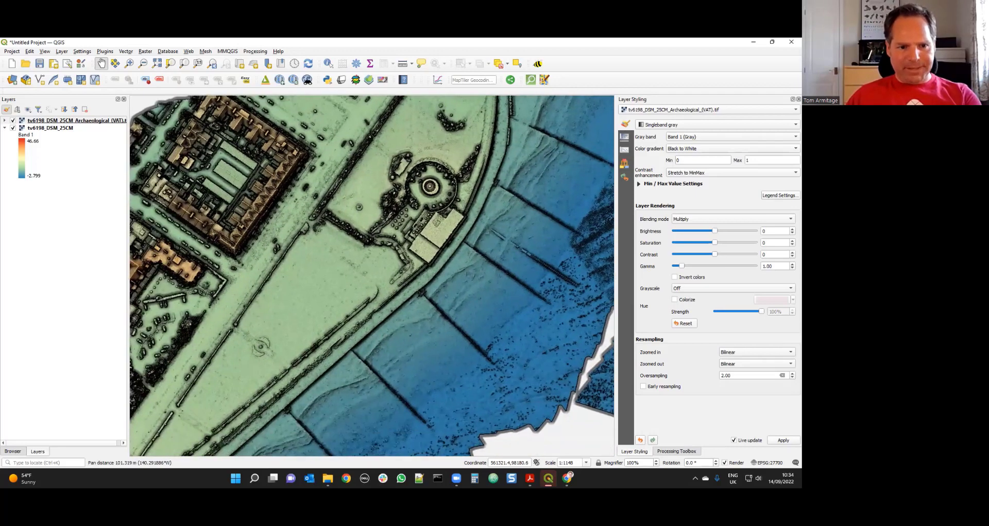
- Reopen the Relief Visualization Toolbox to review the blender settings of the Archaeological (VAT) combination, then close it
click(146, 52)
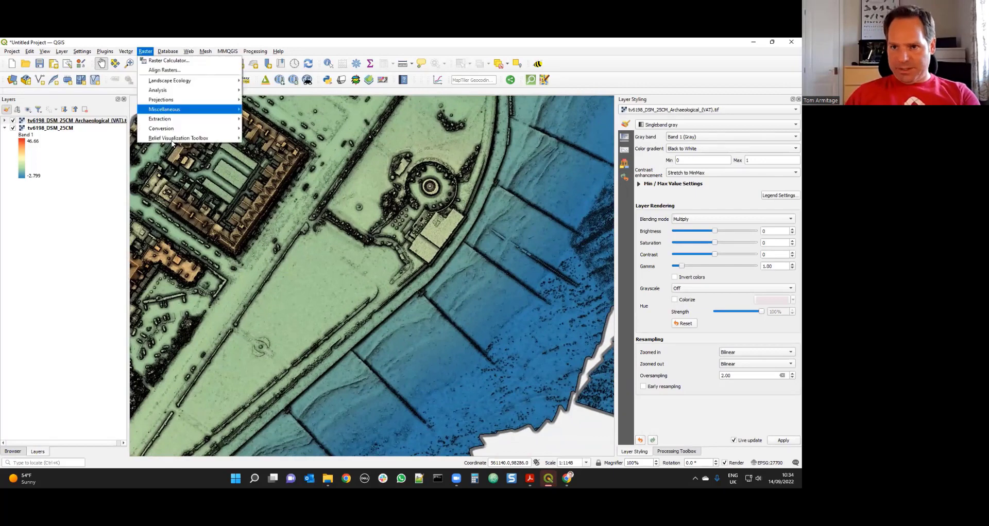
mouse_move(230, 137)
click(299, 138)
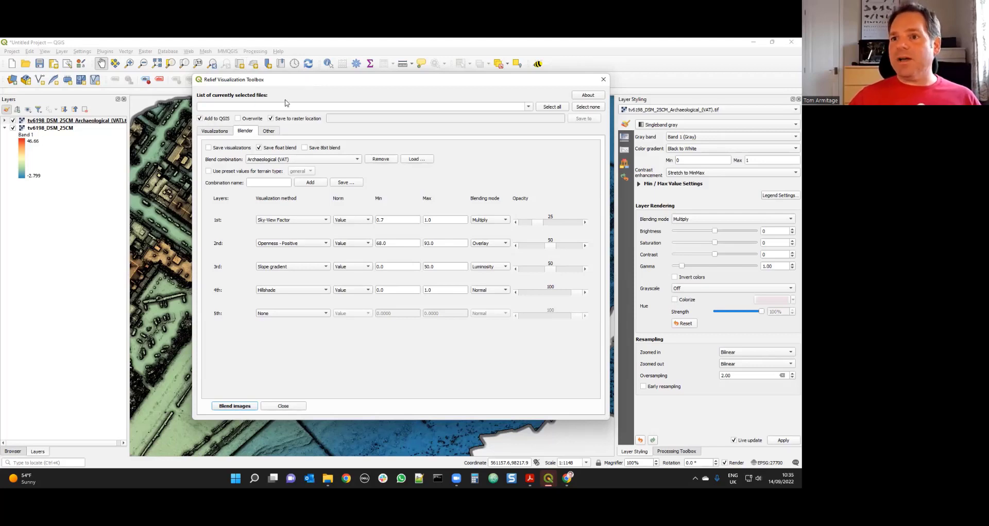
drag(305, 85, 283, 104)
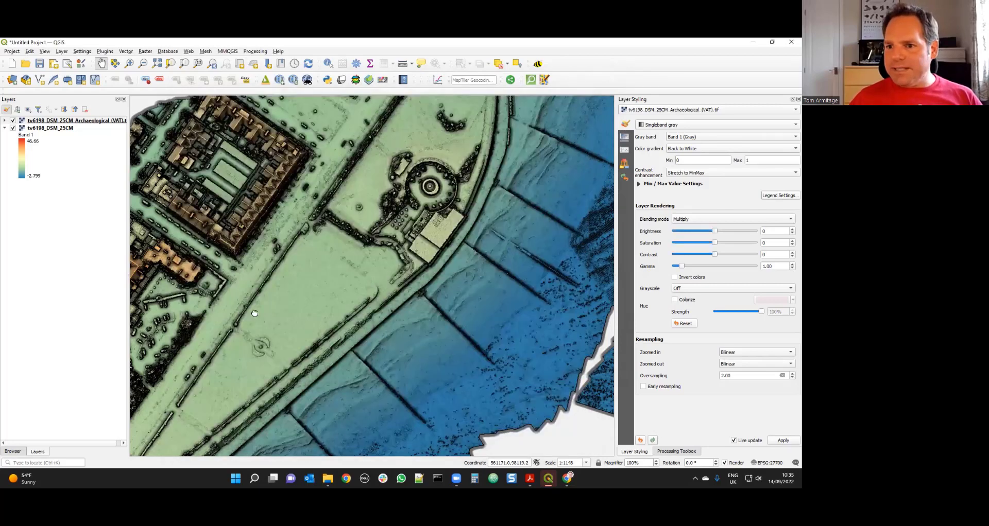
- Examine the parked cars and vegetation beside the large building, and the beach groynes near the raster's southern edge
mouse_move(221, 324)
mouse_down()
mouse_move(305, 321)
mouse_move(224, 338)
mouse_up()
scroll(305, 321, up, 2)
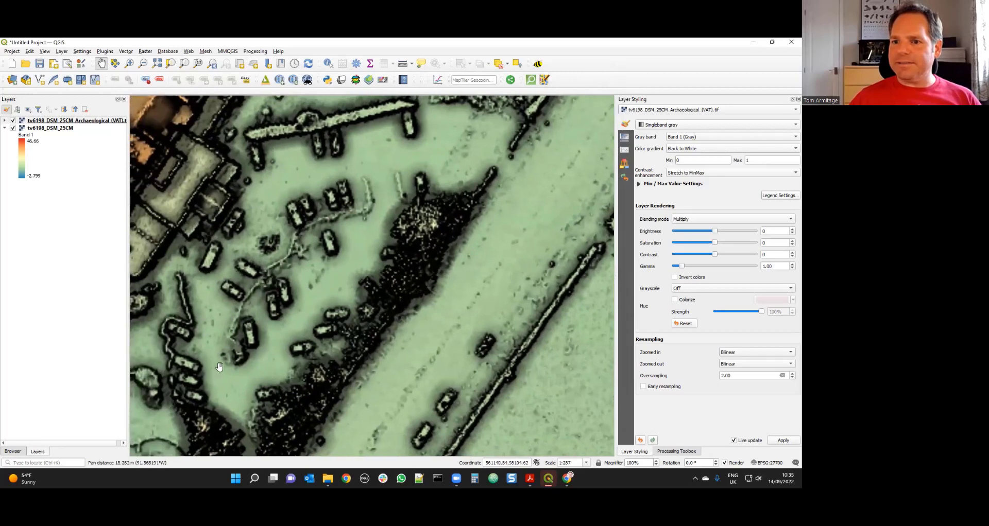
drag(308, 340, 441, 191)
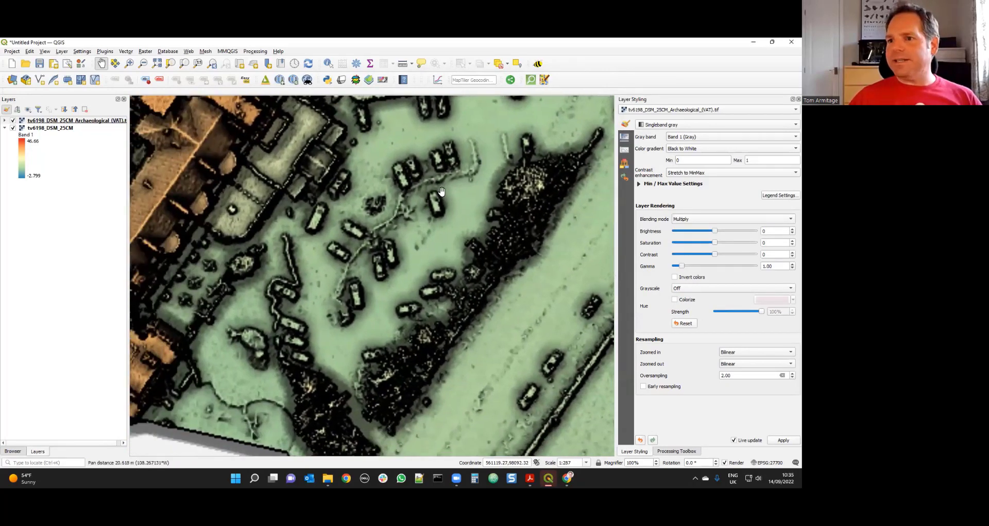
drag(357, 169, 408, 235)
scroll(360, 255, down, 1)
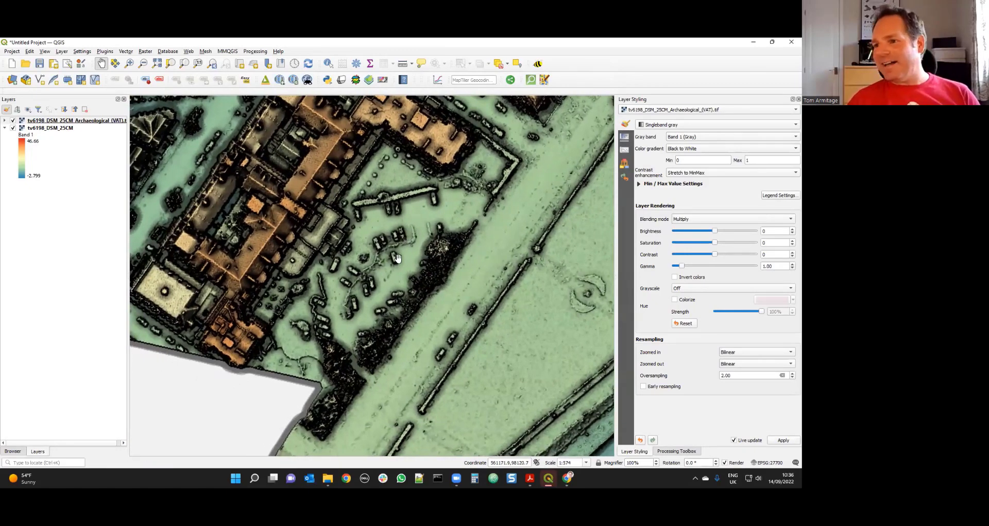
drag(474, 269, 370, 271)
drag(435, 257, 276, 386)
drag(325, 338, 242, 282)
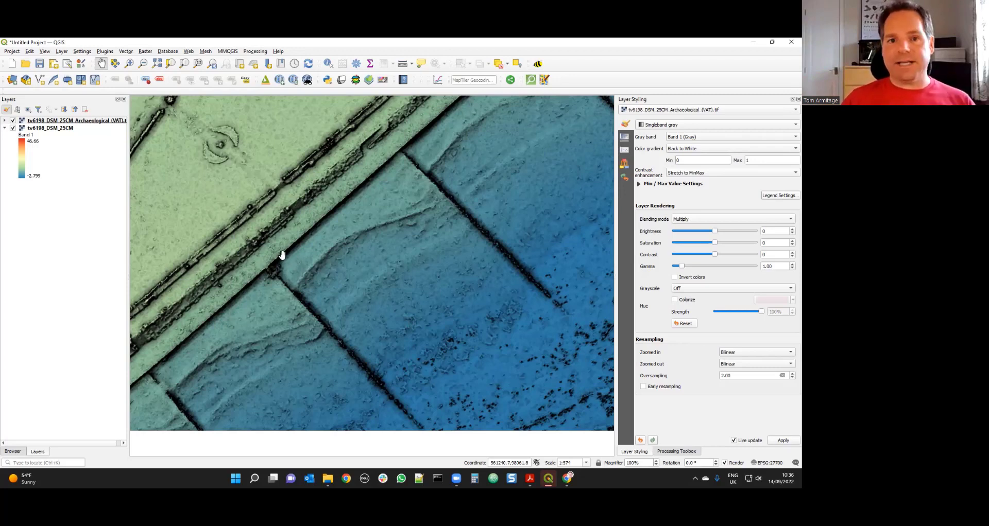
drag(268, 224, 276, 288)
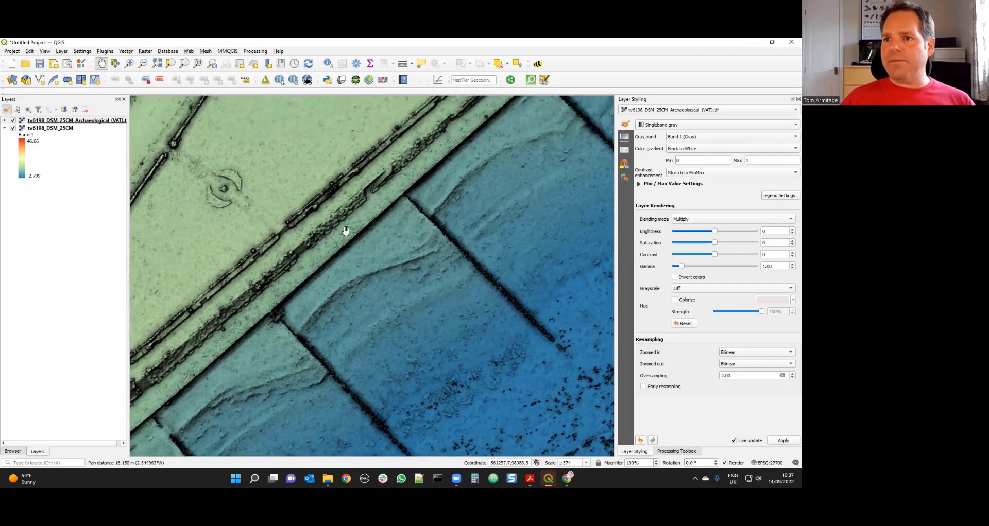
- Survey the blended relief along the coast from the green by the circular building up to the full length of the pier
scroll(335, 276, down, 1)
drag(396, 136, 390, 232)
drag(329, 214, 320, 282)
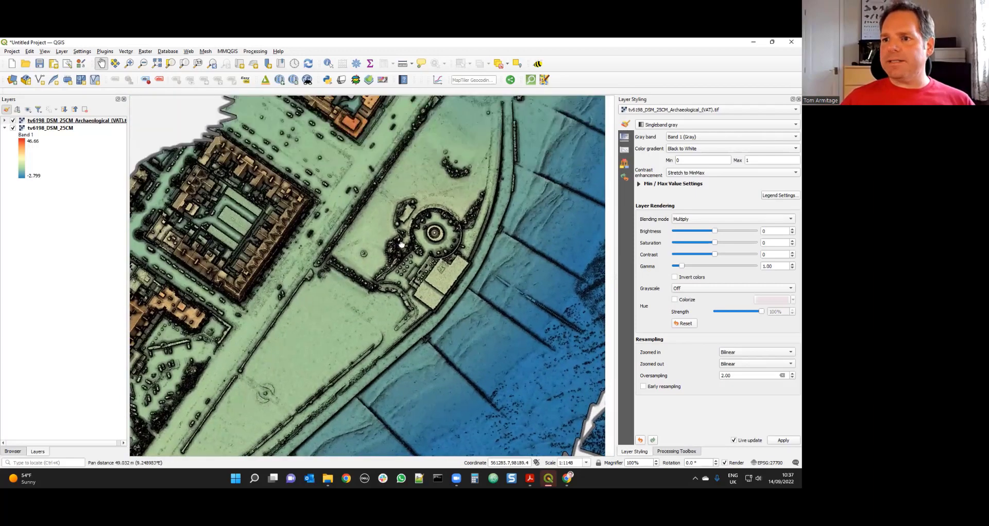
drag(407, 273, 333, 248)
drag(494, 147, 503, 230)
drag(391, 214, 287, 354)
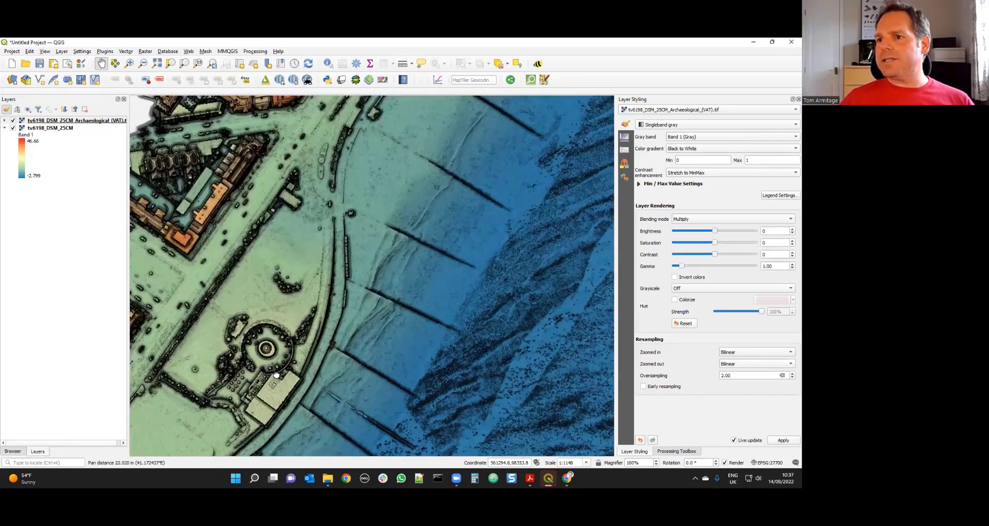
drag(415, 245, 279, 421)
drag(473, 158, 360, 310)
drag(454, 177, 343, 316)
drag(524, 252, 389, 313)
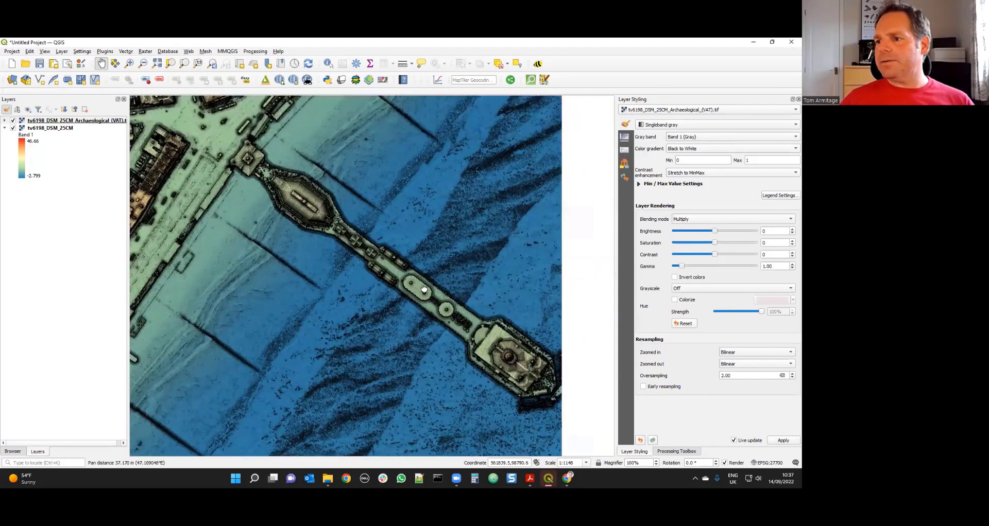
drag(456, 294, 428, 289)
drag(295, 302, 381, 292)
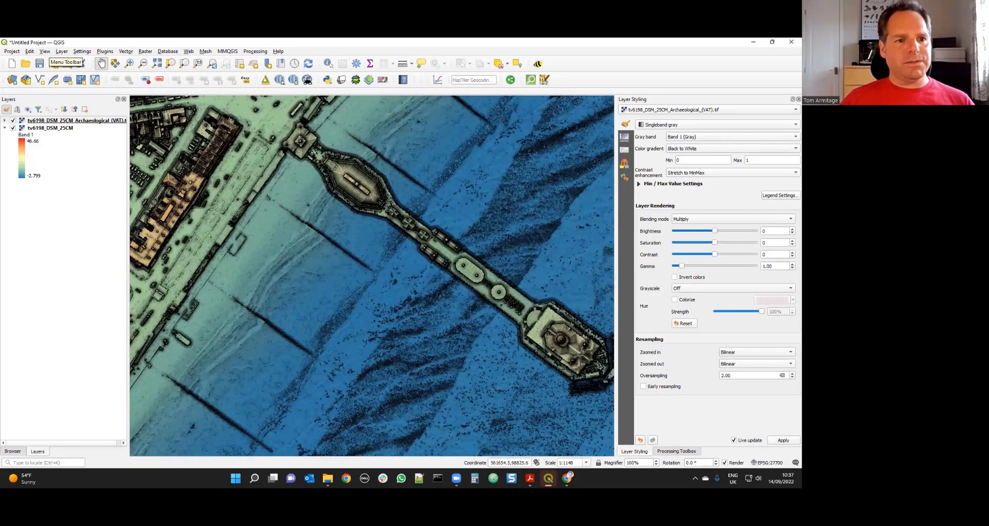
- Open a new 3D map view, widen and heighten its window, and place it over the main map
click(45, 52)
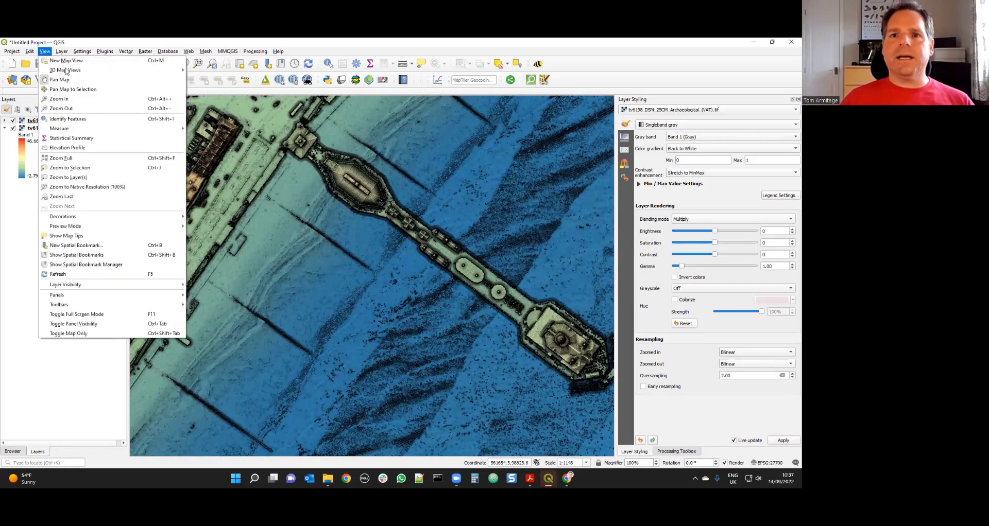
mouse_move(67, 71)
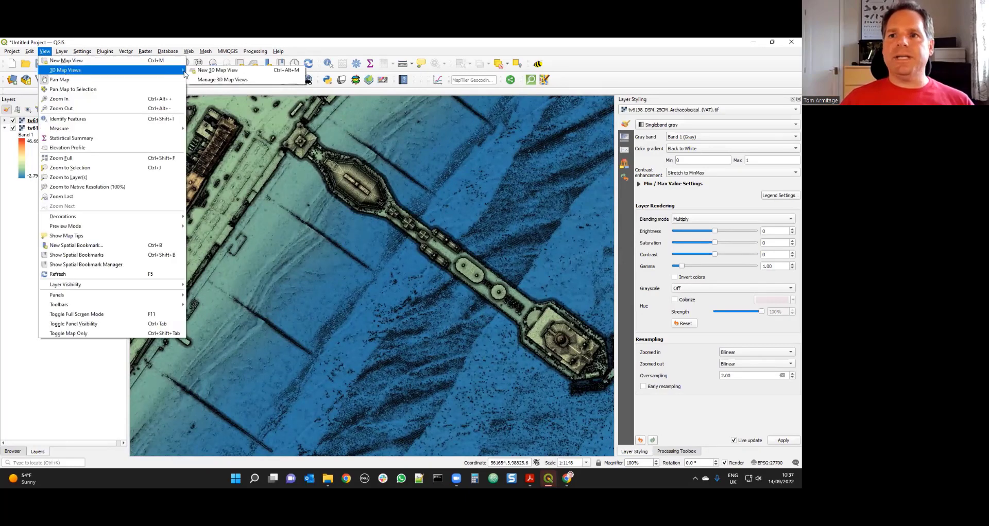
click(238, 74)
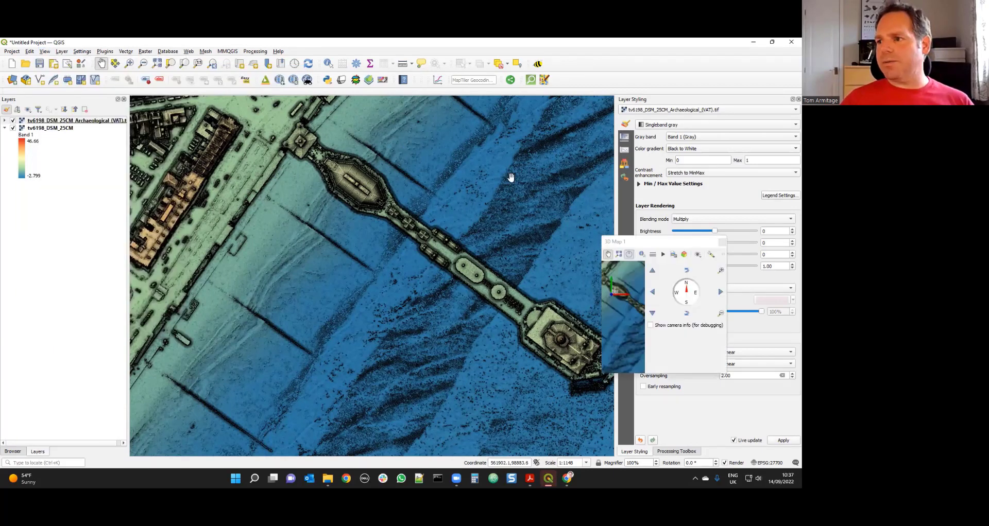
drag(652, 244, 309, 172)
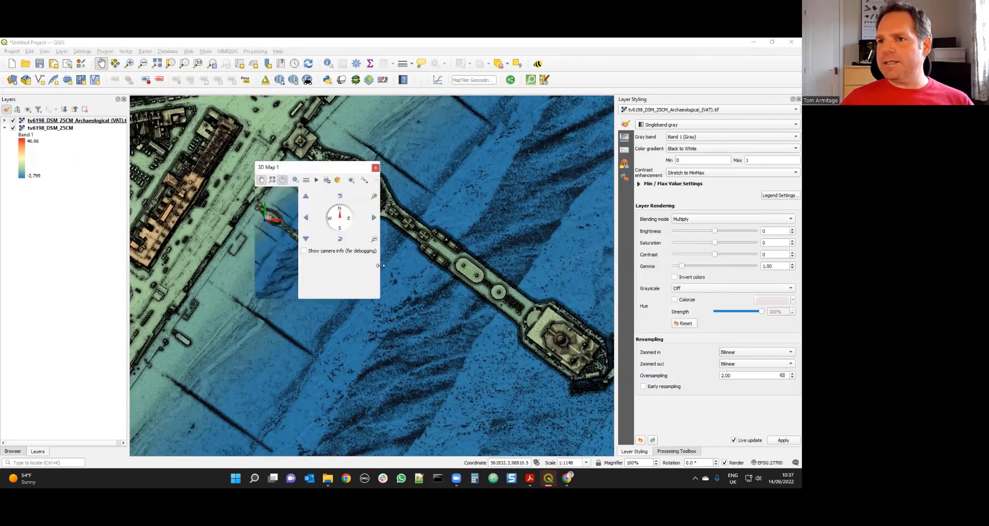
drag(380, 266, 496, 265)
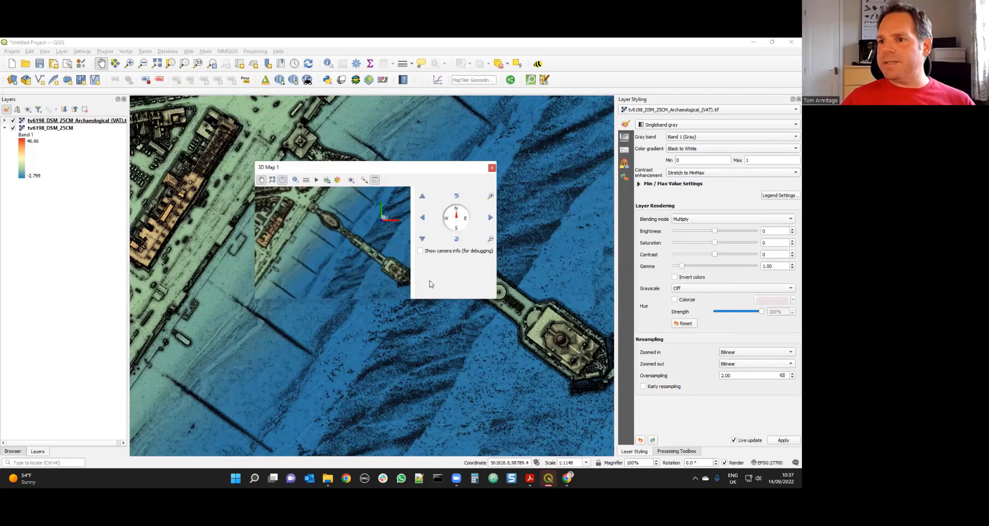
drag(434, 299, 434, 324)
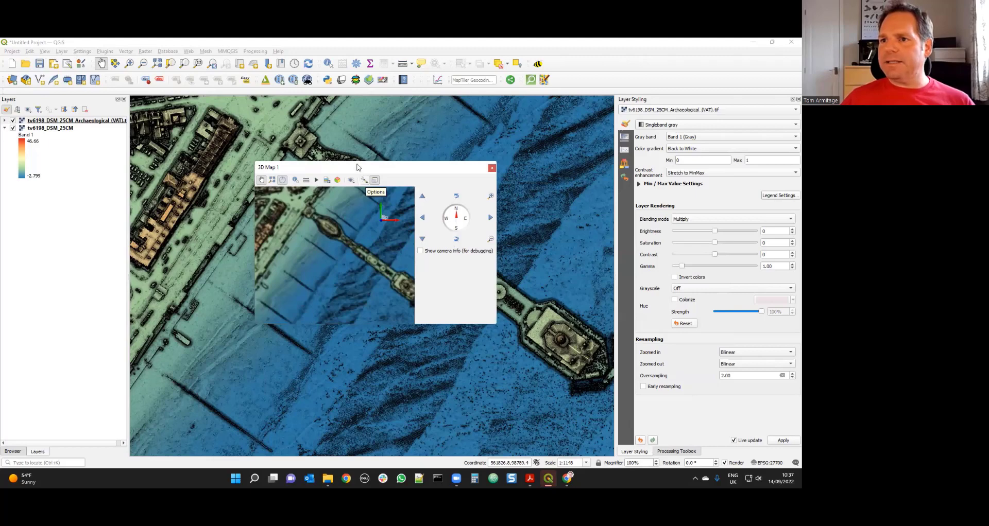
drag(356, 167, 297, 141)
- Configure the 3D terrain as DEM (Raster Layer) using tv6198_DSM_25CM for elevation, with a tile resolution of 1024 px
click(306, 153)
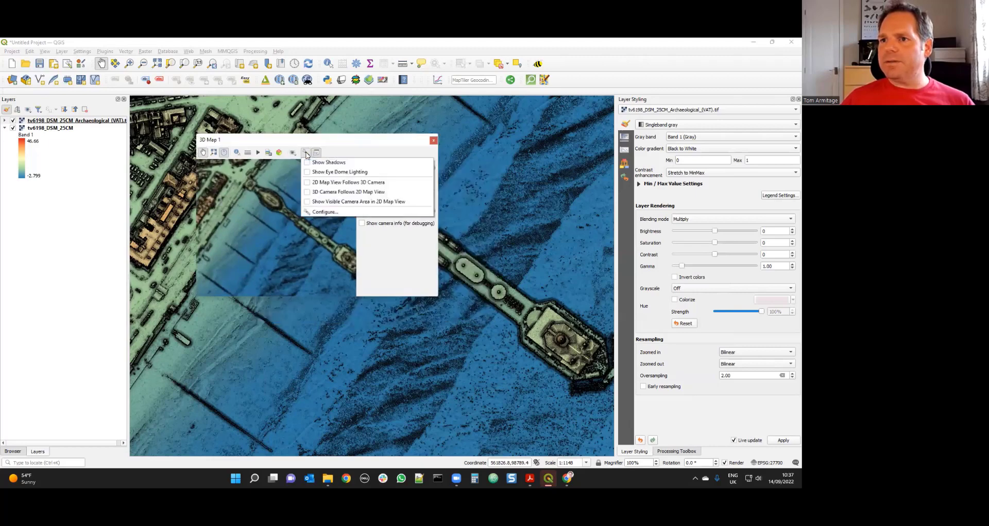
click(330, 213)
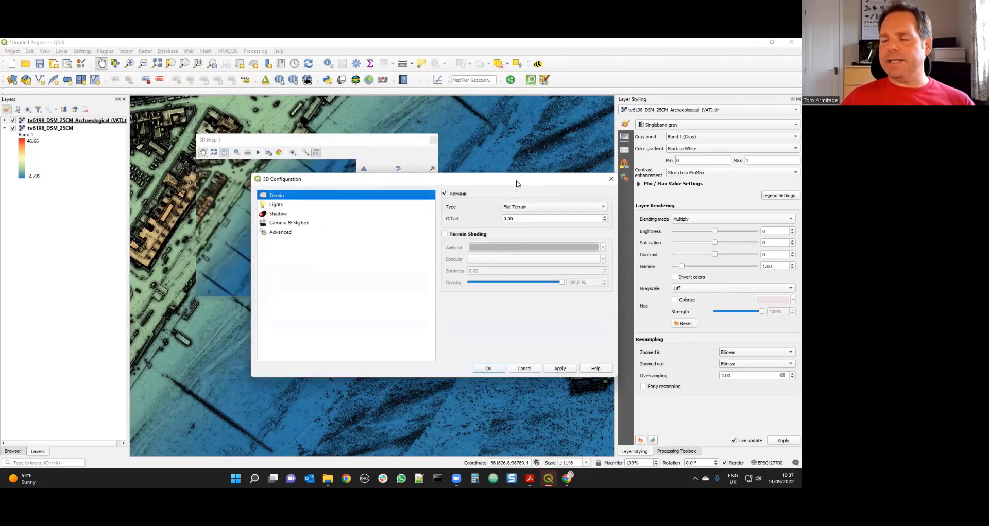
drag(518, 181, 430, 175)
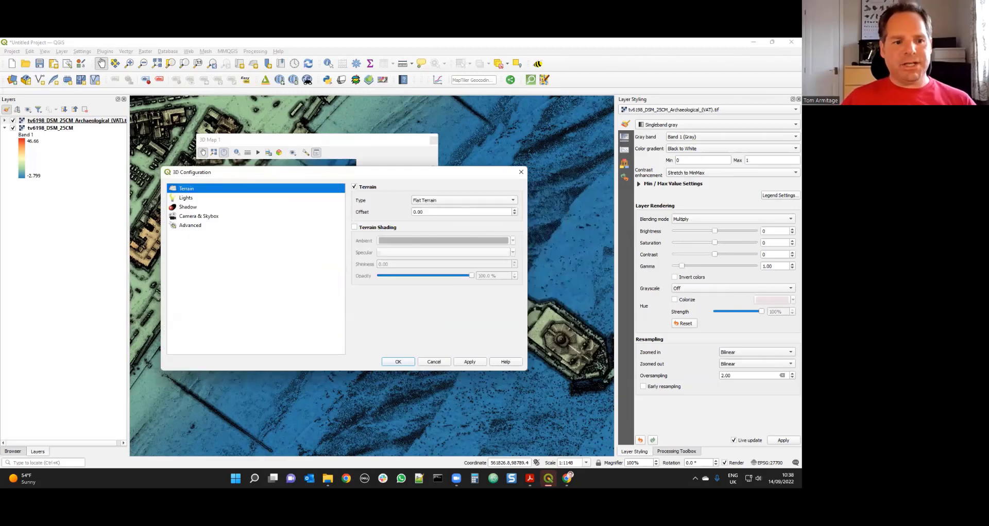
click(458, 200)
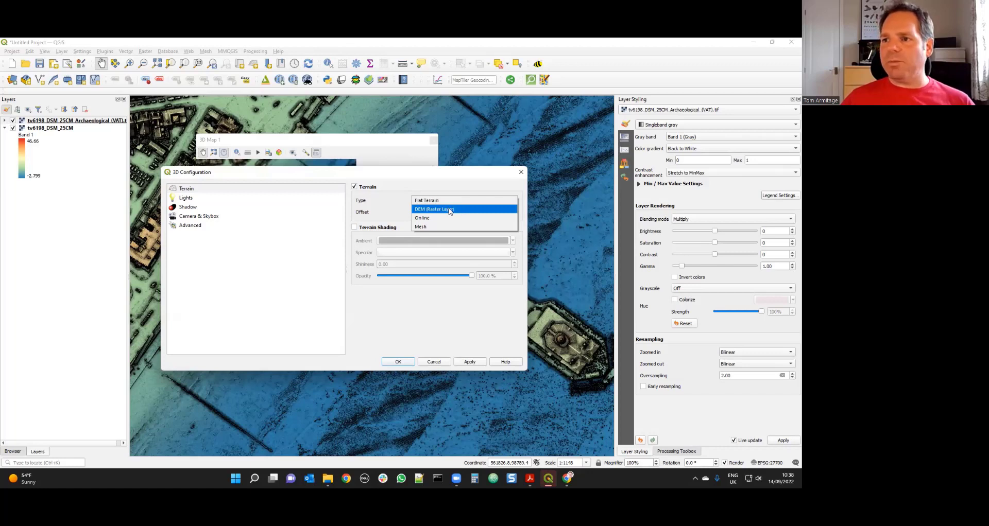
click(451, 210)
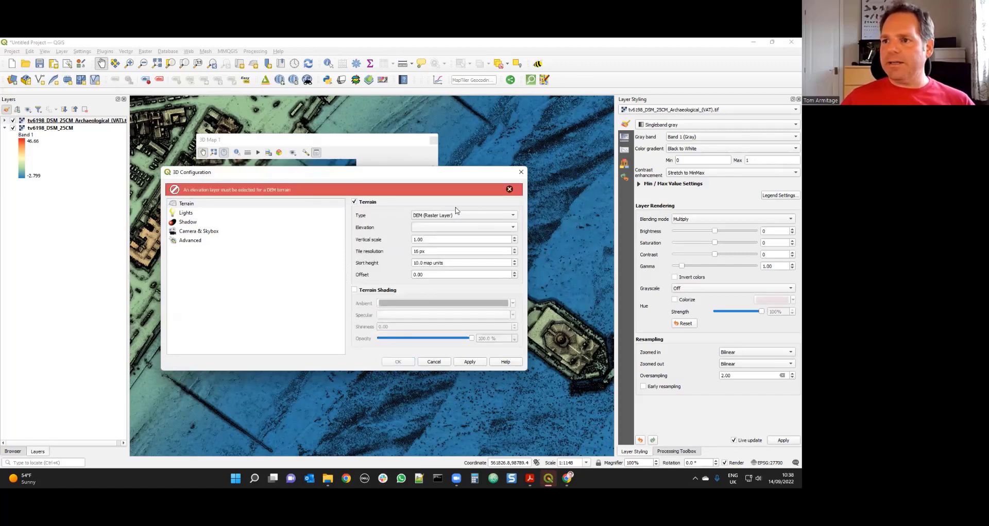
click(487, 228)
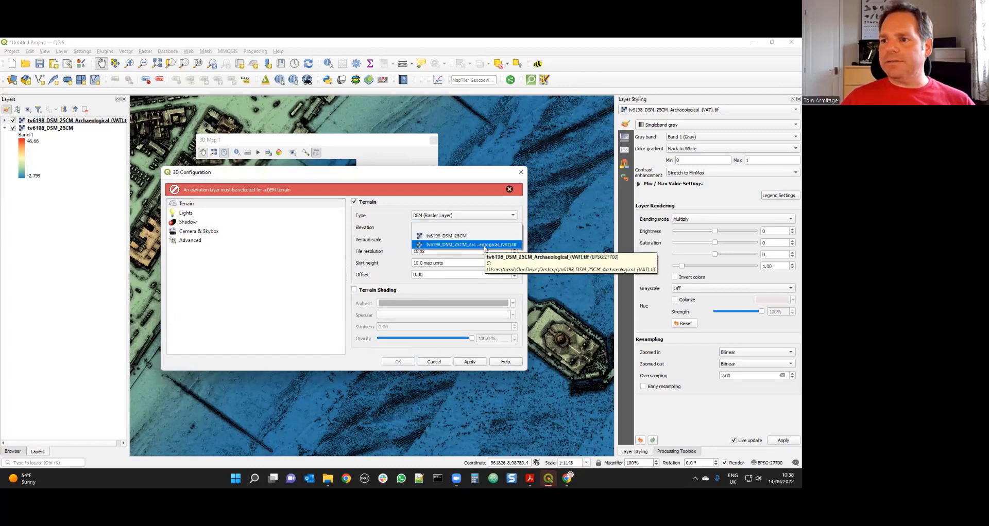
click(486, 235)
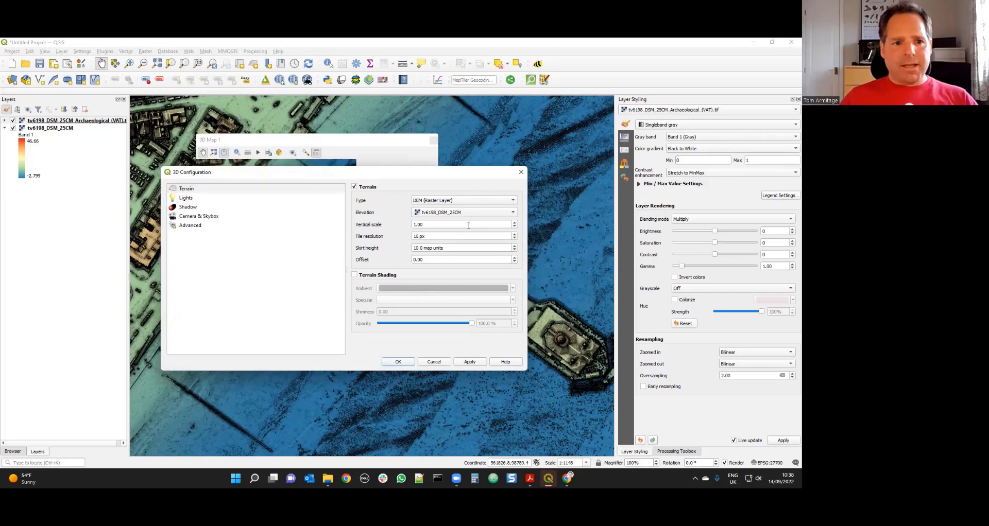
click(418, 236)
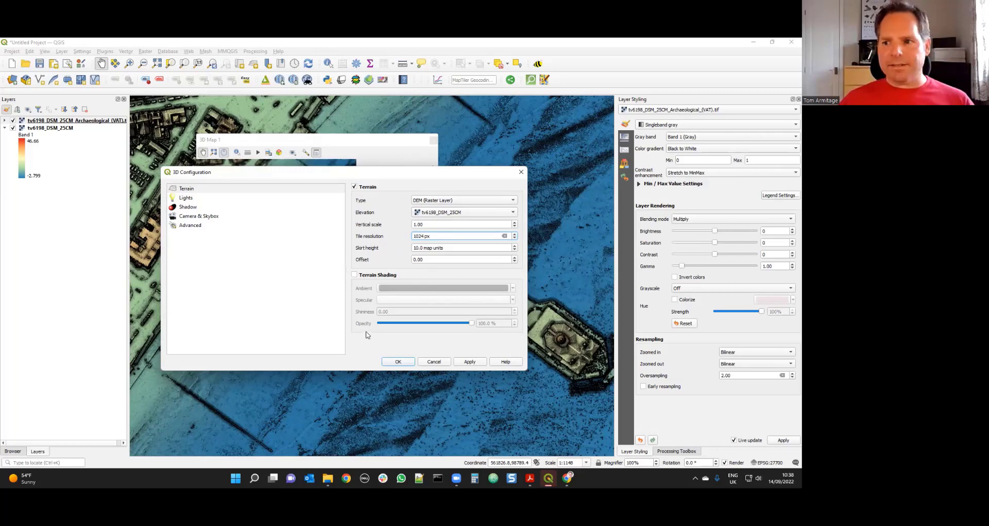
click(405, 362)
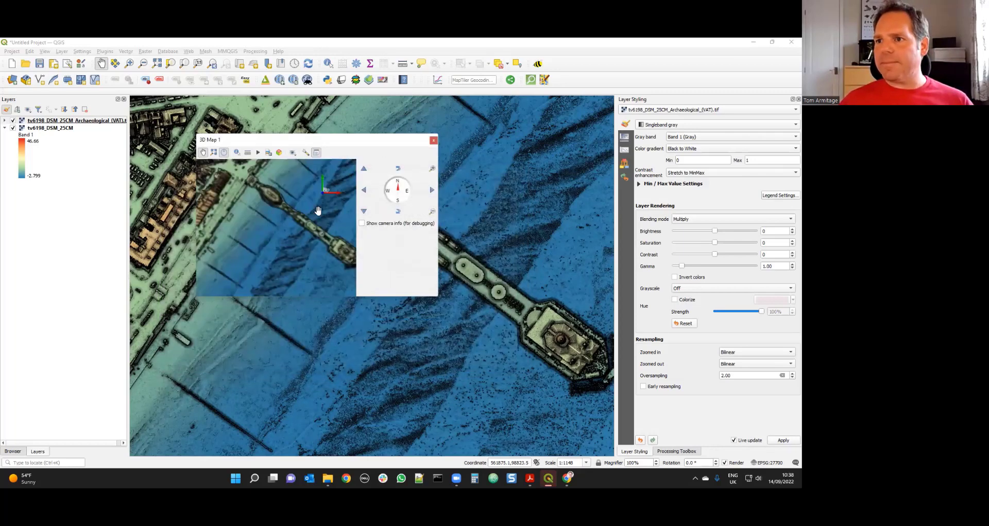
- Tilt the 3D view to an oblique angle and examine the pier in relief from close range
click(400, 213)
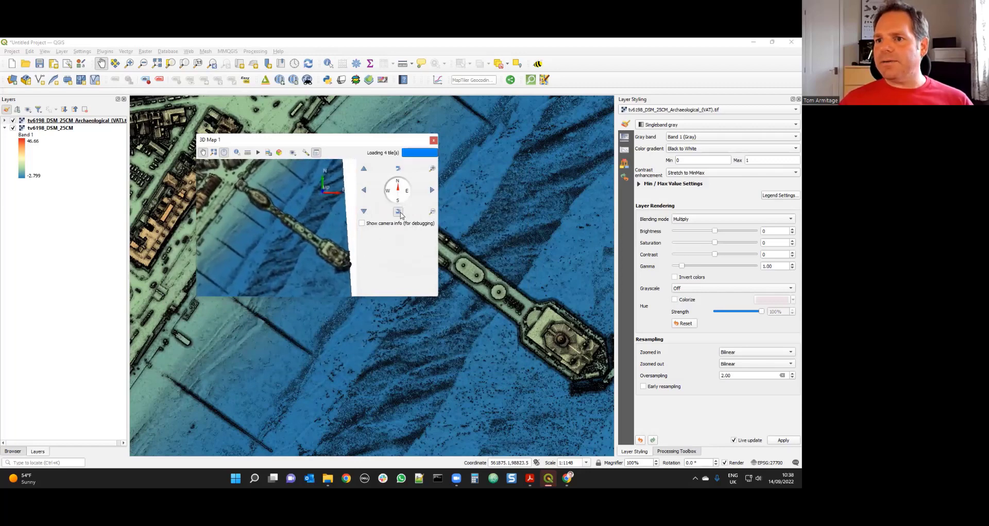
click(400, 214)
click(400, 213)
click(400, 213)
click(400, 213)
click(400, 213)
click(400, 213)
click(400, 213)
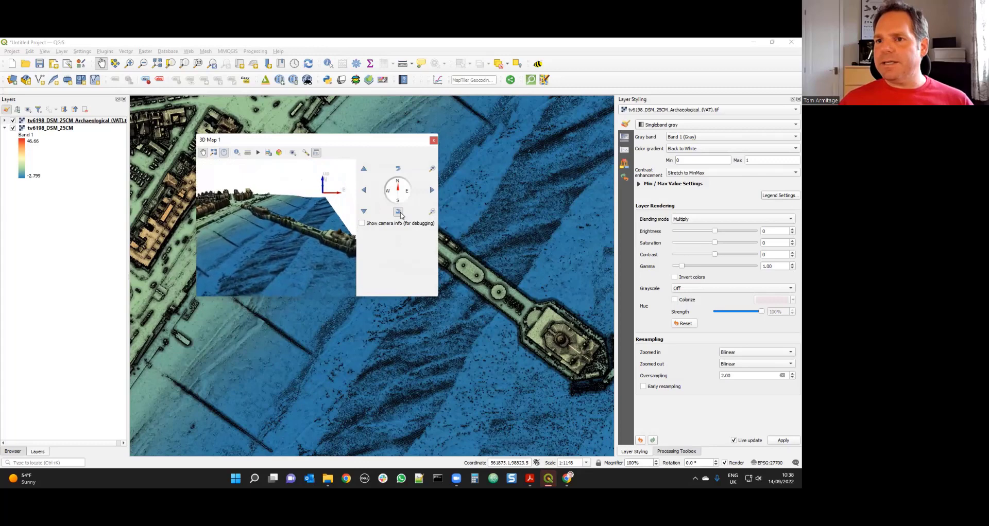
drag(256, 219, 354, 216)
click(398, 168)
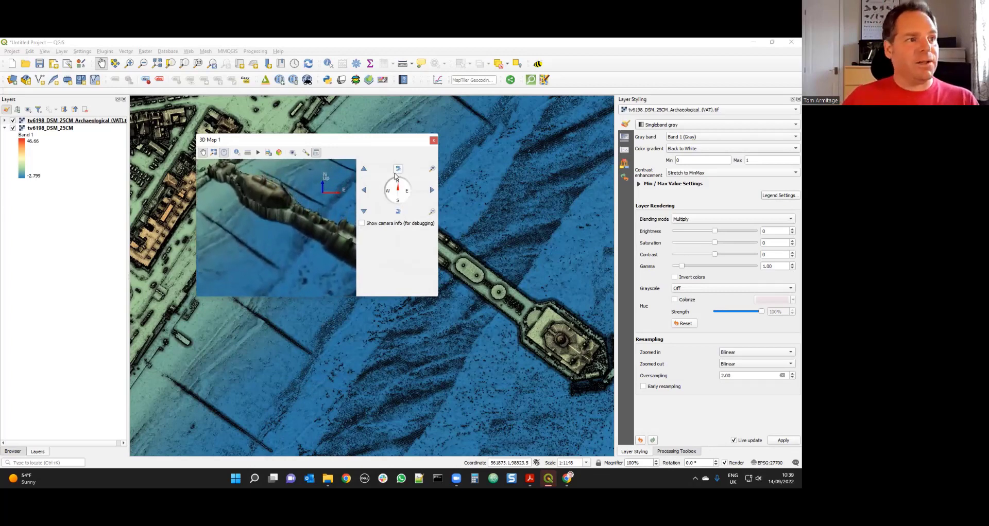
- Examine the seafront building blocks and the promenade in the 3D view from several oblique angles
drag(293, 241, 282, 272)
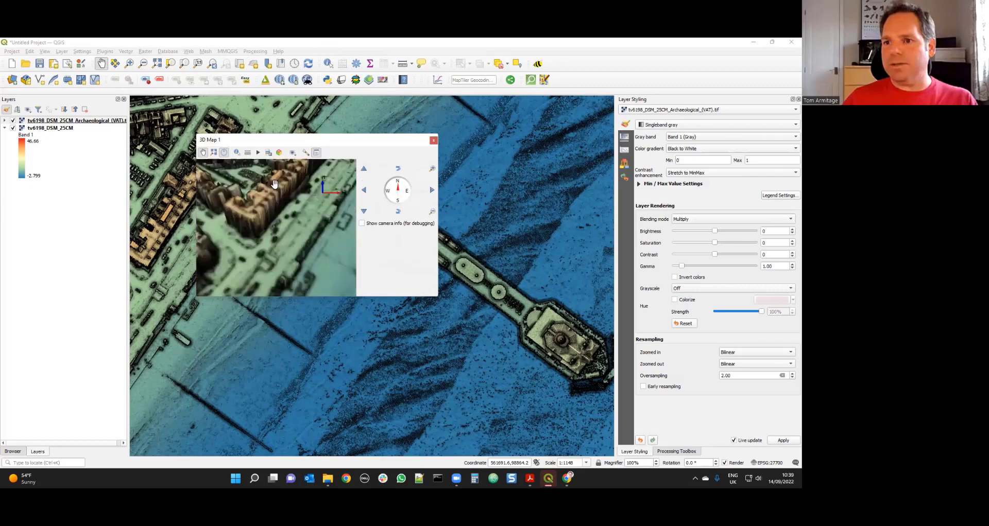
click(398, 211)
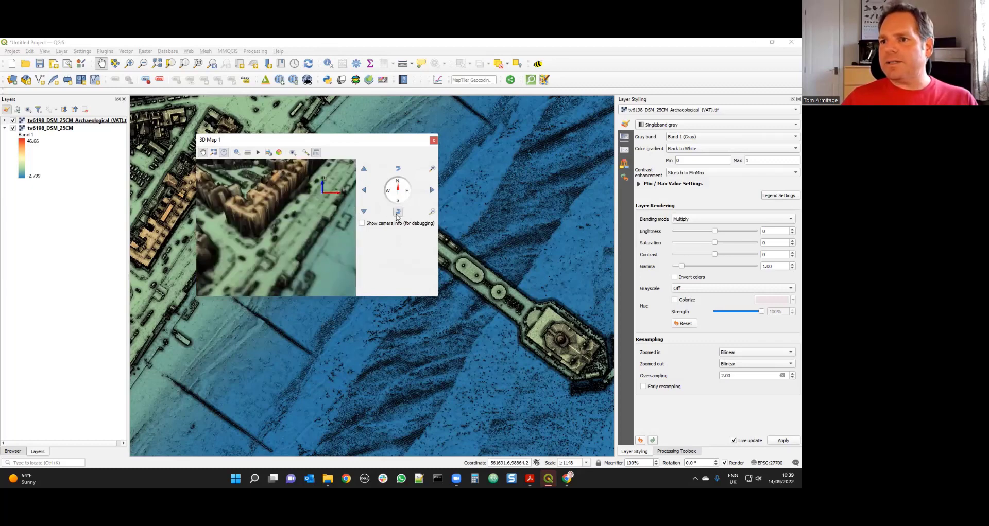
click(363, 190)
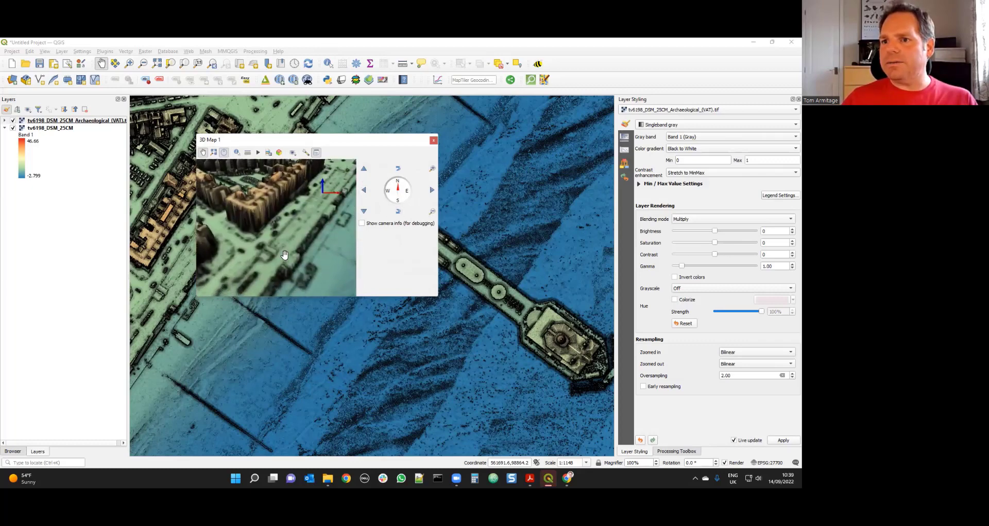
drag(284, 254, 278, 232)
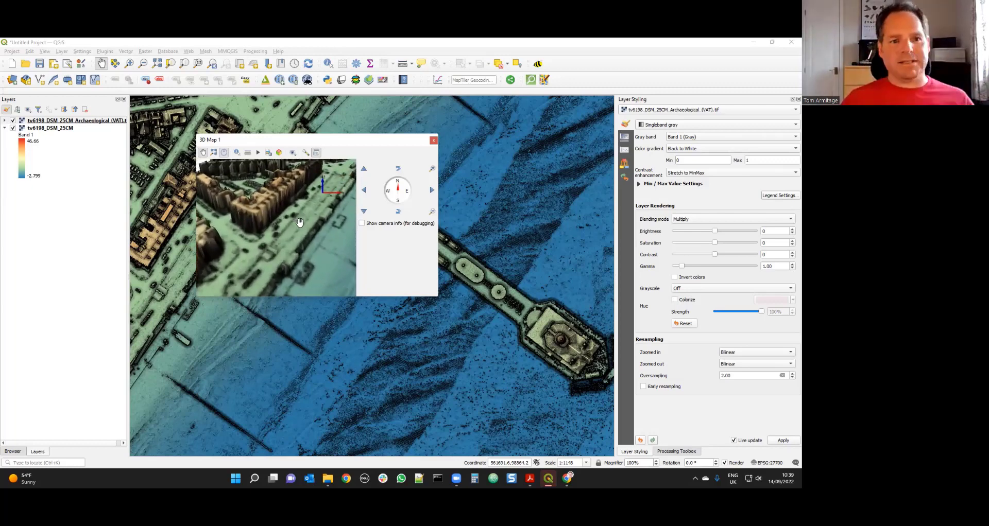
drag(262, 238, 288, 177)
drag(261, 258, 390, 233)
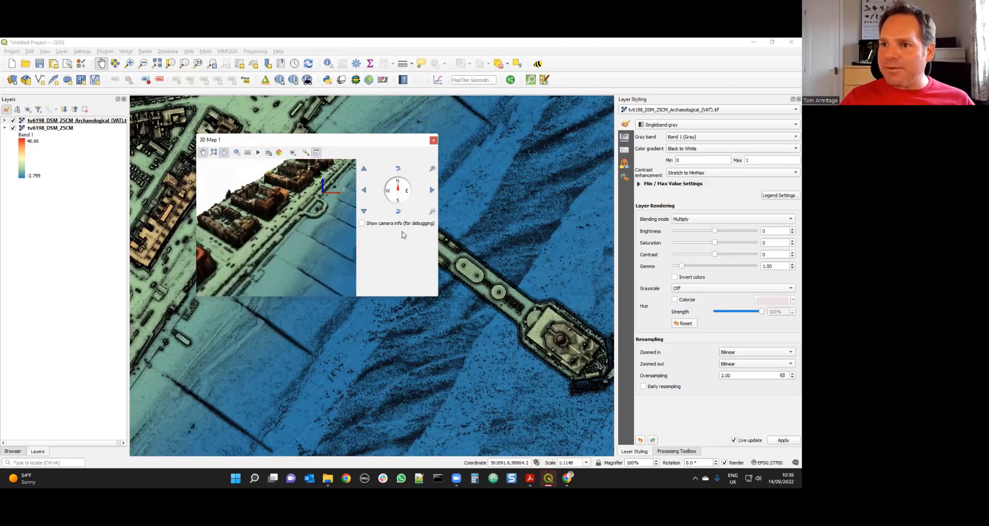
click(399, 212)
click(399, 170)
click(400, 170)
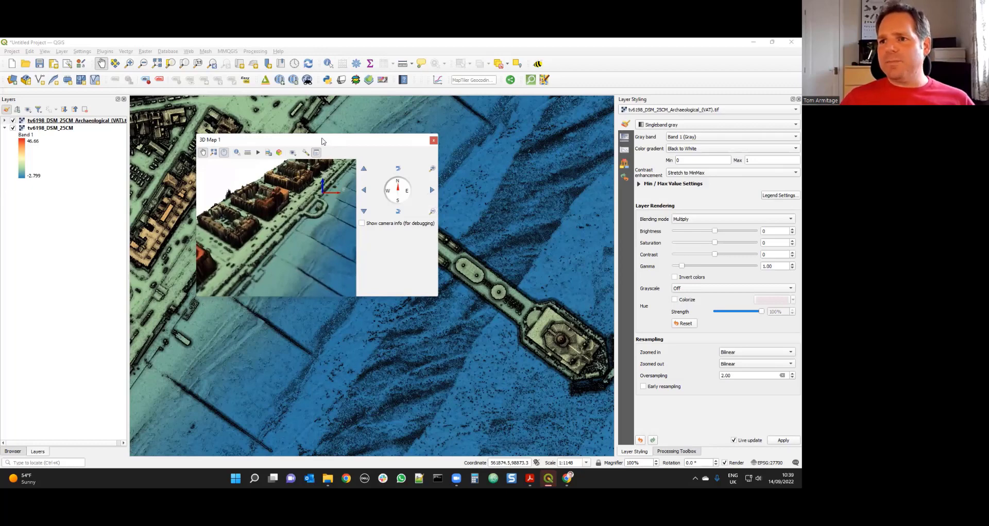
- Enlarge the 3D map window and examine the pier's seaward end at the edge of the raster
drag(322, 141, 307, 155)
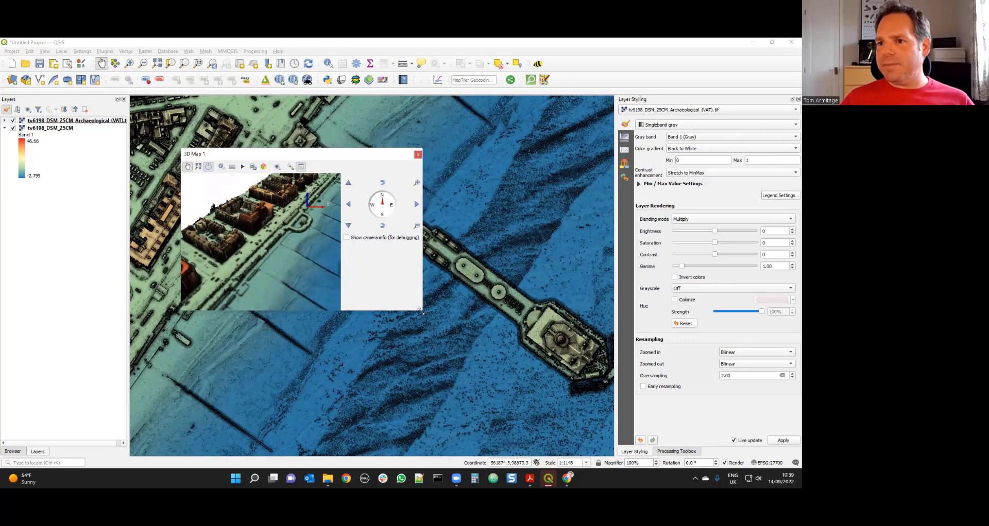
drag(420, 311, 573, 427)
drag(384, 273, 407, 241)
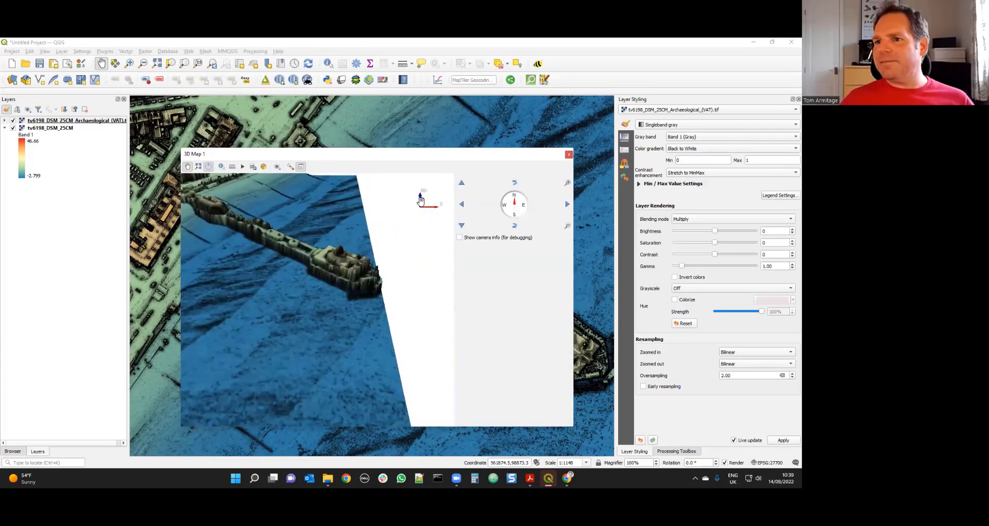
click(567, 205)
click(461, 202)
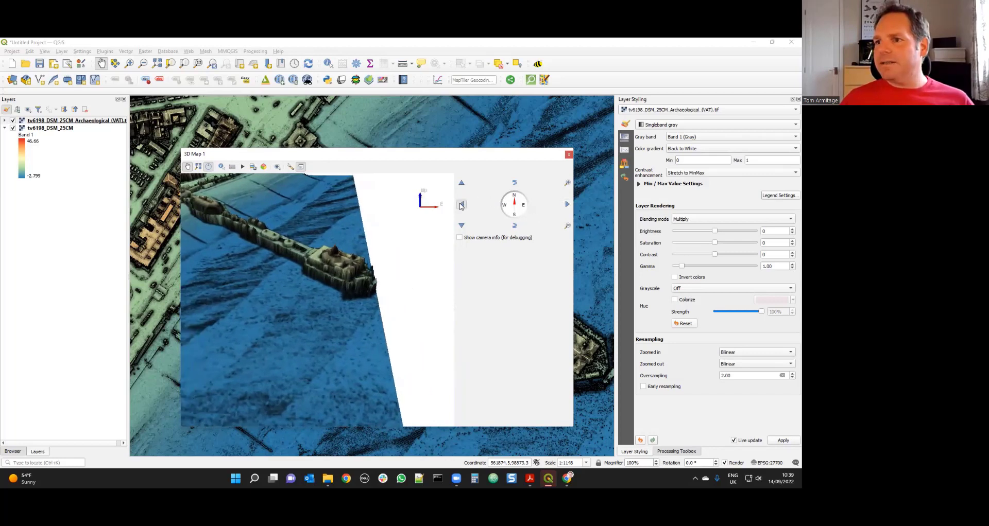
click(462, 184)
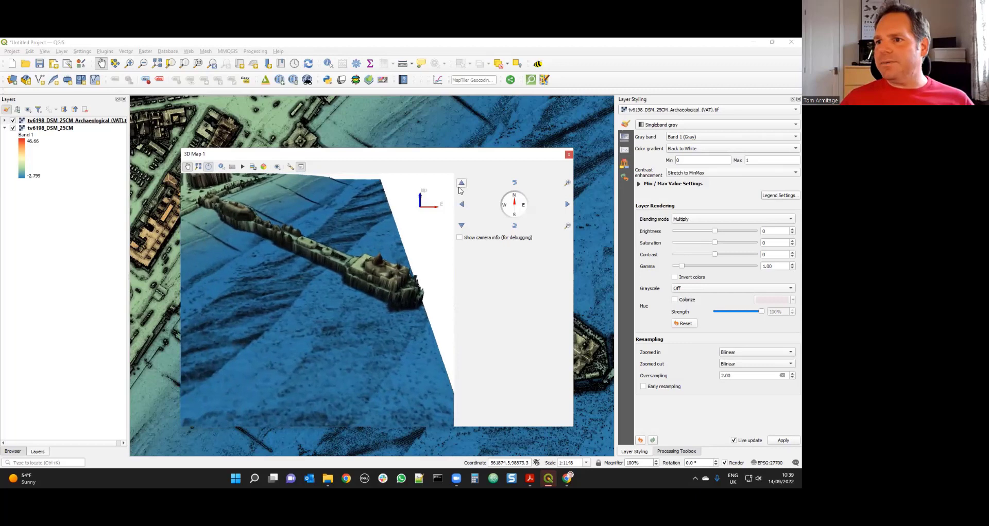
click(462, 226)
click(462, 226)
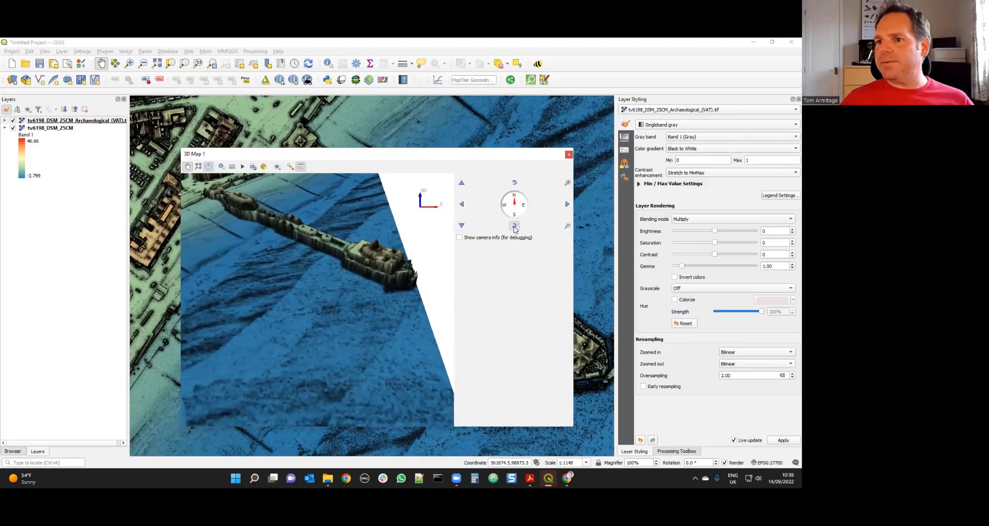
click(514, 227)
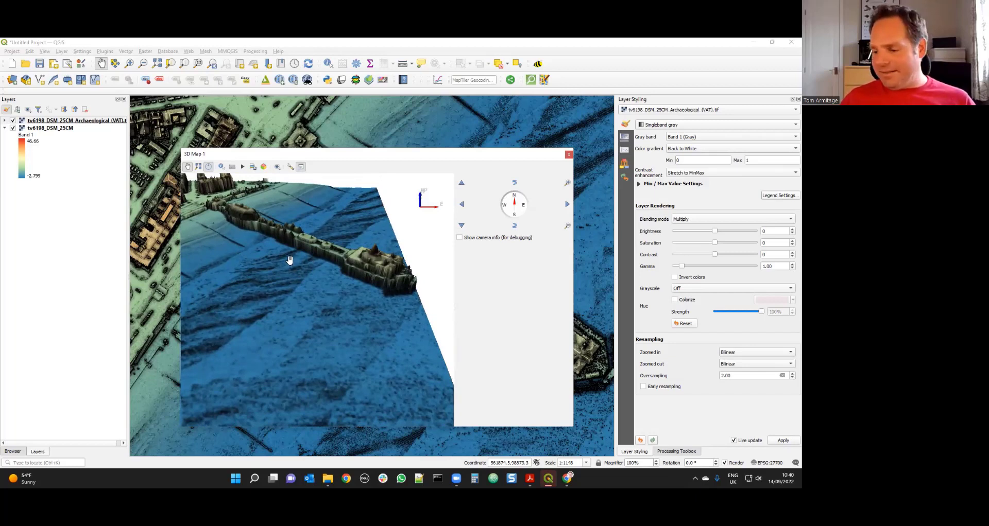
- View the pier in 3D from the seaward side and along its deck, and dock the 3D map above the main map
drag(286, 281, 334, 270)
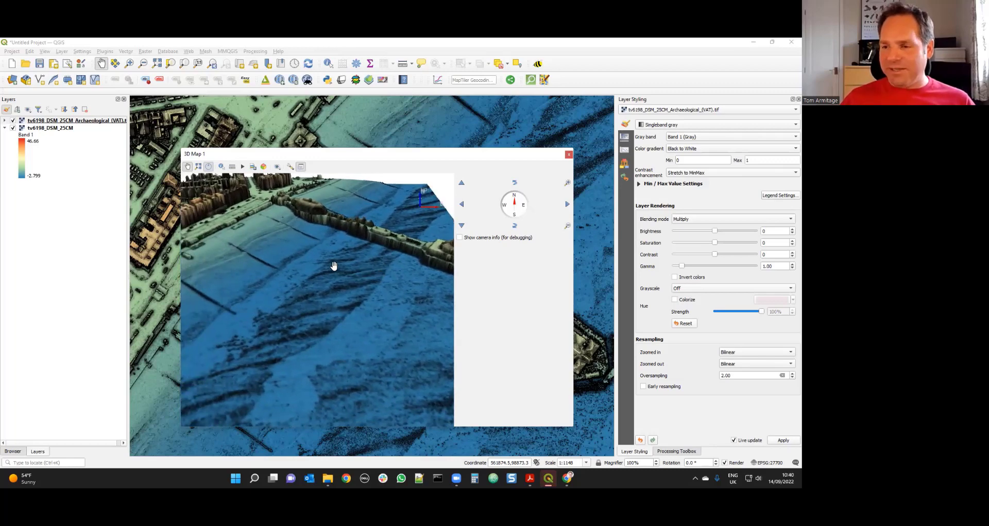
drag(341, 263, 198, 292)
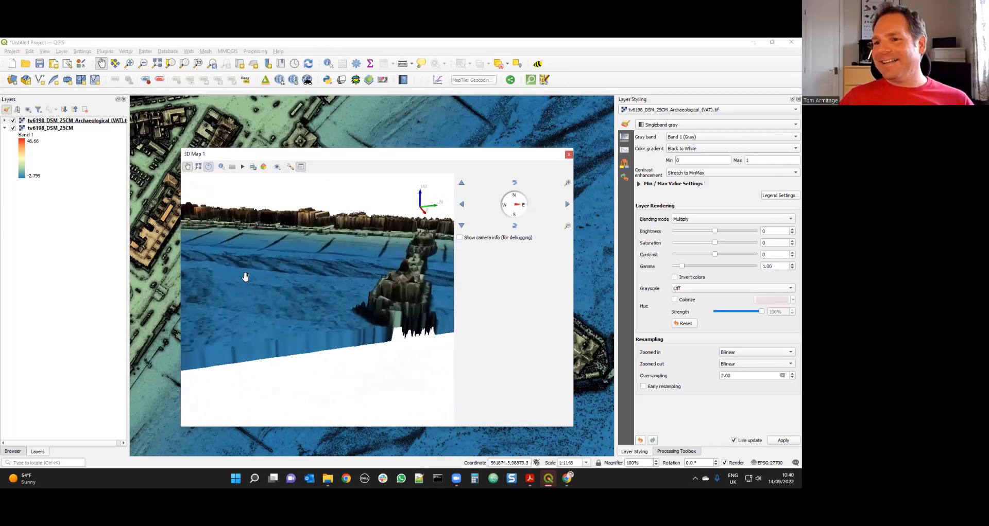
drag(401, 295, 318, 312)
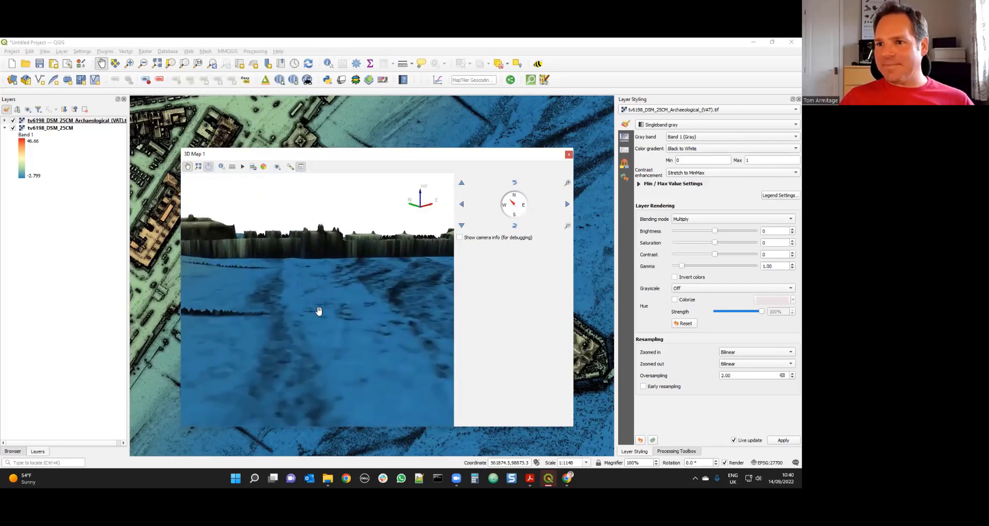
click(514, 183)
drag(513, 185, 513, 184)
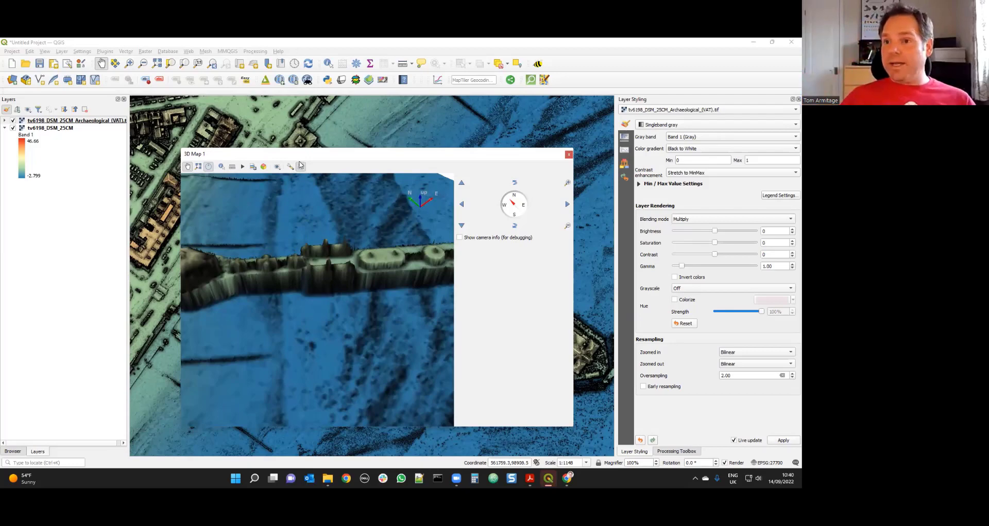
drag(311, 154, 352, 126)
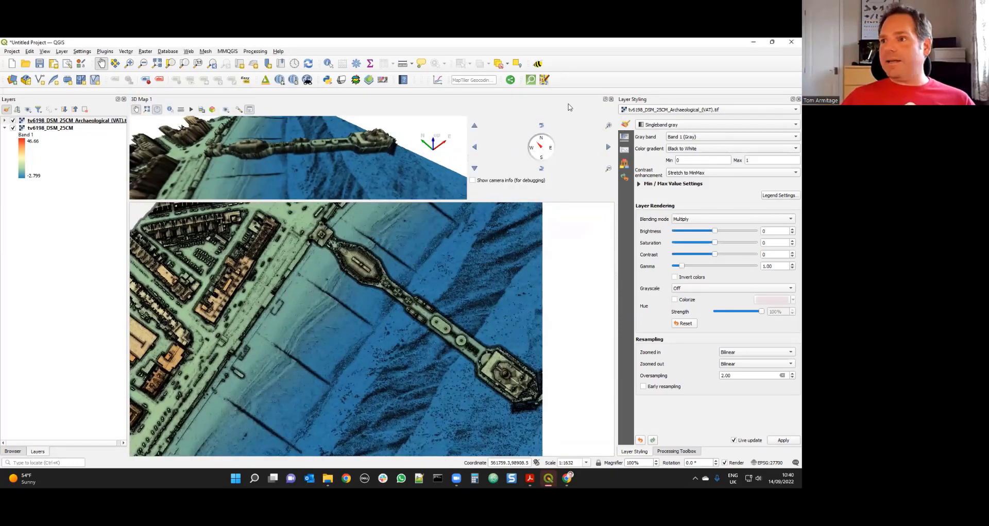
- Undock the 3D map from above the main map and place it as a floating window over the canvas
click(605, 100)
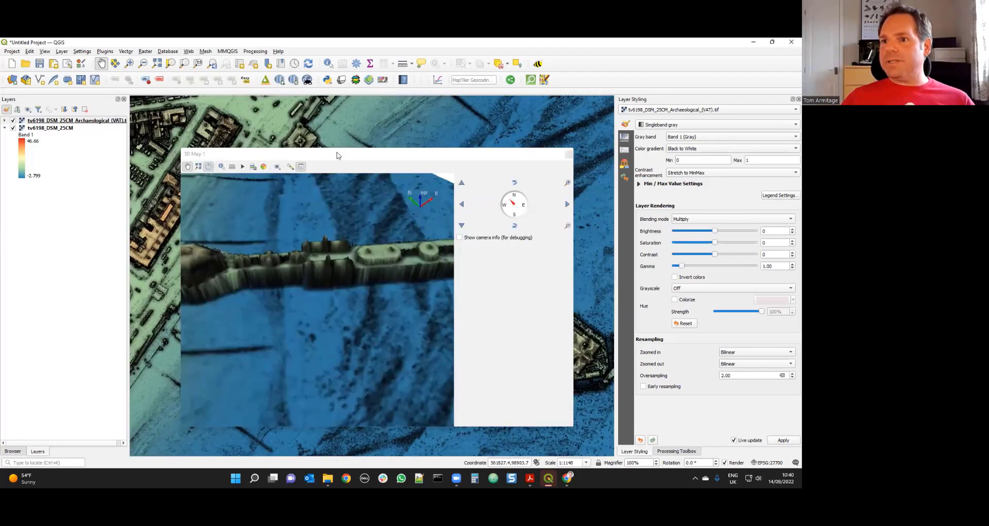
drag(304, 129, 364, 208)
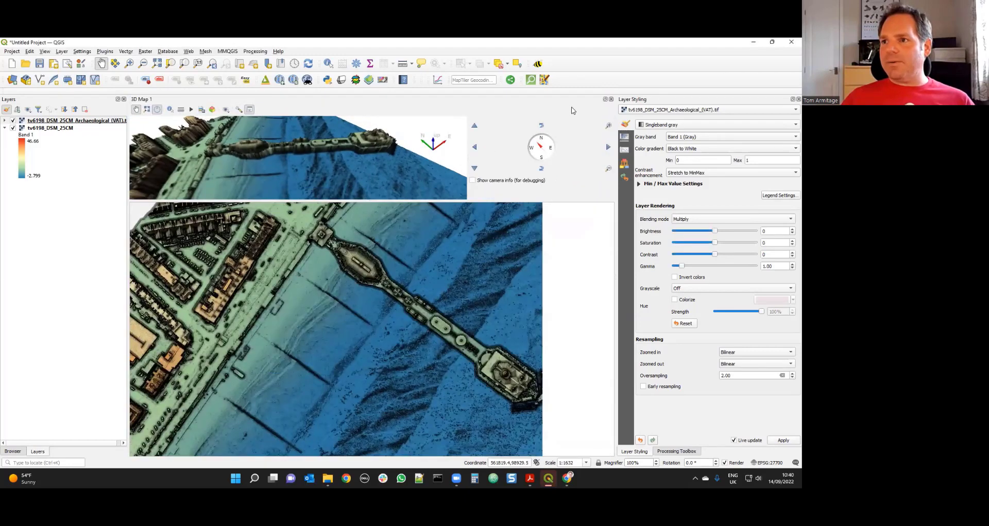
click(606, 99)
click(397, 158)
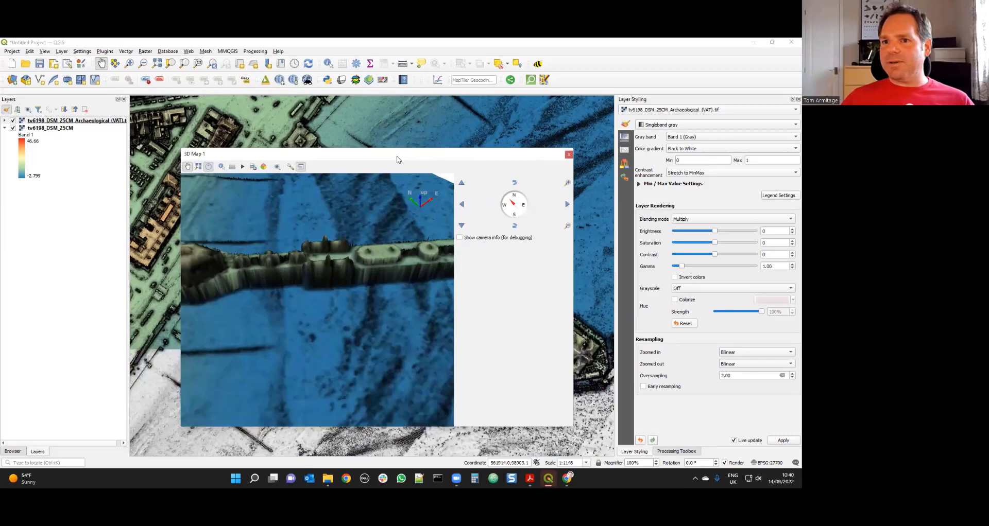
drag(396, 158, 384, 178)
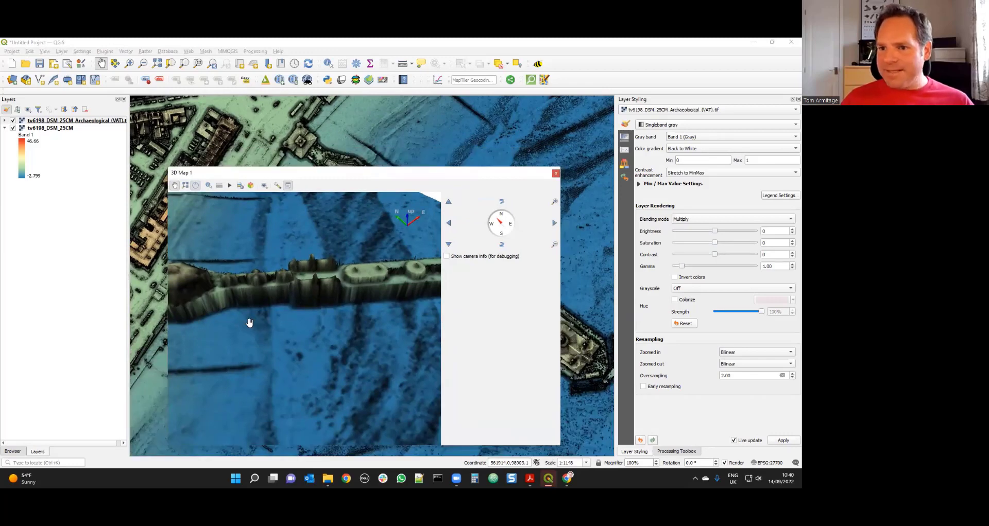
- Rotate the 3D view to look at the pier and the groynes along the beach, and close the 3D map
drag(225, 321, 333, 299)
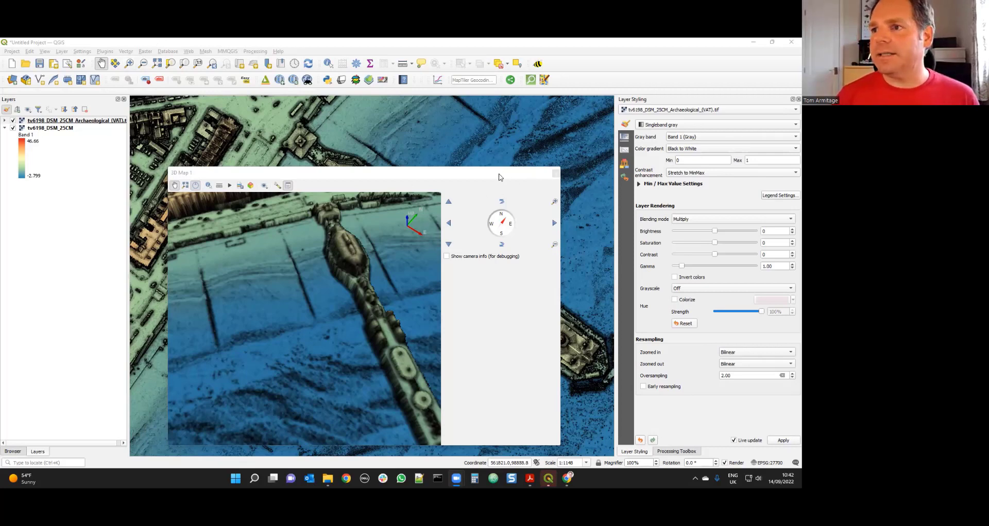
drag(498, 174, 477, 148)
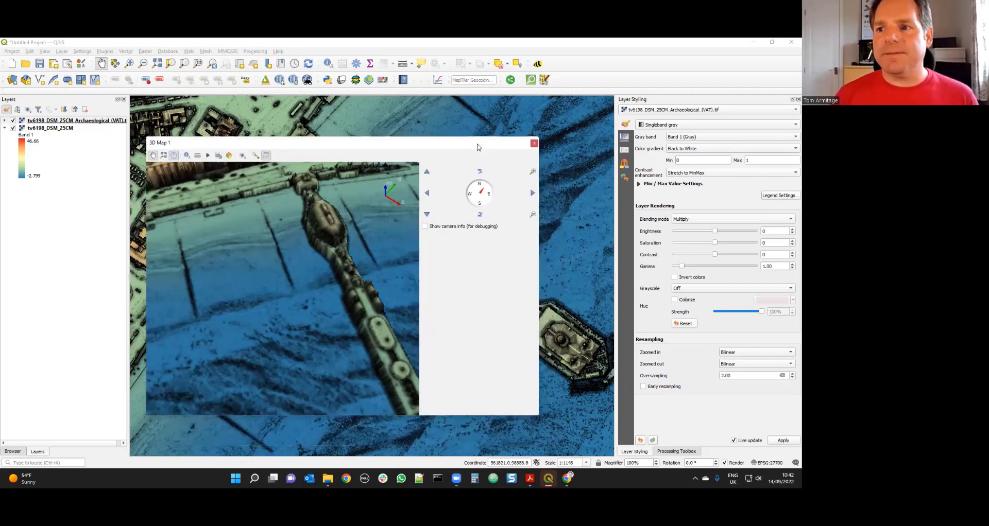
click(535, 144)
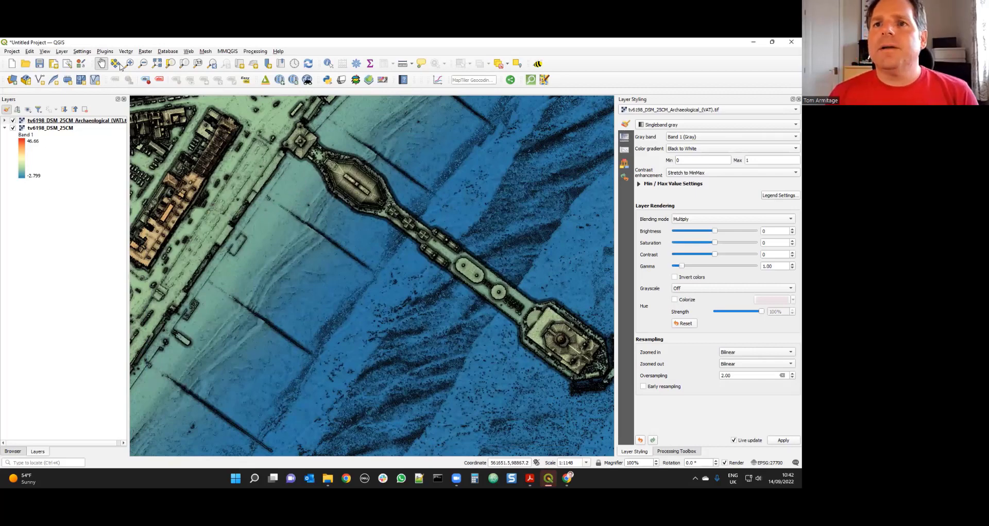
- Search all plugins in the plugin manager for "qgis2"
click(105, 51)
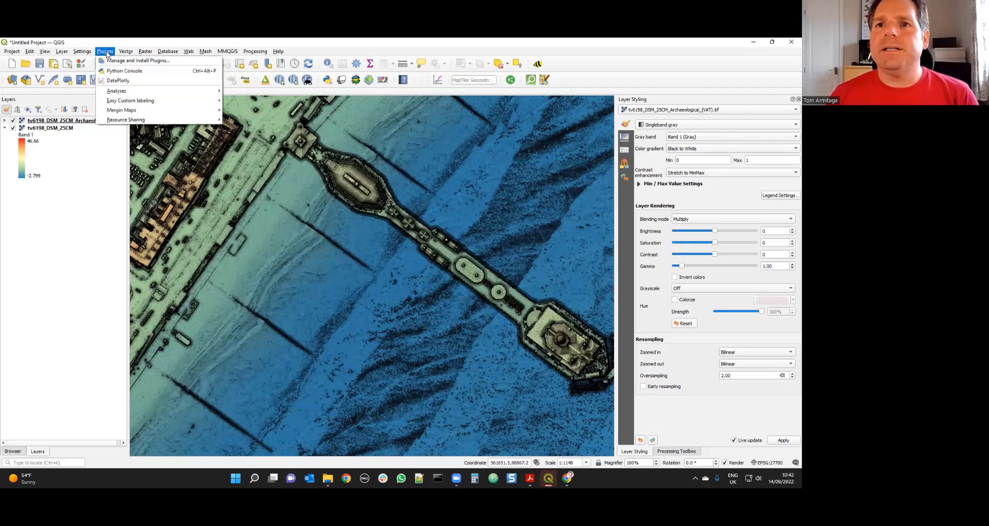
click(134, 61)
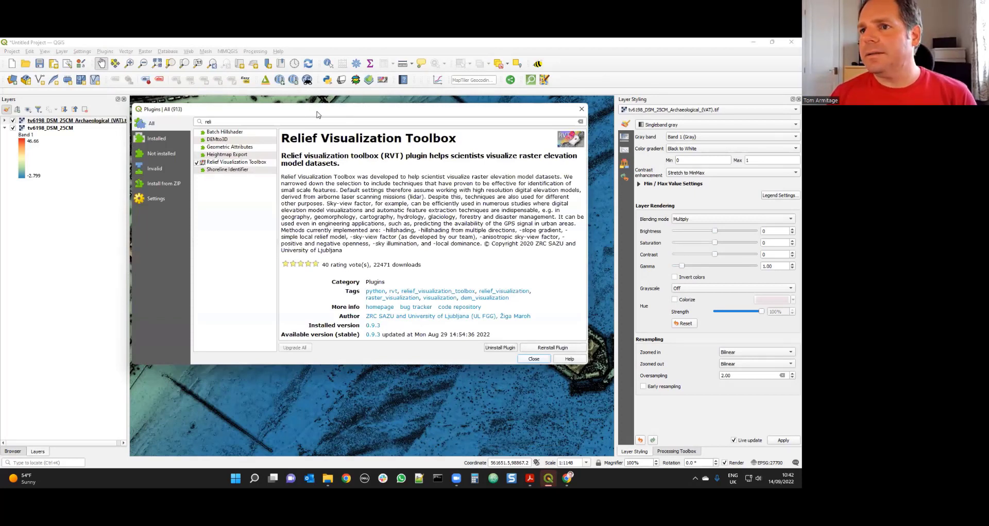
drag(247, 122, 173, 122)
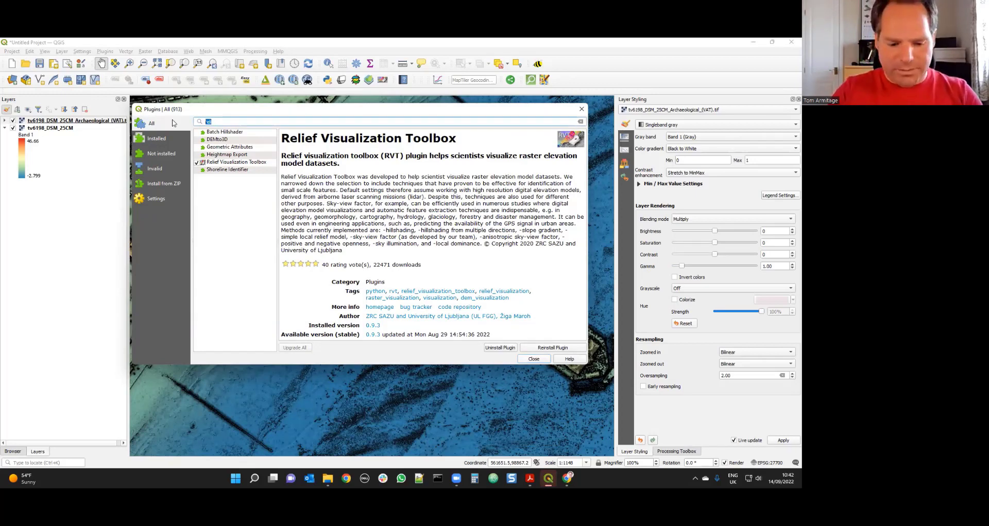
text(qgis)
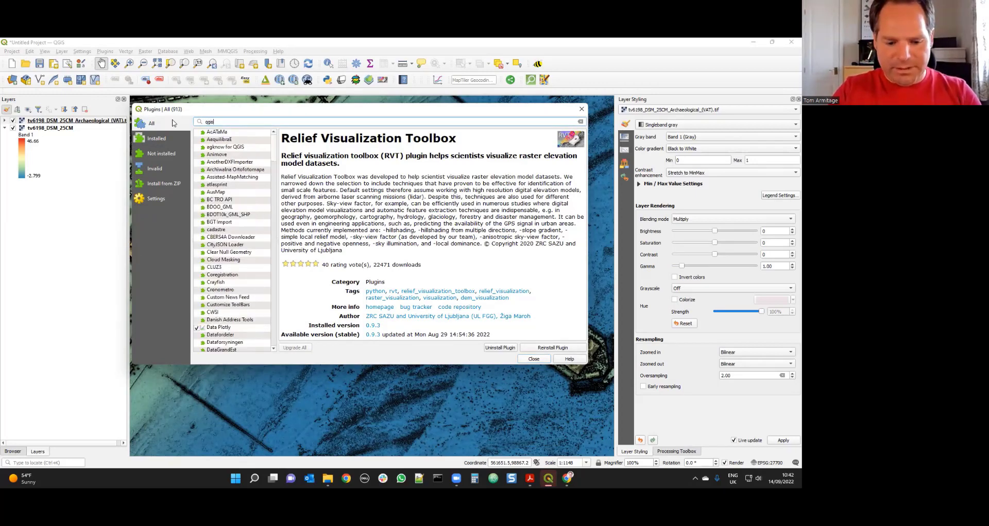
text(2)
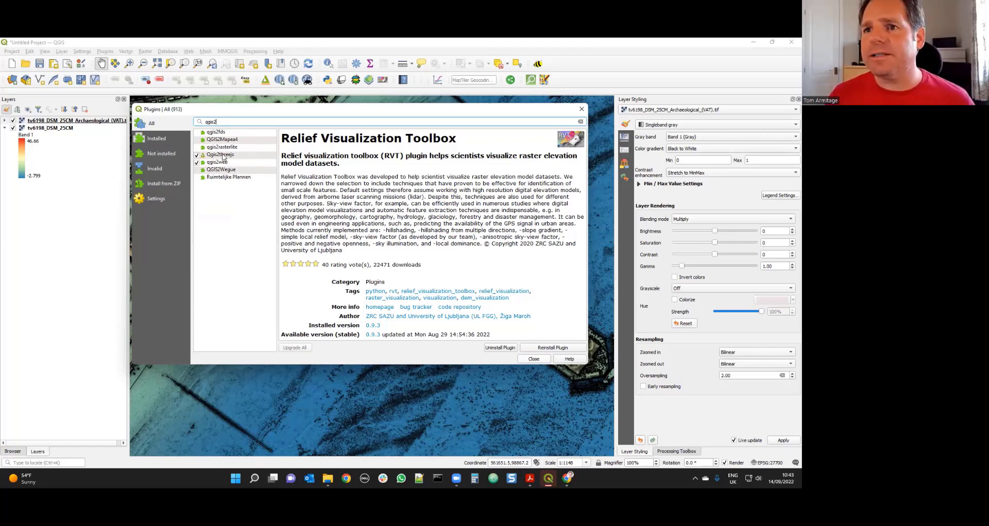
- Read the description and changelog of the Qgis2threejs plugin, and close the plugin manager
click(223, 155)
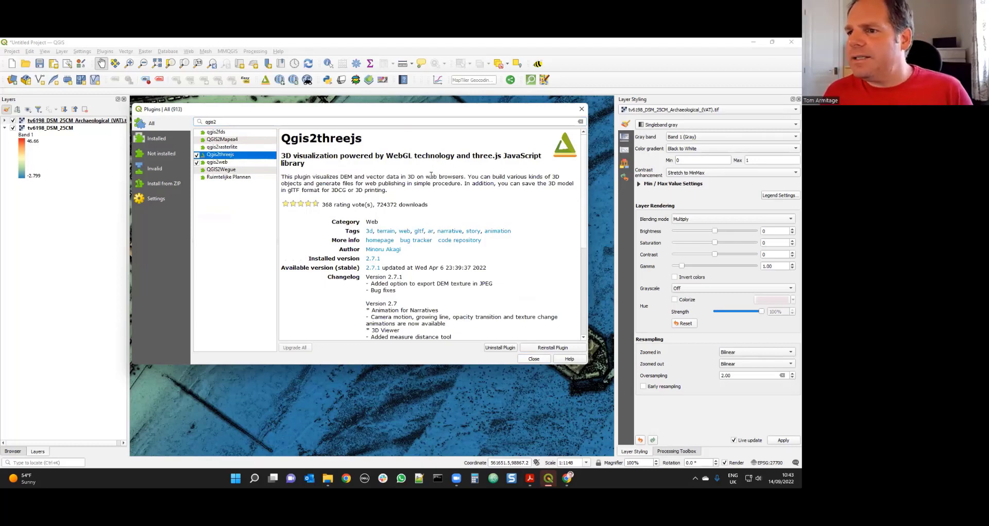
scroll(420, 179, down, 1)
scroll(420, 179, up, 1)
scroll(420, 180, down, 6)
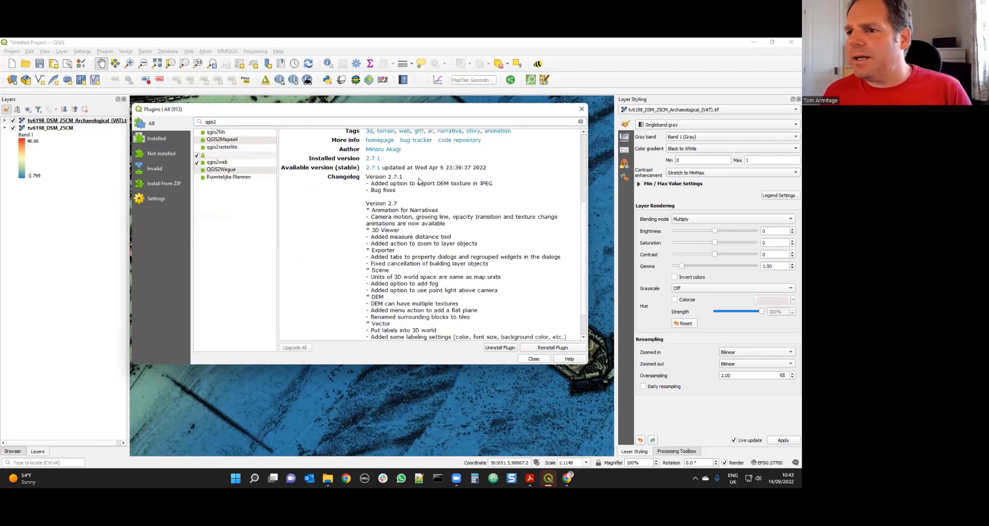
scroll(420, 179, up, 6)
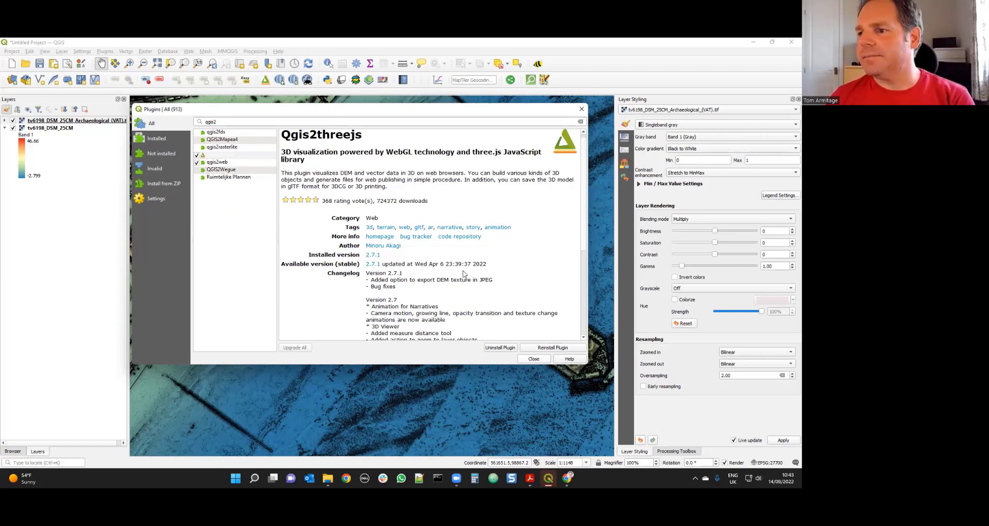
click(534, 359)
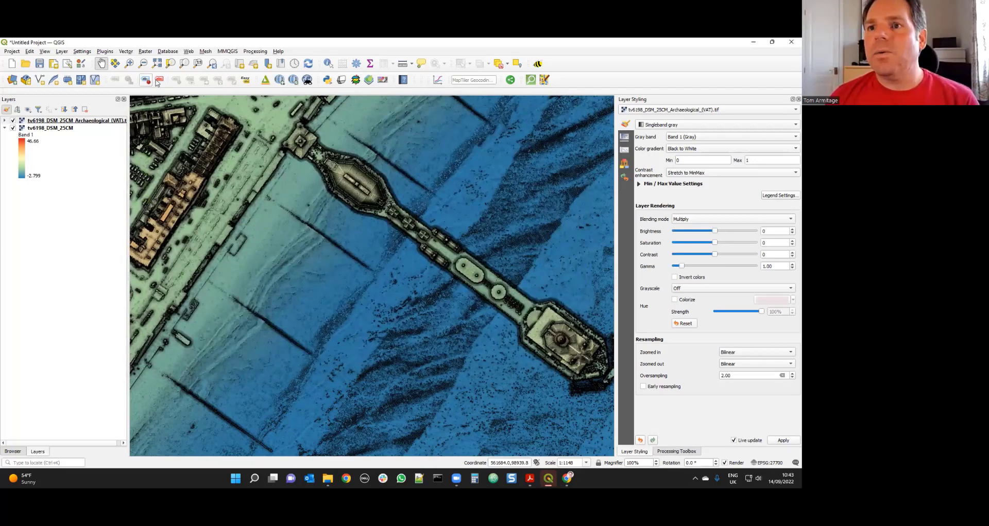
- Open the Qgis2threejs Exporter, dismiss its compatibility warning and resize it to a floating window over the project
click(189, 52)
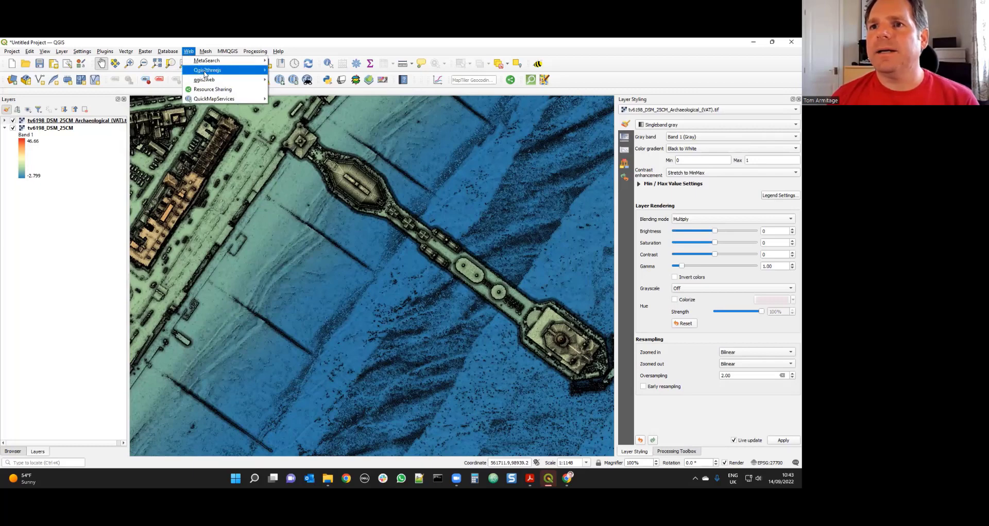
mouse_move(213, 72)
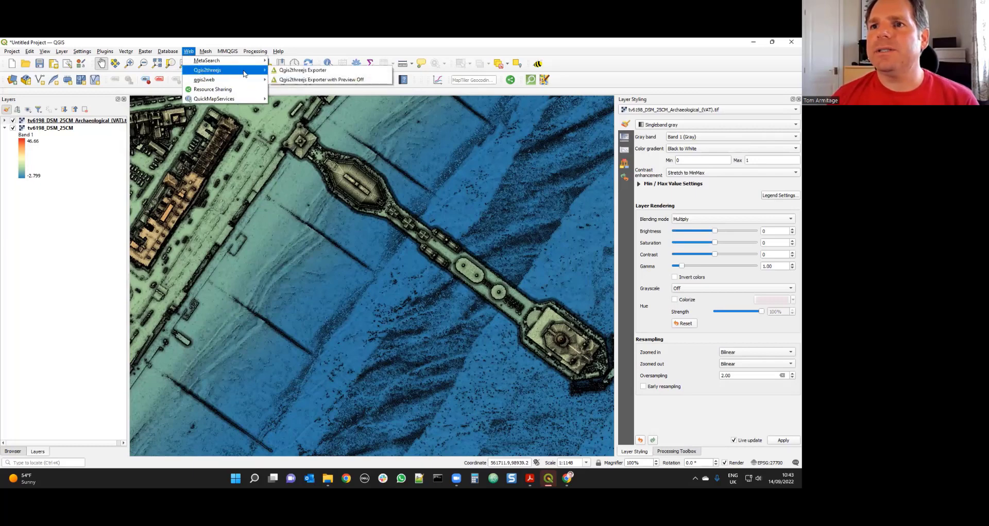
click(338, 72)
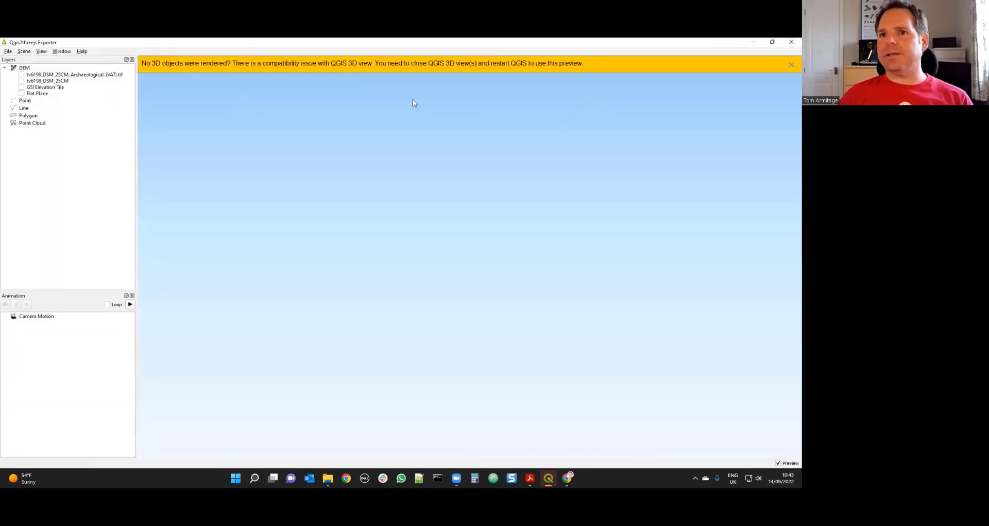
click(790, 63)
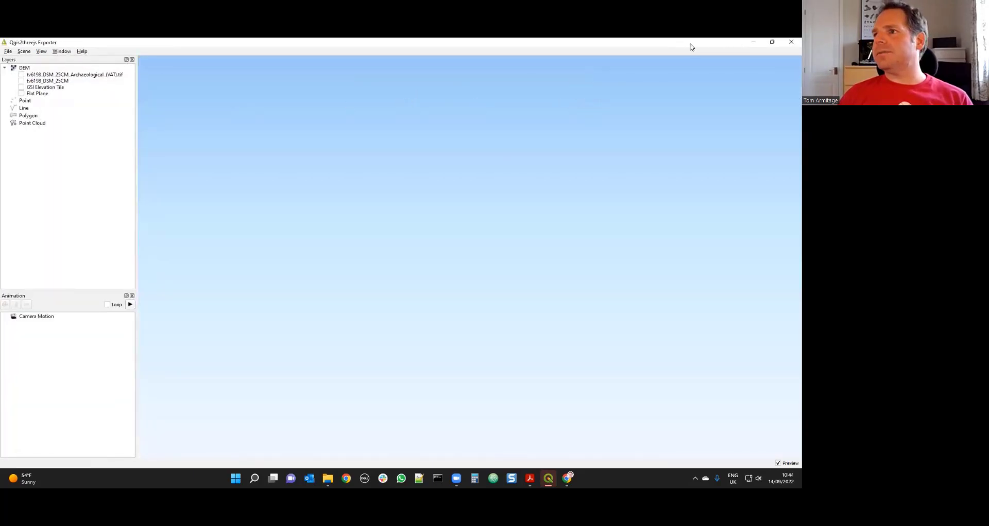
click(772, 42)
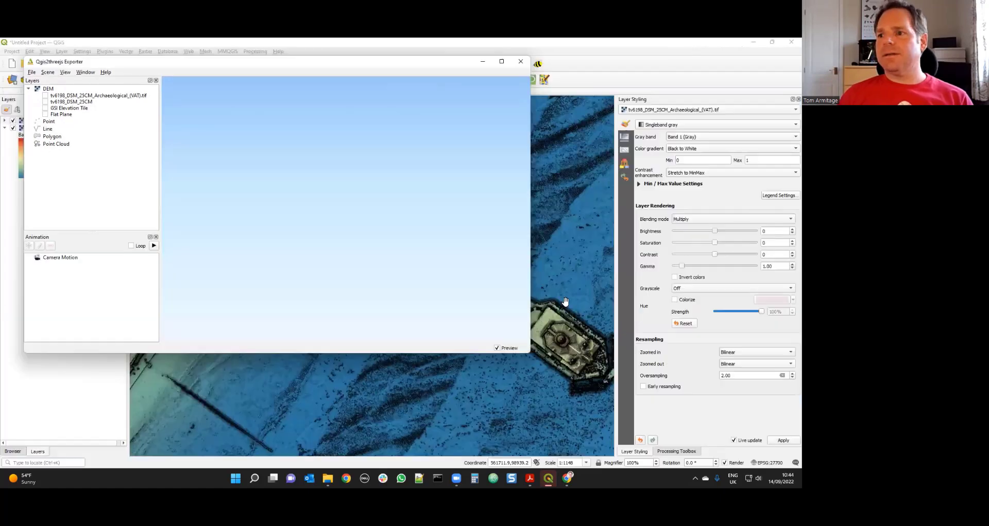
drag(528, 354, 692, 445)
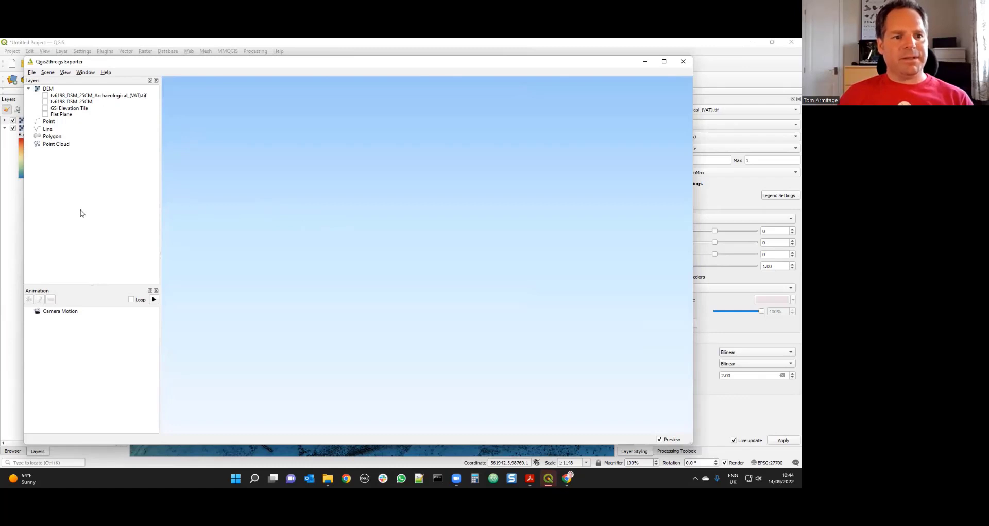
- Enable tv6198_DSM_25CM as the DEM layer of the exporter scene with its map (canvas) texture
click(46, 103)
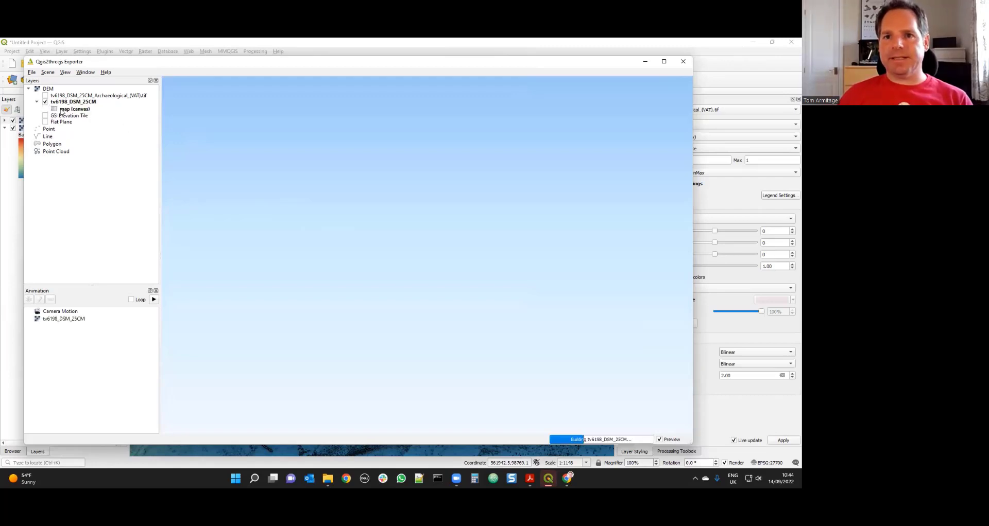
click(76, 109)
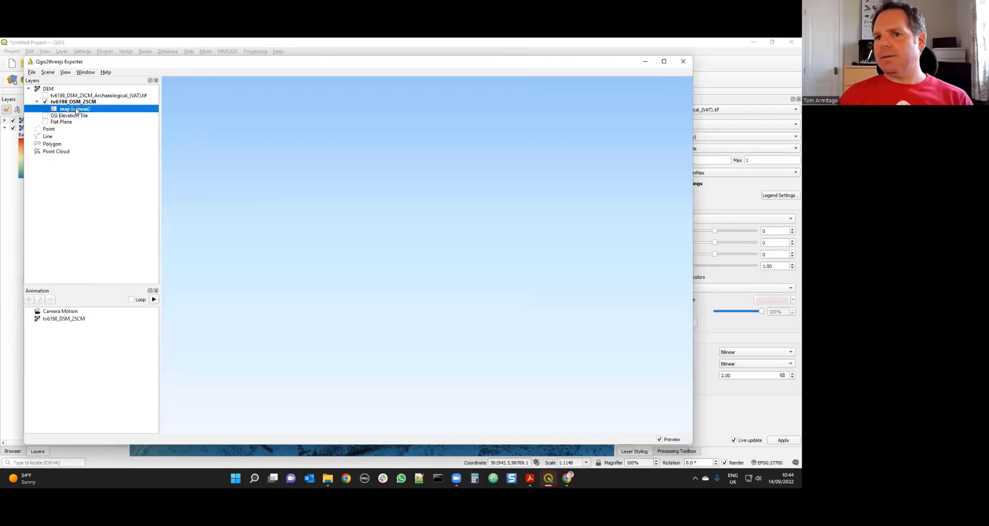
click(74, 104)
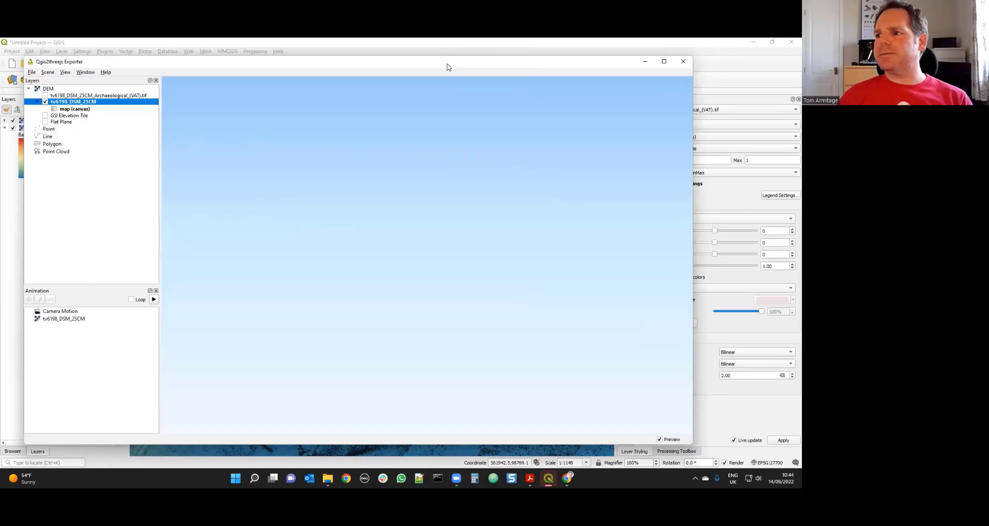
drag(447, 67, 477, 68)
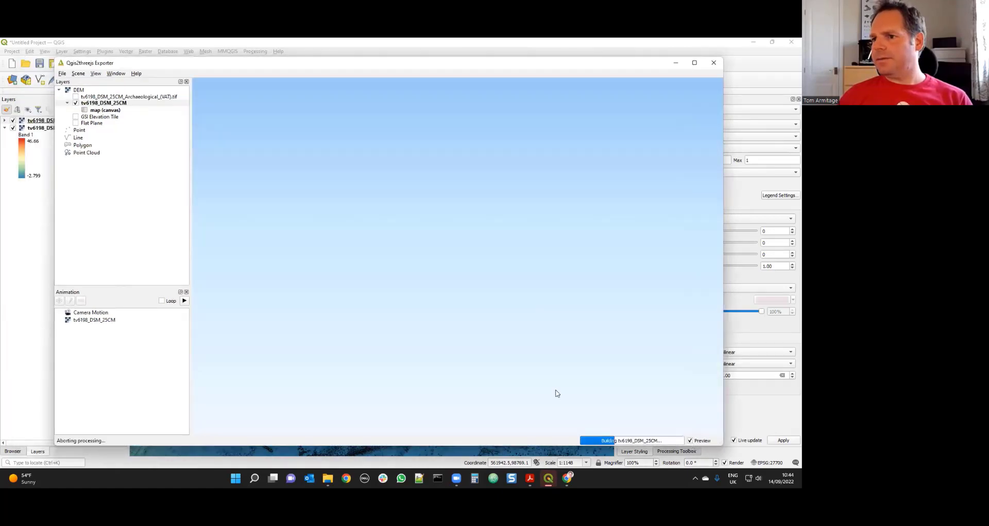
- Try to rebuild the exporter preview by switching the tv6198_DSM_25CM layer and the Flat Plane on and off
click(76, 97)
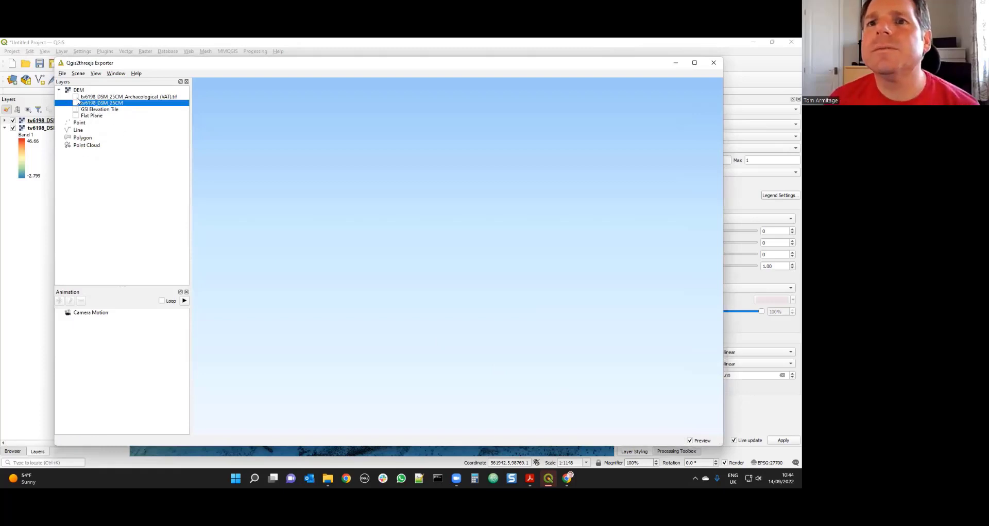
click(77, 97)
click(77, 103)
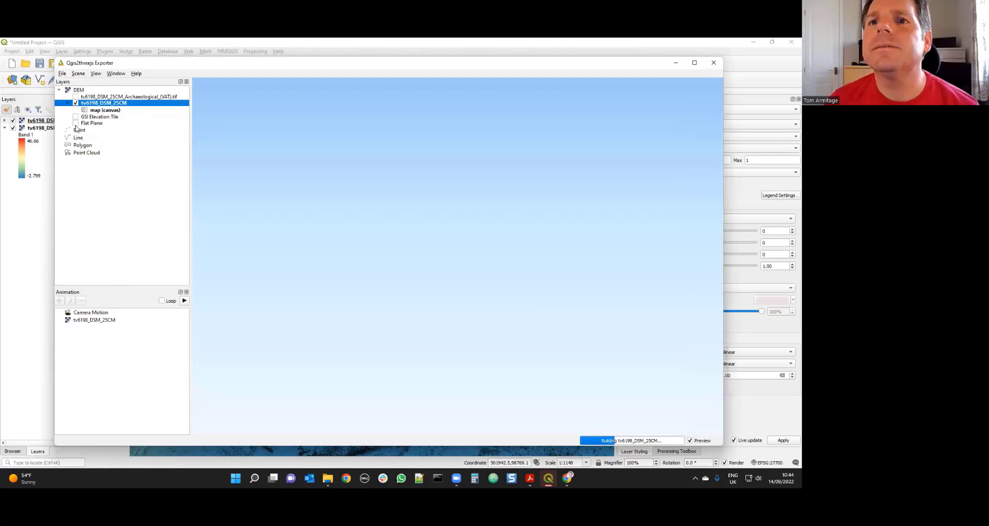
click(76, 125)
click(75, 124)
click(98, 111)
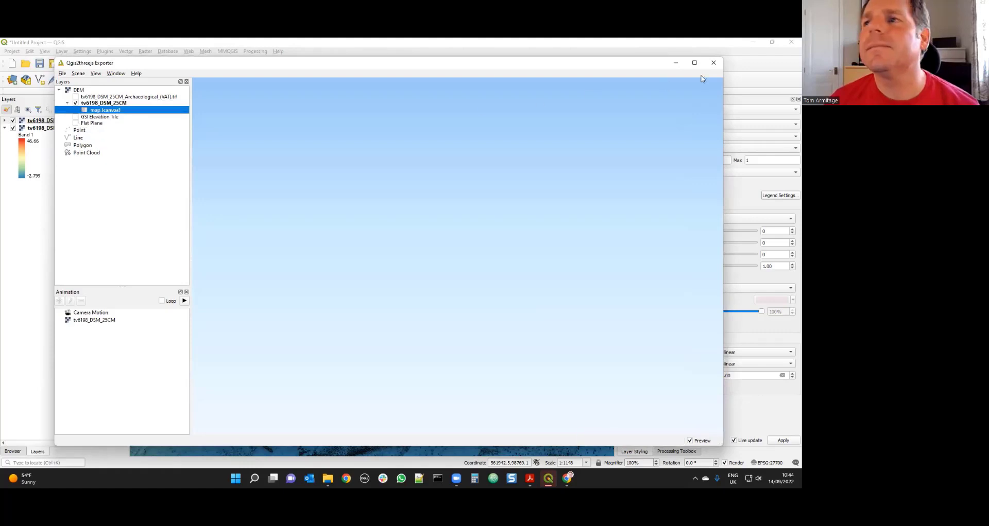
- Restart the Qgis2threejs Exporter to retry the 3D preview, dismiss the compatibility warning and close the exporter
click(713, 62)
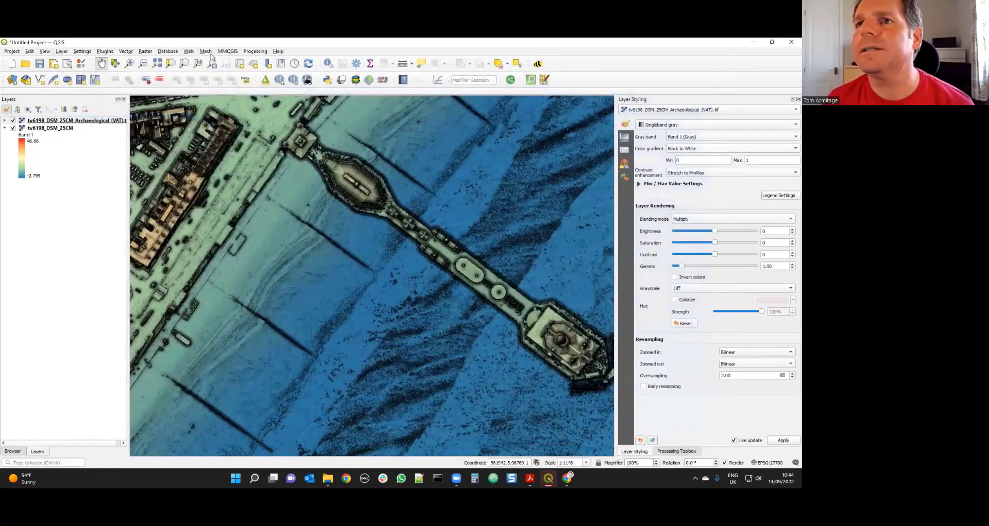
click(188, 51)
mouse_move(204, 74)
click(323, 70)
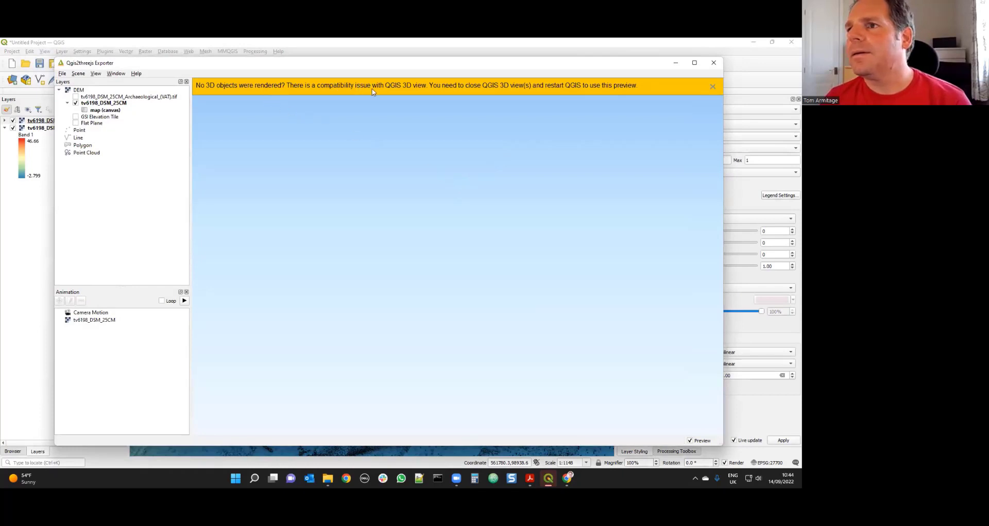
click(712, 86)
click(713, 63)
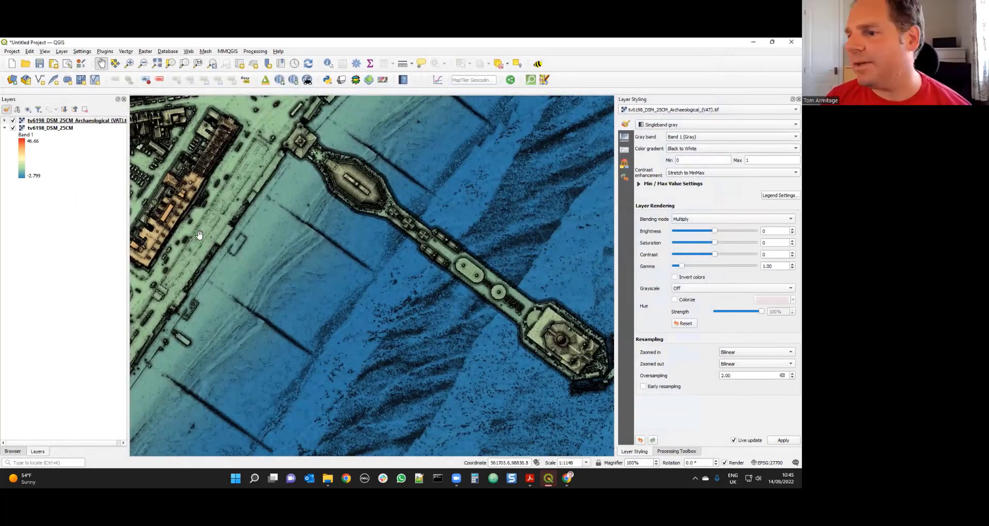
- Reopen the existing 3D Map 1 view
click(47, 52)
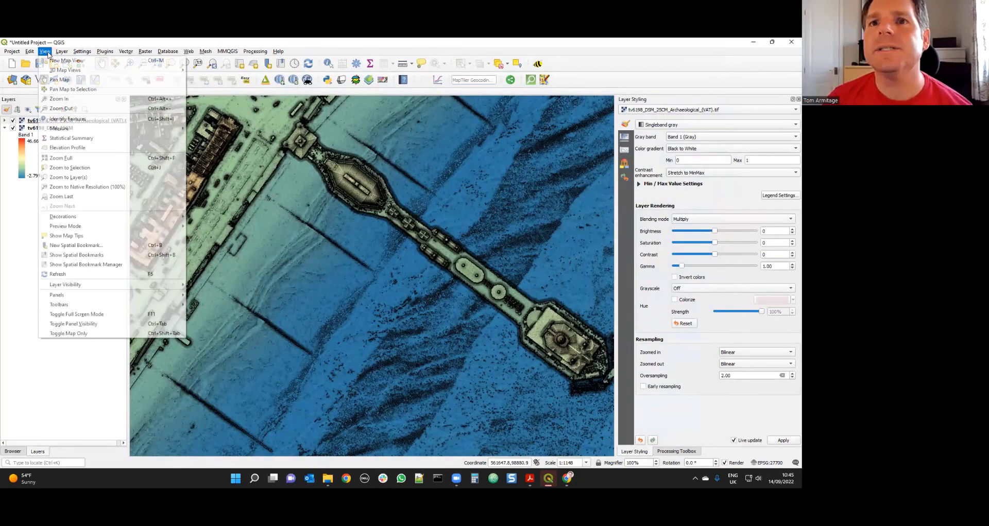
mouse_move(55, 72)
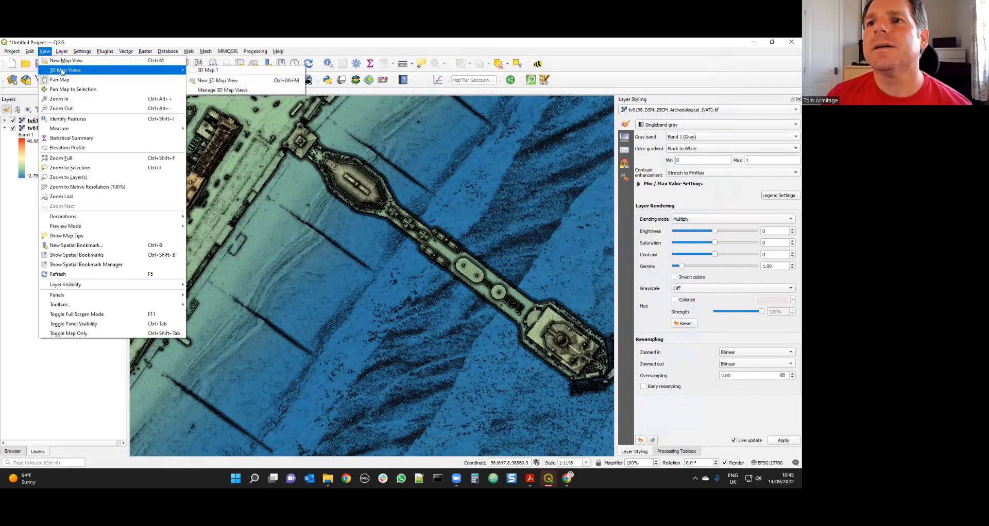
click(244, 72)
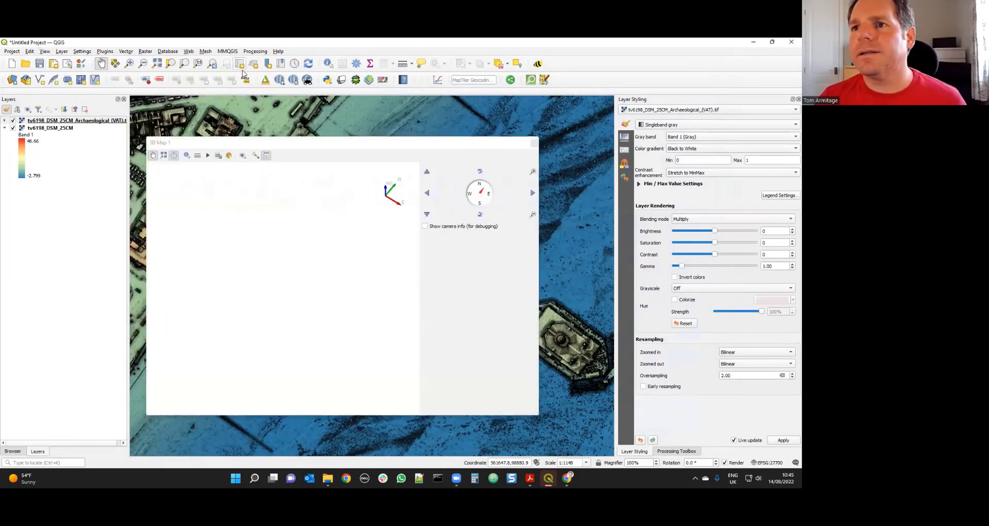
- Remove the 3D Map 1 view using the 3D map views manager and confirm its deletion
click(154, 75)
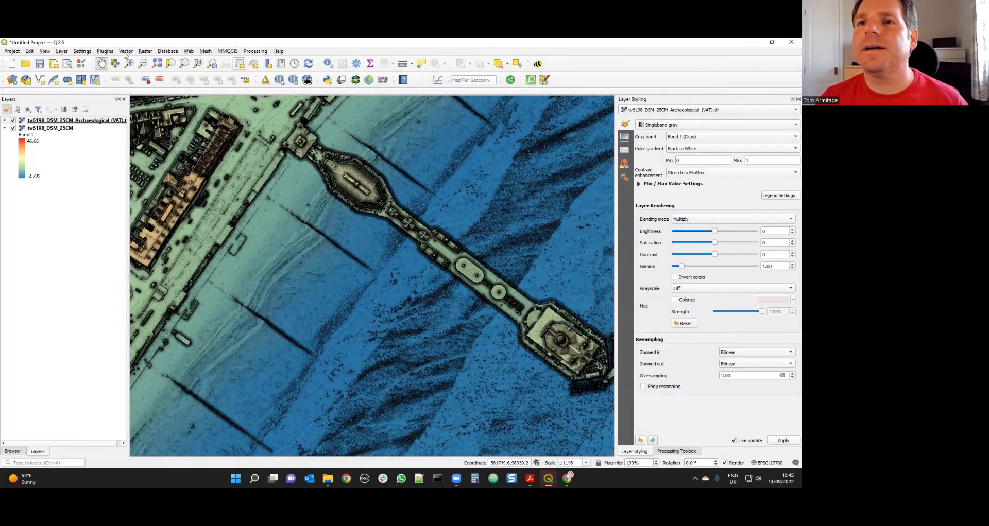
click(45, 52)
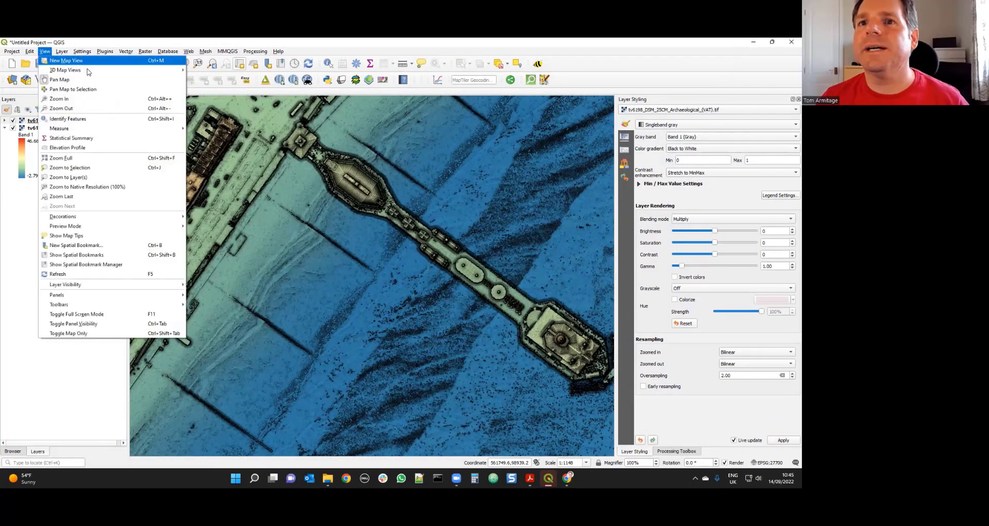
mouse_move(87, 70)
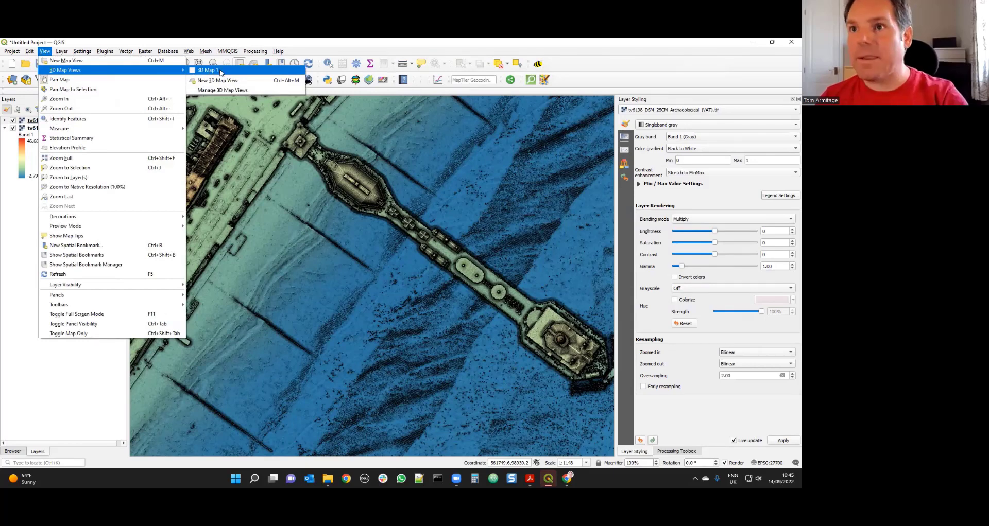
click(229, 91)
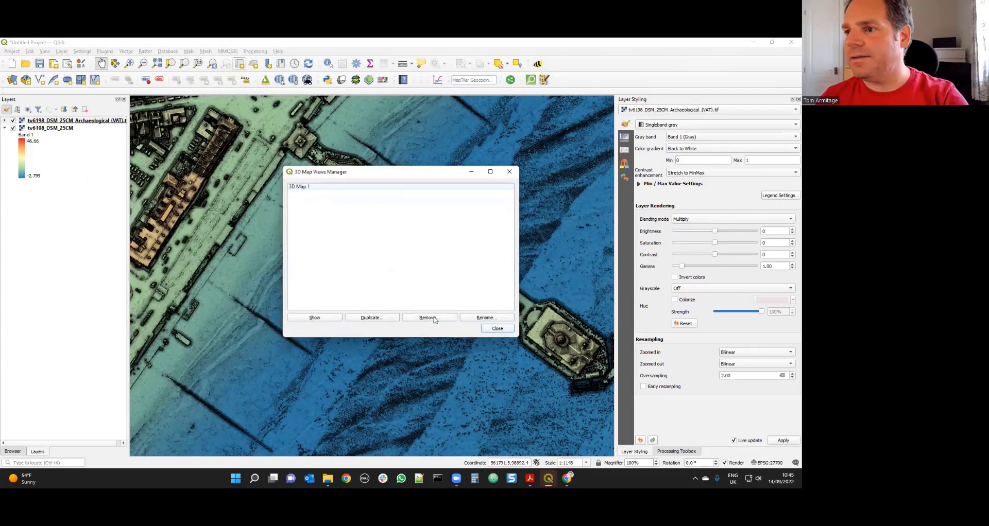
click(358, 187)
click(429, 318)
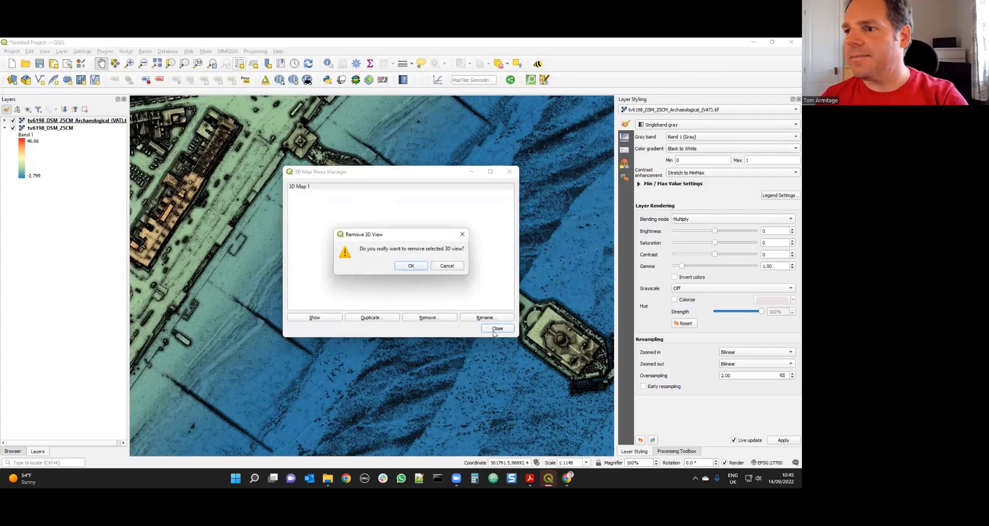
click(409, 267)
click(497, 328)
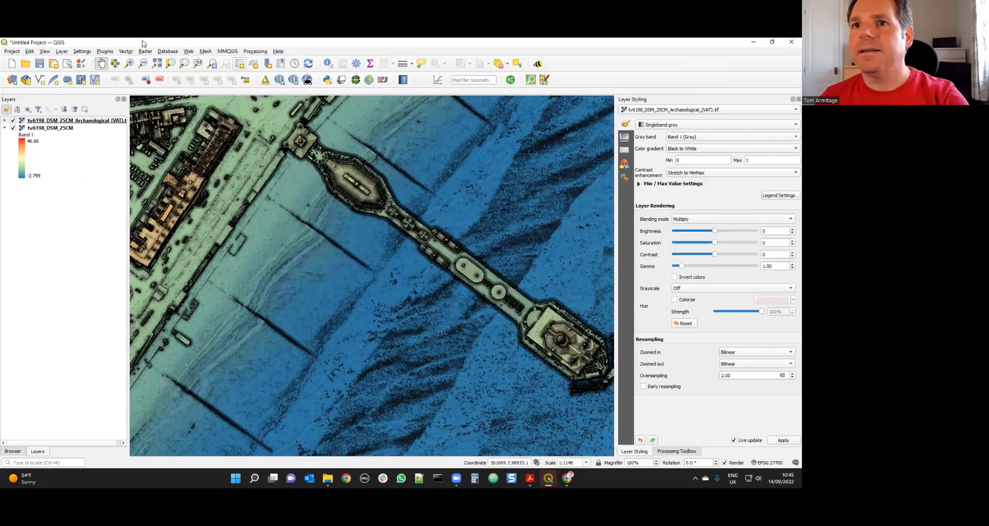
- Try the Qgis2threejs Exporter preview once more and close the exporter
click(187, 51)
mouse_move(213, 70)
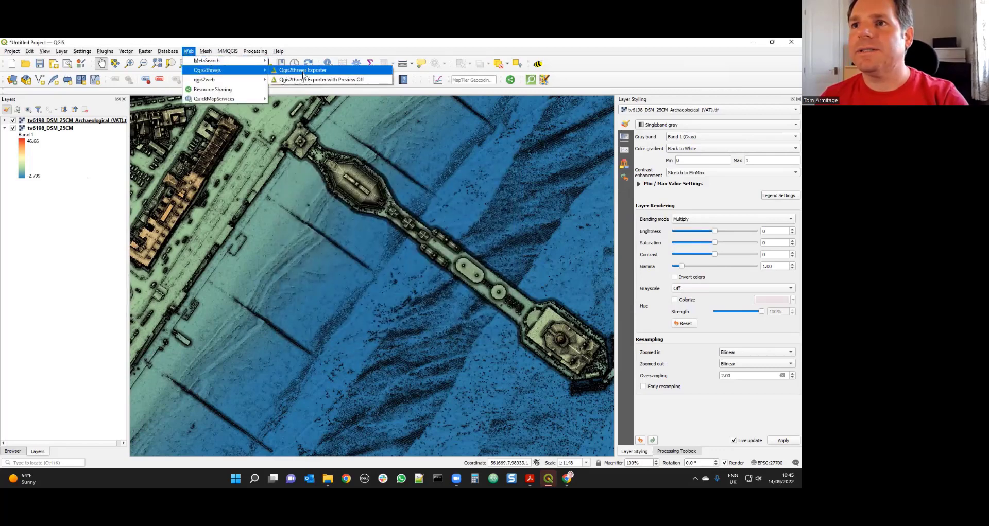
click(302, 71)
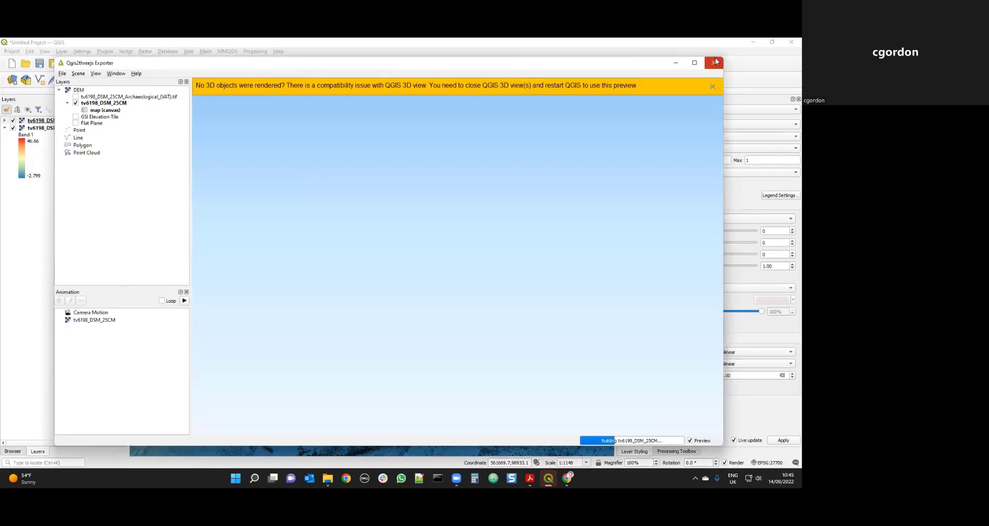
click(715, 62)
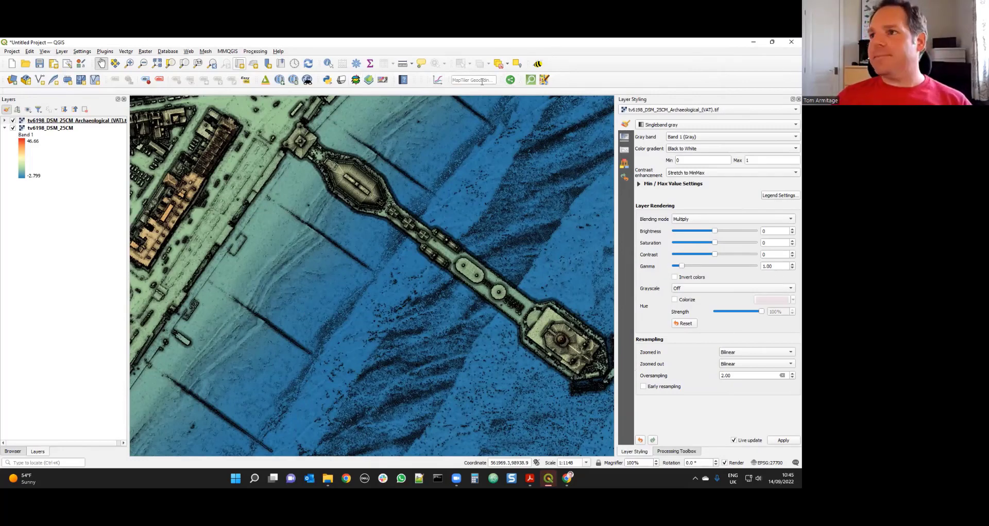
- Quit QGIS, discarding the untitled project, and relaunch QGIS Desktop 3.26.2
click(791, 42)
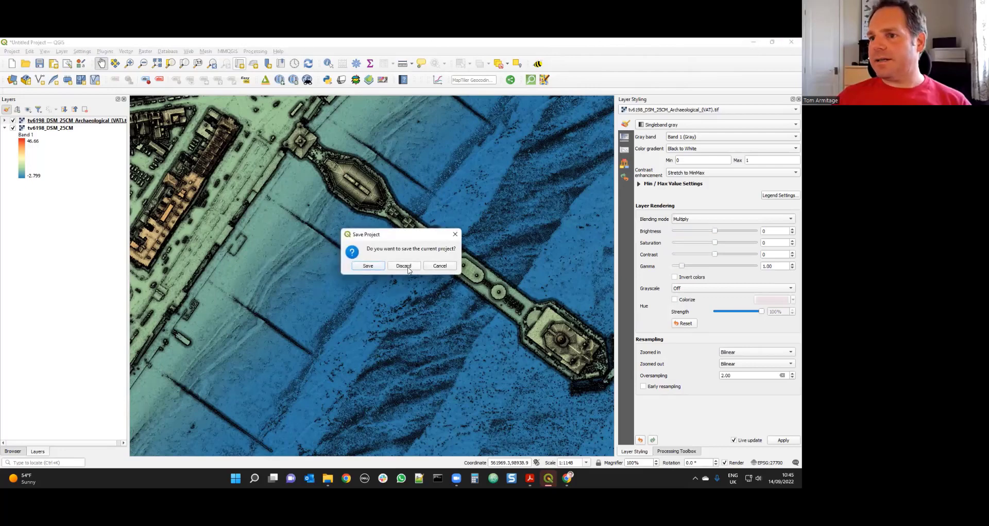
click(404, 266)
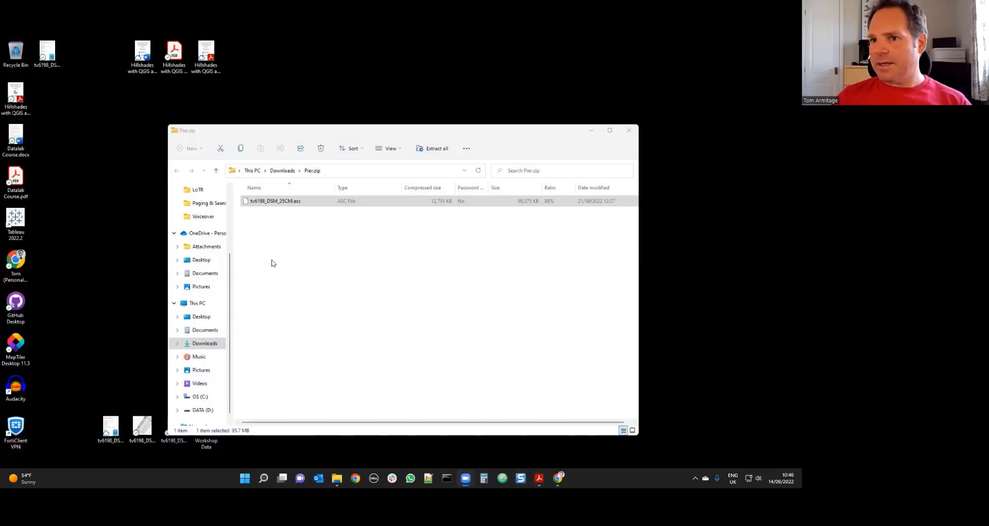
click(245, 479)
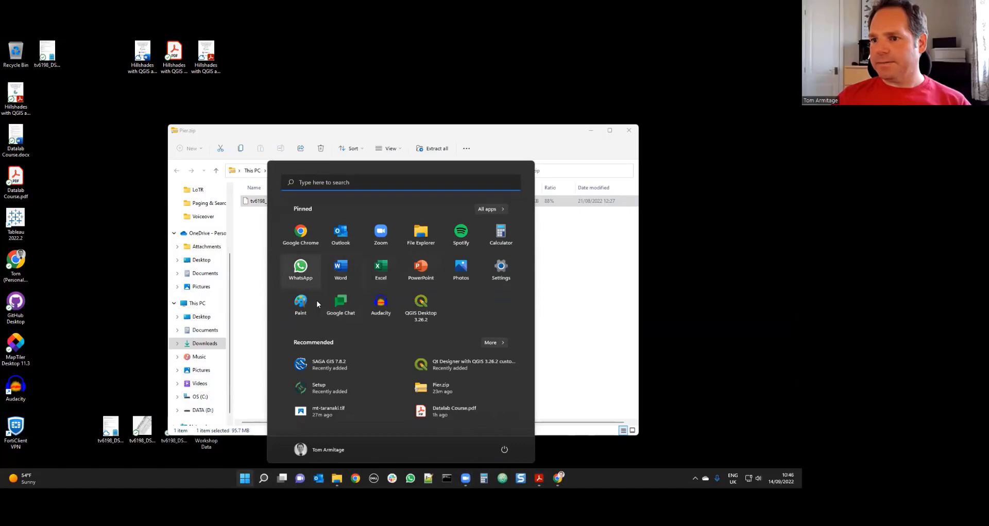
click(421, 304)
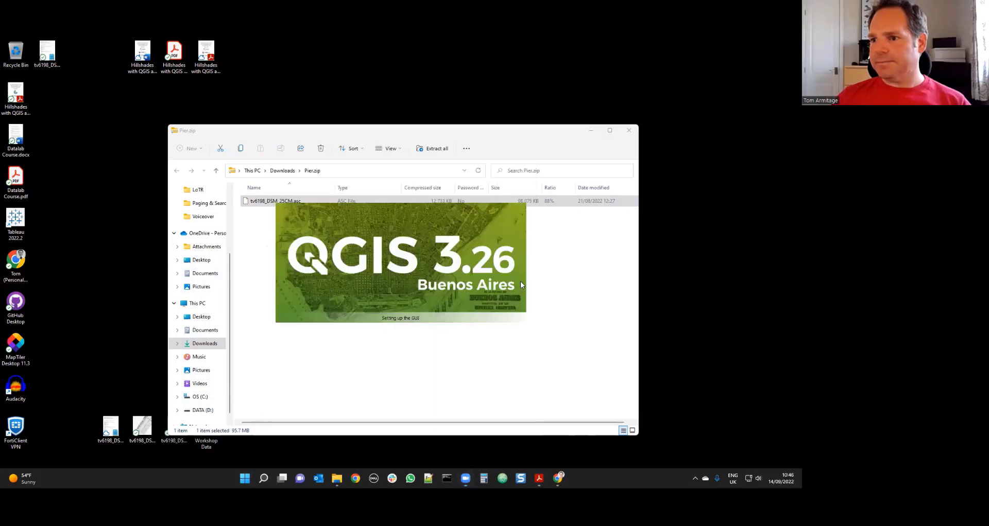
click(597, 135)
click(598, 135)
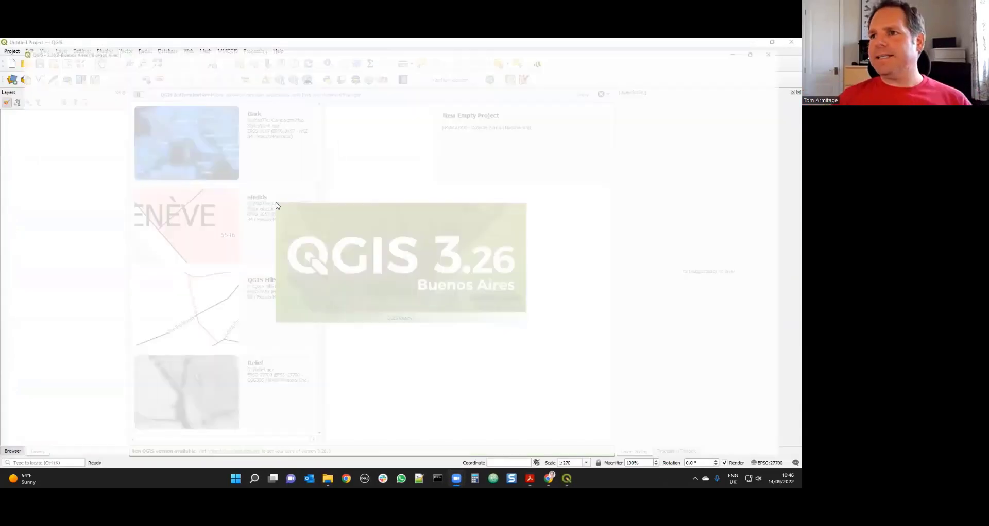
- Dismiss the disabled-plugin notice and start a new blank project
click(602, 95)
click(599, 96)
click(12, 64)
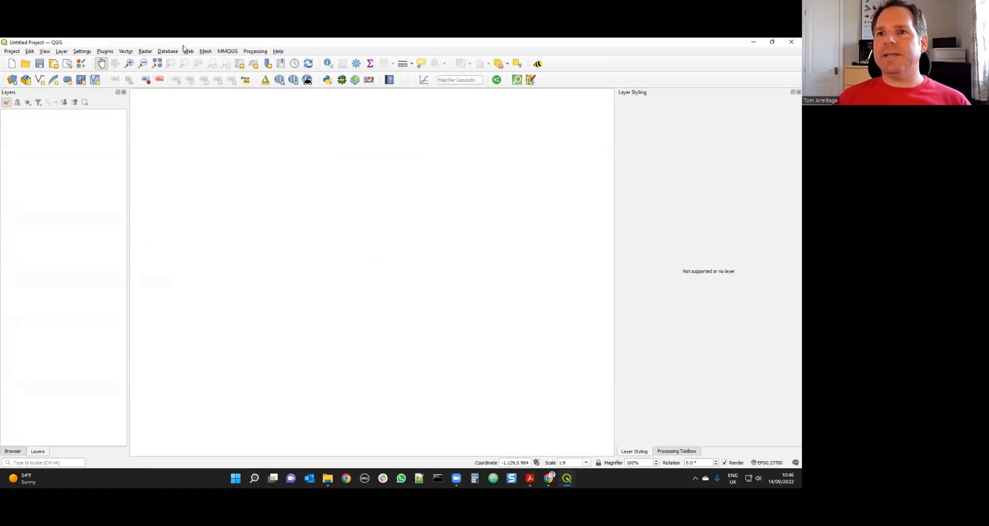
- Close the data source dialog and check the names of the tv6198 files saved on the desktop
click(12, 80)
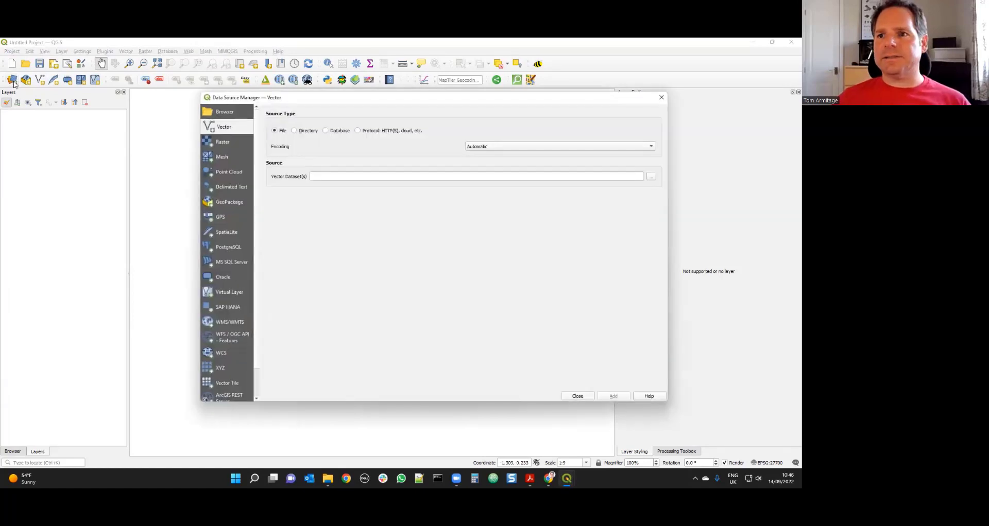
click(661, 98)
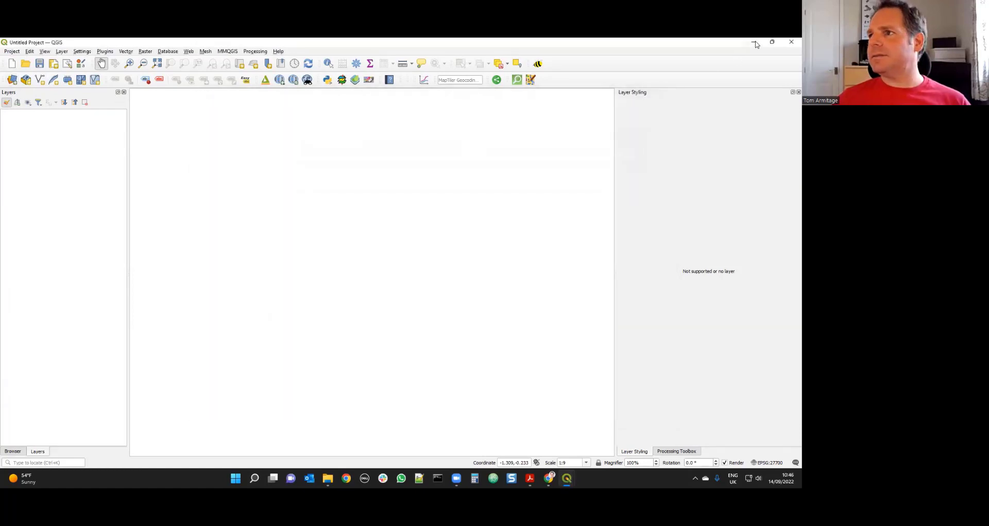
click(757, 44)
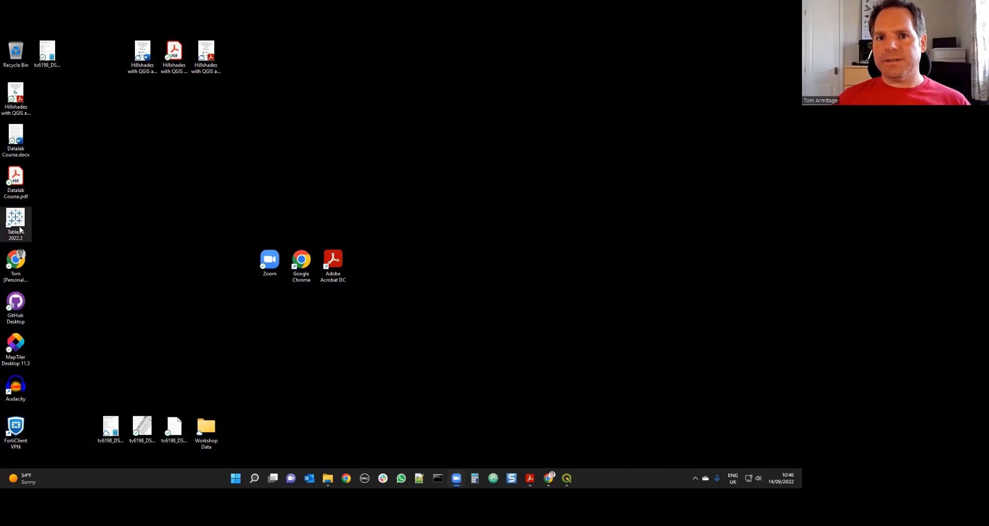
click(49, 61)
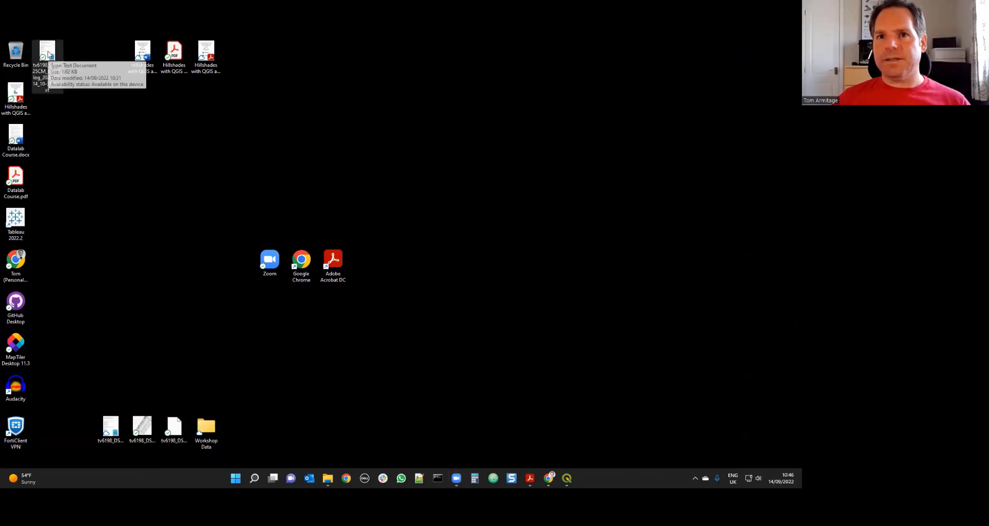
mouse_move(61, 88)
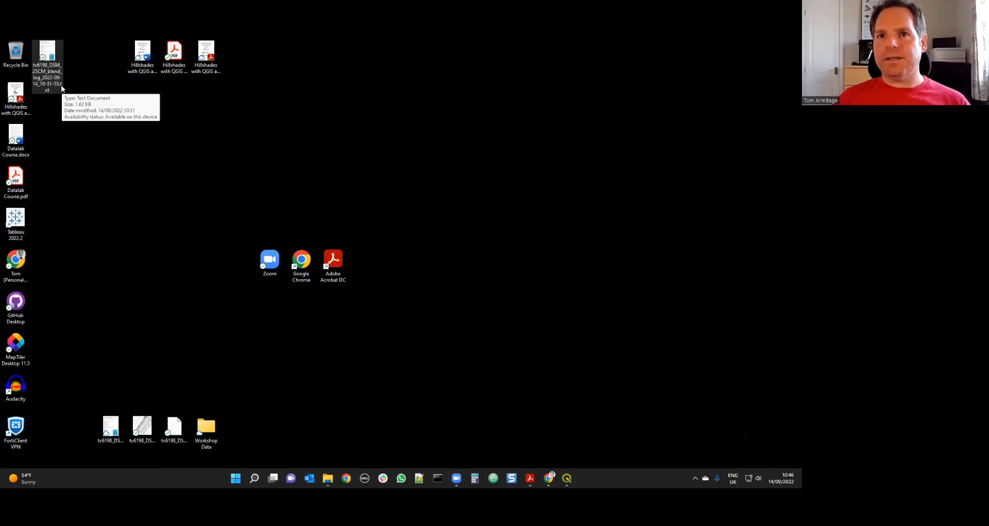
click(136, 278)
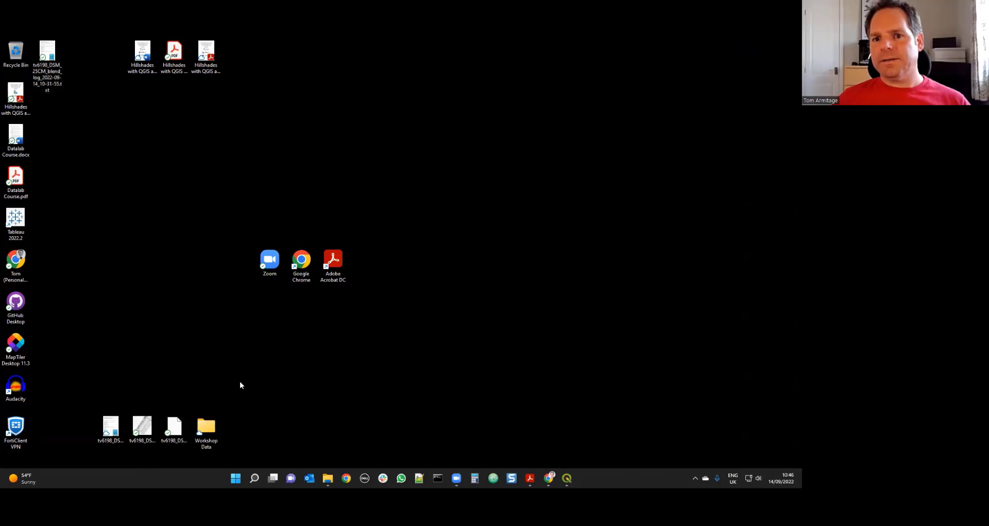
- Close the duplicate QGIS window showing recent projects and return to the one with the blank project
click(567, 479)
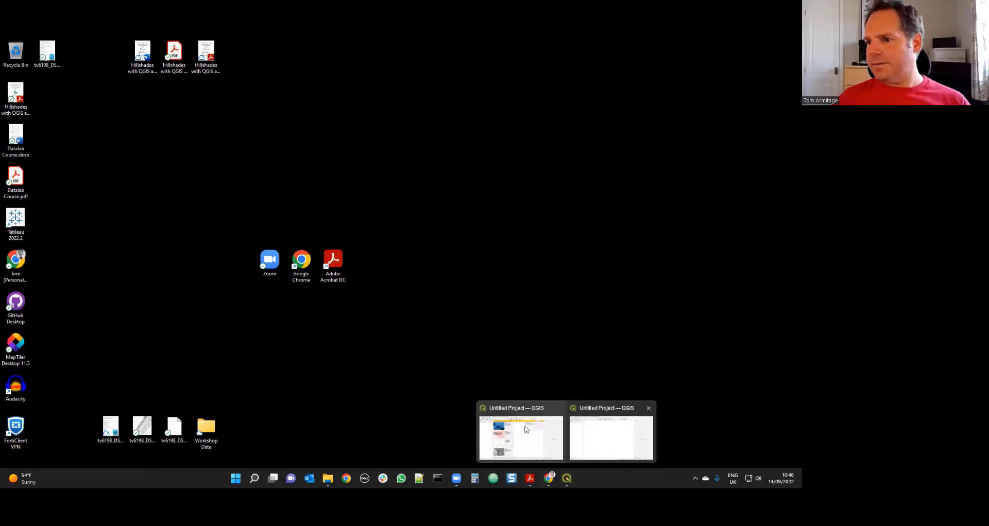
click(544, 439)
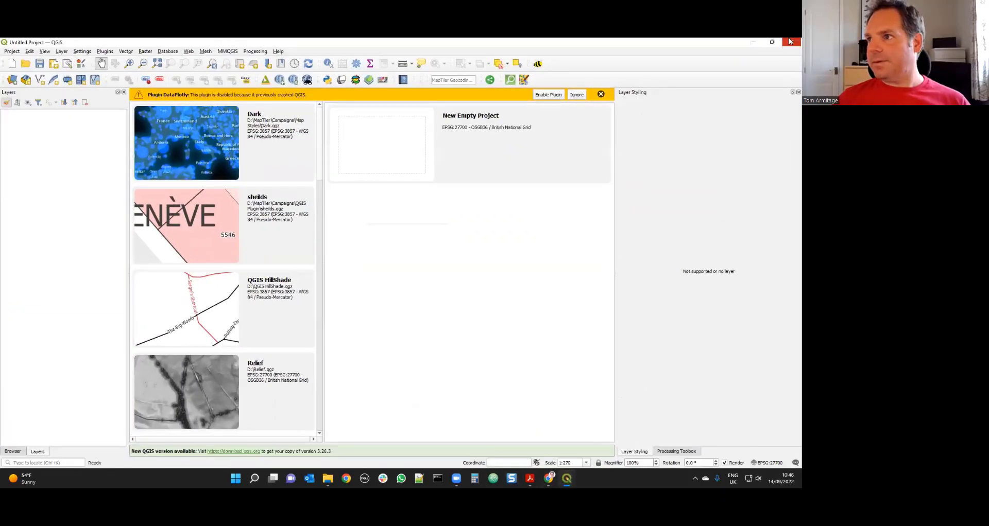
click(791, 42)
click(565, 431)
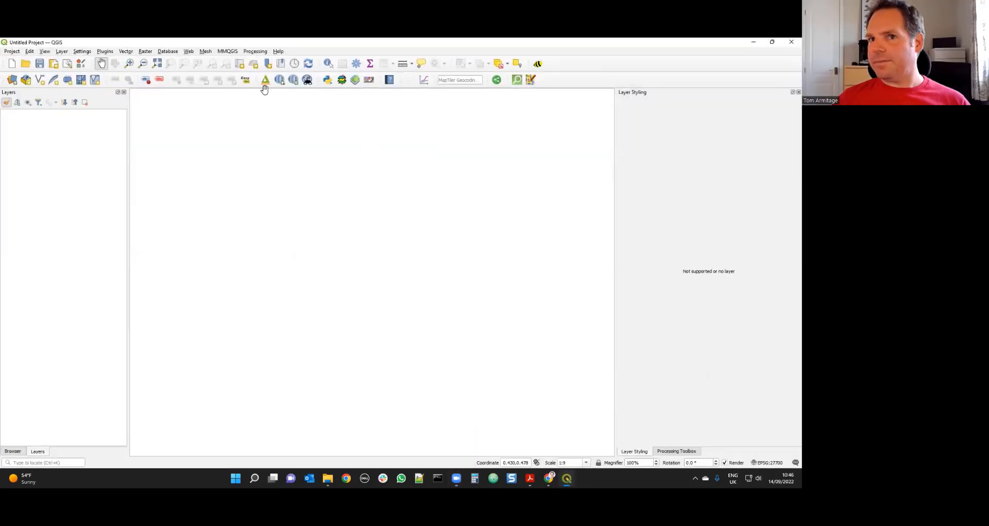
- Open the Data Source Manager for adding a raster layer from file
click(12, 80)
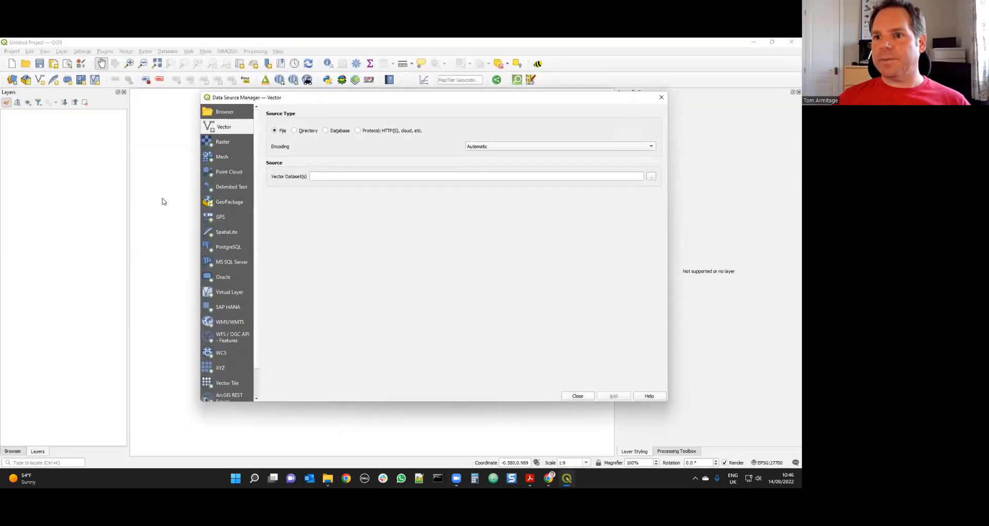
click(217, 147)
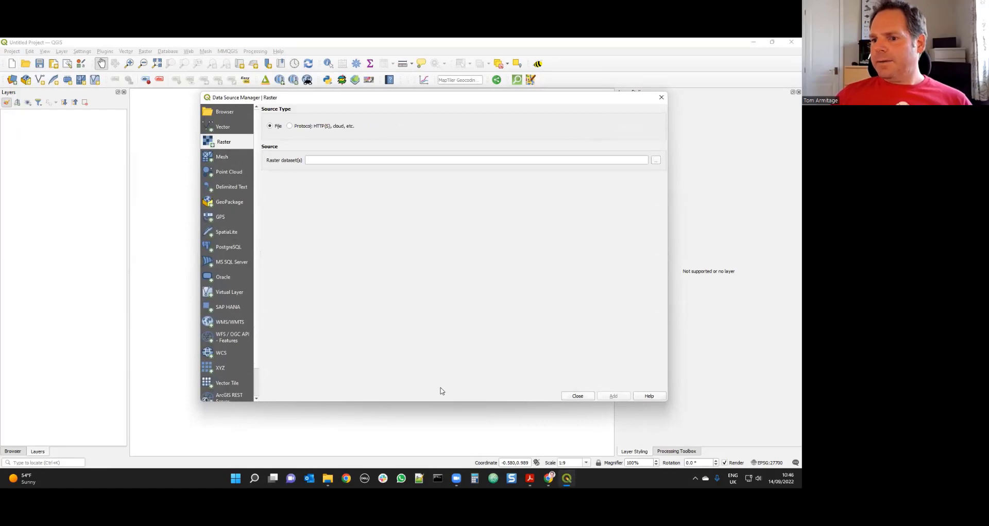
- Try to load tv6198_DSM_25CM.asc into the project's layers straight from the Pier.zip archive
click(328, 478)
drag(275, 201, 35, 149)
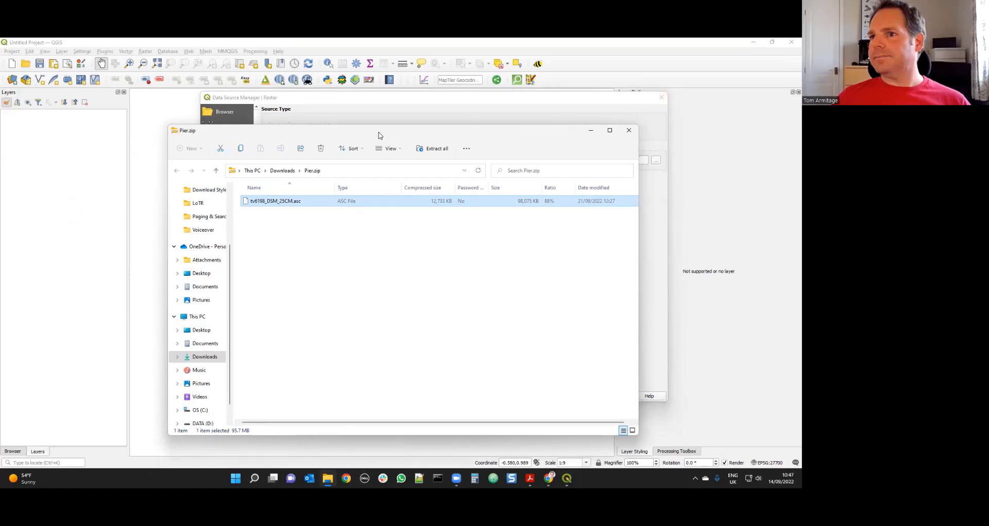
drag(378, 135, 399, 139)
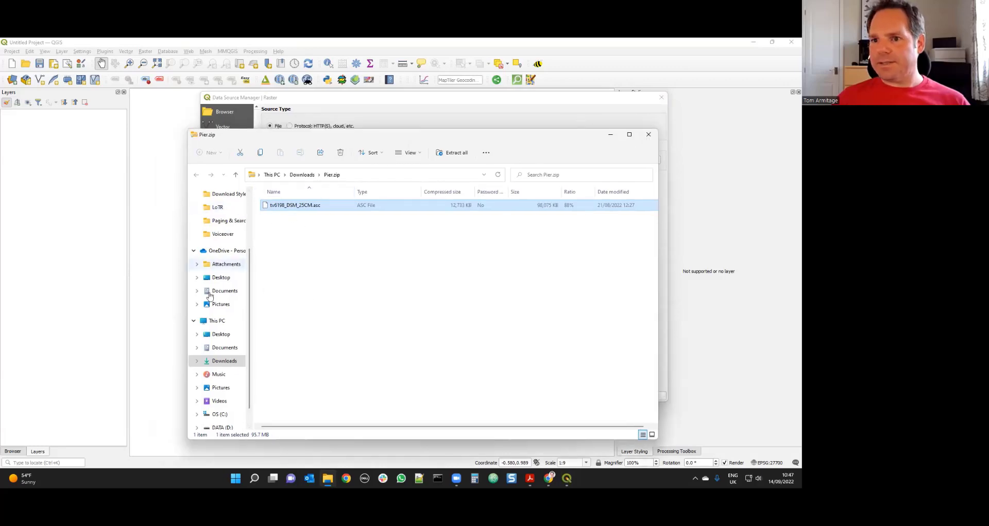
- Try to load tv6198_DSM_25CM.asc and tv6198_DSM_25CM_Archaeological_(VAT).tif from the Desktop folder as layers, and close File Explorer
click(224, 348)
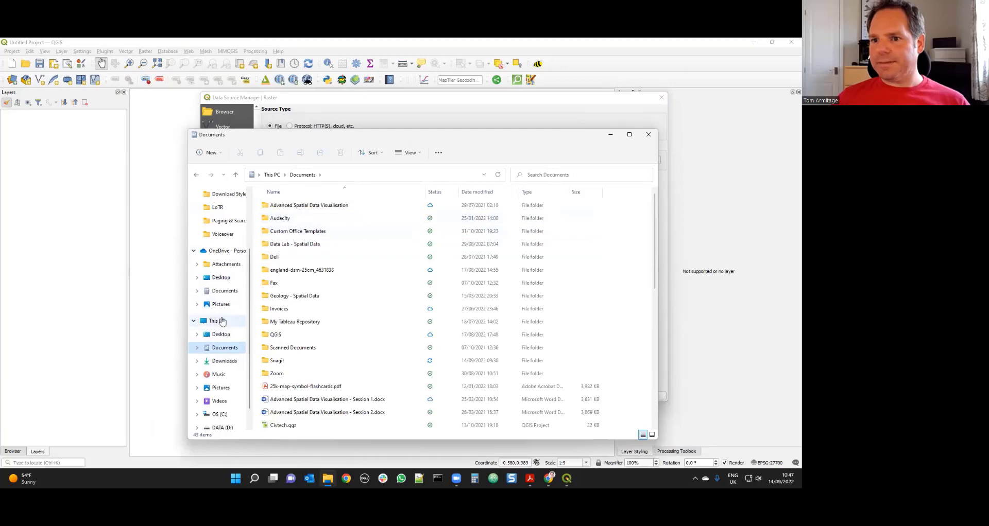
click(221, 277)
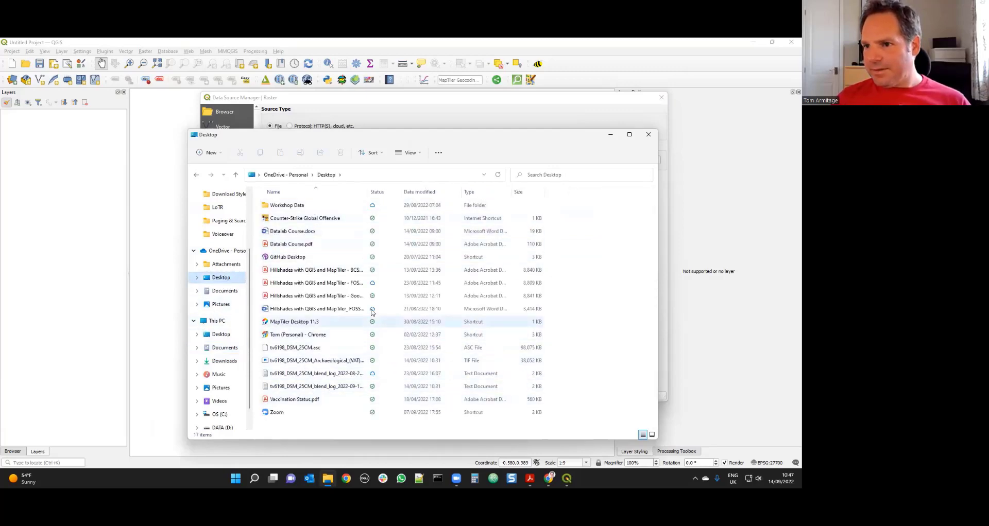
drag(367, 187, 448, 188)
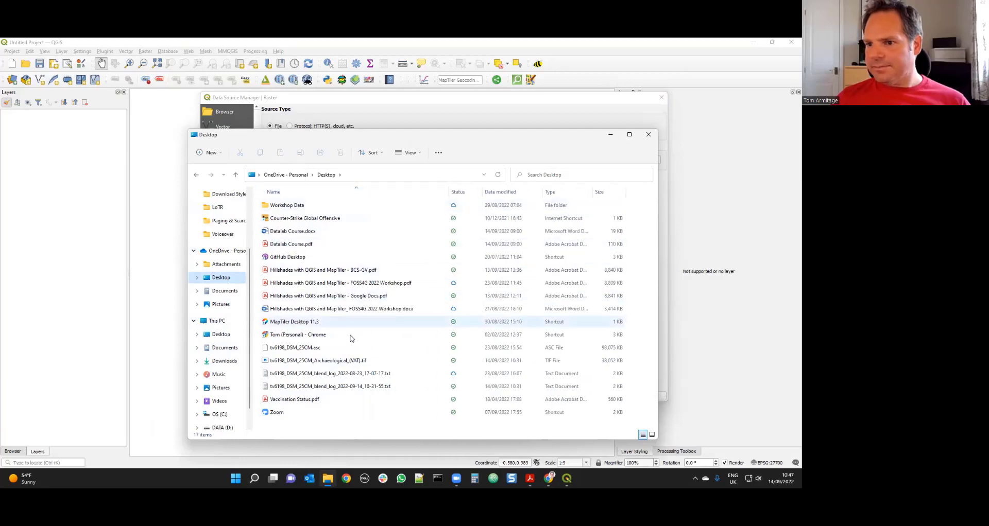
drag(307, 349, 55, 179)
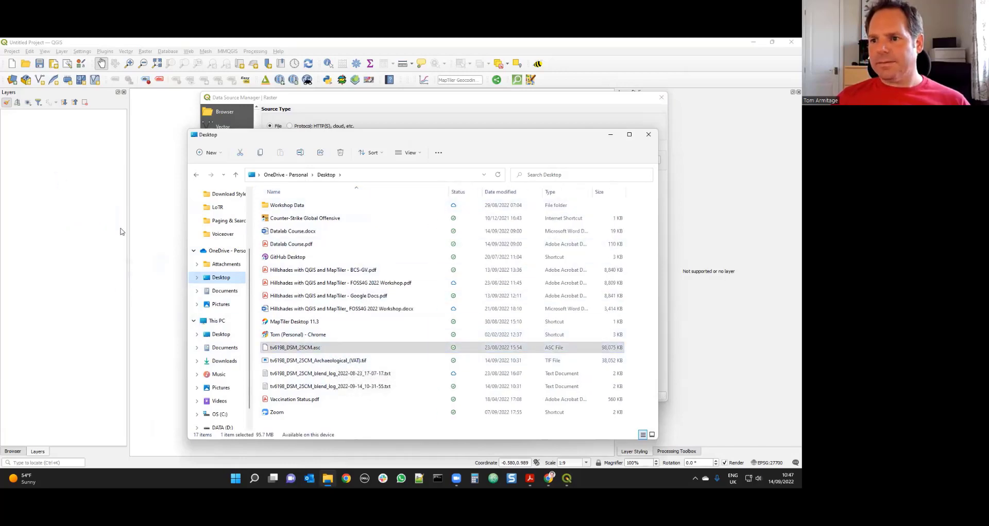
drag(309, 360, 66, 218)
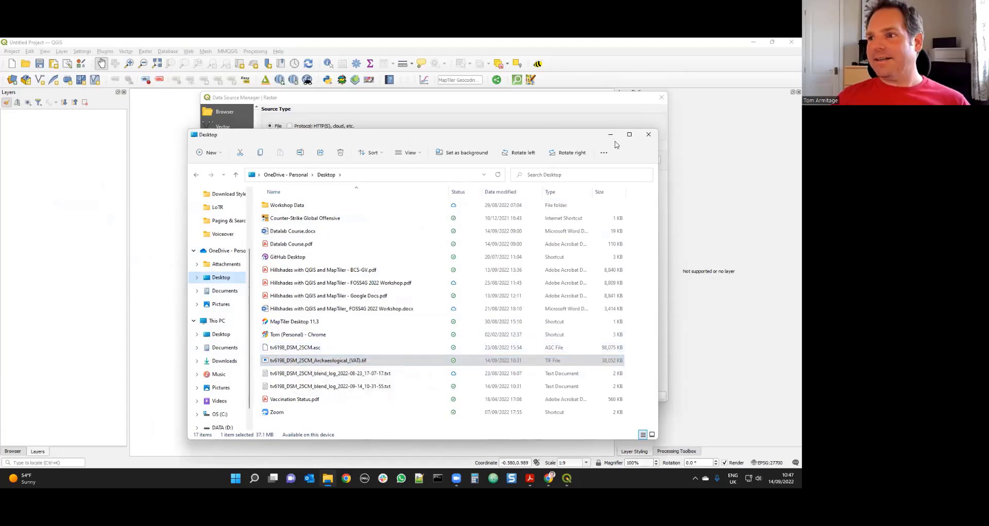
click(649, 136)
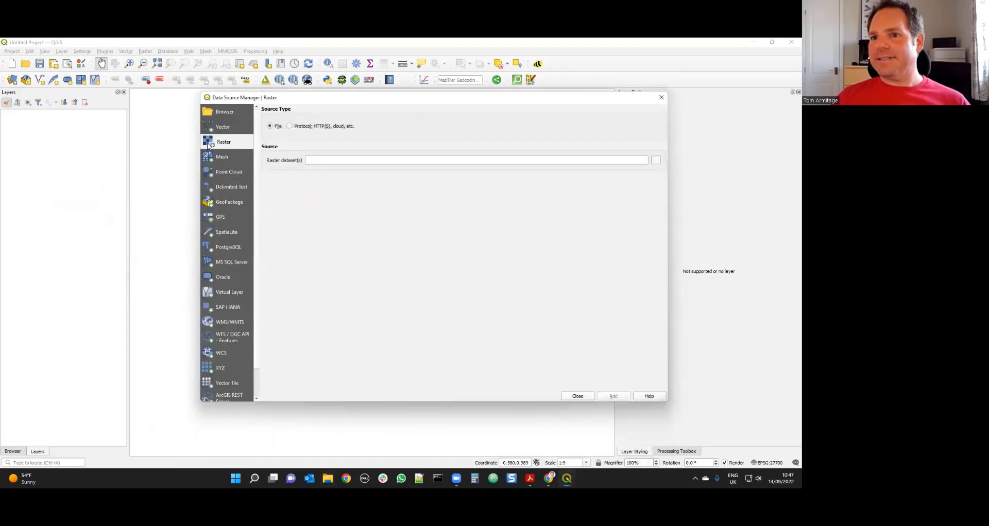
- Load tv6198_DSM_25CM.asc and tv6198_DSM_25CM_Archaeological_(VAT).tif from the Desktop folder as raster layers and close the Data Source Manager
click(656, 161)
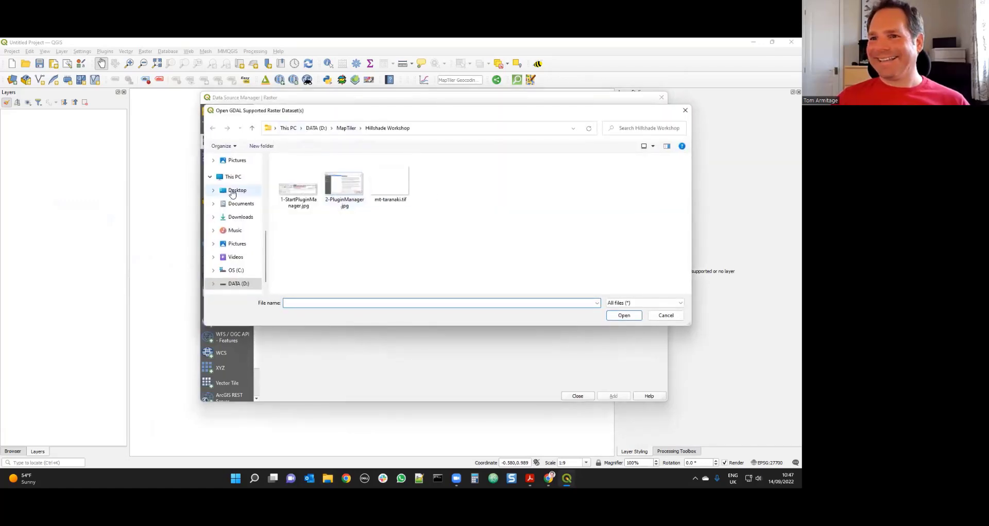
click(234, 190)
scroll(358, 200, down, 2)
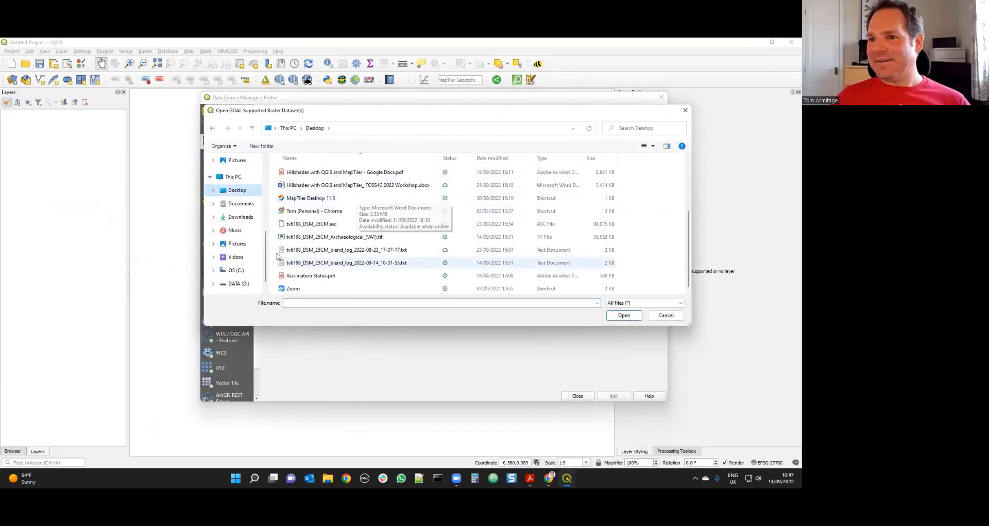
click(337, 225)
ctrl+click(339, 238)
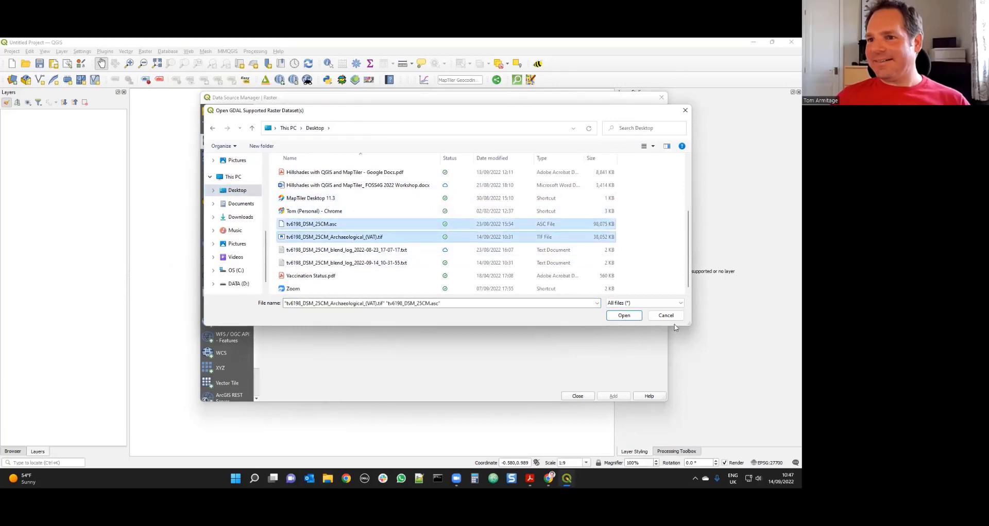
click(624, 316)
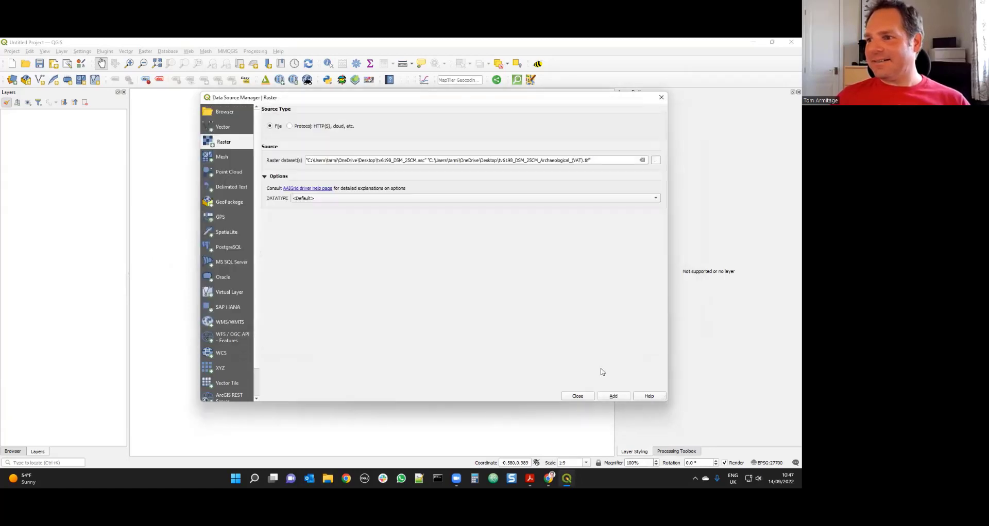
click(614, 395)
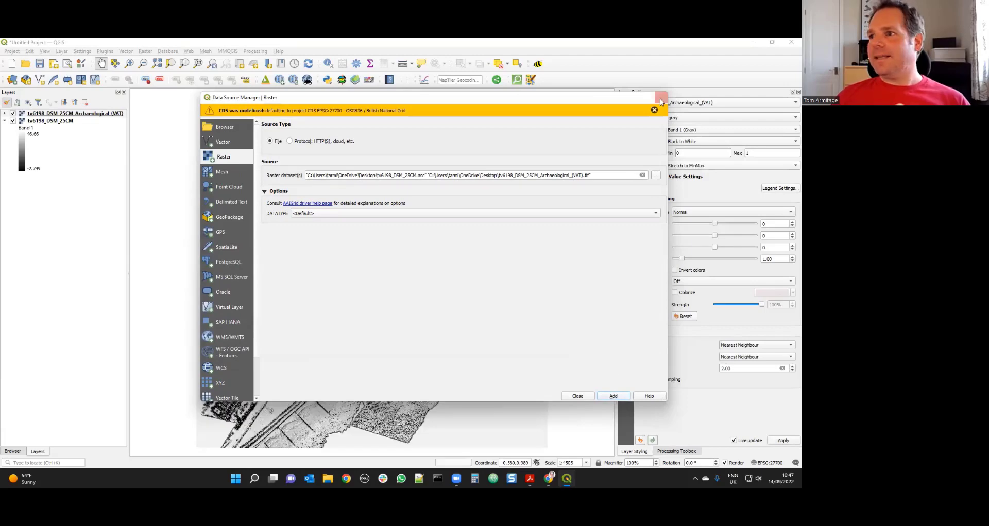
key(Escape)
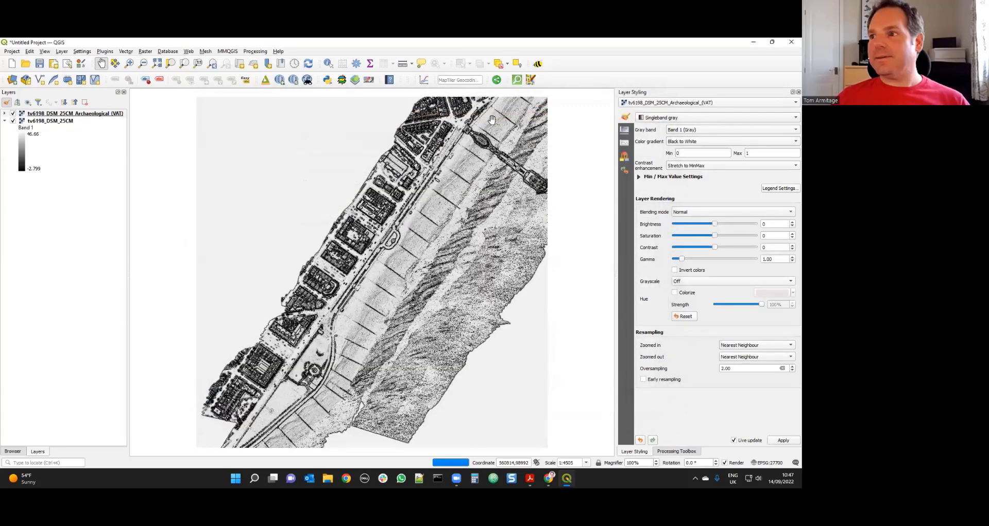
- Style the tv6198_DSM_25CM layer as Singleband pseudocolor and invert its color ramp so it runs from blue to red
click(695, 119)
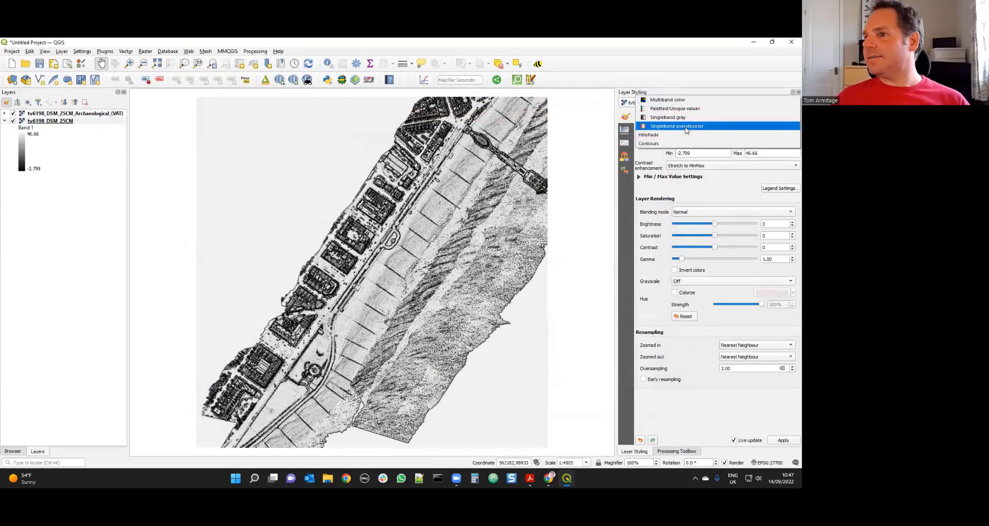
click(669, 125)
click(765, 177)
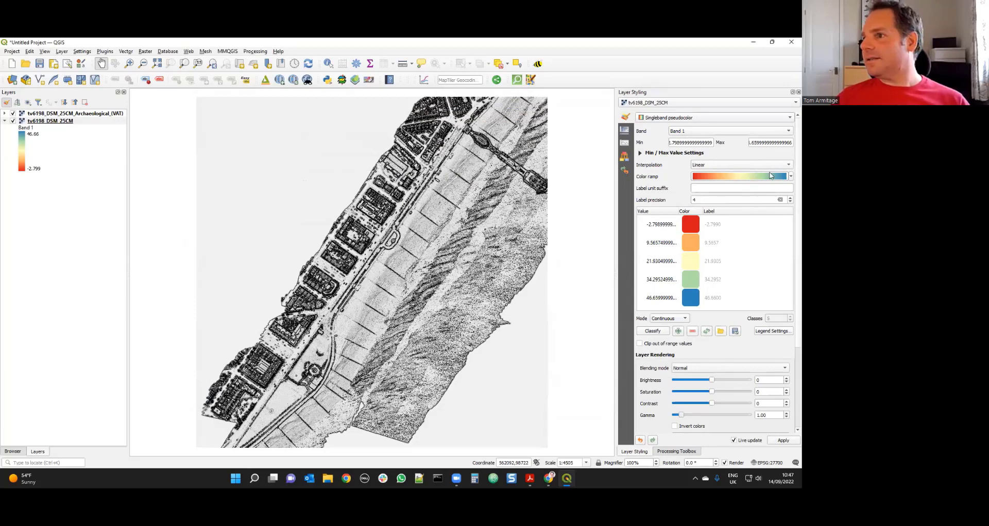
click(791, 176)
click(731, 192)
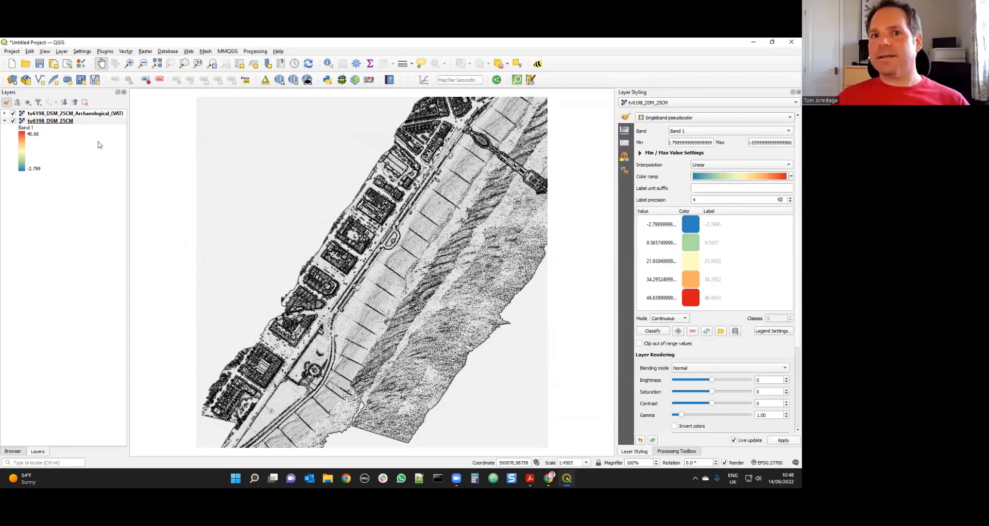
- Set the Archaeological (VAT) layer's blending mode to Multiply and change its zoomed-in and zoomed-out resampling methods
click(77, 114)
click(710, 213)
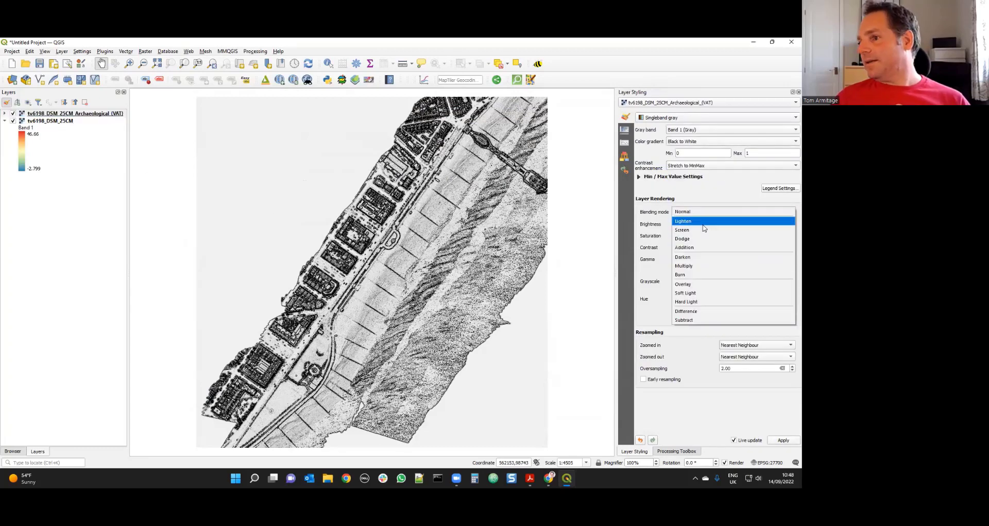
click(700, 266)
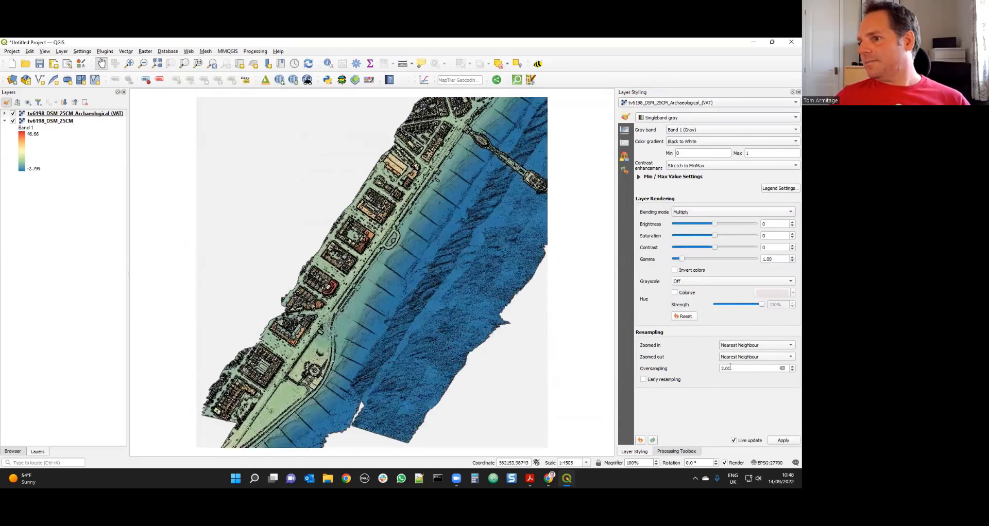
click(751, 358)
click(748, 348)
click(748, 346)
click(747, 354)
- Set the tv6198_DSM_25CM layer's zoomed-in and zoomed-out resampling to Bilinear
click(67, 122)
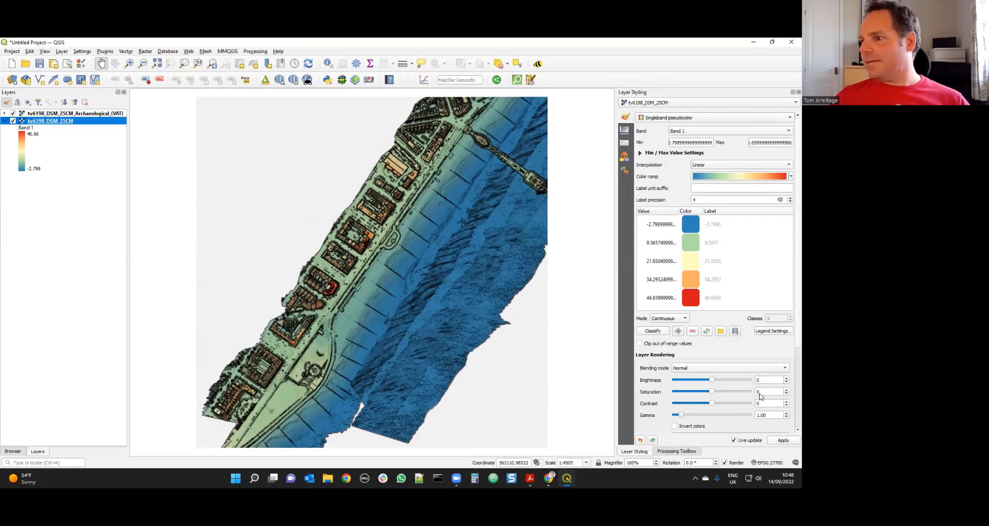
scroll(721, 403, down, 3)
click(758, 402)
click(748, 422)
click(753, 412)
click(752, 411)
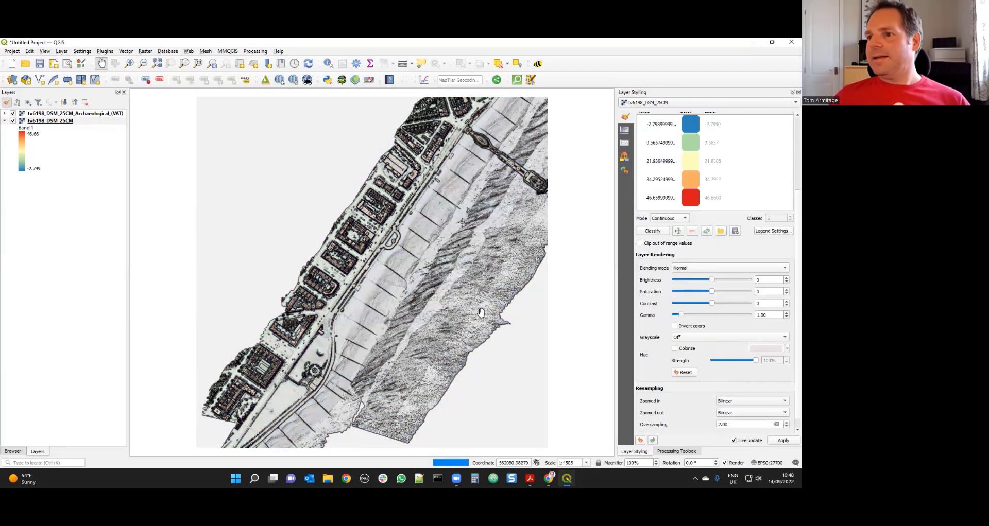
- Open the Qgis2threejs Exporter with the pier and seafront framed in the map, and enable tv6198_DSM_25CM as the DEM
mouse_move(424, 202)
mouse_down()
mouse_move(319, 230)
mouse_move(428, 197)
mouse_up()
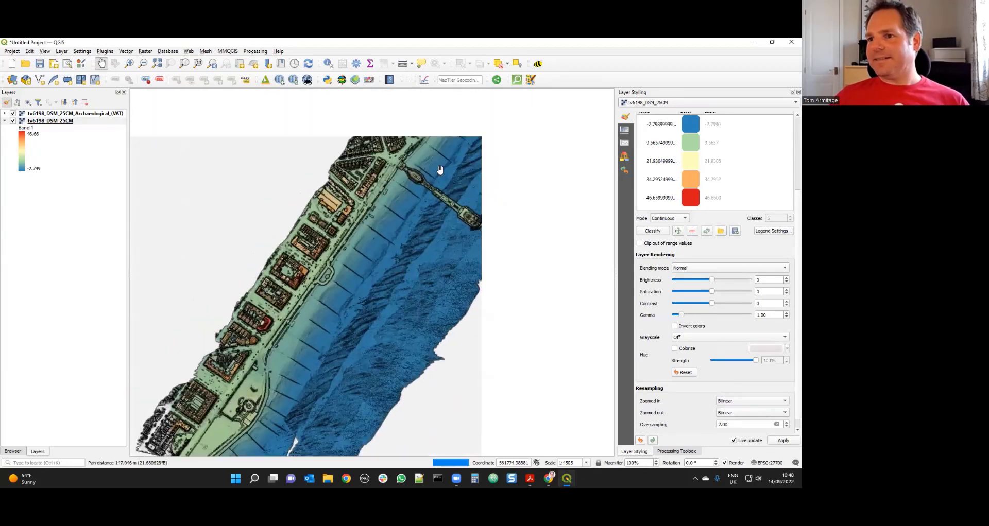
scroll(434, 181, up, 3)
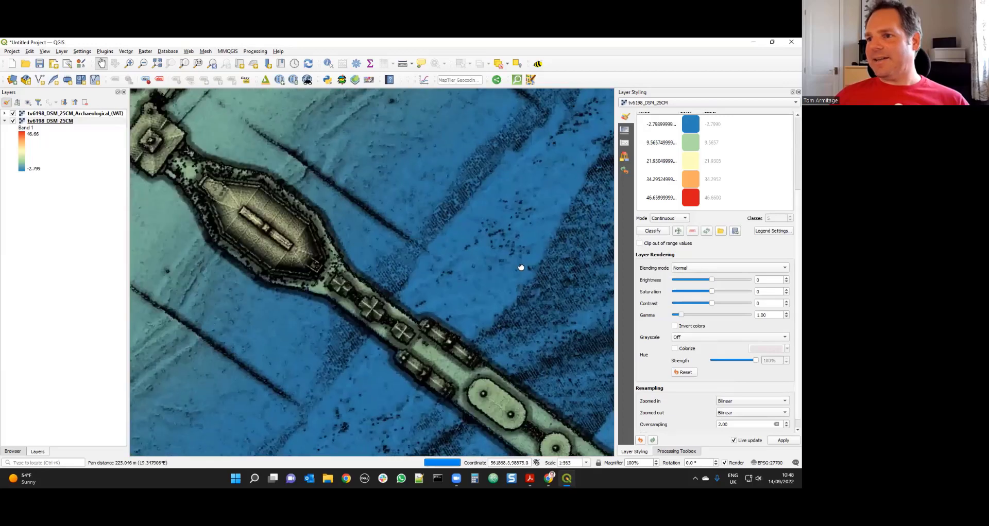
drag(514, 236, 494, 213)
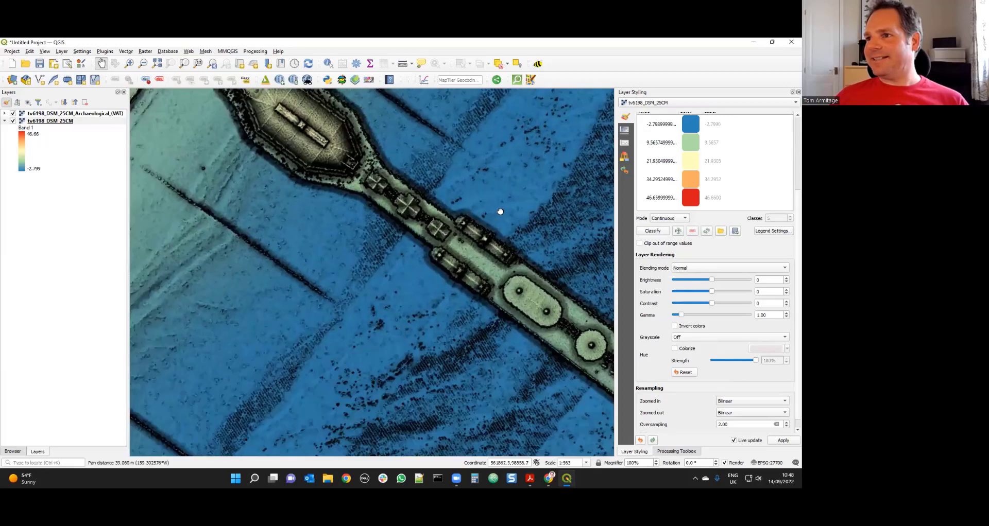
scroll(504, 212, down, 2)
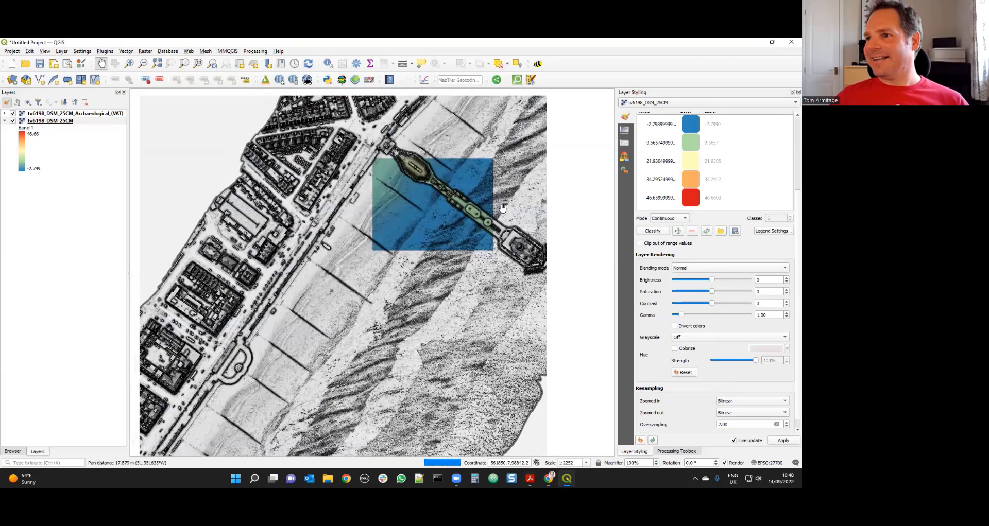
drag(435, 240, 461, 247)
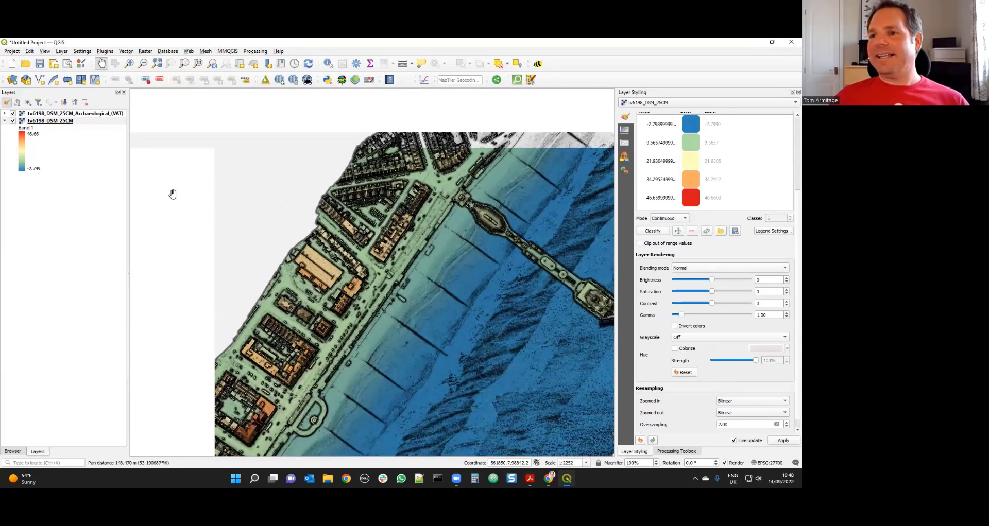
click(188, 51)
mouse_move(209, 70)
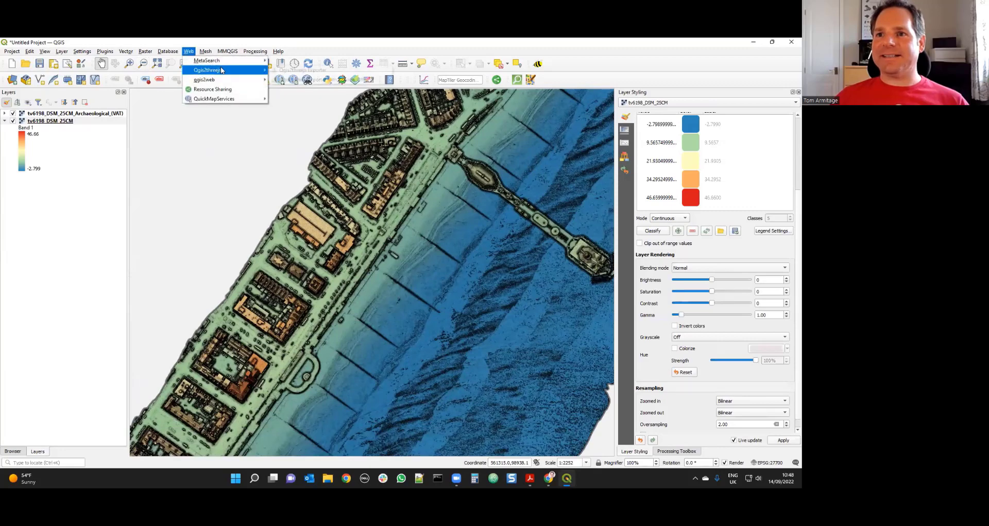
click(311, 71)
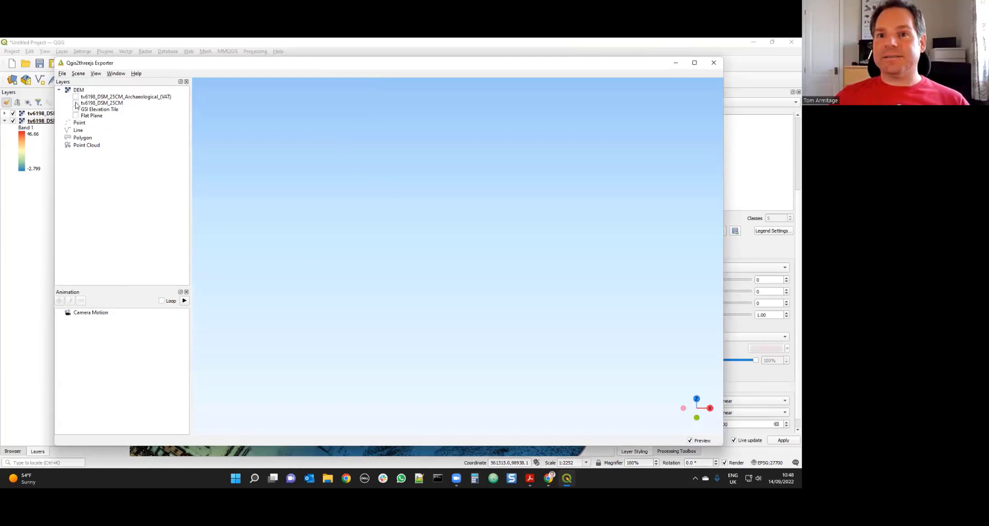
click(76, 103)
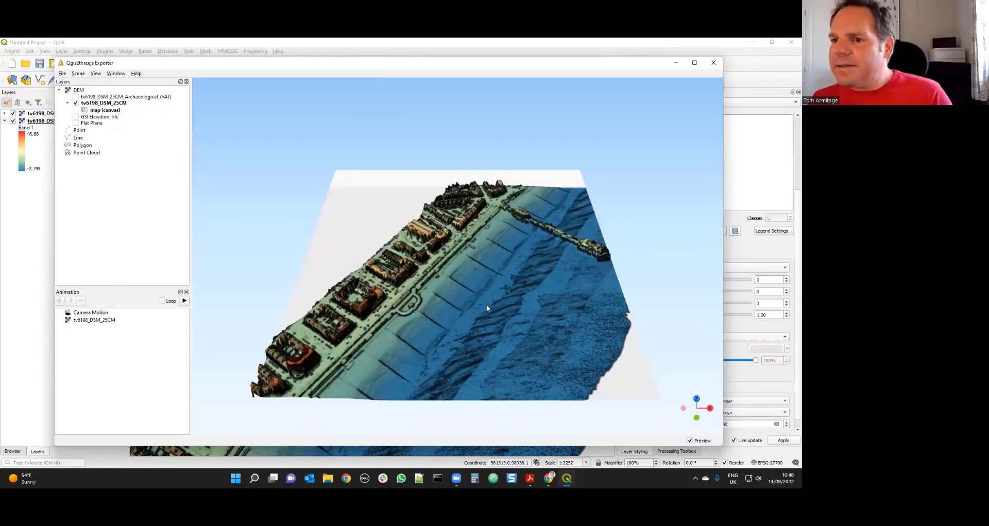
- Set the DSM's resampling level to 5 in its 3D layer properties and apply it
drag(493, 318, 456, 207)
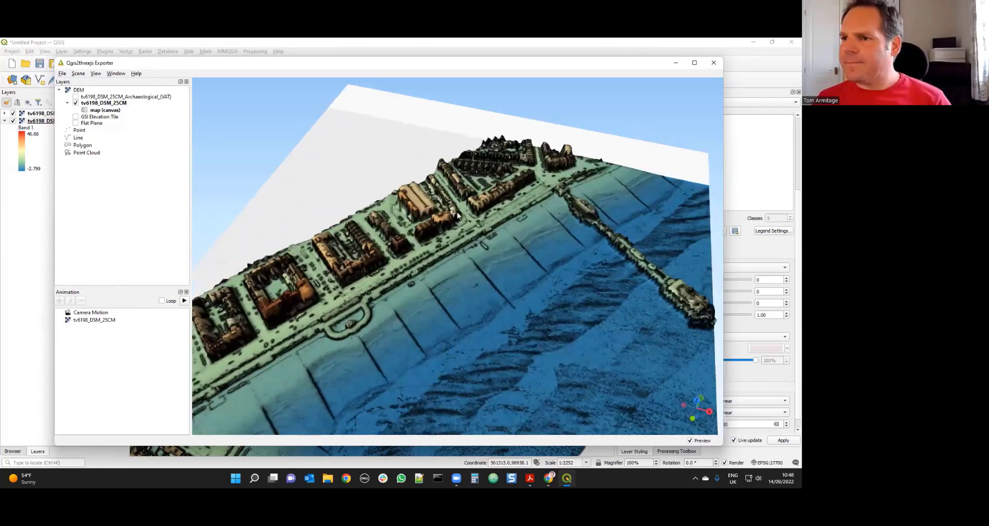
scroll(570, 254, up, 5)
drag(571, 258, 422, 345)
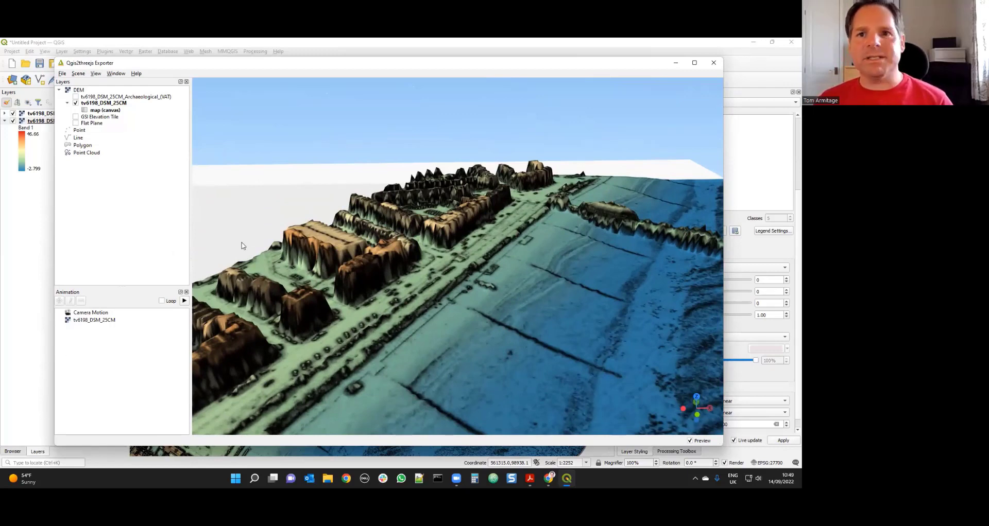
drag(224, 63, 211, 57)
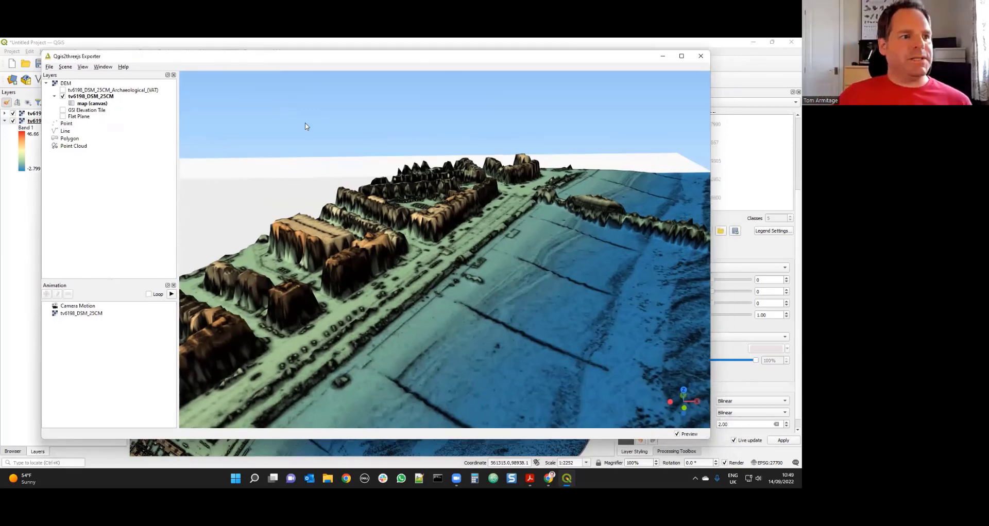
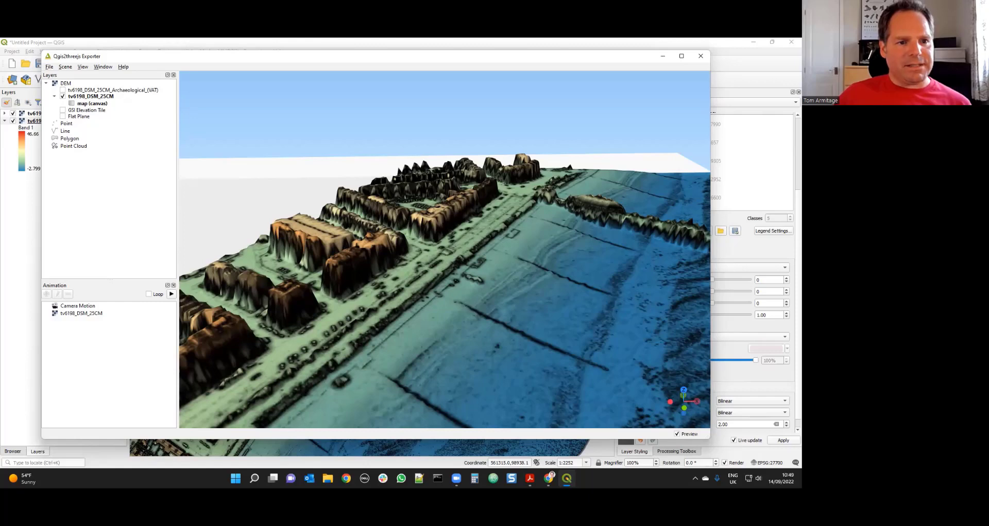
right_click(98, 98)
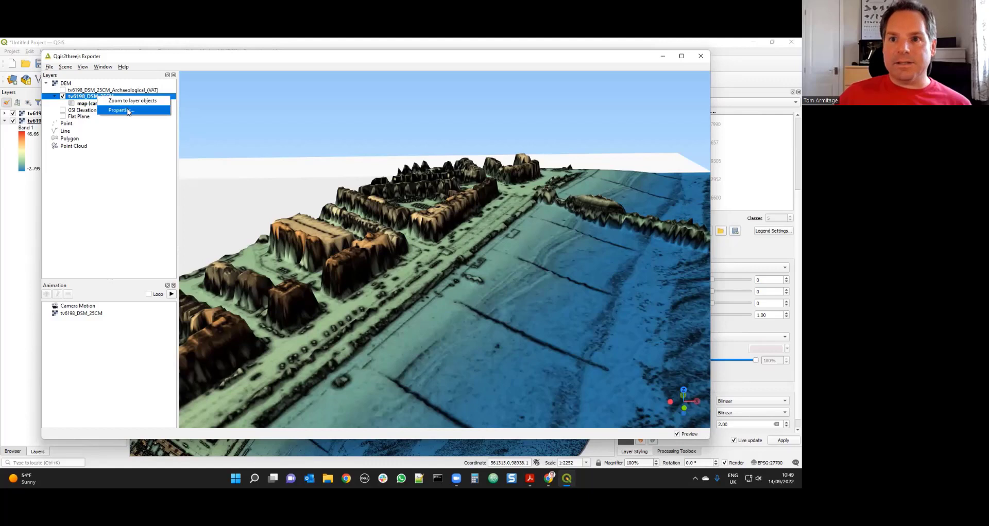
click(128, 110)
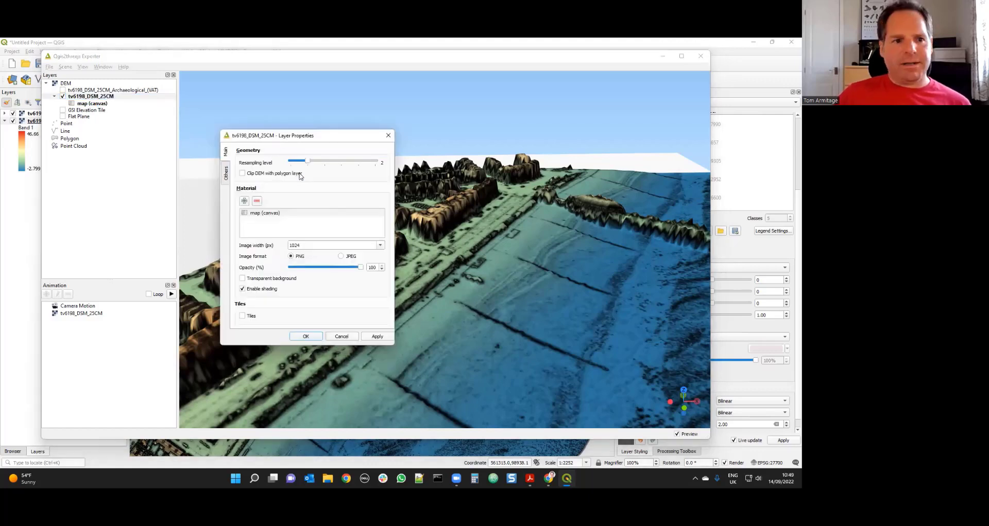
click(340, 163)
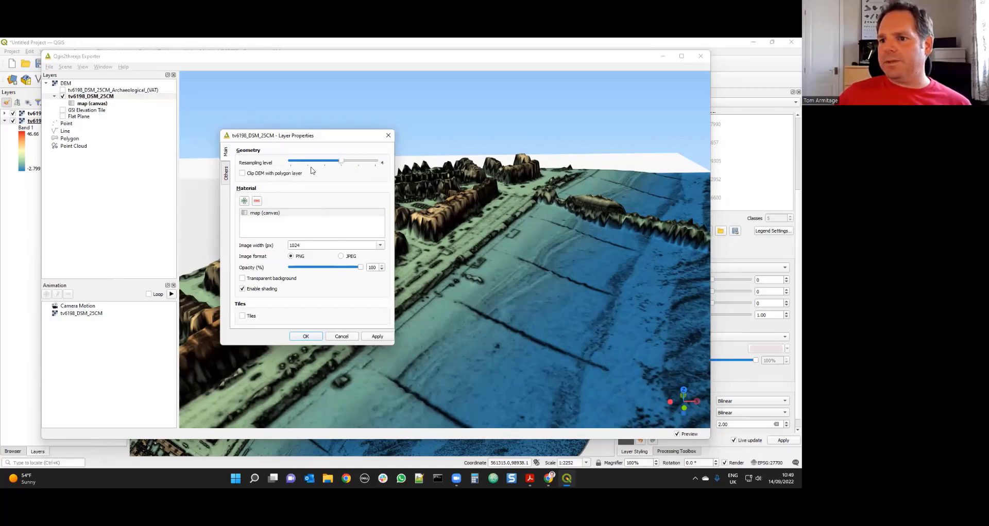
click(379, 338)
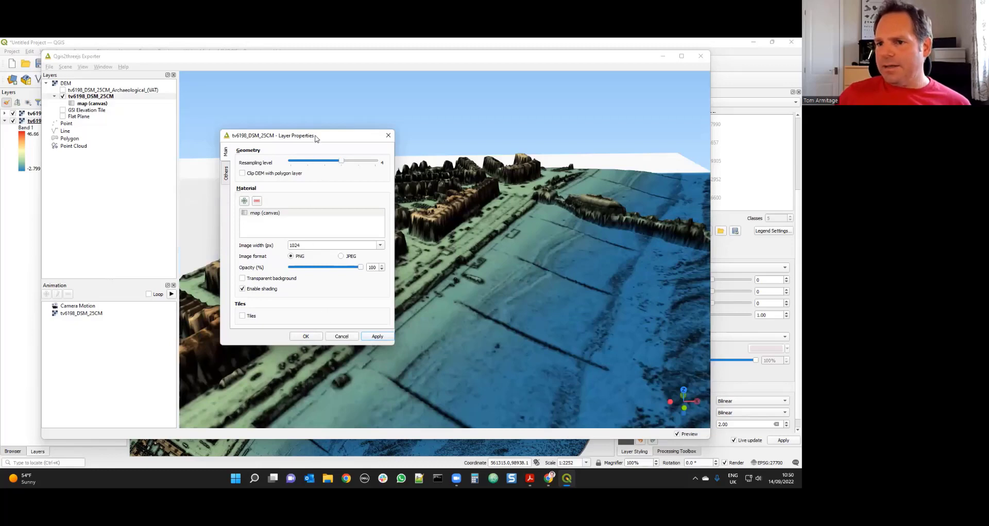
drag(316, 138, 374, 149)
click(418, 173)
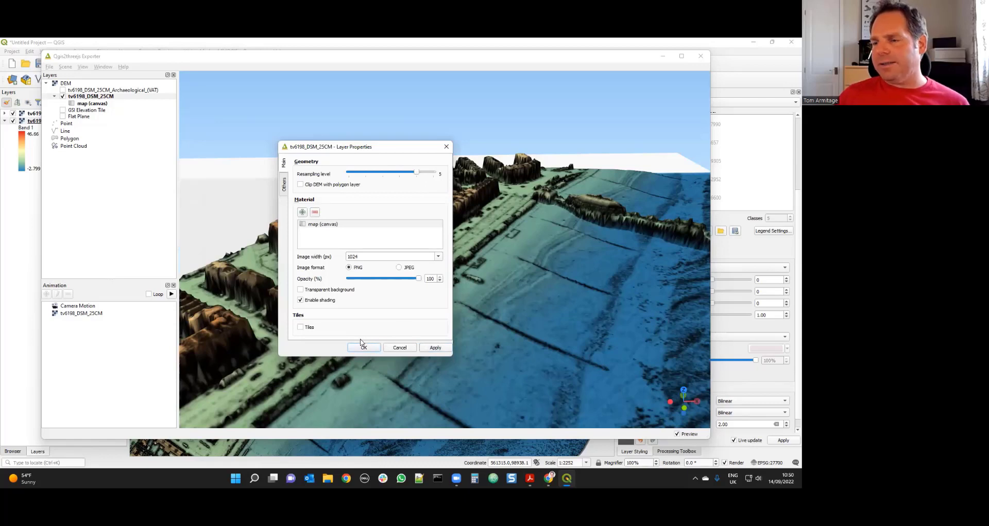
click(435, 349)
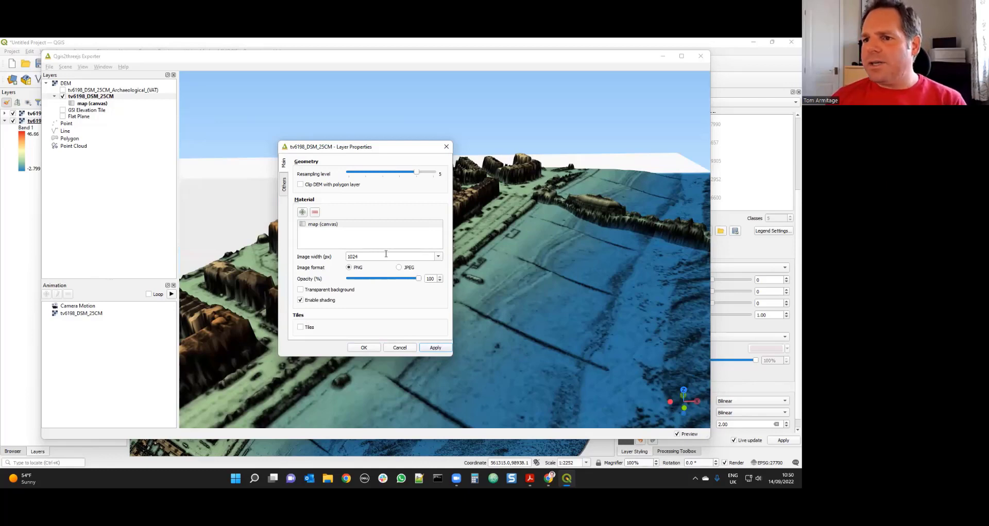
- Set the image width of the DSM's map canvas material to 2048 px and apply it
click(438, 258)
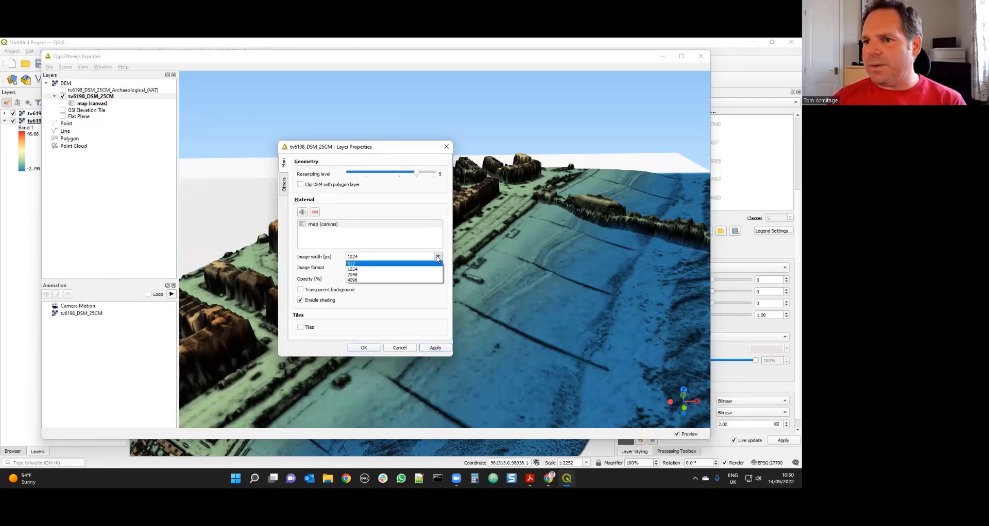
click(420, 275)
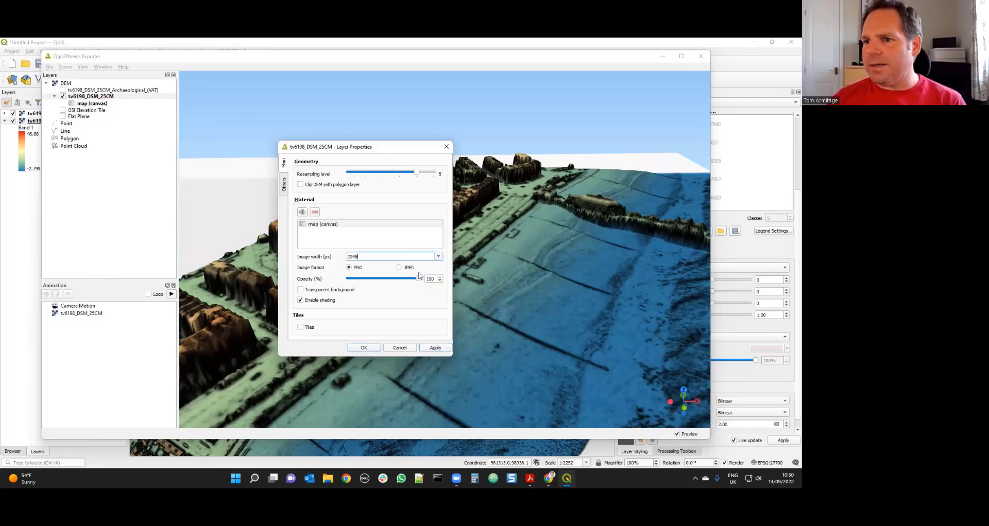
click(435, 349)
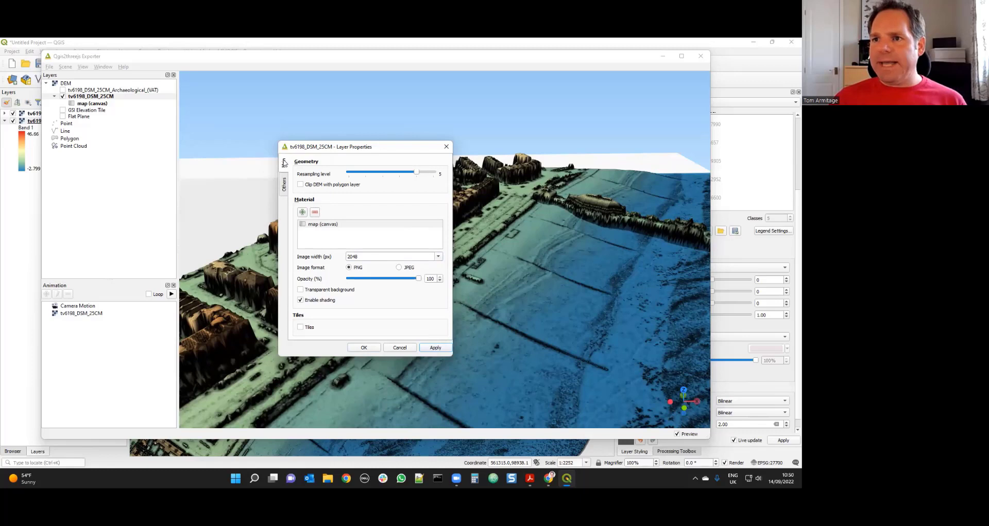
- Enable Build sides for the tv6198_DSM_25CM layer in its 3D layer properties and apply it
click(283, 184)
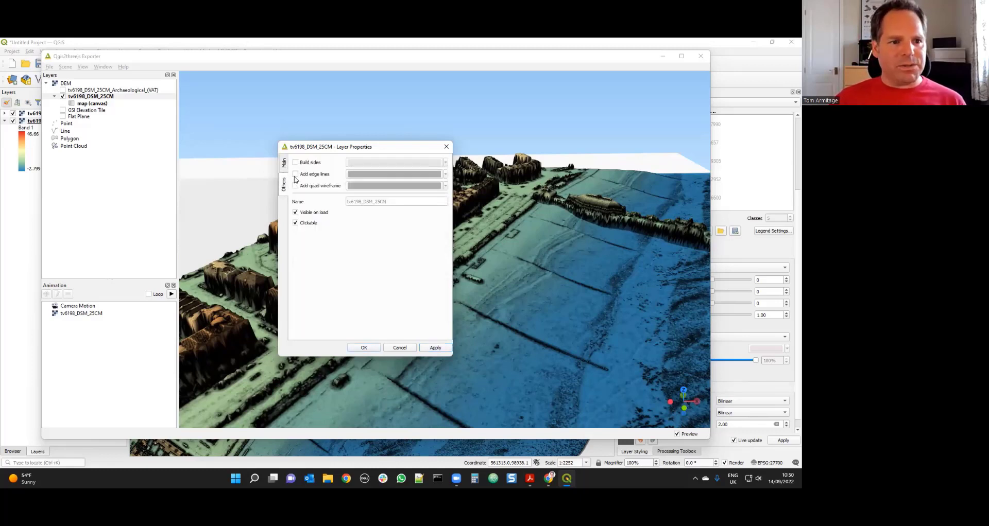
click(296, 163)
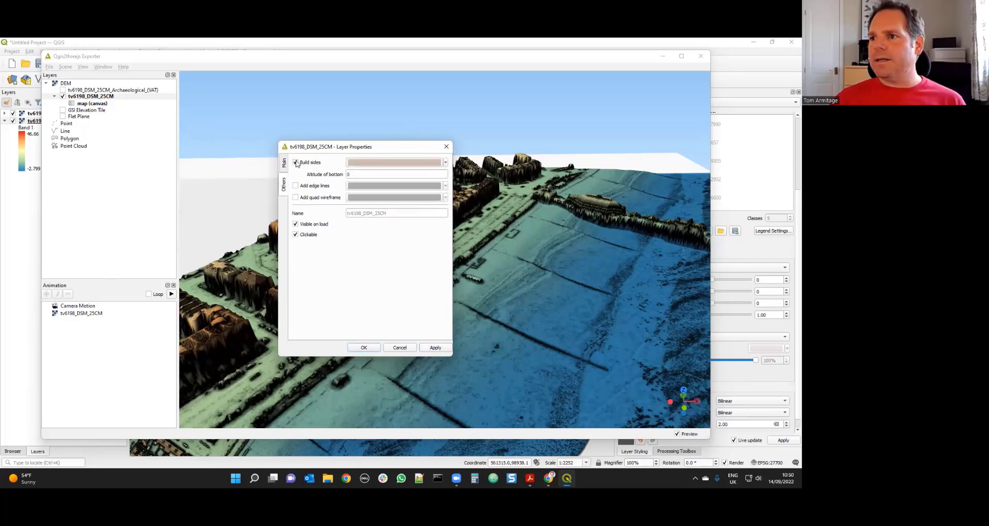
drag(603, 351, 570, 288)
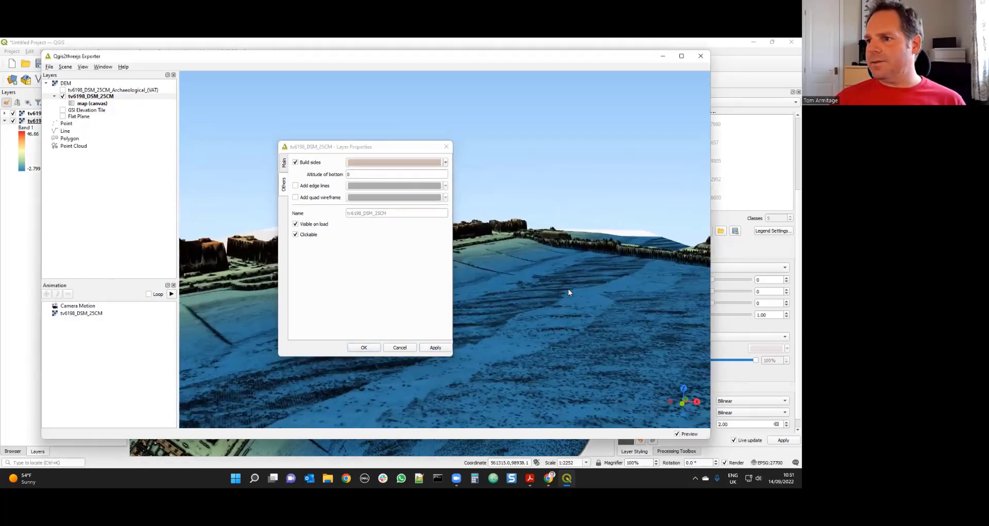
drag(239, 362, 474, 304)
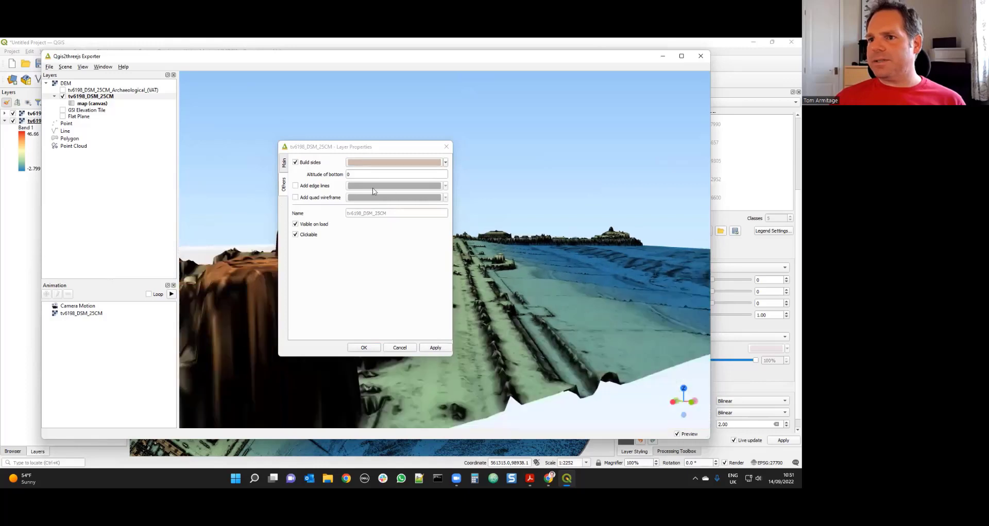
click(436, 347)
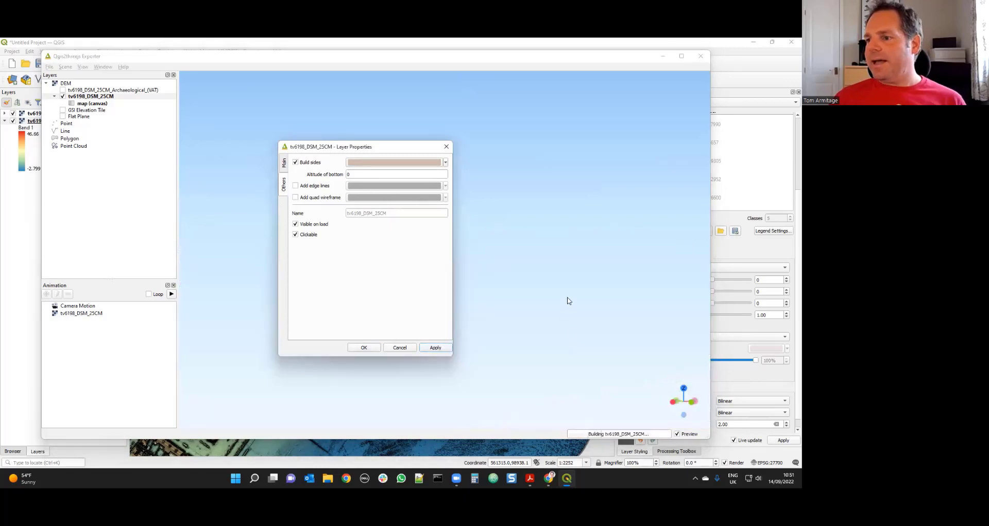
mouse_move(653, 315)
mouse_down()
mouse_move(607, 320)
mouse_move(644, 324)
mouse_up()
drag(618, 323, 540, 315)
- Set the altitude of bottom for the DSM's sides to -10, apply it and close the layer properties
click(364, 174)
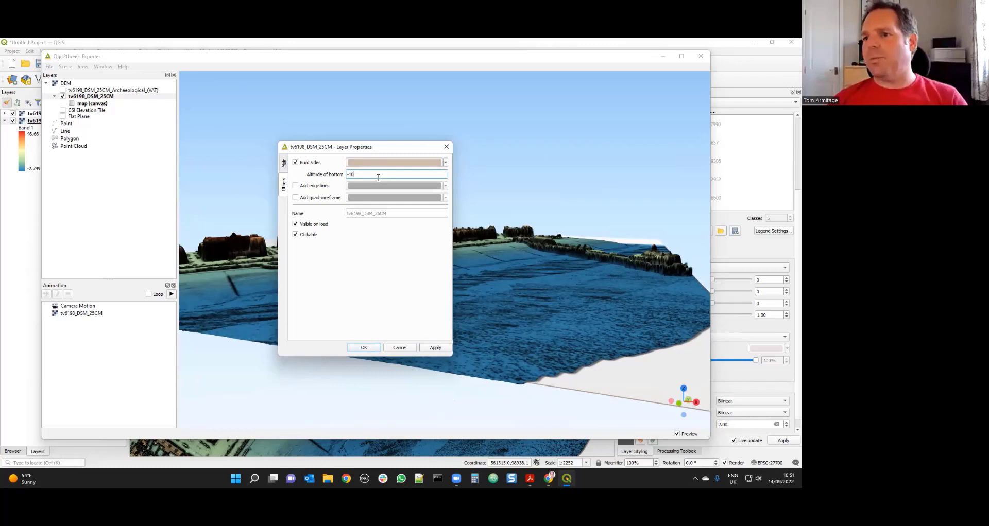
click(435, 348)
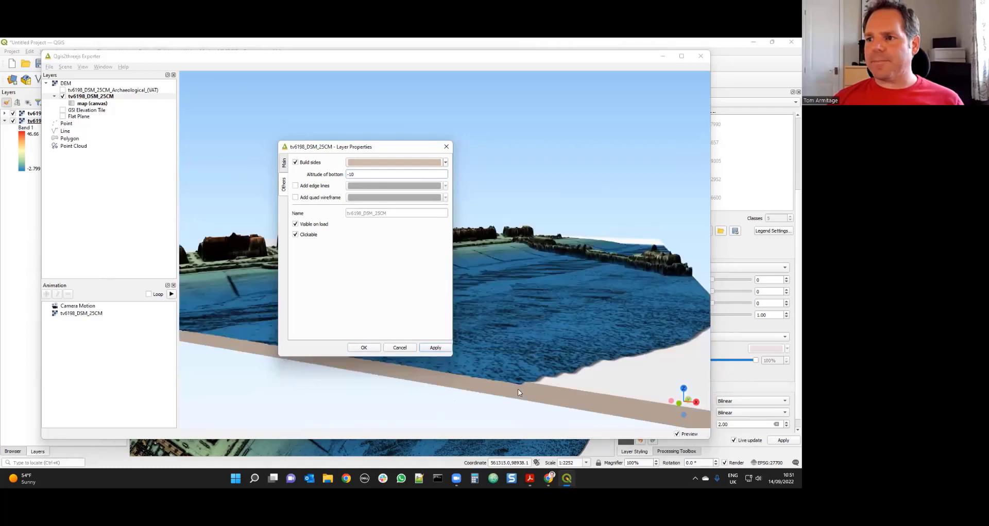
drag(517, 391, 611, 391)
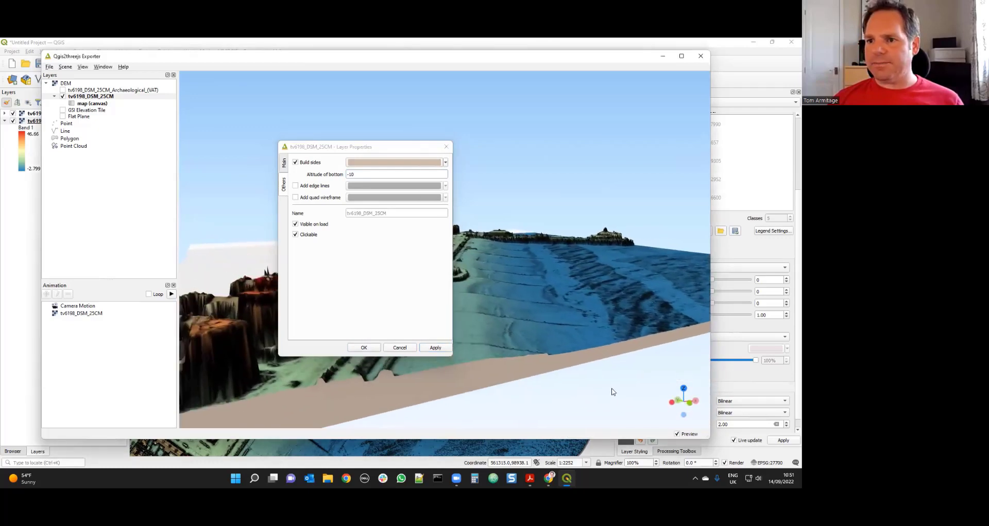
click(447, 149)
drag(299, 348, 472, 386)
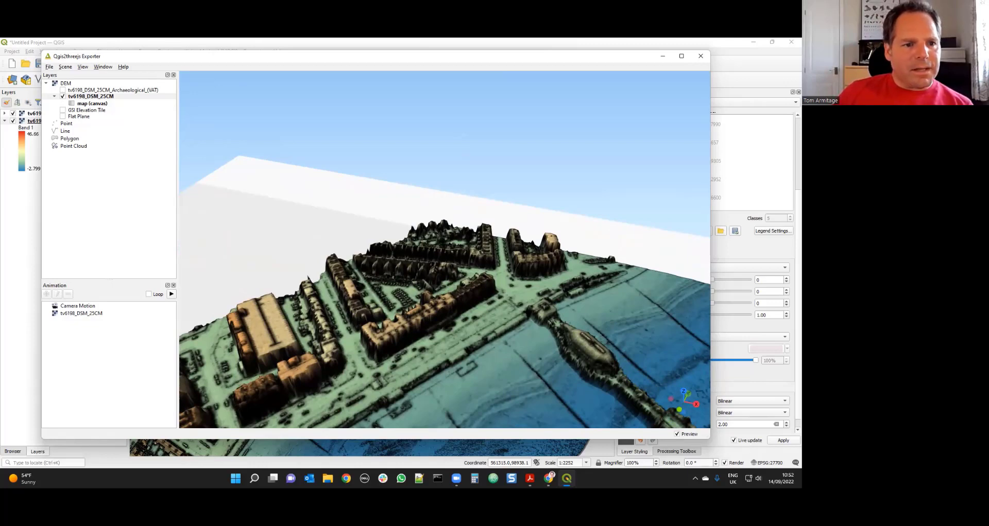
- Set the scene background to solid black (#000000) in the scene settings and apply it to the 3D view
click(65, 67)
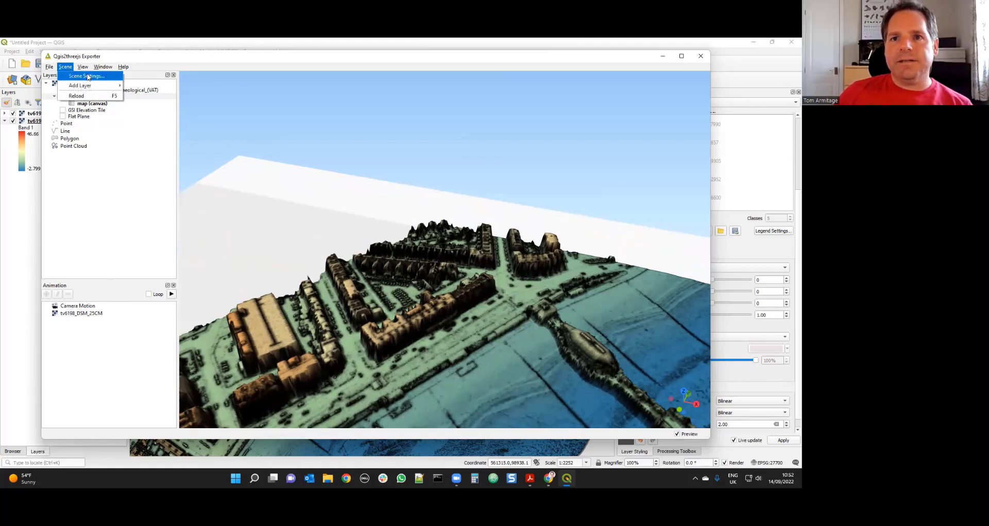
click(86, 76)
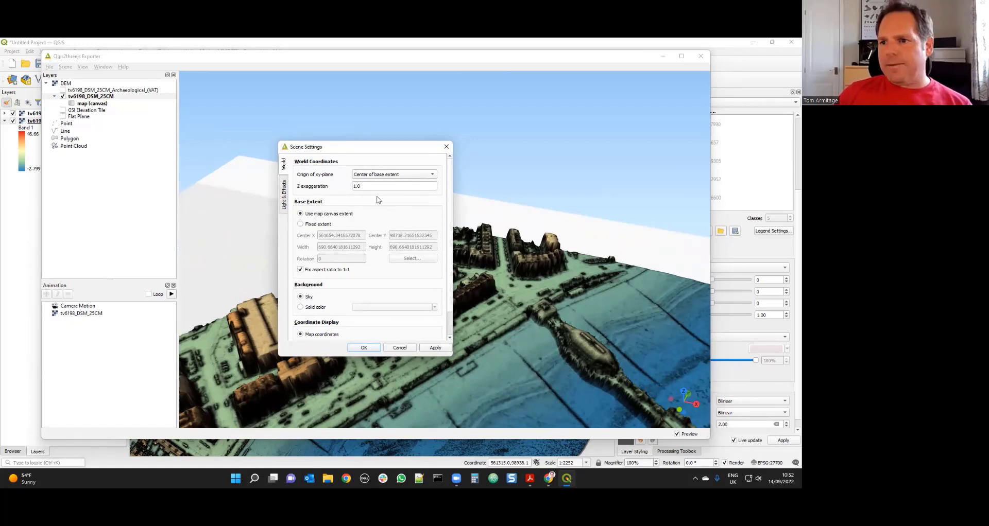
scroll(384, 223, down, 1)
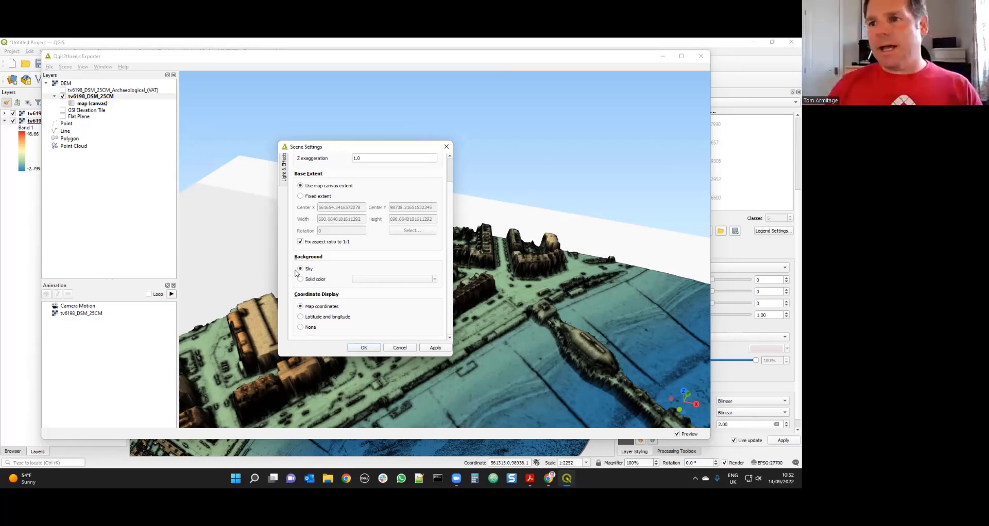
click(300, 280)
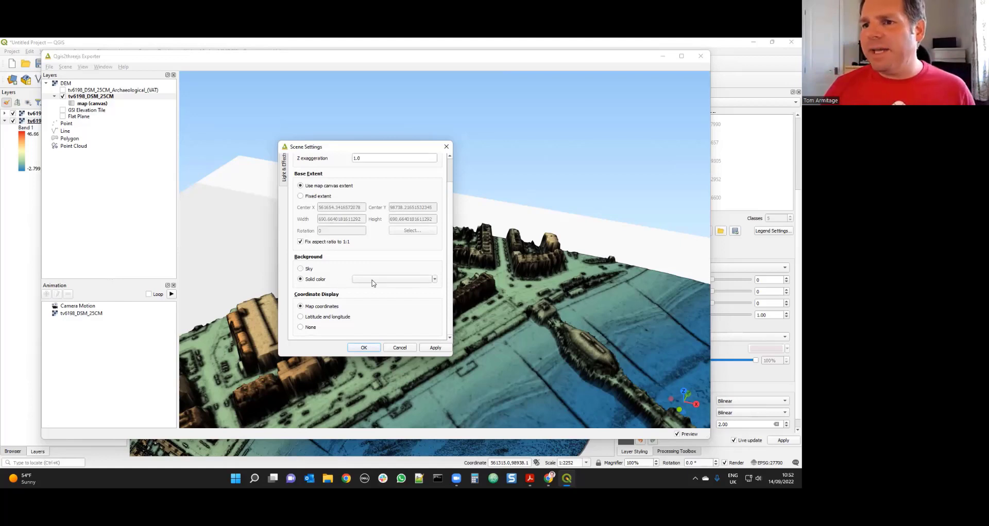
click(401, 281)
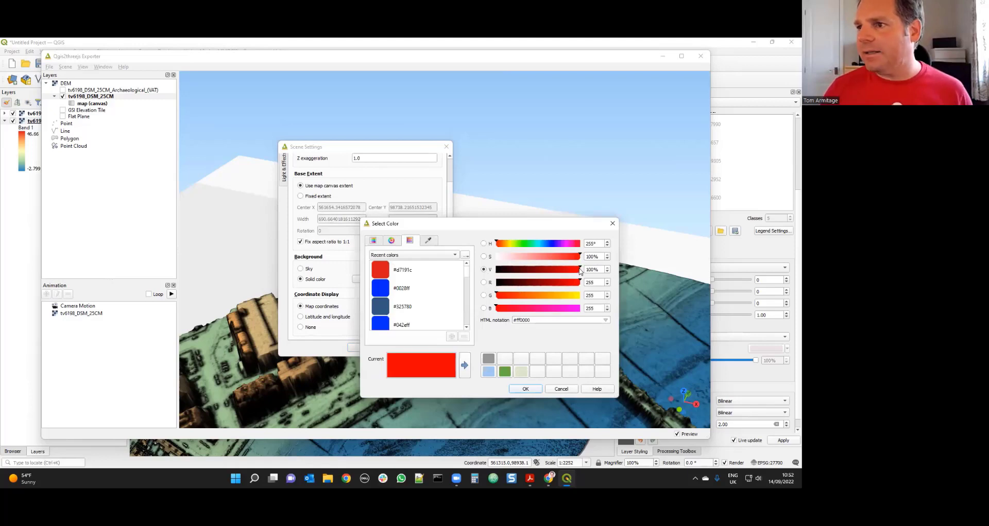
drag(581, 269, 490, 266)
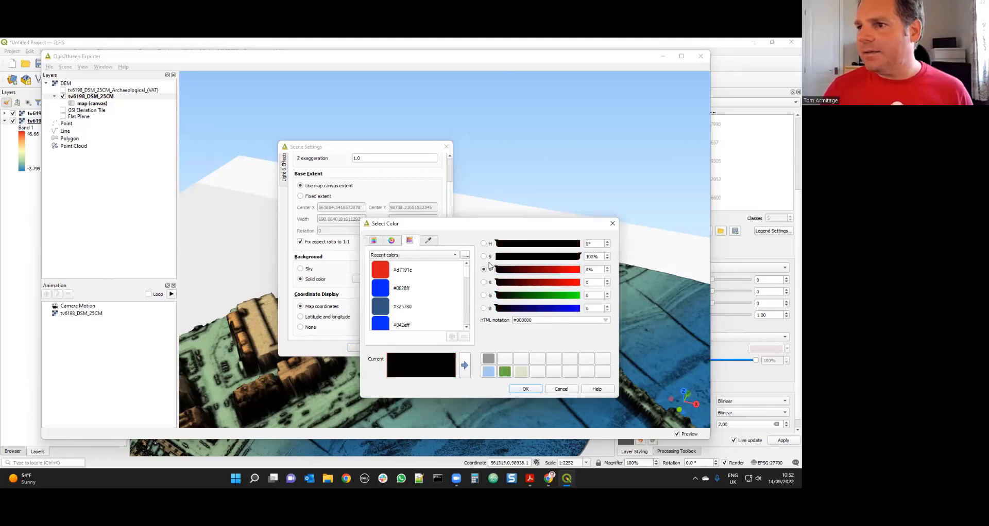
click(526, 390)
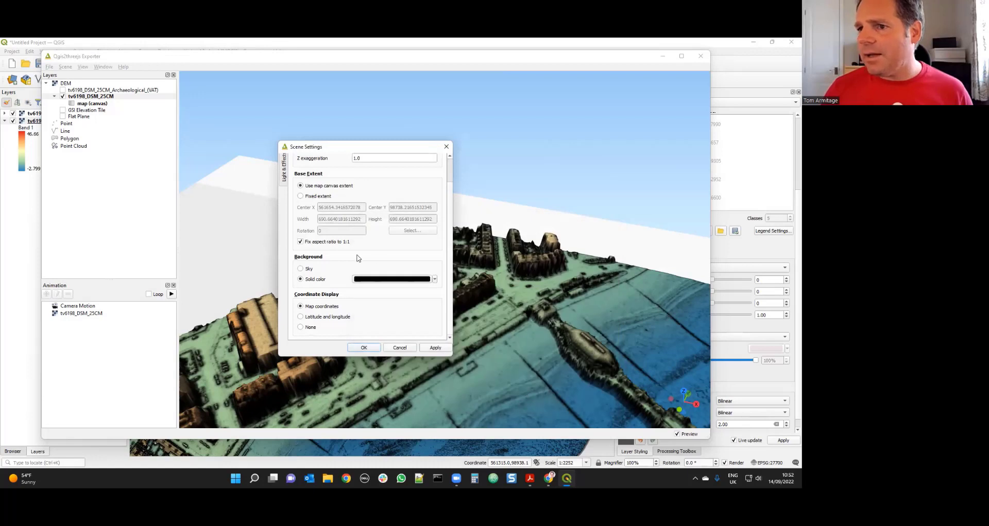
click(435, 349)
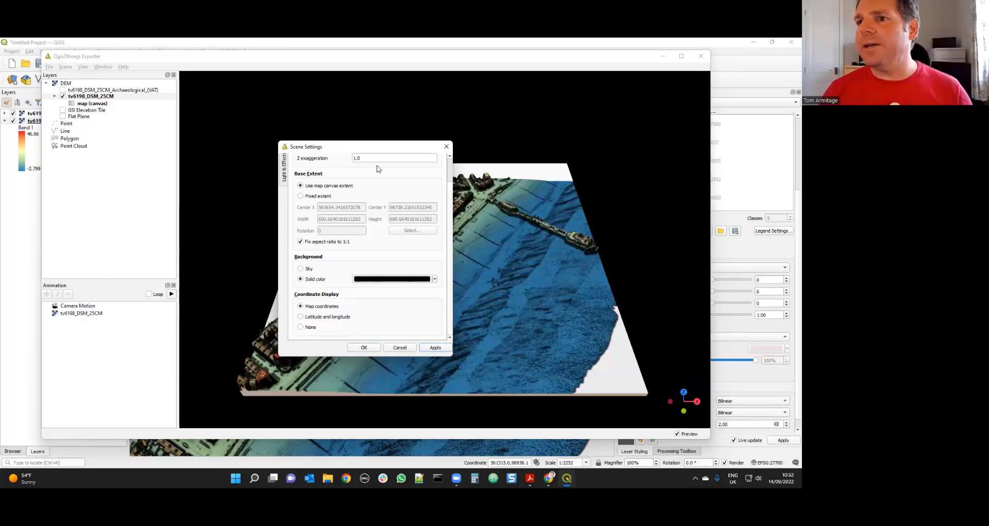
drag(355, 147, 90, 146)
drag(391, 242, 524, 255)
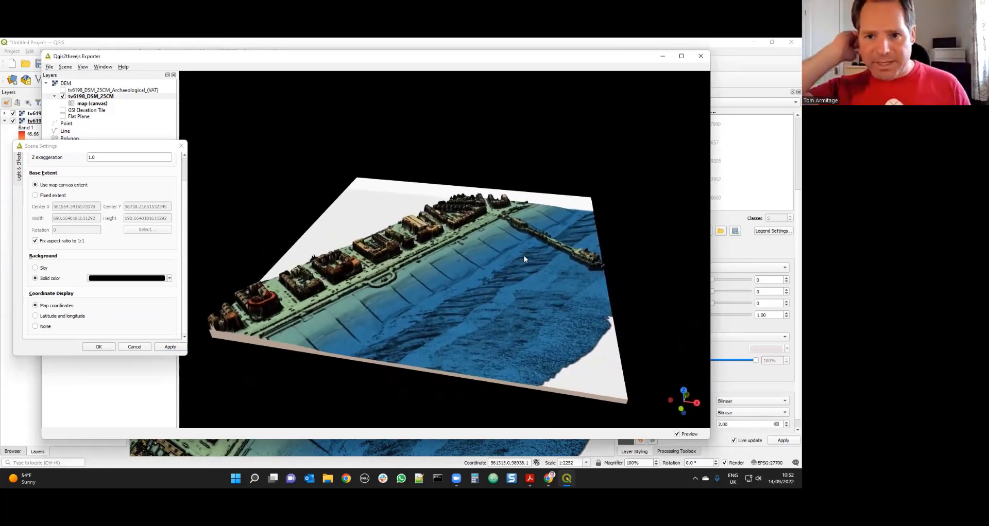
scroll(354, 288, up, 3)
drag(359, 289, 302, 312)
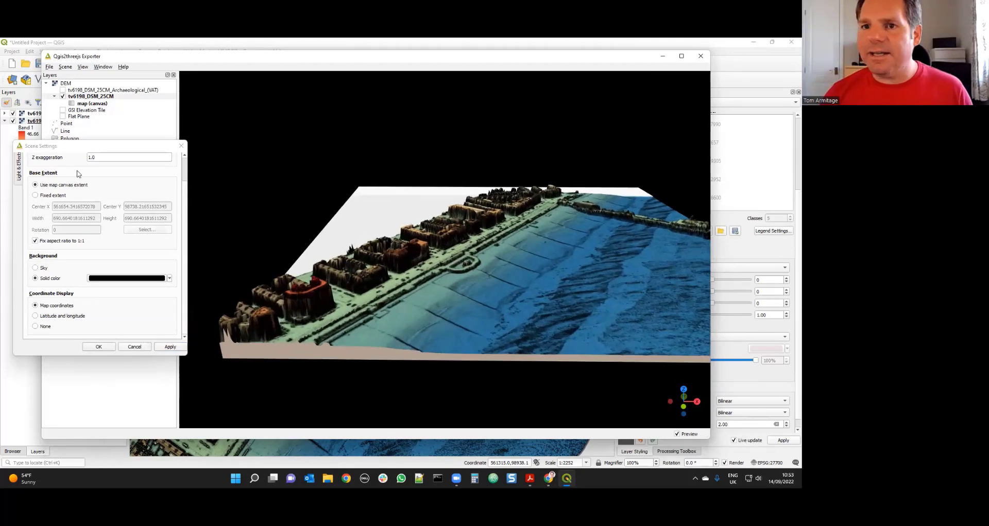
- Set the scene background back to Sky and apply it
click(35, 268)
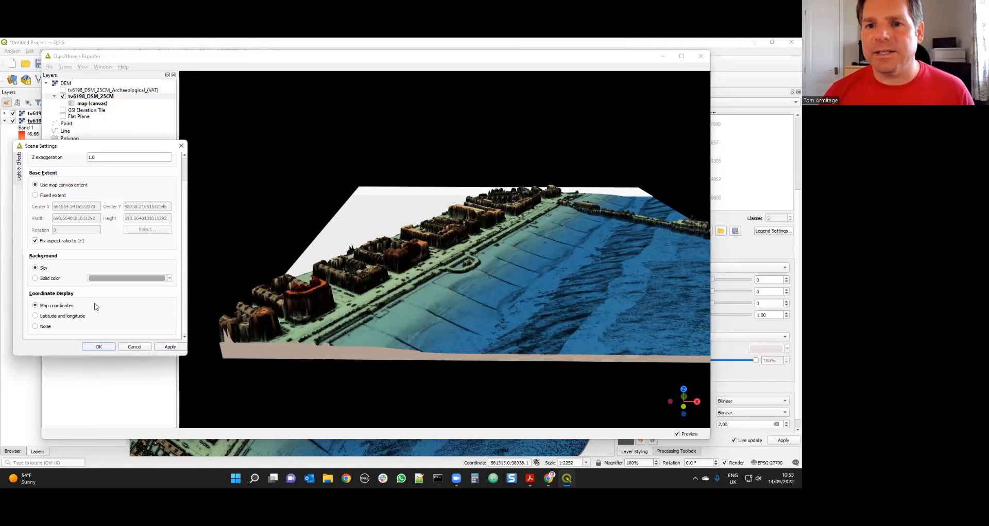
click(170, 348)
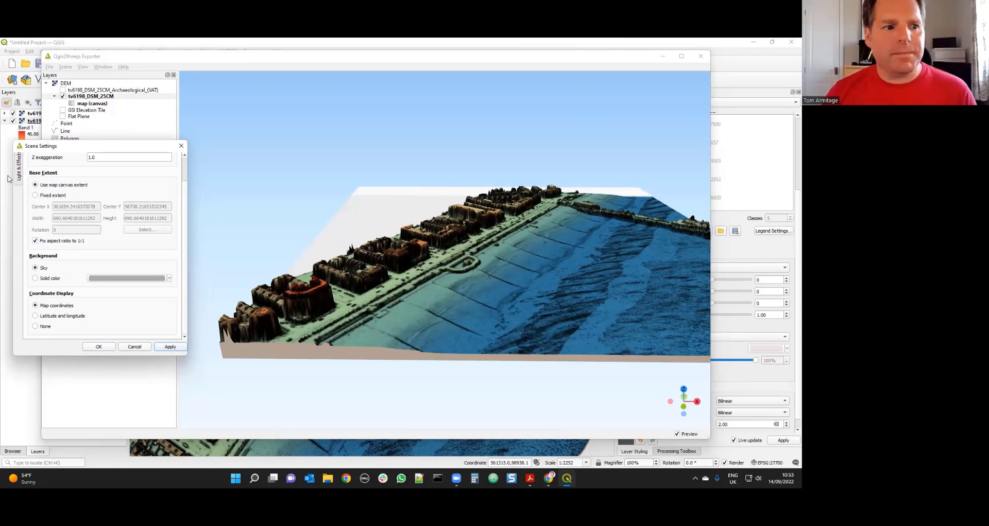
scroll(129, 232, up, 1)
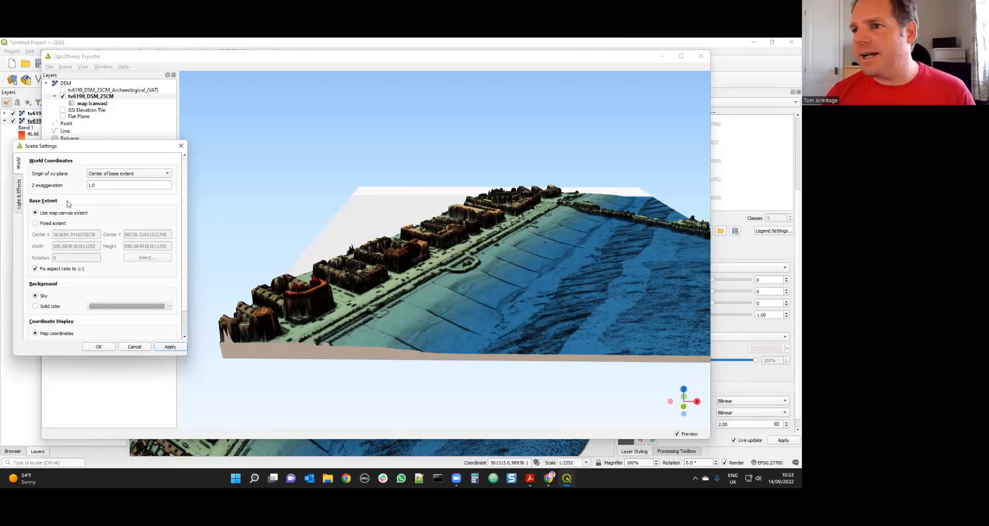
scroll(434, 272, up, 10)
drag(370, 289, 41, 280)
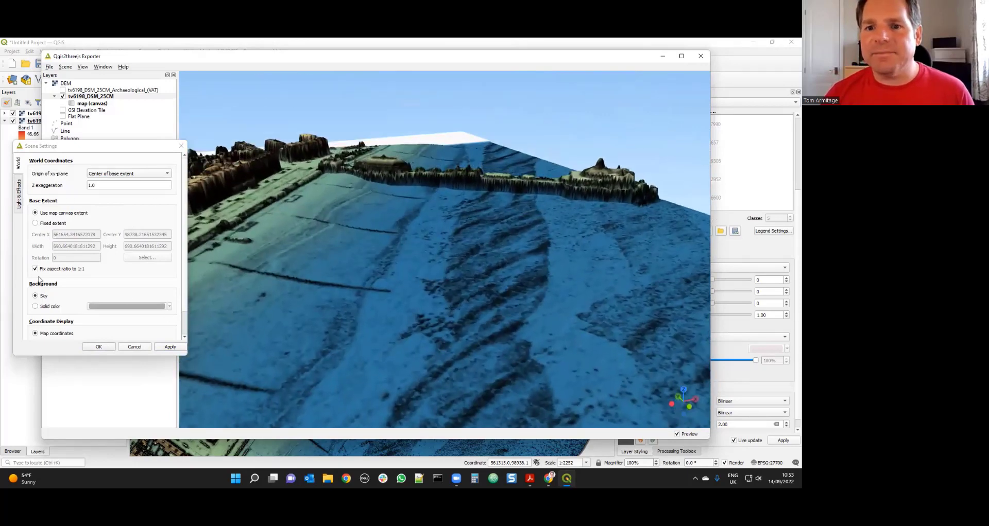
- Enable Fog in the scene's light and effects settings and apply it
click(19, 194)
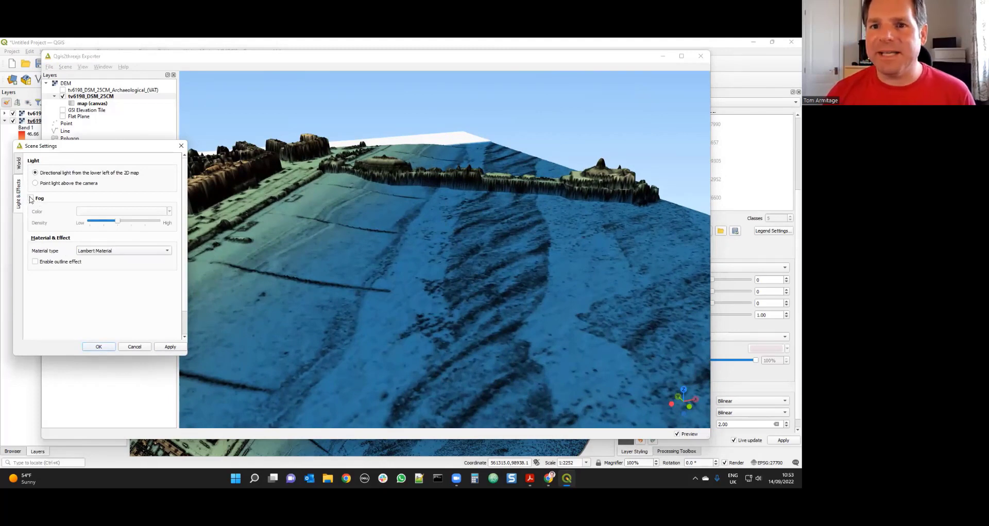
click(31, 199)
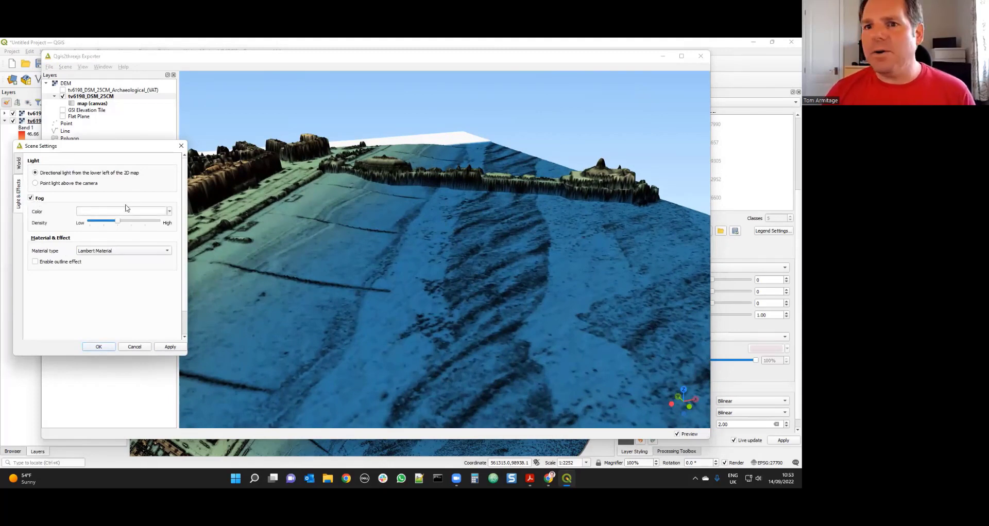
click(170, 347)
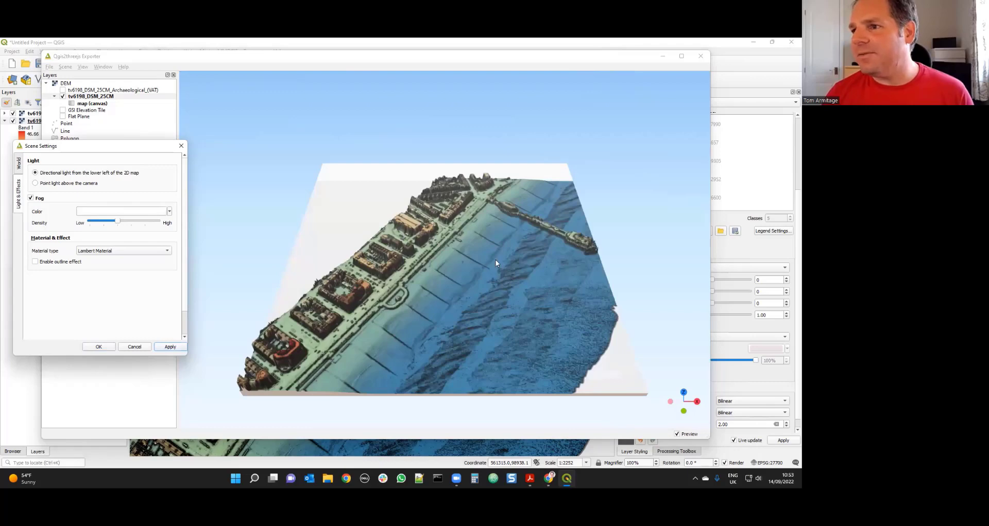
scroll(492, 258, up, 2)
scroll(493, 252, up, 3)
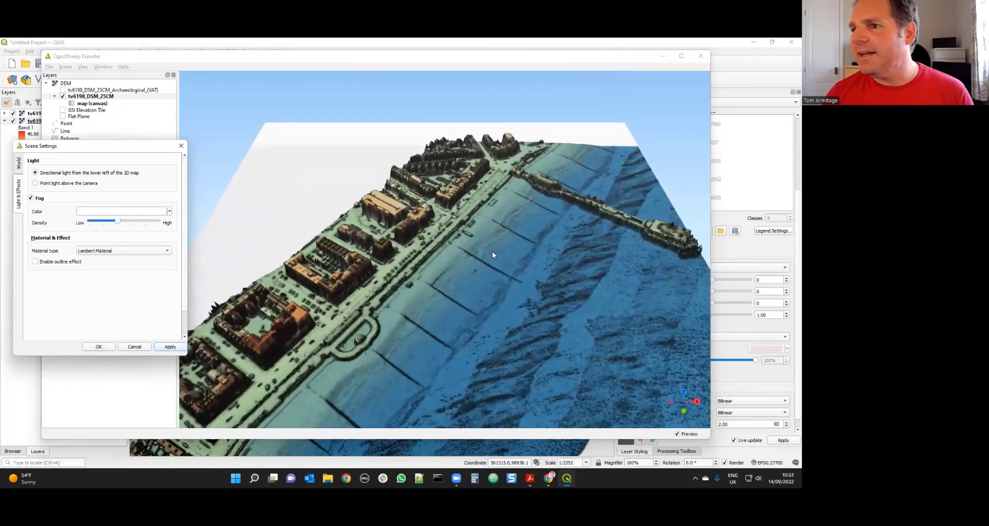
scroll(493, 248, down, 5)
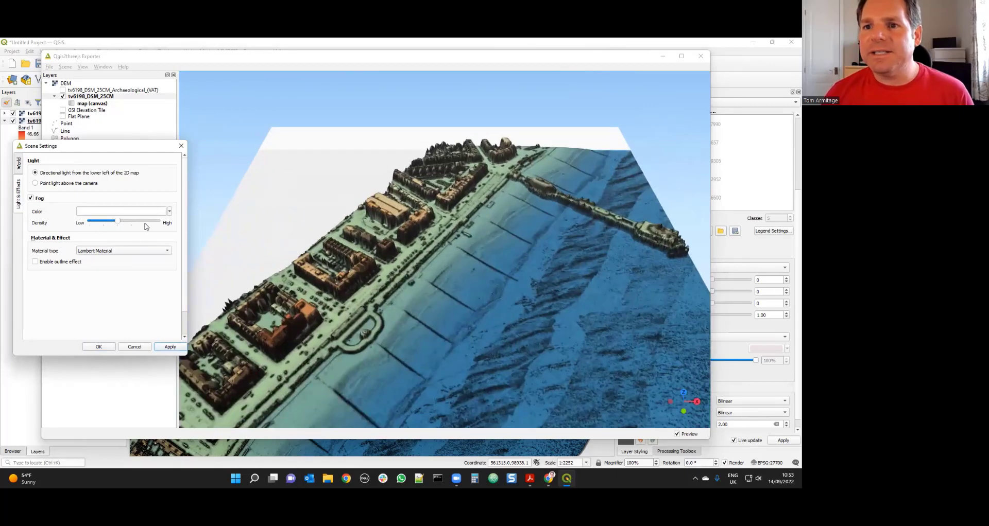
- Raise the fog density towards High, change the fog color to lime green, apply it and inspect the 3D scene
click(169, 212)
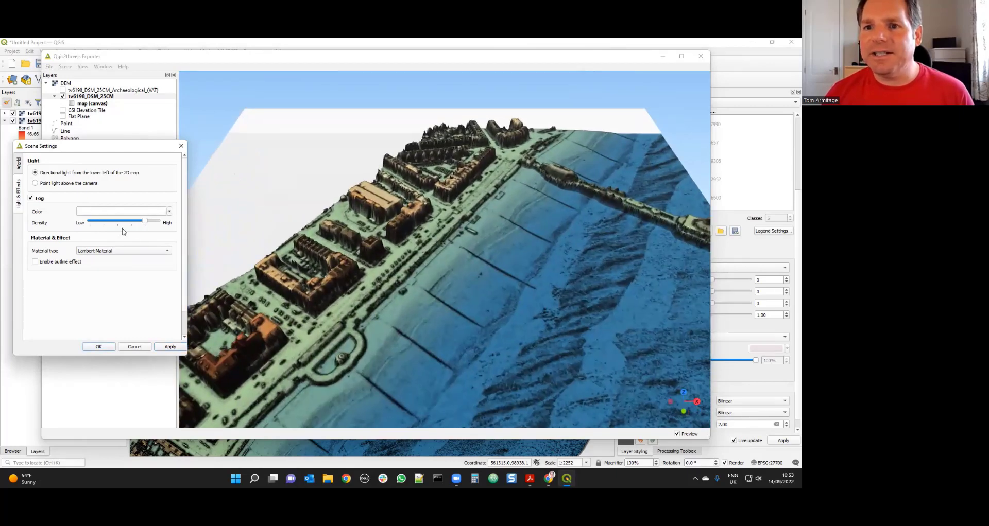
click(124, 223)
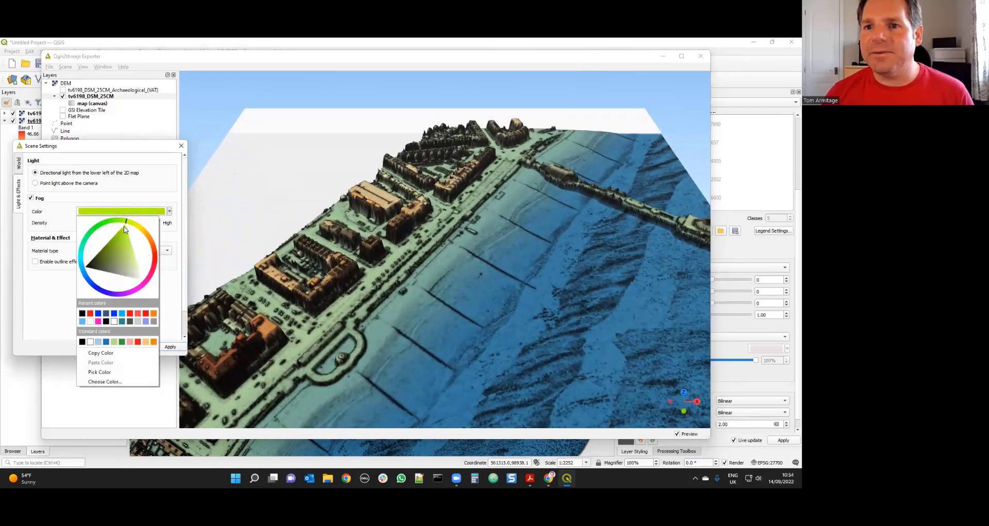
click(176, 281)
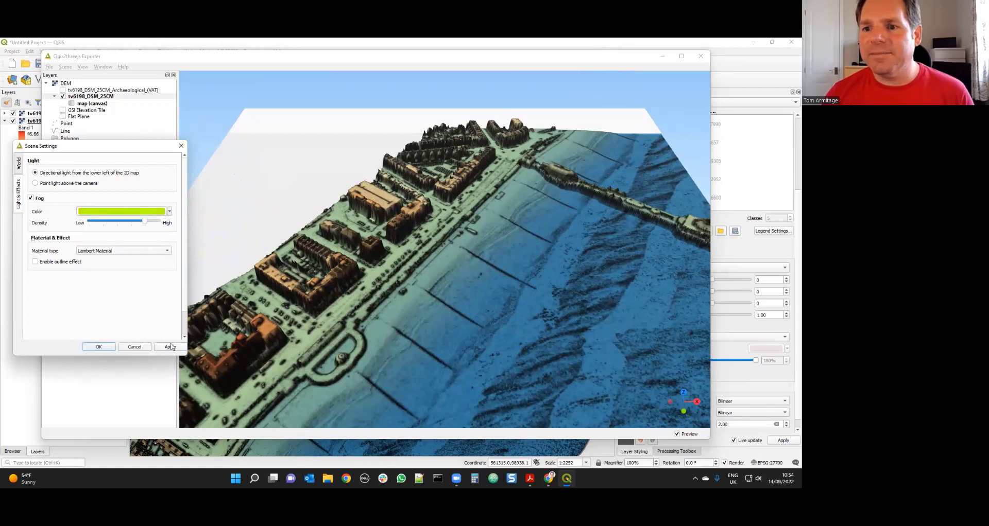
click(170, 347)
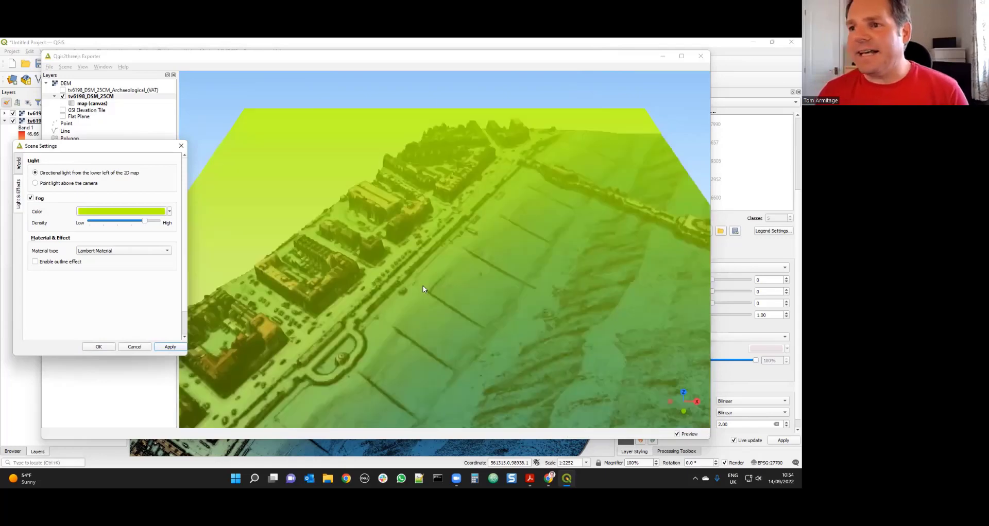
drag(422, 289, 536, 267)
scroll(537, 268, down, 2)
scroll(536, 267, up, 4)
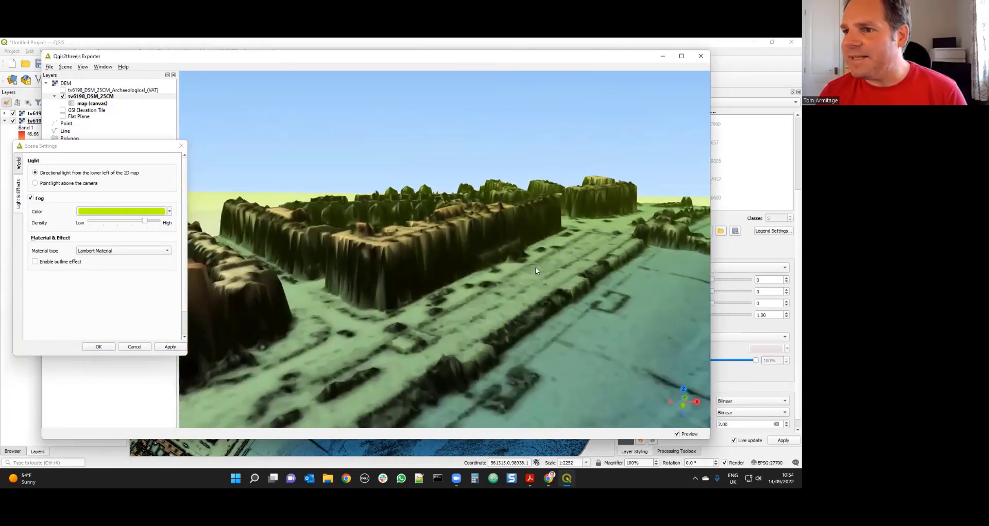
scroll(535, 267, down, 6)
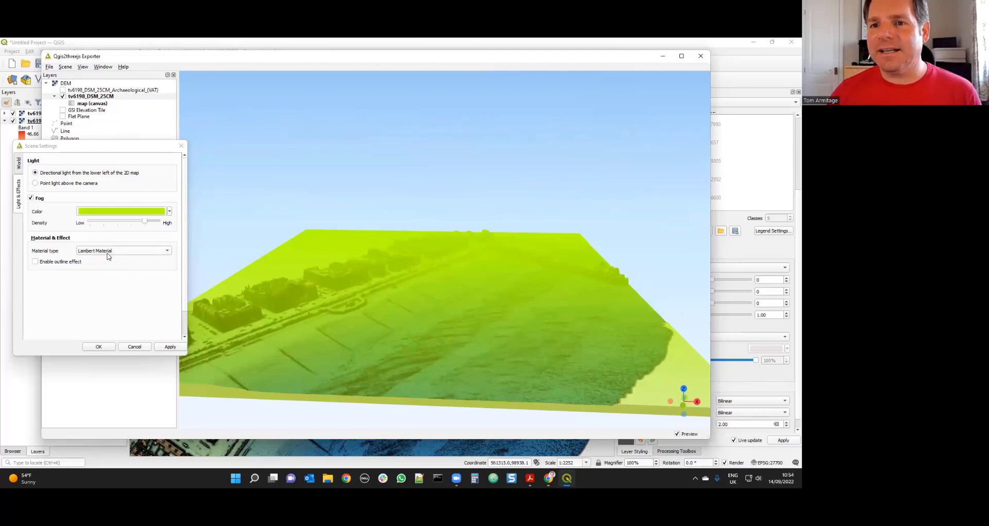
scroll(411, 289, up, 3)
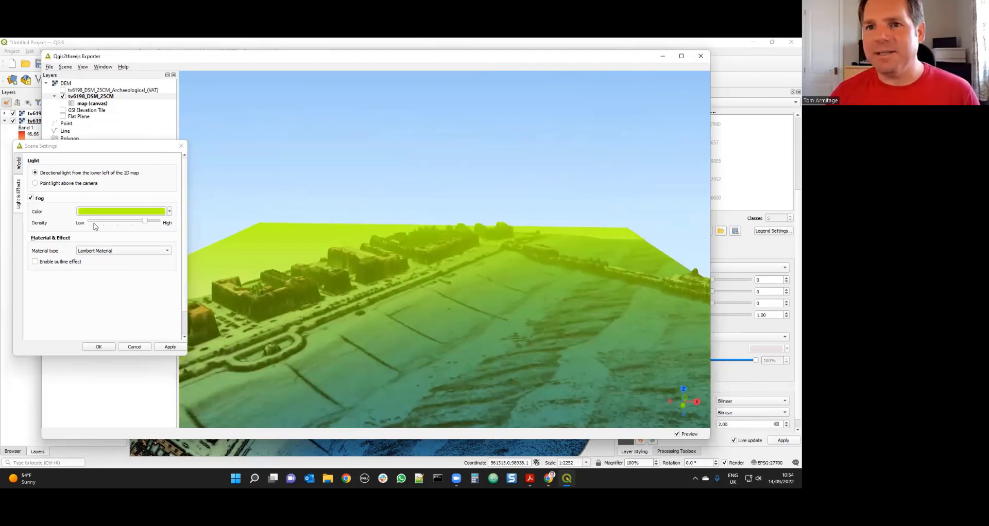
- Turn off the scene's Fog effect, confirm the scene settings, and inspect the seafront buildings and beach in the 3D view
click(31, 199)
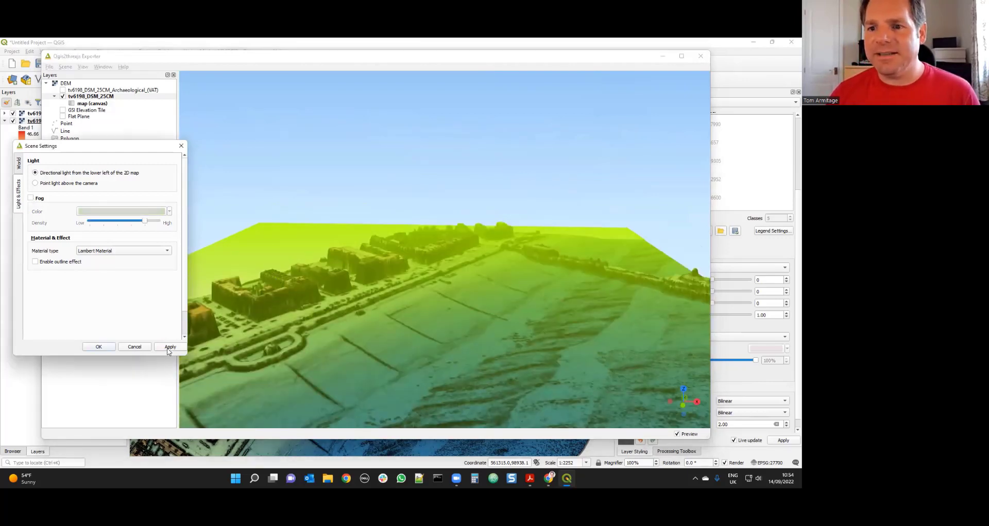
click(100, 348)
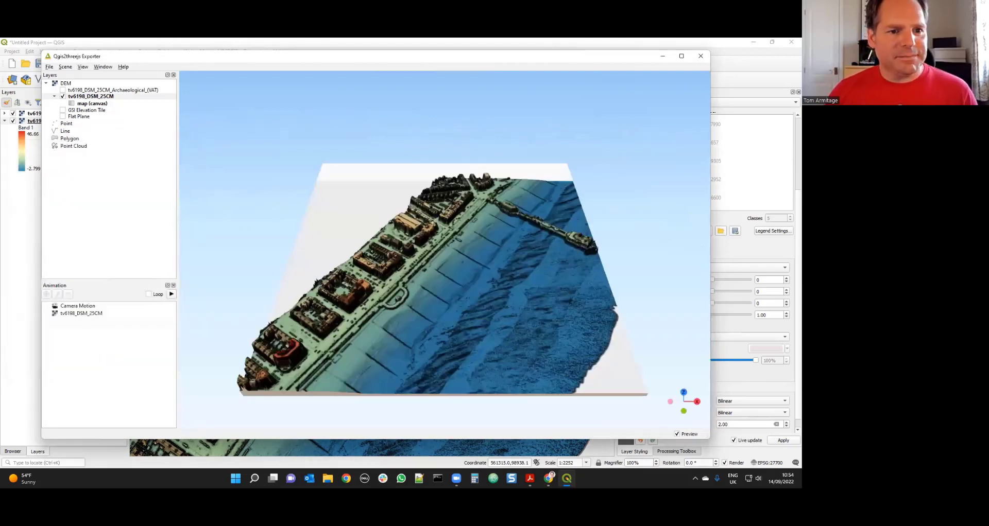
drag(504, 262, 337, 211)
drag(427, 252, 363, 254)
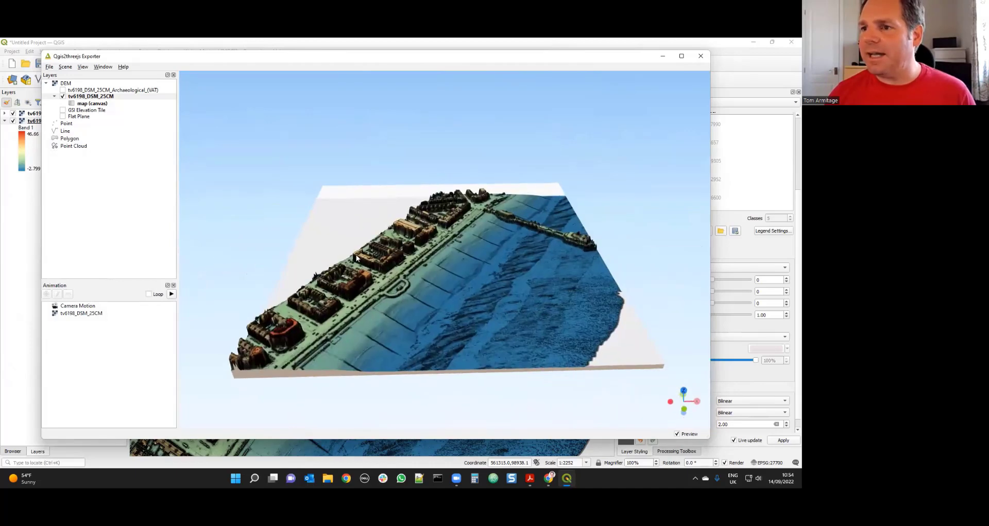
scroll(403, 233, up, 5)
scroll(468, 154, up, 9)
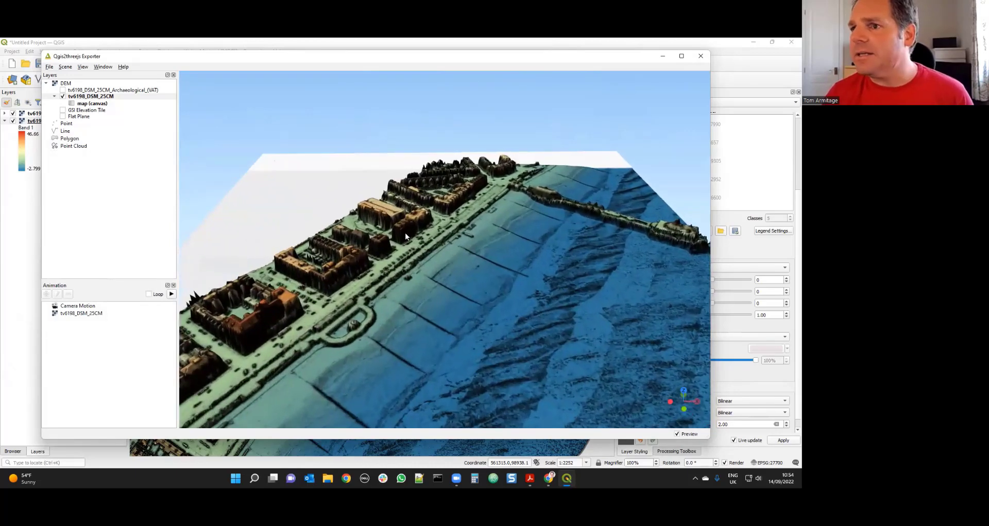
drag(469, 184, 242, 247)
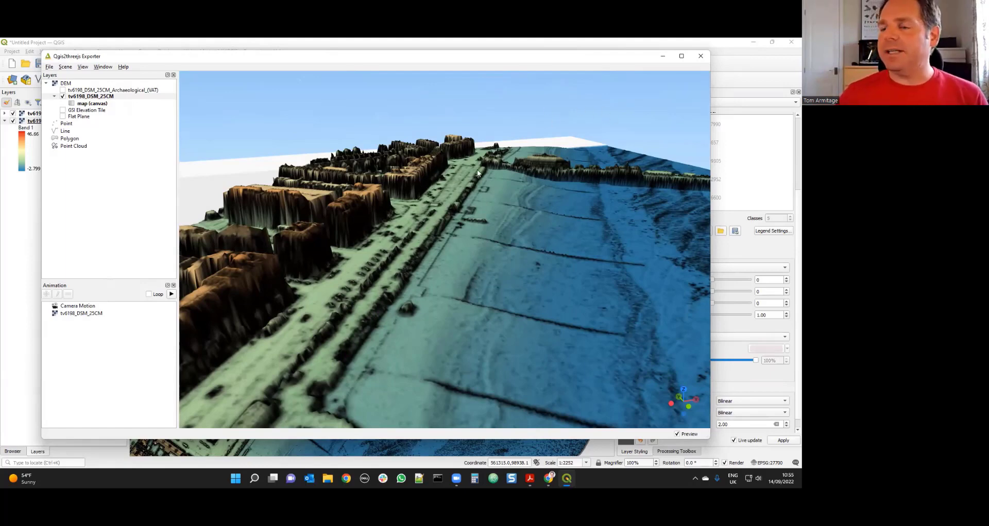
drag(486, 205, 474, 211)
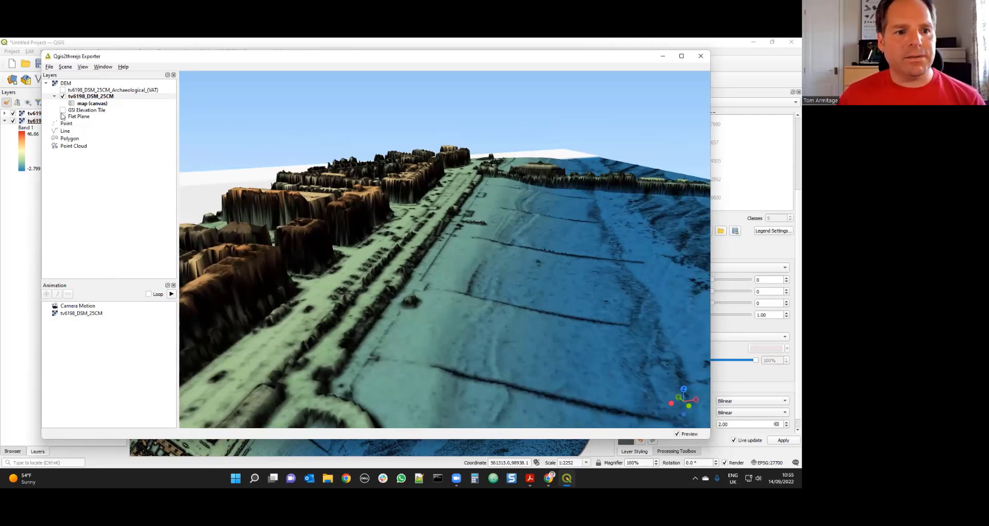
- Open the web export settings for the scene and enable the viewer to run locally
click(50, 67)
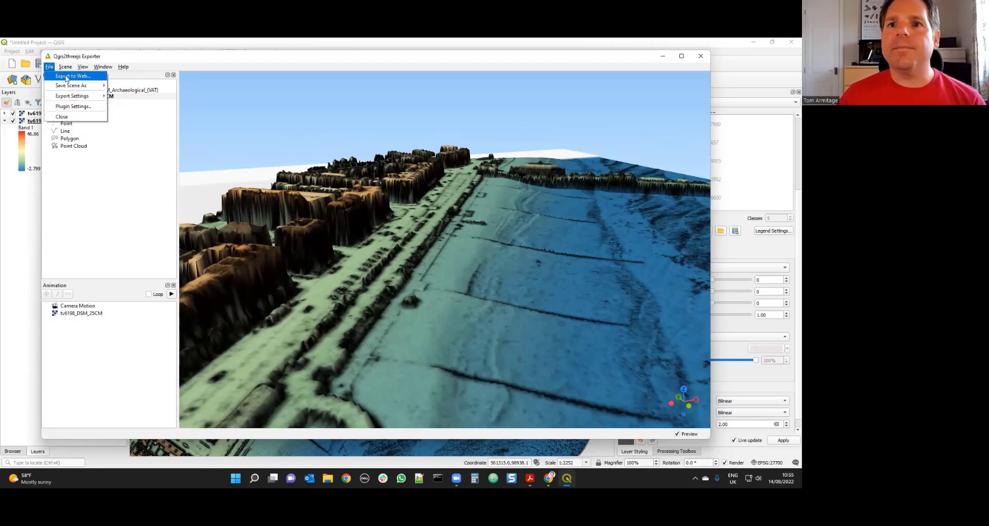
click(66, 78)
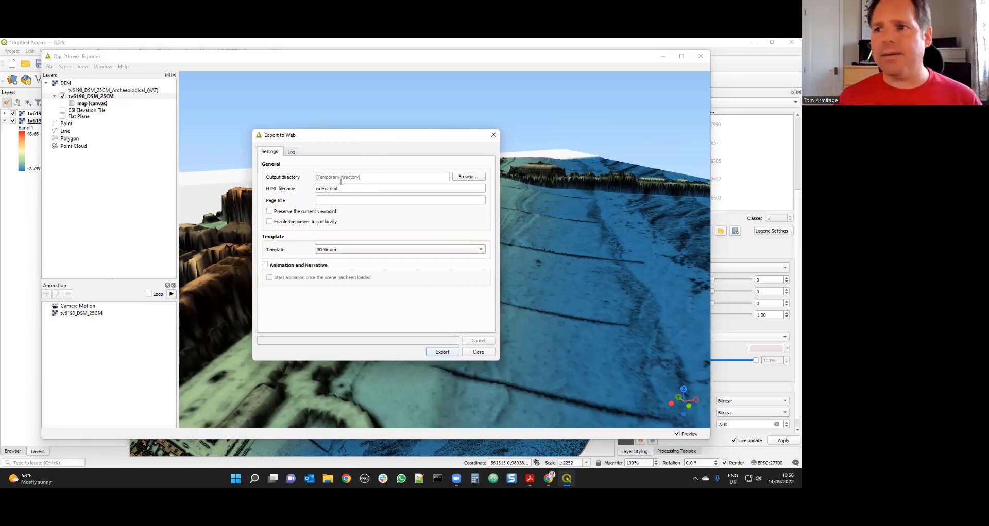
click(326, 190)
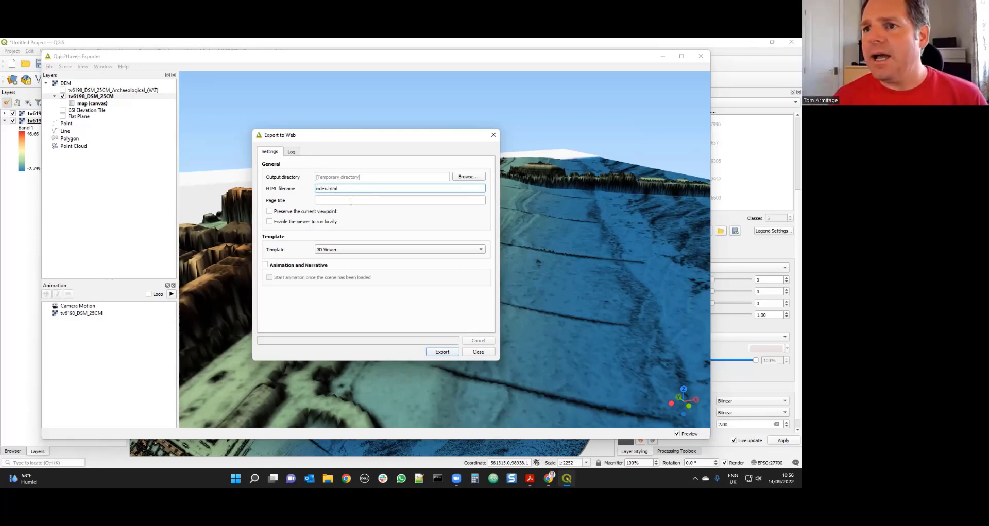
click(269, 222)
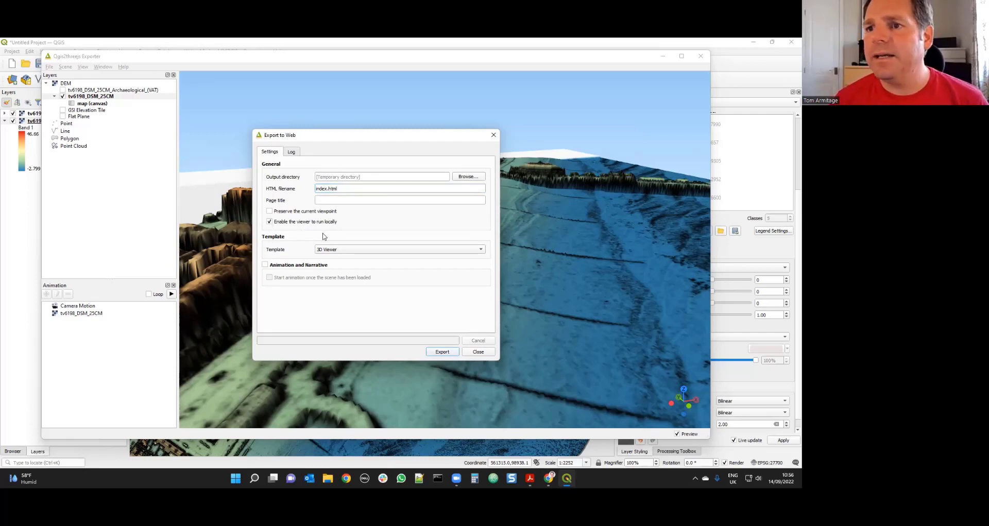
- Choose the 3D Viewer with dat-gui panel template, add a custom plane and export the scene
click(388, 253)
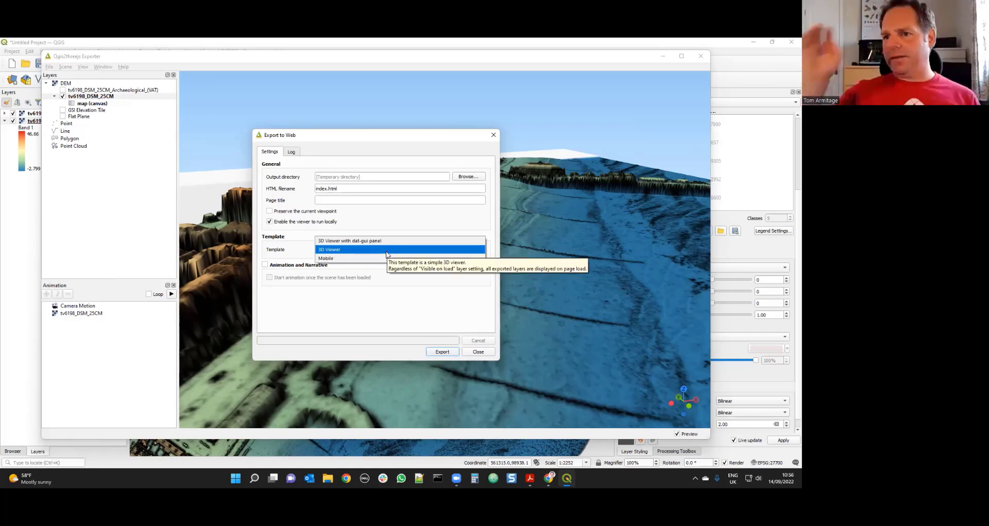
click(358, 242)
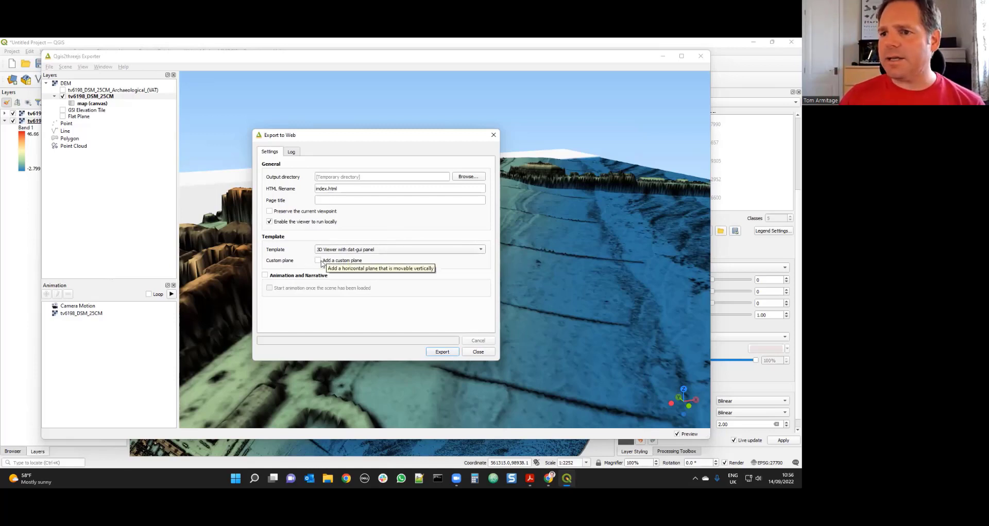
click(318, 260)
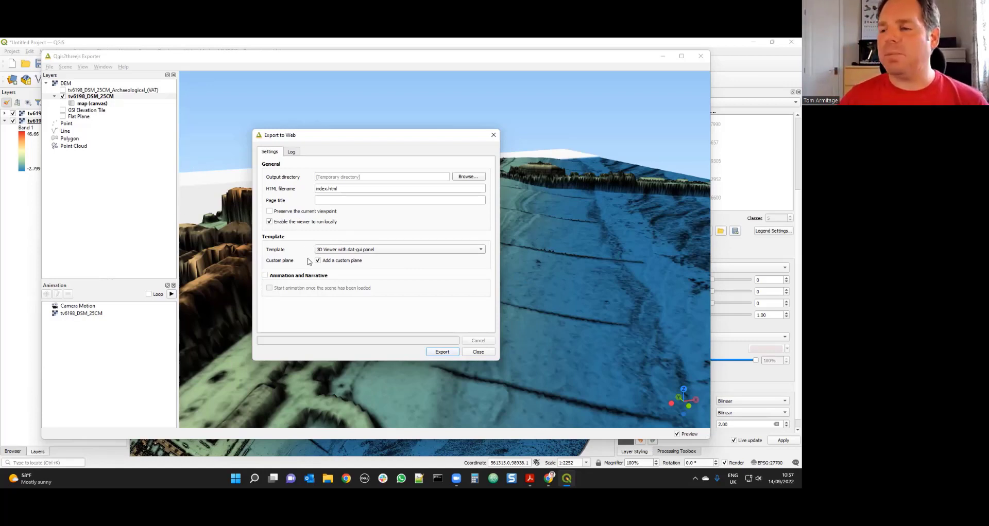
click(442, 352)
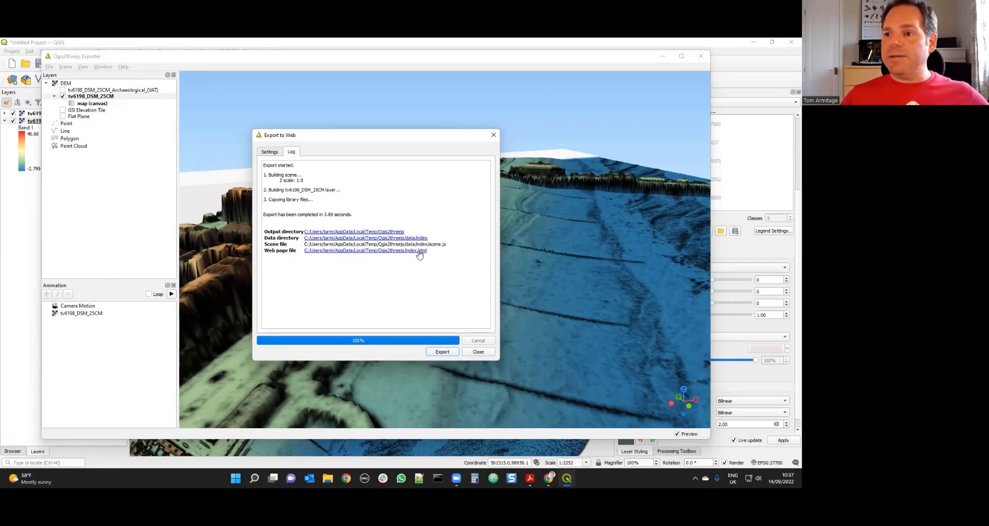
- Open the exported index.html in the browser and inspect the seafront from close up at a low angle
click(329, 252)
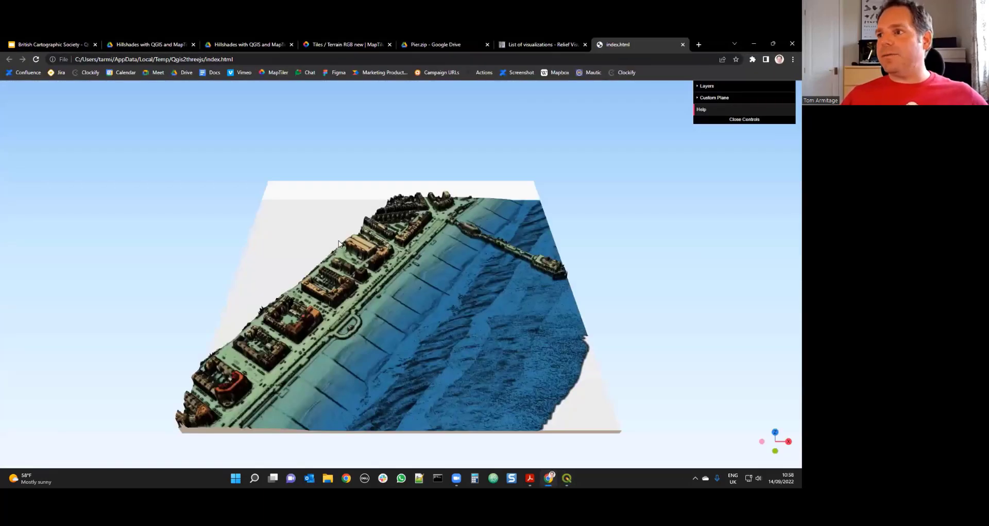
drag(502, 381, 317, 312)
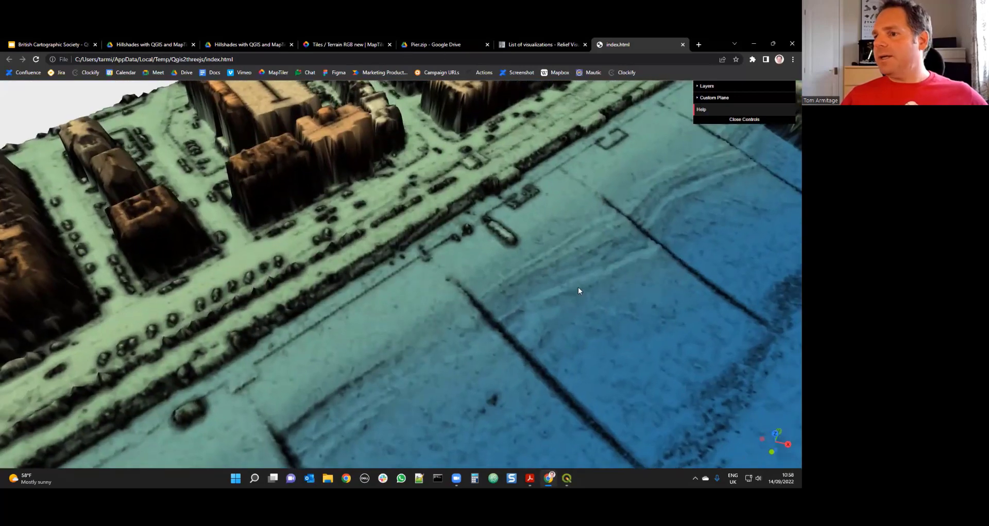
drag(561, 264, 574, 224)
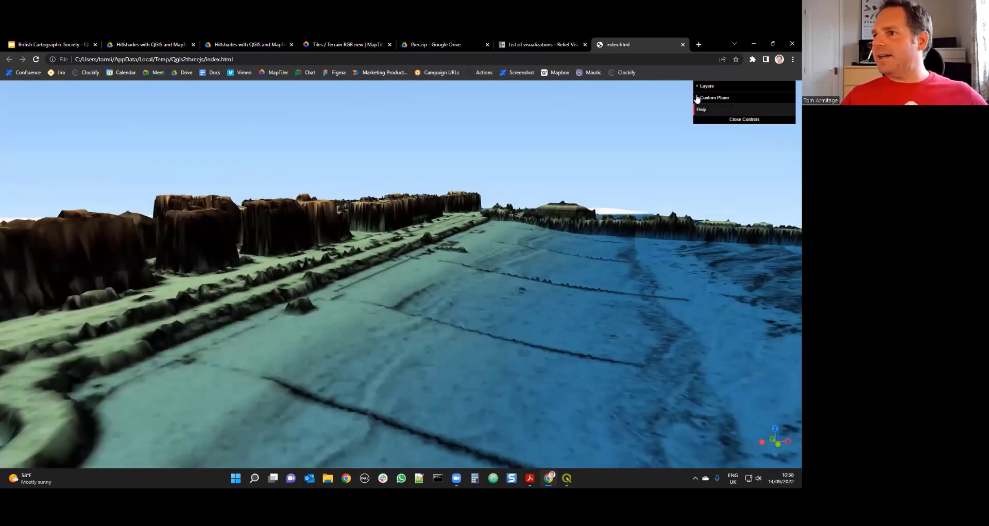
- Set the custom plane's color to blue #273cde
click(700, 97)
mouse_move(767, 110)
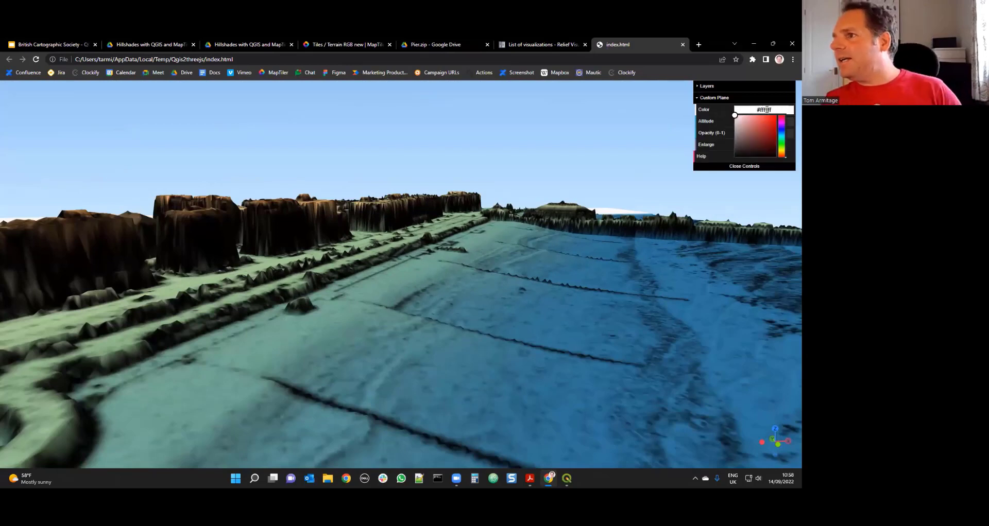
click(782, 132)
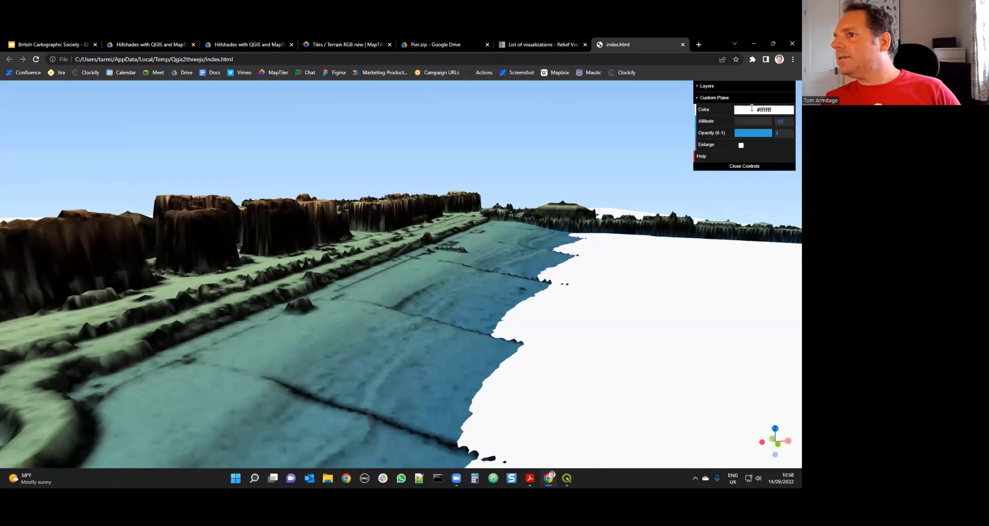
click(769, 121)
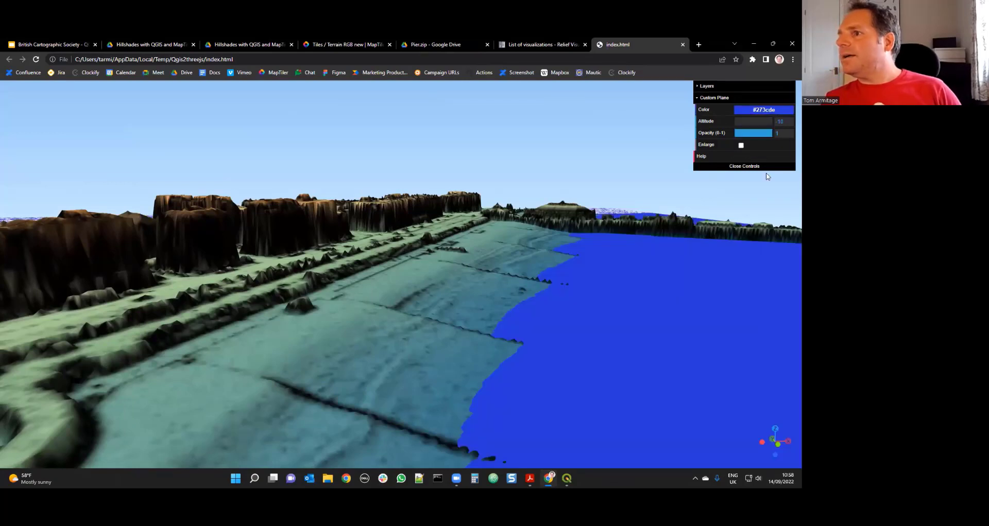
- Set the custom plane's altitude to 1
drag(455, 317, 480, 311)
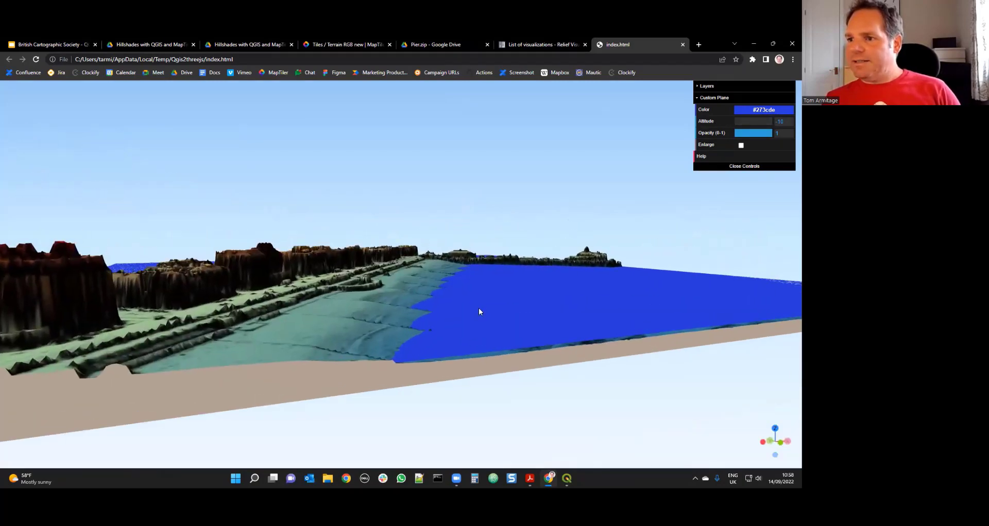
click(784, 121)
key(BackSpace)
key(BackSpace)
key(BackSpace)
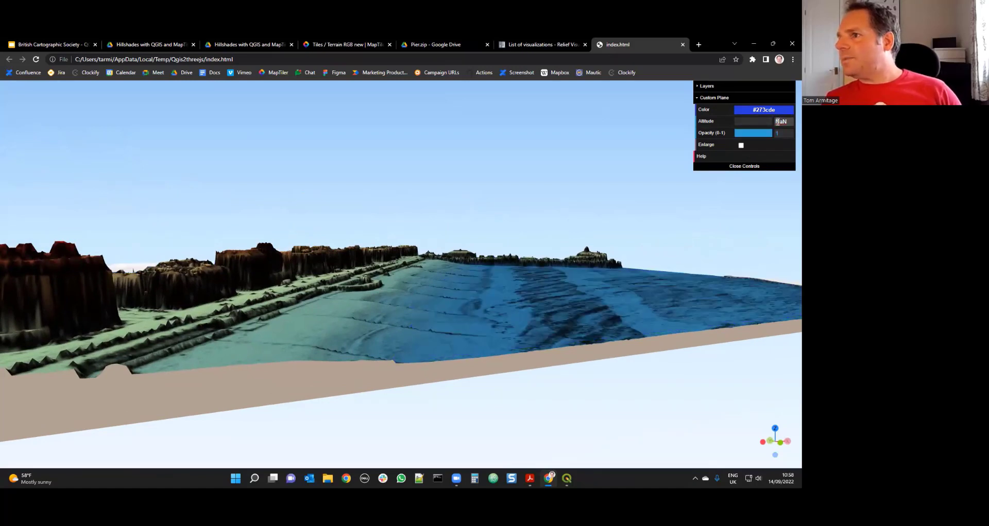
double_click(787, 121)
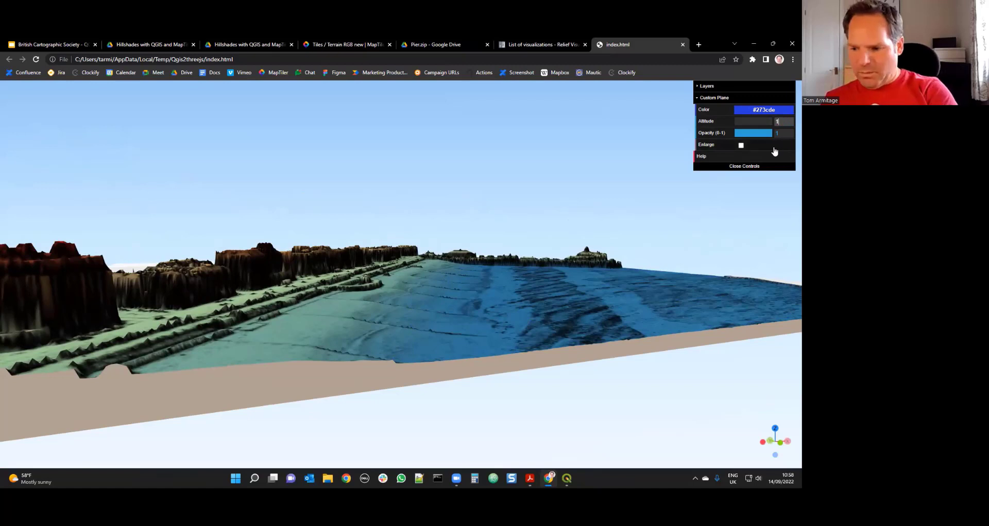
text(1)
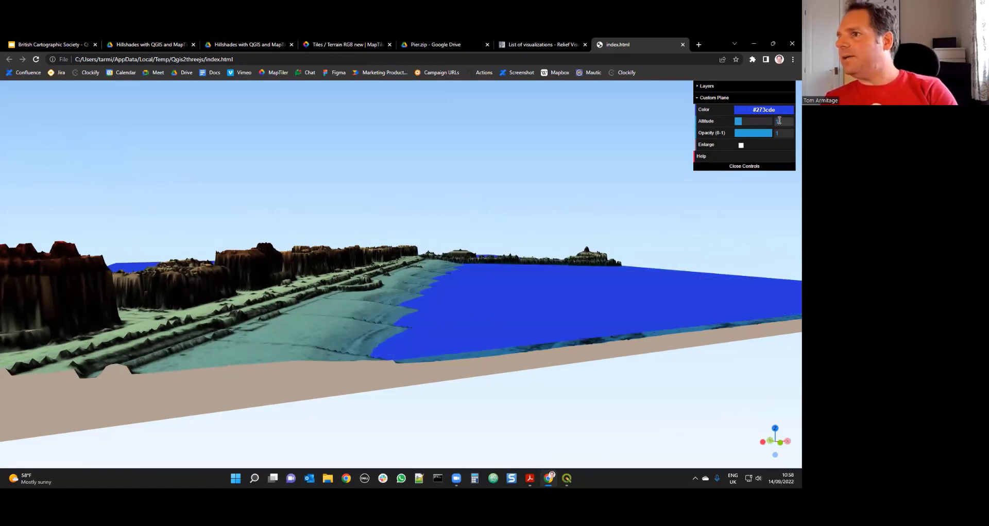
- Raise the custom plane's altitude to cover the beach up to the promenade, set its opacity to 0.5, and inspect the flooded scene
drag(739, 121, 748, 119)
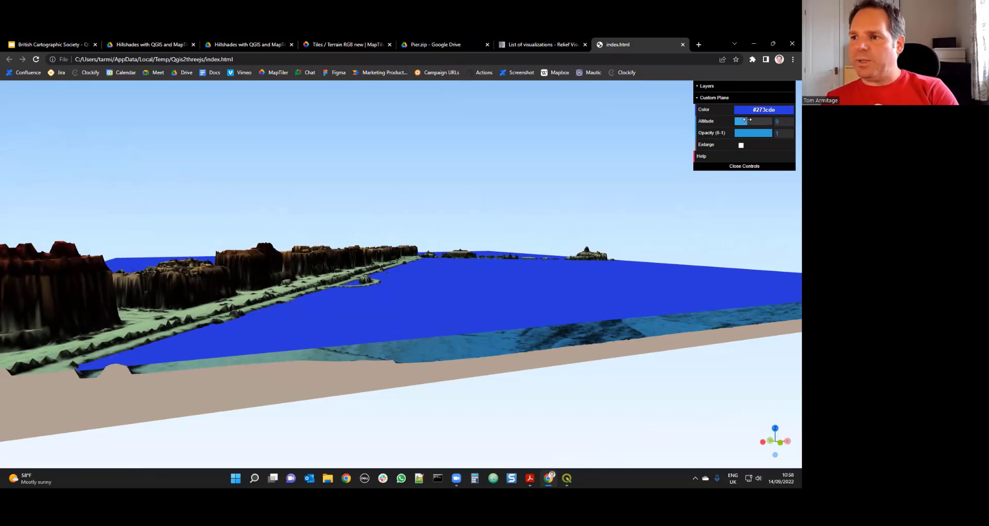
drag(747, 120, 750, 120)
drag(554, 192, 676, 165)
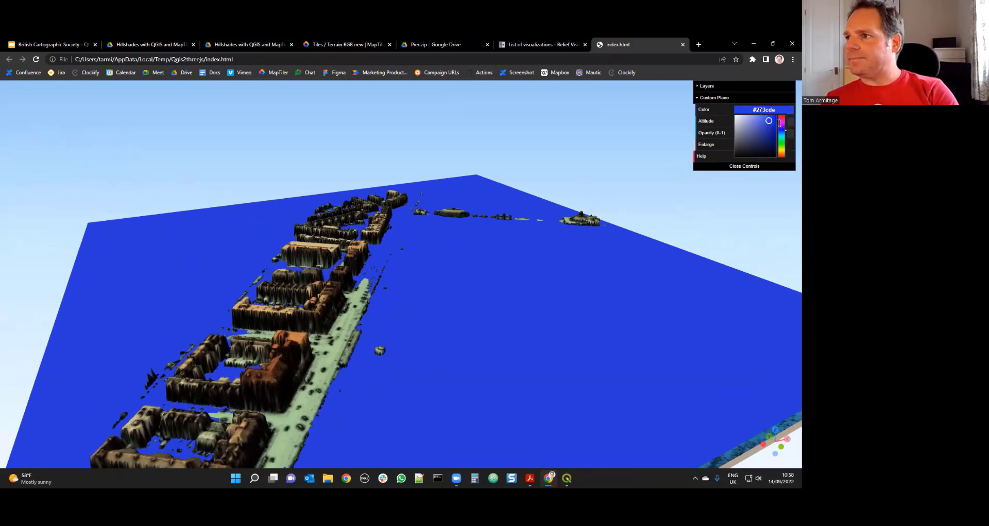
click(748, 120)
mouse_move(748, 121)
mouse_down()
mouse_move(738, 117)
mouse_move(746, 115)
mouse_up()
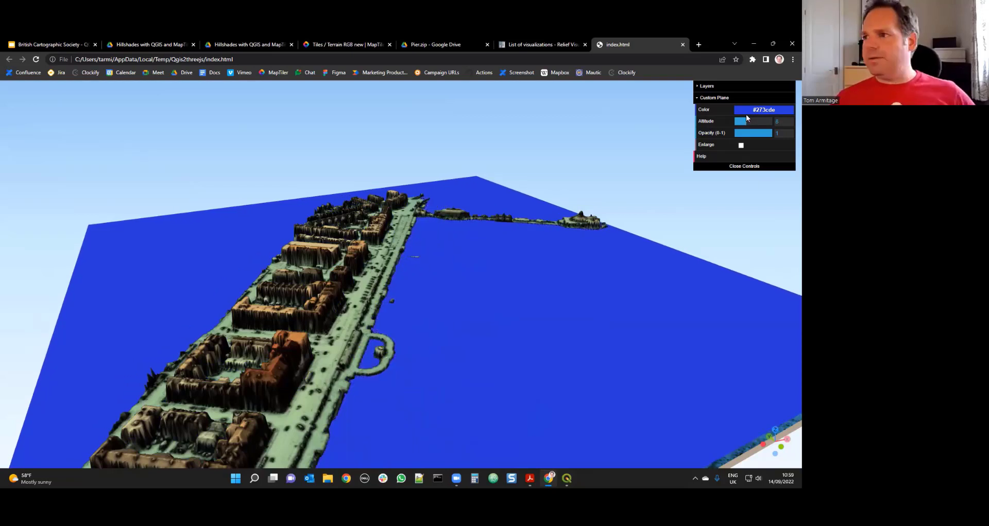
mouse_move(746, 115)
mouse_down()
mouse_move(761, 132)
mouse_move(745, 121)
mouse_up()
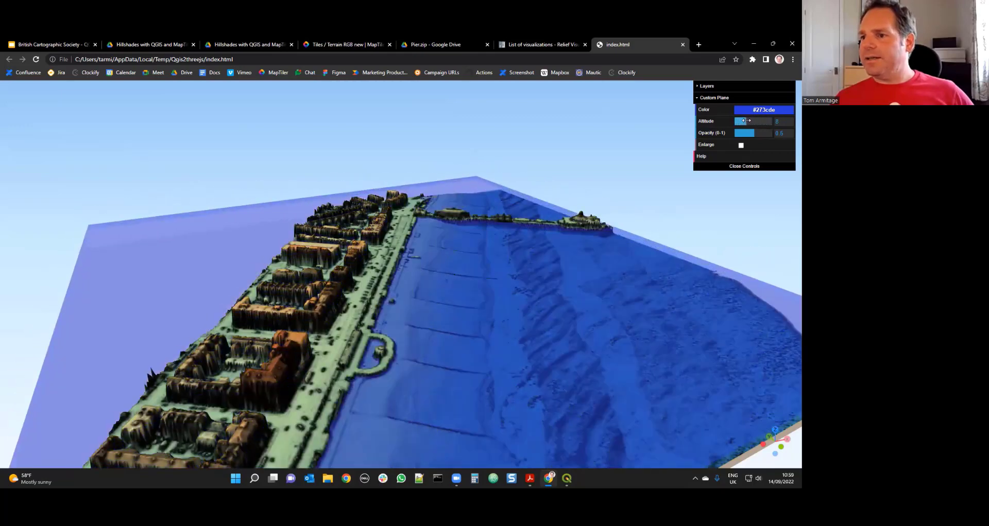
drag(490, 283, 385, 316)
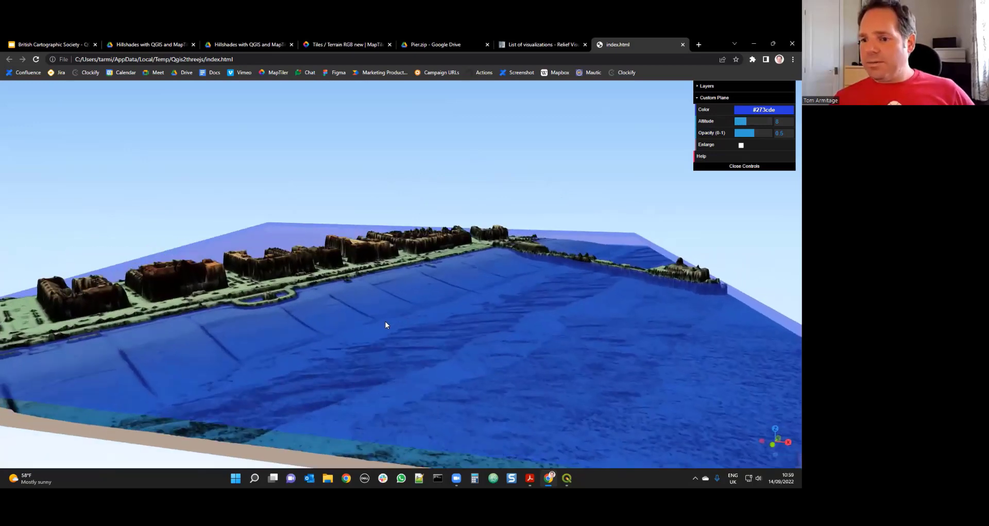
scroll(339, 459, down, 3)
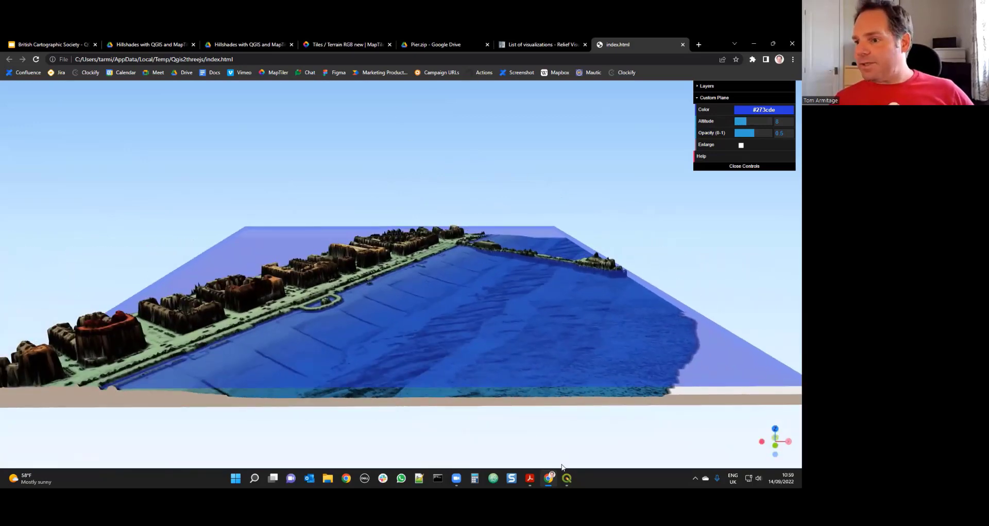
- Switch to File Explorer and open the current user's profile folder under Users on the OS (C:) drive
click(568, 479)
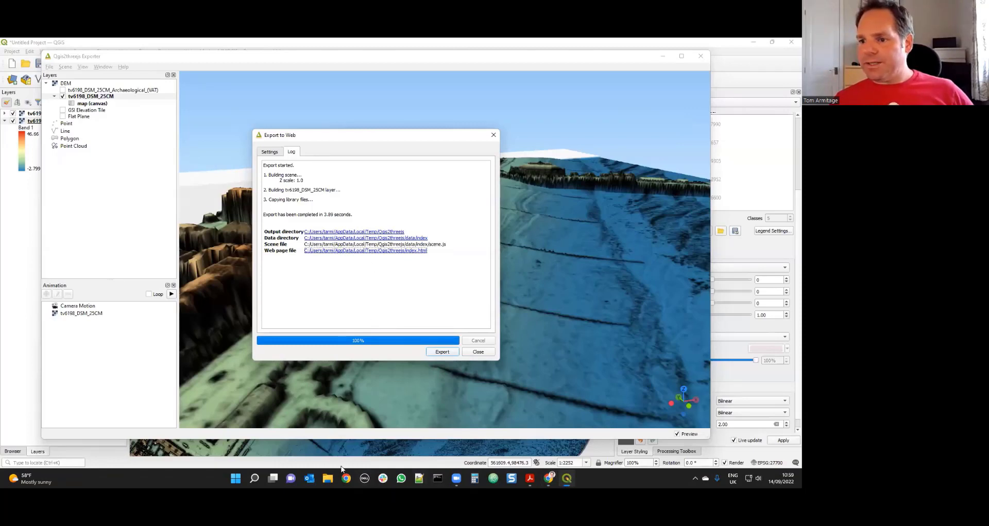
click(326, 482)
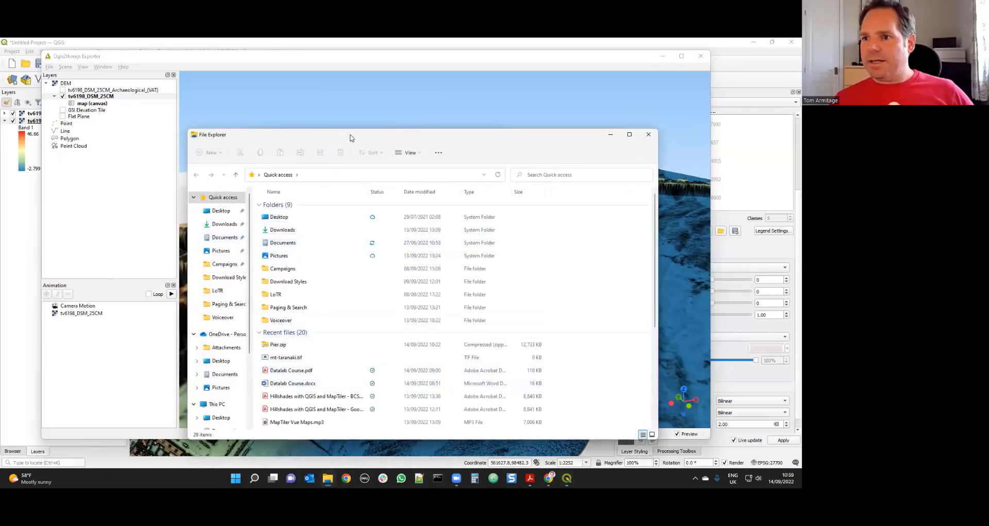
drag(350, 138, 554, 131)
scroll(421, 338, down, 2)
scroll(423, 337, down, 1)
click(422, 381)
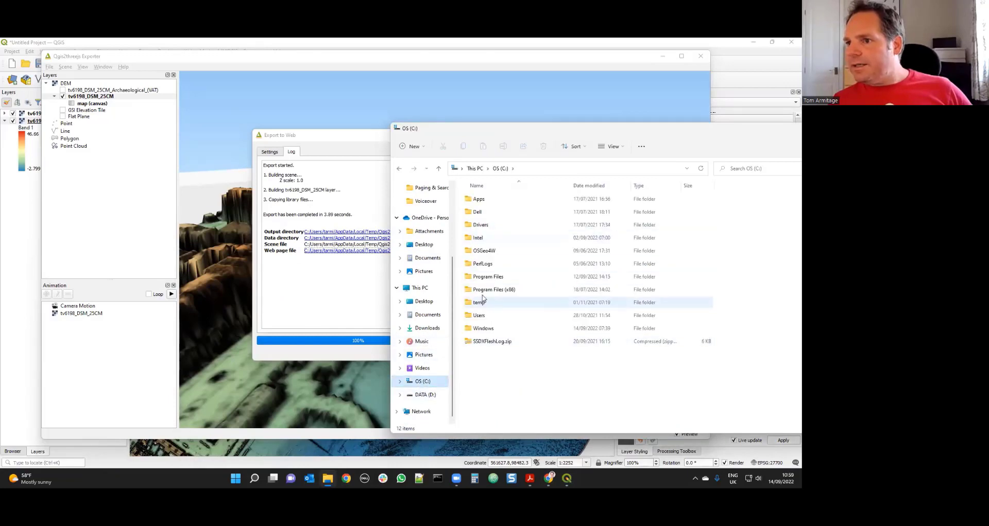
double_click(479, 316)
double_click(491, 211)
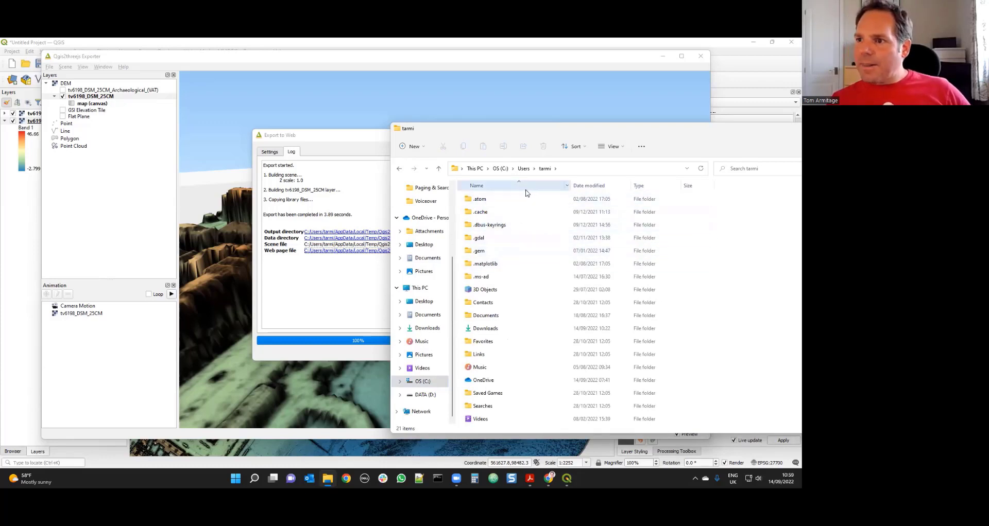
- Turn on the display of hidden items in the user's profile folder
scroll(534, 309, down, 1)
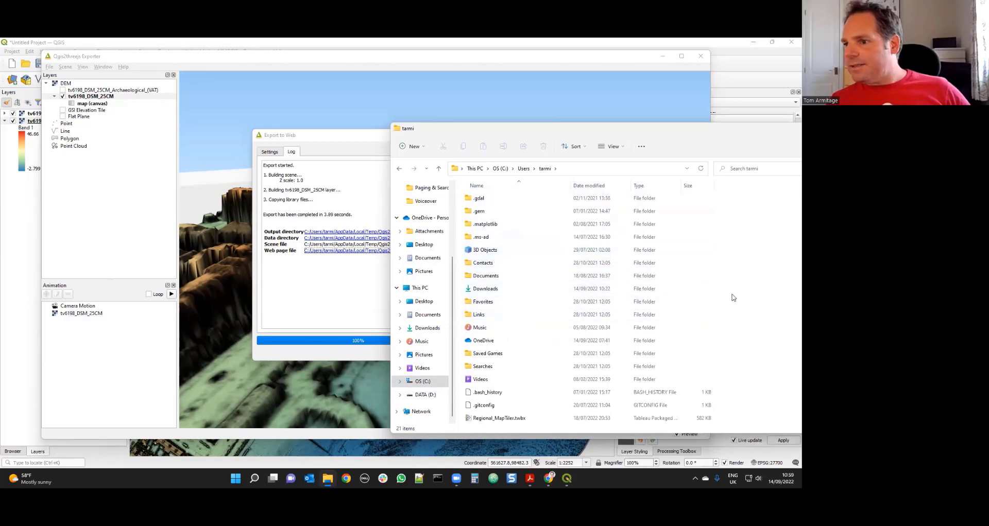
scroll(724, 247, up, 1)
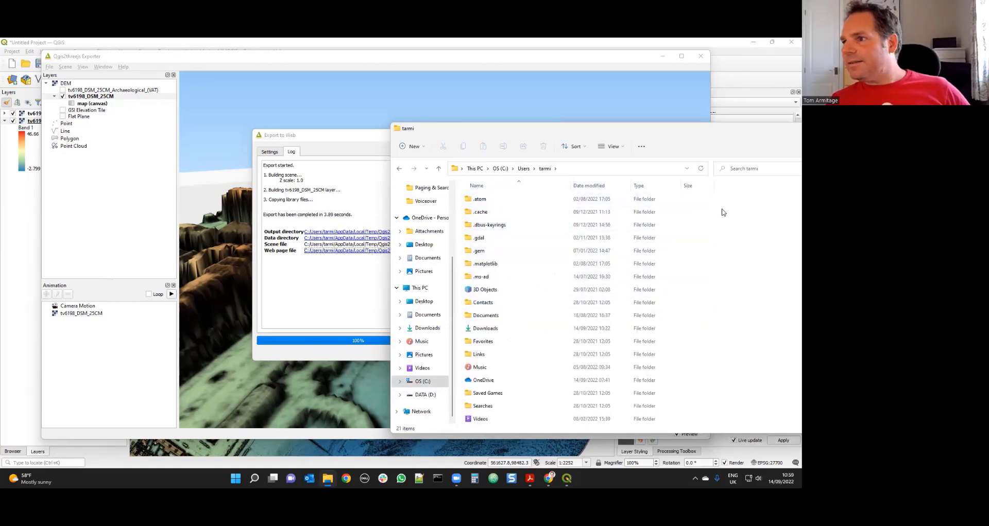
click(613, 148)
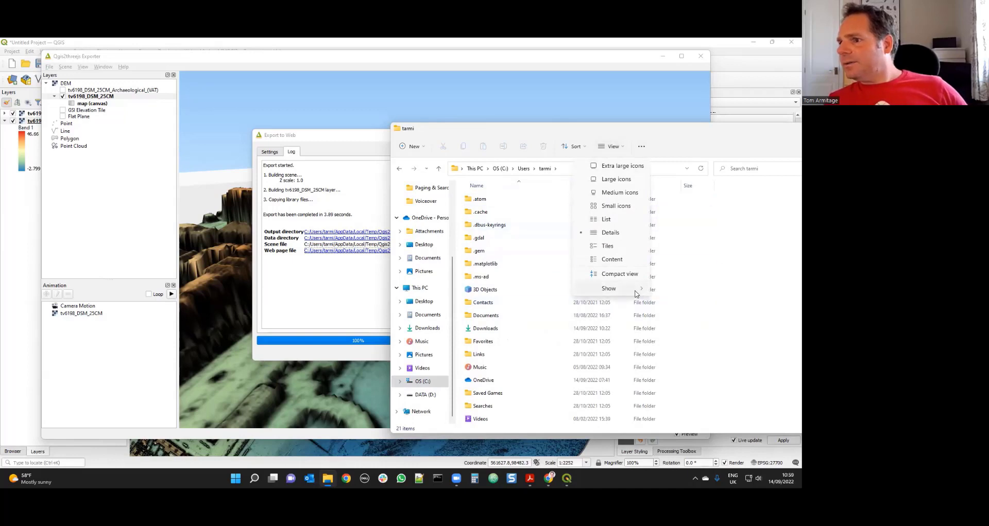
mouse_move(638, 289)
click(695, 360)
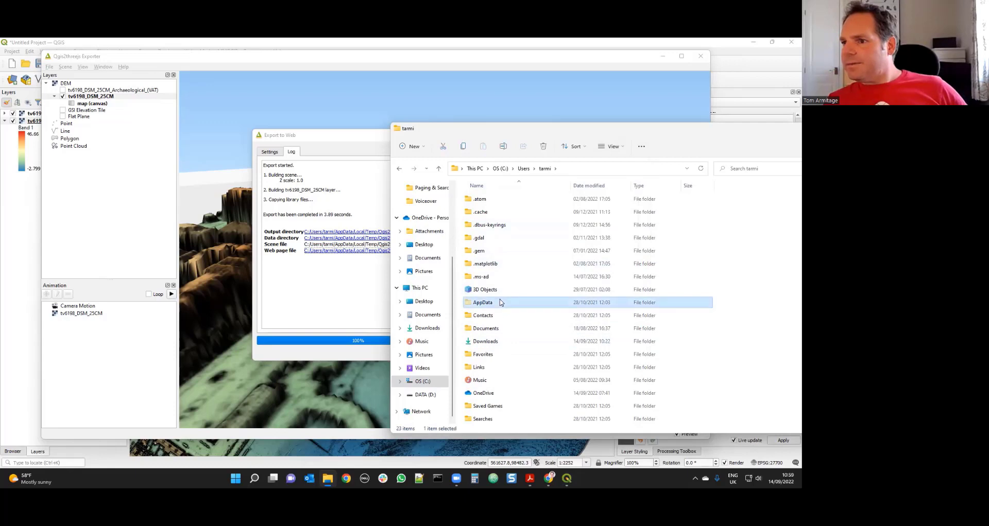
- Open the export folder Qgis2threejs inside AppData > Local > Temp
double_click(502, 303)
double_click(482, 199)
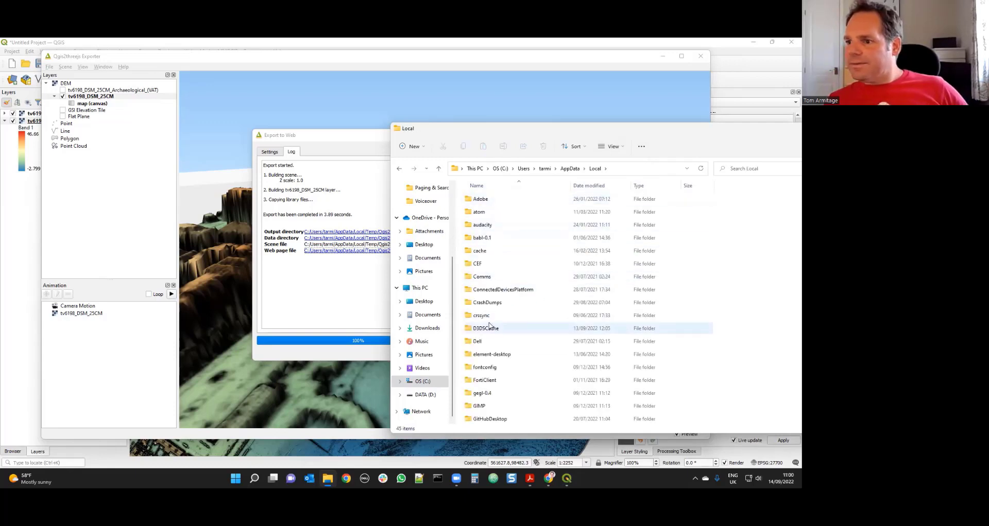
scroll(491, 320, down, 8)
scroll(489, 355, down, 3)
double_click(482, 344)
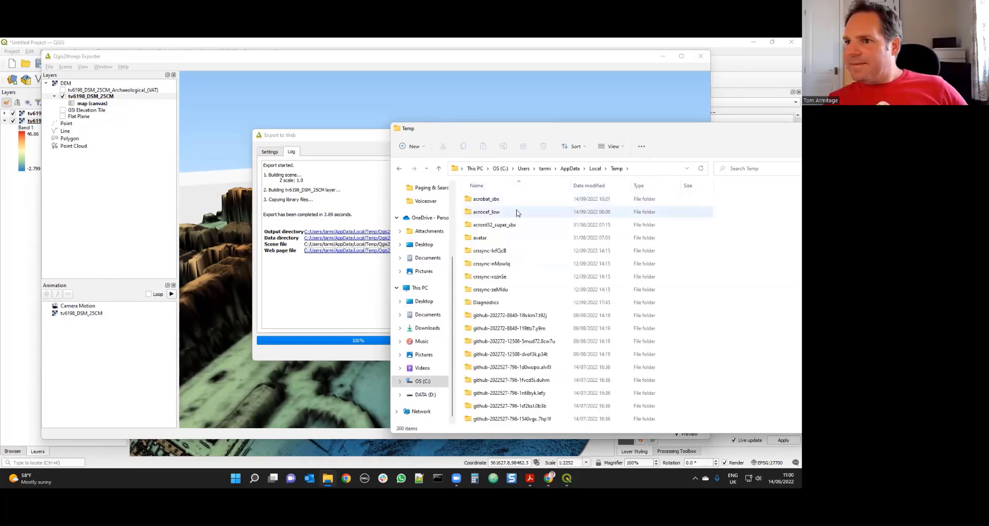
scroll(515, 280, down, 8)
scroll(515, 284, up, 1)
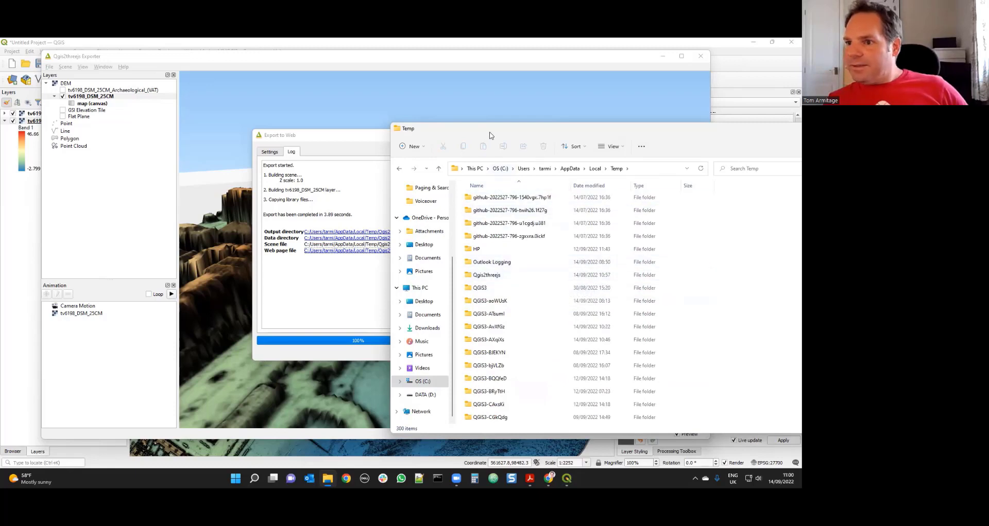
drag(490, 135, 556, 127)
double_click(586, 268)
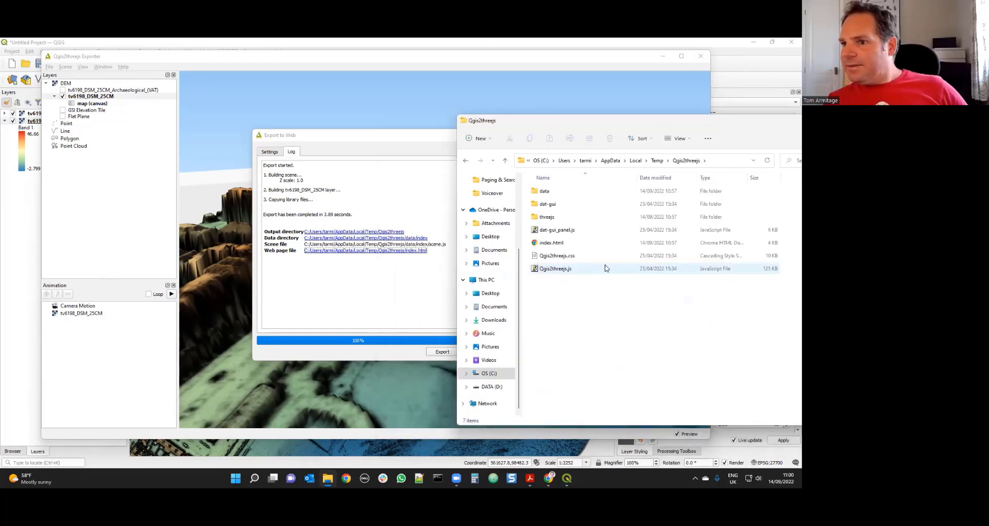
drag(602, 124, 405, 123)
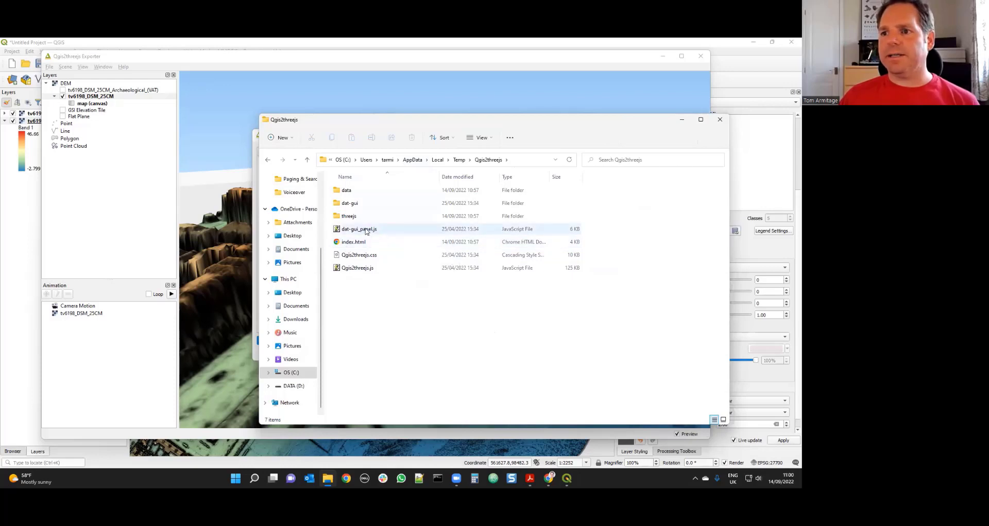
- Examine the exported data and threejs subfolders and where the Qgis2threejs folder sits in Temp, ending back in Qgis2threejs
click(349, 217)
double_click(346, 191)
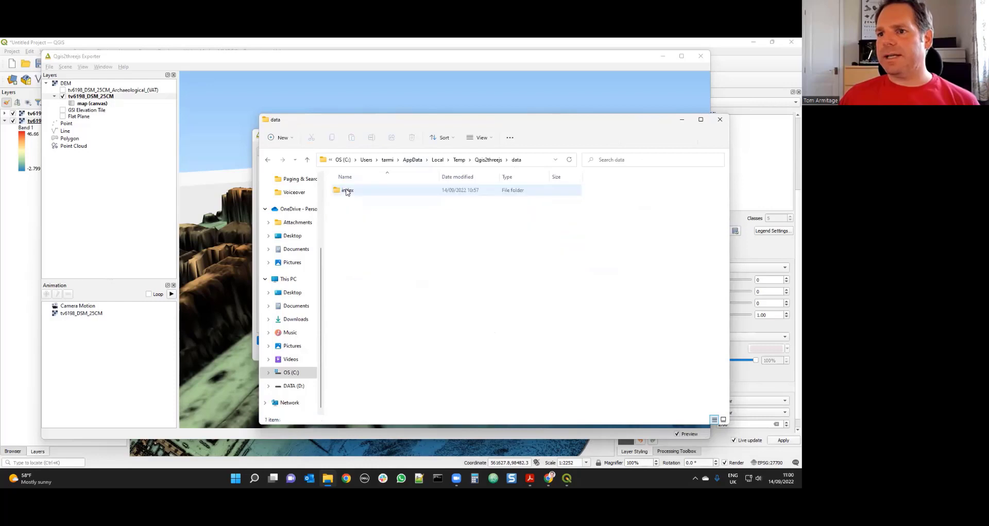
click(359, 194)
click(268, 160)
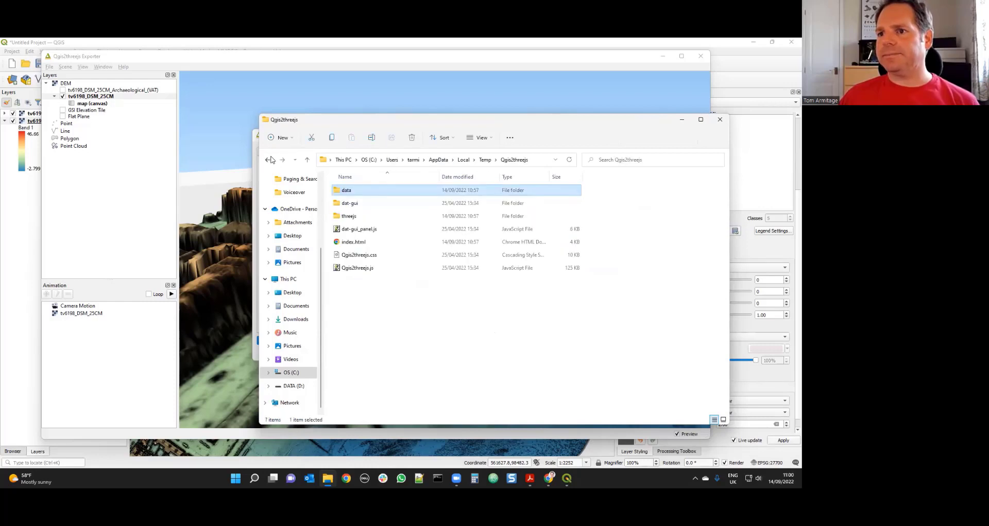
click(360, 205)
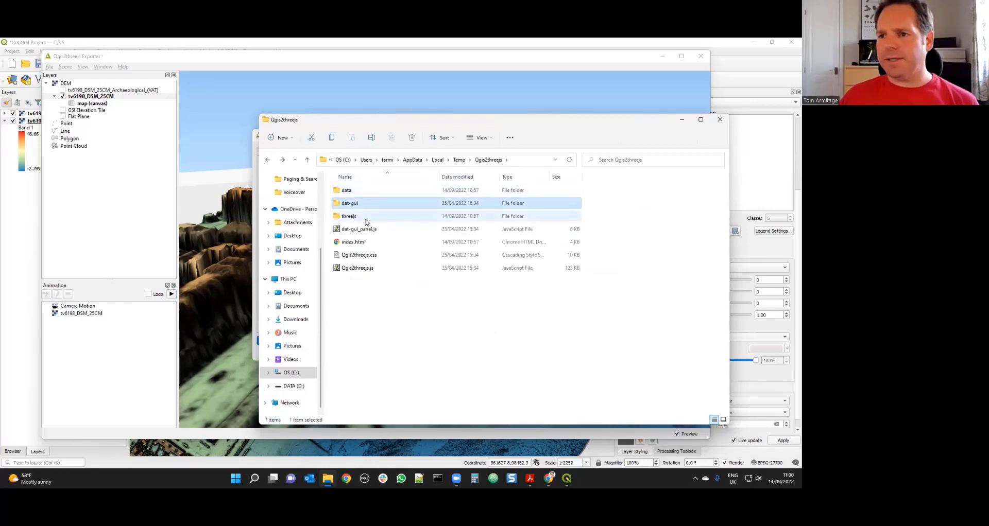
click(355, 218)
double_click(350, 220)
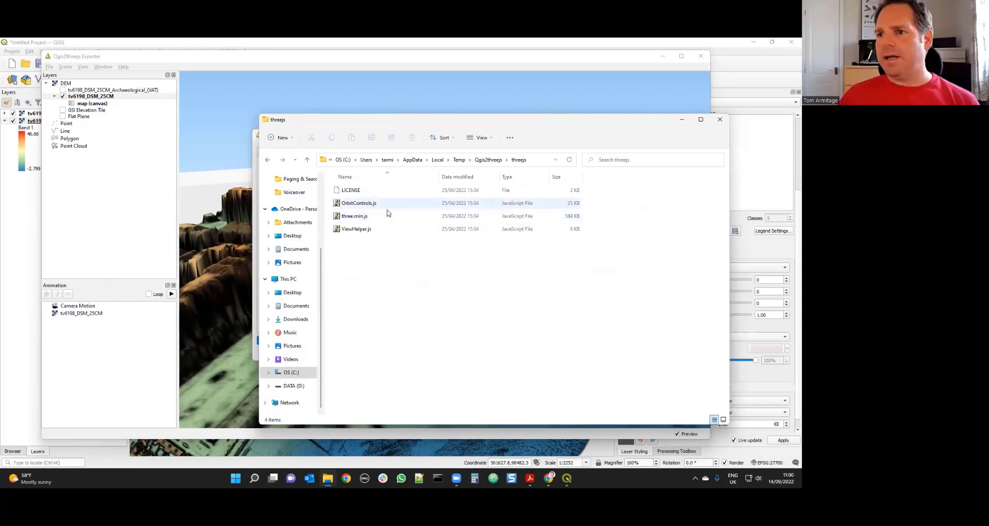
click(268, 160)
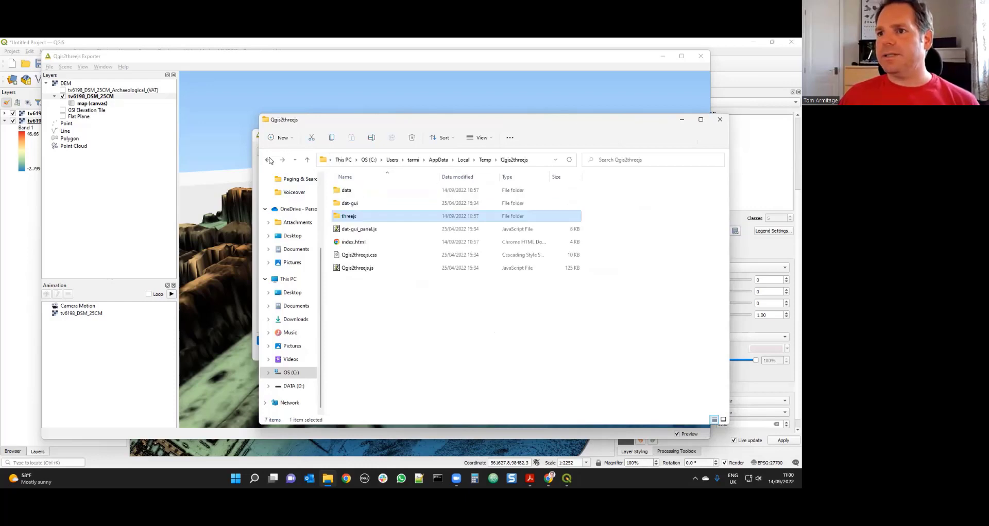
click(267, 160)
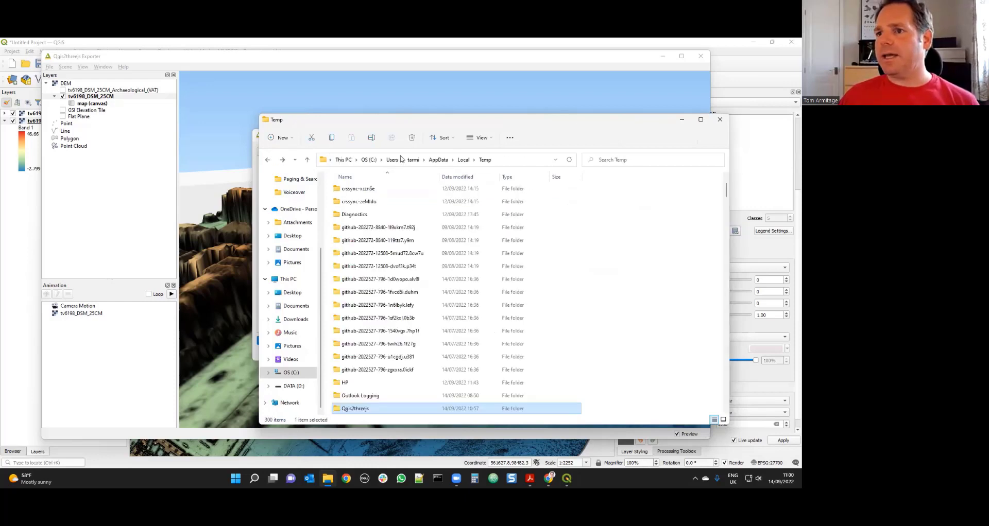
double_click(360, 408)
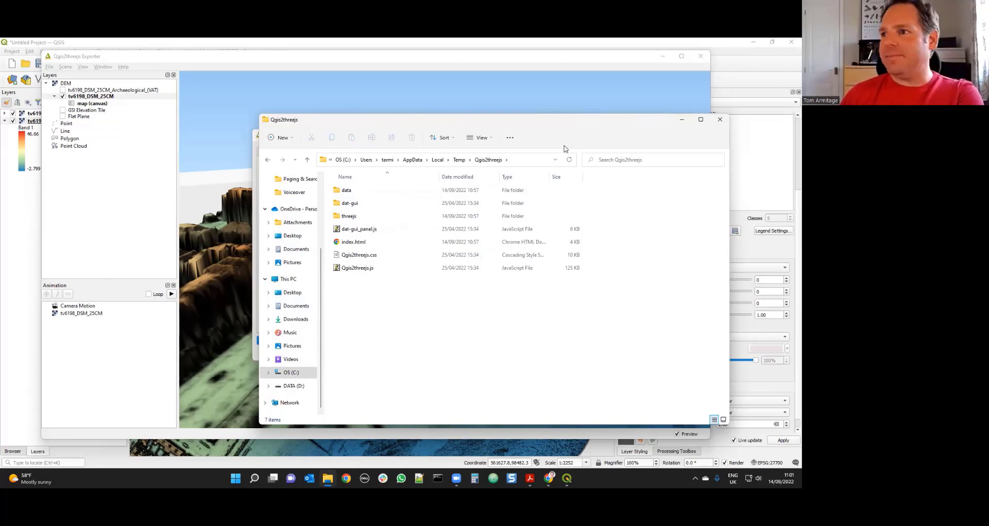
- Close the export folder window and the Export to Web dialog to return to the Qgis2threejs Exporter scene
drag(522, 126, 479, 128)
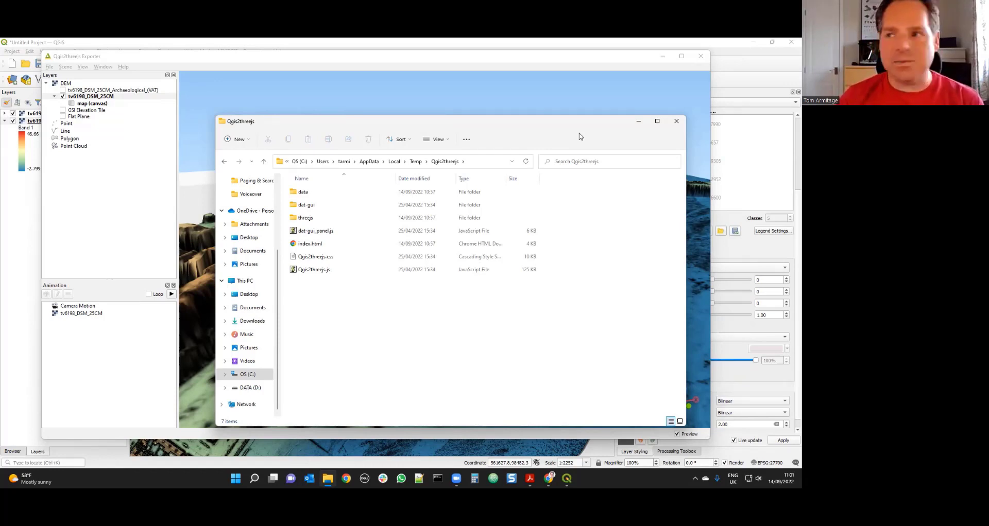
click(677, 122)
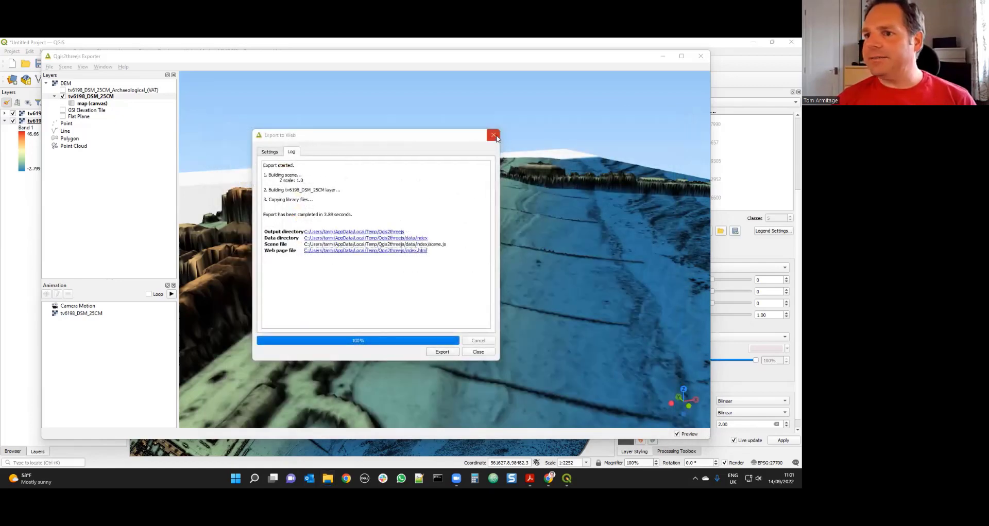
click(496, 136)
- Look at the animation options and layer properties of tv6198_DSM_25CM, leaving the properties unchanged
click(82, 314)
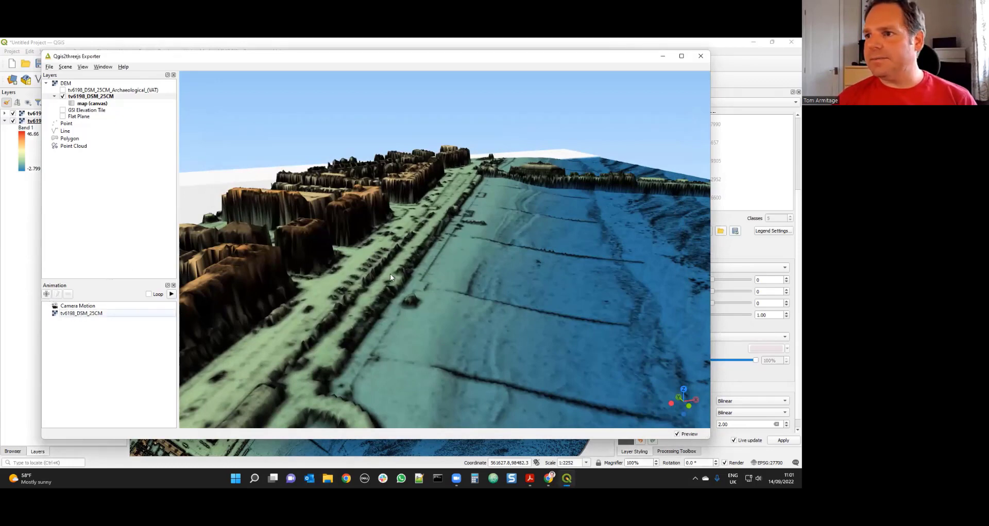
click(46, 294)
click(70, 307)
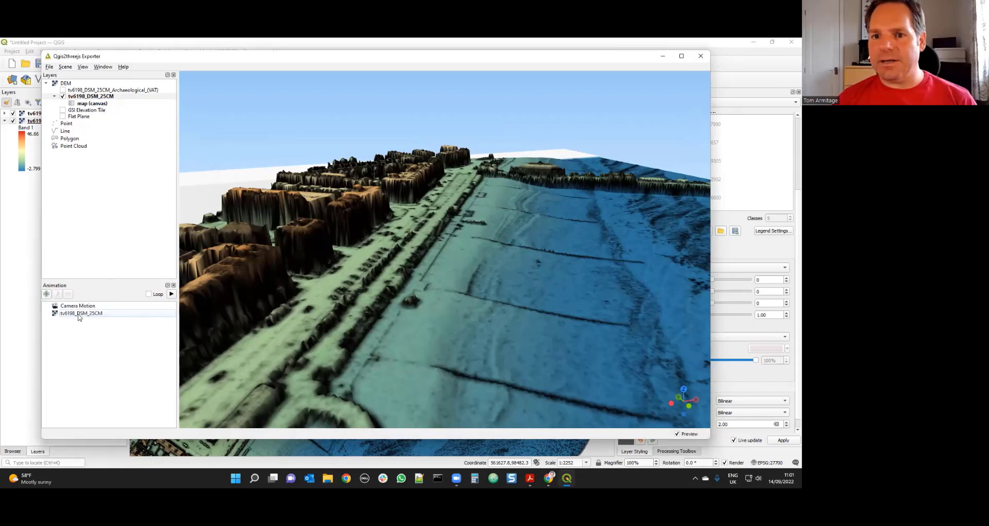
right_click(79, 316)
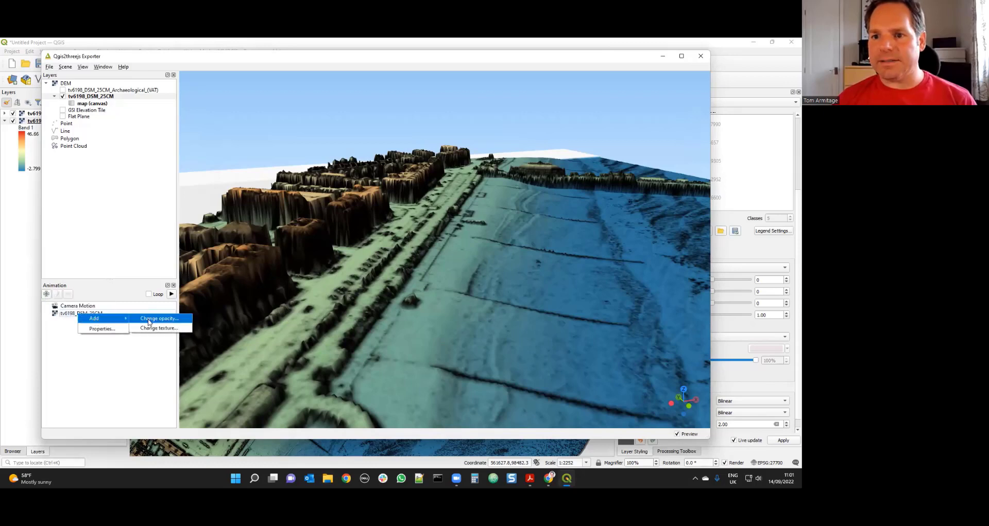
click(98, 329)
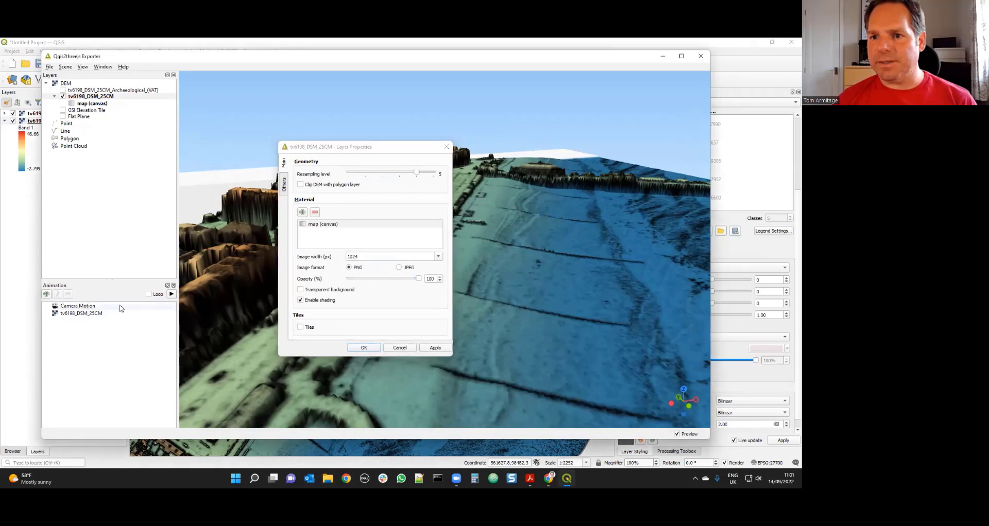
click(447, 146)
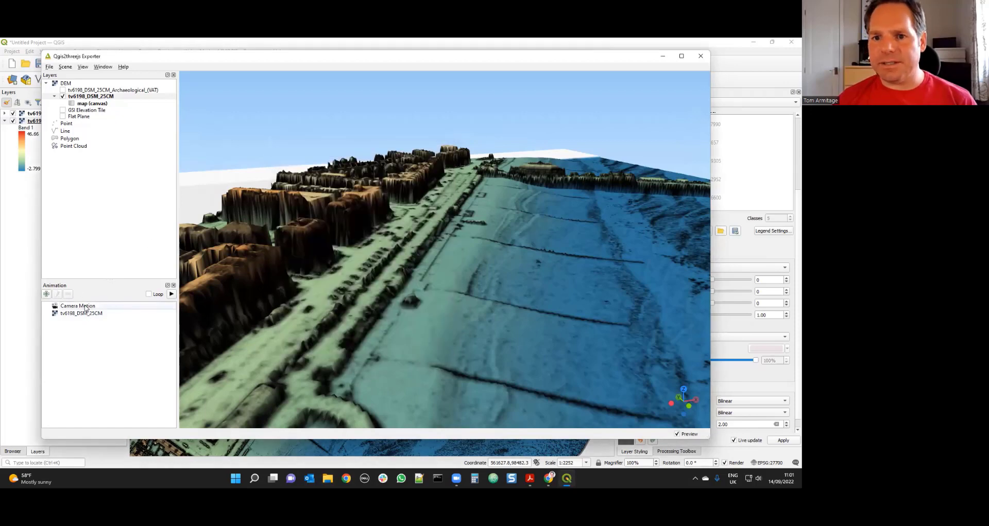
- Add a camera motion keyframe for the promenade close-up and a second for a zoomed-out view of the whole seafront, and play the animation
click(46, 294)
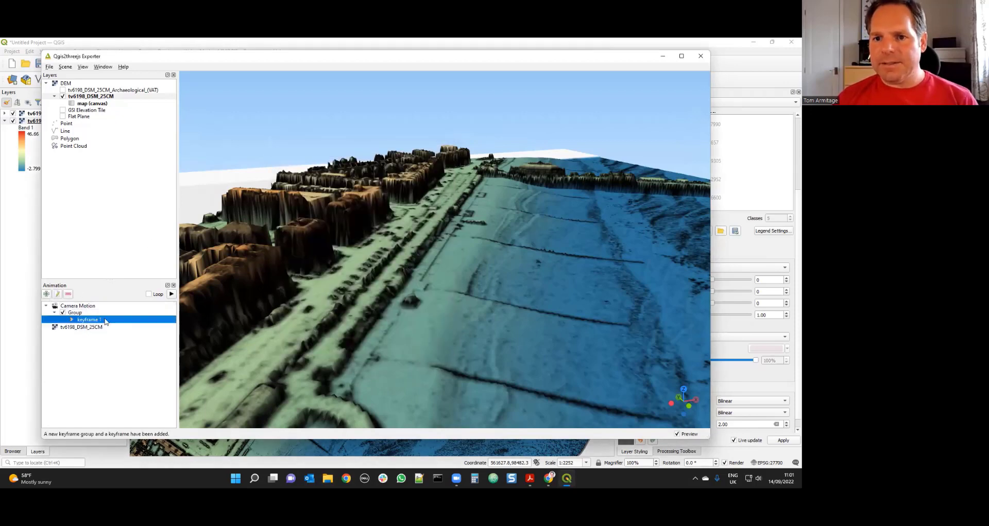
drag(526, 289, 188, 354)
click(46, 294)
click(170, 296)
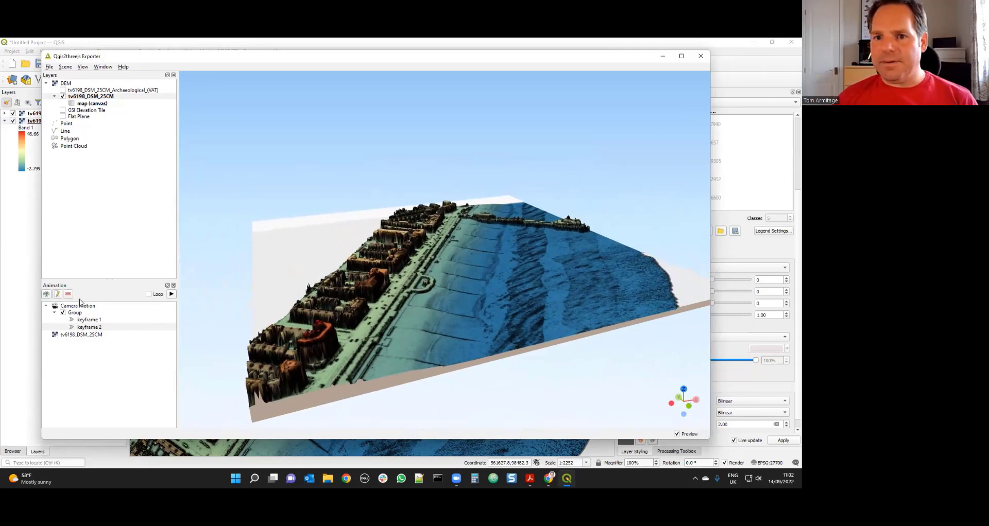
- Add a third camera motion keyframe with a low close-up of the pier's end, and play the animation
scroll(576, 239, up, 3)
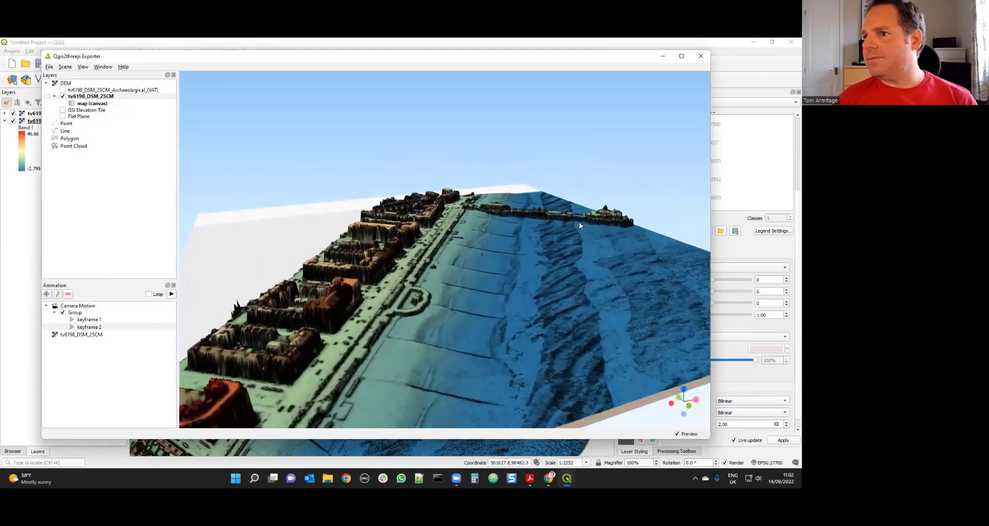
drag(595, 219, 472, 286)
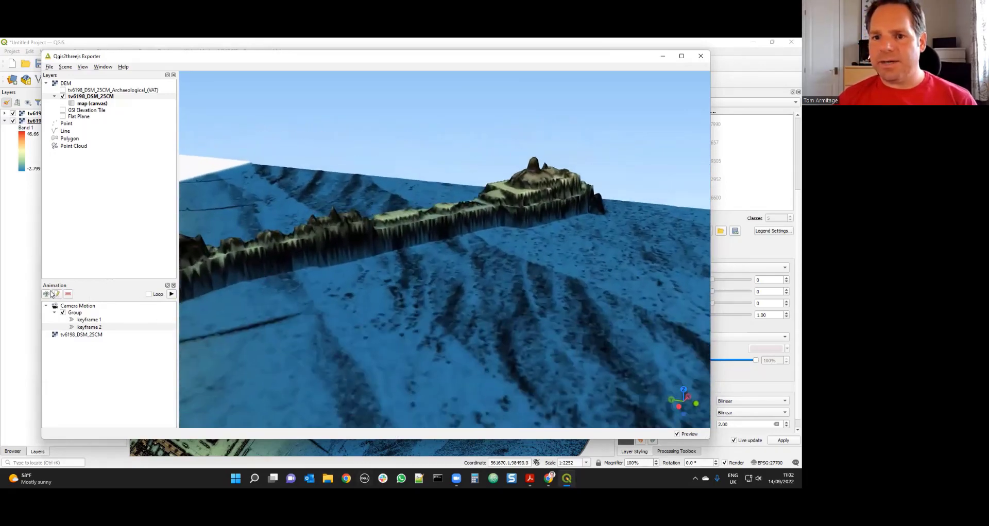
click(173, 295)
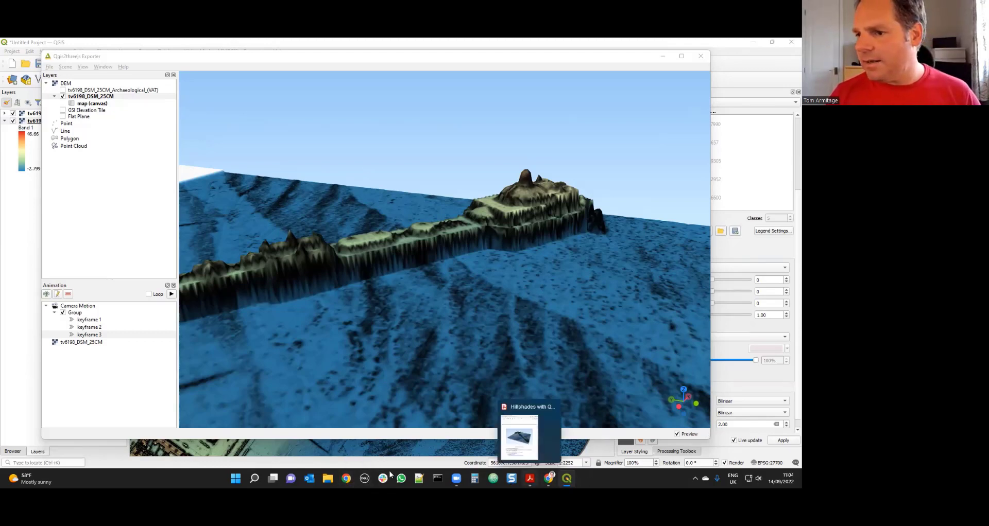
- Switch to the Google Slides presentation in Chrome and copy the address of the BCS2022-Booklet link
click(347, 479)
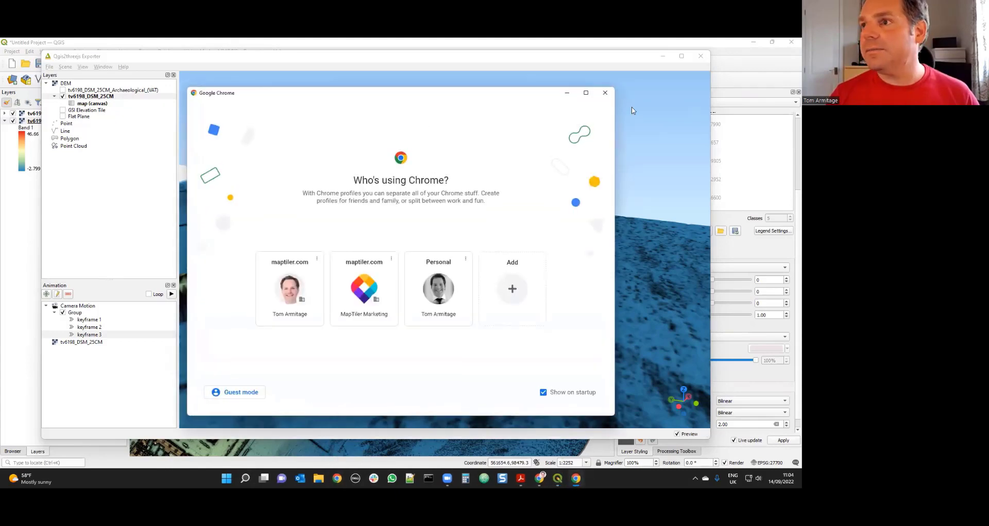
click(604, 92)
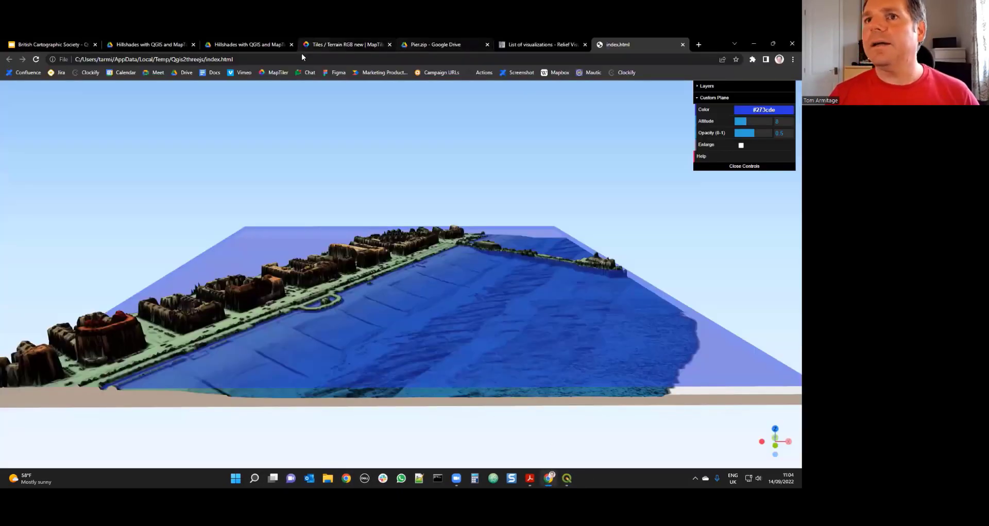
click(67, 45)
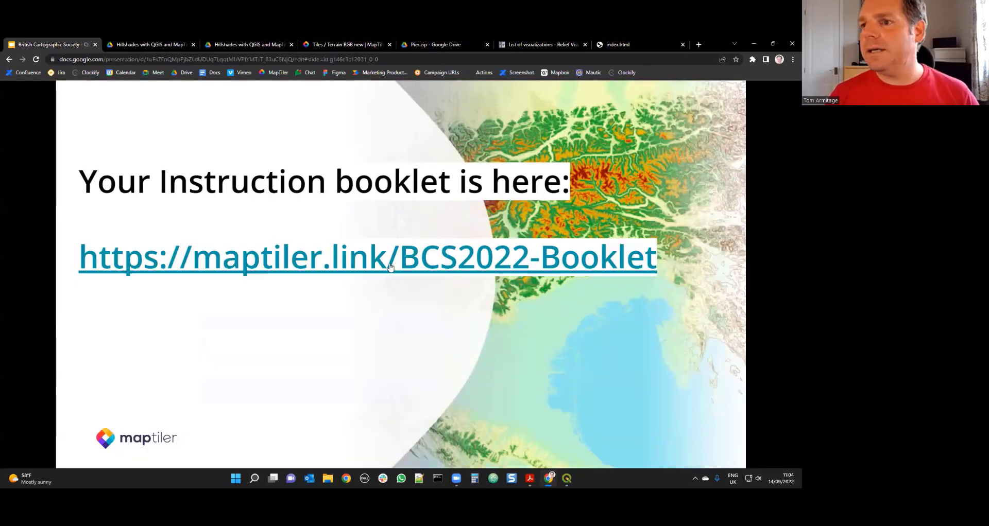
right_click(373, 264)
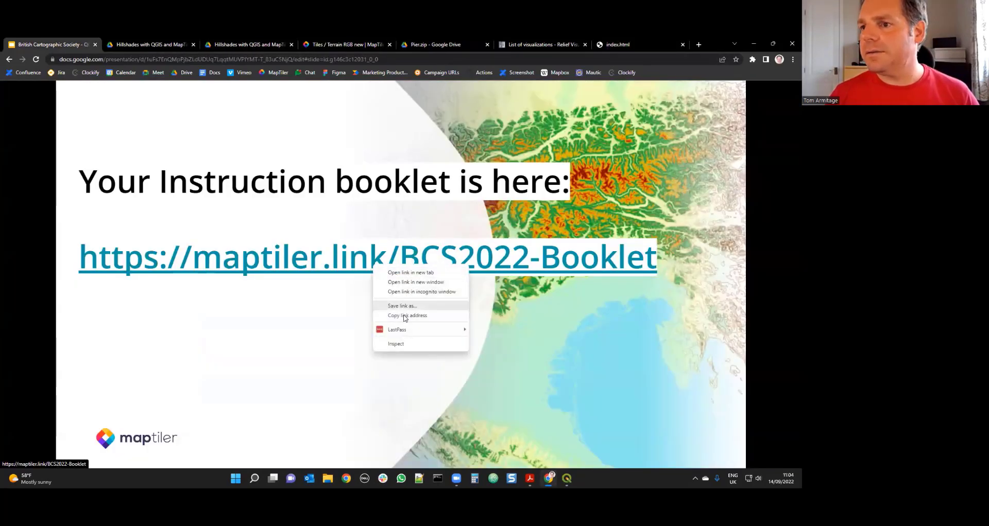
click(412, 315)
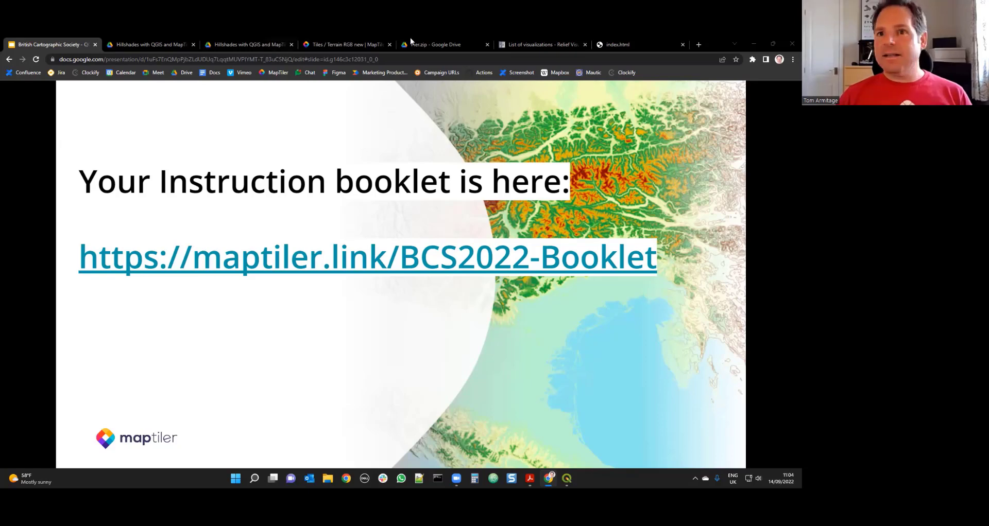
- Return to QGIS and close the Qgis2threejs Exporter window
click(566, 478)
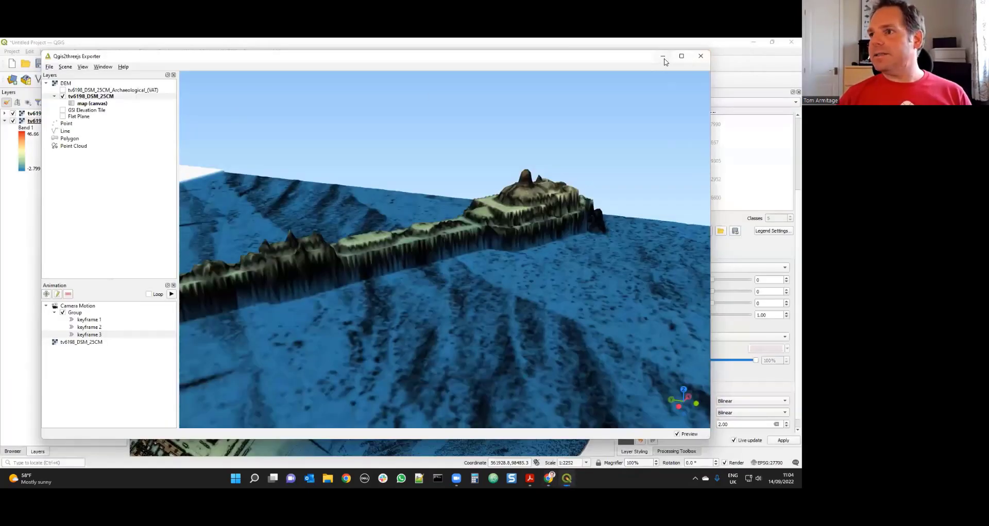
click(38, 42)
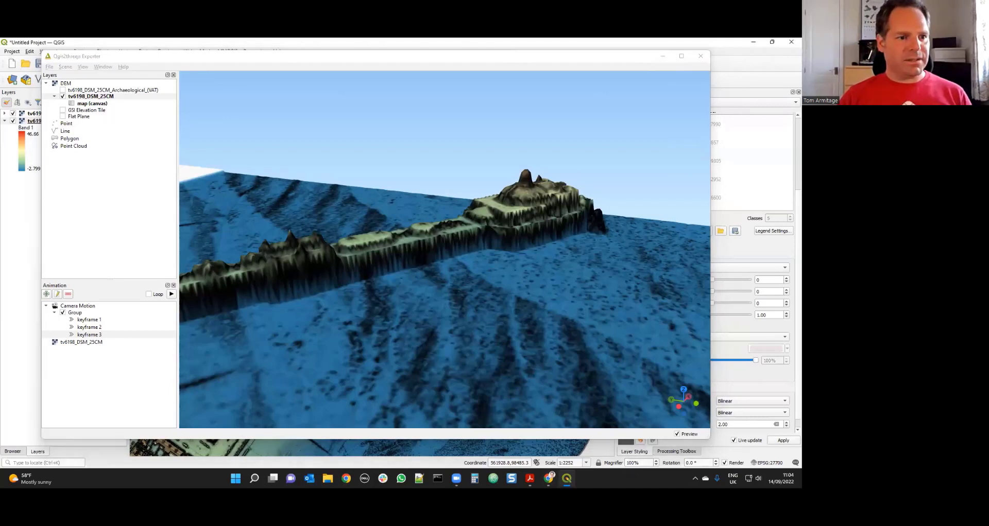
click(113, 56)
drag(113, 57, 280, 93)
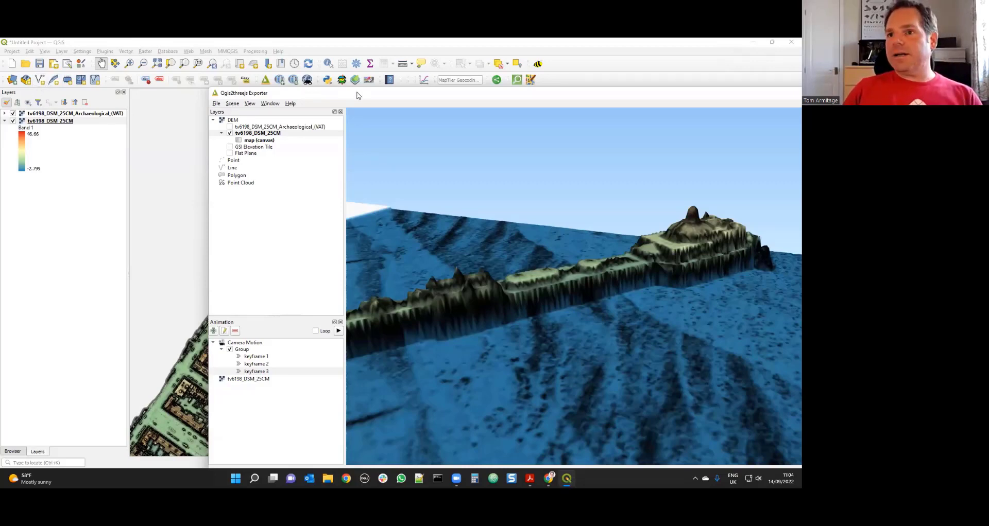
drag(357, 93, 234, 57)
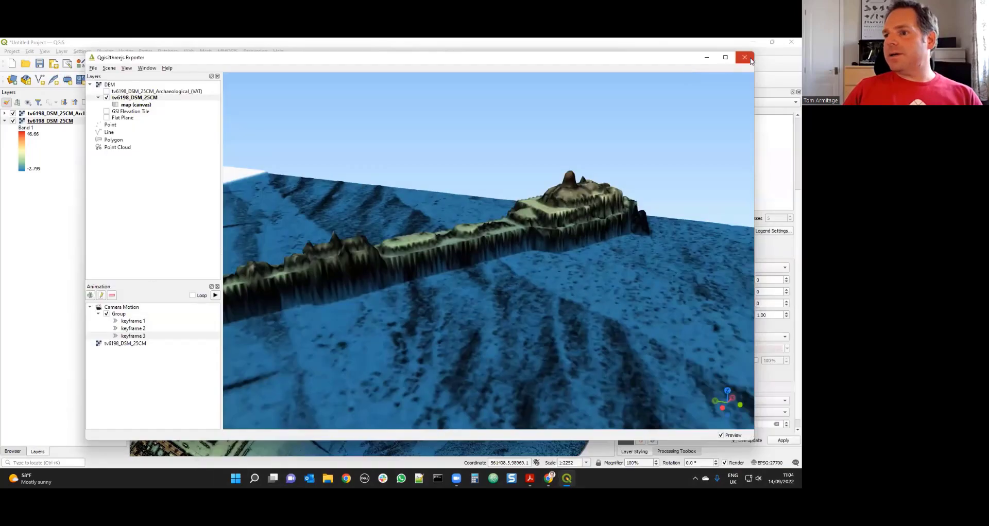
click(744, 58)
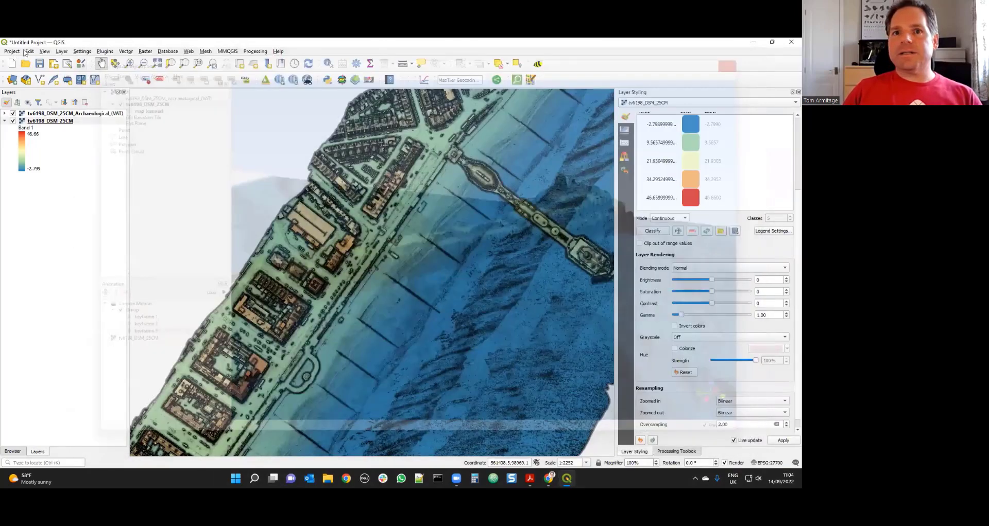
- Save the project to the Desktop as Pier and start a new empty project
click(40, 64)
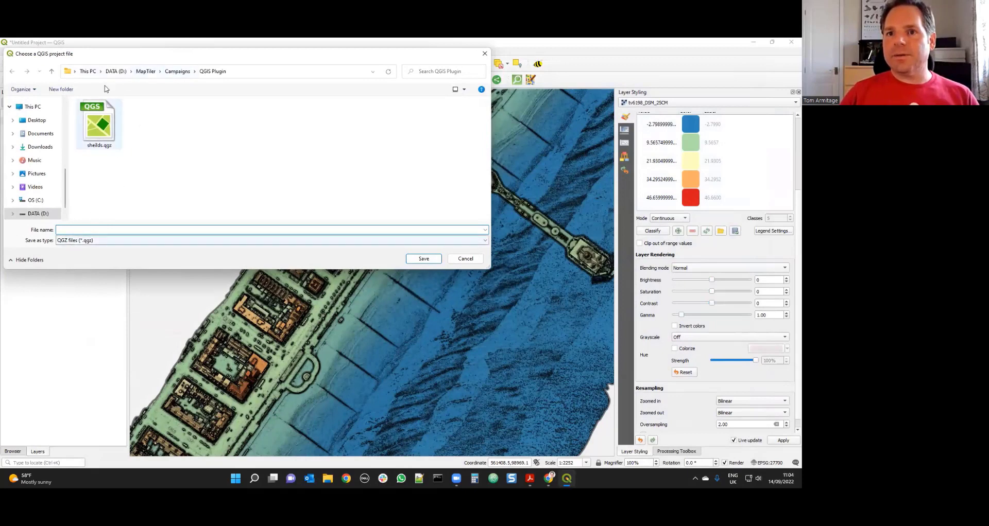
click(37, 121)
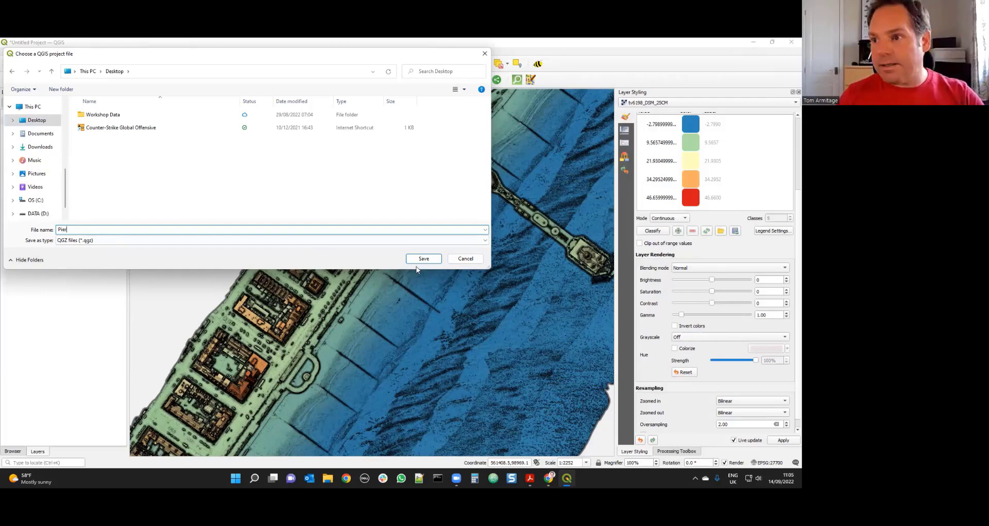
click(424, 259)
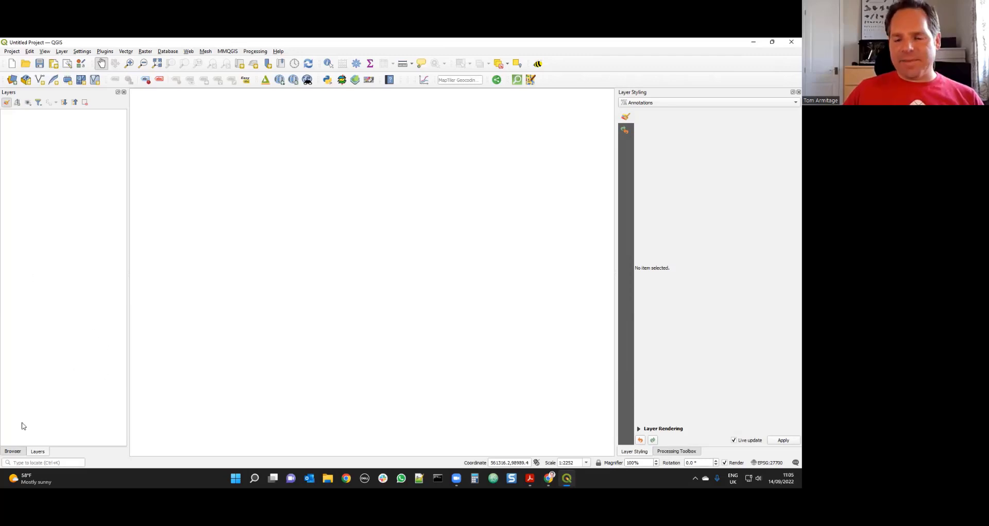
- Add the MapTiler Basic map from the data browser to the empty map canvas
click(19, 456)
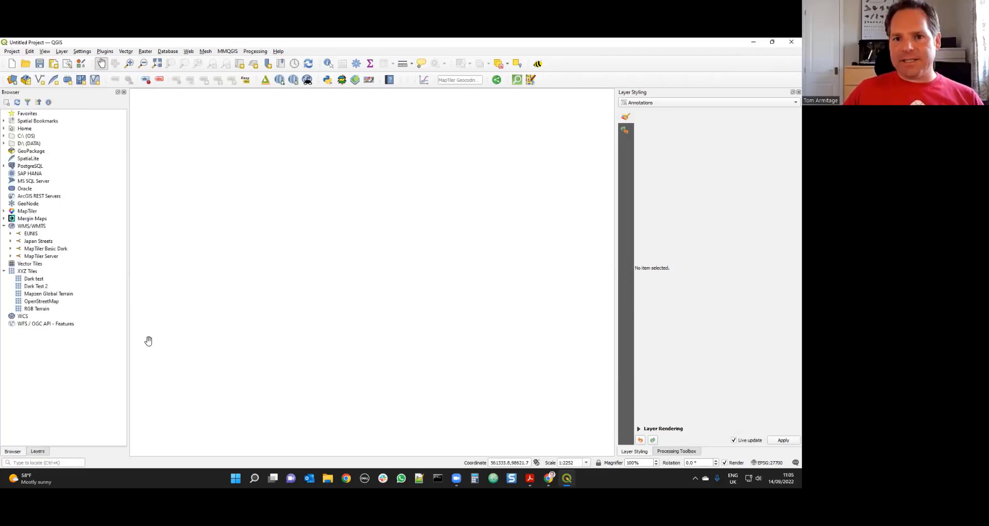
click(6, 212)
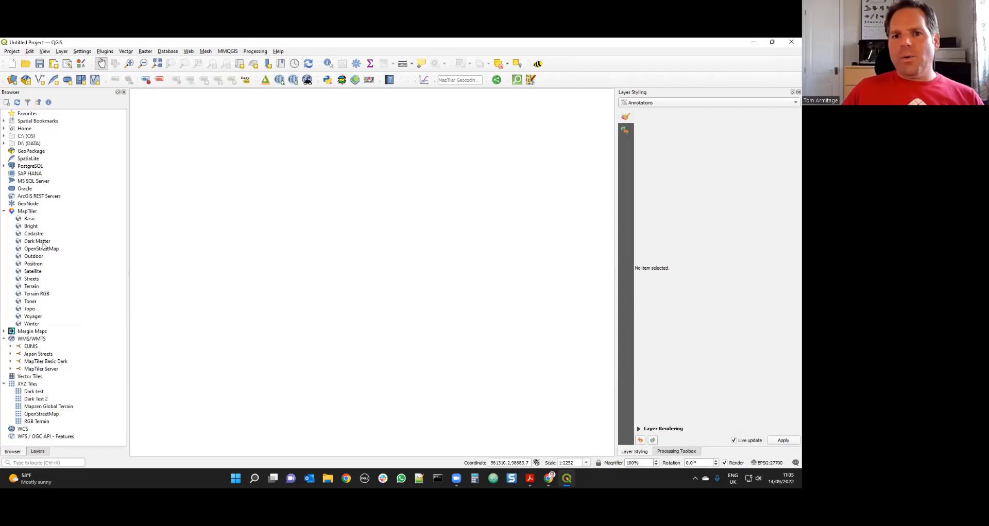
drag(30, 222, 174, 237)
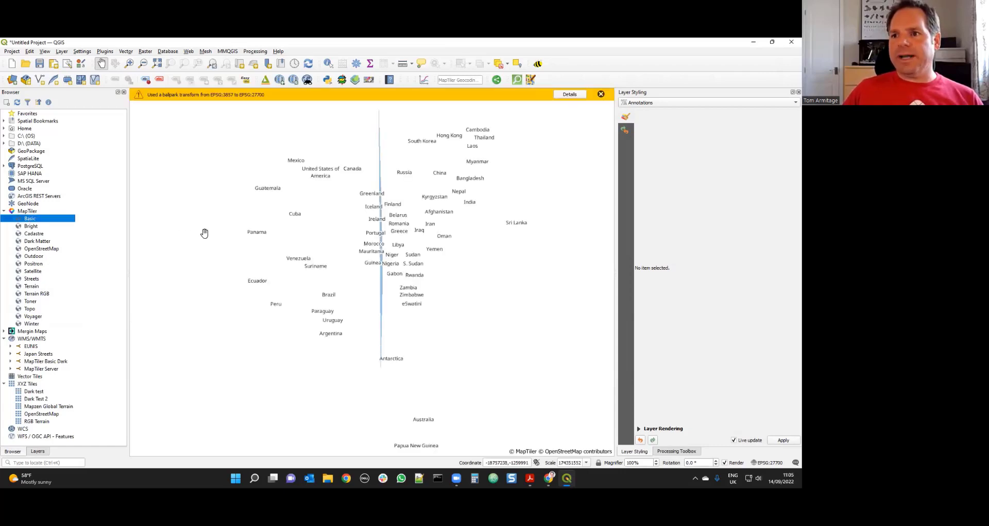
- Set the project coordinate reference system to WGS 84 / Pseudo-Mercator (EPSG:3857)
click(767, 463)
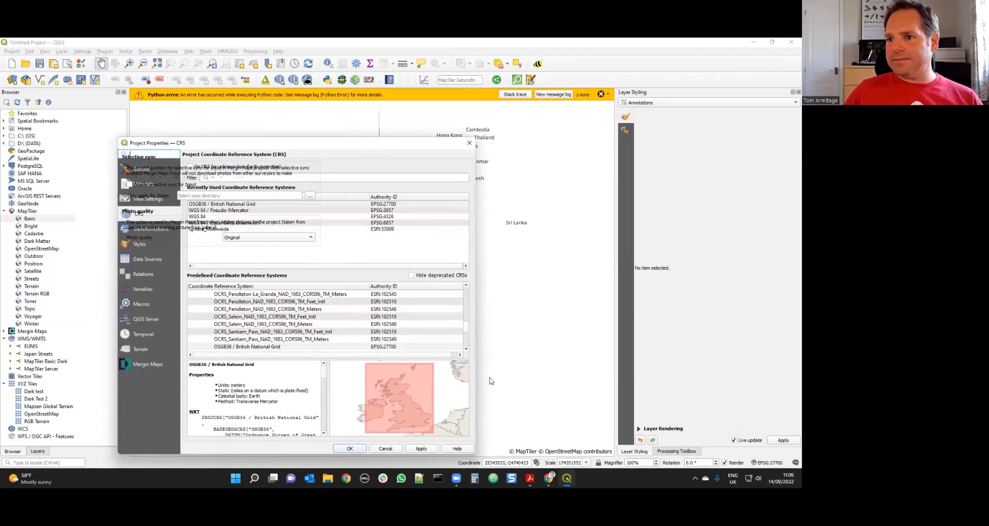
click(422, 449)
click(350, 449)
click(768, 462)
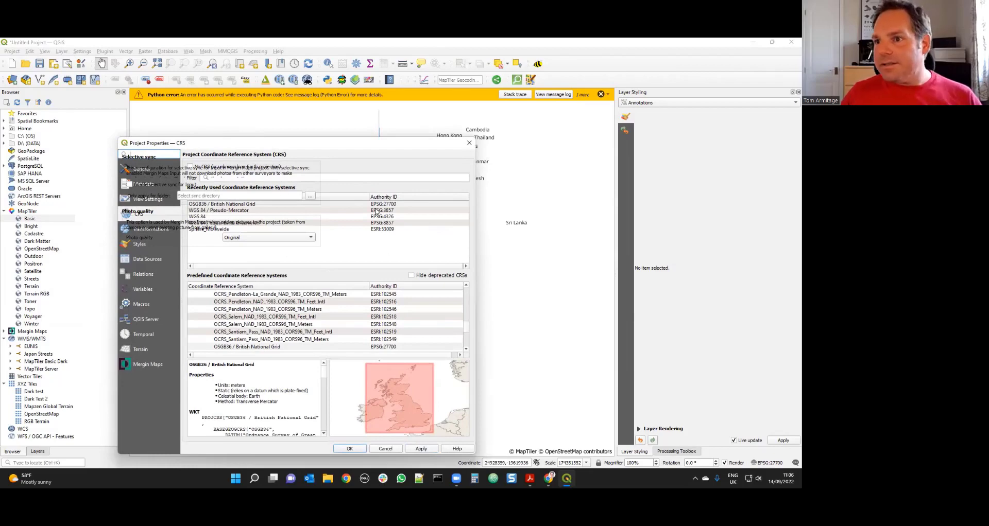
click(377, 210)
click(358, 450)
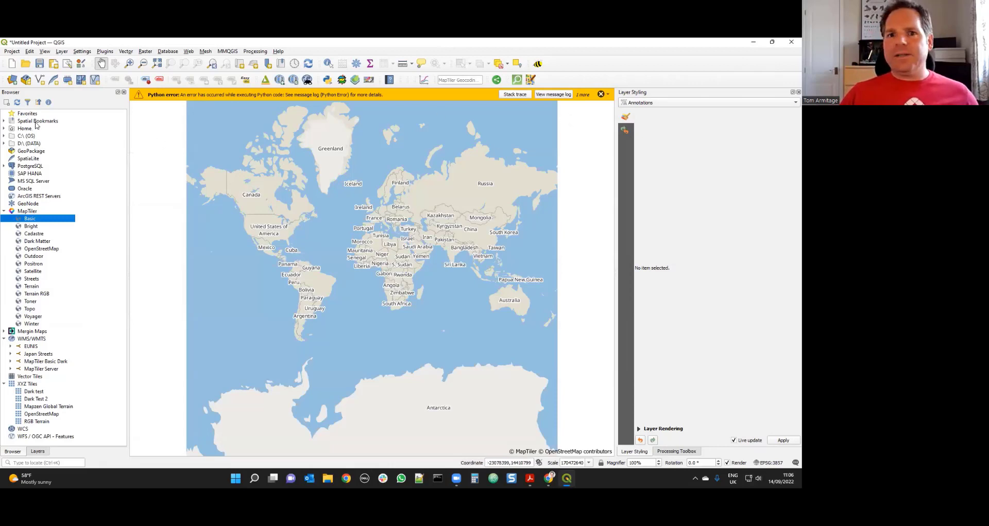
drag(269, 212, 272, 225)
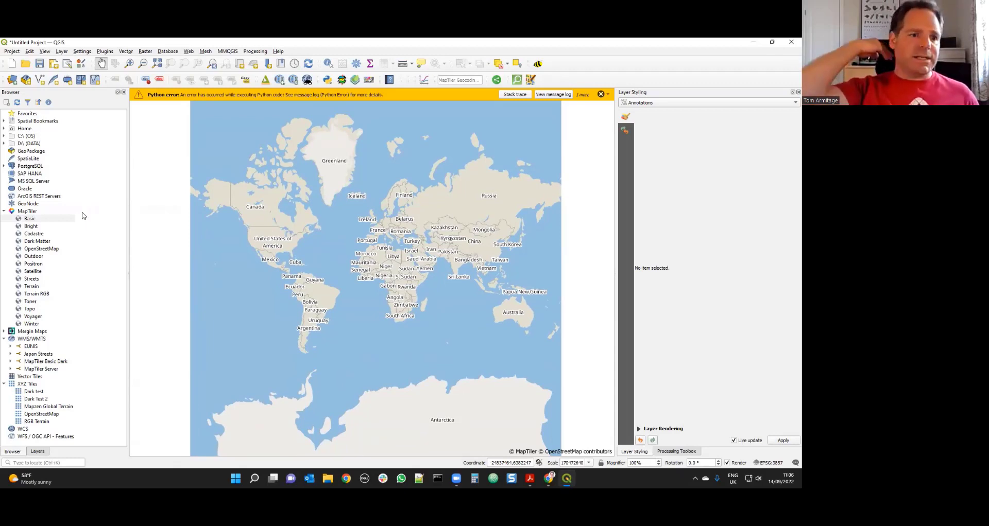
- Open the QuickMapServices search for finding online basemaps
click(188, 51)
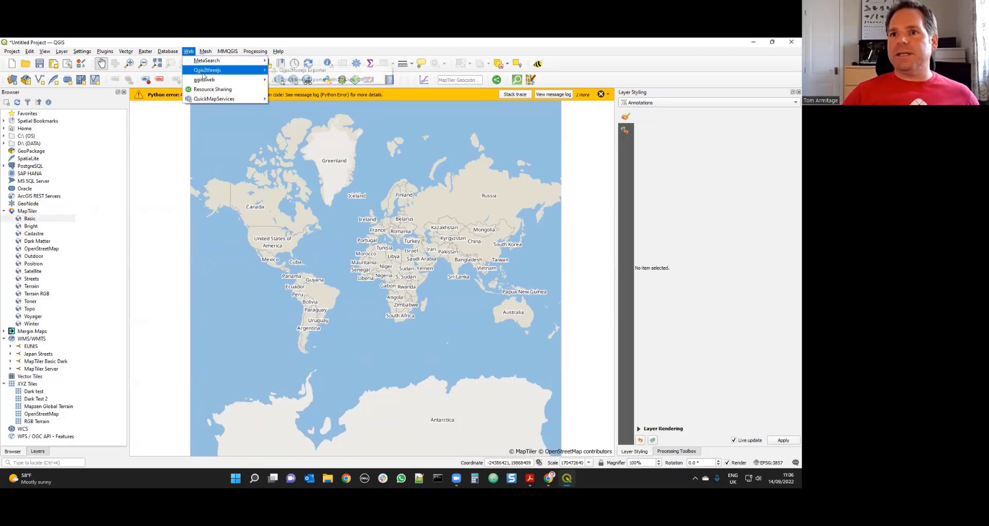
mouse_move(258, 99)
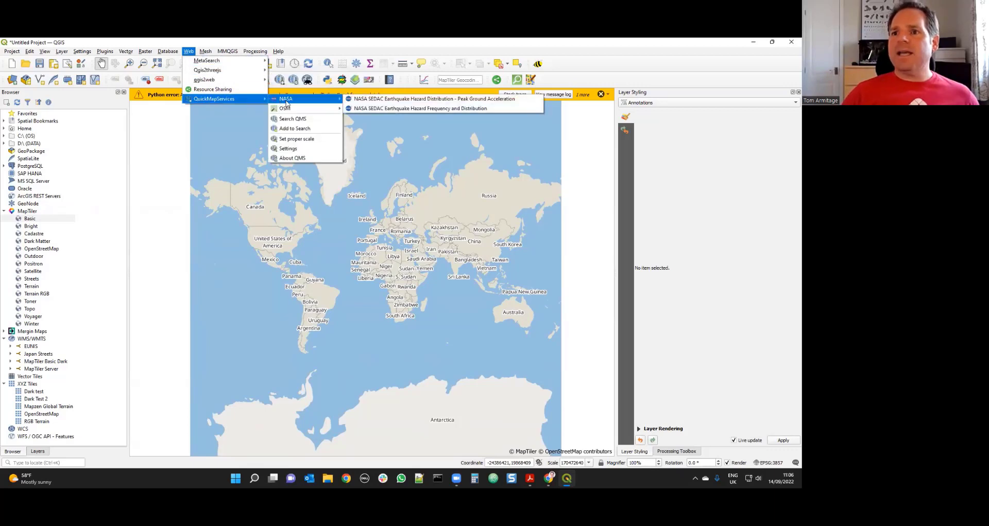
mouse_move(304, 103)
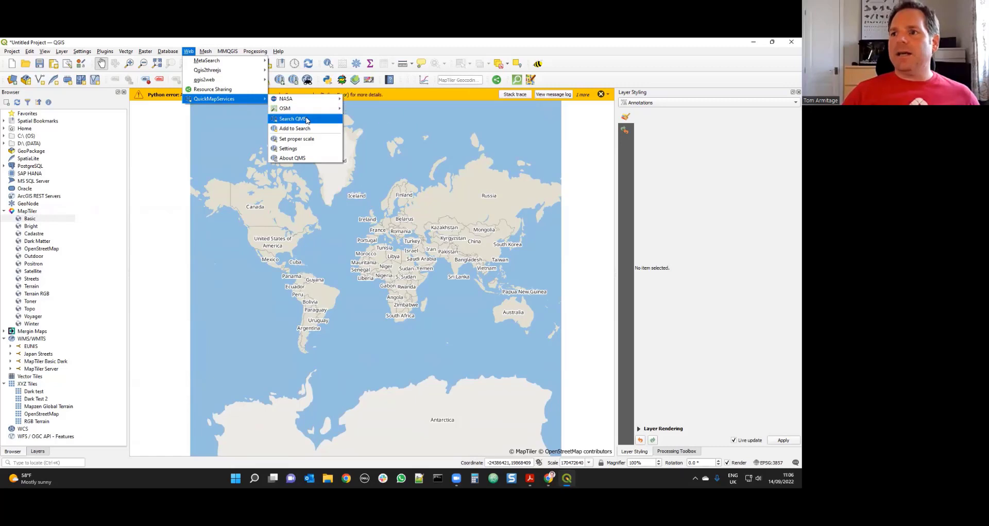
click(310, 120)
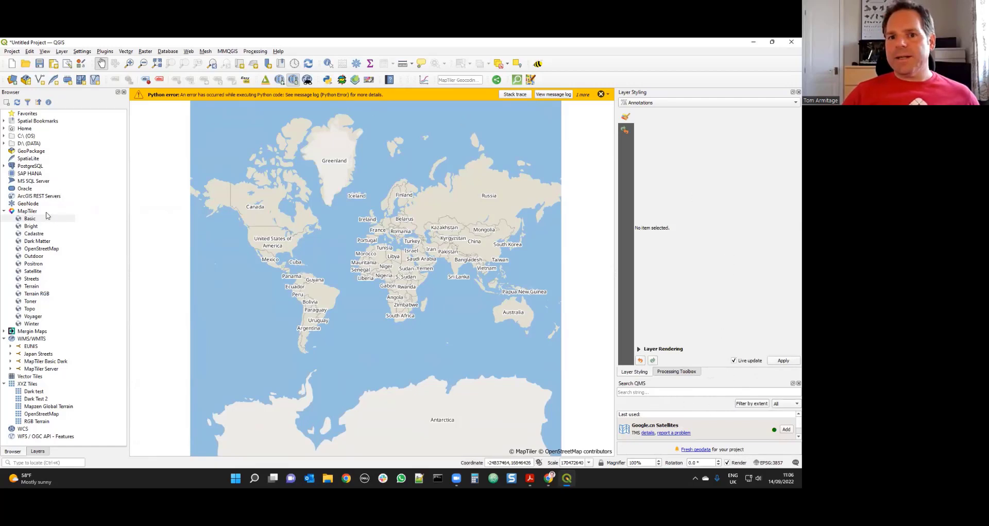
- Expand the Basic layer group and show the style rules of its MapTiler Planet layer
click(39, 452)
click(31, 114)
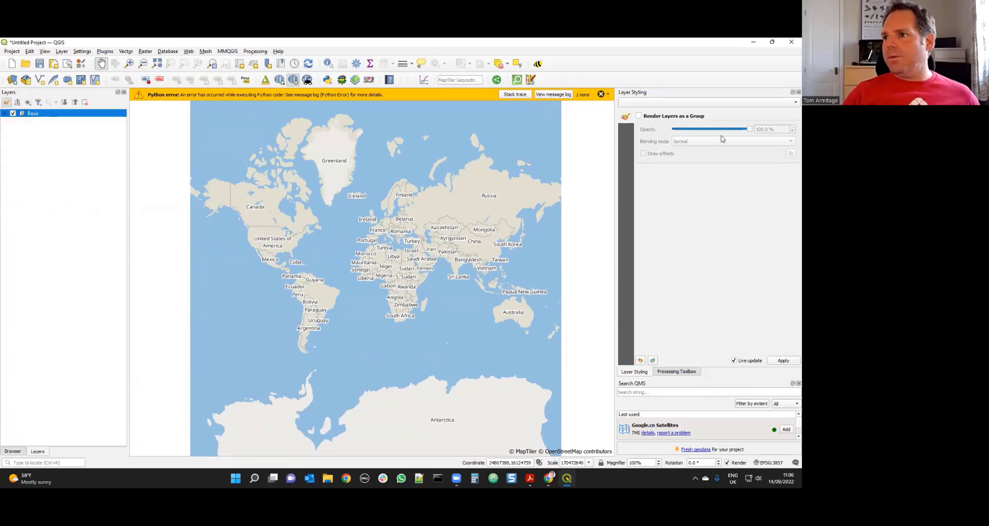
click(789, 103)
click(721, 120)
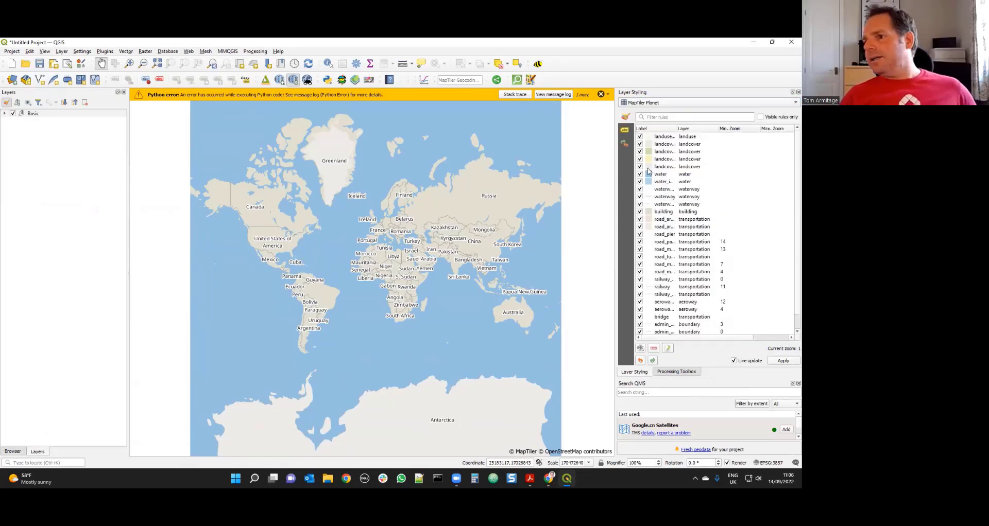
click(5, 114)
click(59, 121)
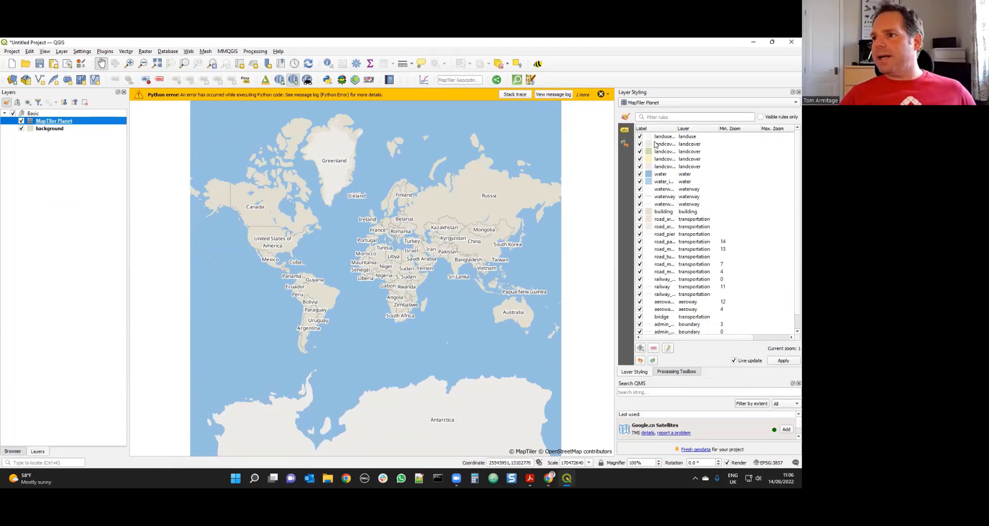
- Restyle the landcover_wood rule of the MapTiler Planet layer with the gradient plasma fill, with the map around the North Yorkshire coast
scroll(413, 183, up, 7)
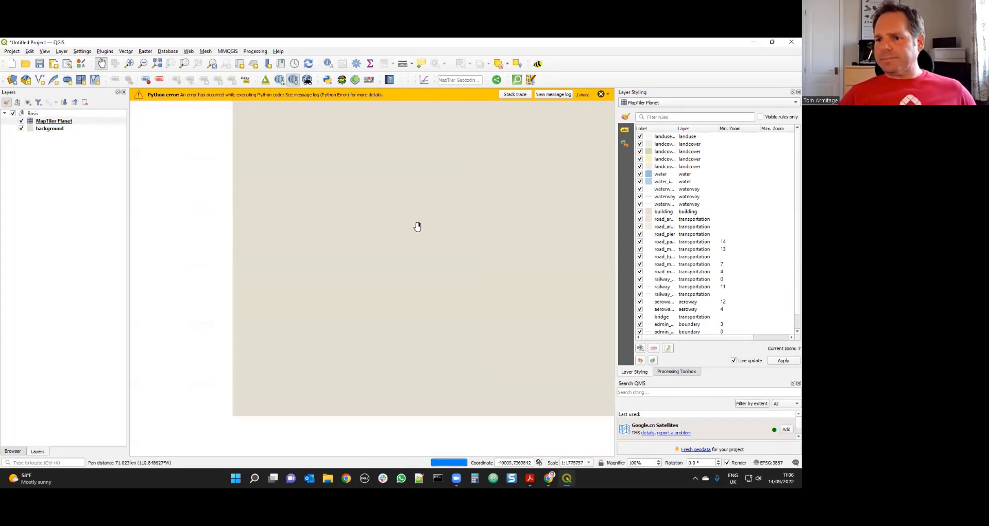
scroll(400, 323, up, 3)
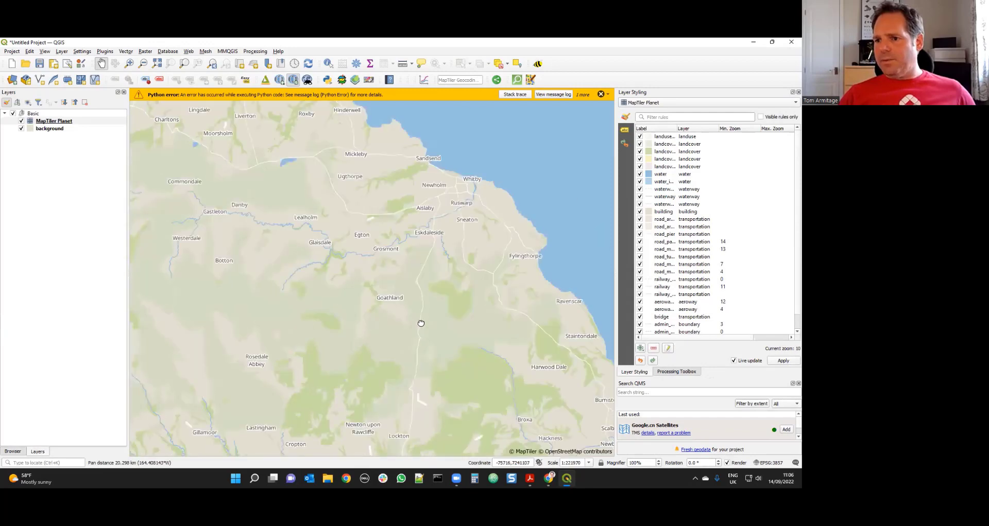
drag(471, 242, 468, 233)
double_click(654, 152)
click(664, 281)
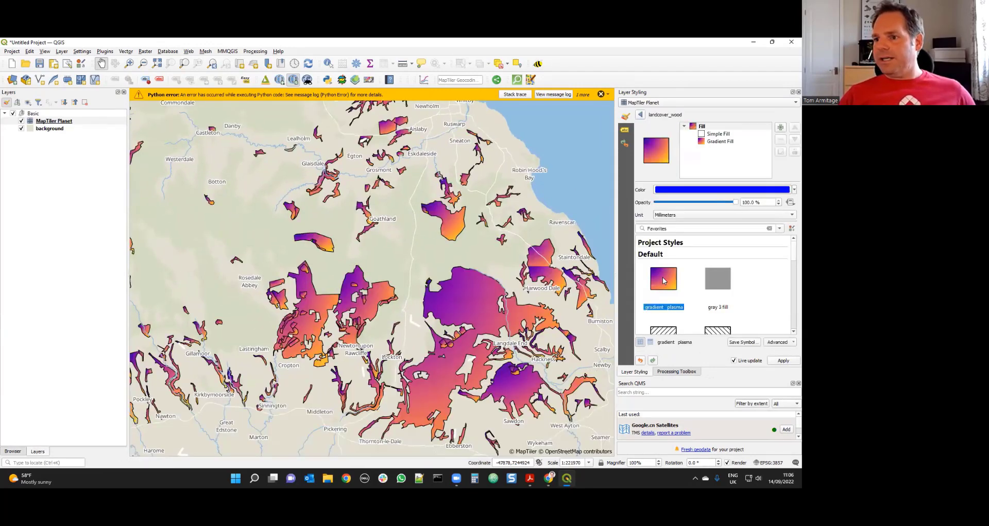
- Examine the restyled woodland at different scales and show the label rules of the MapTiler Planet layer
mouse_move(685, 282)
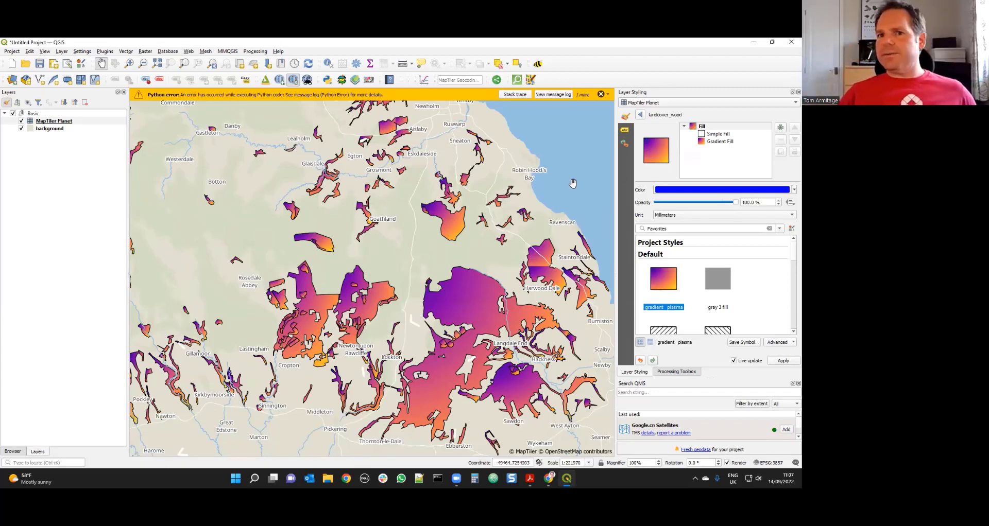
scroll(408, 231, down, 1)
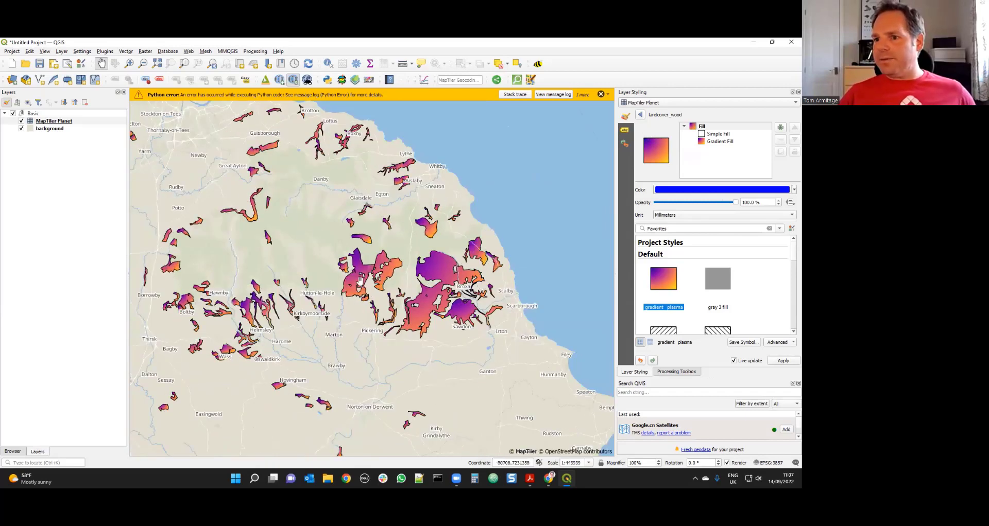
scroll(363, 281, up, 1)
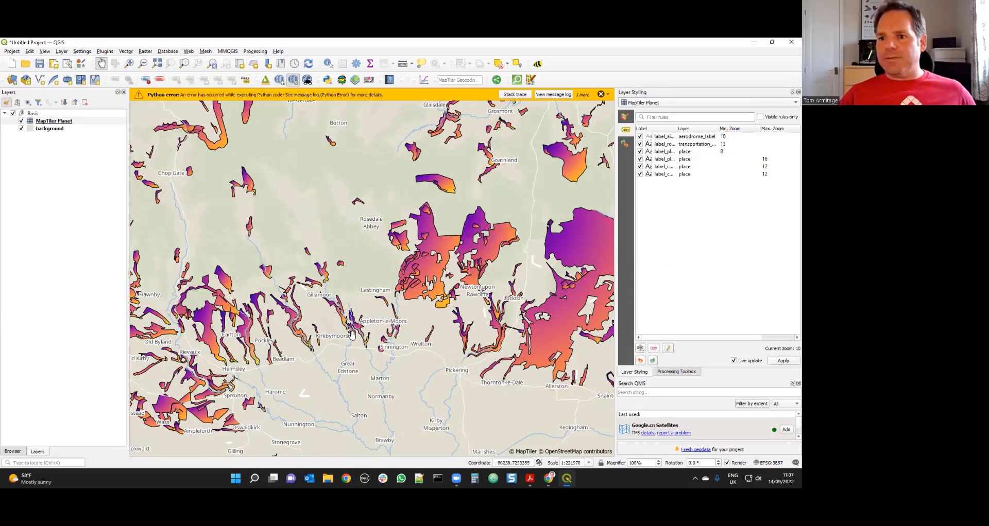
- Add the MapTiler Bright, Outdoor and Winter basemaps to the project and return to the layer list
click(13, 452)
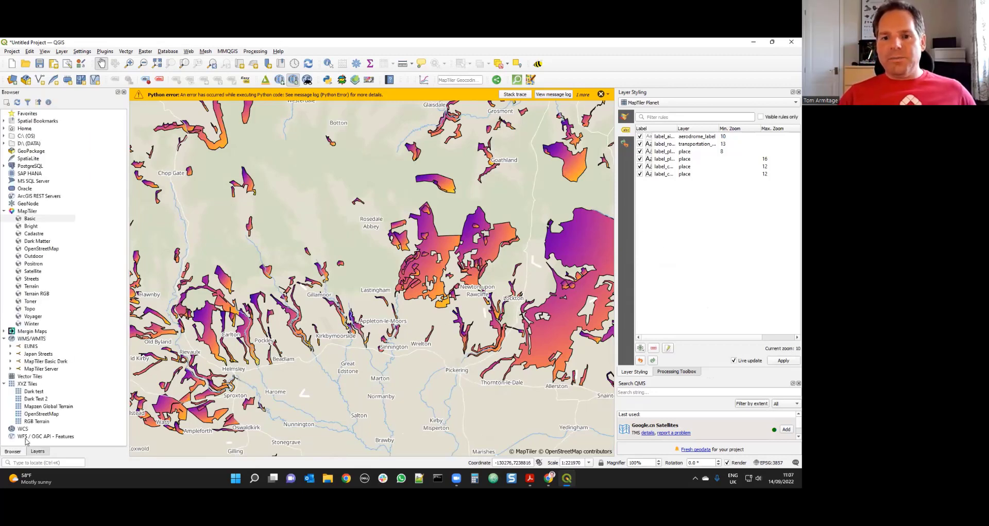
click(31, 226)
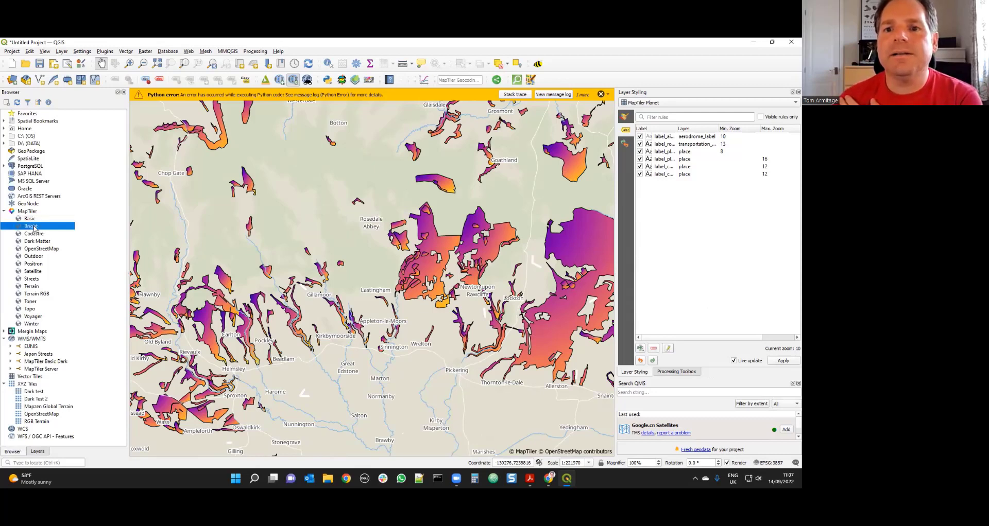
click(34, 257)
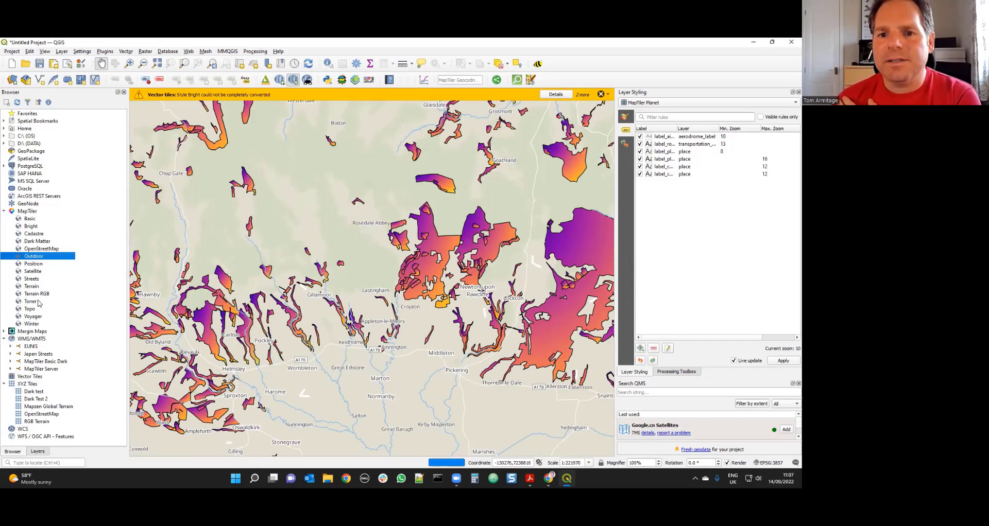
click(32, 324)
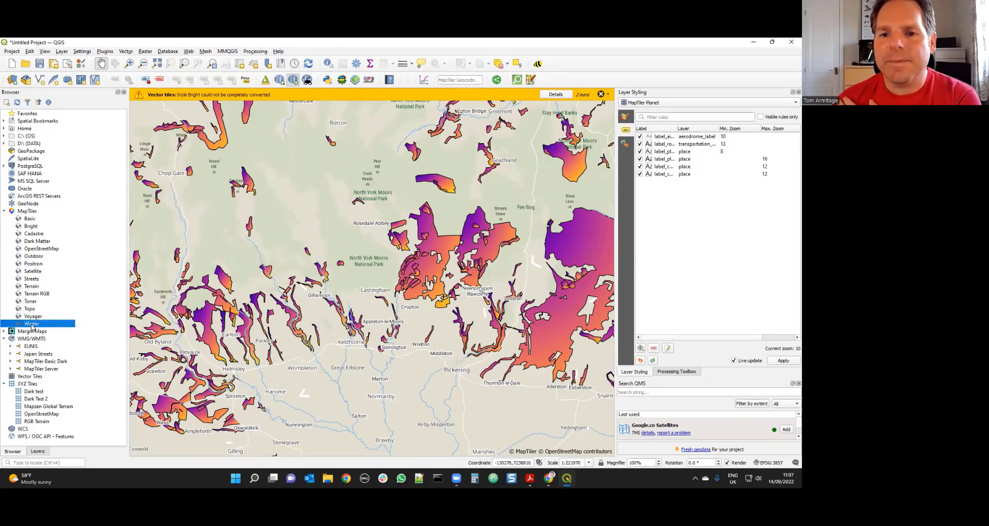
click(42, 454)
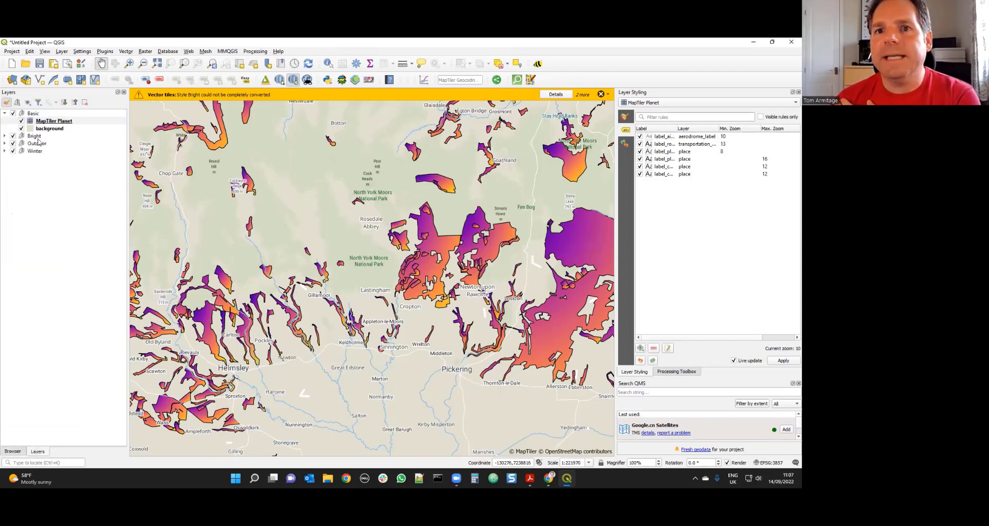
- Hide the Basic, Bright and Winter layer groups to show only the Outdoor basemap over Great Britain
click(13, 113)
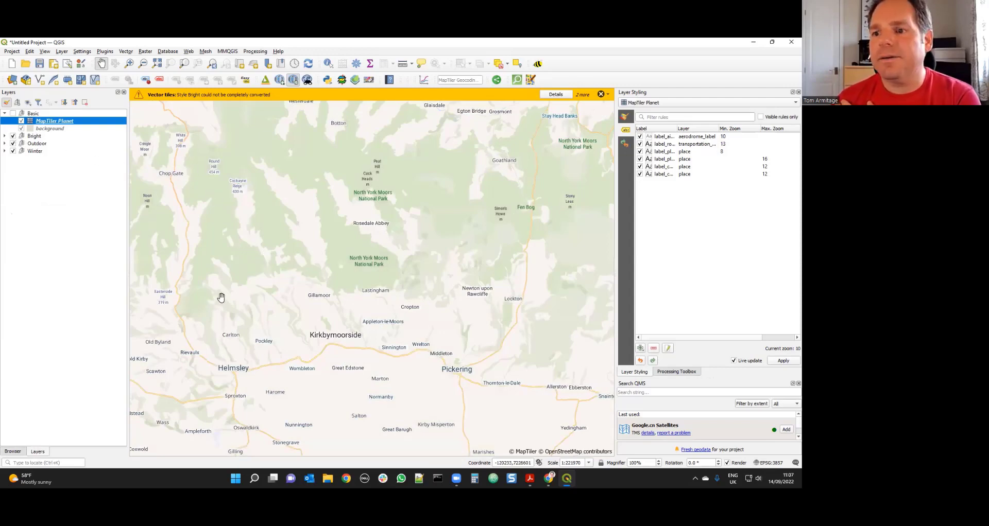
scroll(304, 338, down, 2)
scroll(304, 338, down, 3)
drag(359, 326, 354, 300)
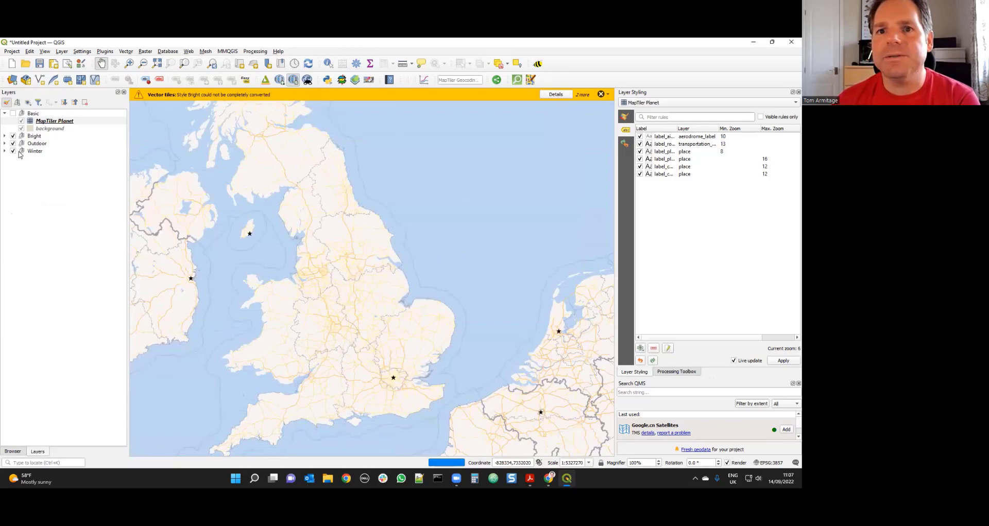
click(12, 136)
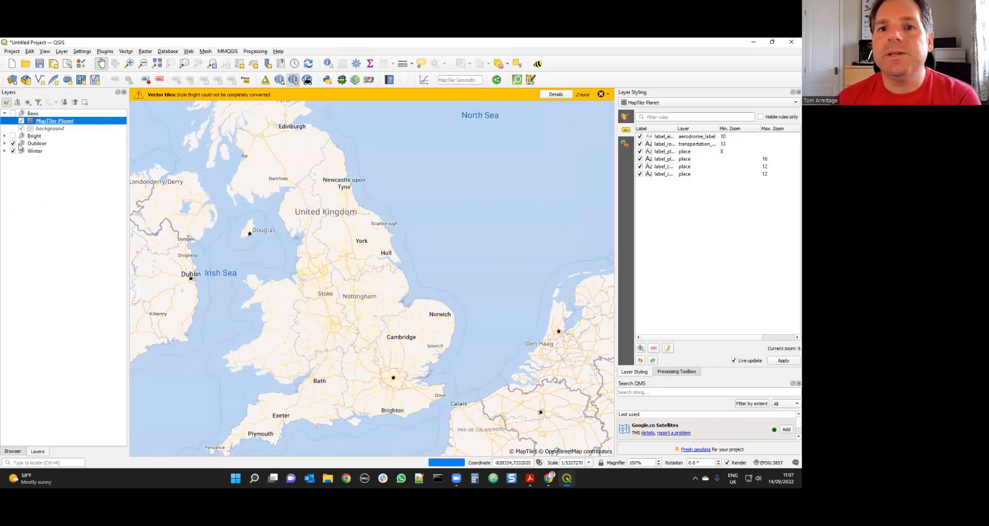
click(13, 151)
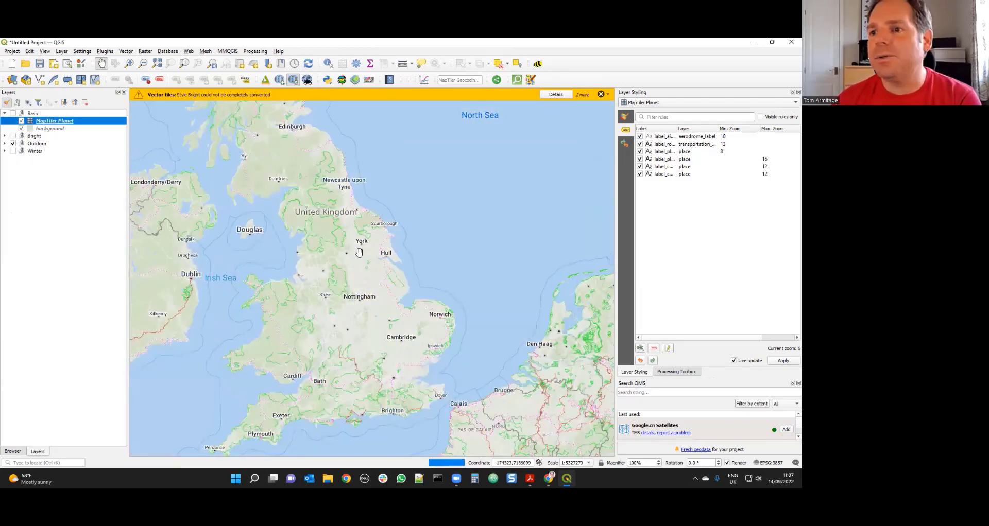
- Dismiss the warnings above the map and examine the Outdoor basemap around the Nidderdale AONB at closer scales
scroll(338, 222, down, 4)
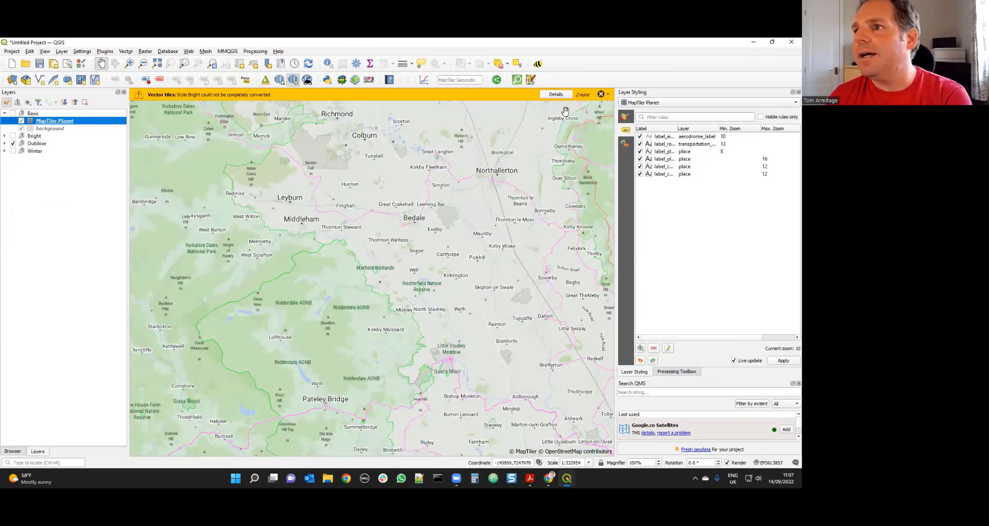
click(601, 95)
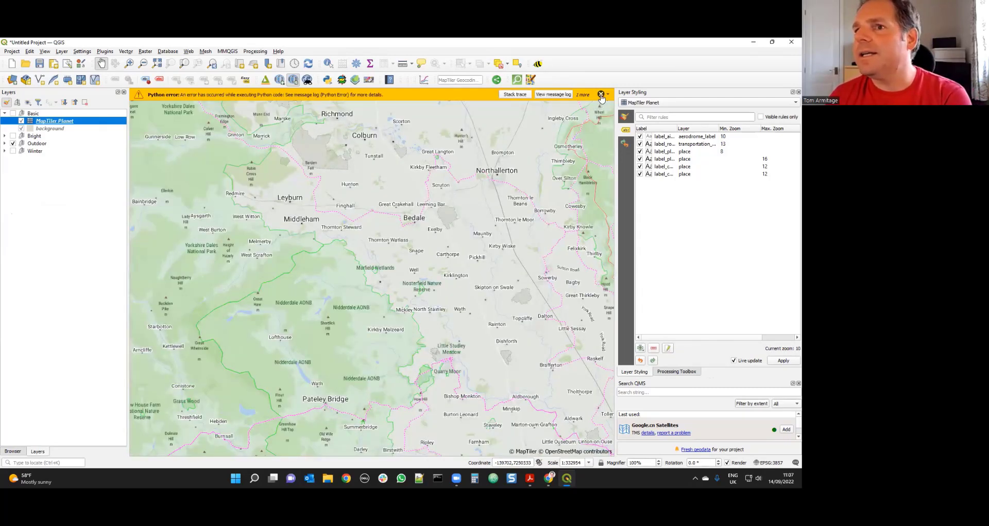
click(601, 94)
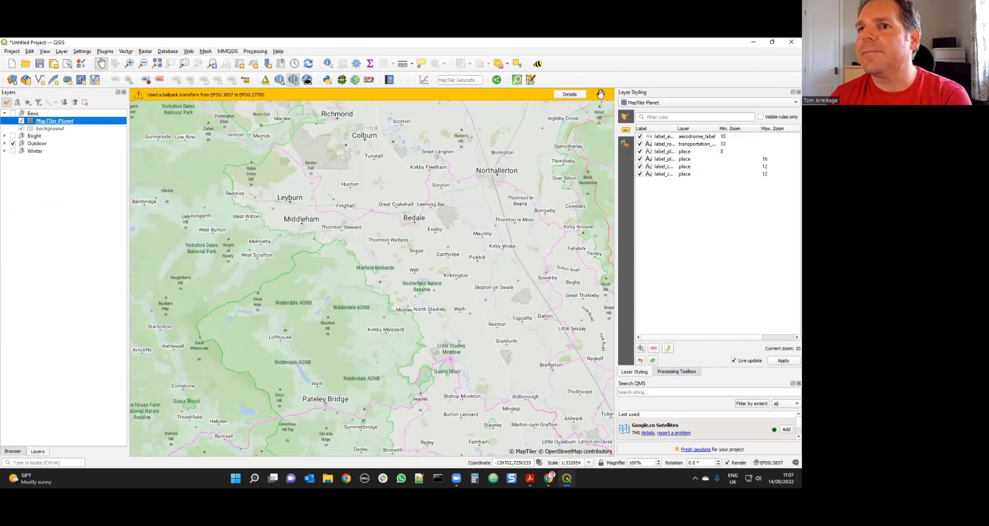
click(601, 95)
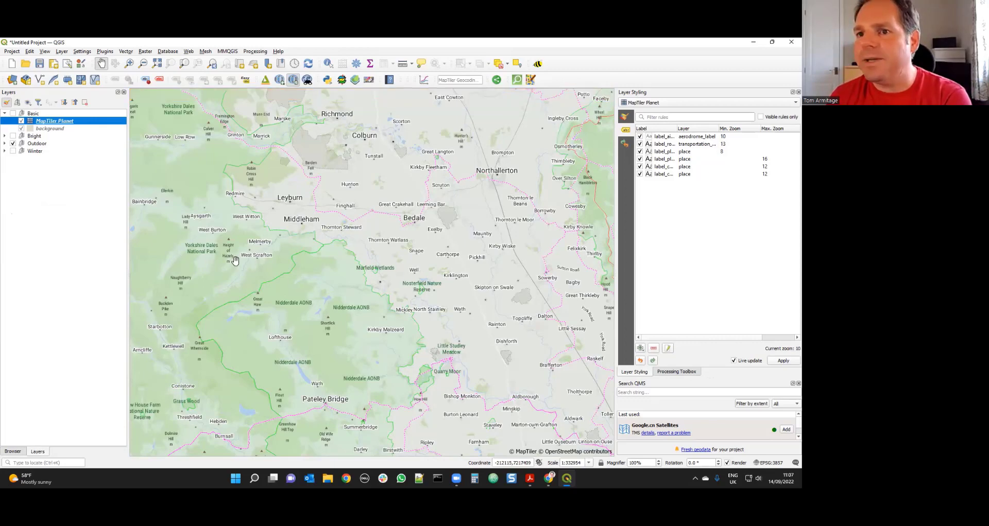
scroll(293, 334, up, 1)
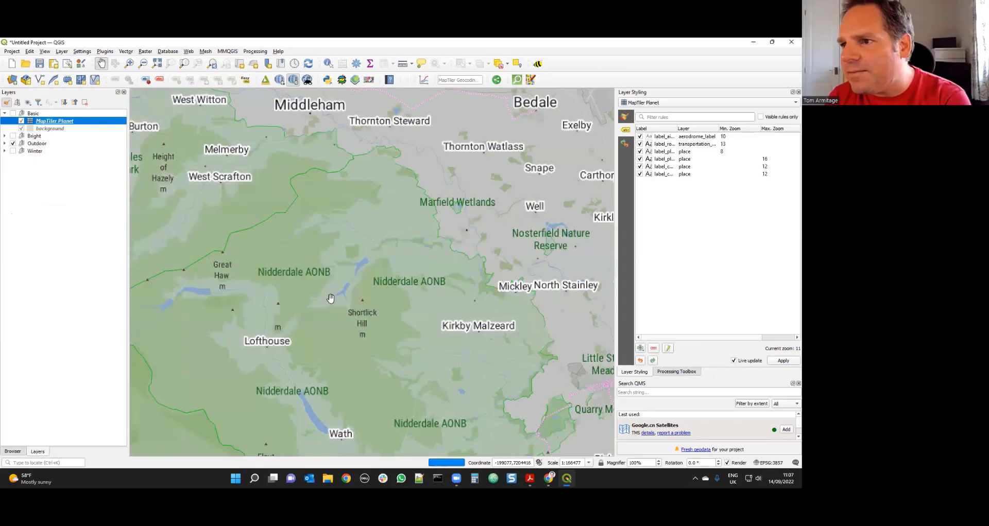
scroll(402, 298, up, 2)
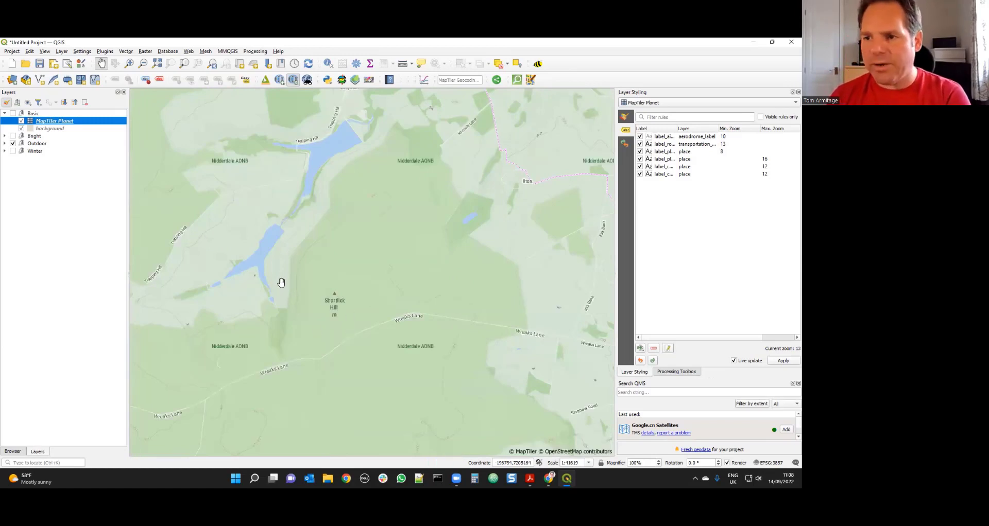
- Show the Winter basemap instead of the Outdoor one, with the map over central Europe
click(13, 151)
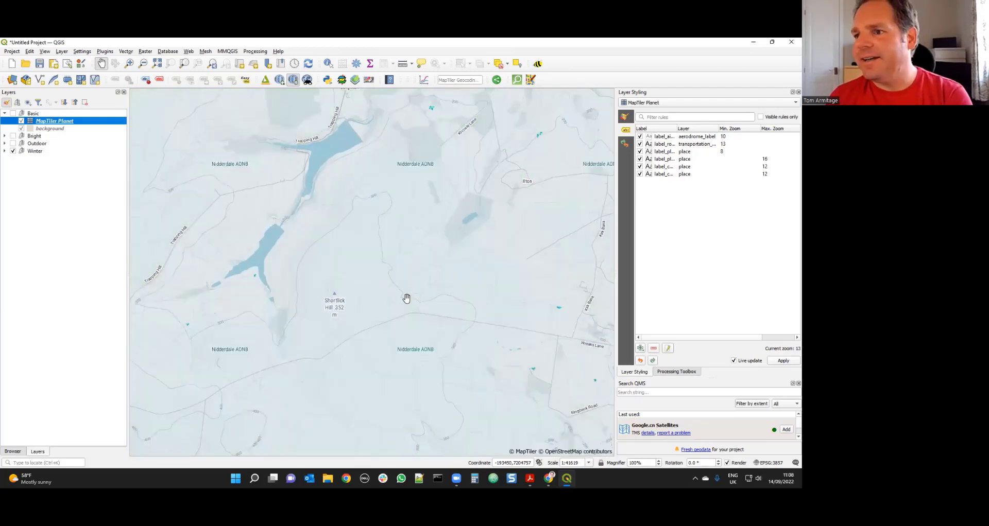
scroll(406, 299, down, 8)
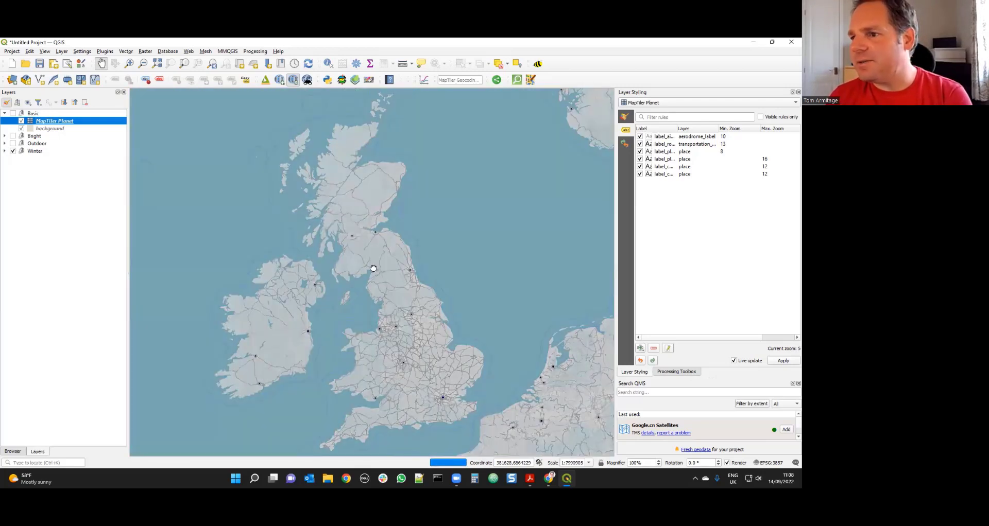
drag(514, 315, 360, 213)
drag(582, 353, 468, 309)
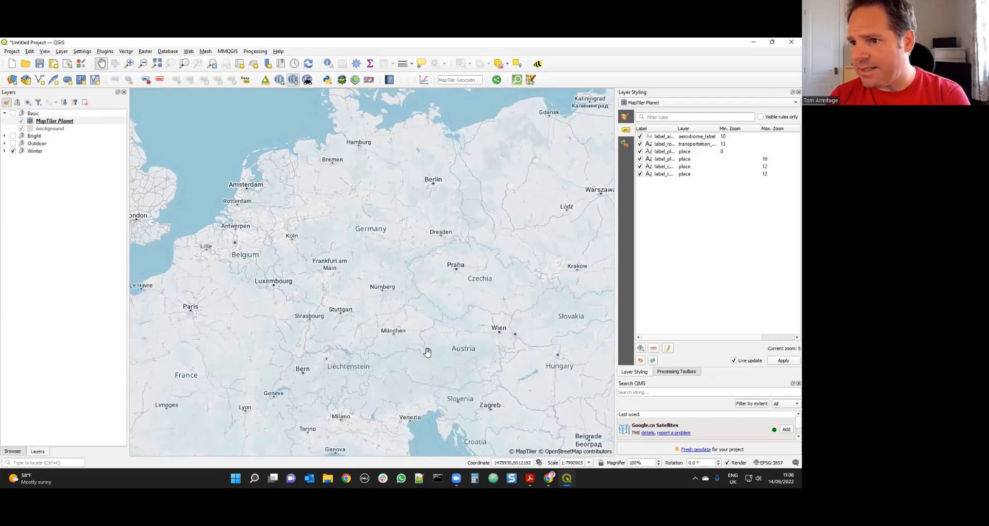
- Examine the winter trails on the Winter basemap around Gibswil and Bachtel in Switzerland at different scales
scroll(303, 363, up, 2)
scroll(392, 340, up, 2)
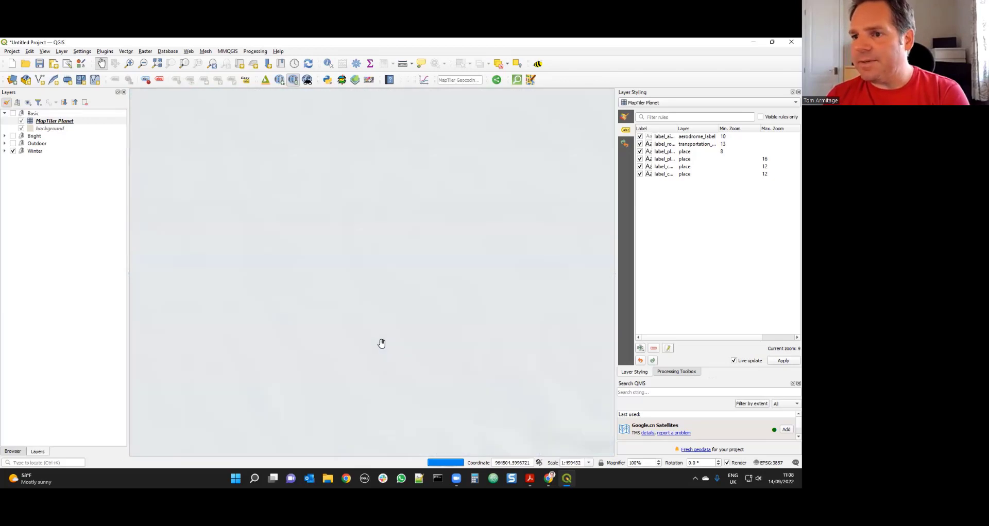
scroll(494, 357, up, 2)
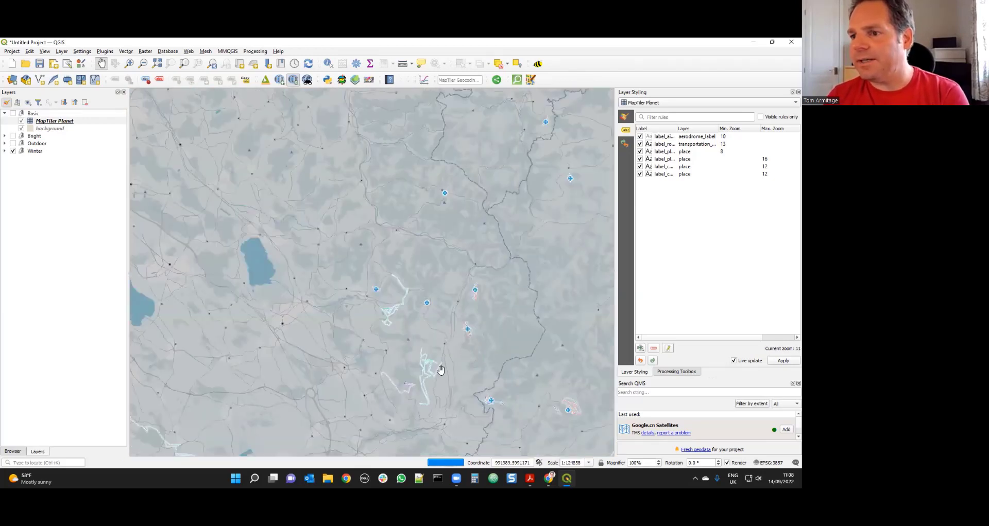
scroll(426, 371, up, 3)
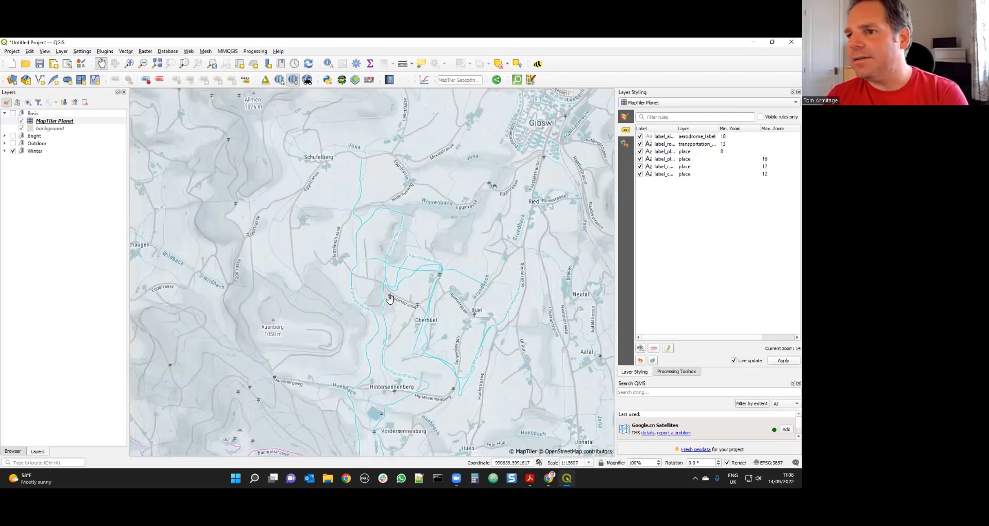
drag(355, 278, 391, 310)
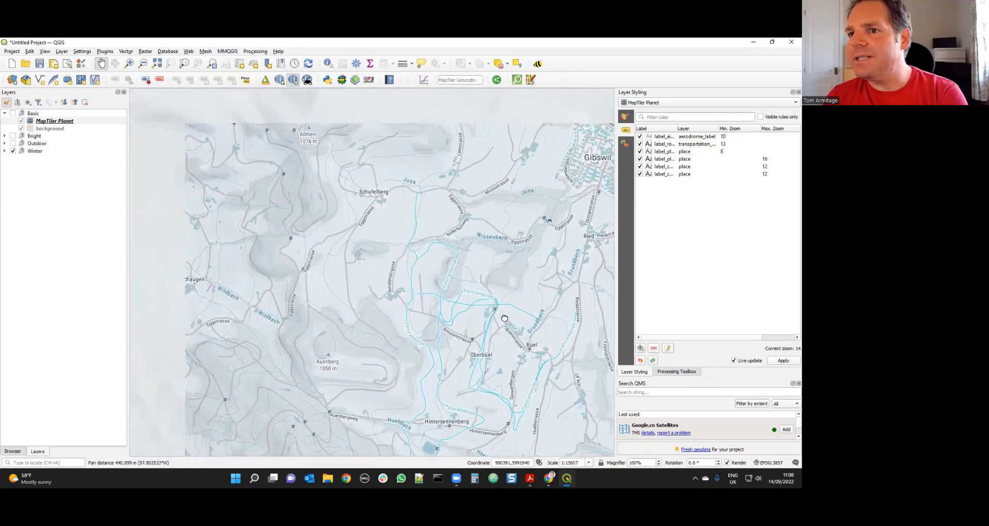
scroll(505, 318, down, 2)
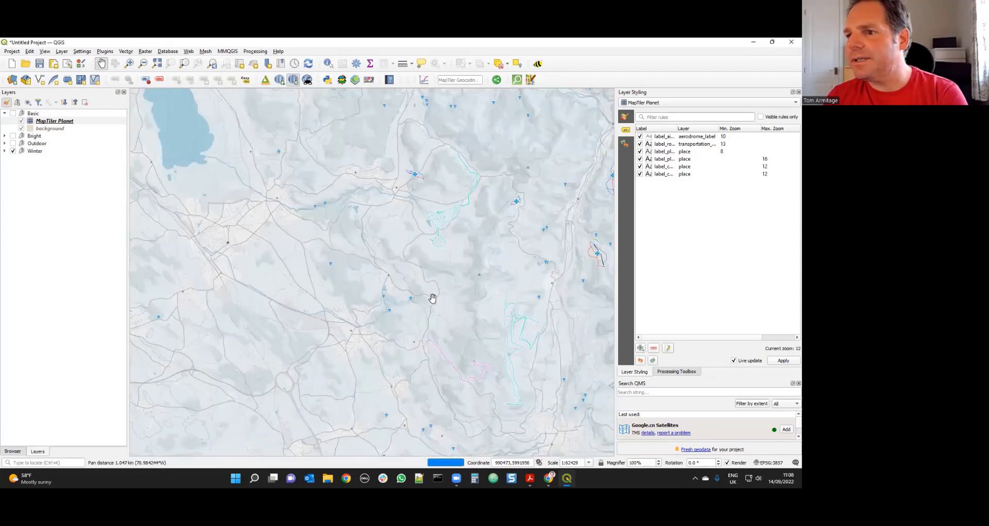
drag(499, 365, 465, 288)
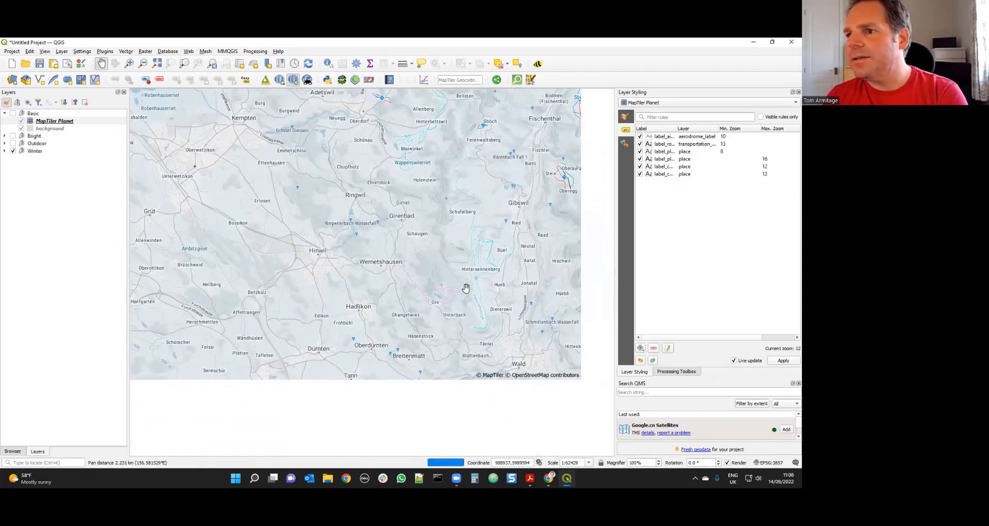
scroll(466, 289, up, 2)
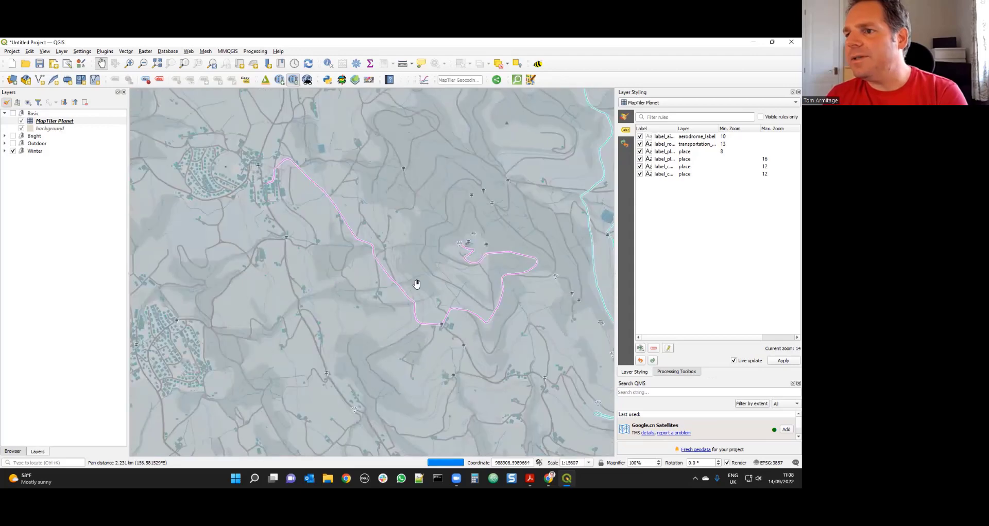
scroll(415, 284, up, 1)
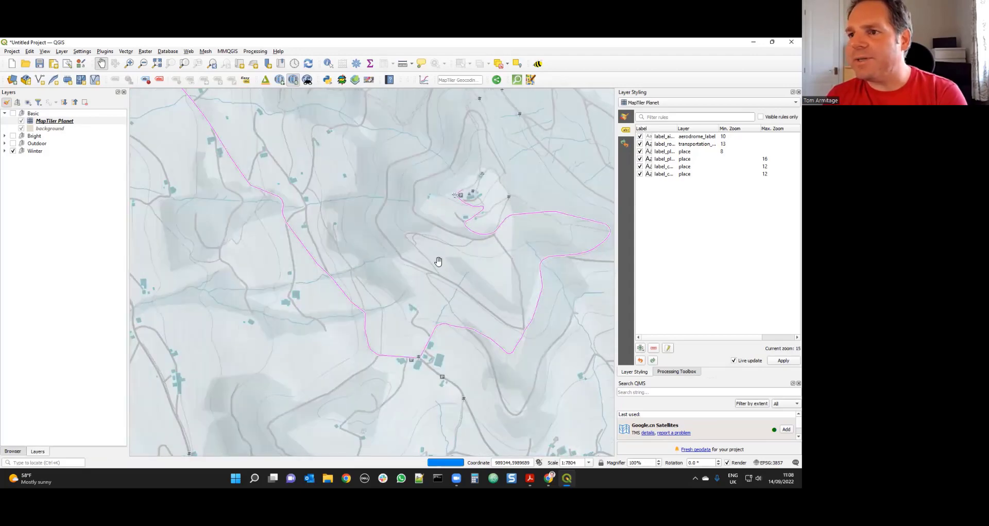
drag(597, 329, 446, 269)
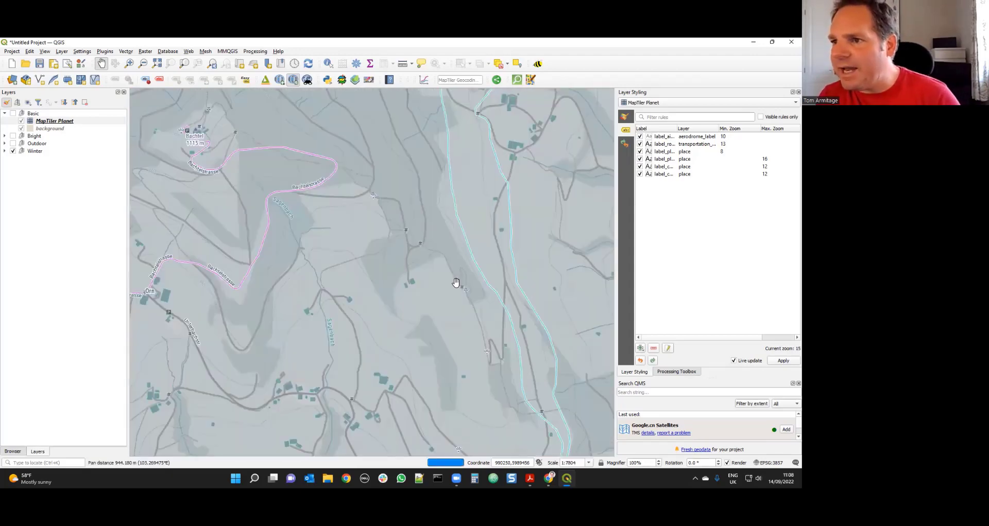
scroll(456, 282, down, 6)
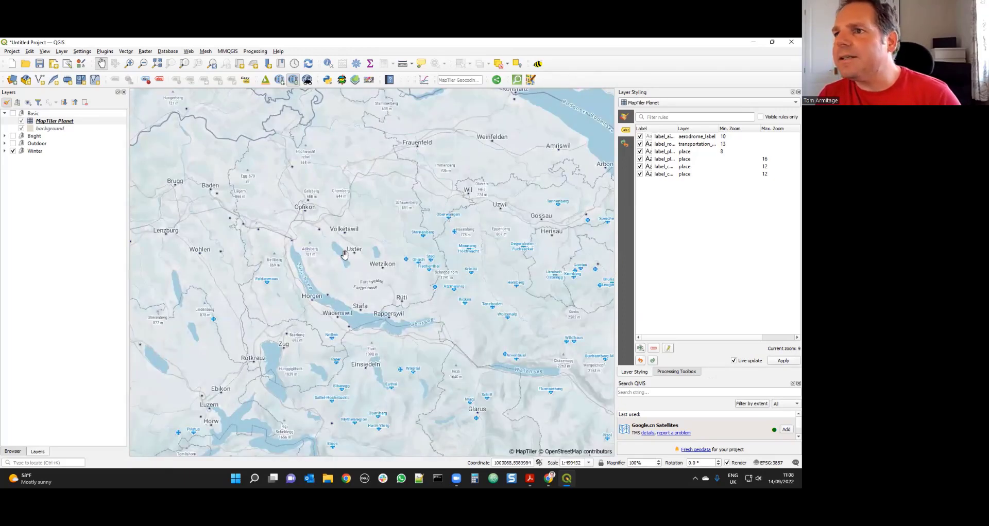
- Examine the ski areas of eastern Switzerland on the Winter basemap, down to the ski lifts and pistes of the Mythenregion
drag(345, 254, 211, 236)
drag(324, 156, 240, 229)
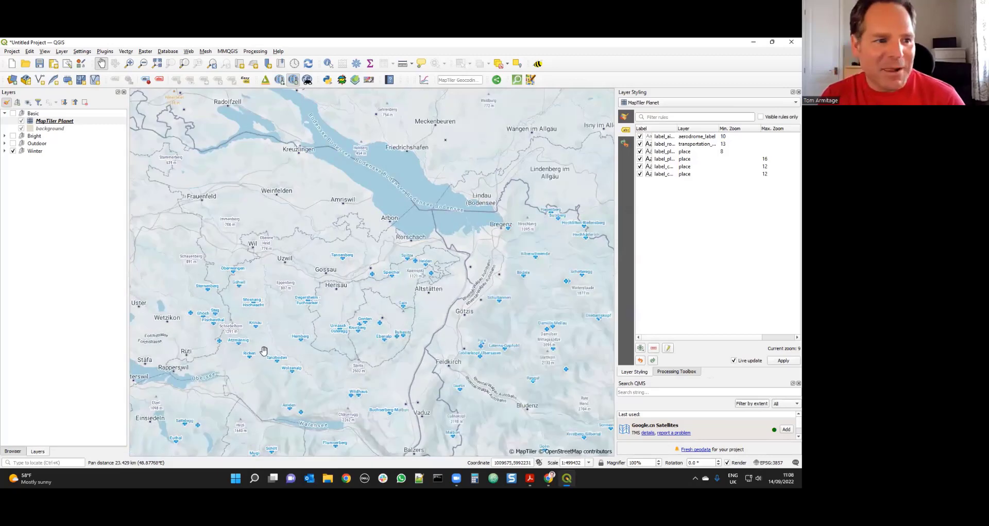
drag(263, 350, 370, 218)
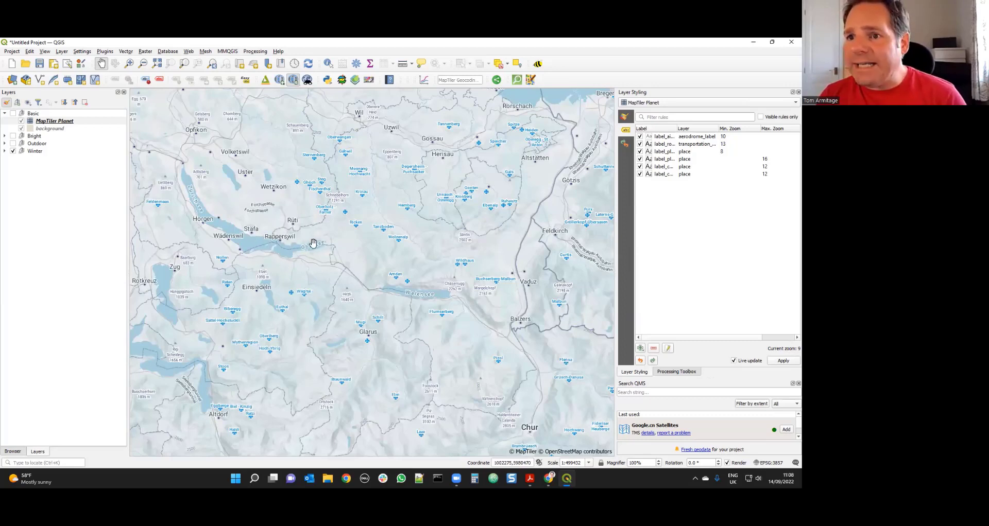
drag(463, 209, 409, 265)
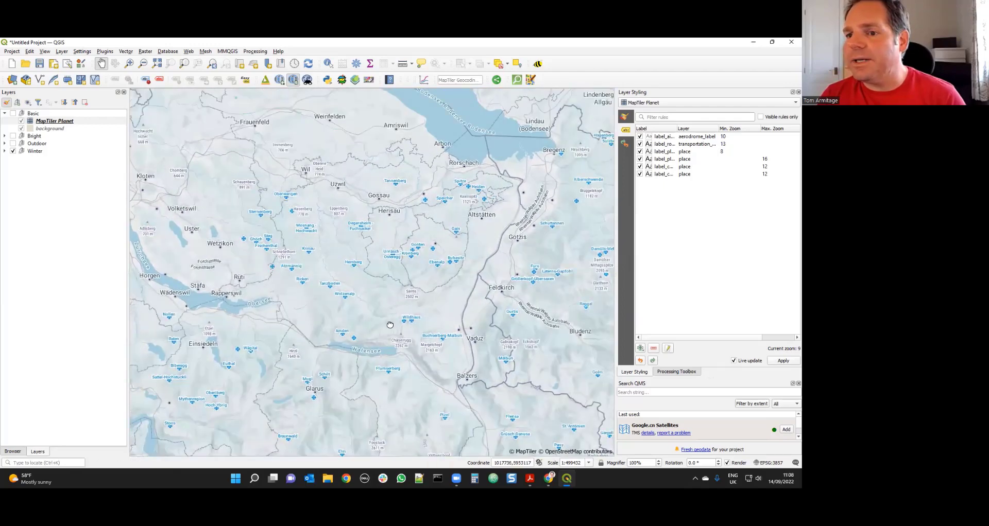
drag(209, 404, 255, 350)
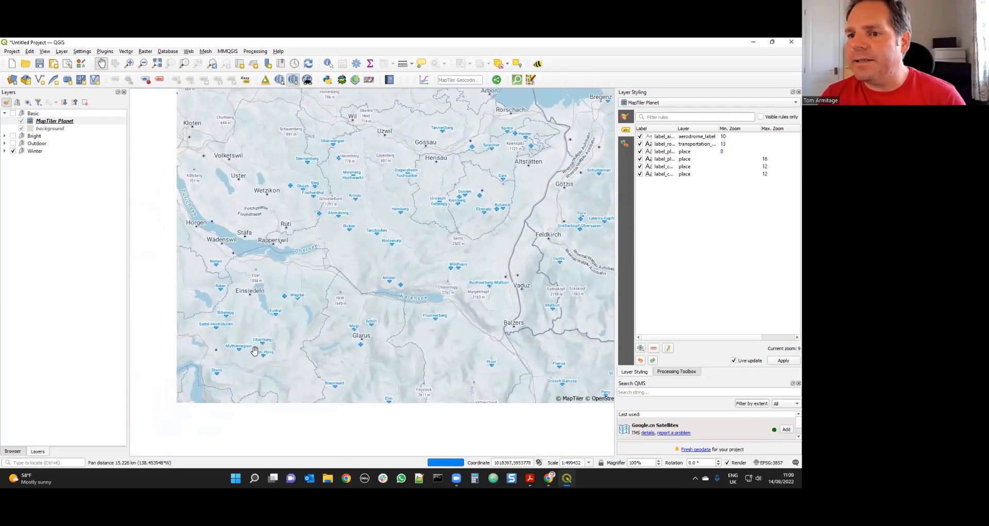
scroll(255, 350, up, 5)
drag(209, 303, 388, 289)
scroll(388, 289, up, 1)
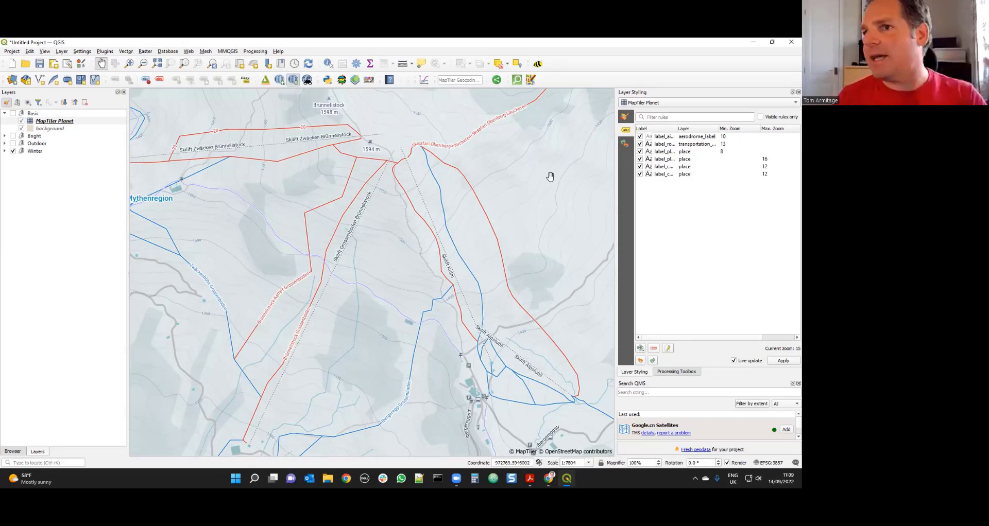
click(45, 52)
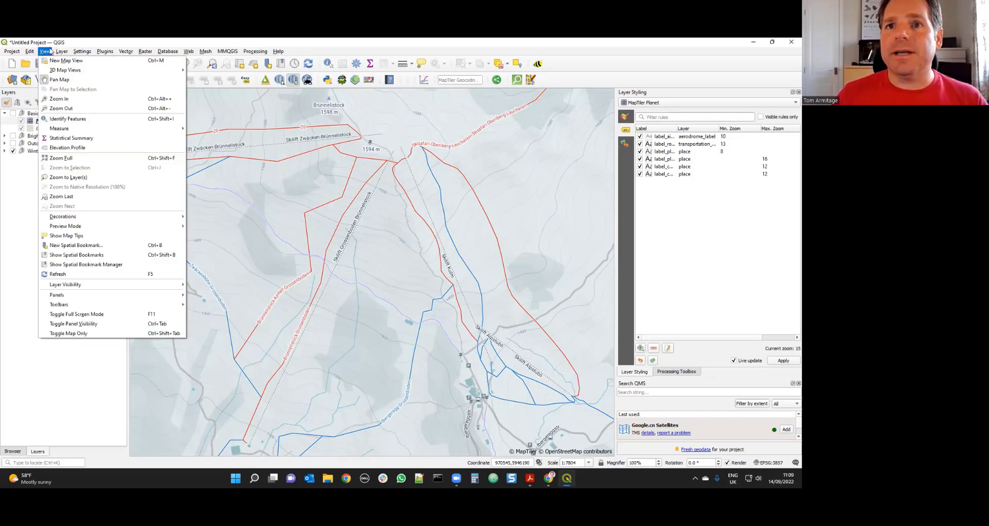
click(106, 46)
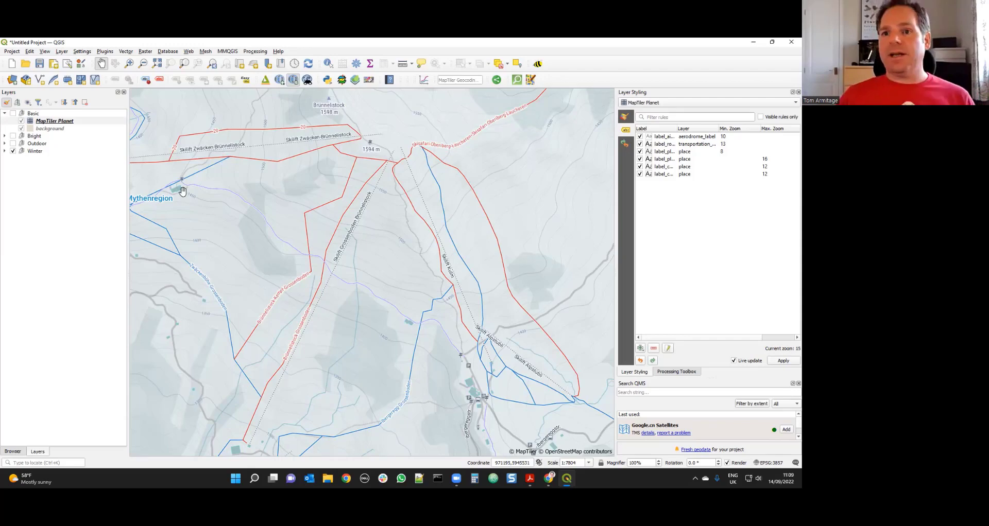
- Compare the Mythenregion ski area on the Winter, Outdoor and Bright basemaps, showing one basemap at a time
drag(201, 188, 337, 209)
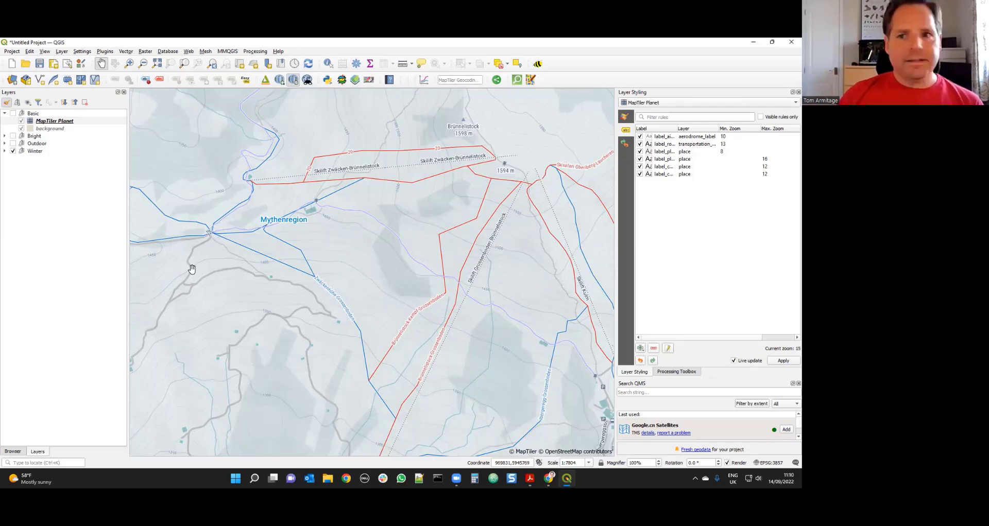
click(12, 143)
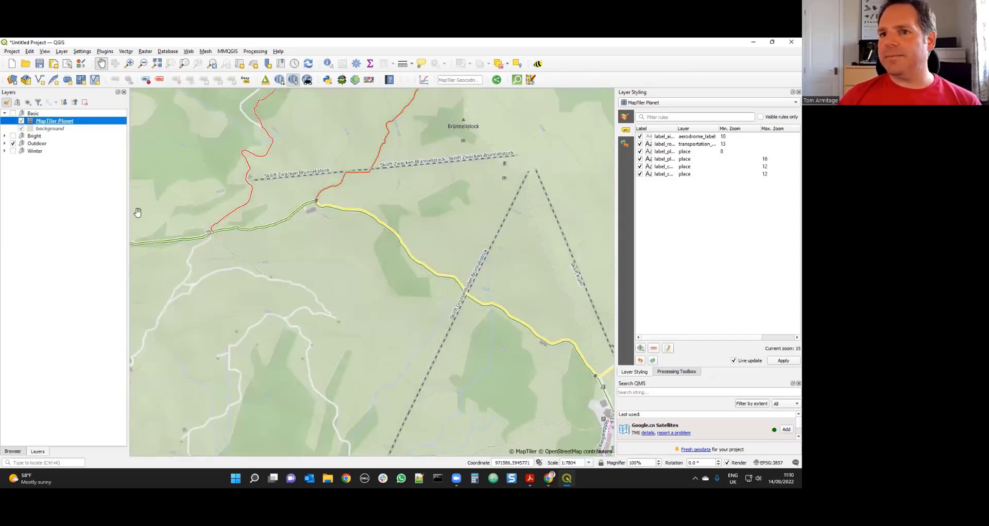
click(13, 136)
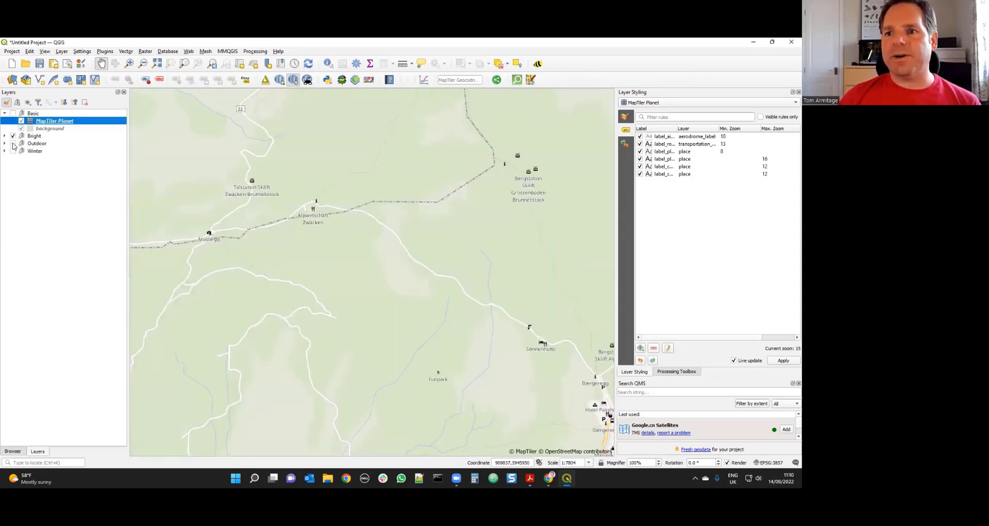
- Add the MapTiler Toner basemap and view it around Vierwaldstättersee and Zugersee at a smaller scale
click(21, 454)
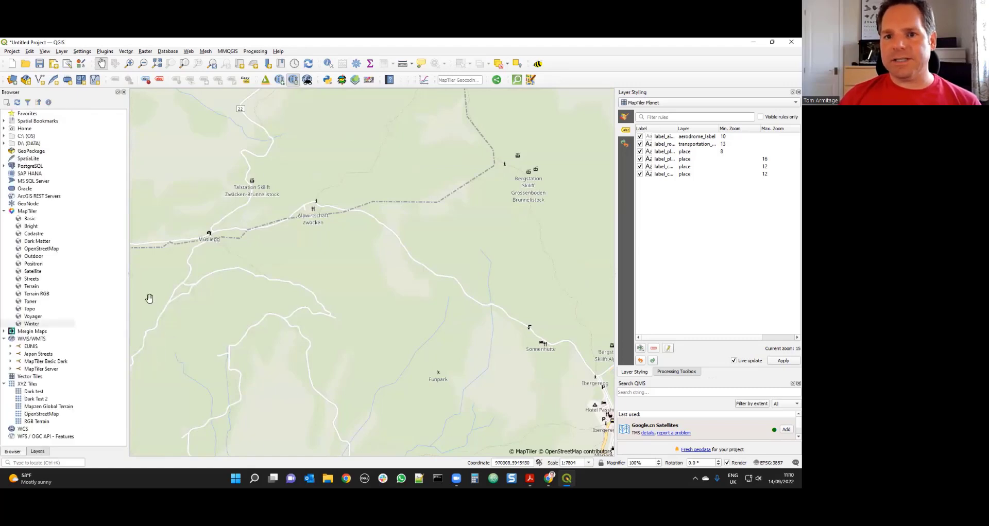
click(31, 302)
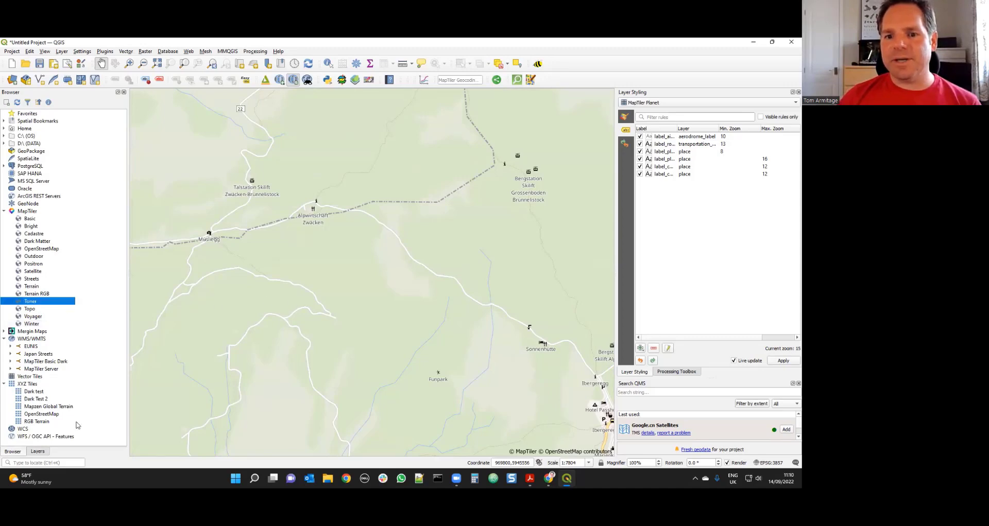
click(31, 453)
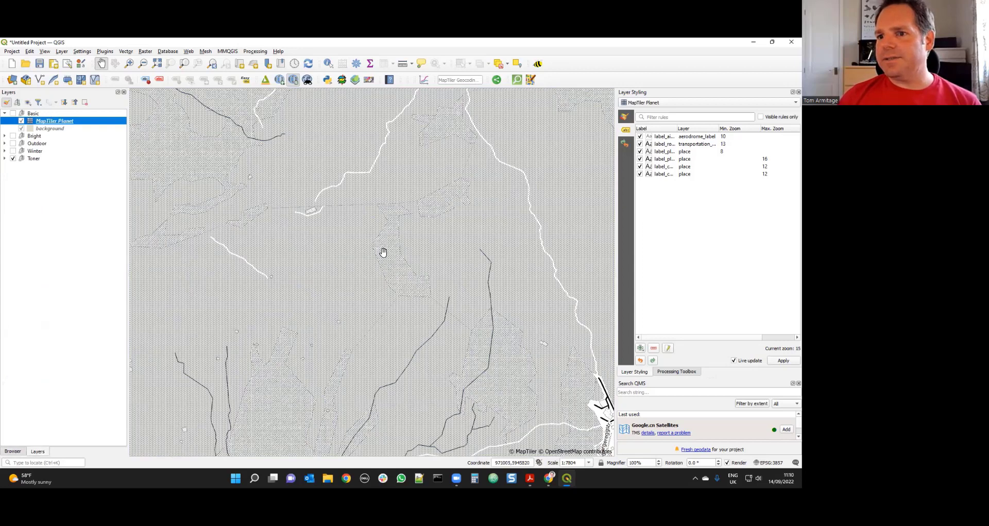
scroll(466, 307, down, 3)
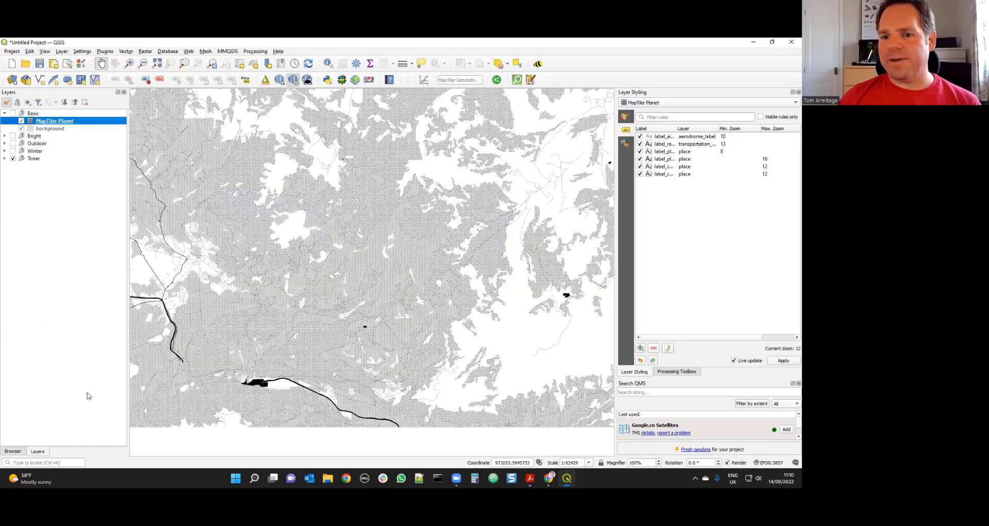
scroll(154, 351, down, 2)
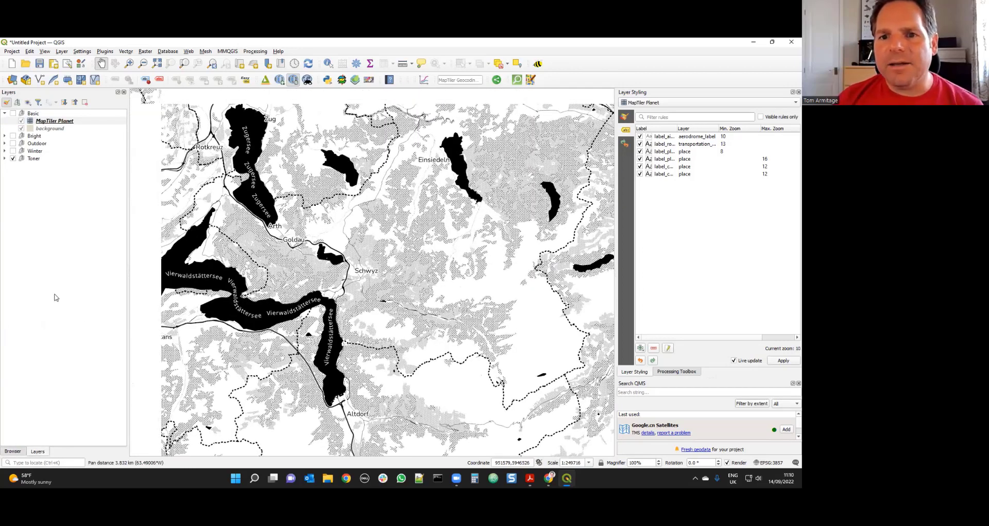
- Add the MapTiler Cadastre basemap and hide the Toner basemap so only Cadastre is shown
key(ctrl+2)
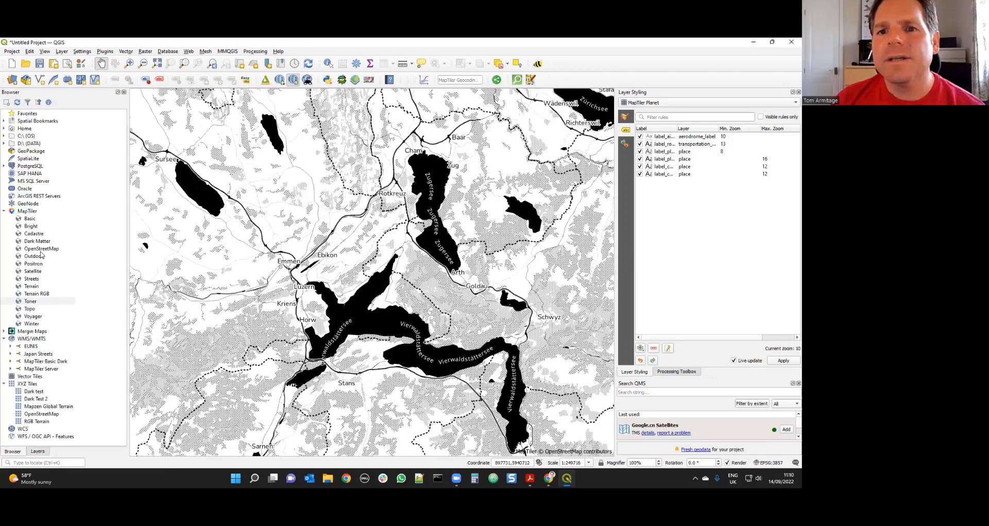
click(34, 234)
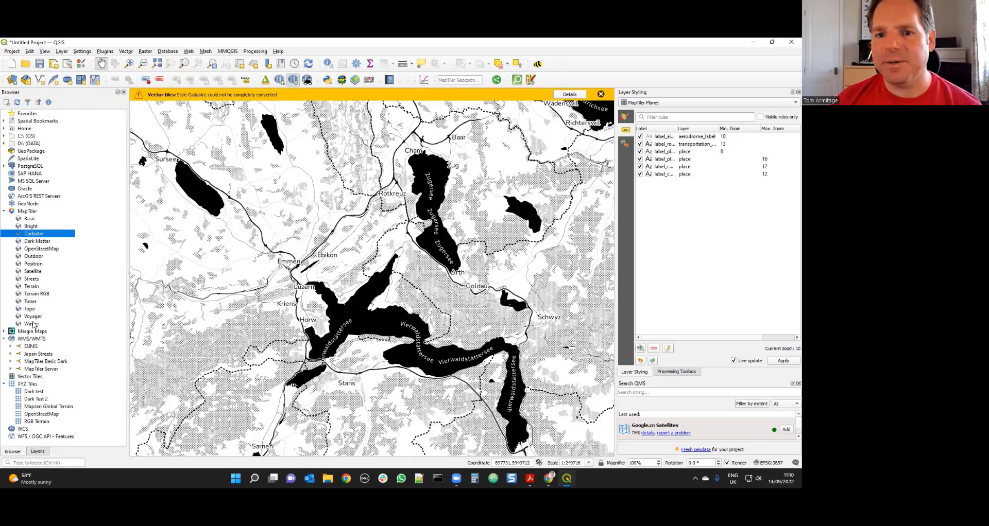
click(38, 452)
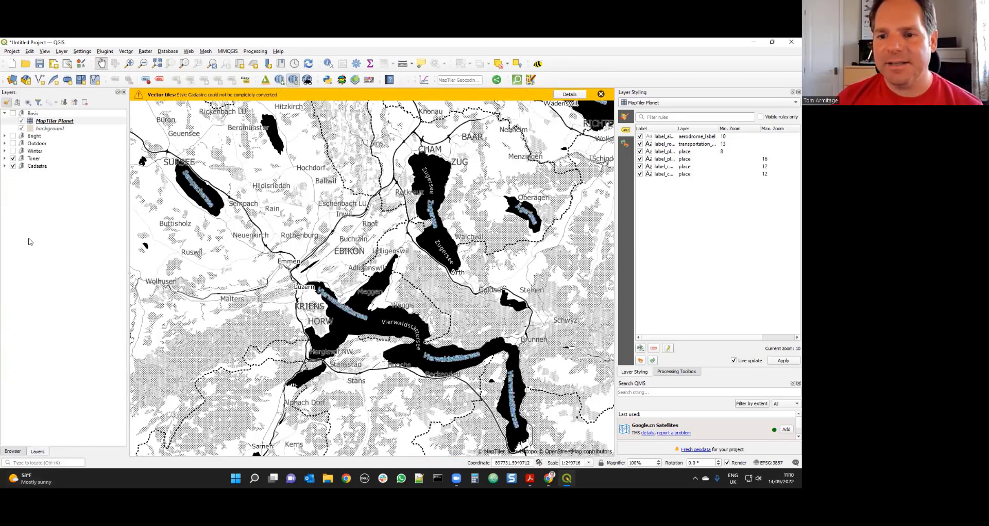
click(13, 158)
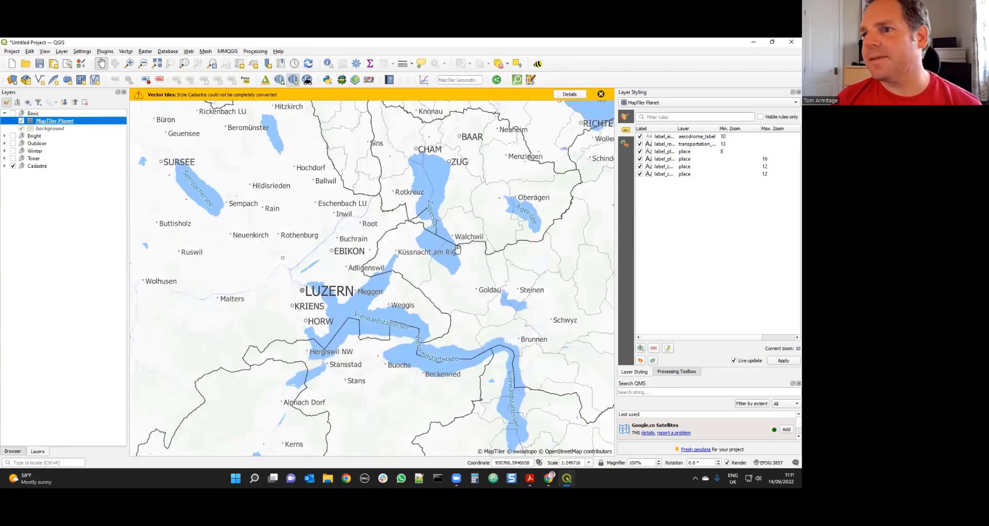
- Examine the land parcels on the Cadastre basemap near Fänn, west of the Zugersee, at parcel-level and regional scales
scroll(417, 209, up, 4)
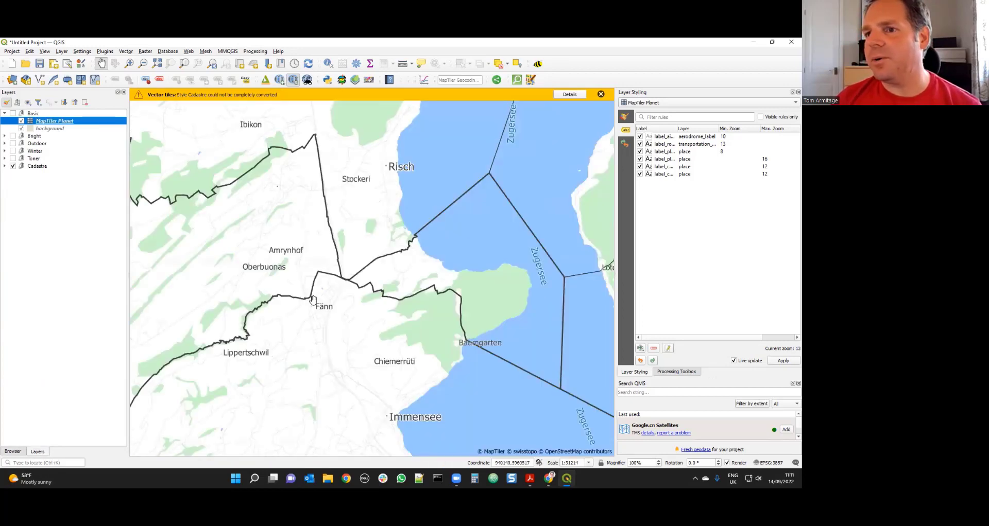
scroll(361, 257, up, 2)
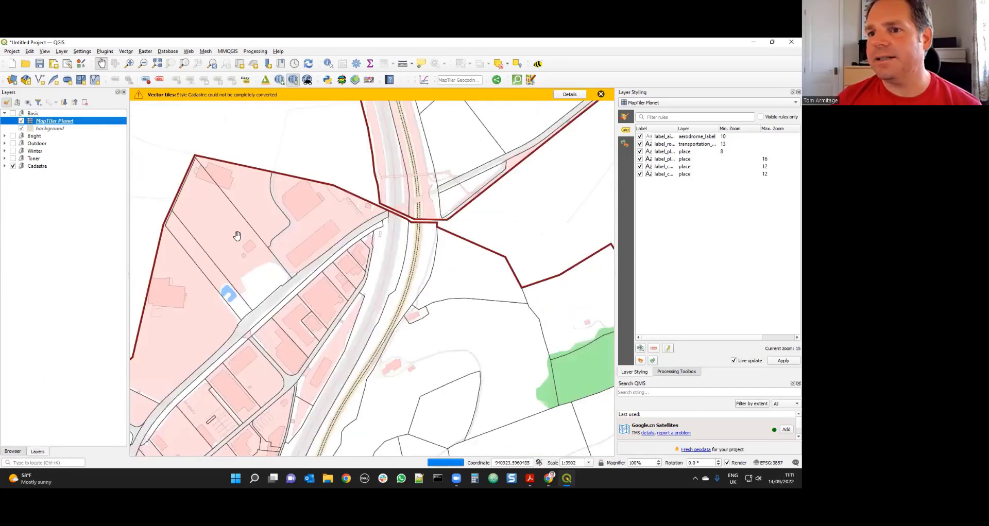
scroll(285, 263, up, 1)
scroll(284, 265, down, 6)
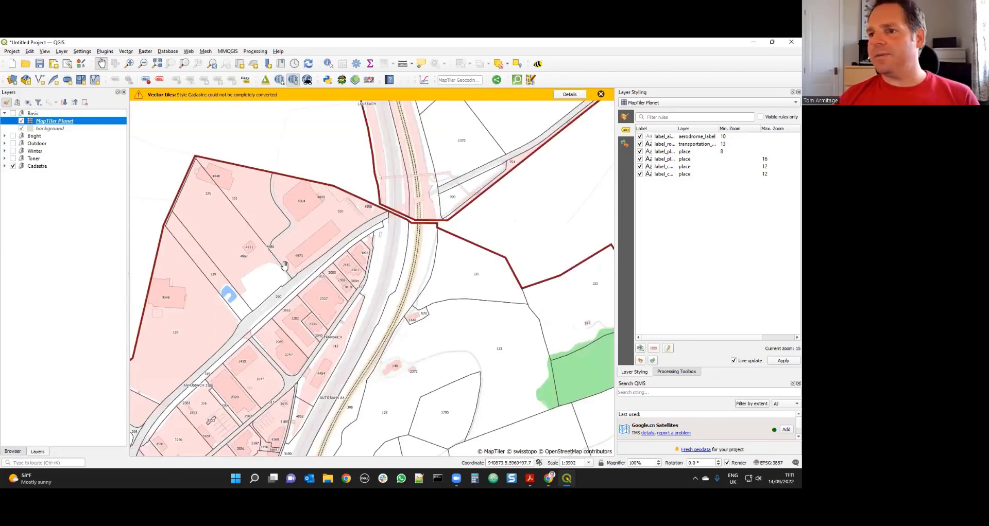
scroll(284, 269, down, 3)
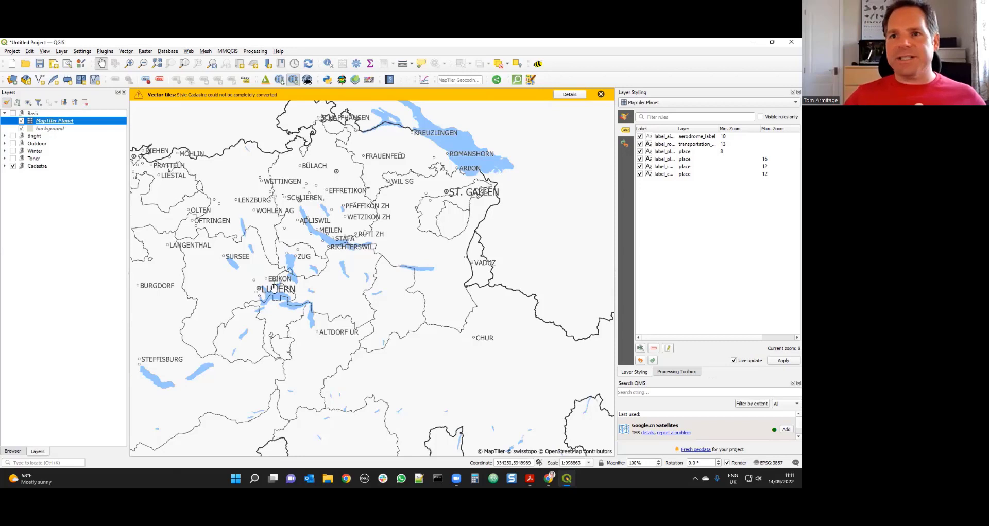
- Dismiss the style conversion warning above the map and frame the whole of Switzerland on the Cadastre basemap
click(601, 94)
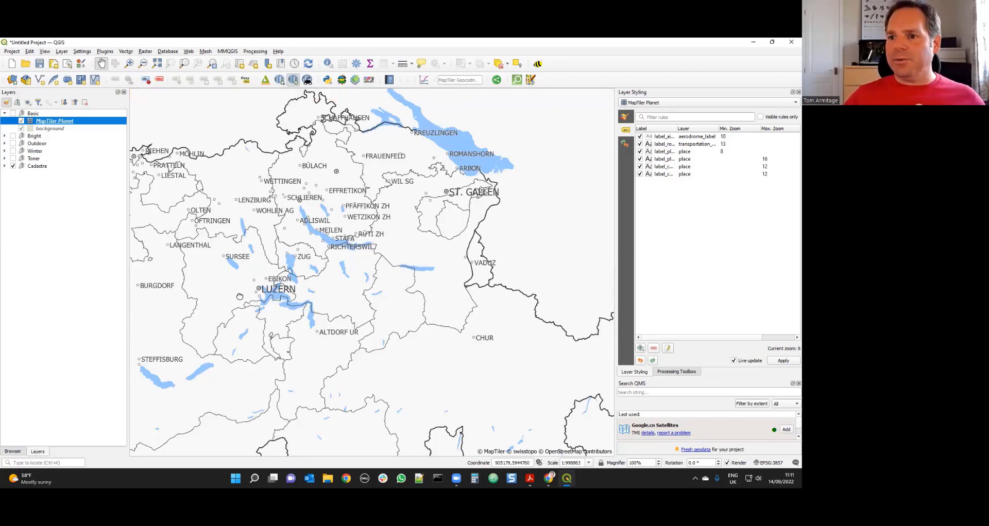
drag(230, 295, 343, 307)
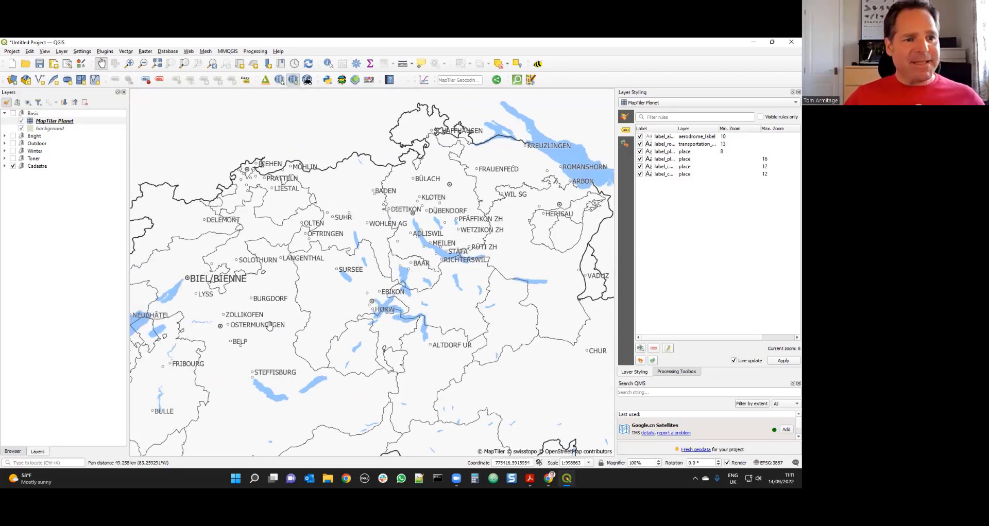
drag(373, 292, 353, 240)
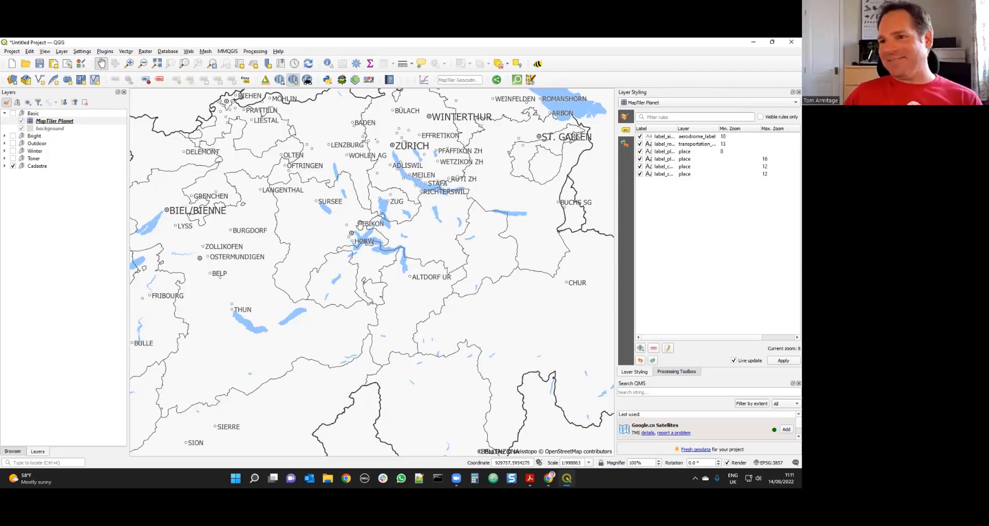
drag(352, 206, 392, 255)
scroll(392, 254, down, 1)
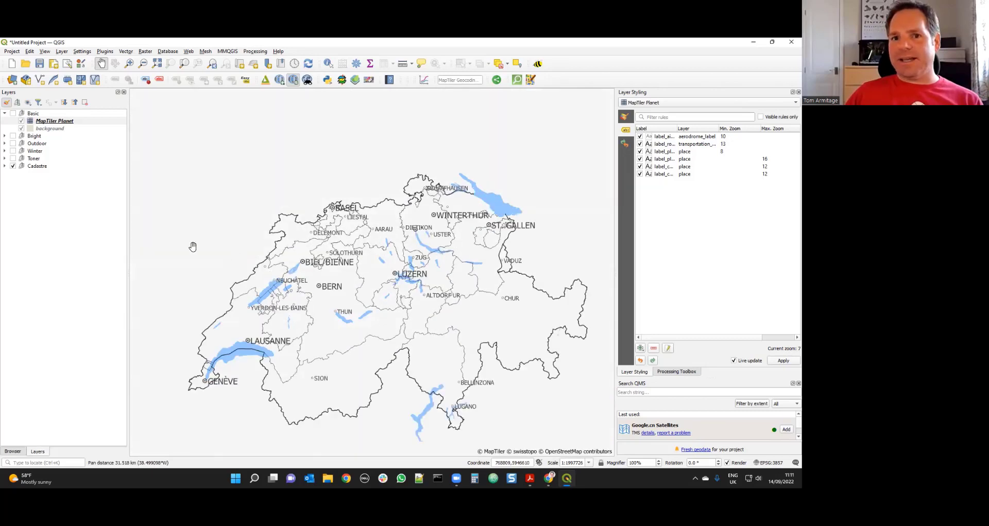
- Show the Outdoor basemap instead of Cadastre and add the MapTiler Terrain RGB layer to the project
click(13, 143)
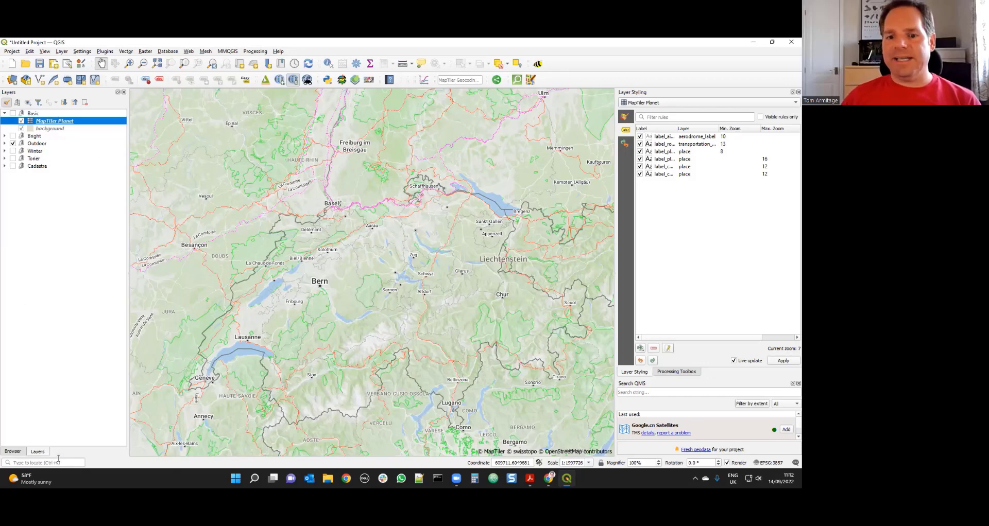
click(20, 452)
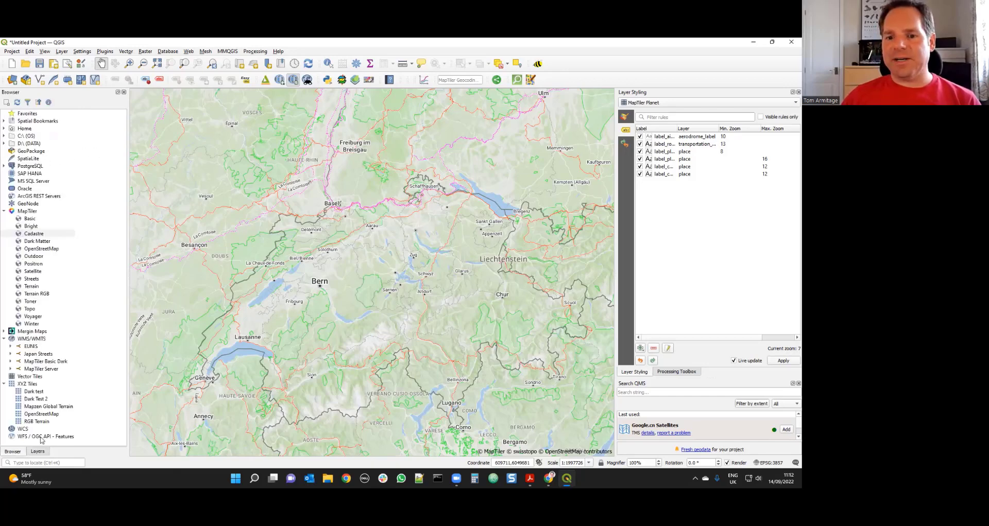
double_click(37, 294)
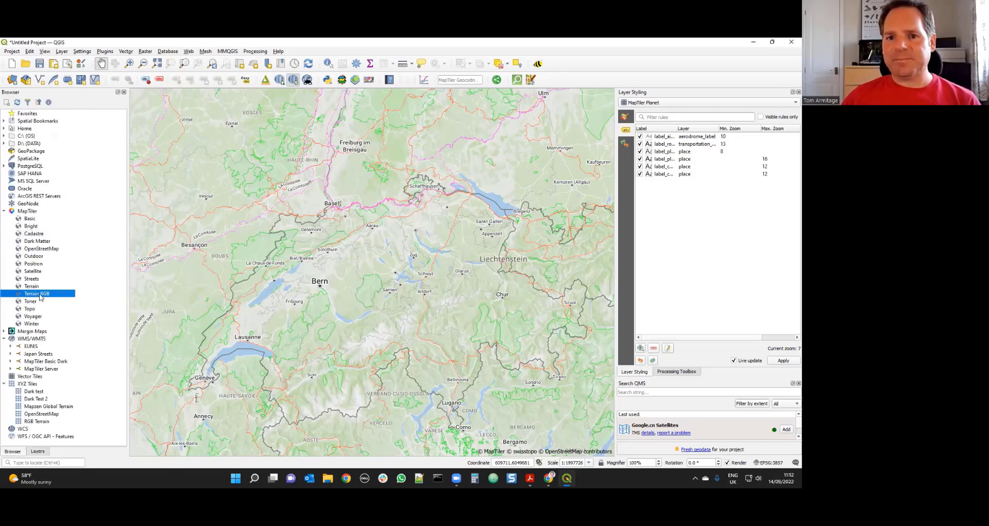
click(37, 452)
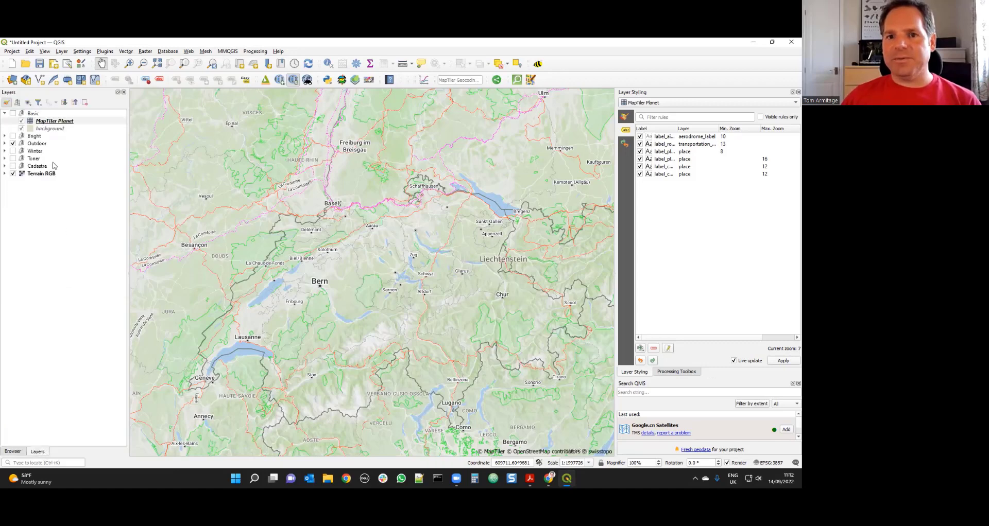
- Show only the Terrain RGB layer, with MapTiler Planet hidden, and view the elevation colours across Europe and the eastern Atlantic
click(13, 174)
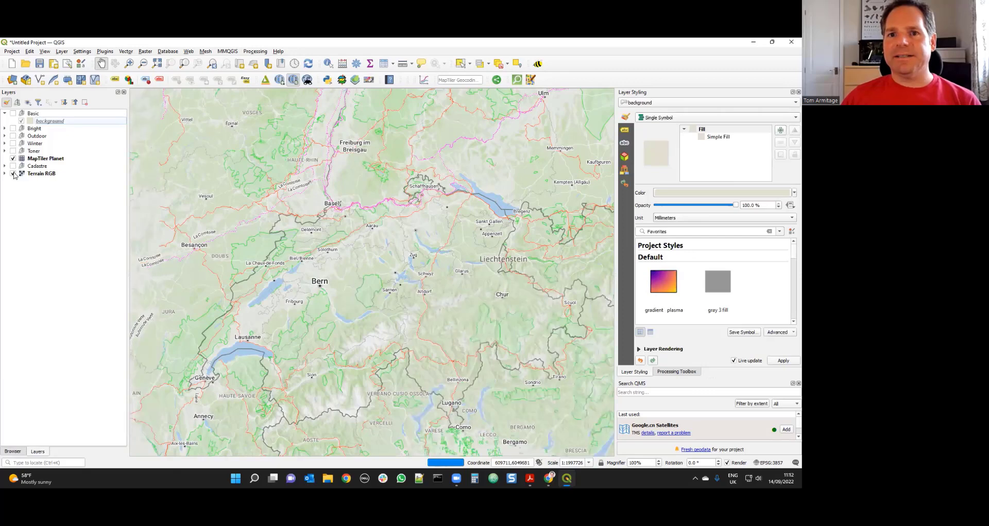
click(12, 173)
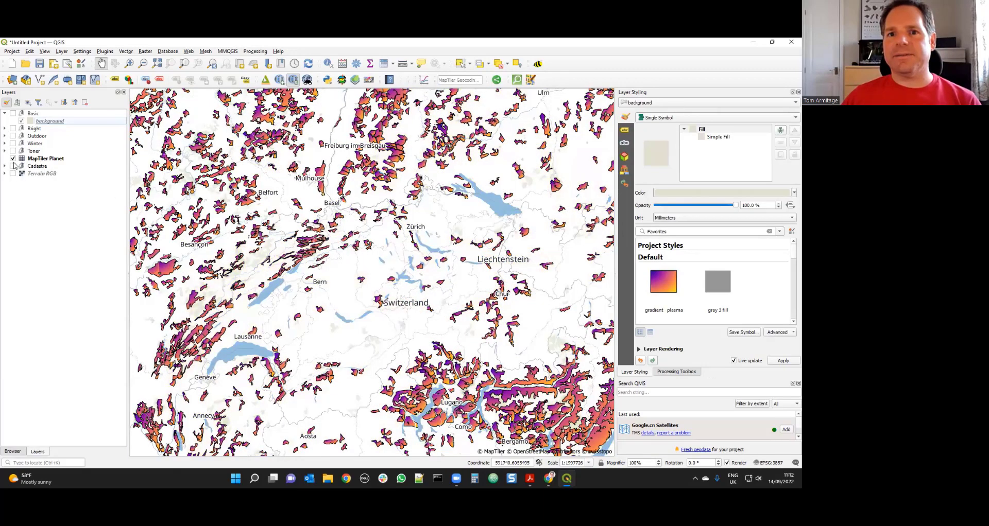
click(13, 174)
click(13, 158)
scroll(331, 251, down, 3)
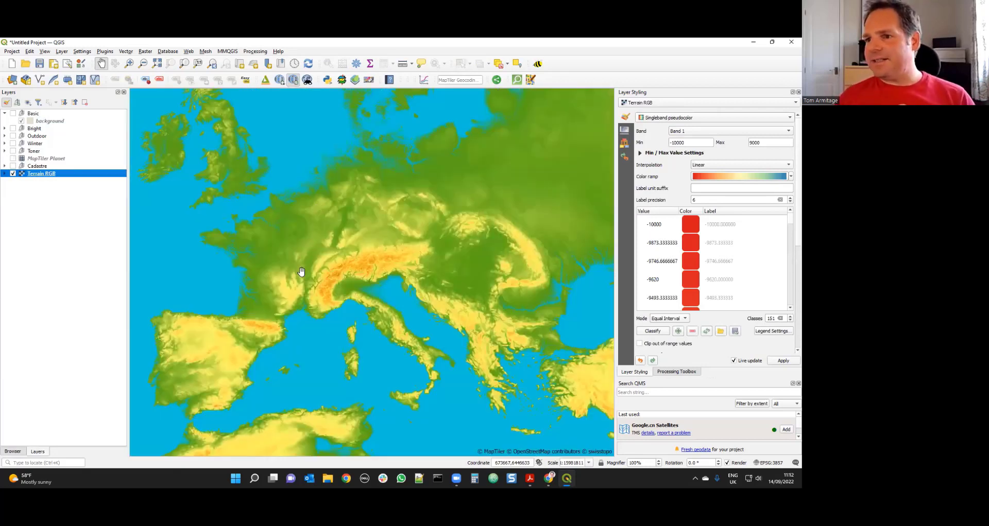
drag(135, 383, 338, 275)
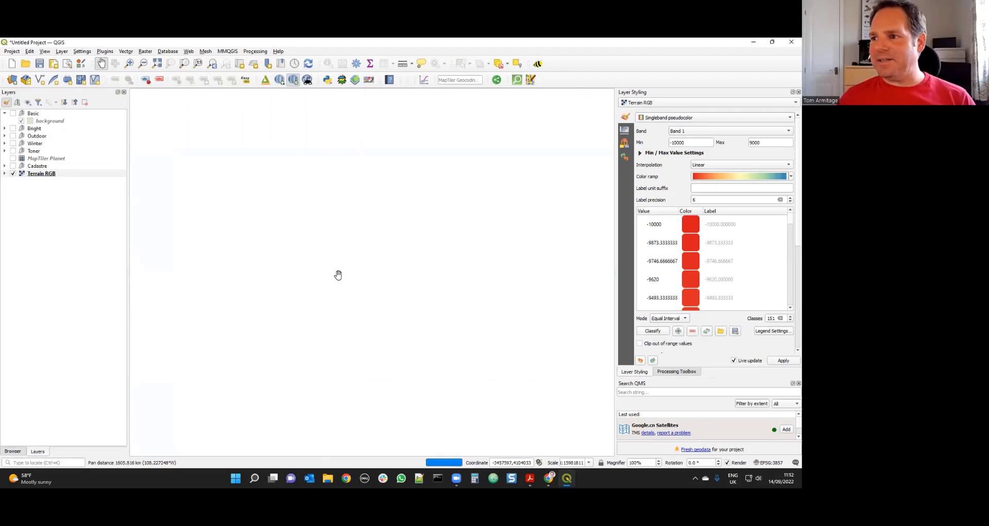
- Duplicate the Terrain RGB layer, place the copy above the original and make the copy visible
right_click(41, 175)
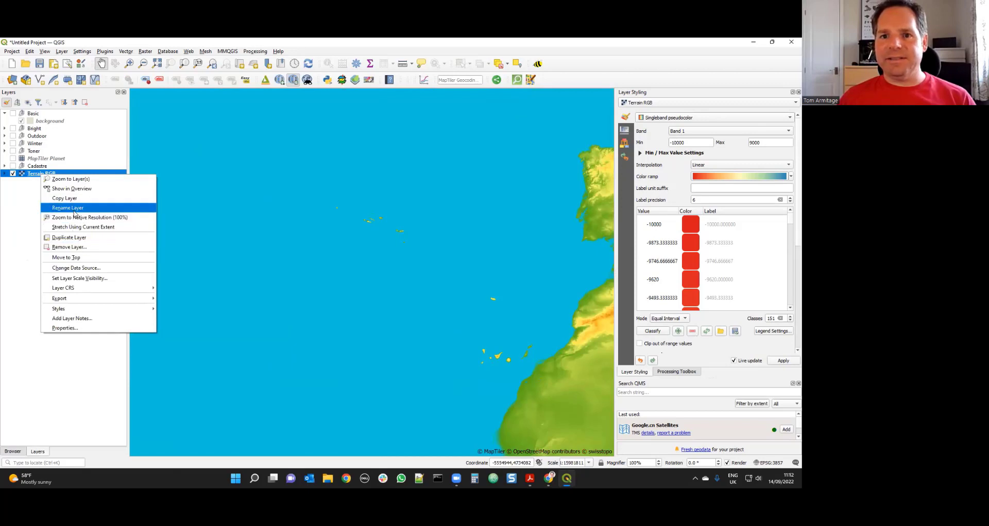
click(75, 238)
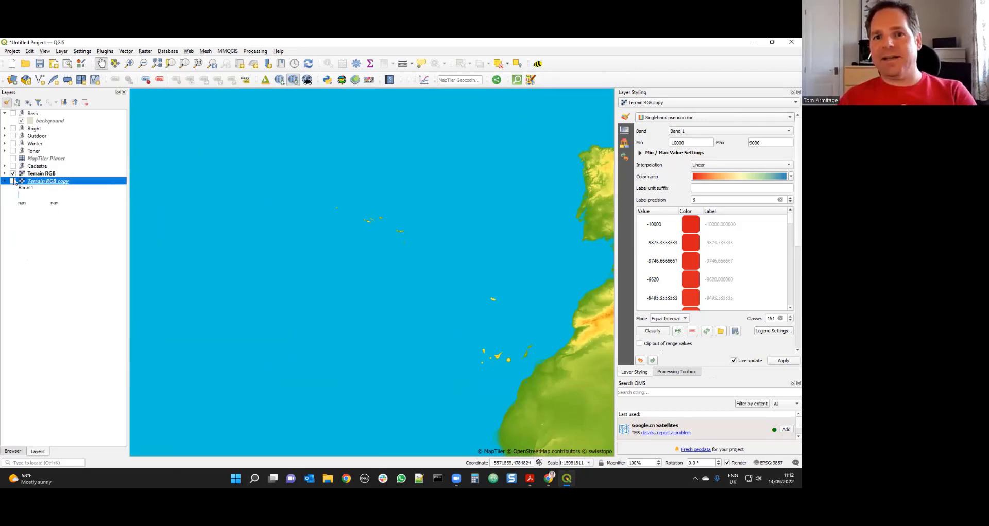
drag(31, 183, 40, 171)
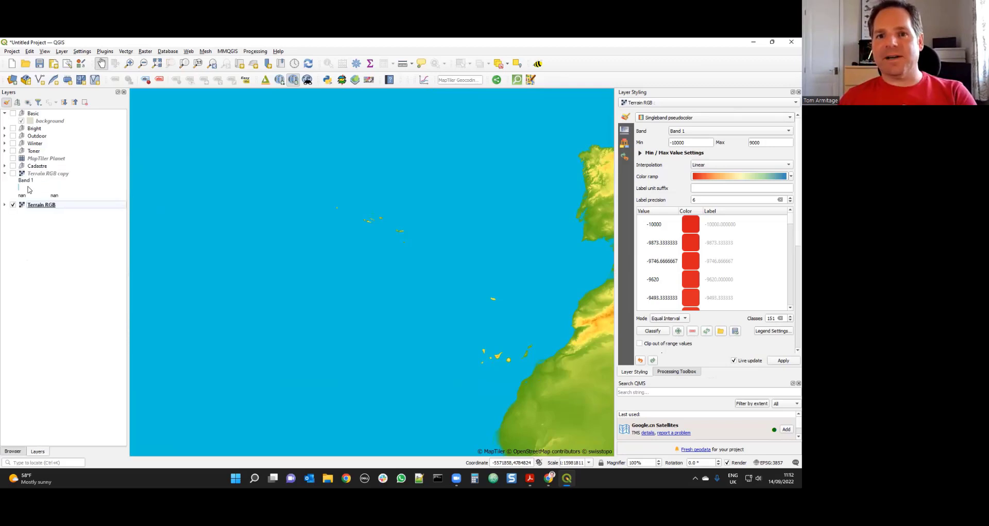
click(13, 174)
click(40, 176)
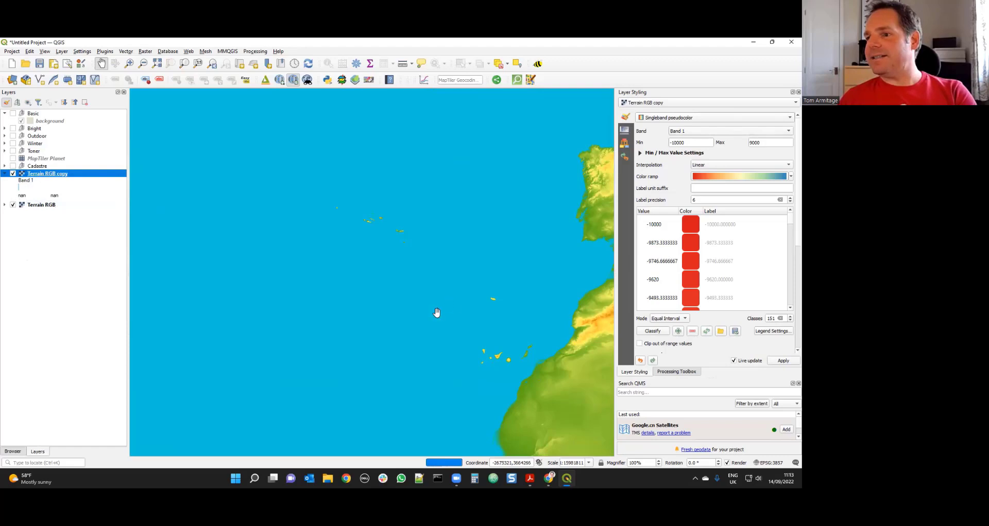
- Render the Terrain RGB copy as a hillshade, with the map over the Gulf of Mexico and the southeastern United States
drag(333, 344, 647, 289)
drag(323, 336, 426, 315)
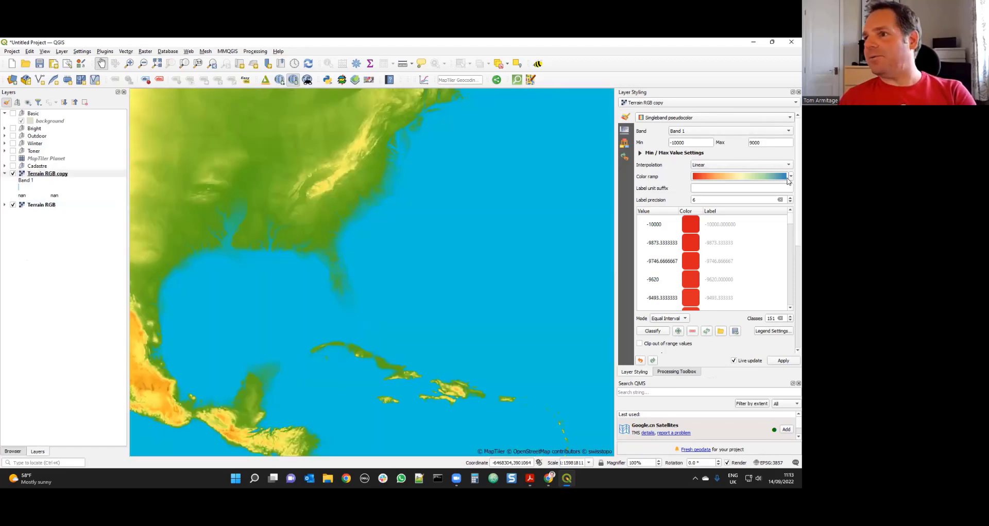
click(707, 118)
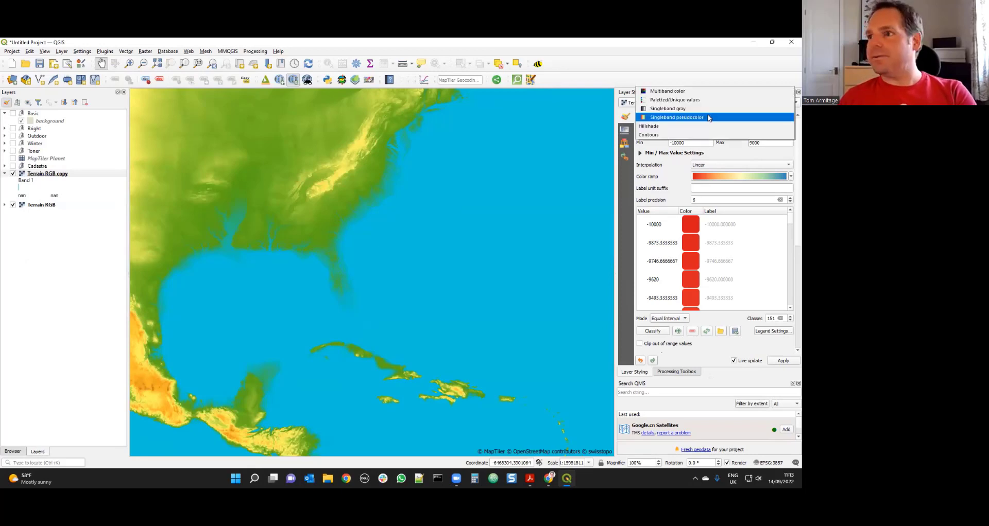
click(698, 127)
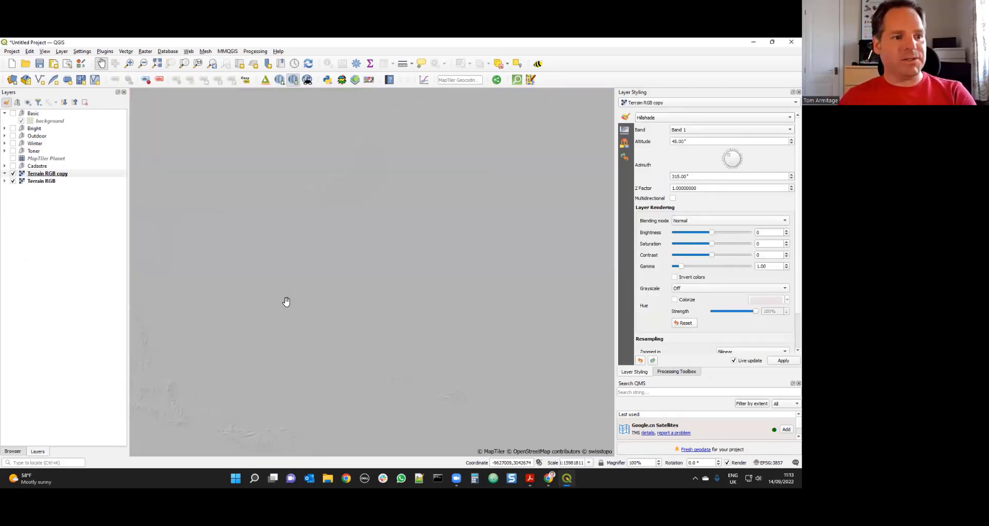
- Set the Terrain RGB copy's blending mode to Multiply and enable multidirectional hillshading
drag(307, 305, 419, 310)
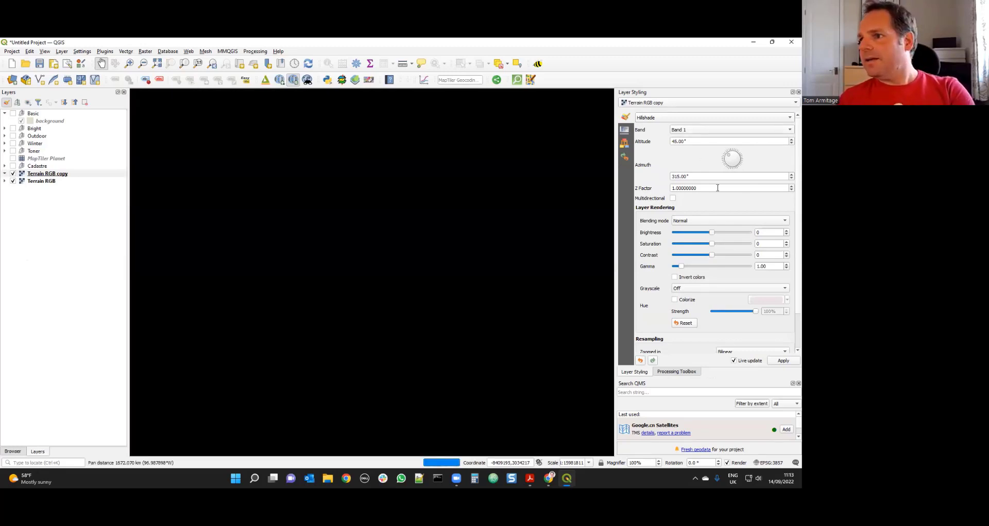
click(716, 224)
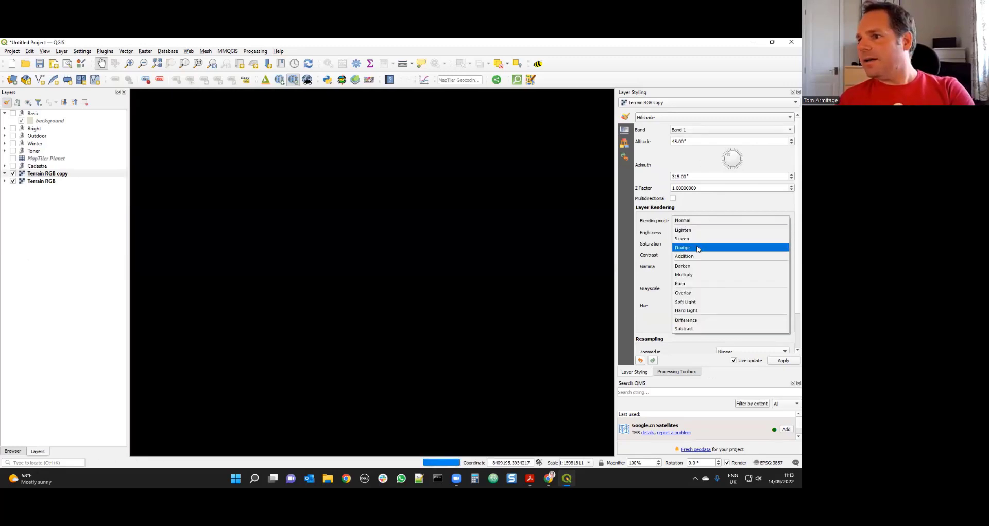
click(700, 275)
click(673, 198)
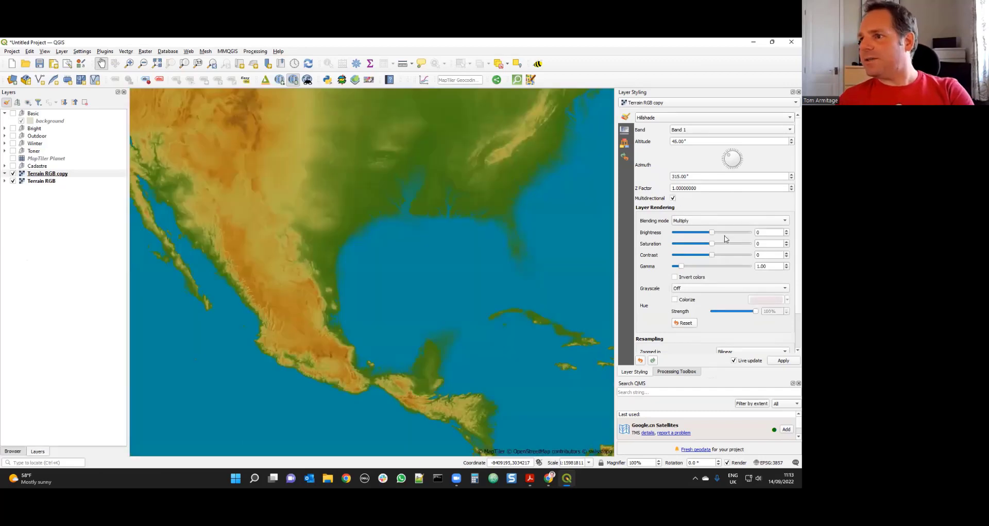
- Set the hillshade copy's brightness to 60 and its contrast to 10
click(726, 235)
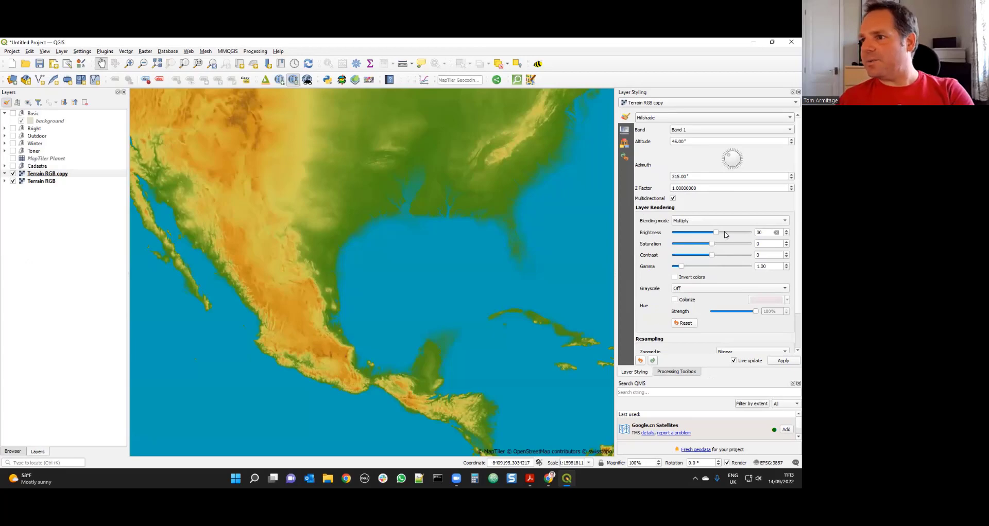
click(726, 235)
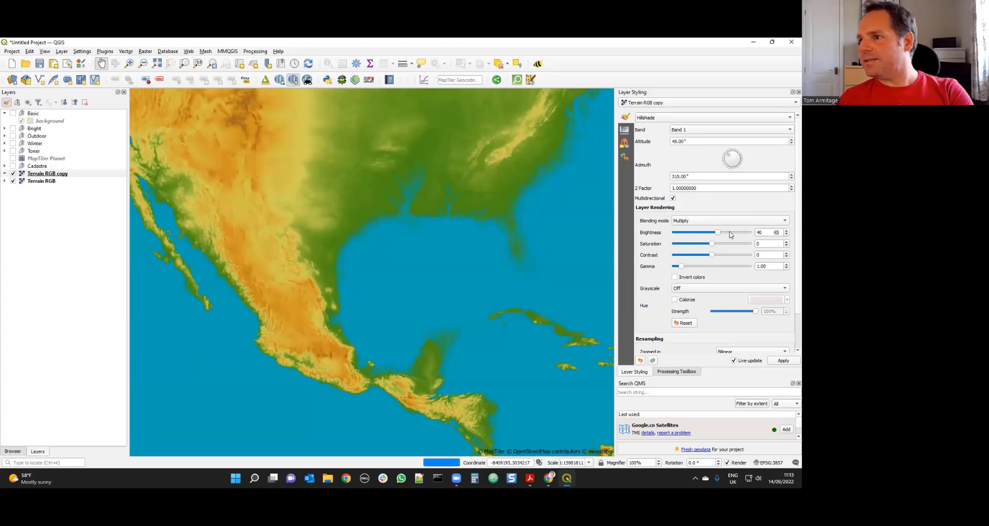
click(732, 235)
click(742, 257)
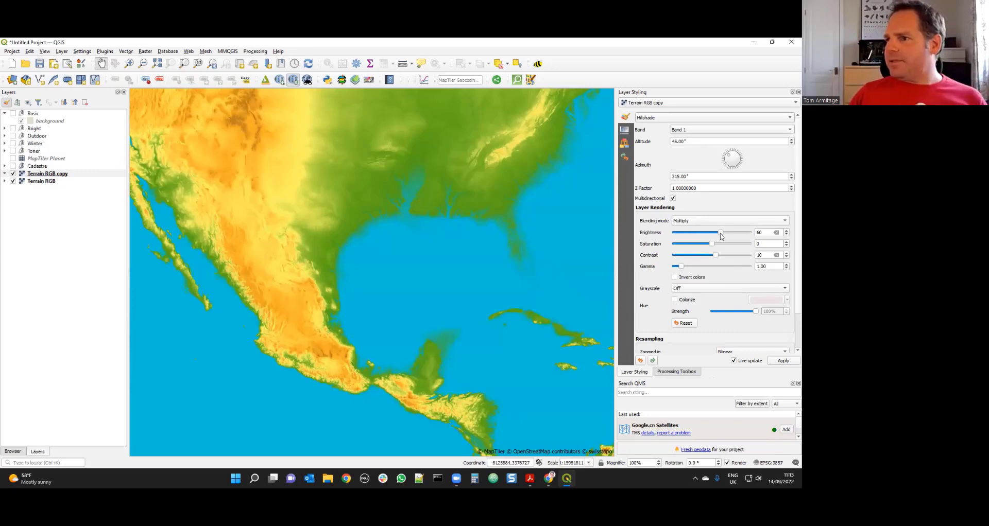
drag(249, 276, 294, 272)
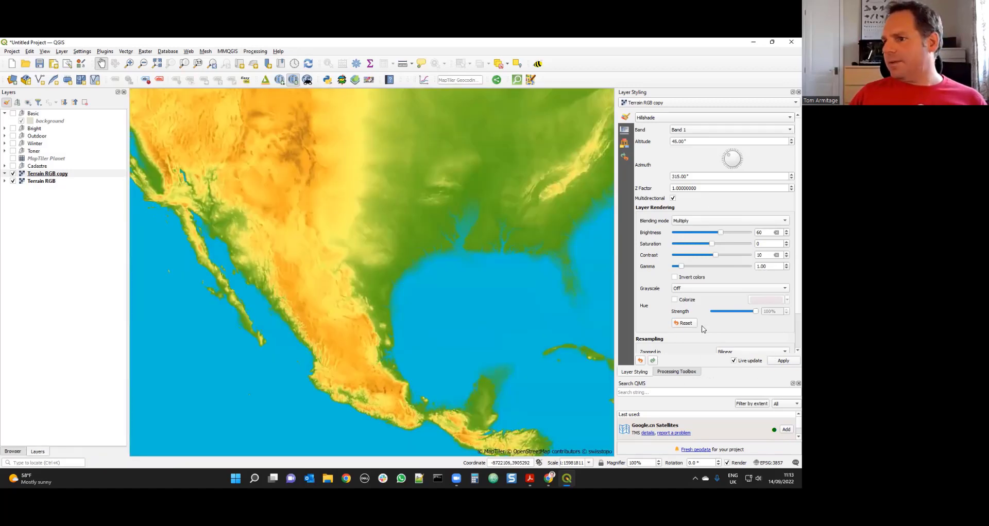
- Enable early resampling for the Terrain RGB copy and view the relief around Baja California and northwestern Mexico
scroll(700, 335, down, 2)
click(644, 344)
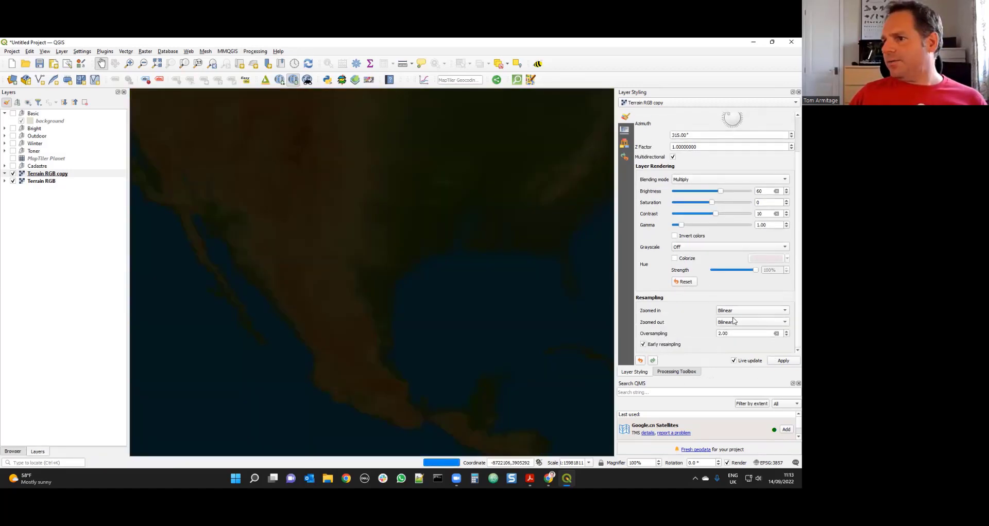
scroll(304, 275, up, 1)
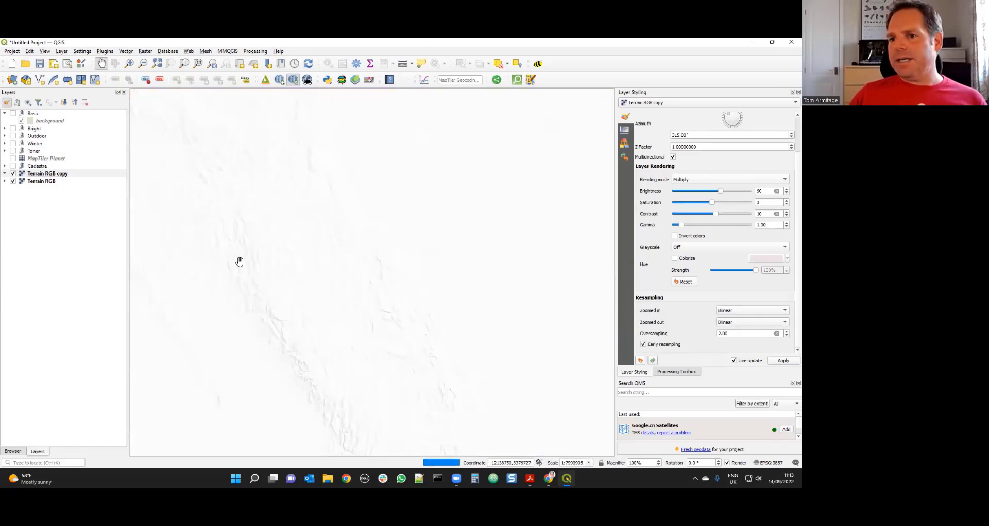
drag(238, 260, 378, 252)
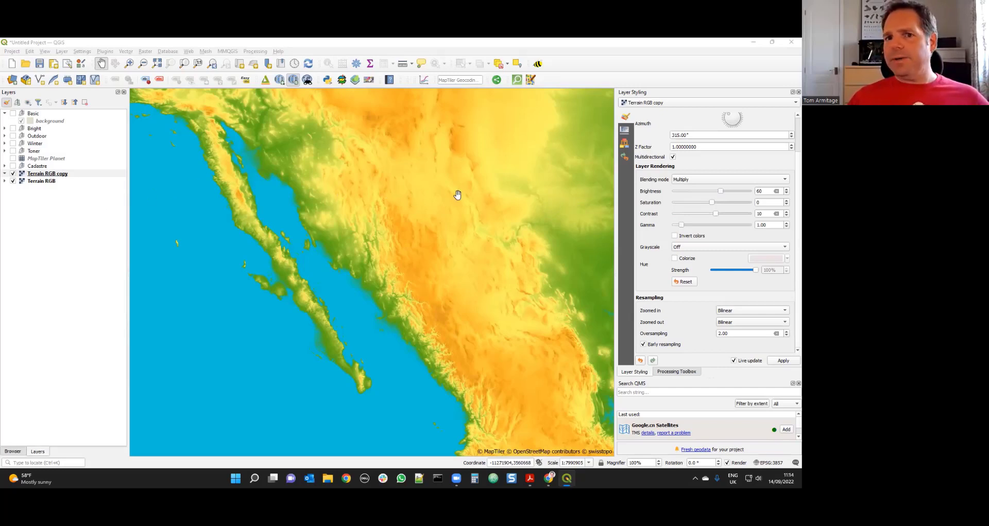
click(697, 180)
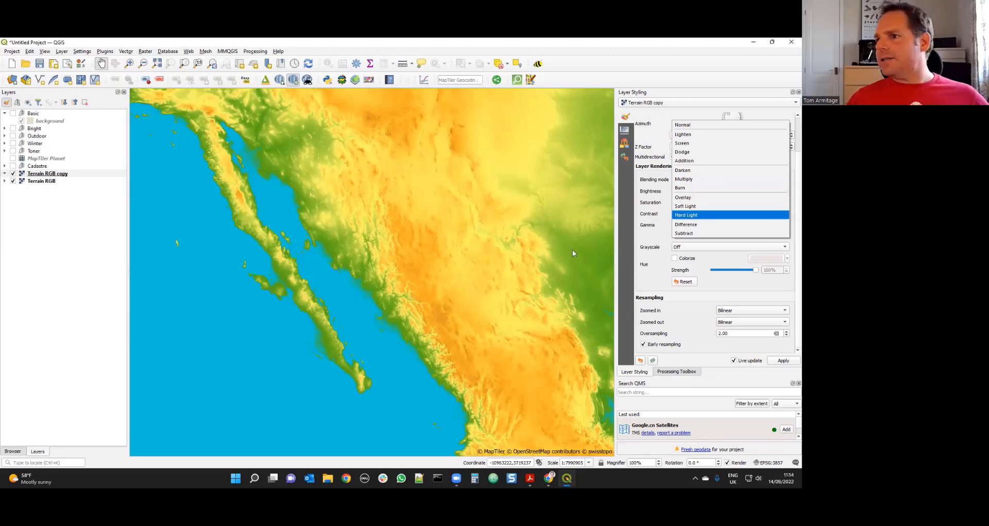
click(415, 273)
- Set the hillshade copy's brightness and contrast to 0, with the map close on the mountain folds of northeastern Mexico
drag(415, 274, 461, 278)
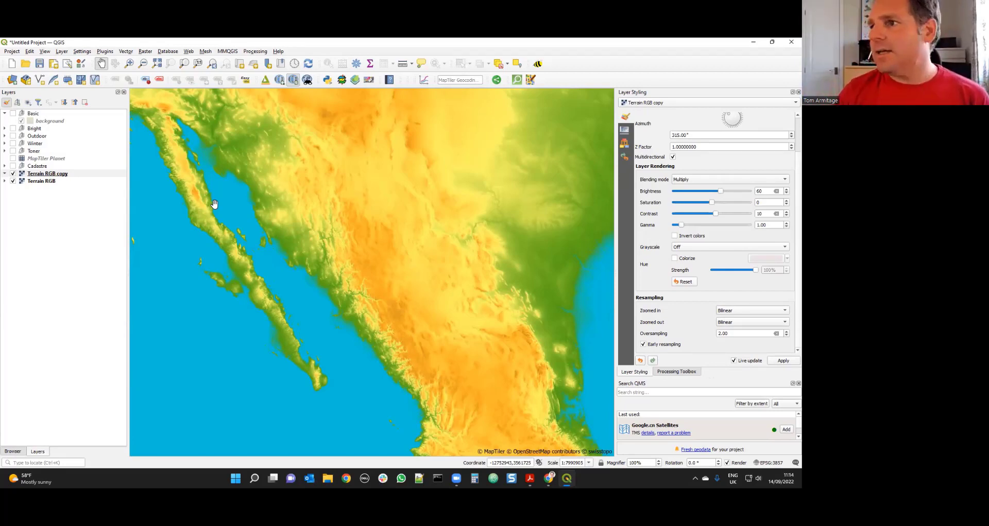
drag(488, 351, 404, 316)
scroll(438, 316, up, 3)
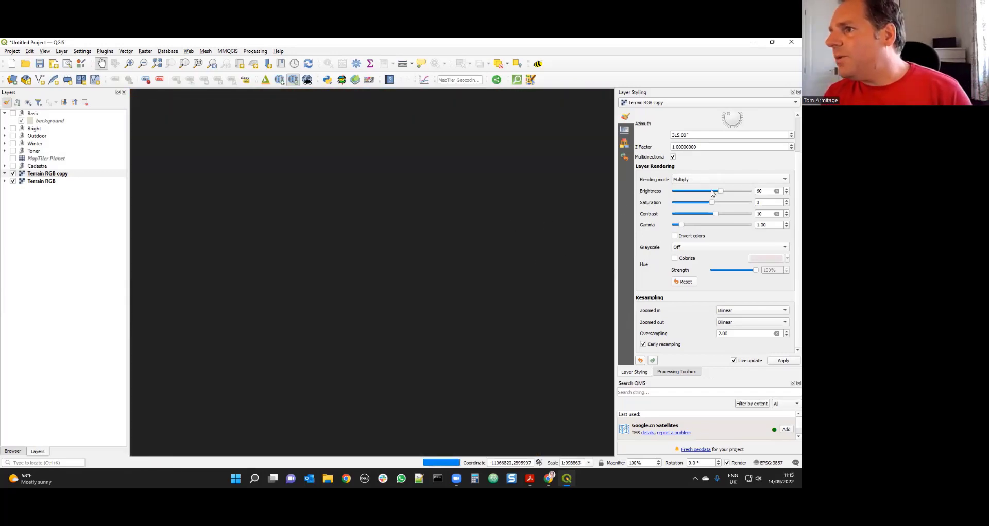
drag(720, 192, 710, 191)
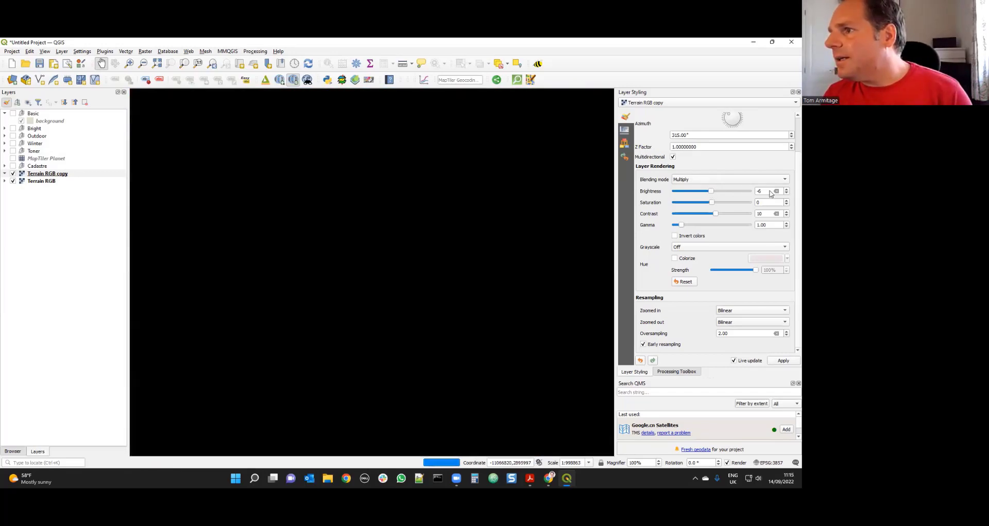
click(786, 190)
click(786, 190)
double_click(761, 214)
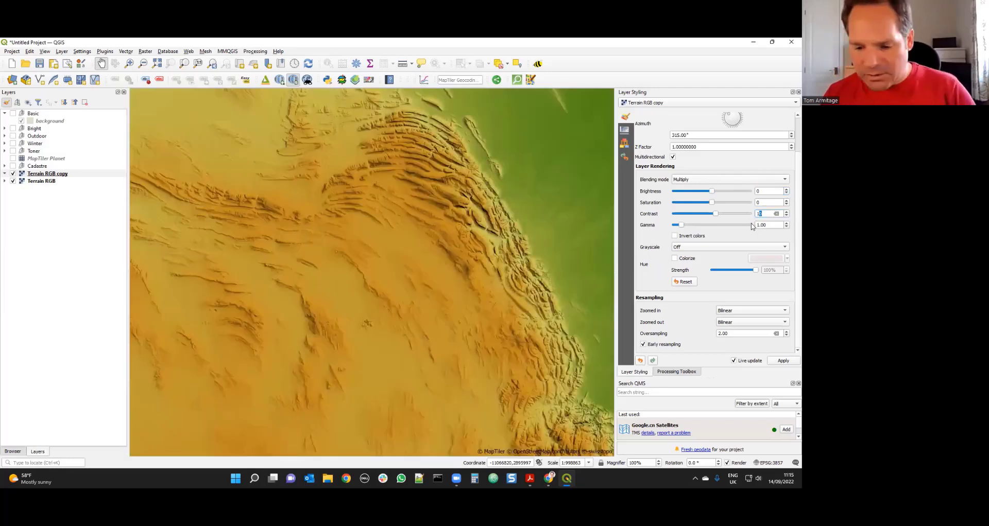
text(0)
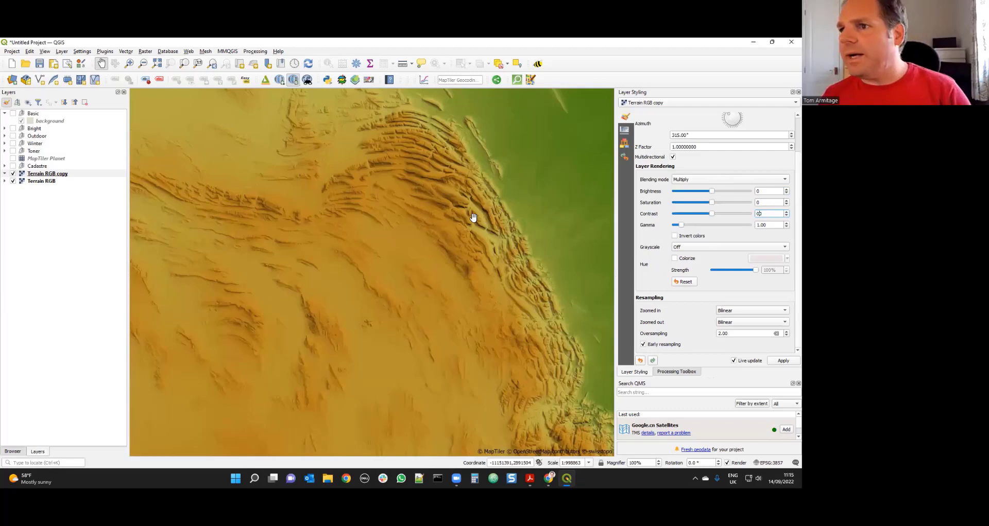
- Try the Screen, Overlay and Soft Light blending modes on the Terrain RGB copy
click(692, 180)
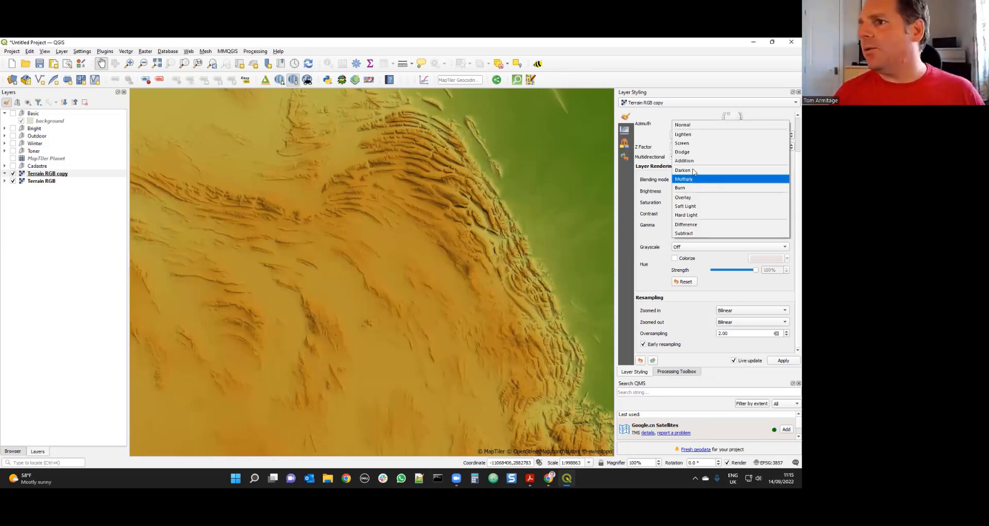
click(685, 143)
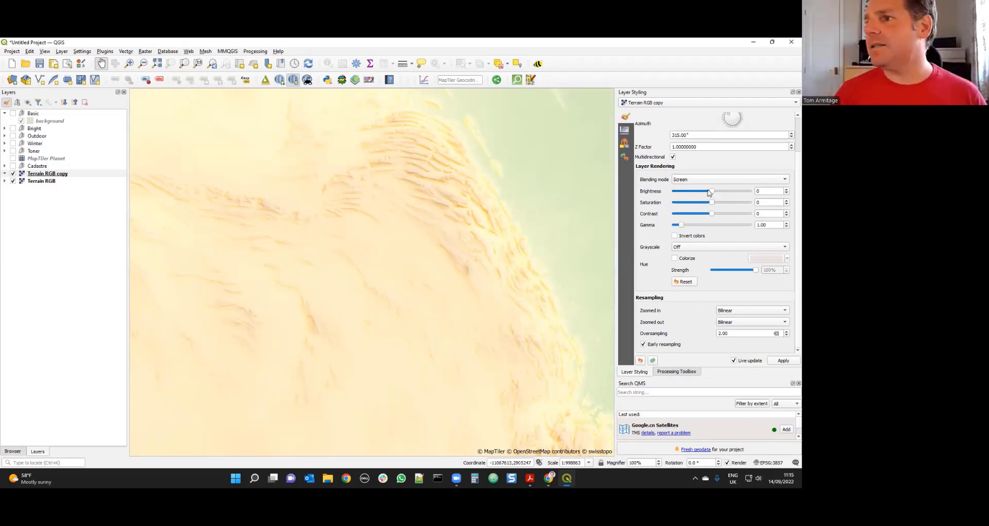
click(721, 181)
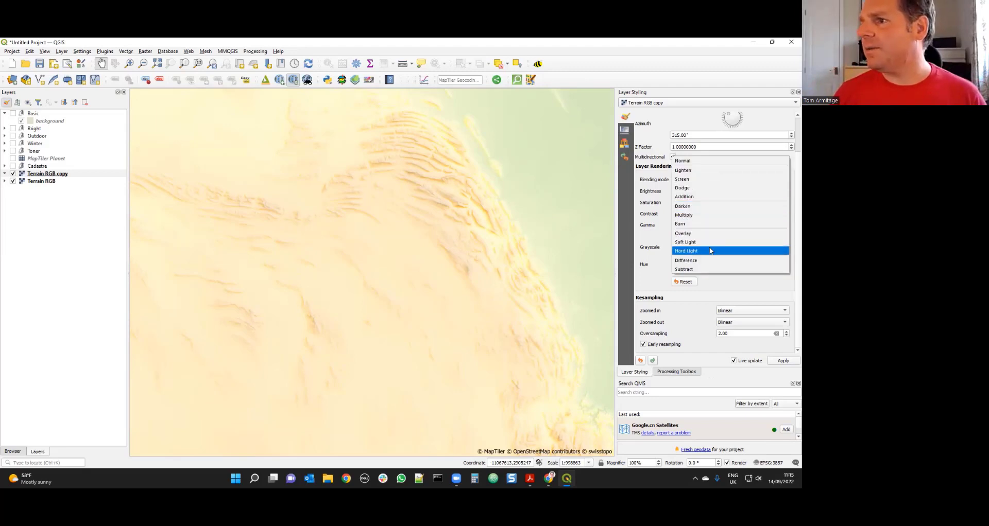
click(706, 235)
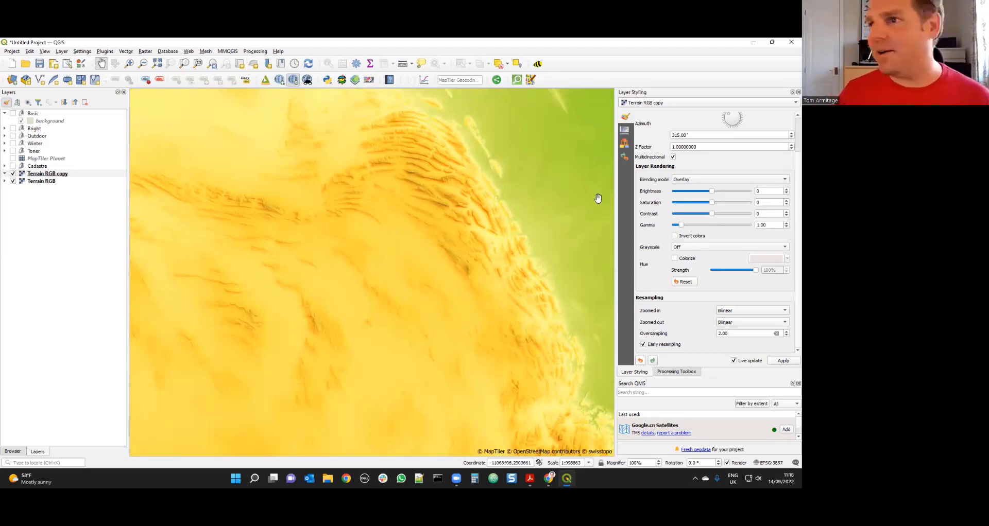
click(695, 183)
click(695, 189)
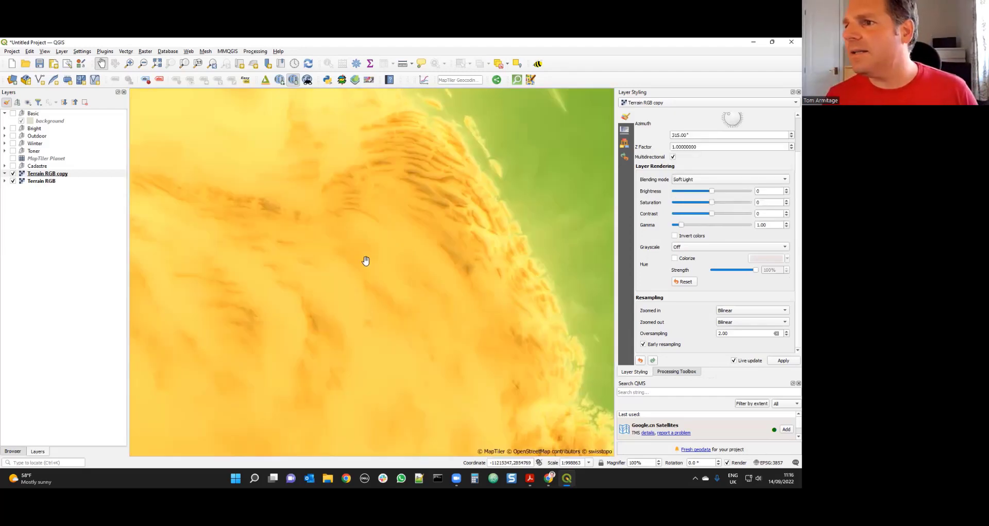
- Try Hard Light blending on the Terrain RGB copy with the brightness lowered to -46
click(723, 179)
click(712, 188)
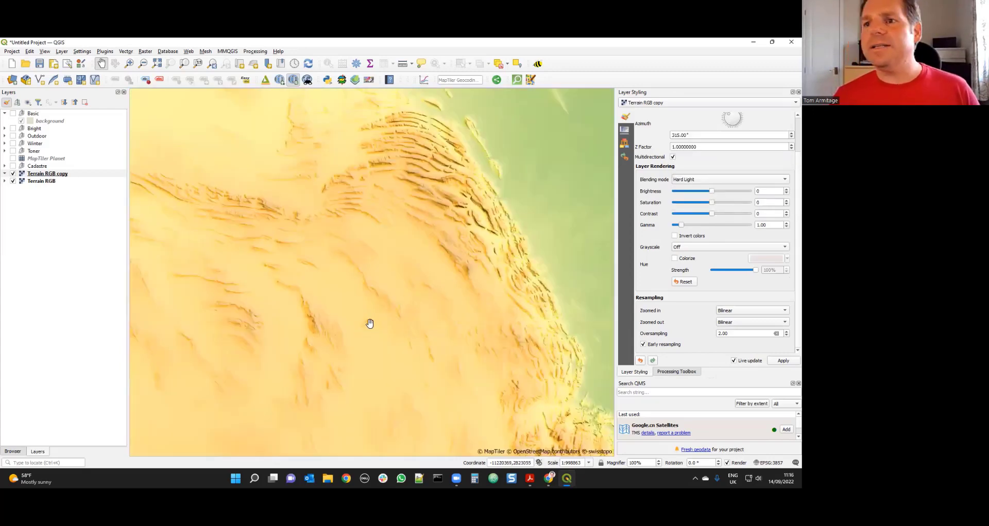
drag(712, 193, 705, 195)
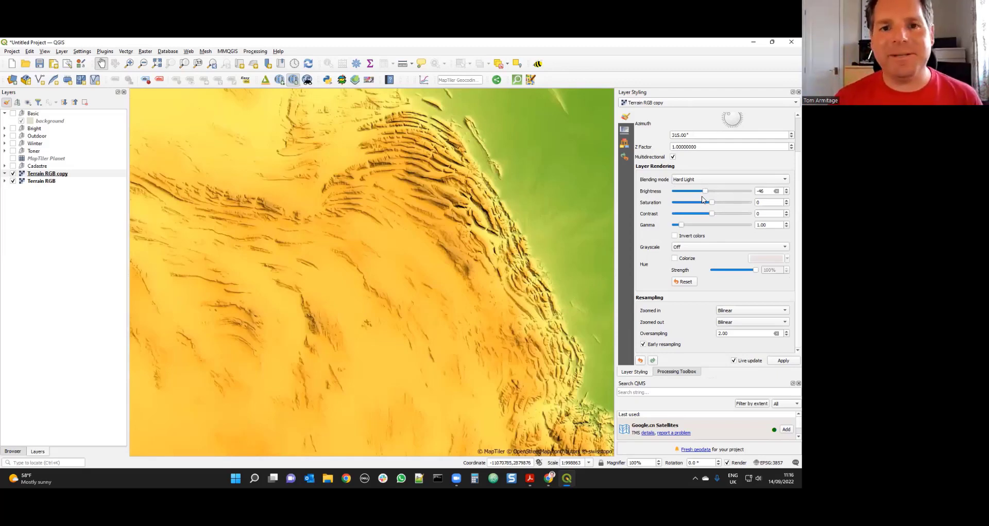
- Try the Difference and Subtract blending modes on the Terrain RGB copy
click(729, 181)
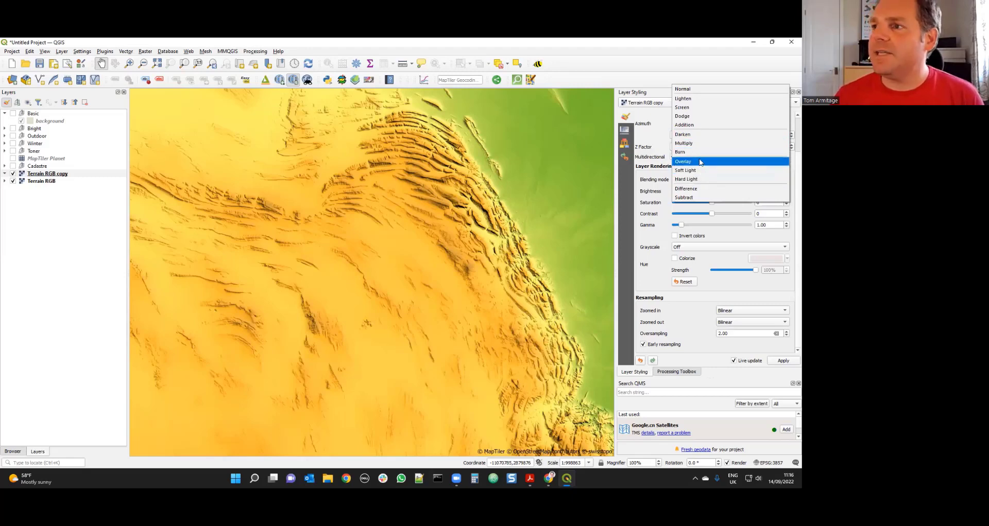
click(697, 190)
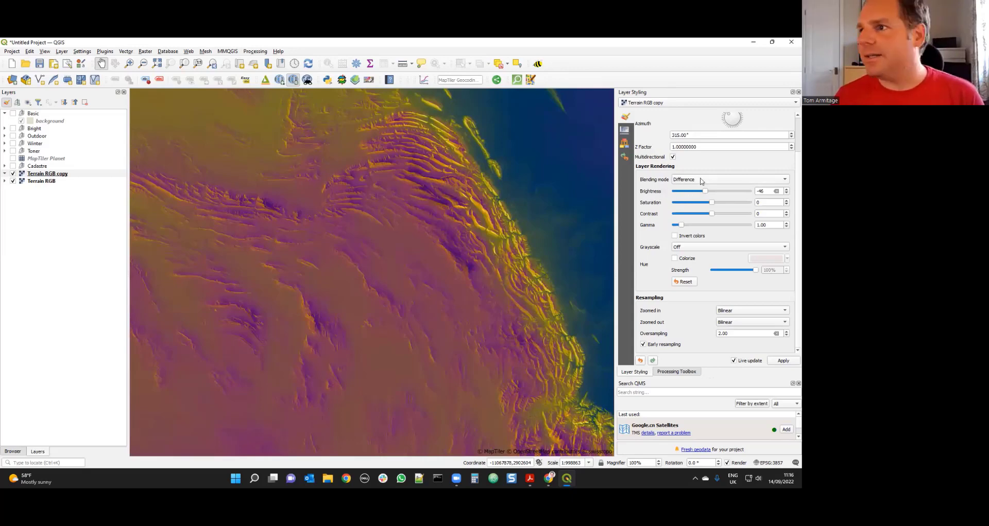
click(707, 179)
click(690, 188)
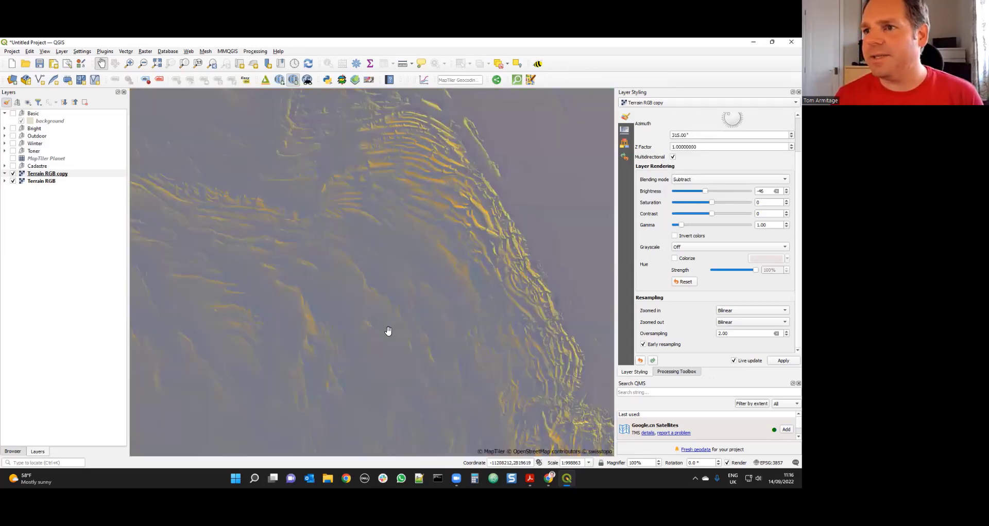
- Set the Terrain RGB copy to Multiply blending with brightness 64 and contrast 10
click(690, 179)
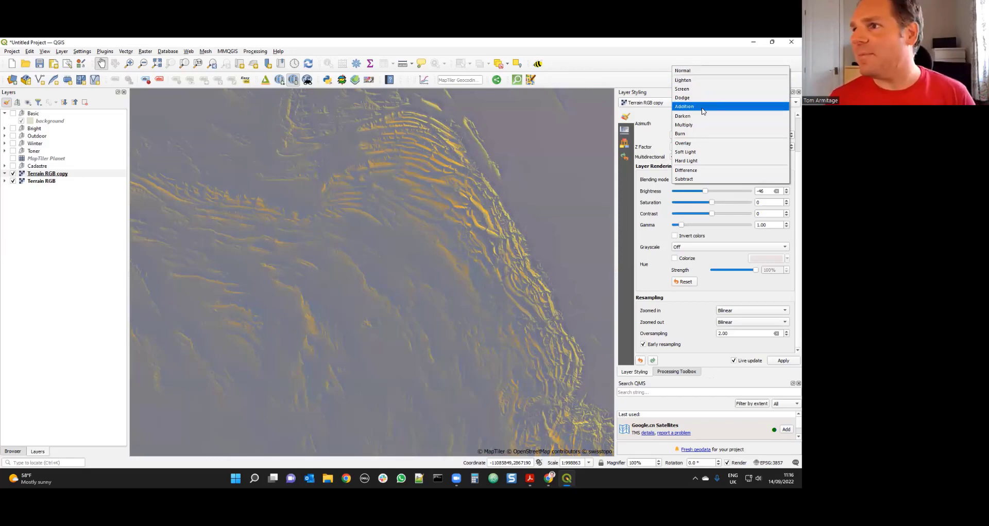
click(704, 124)
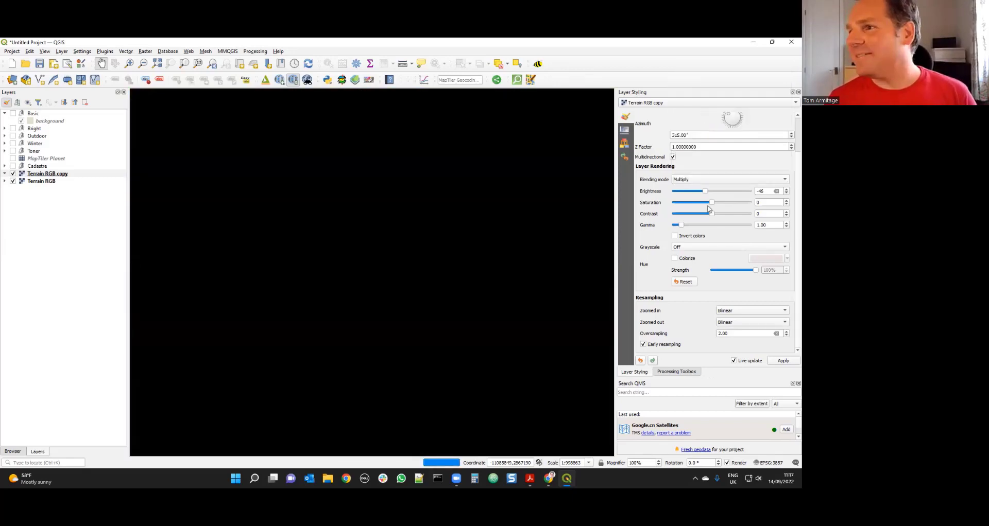
click(729, 193)
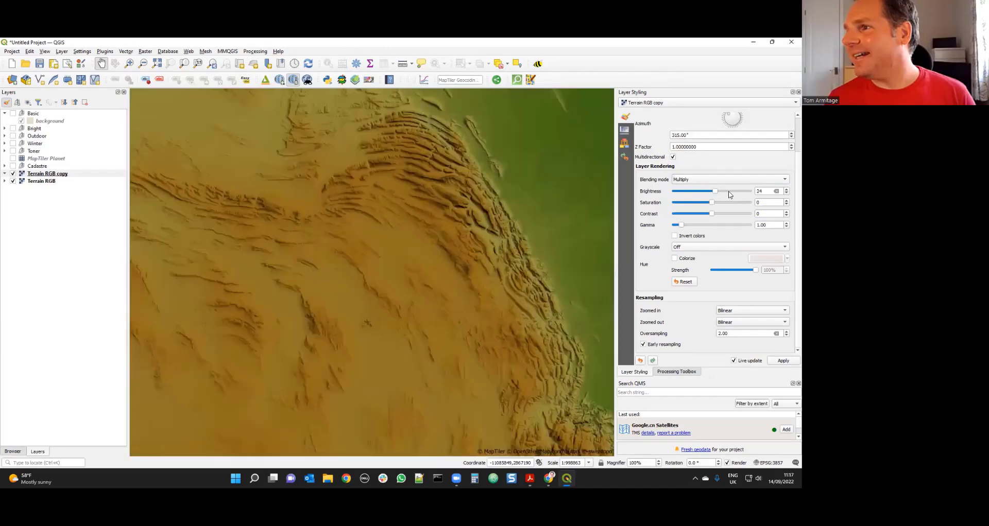
click(729, 194)
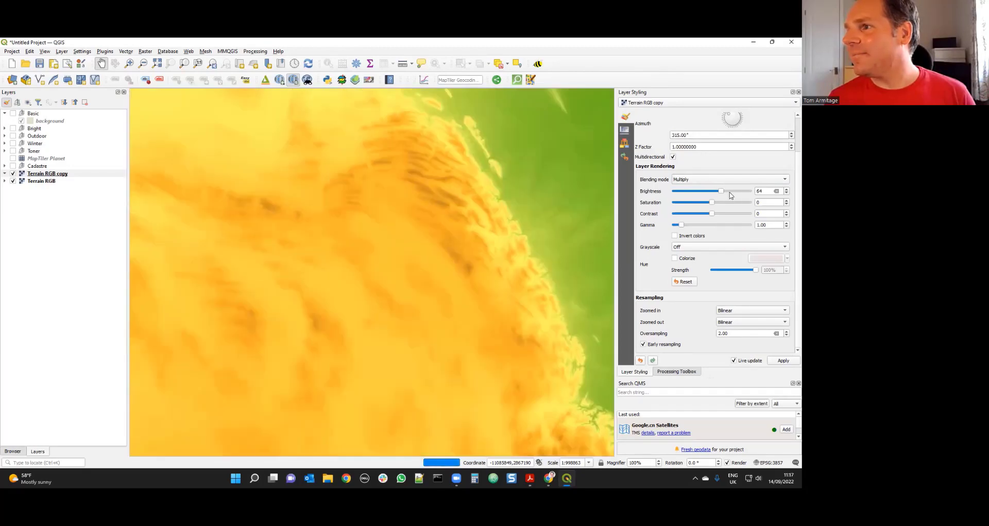
click(719, 214)
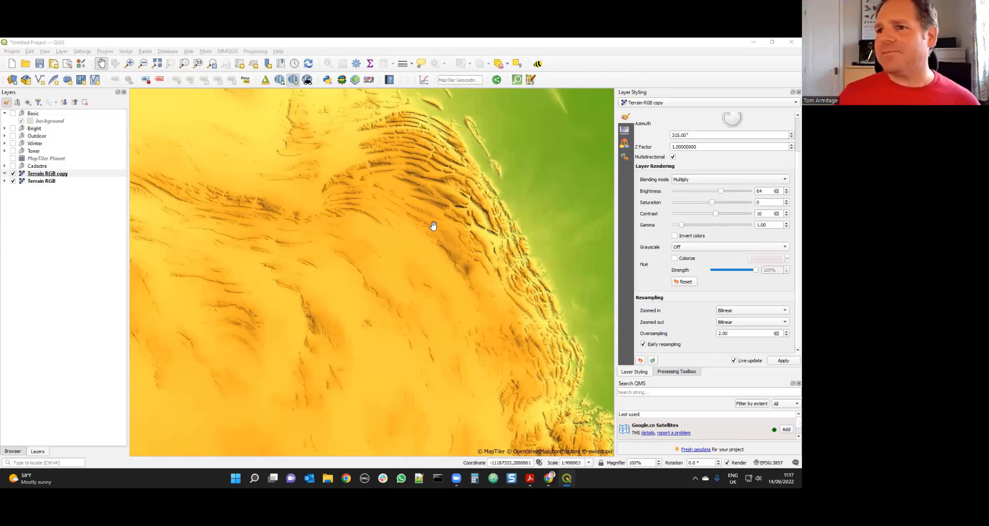
- View the shaded relief from Mexico through Central America and close up on the northern Andes in South America
scroll(411, 219, down, 3)
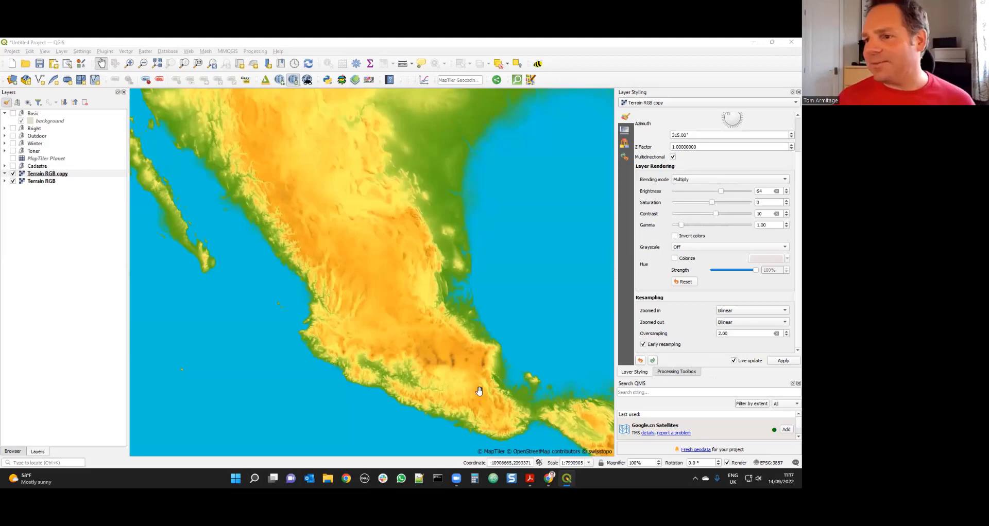
drag(503, 403, 225, 177)
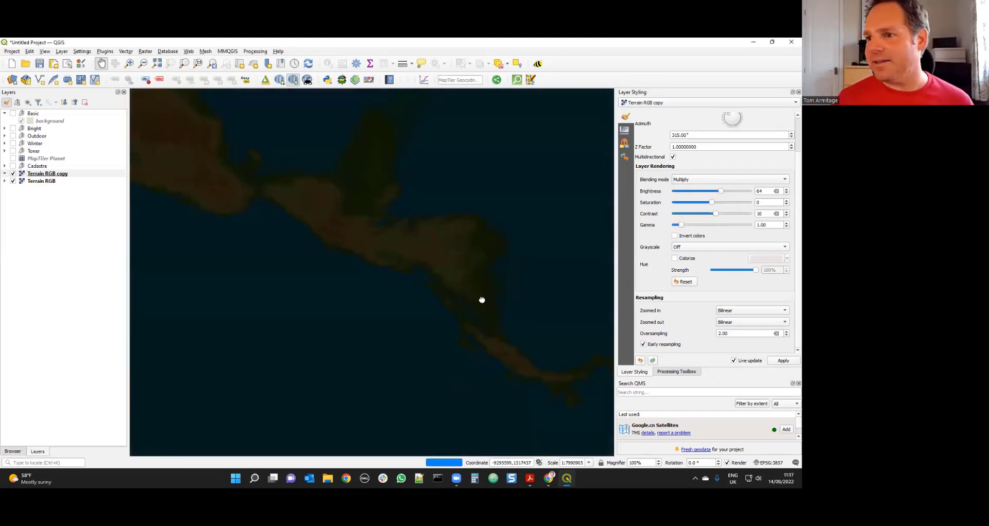
drag(481, 299, 340, 235)
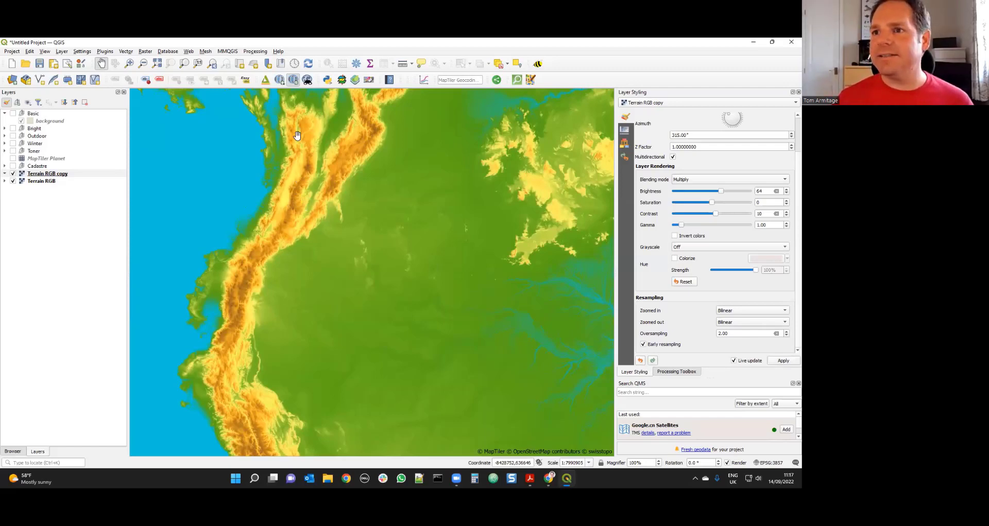
scroll(237, 277, up, 3)
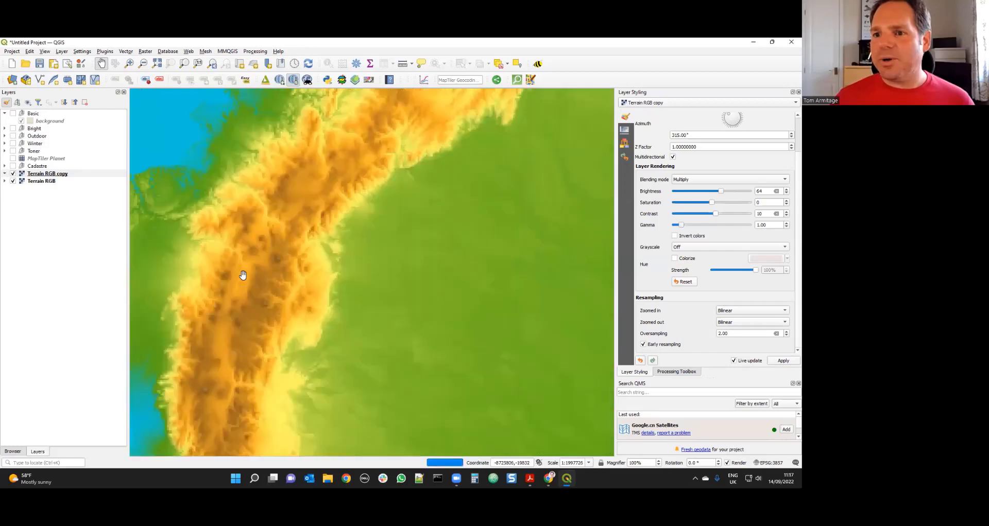
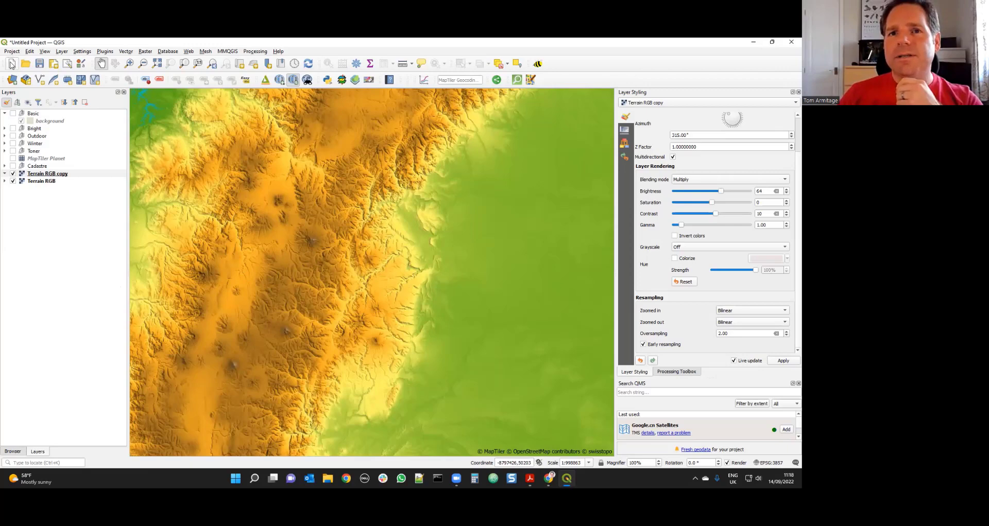
- Start adding a vector dataset from file and browse to the DATA (D:) drive
click(12, 80)
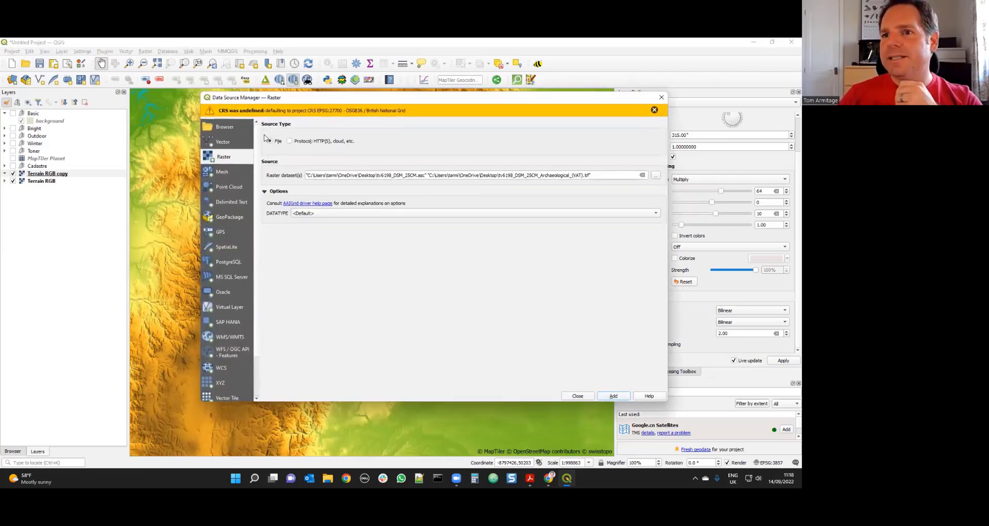
click(224, 142)
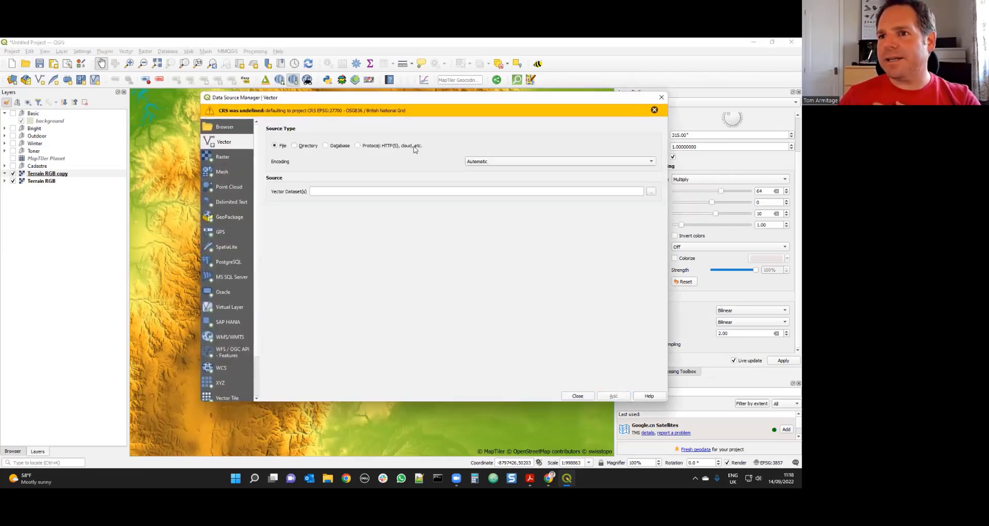
click(651, 194)
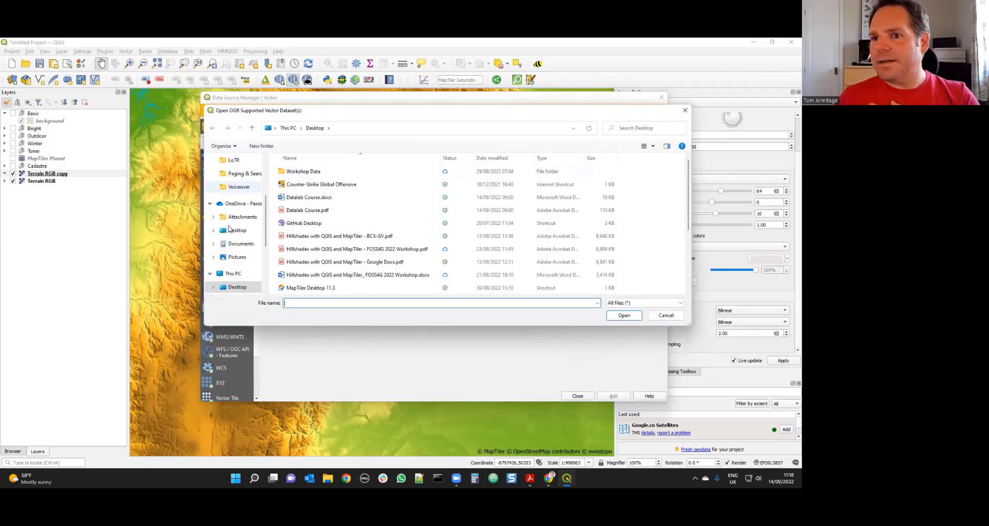
scroll(291, 278, down, 3)
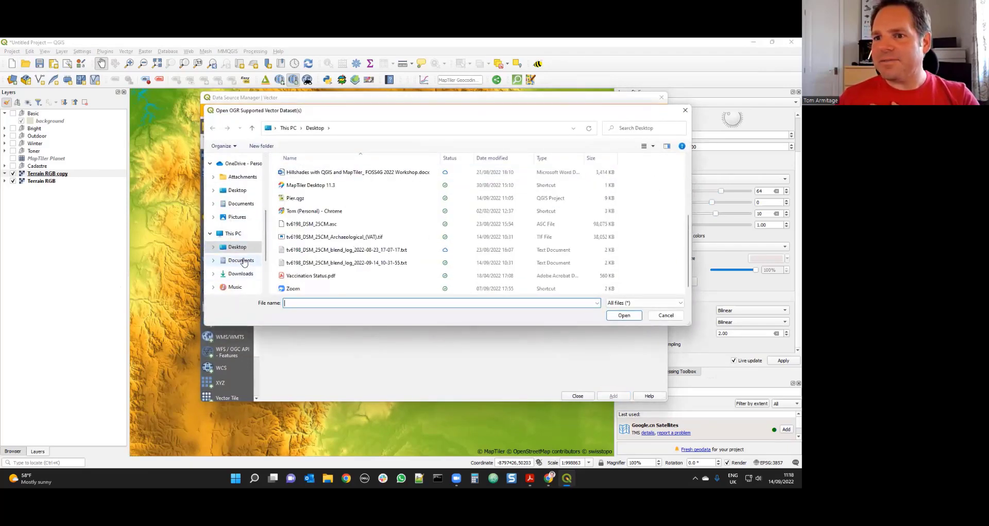
scroll(238, 267, down, 2)
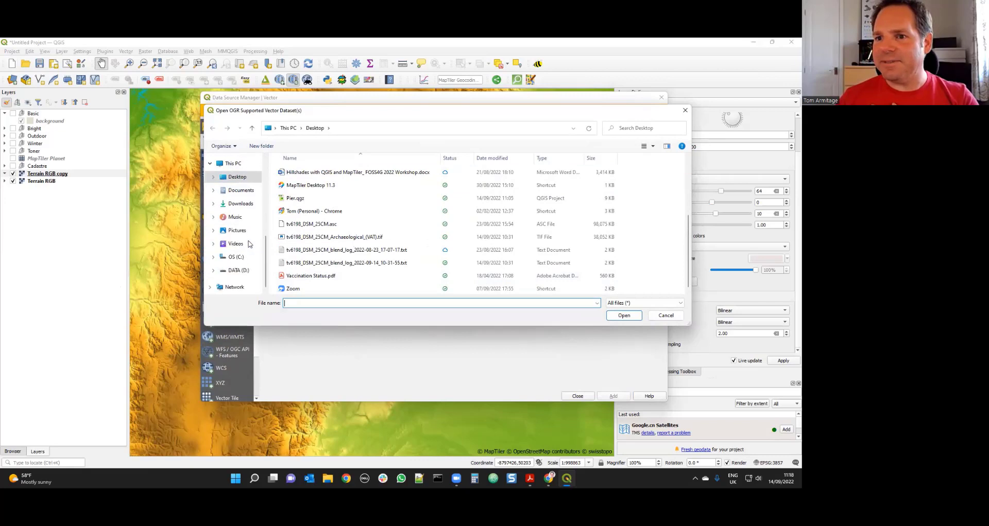
click(238, 270)
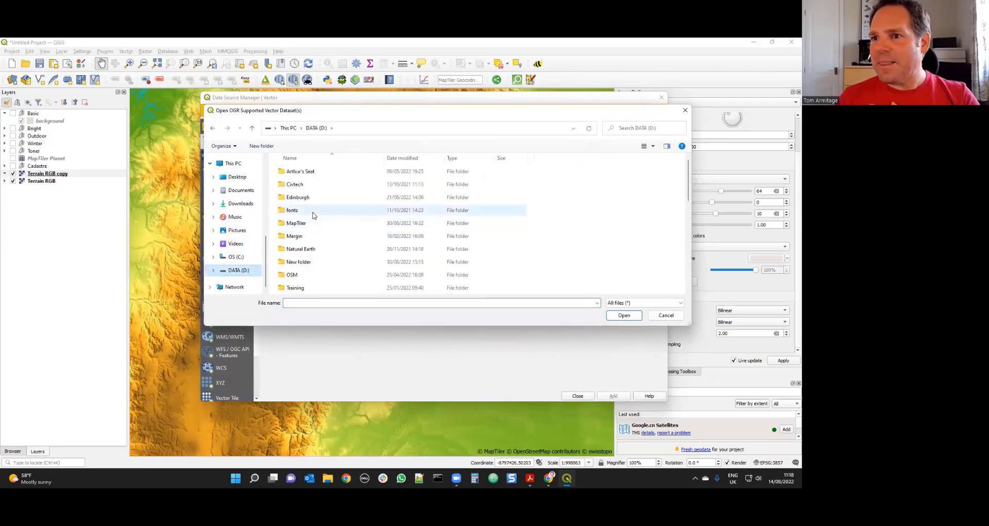
double_click(312, 249)
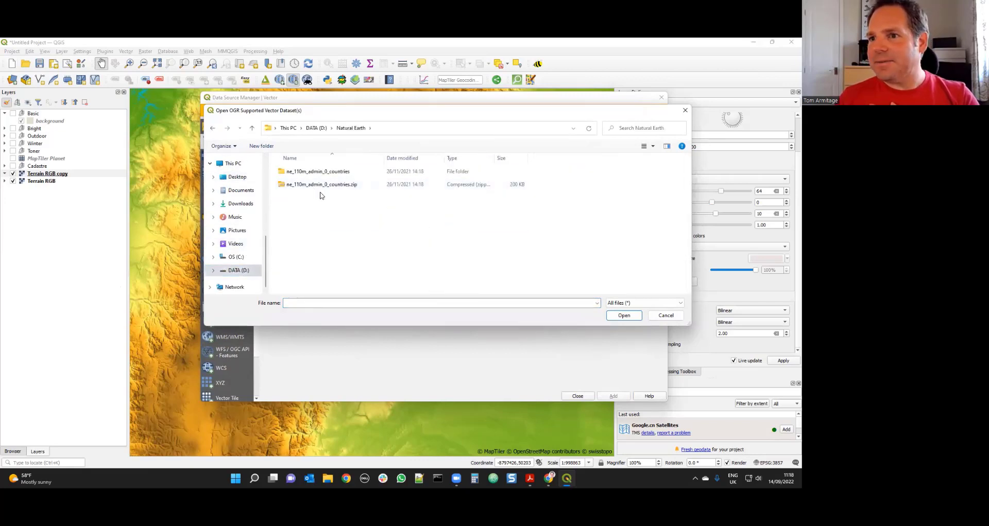
double_click(313, 172)
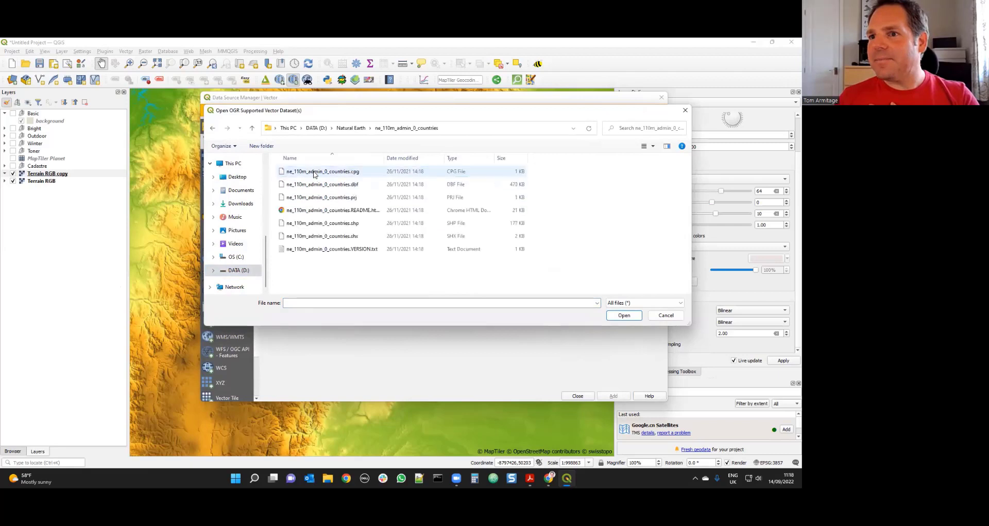
click(212, 129)
click(212, 128)
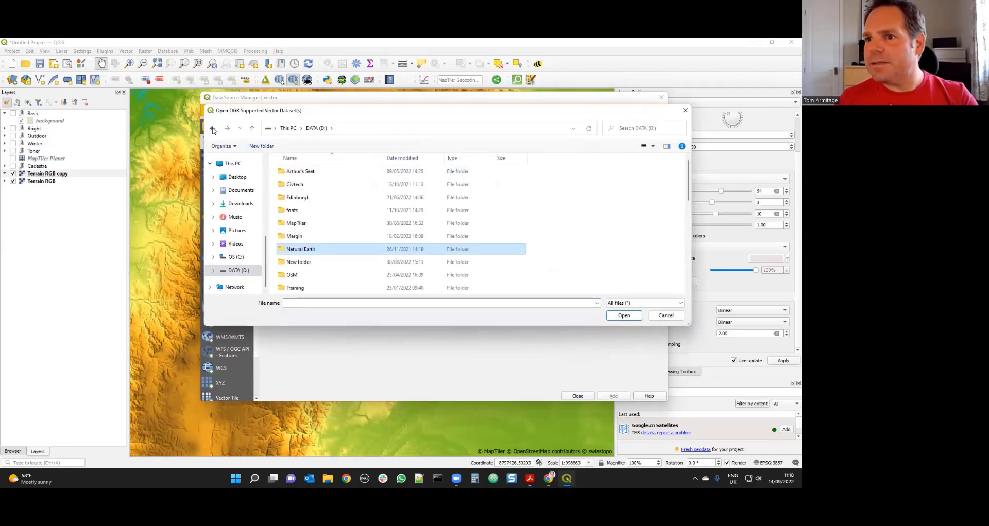
- Add Random Points Global.shp from the D: drive to the project as a vector layer
scroll(332, 225, down, 2)
scroll(367, 232, down, 4)
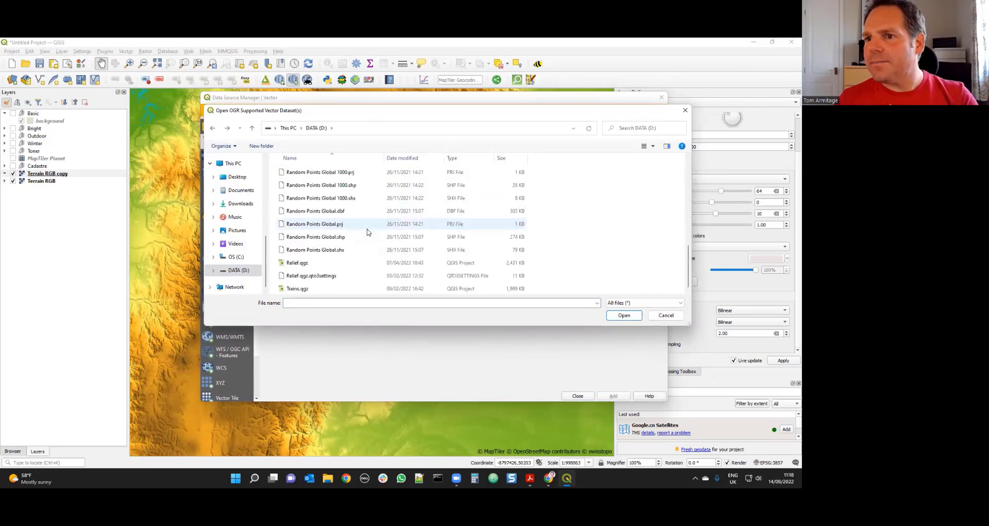
scroll(379, 250, up, 1)
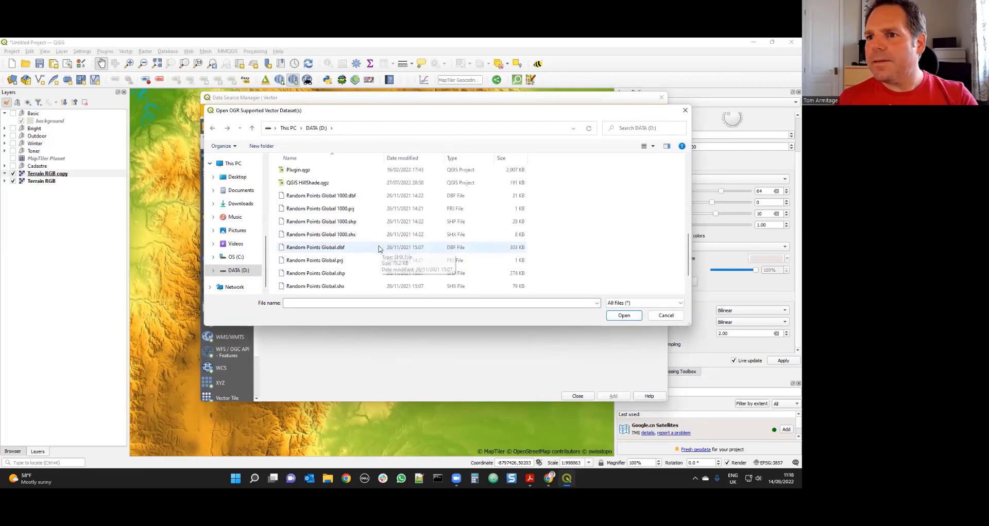
scroll(361, 249, down, 1)
click(317, 238)
click(631, 317)
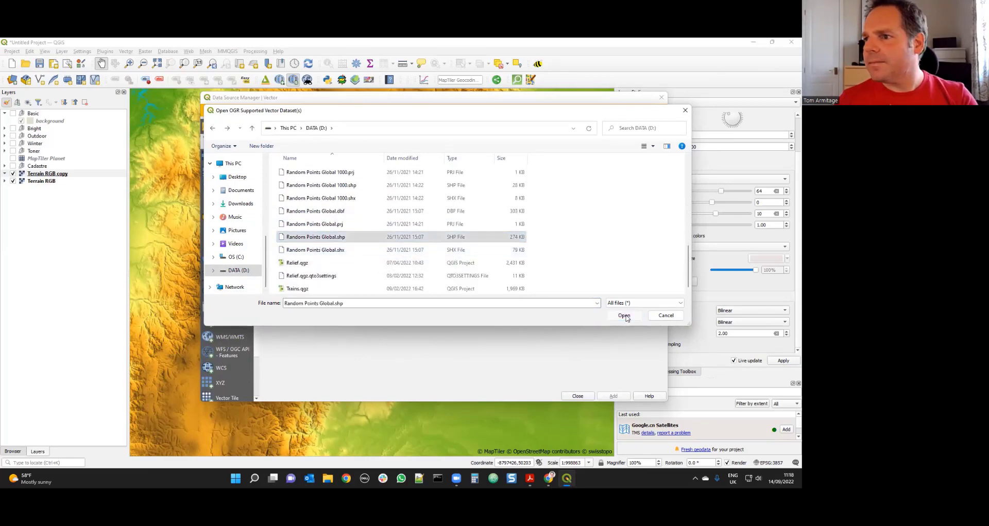
click(612, 397)
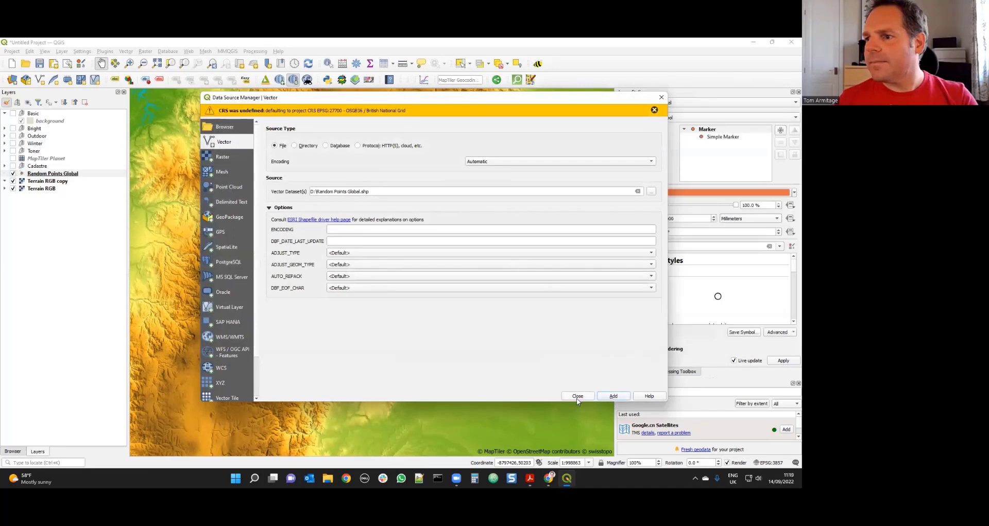
click(577, 397)
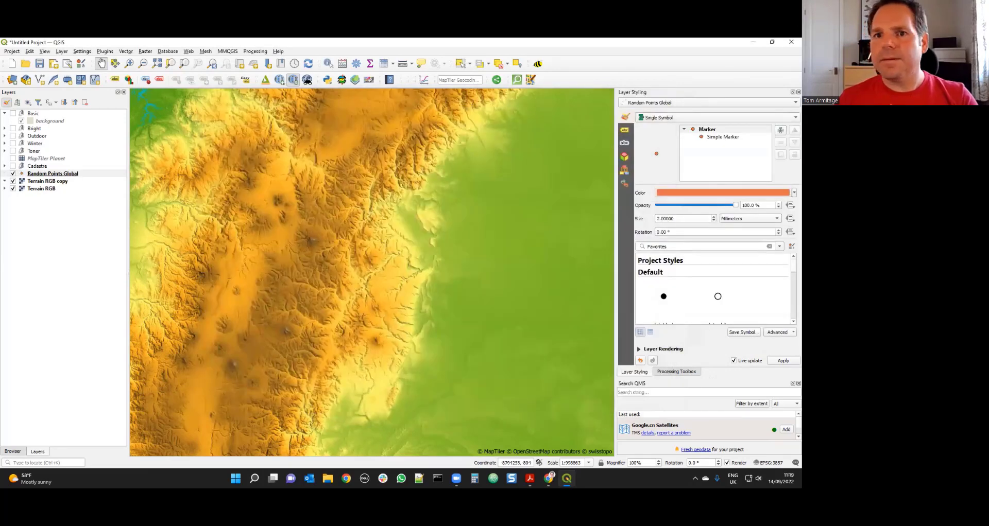
- Zoom the map to the extent of the Random Points Global layer and hide the Terrain RGB copy layer
right_click(57, 175)
click(64, 178)
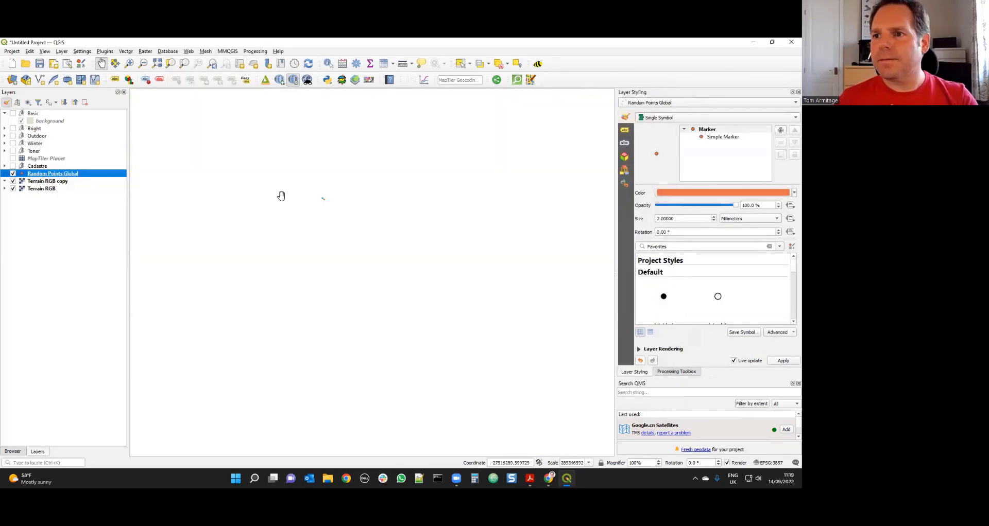
scroll(380, 199, up, 4)
scroll(379, 199, down, 2)
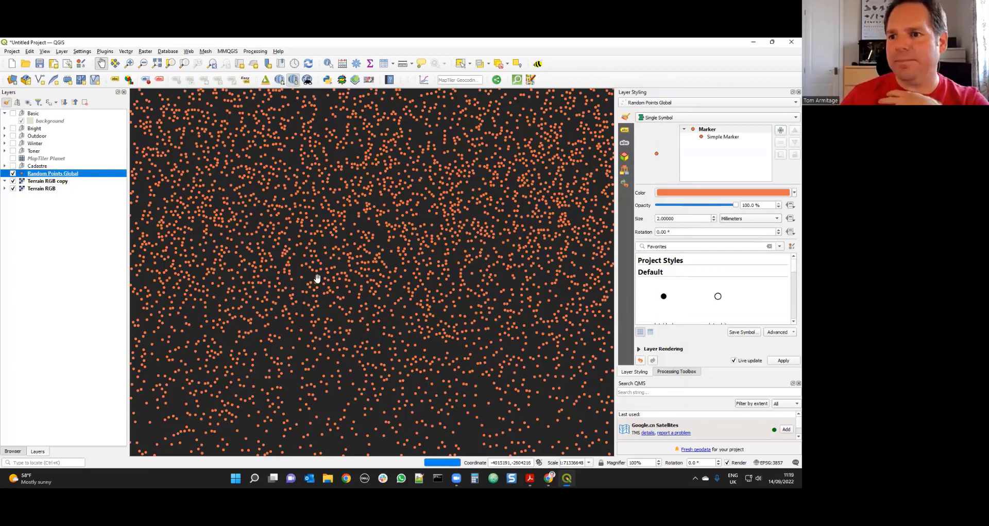
scroll(318, 268, down, 1)
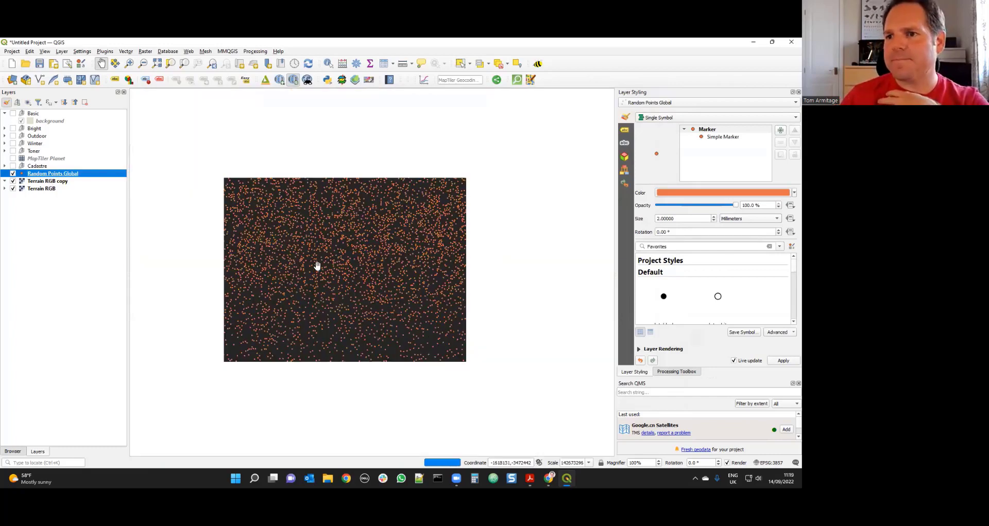
click(14, 181)
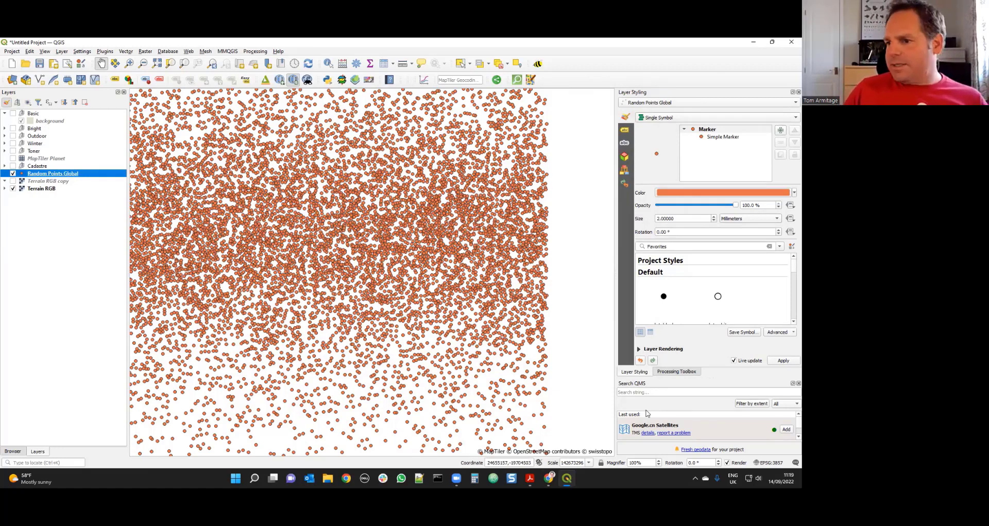
- Switch to Chrome, examine the seafront buildings in the index.html 3D scene and query the coordinates of a building roof
click(549, 479)
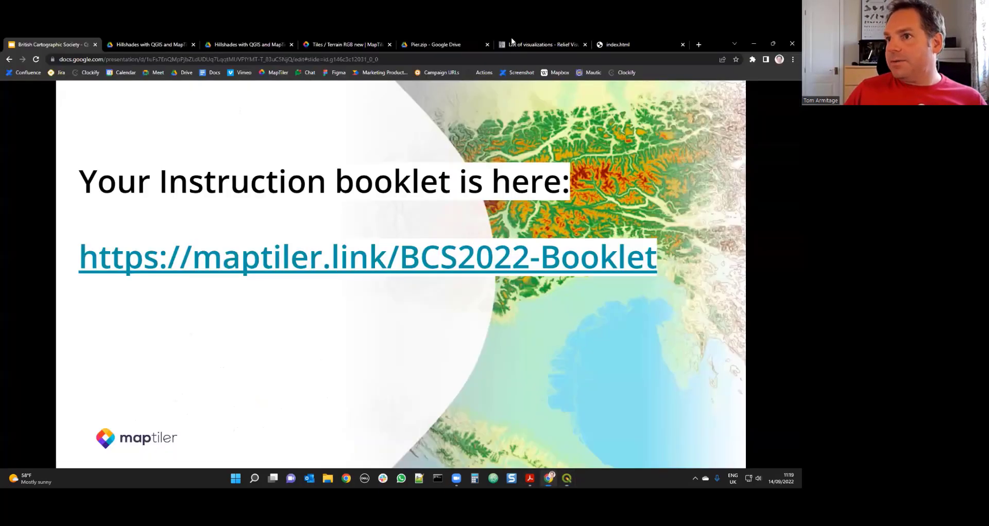
click(616, 44)
drag(285, 354, 277, 312)
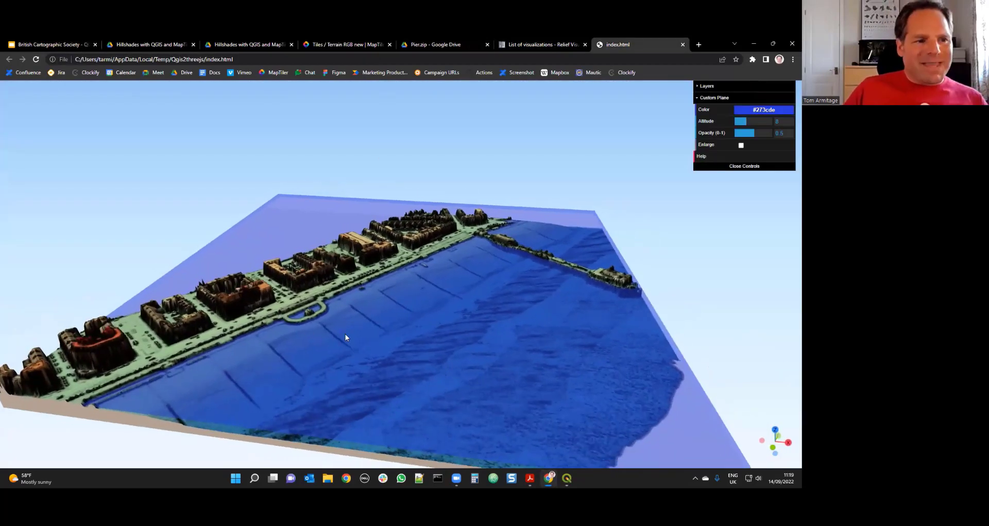
scroll(376, 277, up, 5)
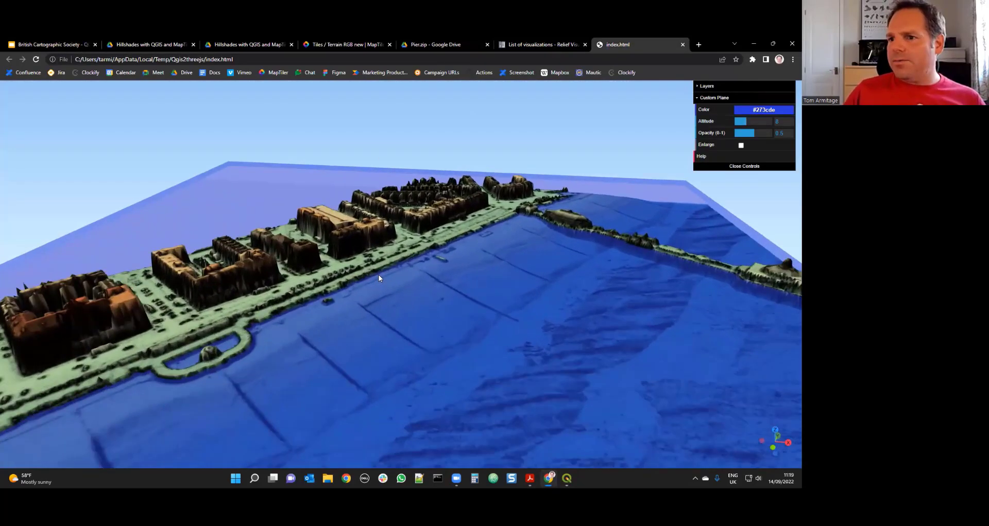
scroll(379, 276, up, 3)
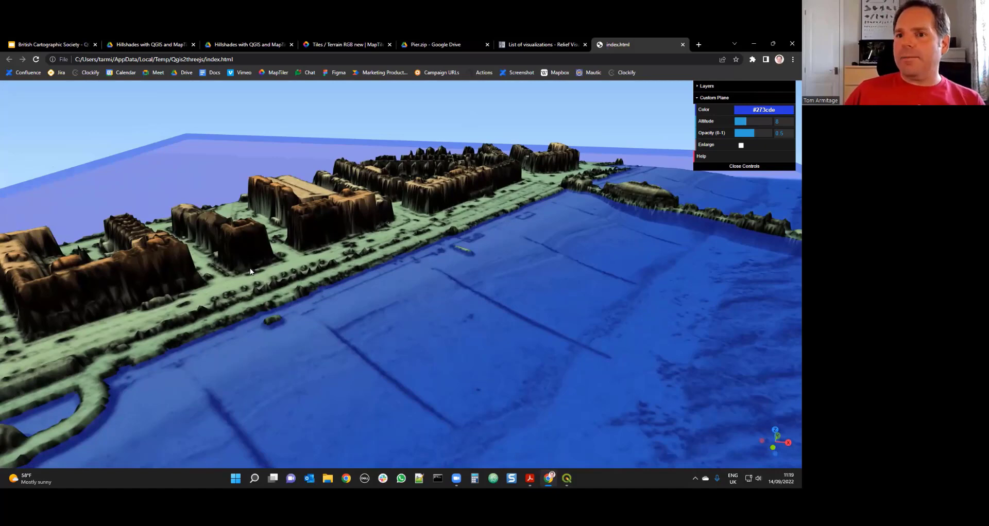
drag(258, 263, 236, 238)
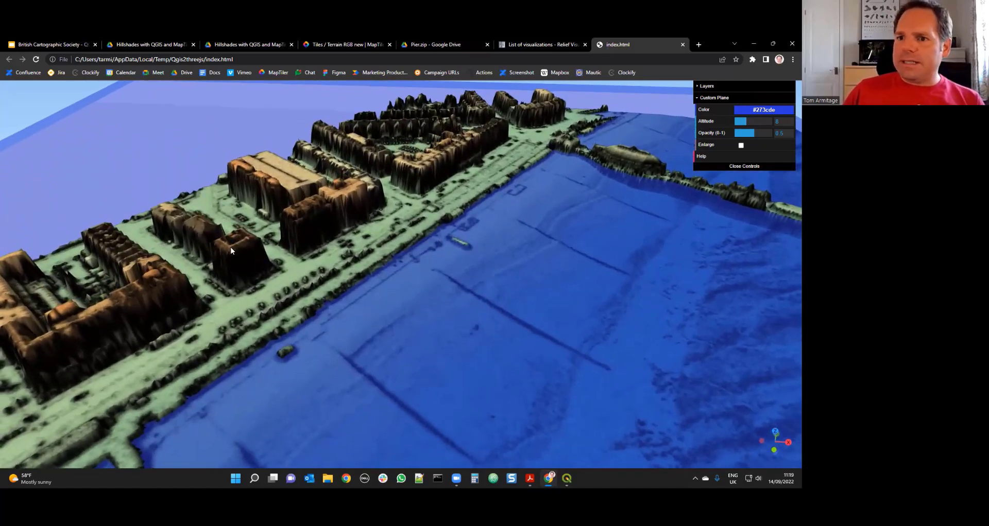
click(230, 249)
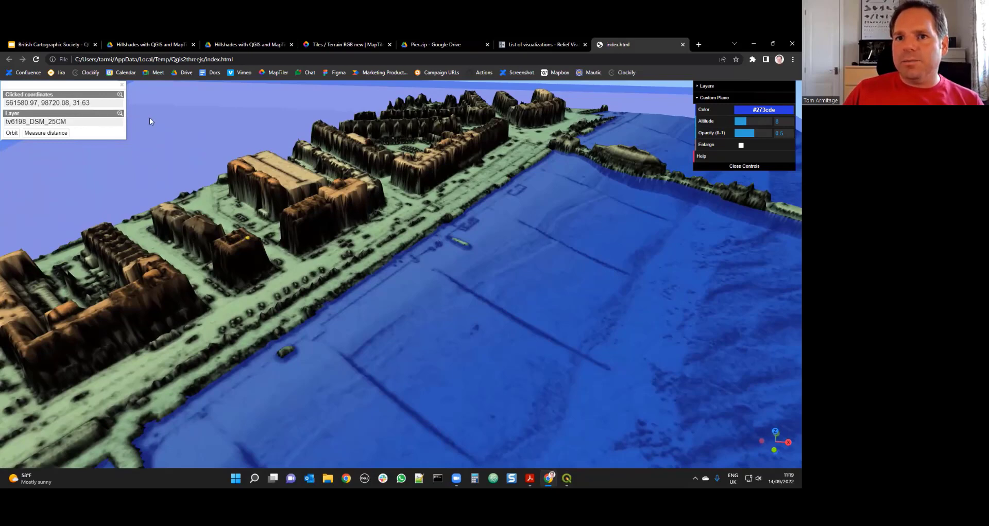
- Query the coordinates of a point on the promenade and of the small mound in the water beside it
drag(650, 241, 570, 285)
click(498, 299)
scroll(570, 289, up, 3)
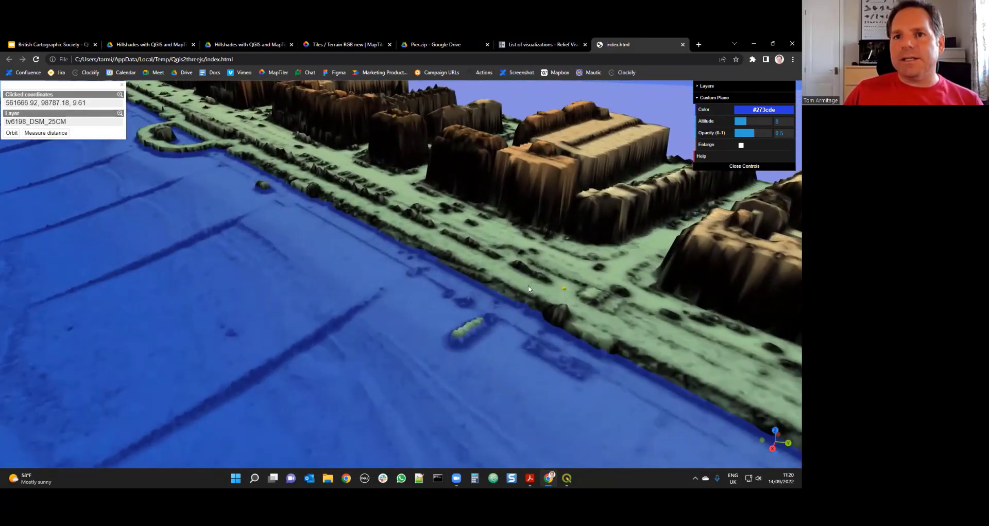
click(456, 331)
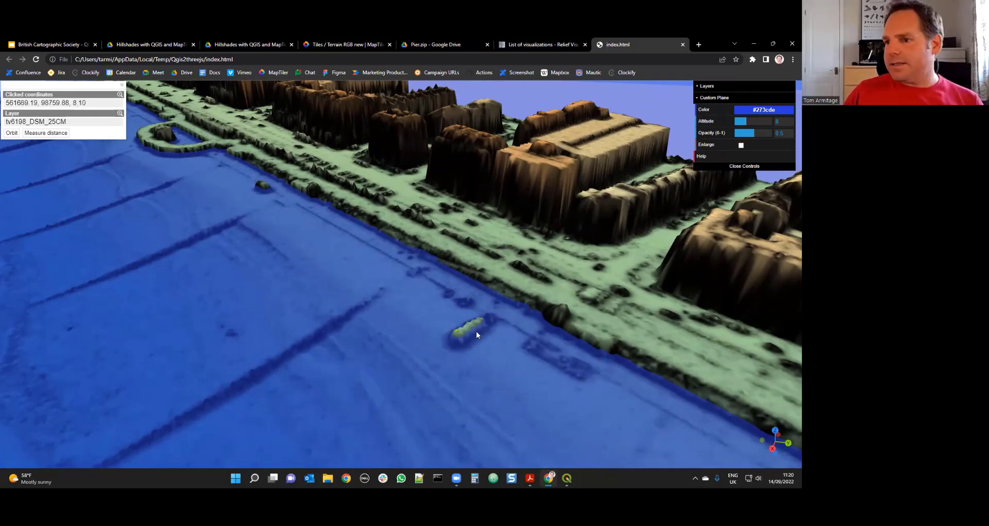
- Set the blue custom water plane's altitude to 6 and inspect the waterline around the pier
drag(743, 120, 742, 122)
drag(548, 332, 593, 215)
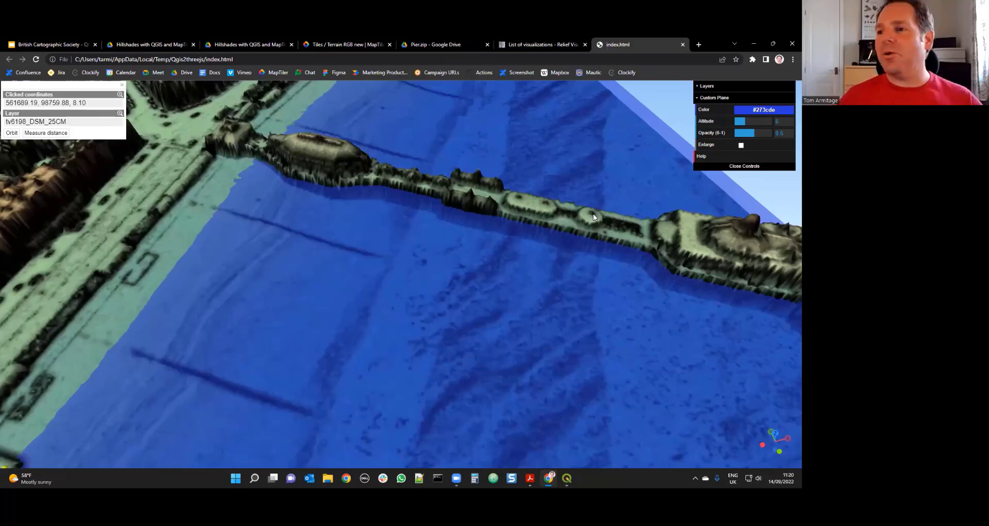
drag(336, 304, 294, 241)
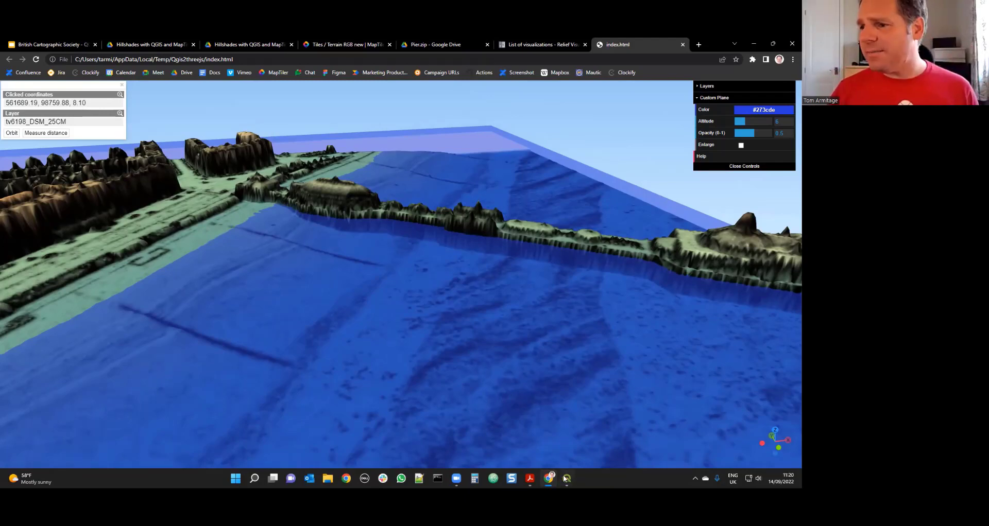
- Switch back to QGIS, zoom to the extent of the Terrain RGB layer and show the Terrain RGB copy layer
key(alt+Tab)
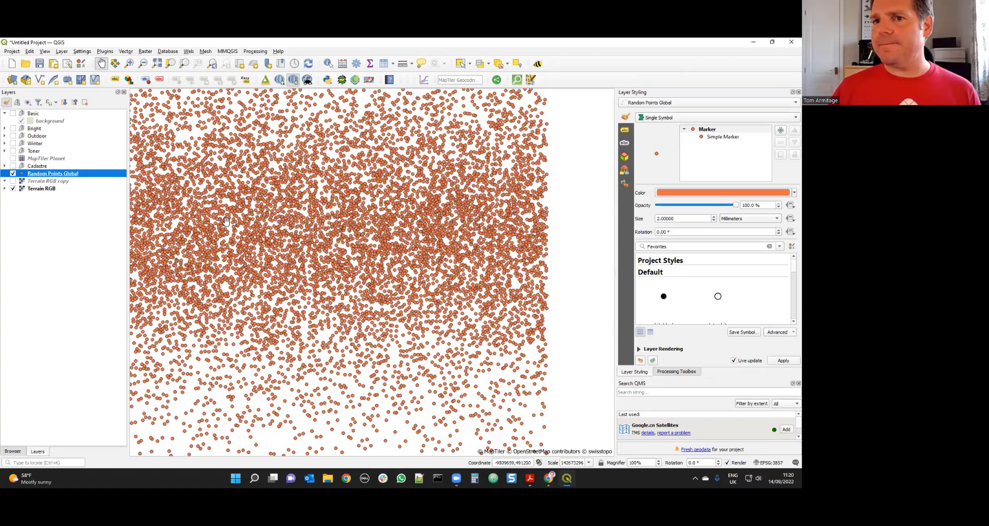
scroll(132, 217, up, 2)
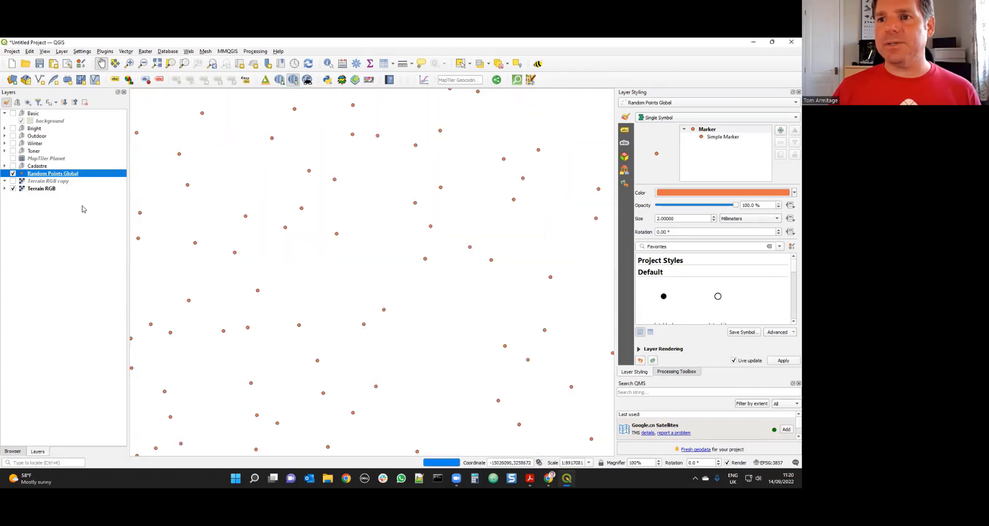
drag(422, 231, 375, 227)
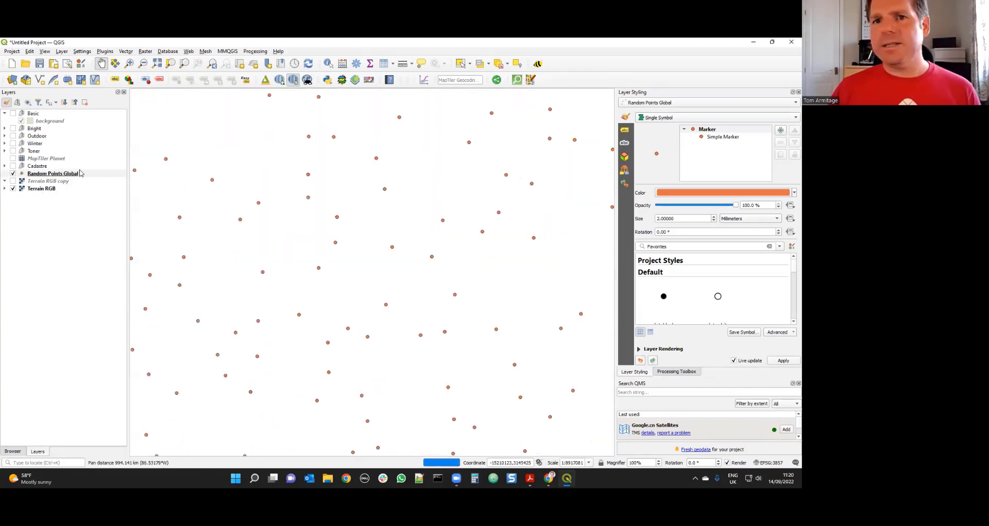
click(40, 189)
right_click(41, 189)
click(59, 194)
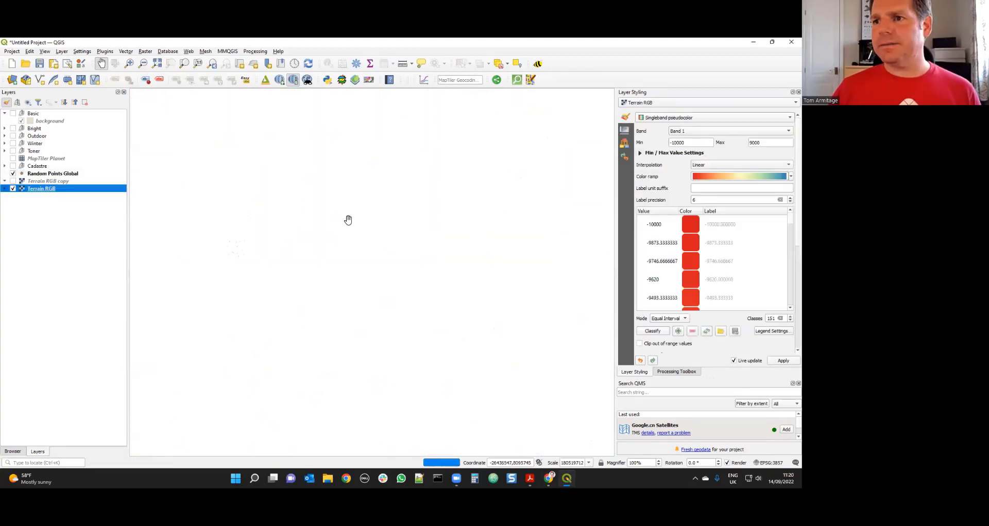
click(13, 181)
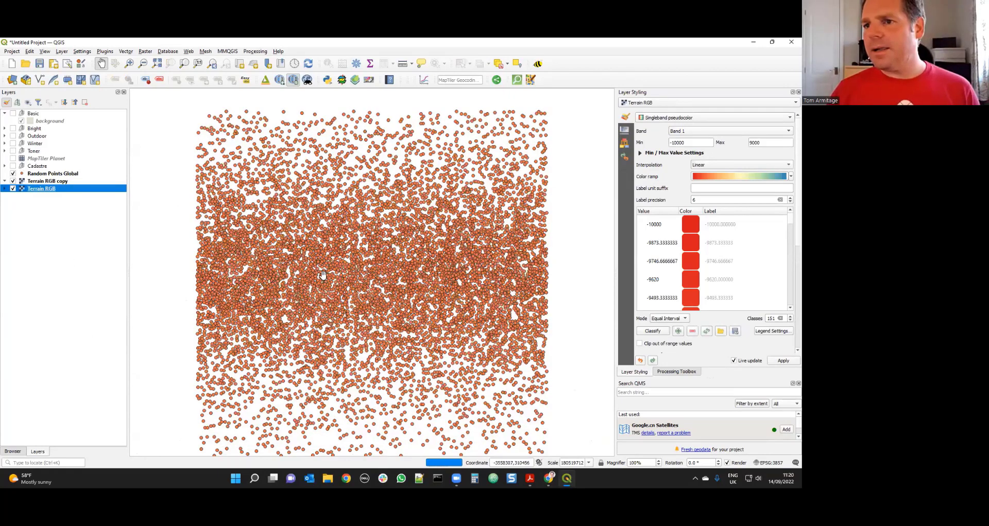
scroll(245, 241, up, 1)
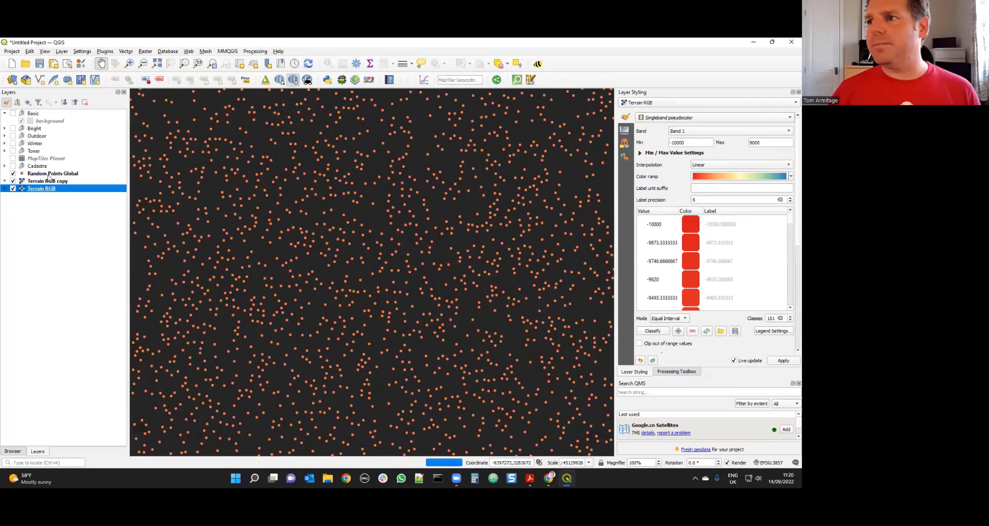
- Select the Random Points Global layer and color its markers red with the recent color #d7191c
click(118, 175)
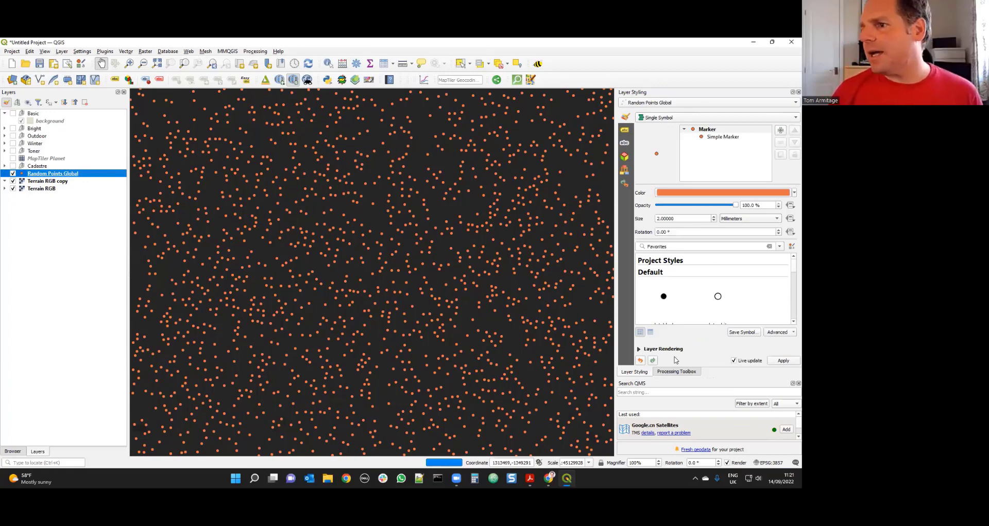
scroll(232, 281, down, 2)
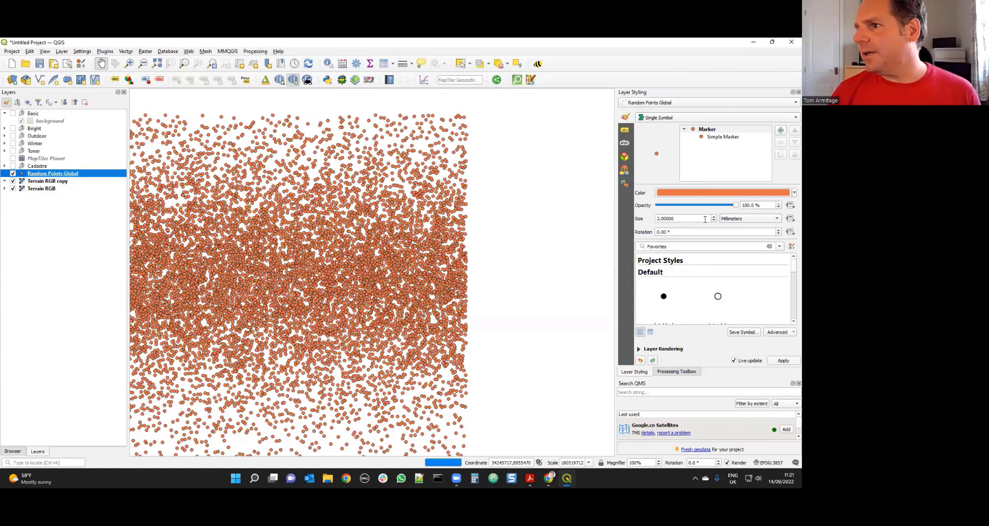
click(686, 192)
click(669, 175)
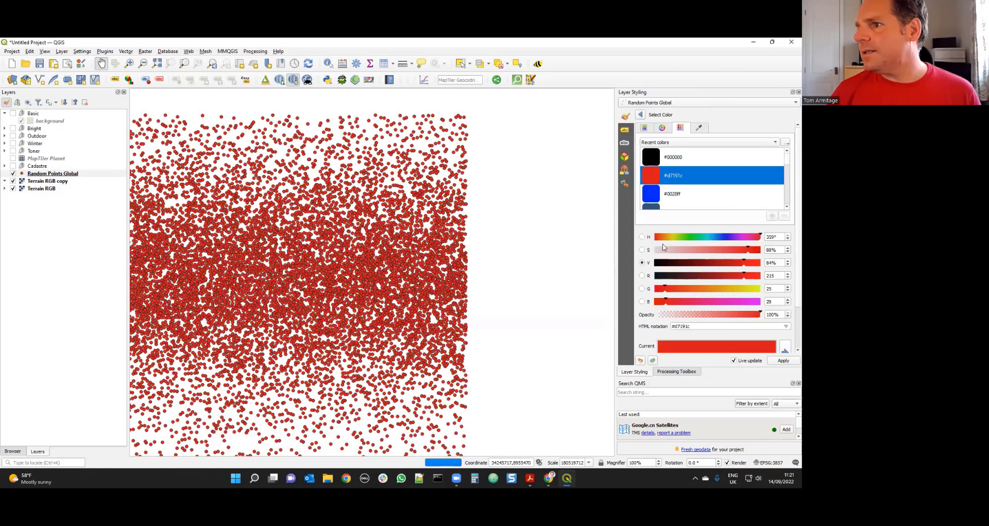
click(640, 114)
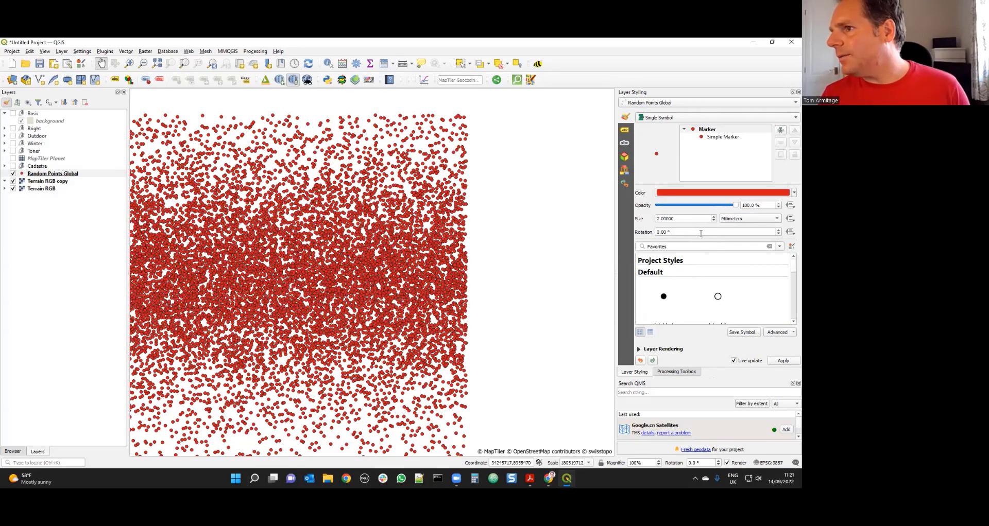
scroll(715, 233, down, 1)
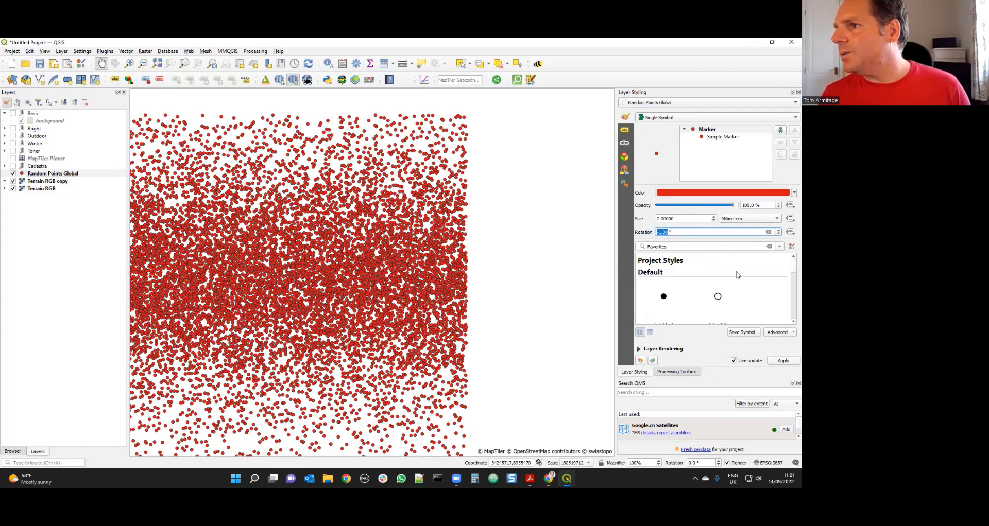
- Open the points' Simple Marker settings, expand the Layer Rendering options and close the Search QMS panel
click(718, 136)
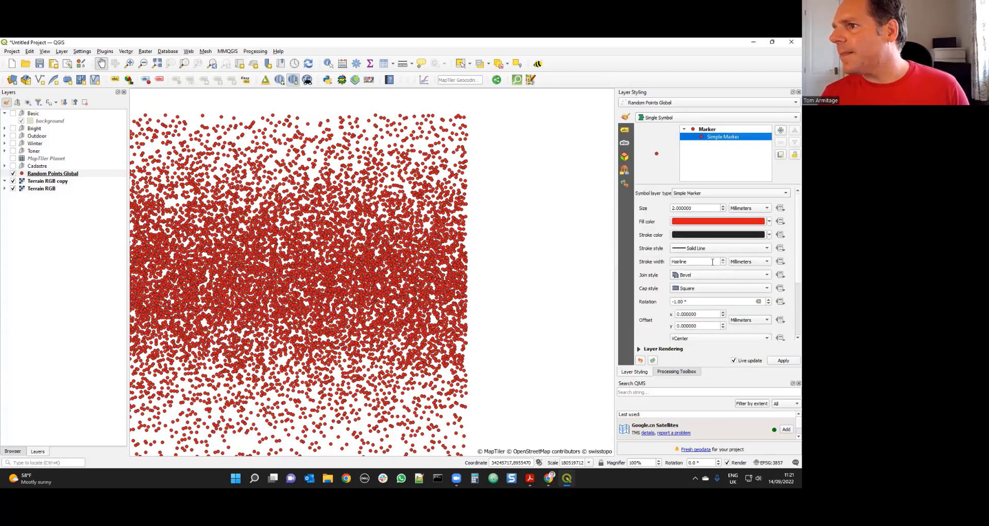
scroll(659, 345, down, 3)
scroll(663, 314, up, 3)
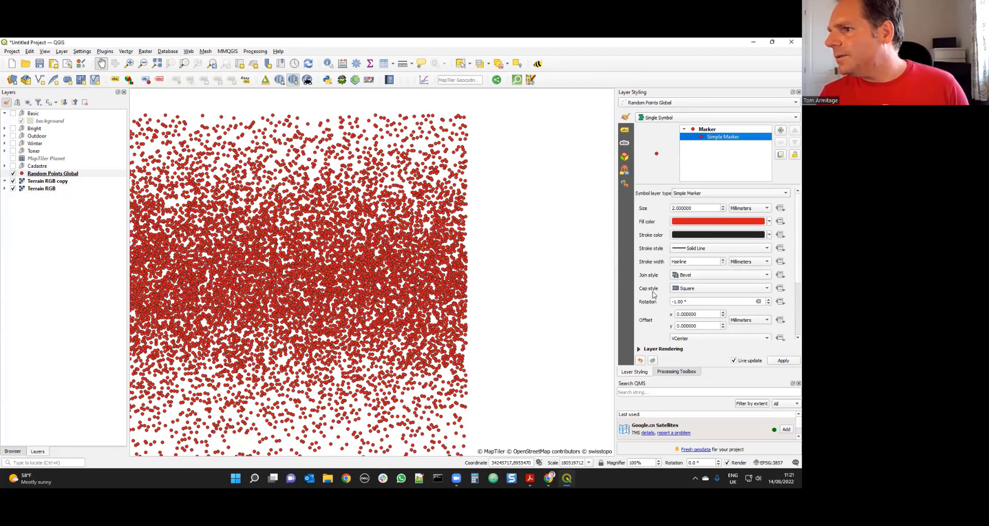
scroll(657, 295, down, 3)
click(639, 350)
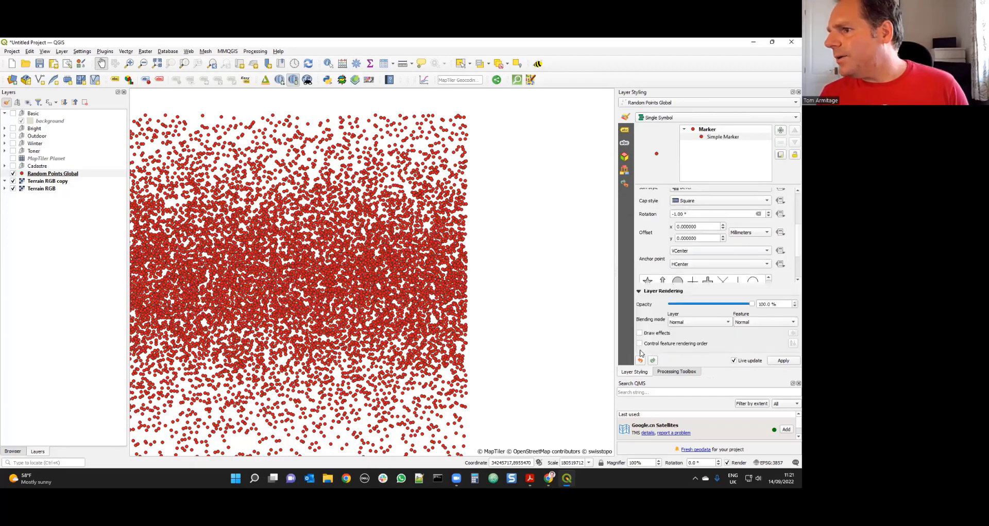
click(798, 383)
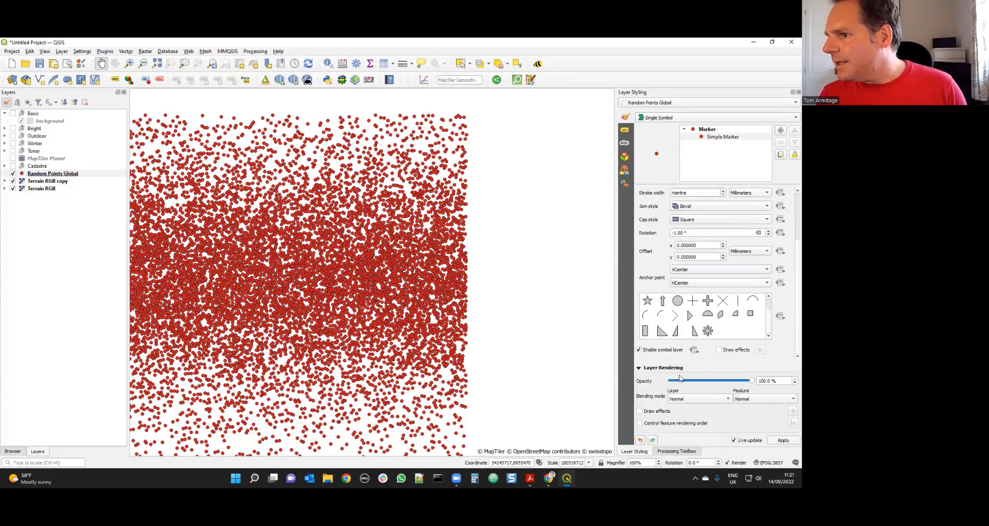
- Set both the layer and feature blending modes of the random points to Multiply and inspect the overlapping points
click(715, 399)
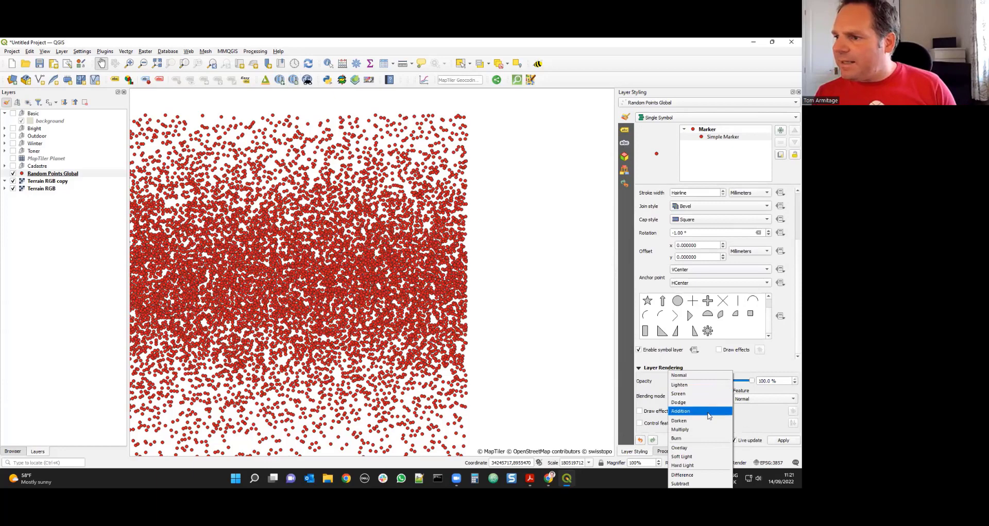
click(705, 430)
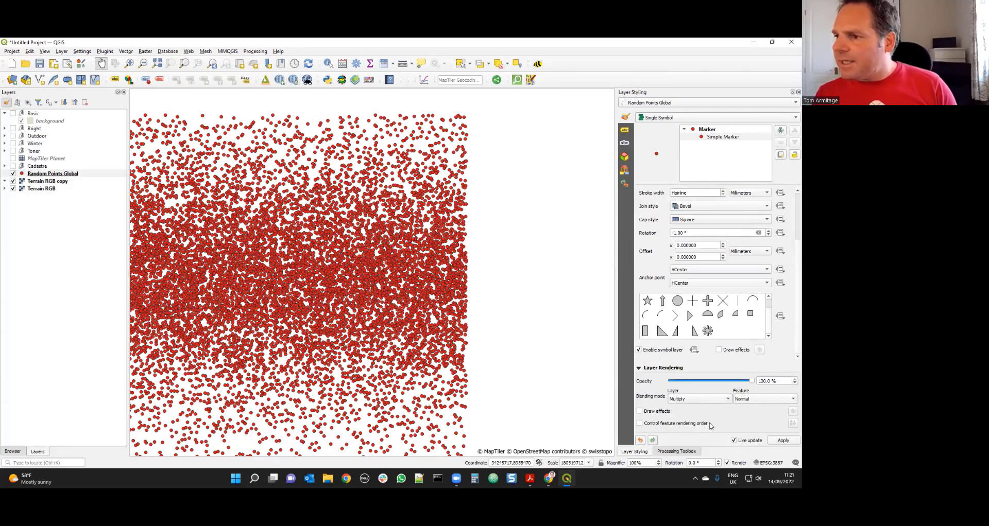
click(746, 401)
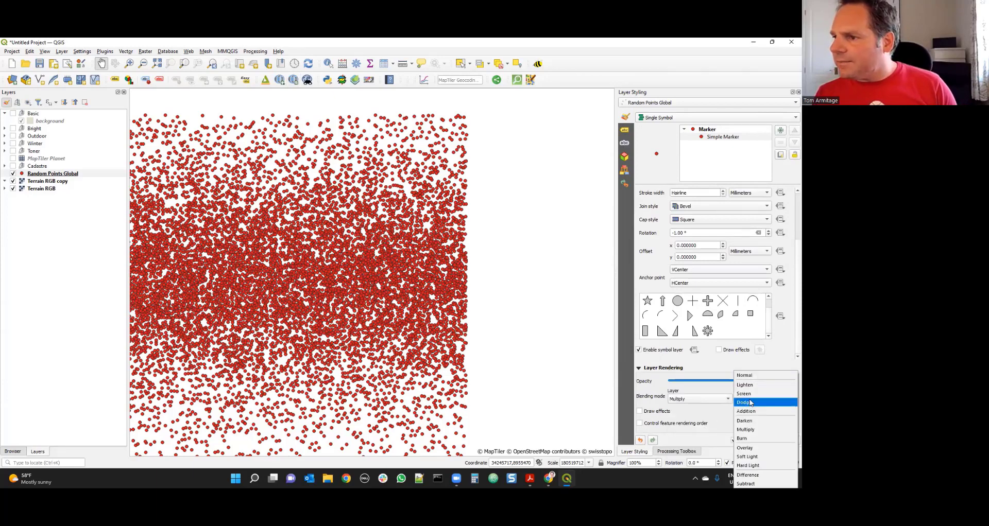
click(747, 430)
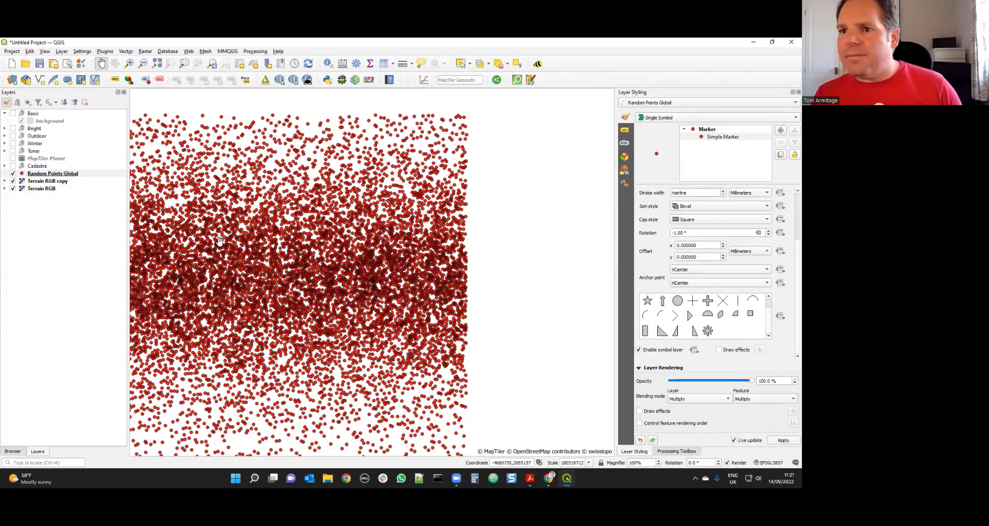
scroll(236, 266, up, 1)
scroll(242, 268, down, 2)
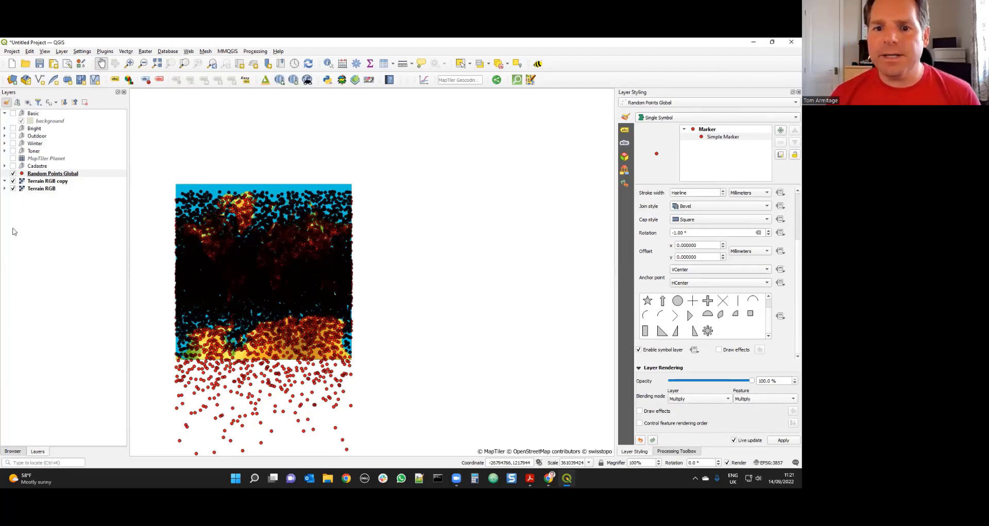
- Try to add the MapTiler Dark Matter basemap to the project, then return to the layer list
click(13, 451)
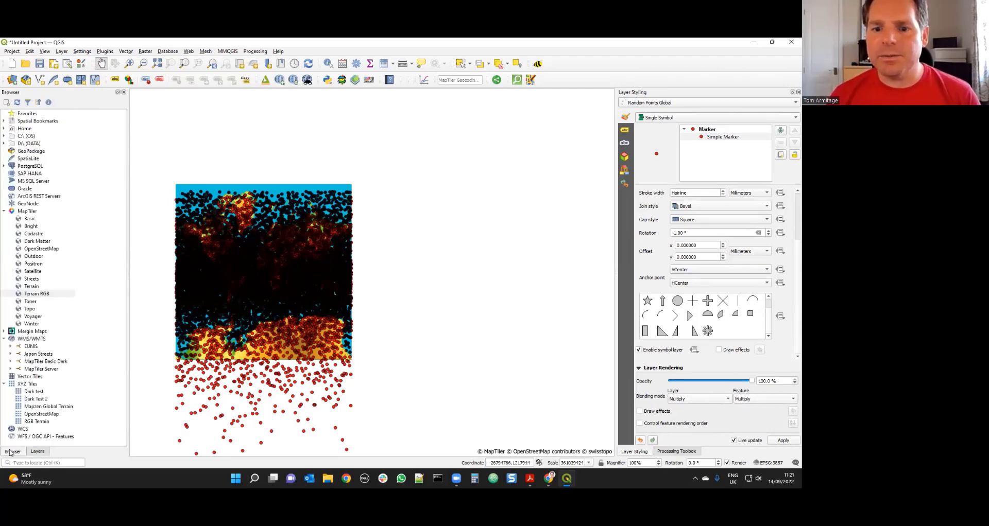
double_click(36, 241)
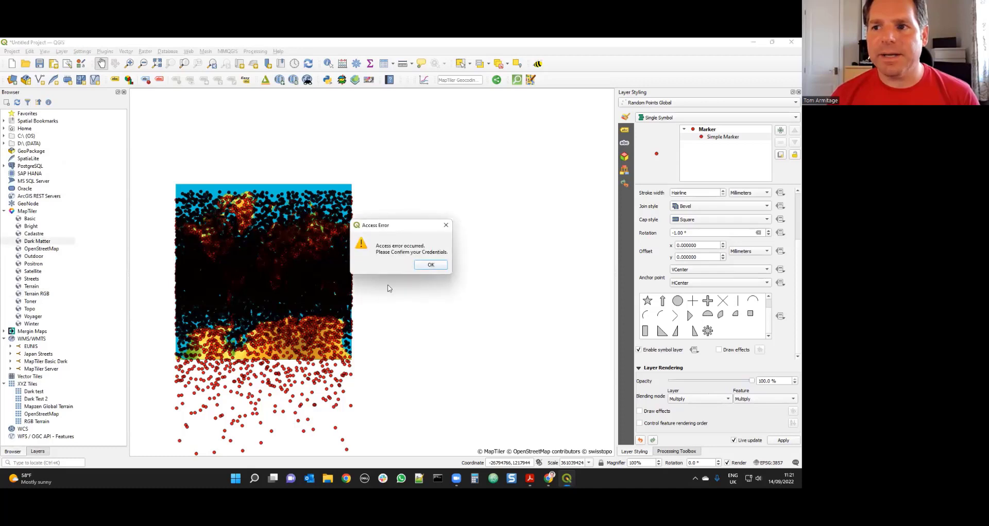
click(430, 265)
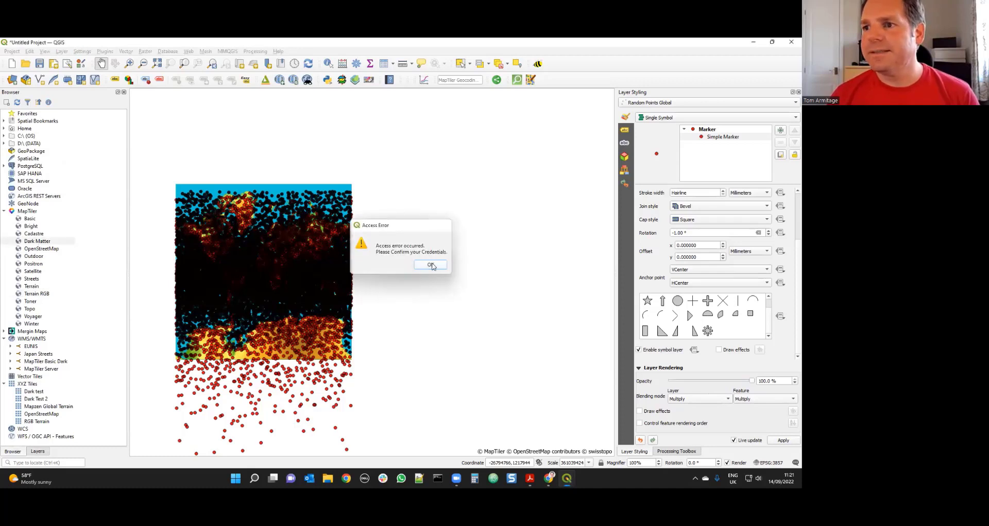
click(414, 297)
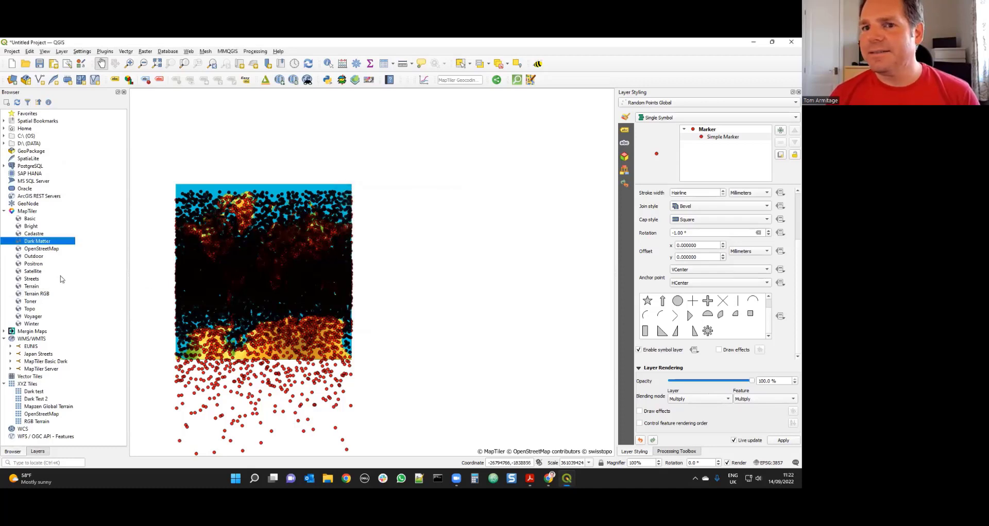
double_click(37, 242)
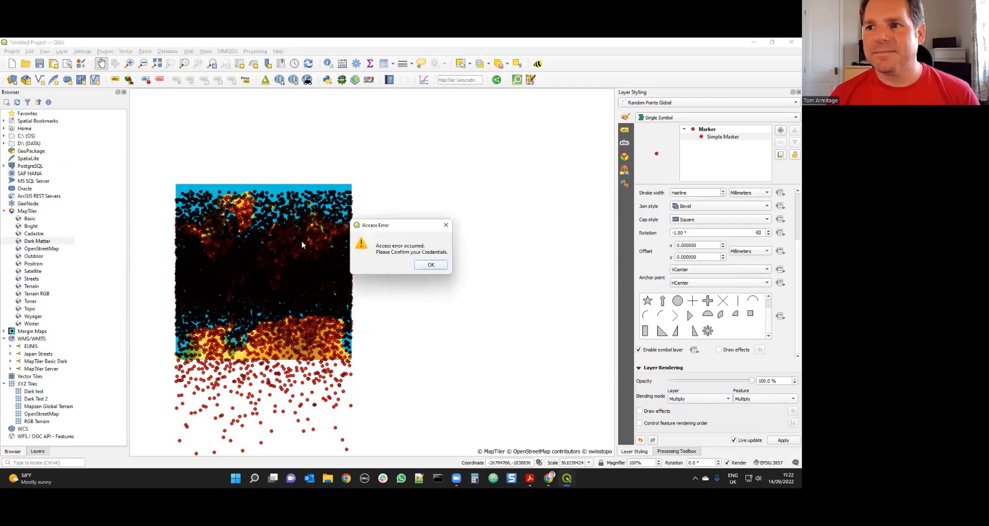
click(434, 264)
click(413, 297)
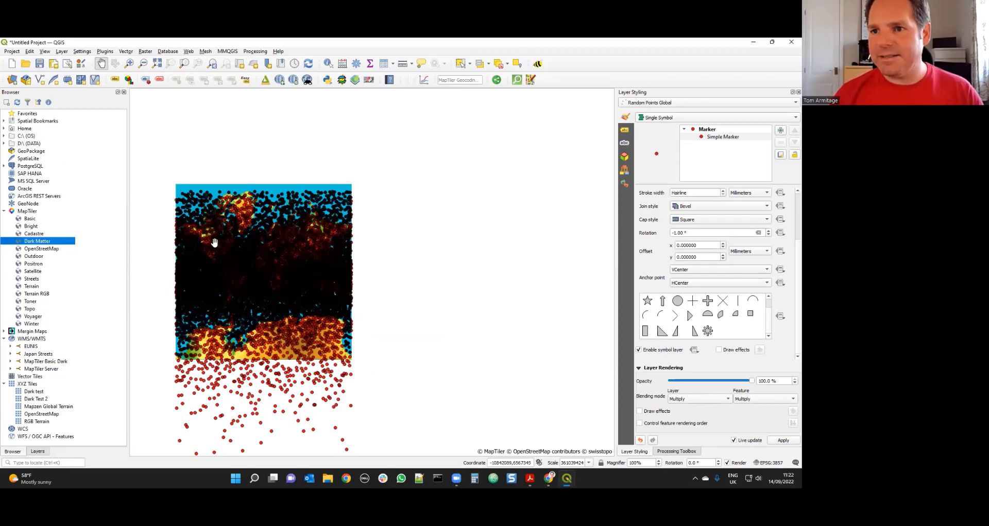
click(37, 452)
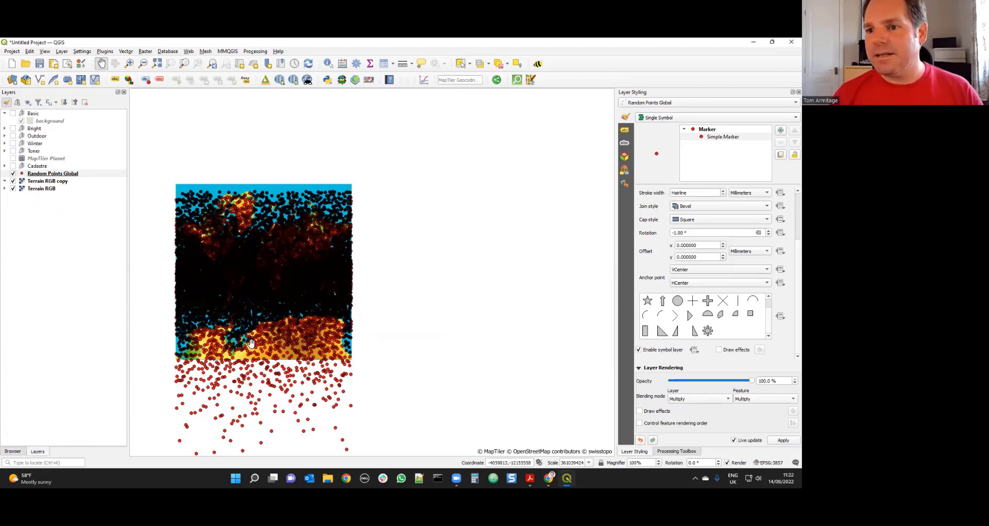
- Set the random point markers' stroke width to 0.4 mm and their stroke style to No Pen
drag(282, 323, 307, 326)
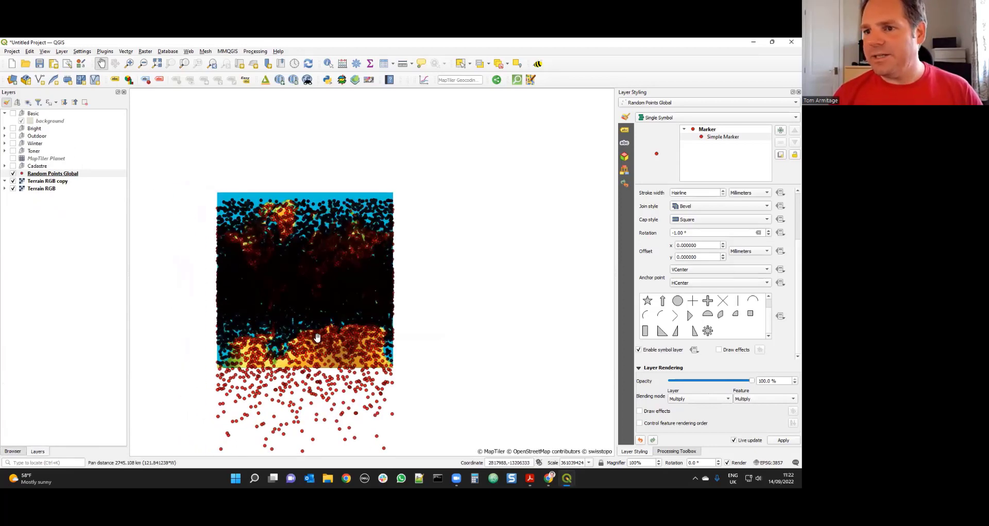
scroll(309, 330, up, 2)
scroll(317, 338, up, 3)
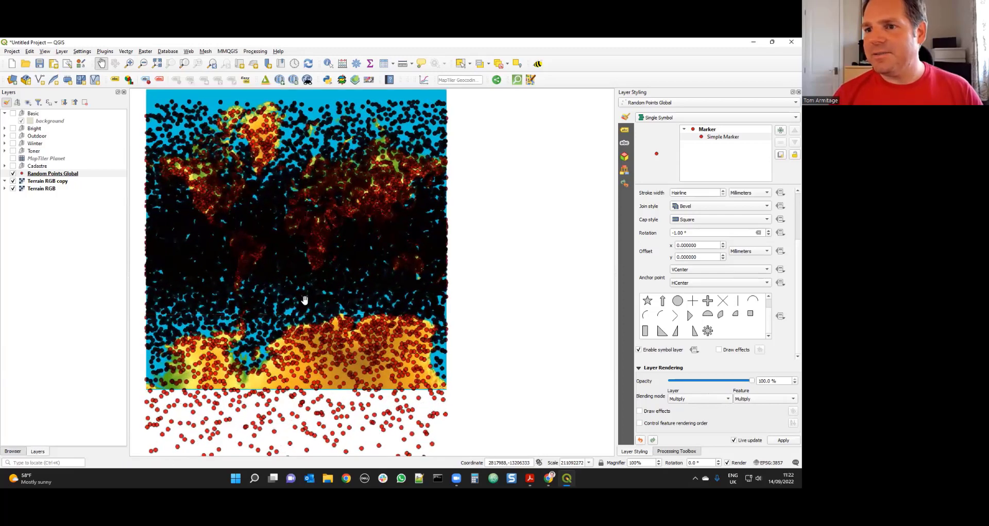
scroll(267, 206, up, 1)
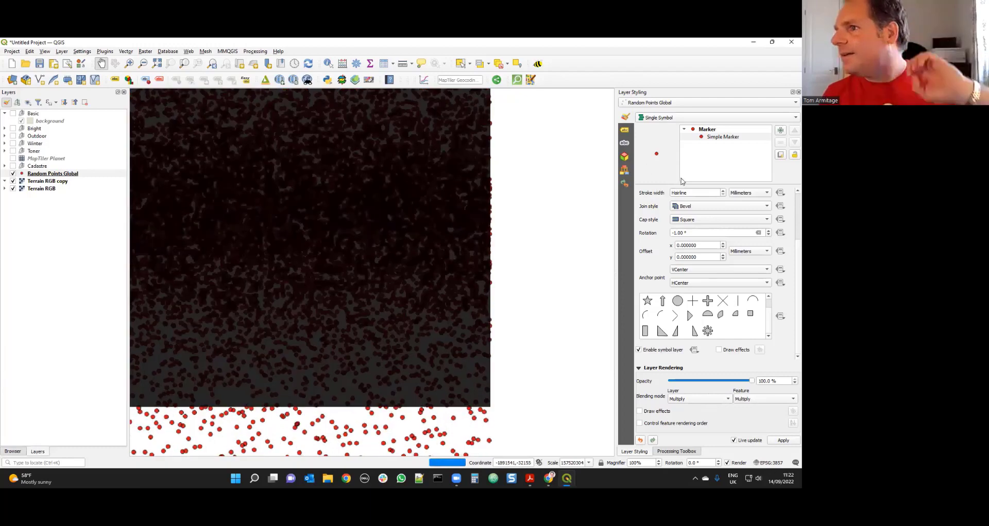
click(722, 195)
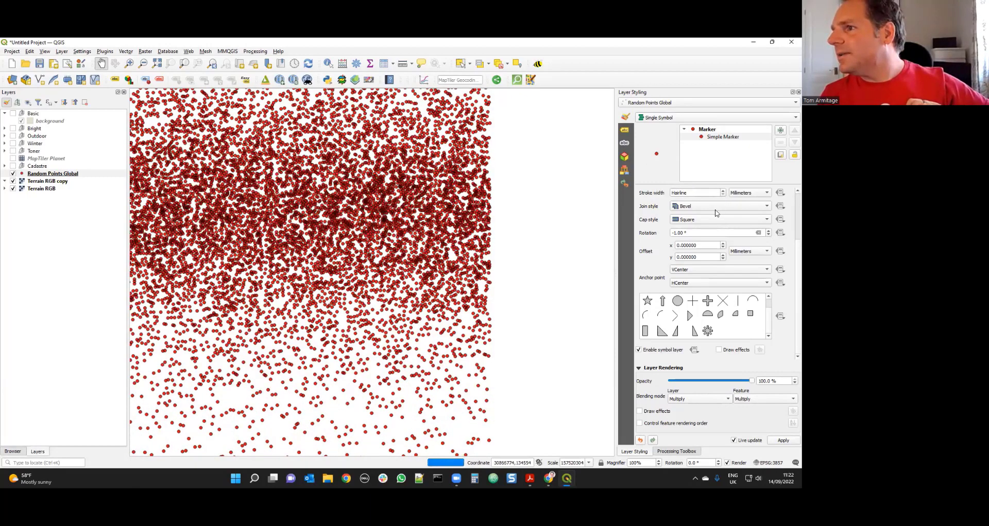
click(722, 191)
click(722, 190)
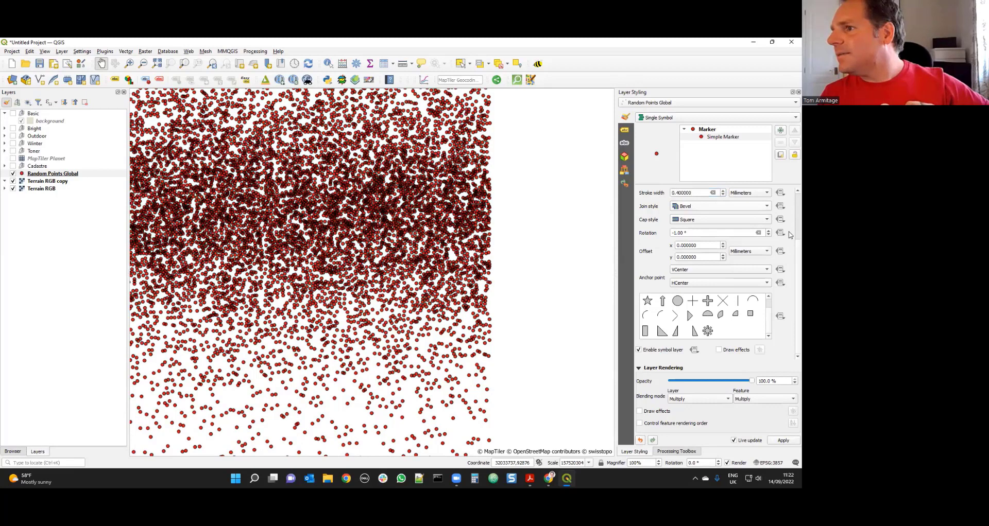
scroll(790, 245, up, 3)
click(720, 248)
click(700, 247)
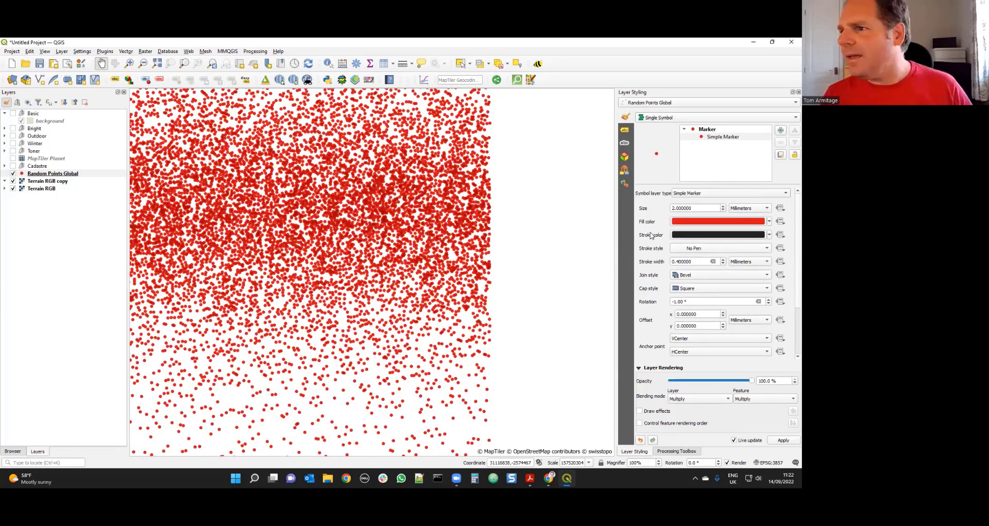
- Set both the layer and feature blending modes of the random points to Screen
click(725, 400)
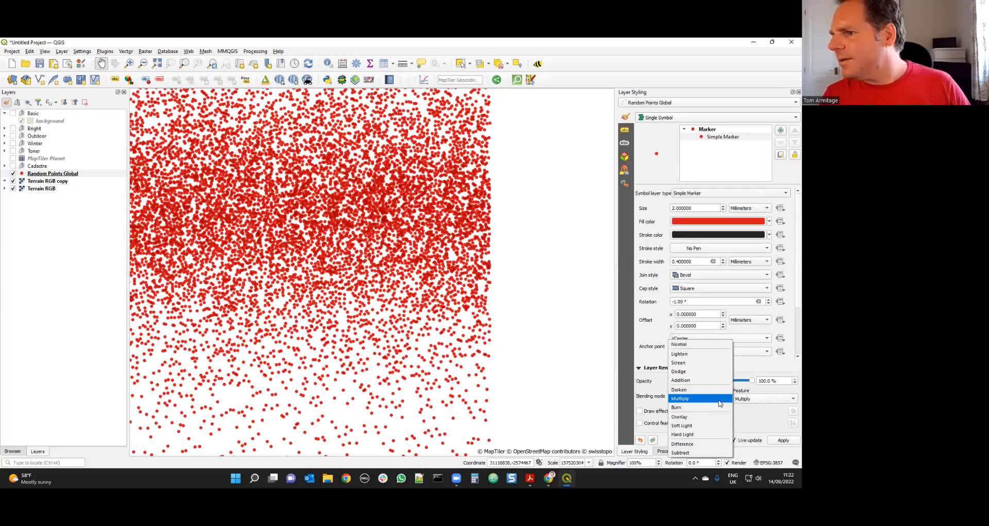
click(713, 364)
click(764, 400)
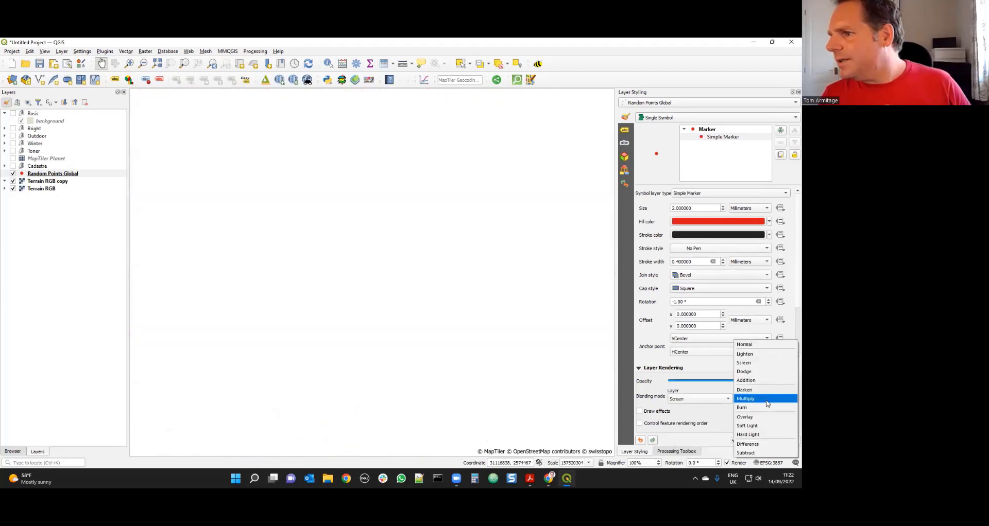
click(761, 363)
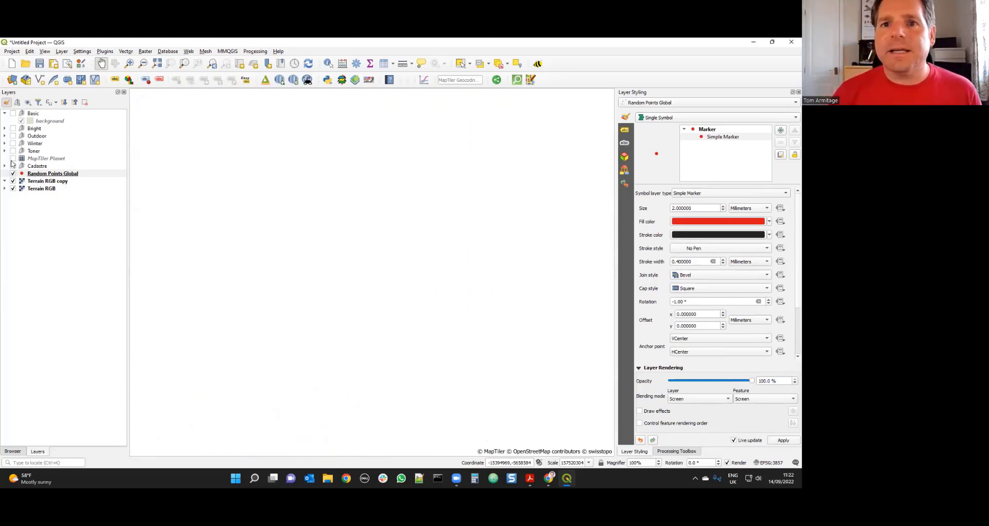
- Search QuickMapServices for "dark" and add the Dark Matter basemap to the project
click(190, 52)
mouse_move(224, 99)
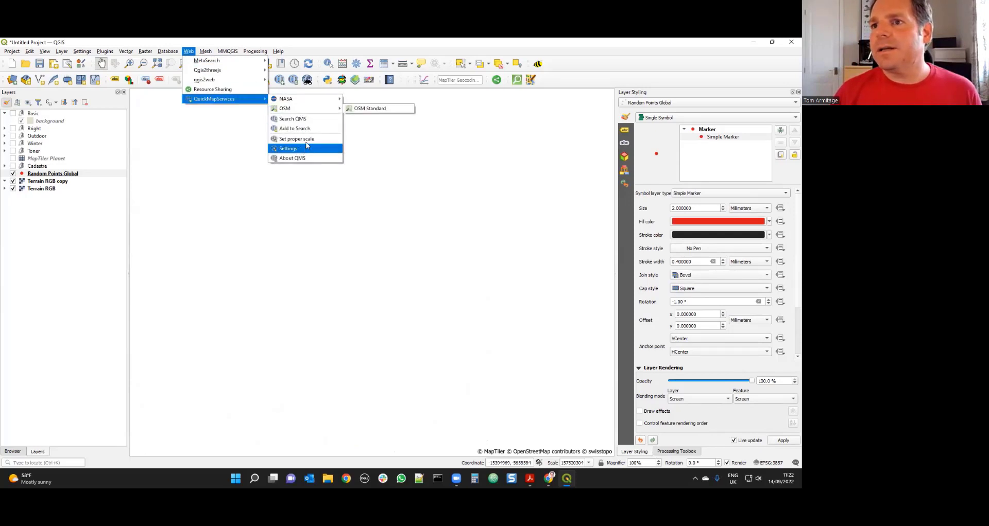
click(308, 119)
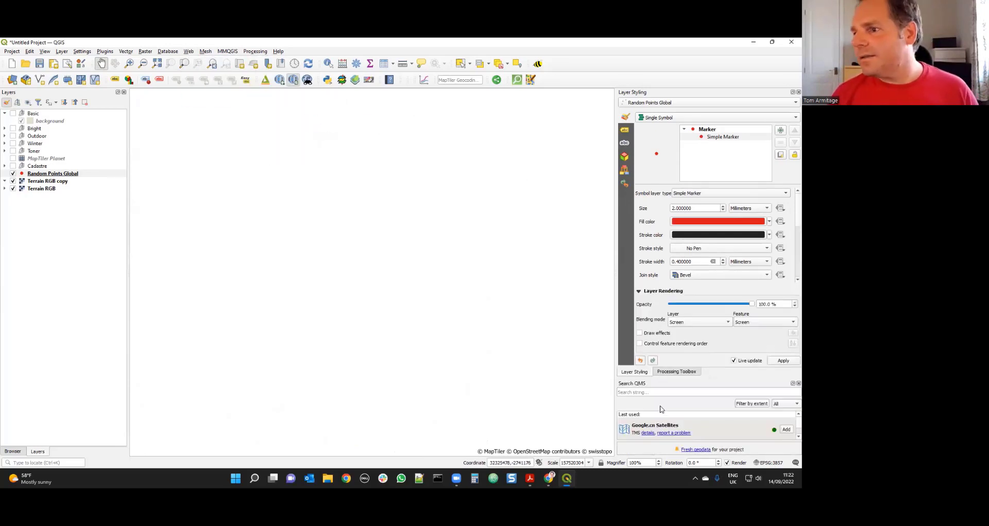
click(646, 393)
text(dark)
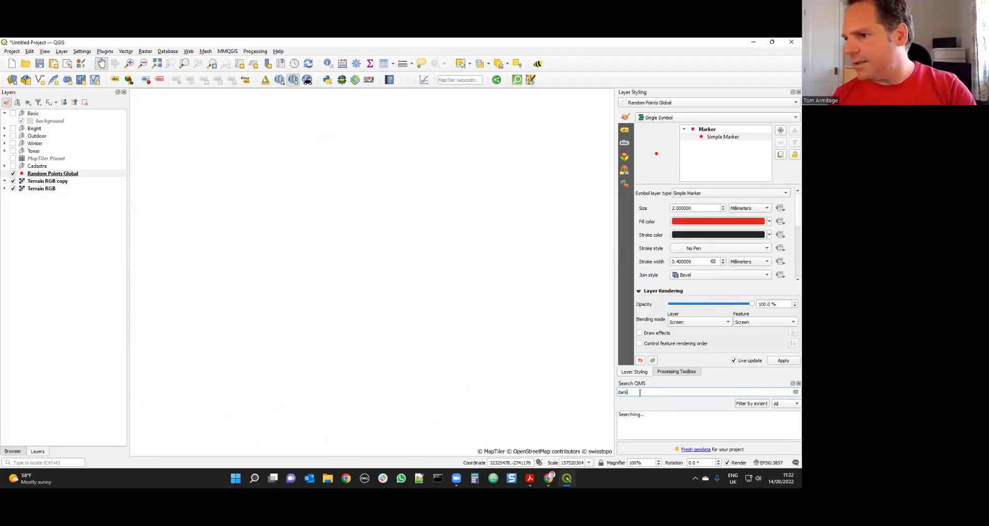
click(650, 424)
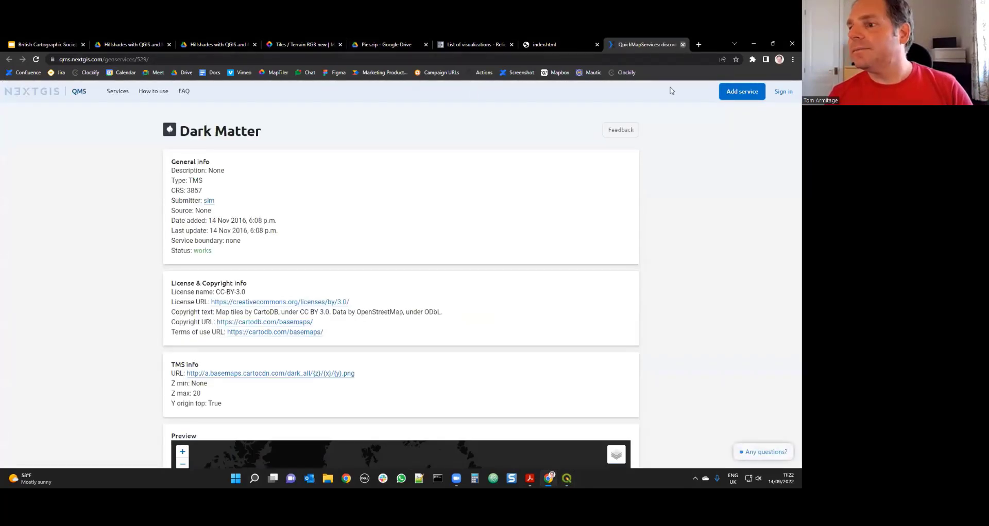
click(682, 45)
click(567, 479)
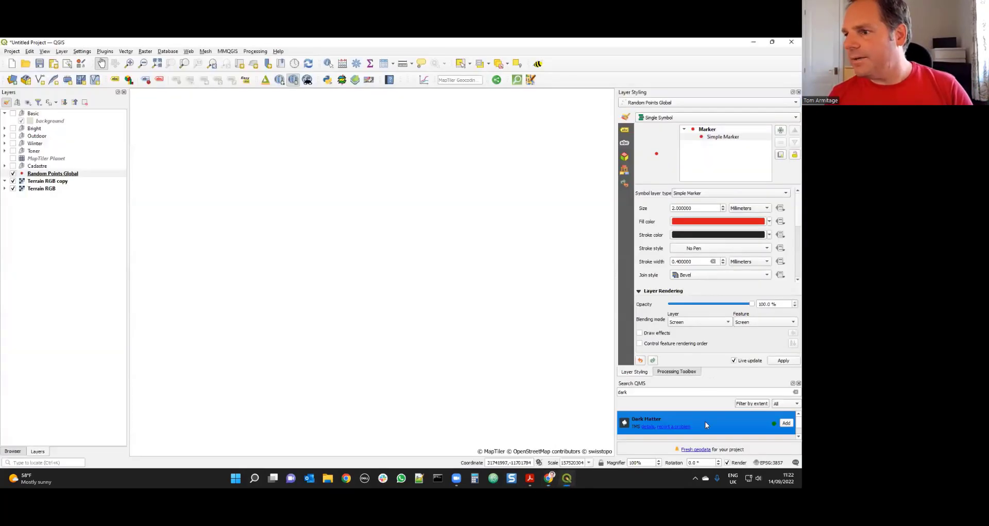
click(790, 423)
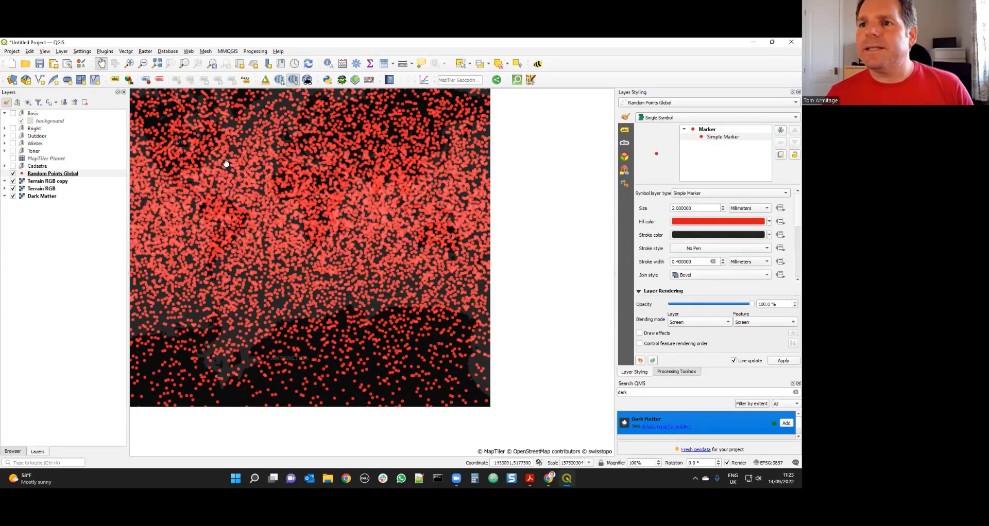
- Reduce the random point markers' size to 1.2 mm and check them against the dark basemap
drag(249, 210, 250, 242)
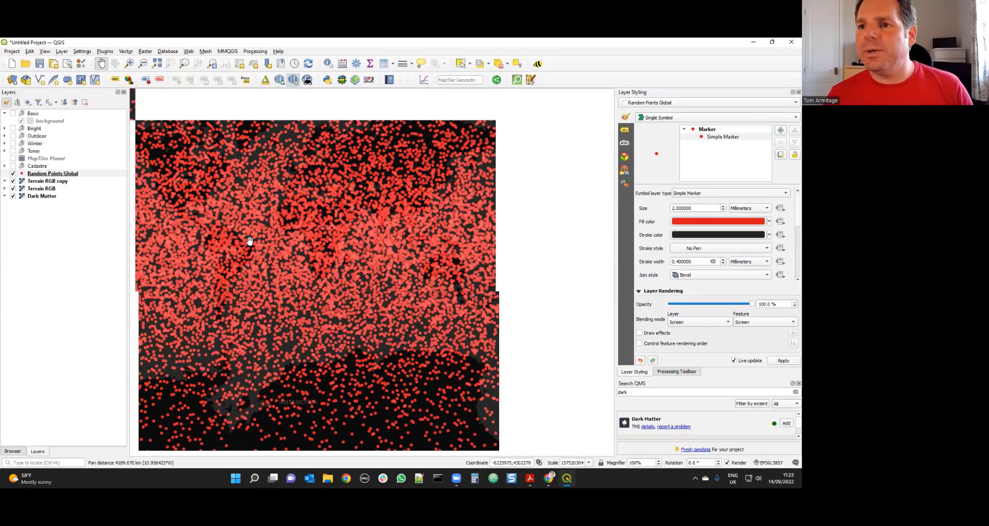
scroll(315, 214, up, 1)
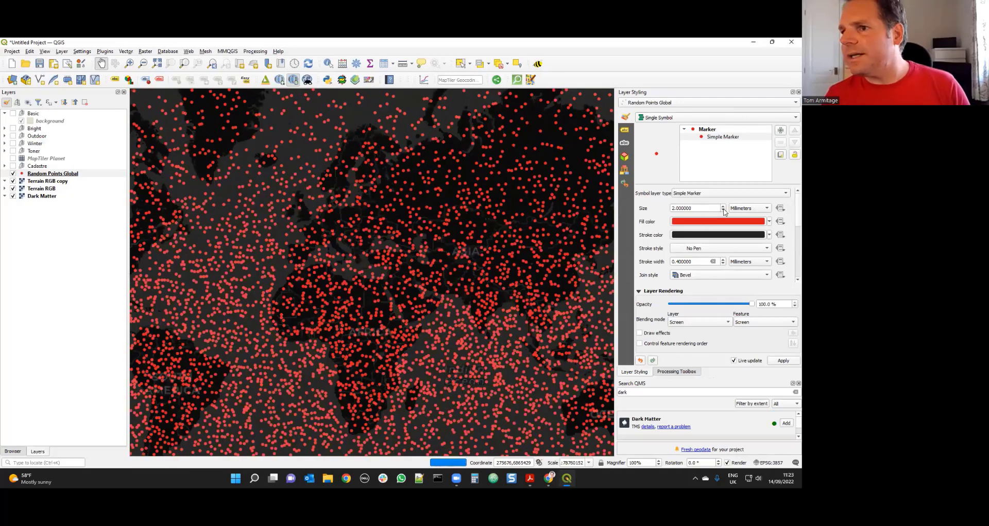
triple_click(723, 210)
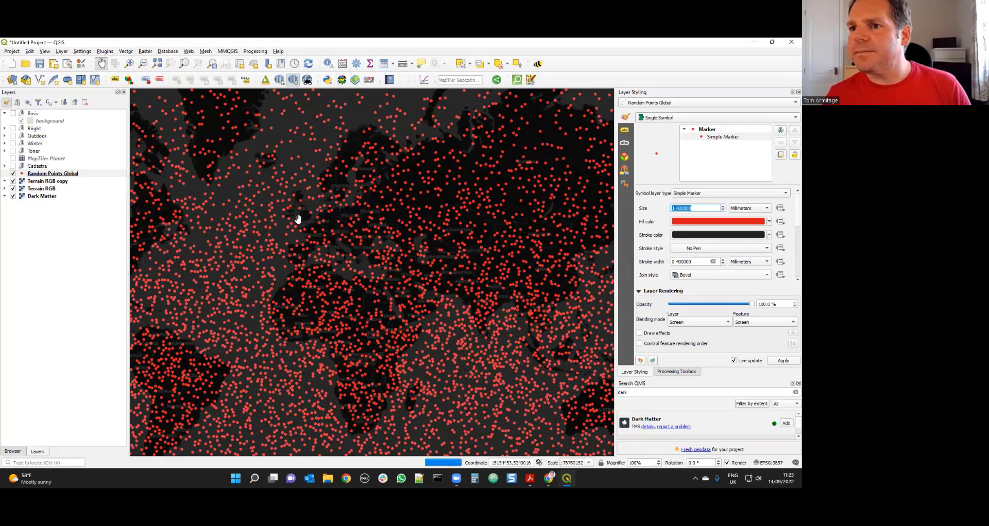
key(Down)
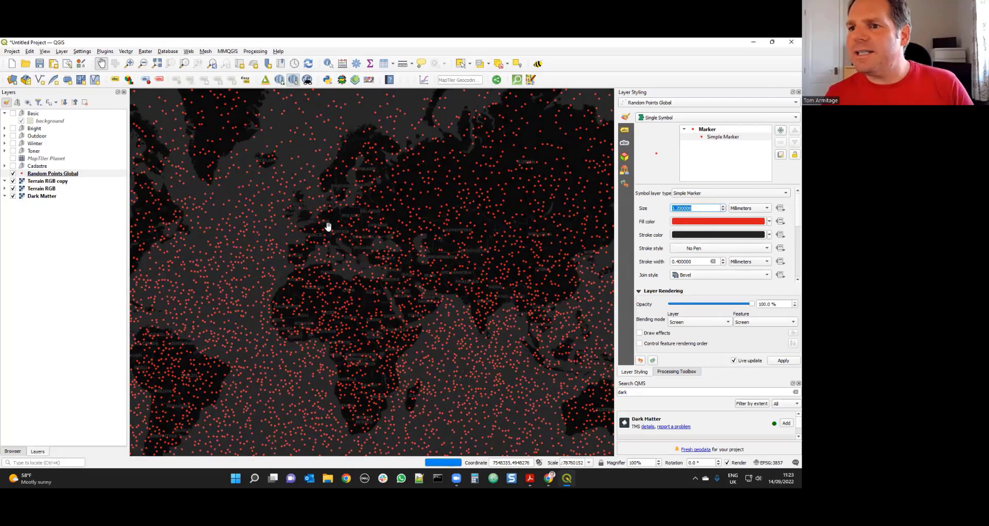
scroll(314, 228, down, 1)
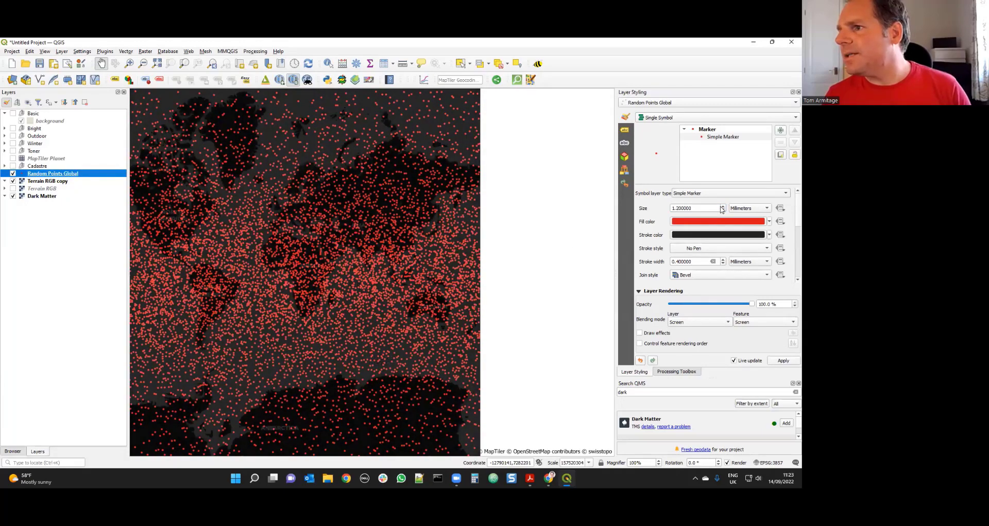
- Hide both Terrain RGB layers and set the random point markers' size to 2.4 mm
scroll(721, 208, up, 5)
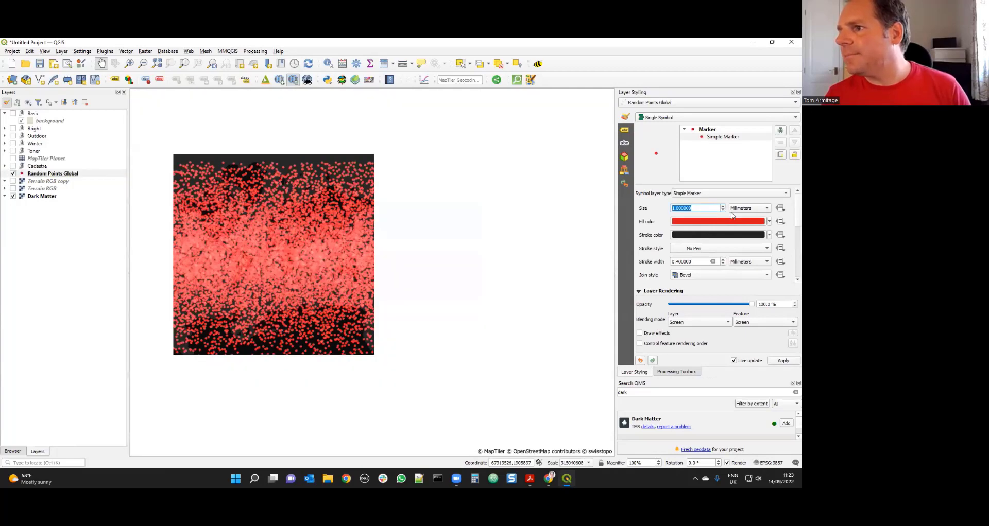
scroll(724, 208, up, 1)
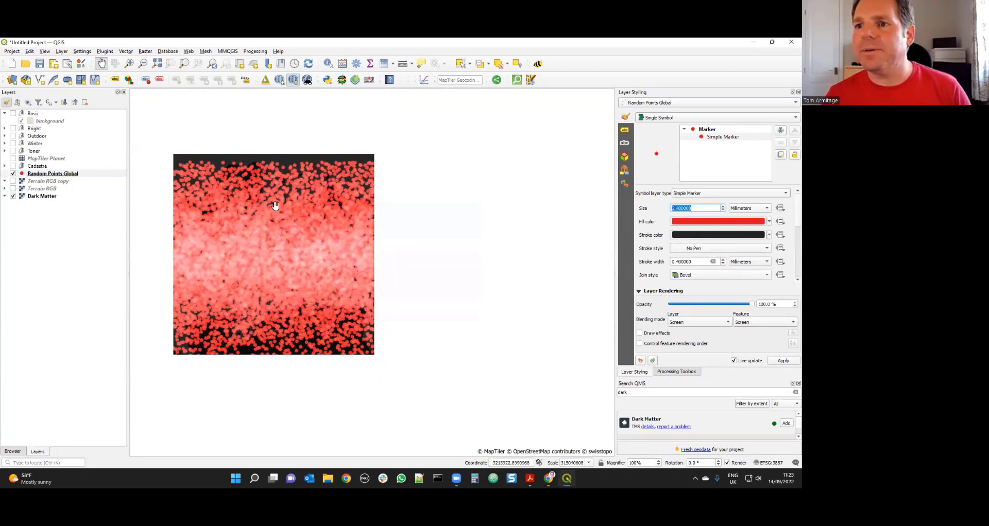
scroll(287, 212, up, 1)
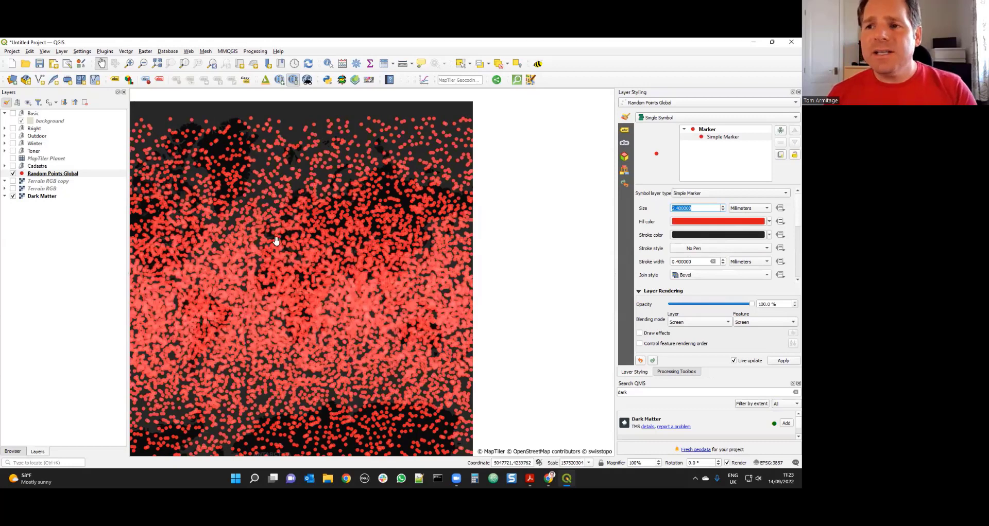
scroll(276, 240, up, 1)
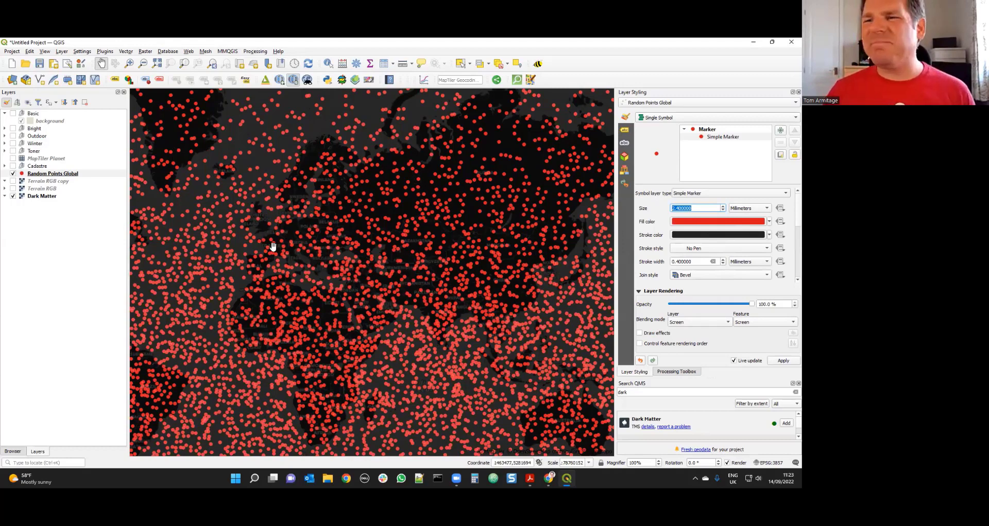
drag(284, 308, 313, 284)
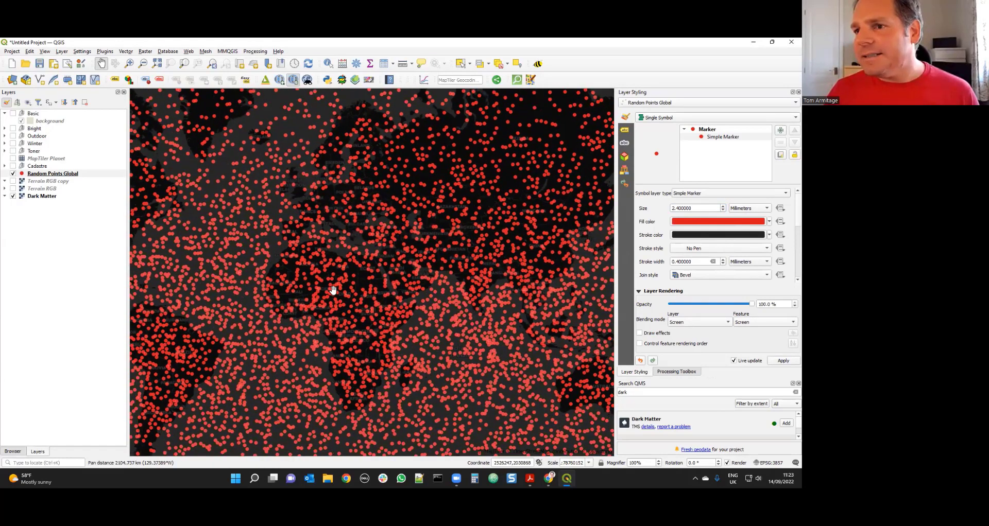
- Enable draw effects on the random points layer and add an outer glow in the recent red #d7191c
scroll(335, 288, down, 1)
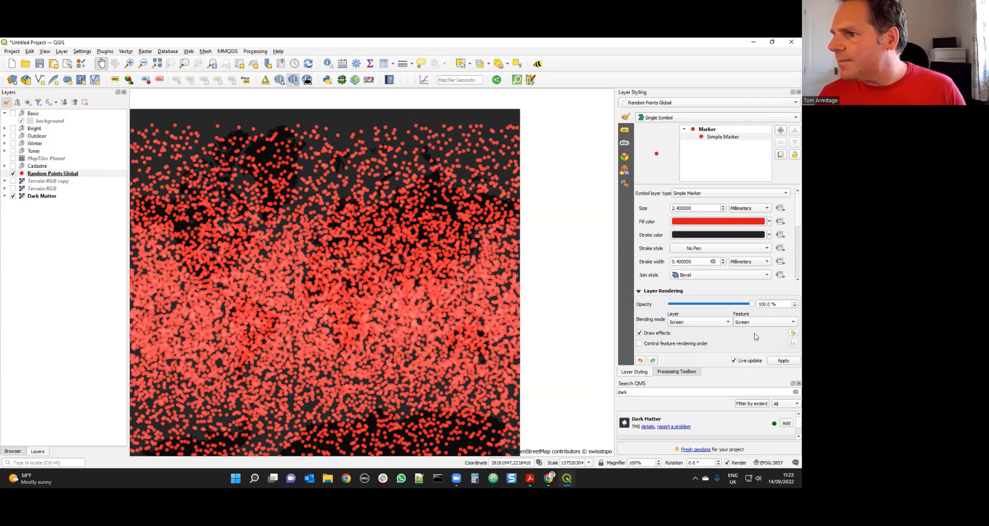
click(792, 334)
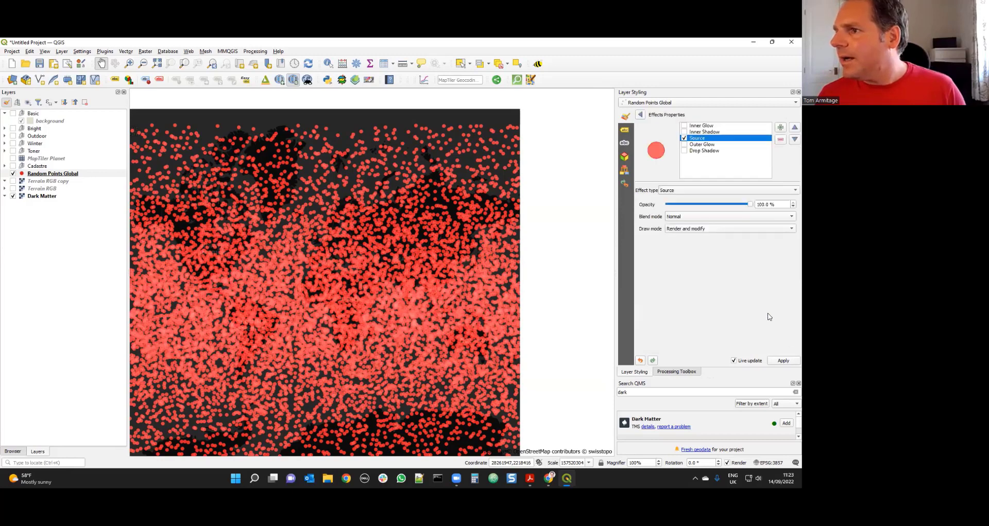
click(685, 145)
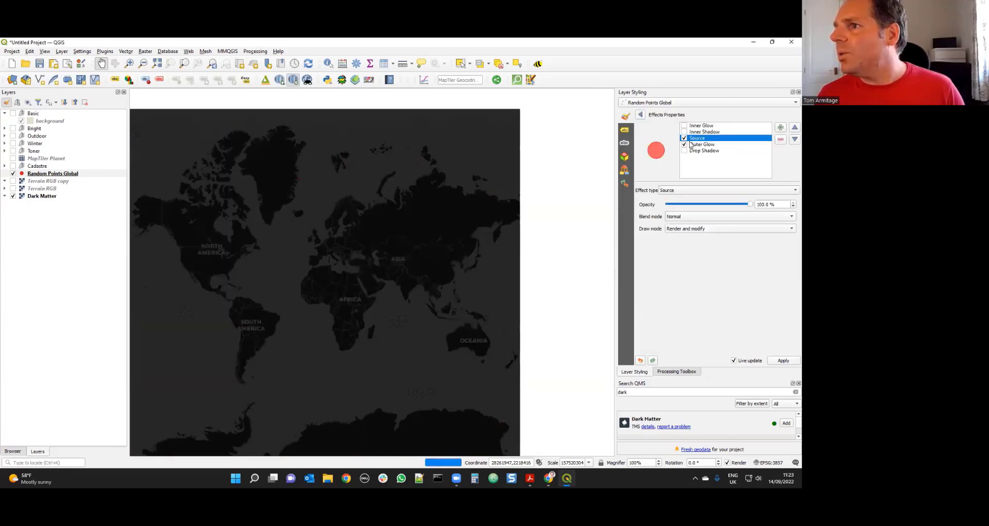
click(701, 145)
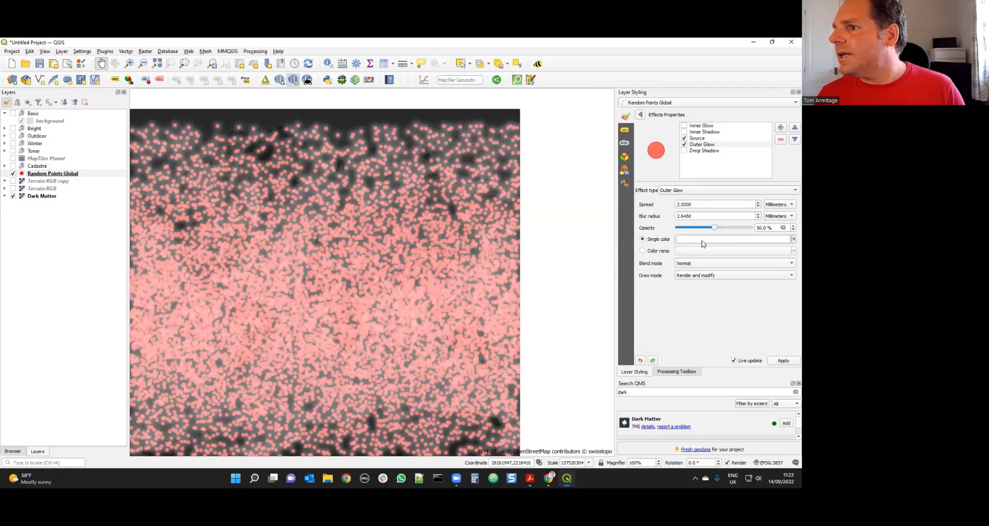
click(755, 241)
click(649, 155)
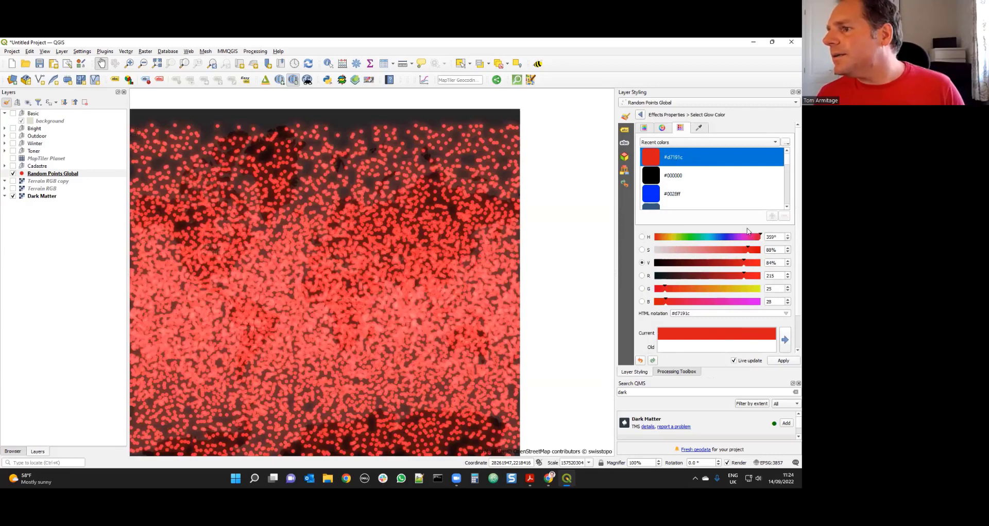
click(639, 115)
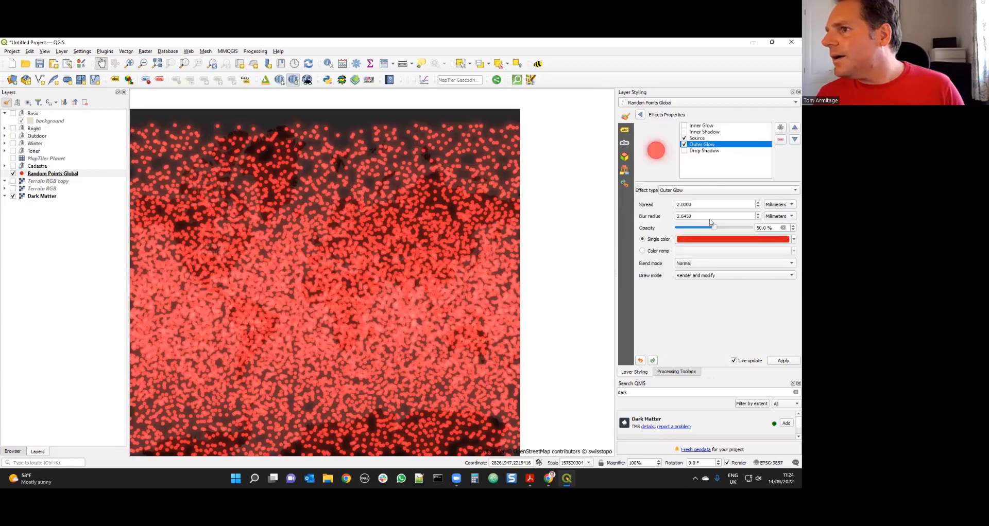
- Set the outer glow's spread to 5 mm and its blur radius to 4 mm, and inspect the glowing points
double_click(685, 205)
text(5)
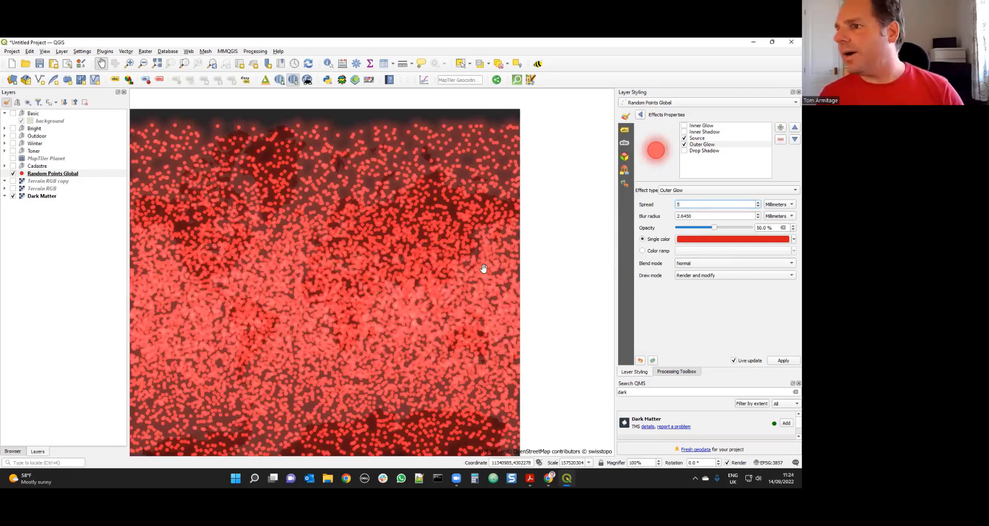
double_click(694, 217)
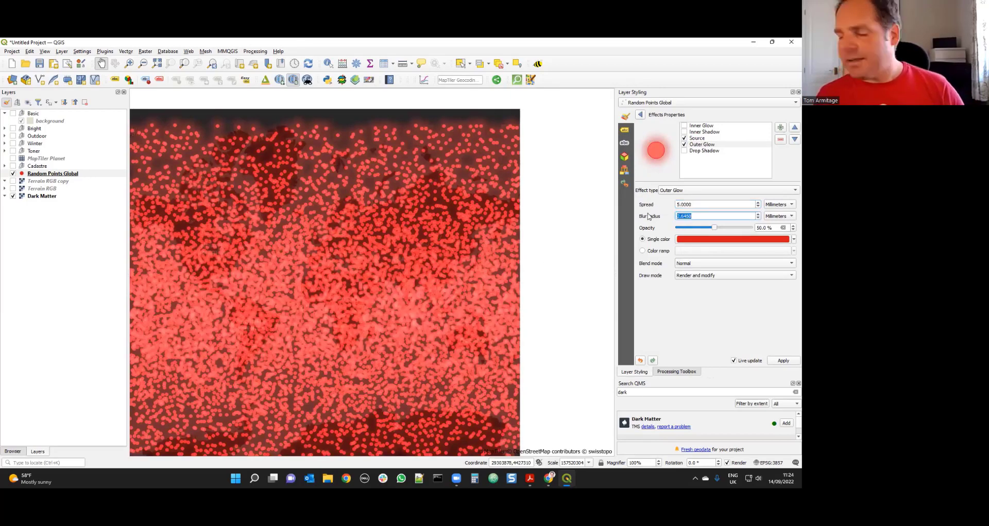
text(4)
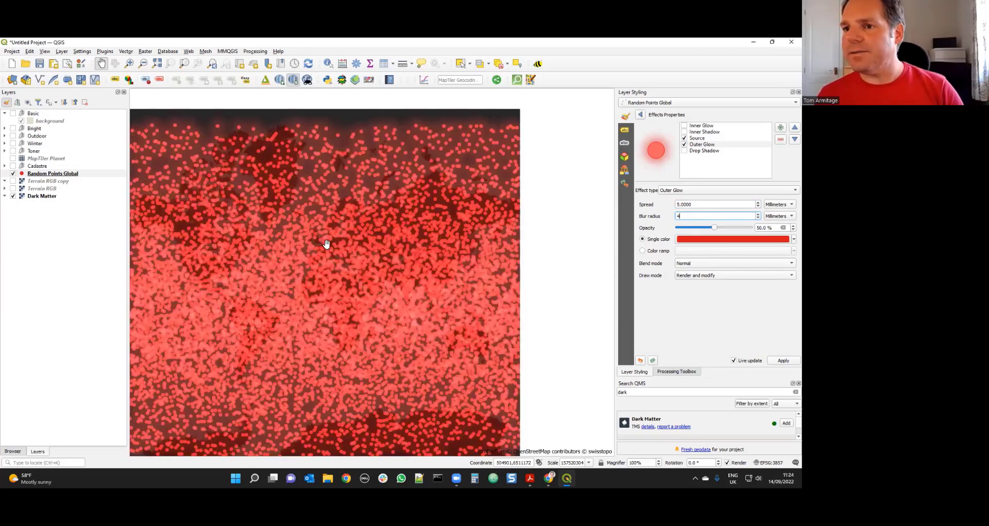
scroll(323, 253, up, 1)
scroll(341, 262, up, 1)
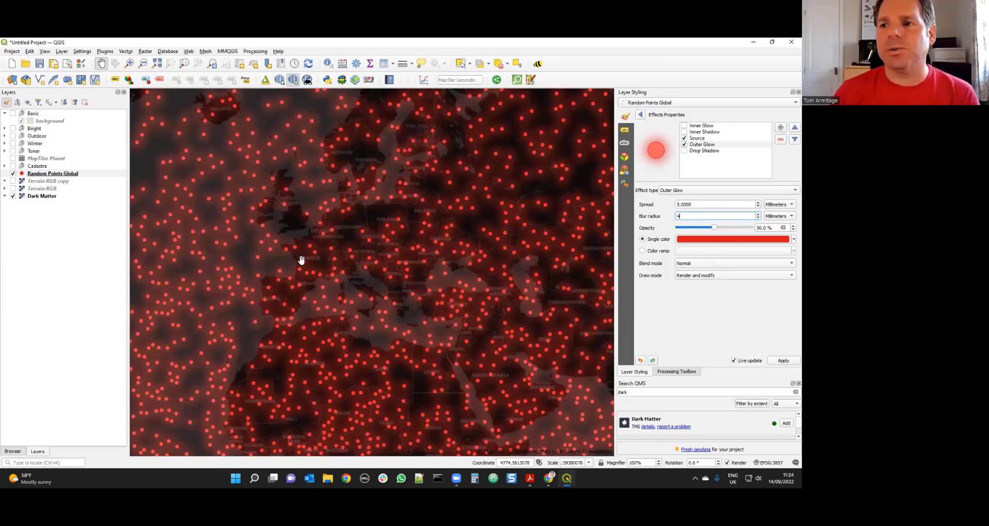
scroll(304, 256, down, 1)
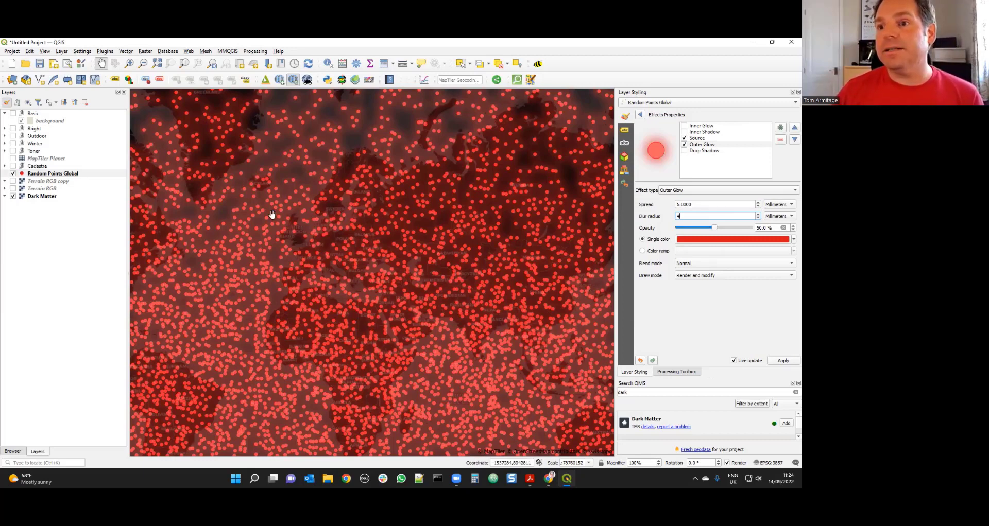
right_click(71, 174)
click(96, 297)
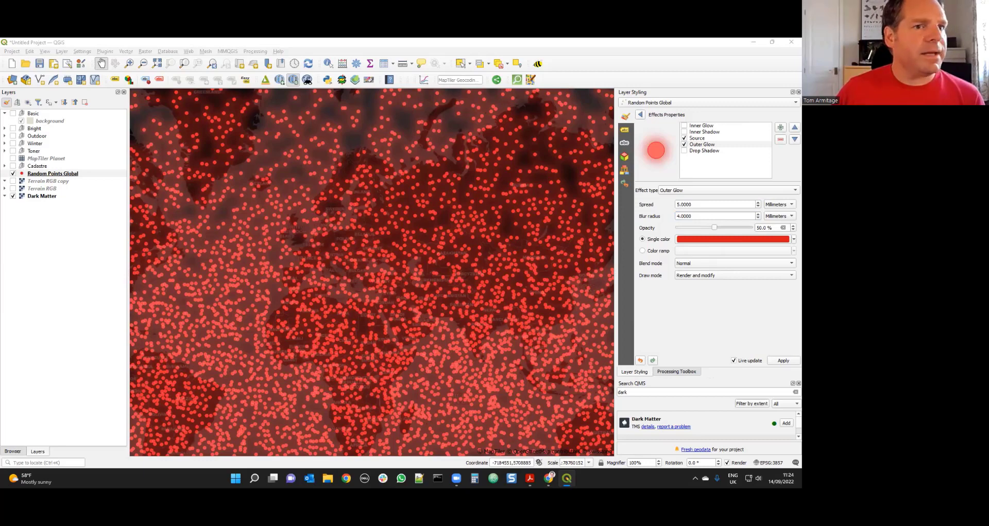
click(69, 175)
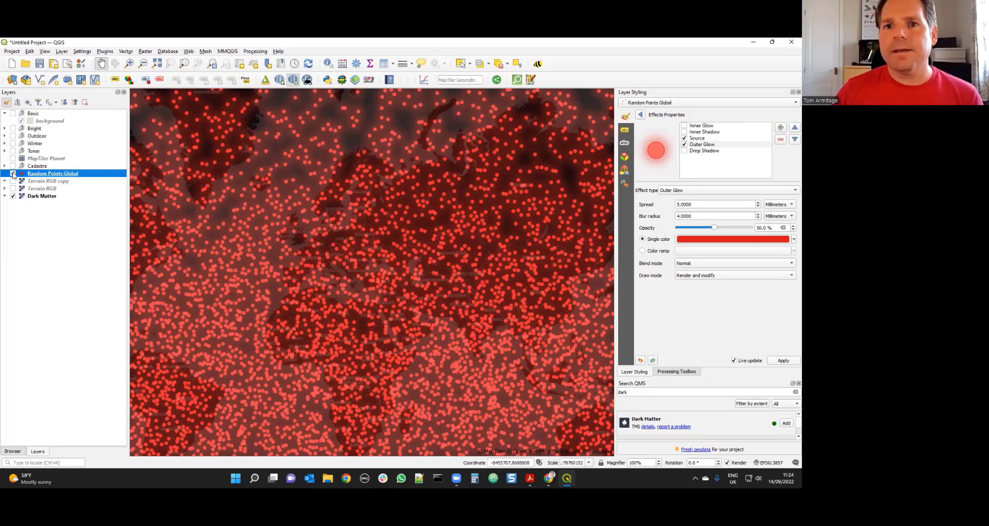
- Launch the Qgis2threejs Exporter, include the Flat Plane and Random Points Global in the 3D scene, and view it from a lower angle
click(188, 52)
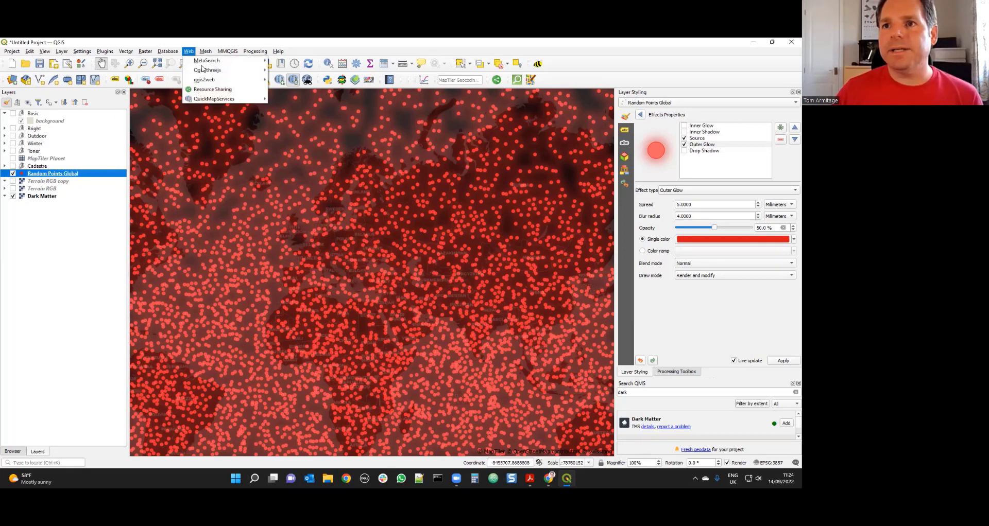
mouse_move(224, 85)
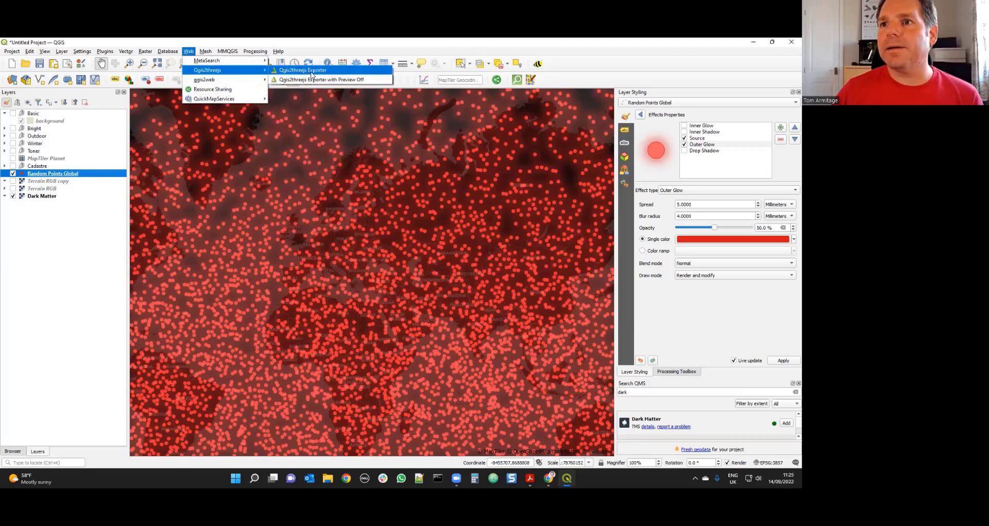
click(313, 72)
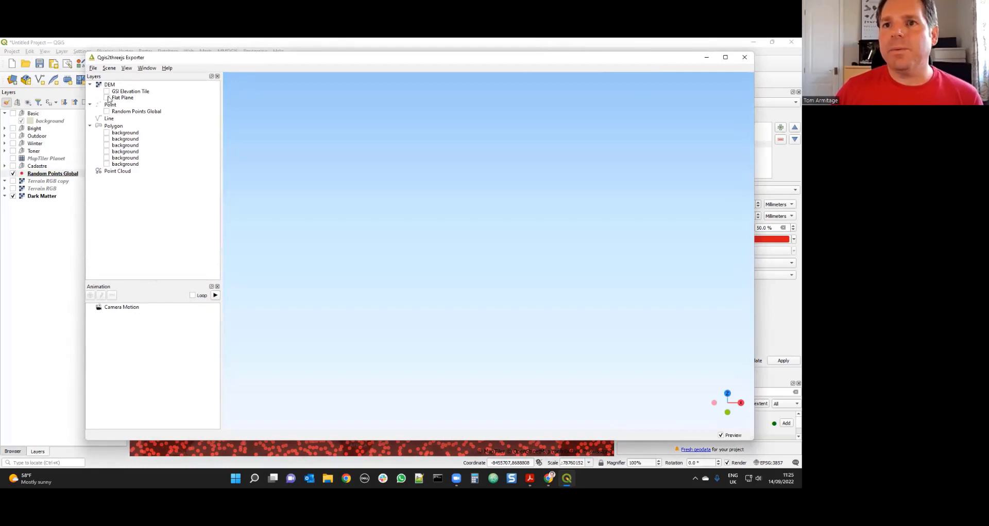
click(107, 98)
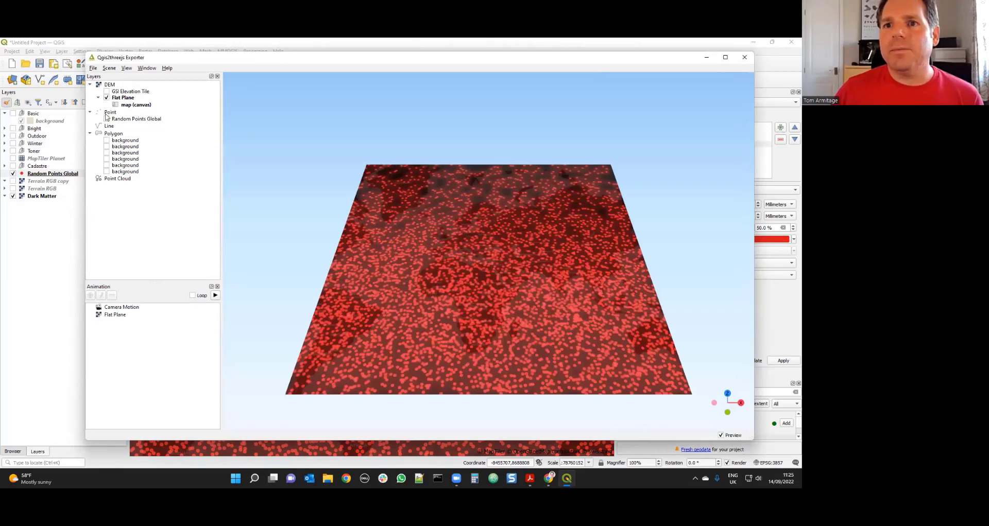
click(107, 119)
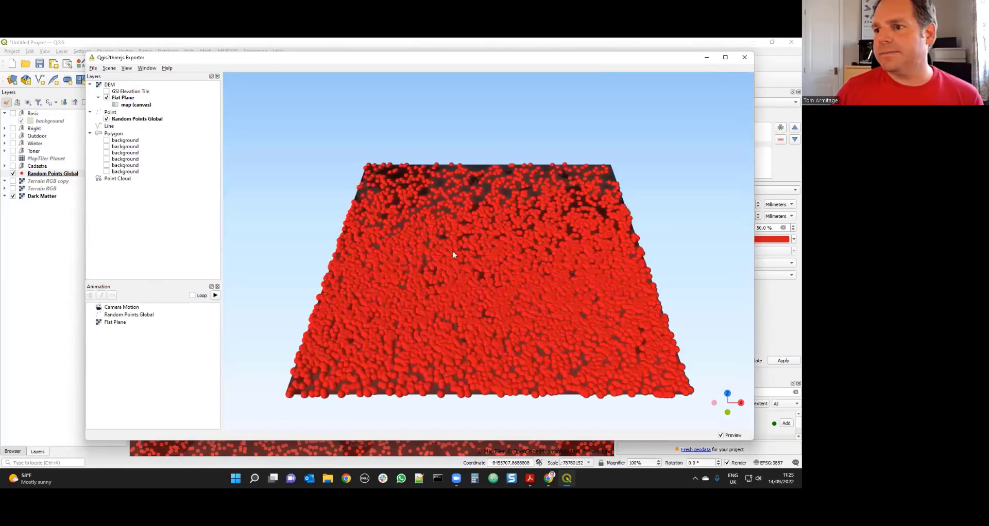
drag(467, 275, 479, 247)
right_click(130, 119)
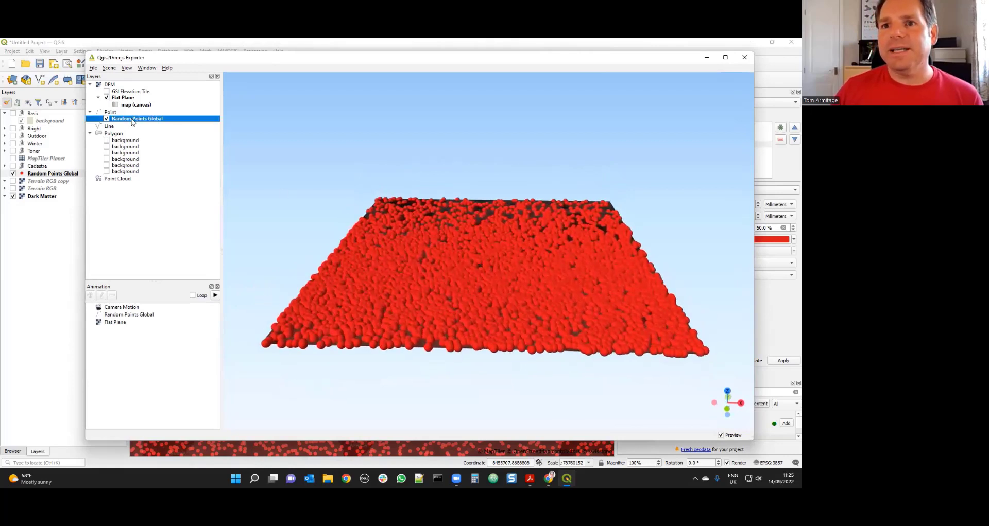
- Change the 3D shape type of Random Points Global to Cylinder in its layer properties
click(154, 134)
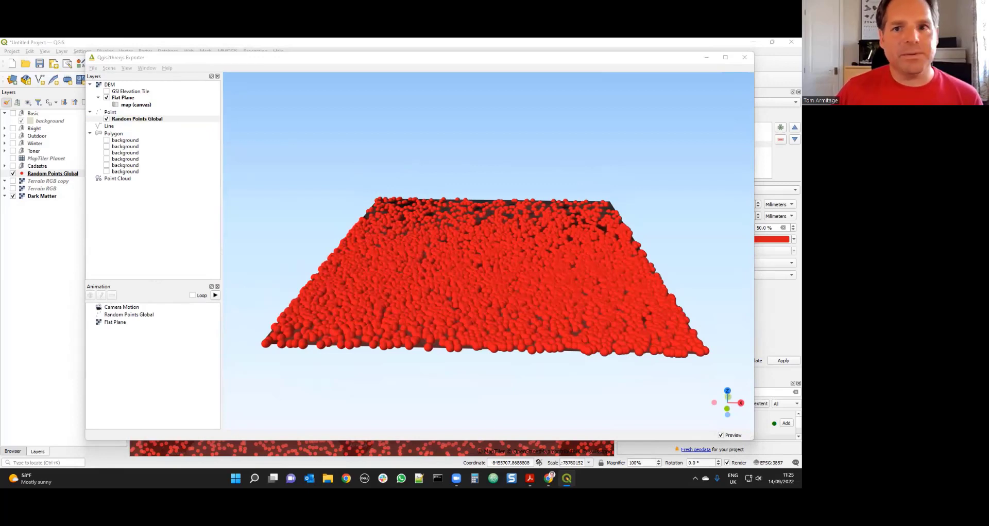
click(186, 129)
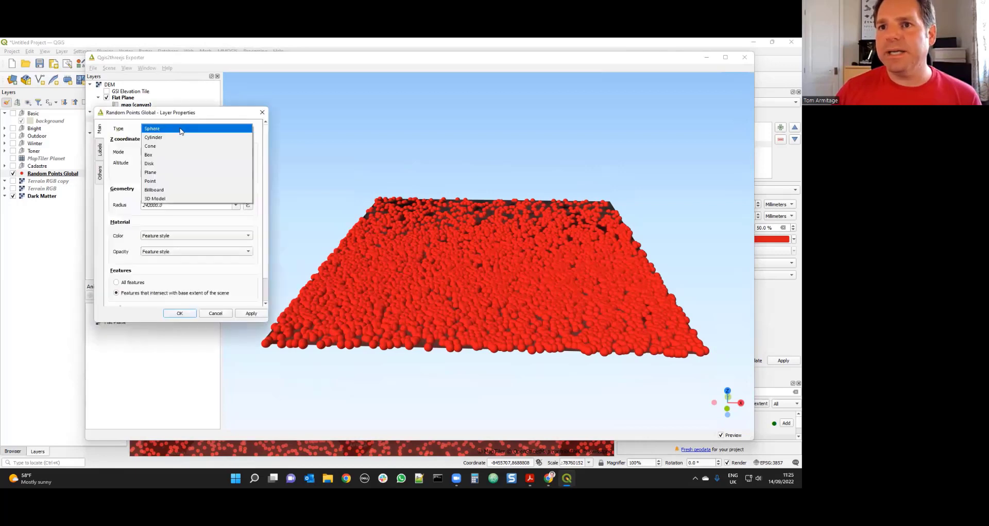
click(181, 137)
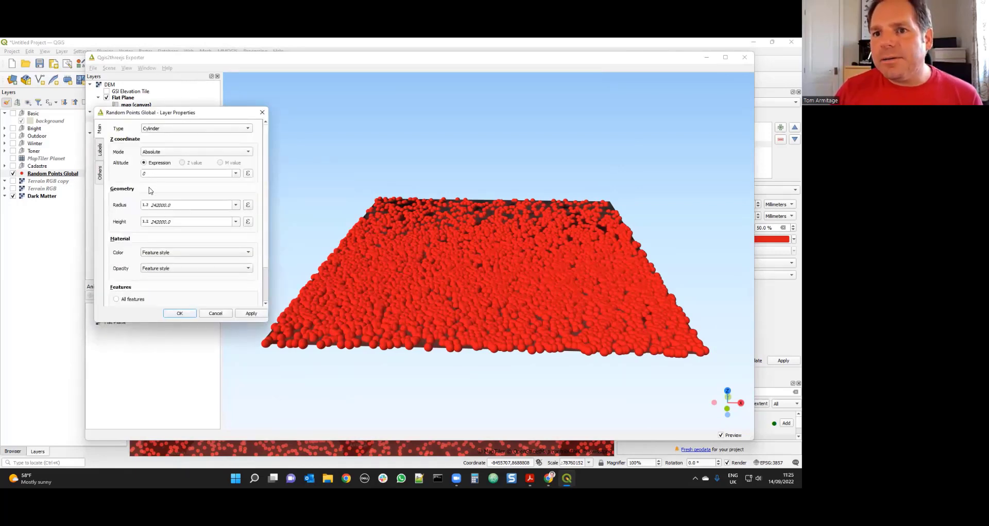
- Build the cylinder height expression "type" * 100, loading 10 sample values of the type field, and apply it
click(248, 222)
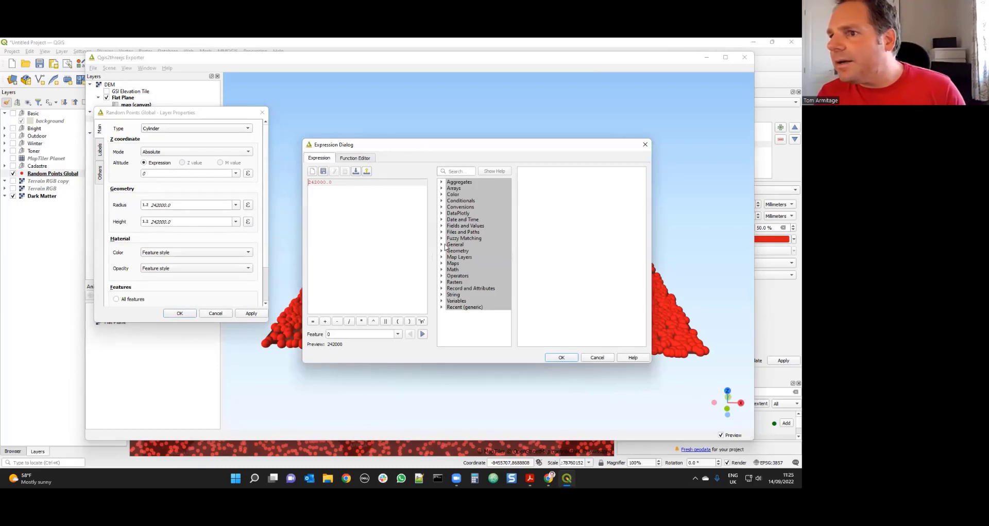
click(444, 227)
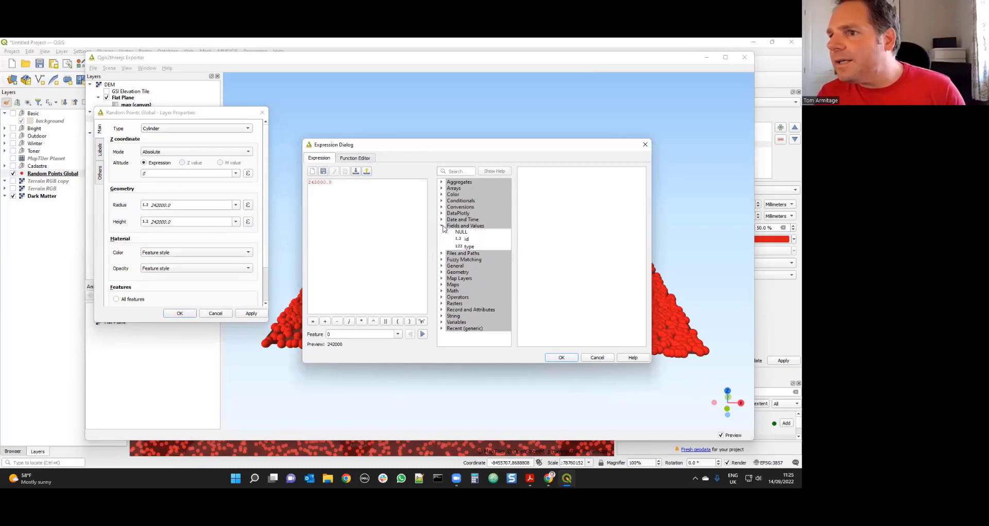
click(468, 248)
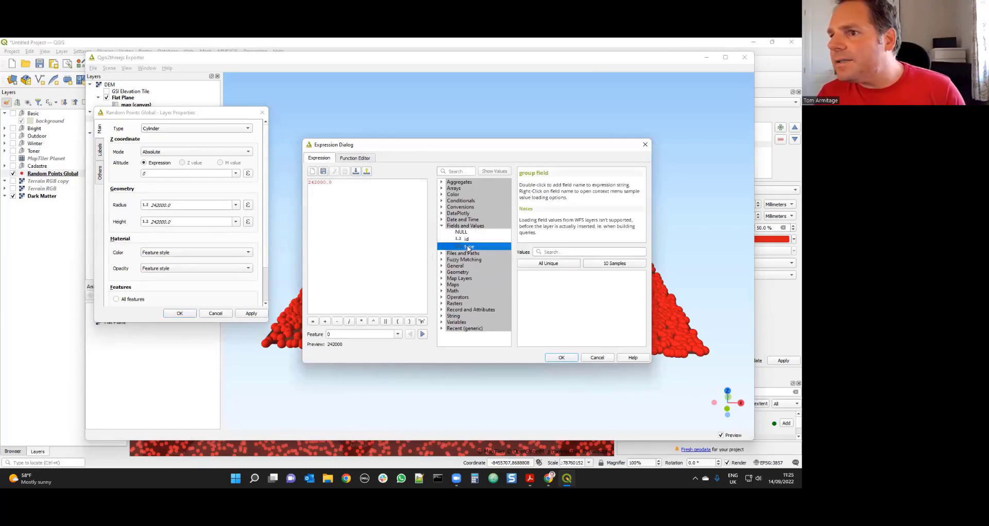
click(610, 265)
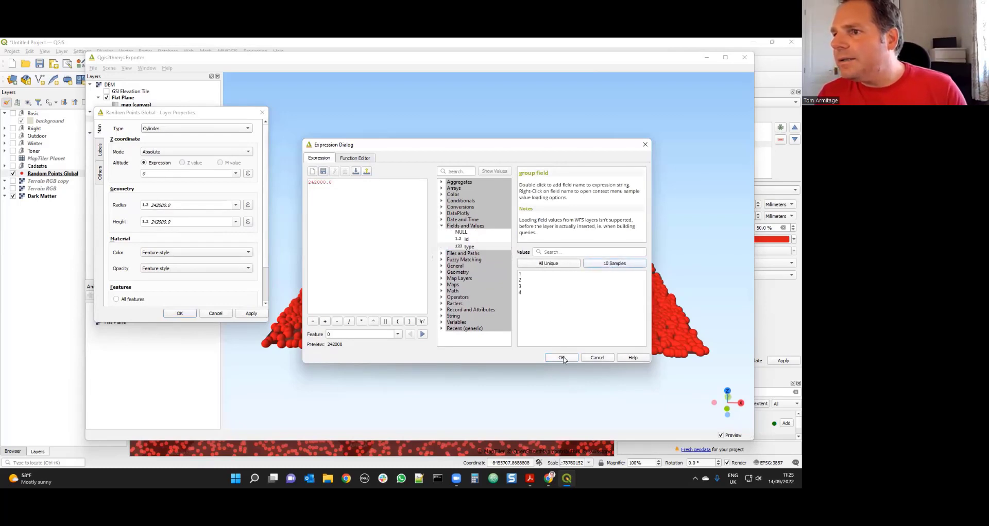
click(472, 250)
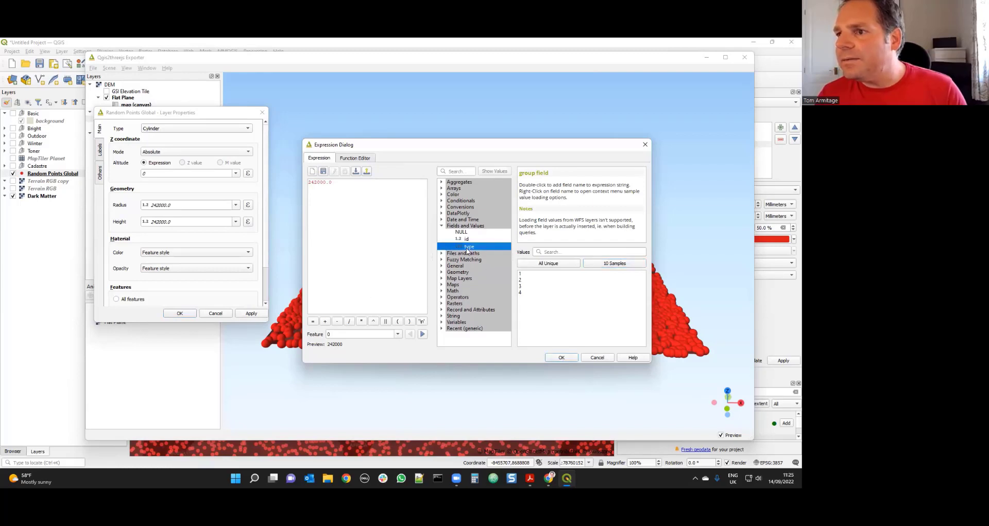
double_click(472, 249)
drag(392, 186, 332, 181)
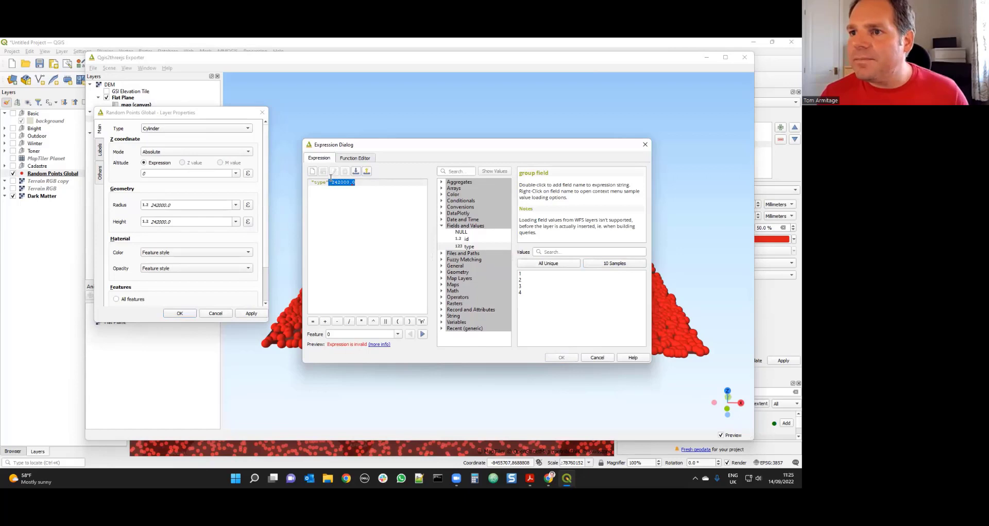
key(BackSpace)
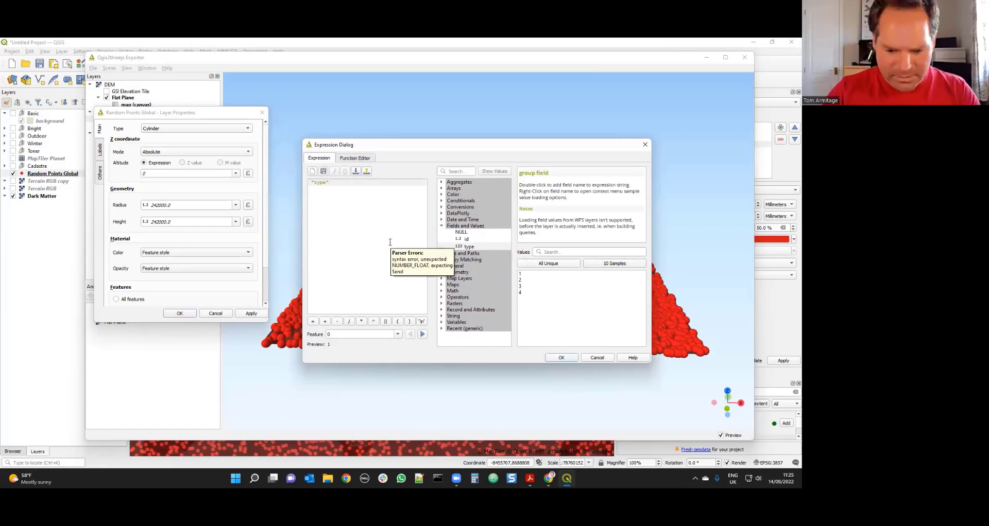
click(361, 322)
text(100)
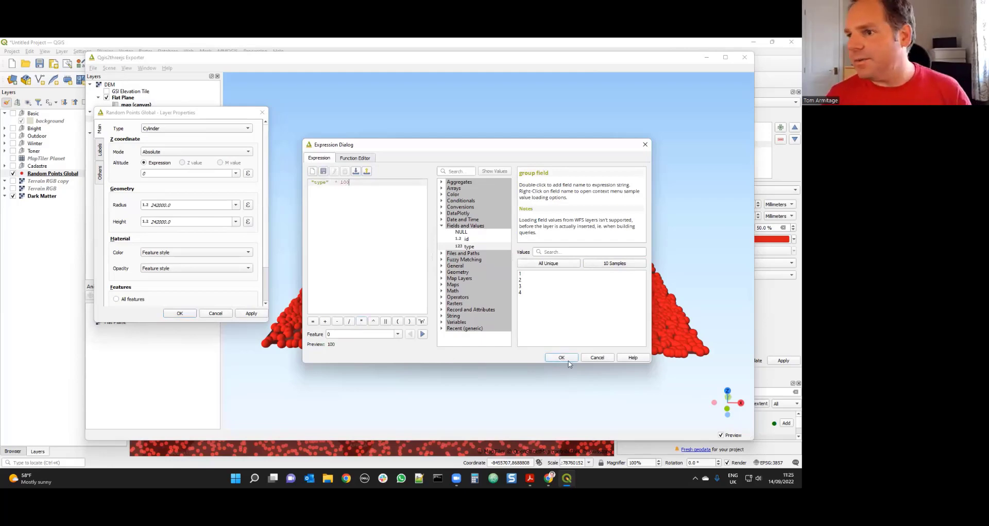
click(564, 359)
click(252, 313)
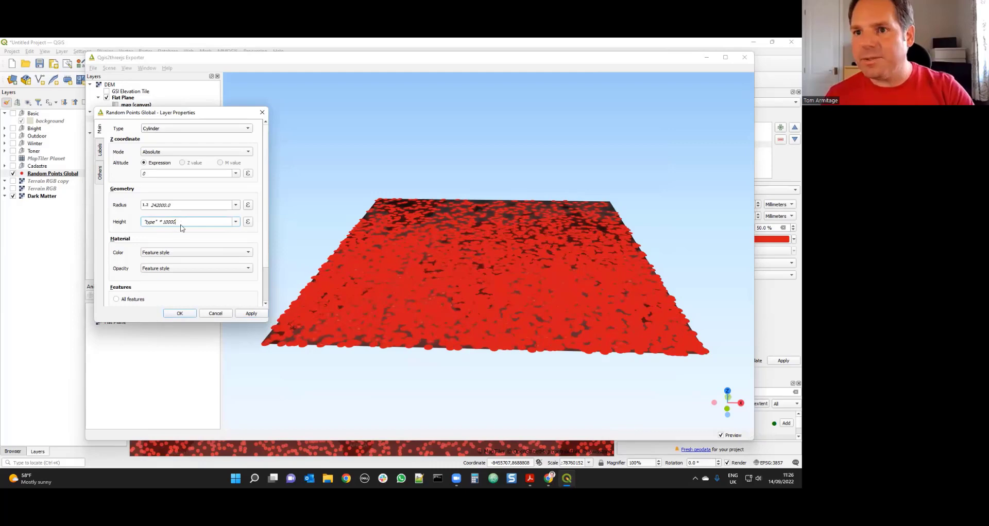
- Increase the cylinder height expression to "type" * 10000 and then to "type" * 1000000, applying each change
click(251, 313)
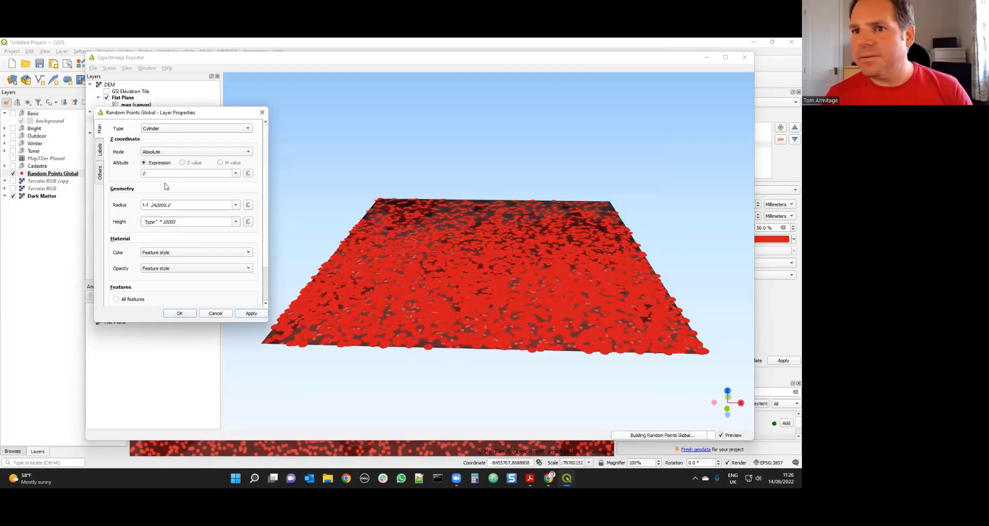
click(178, 204)
click(182, 221)
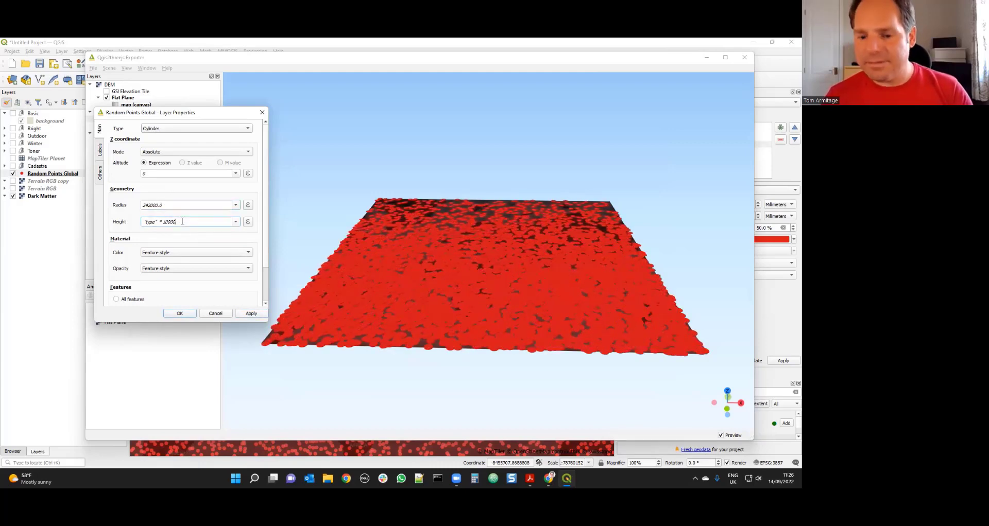
text(00)
click(250, 314)
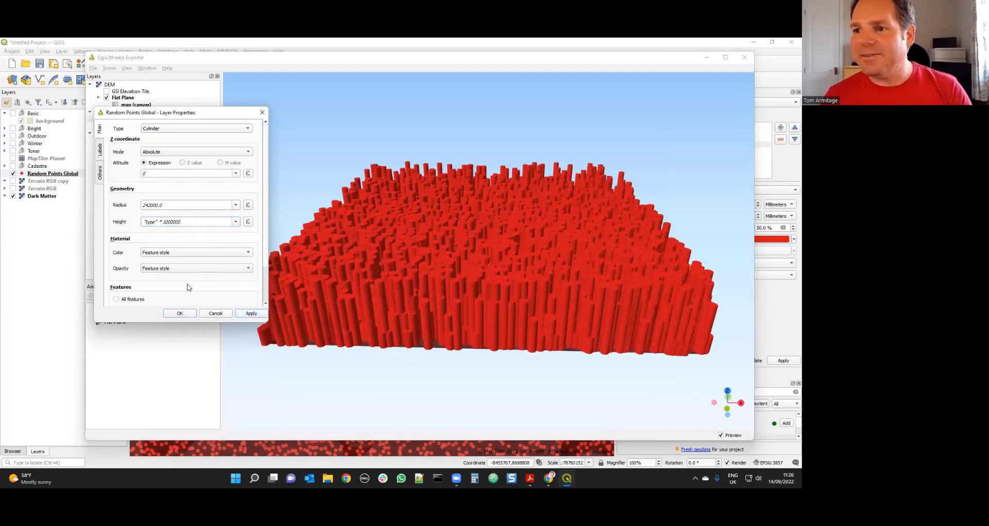
- Reduce the cylinder radius to 200000.0 and then to 20000.0, applying each value and inspecting the columns up close
drag(158, 201, 136, 199)
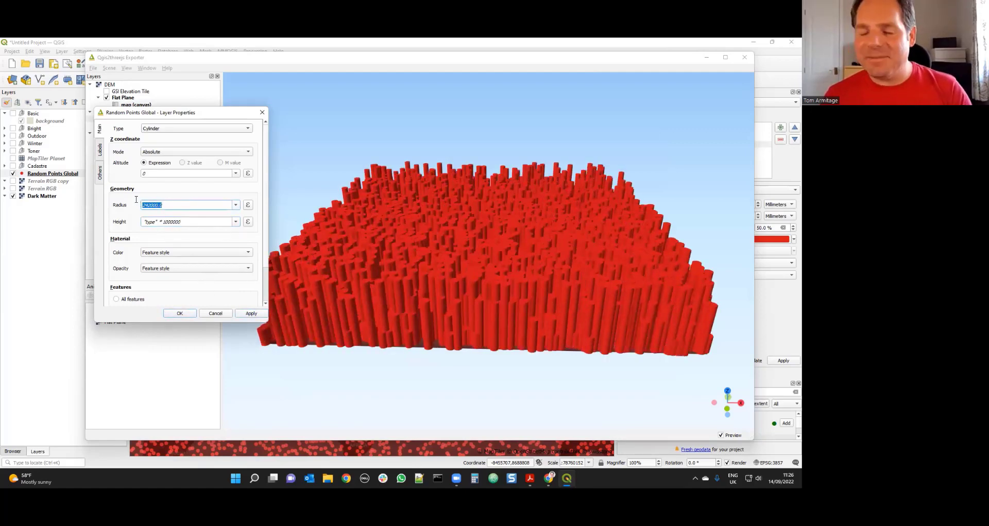
click(169, 205)
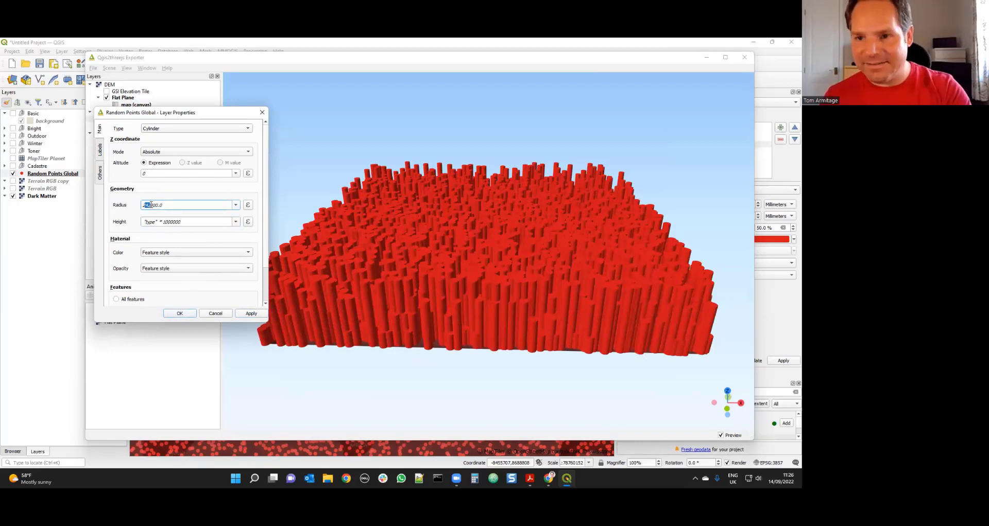
click(250, 313)
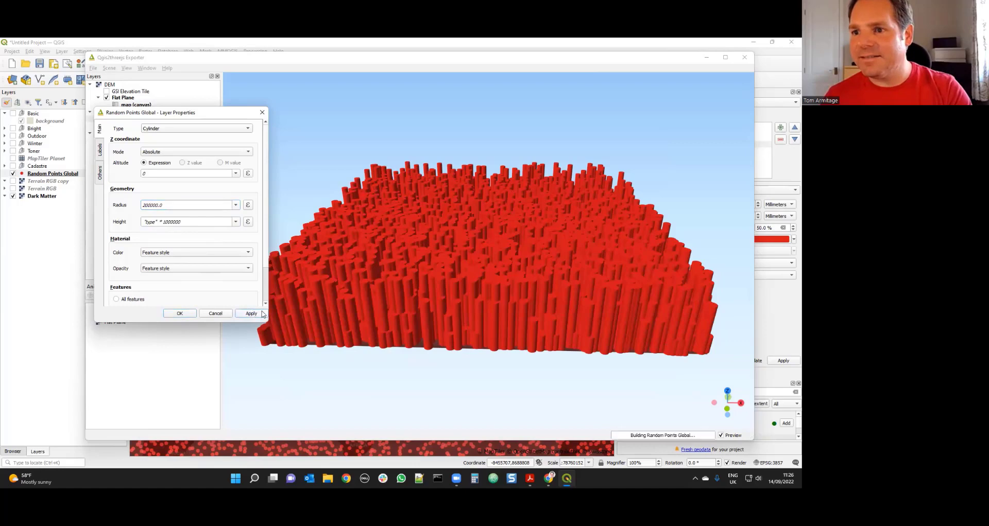
drag(467, 278, 432, 281)
scroll(471, 217, up, 8)
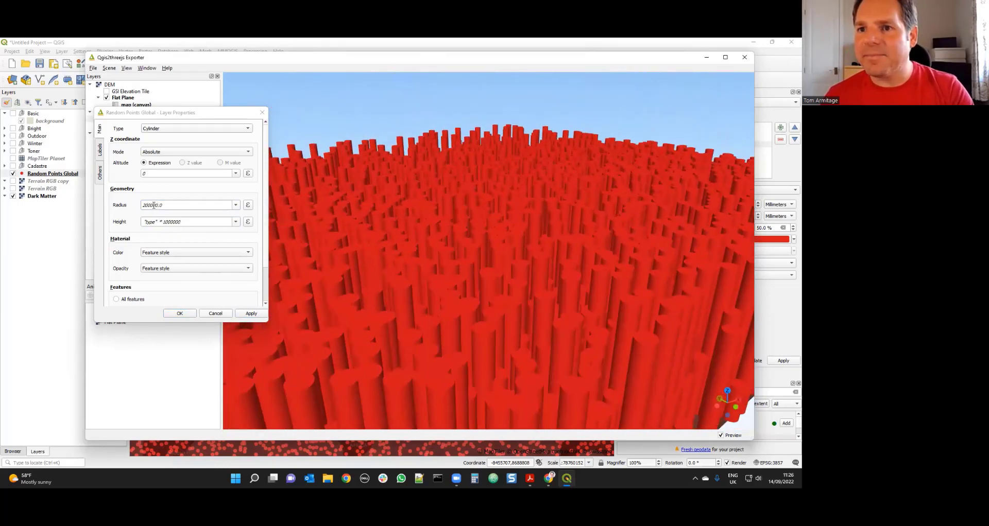
click(157, 205)
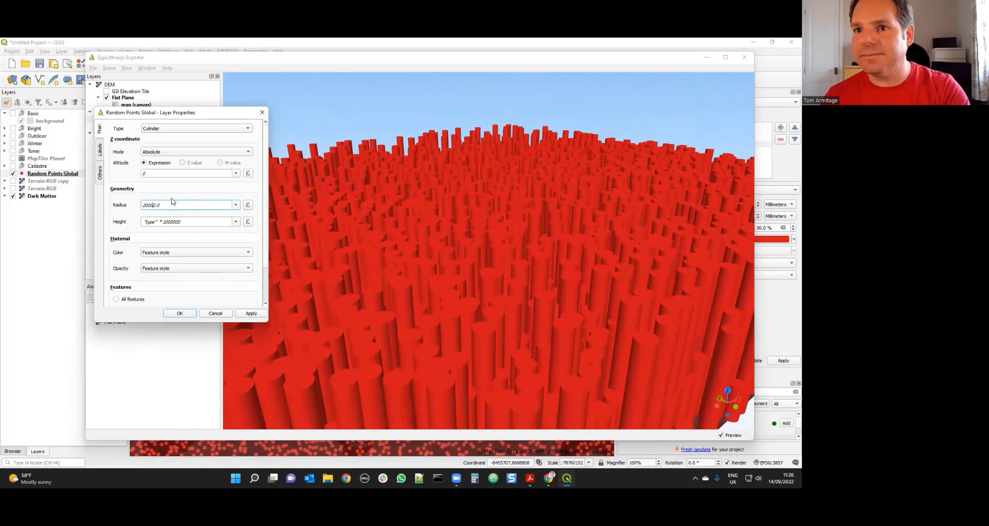
click(251, 313)
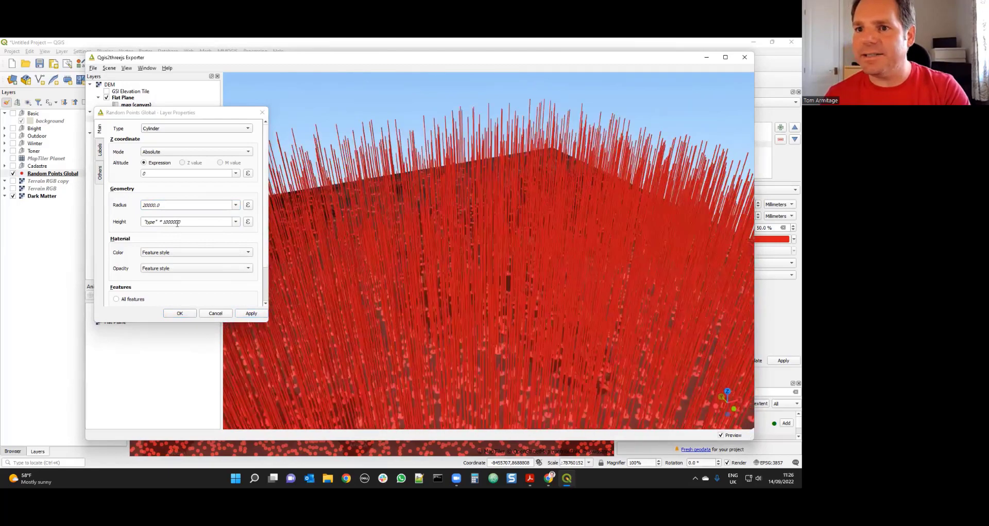
- Lower the cylinder height expression to "type" * 10000, apply it, and inspect the points over northern Europe
click(190, 221)
key(BackSpace)
key(BackSpace)
click(251, 314)
drag(402, 205, 423, 267)
scroll(285, 256, up, 5)
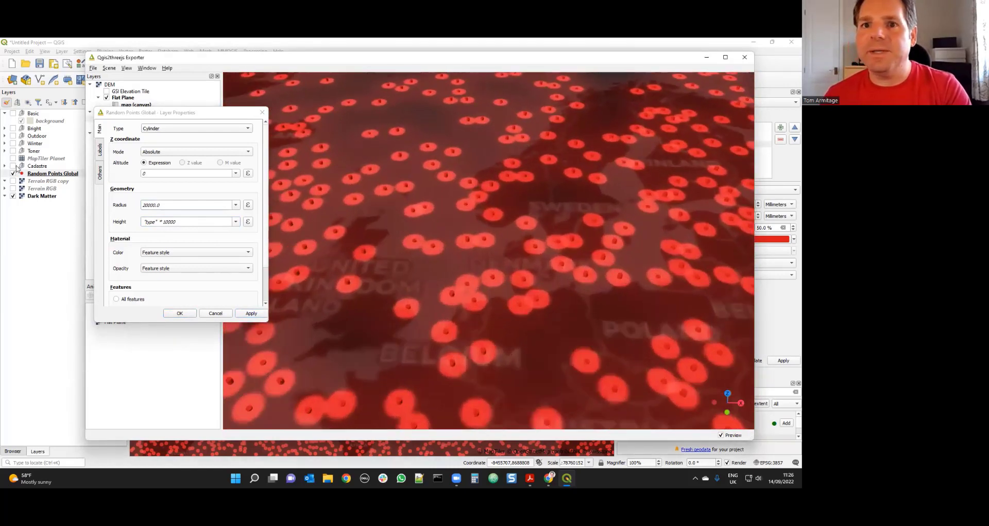
- Hide Random Points Global in the main map's layers, then raise the cylinders' height multiplier and accept the 3D layer properties
click(13, 174)
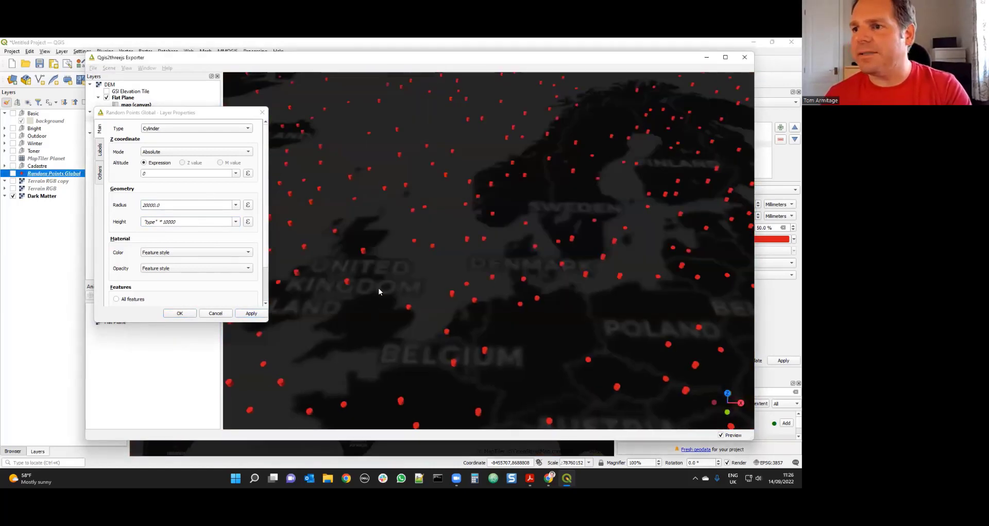
drag(394, 279, 289, 252)
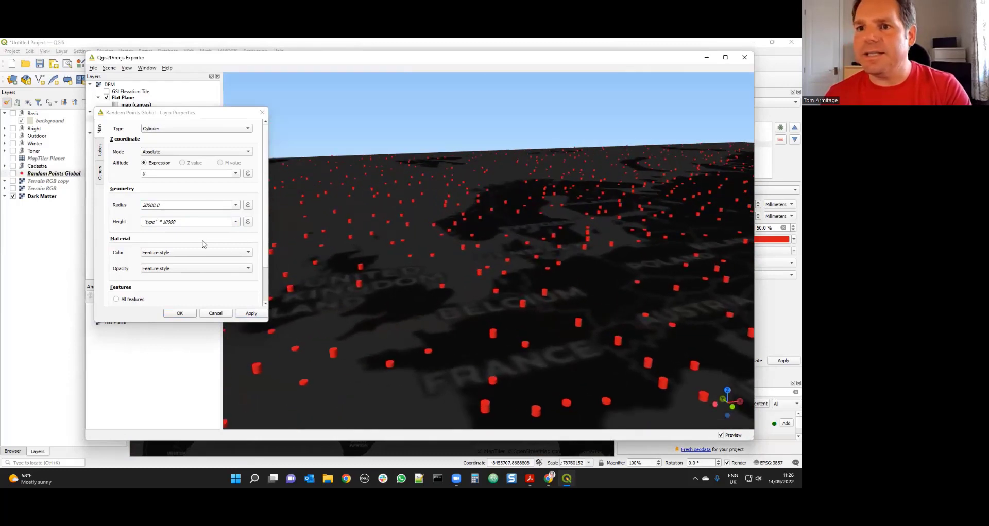
click(179, 221)
key(Return)
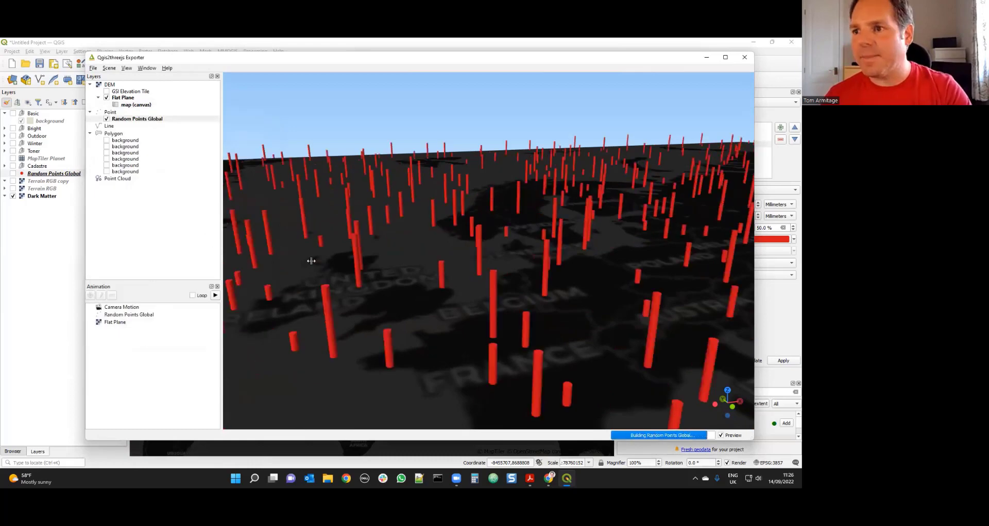
drag(507, 289, 432, 276)
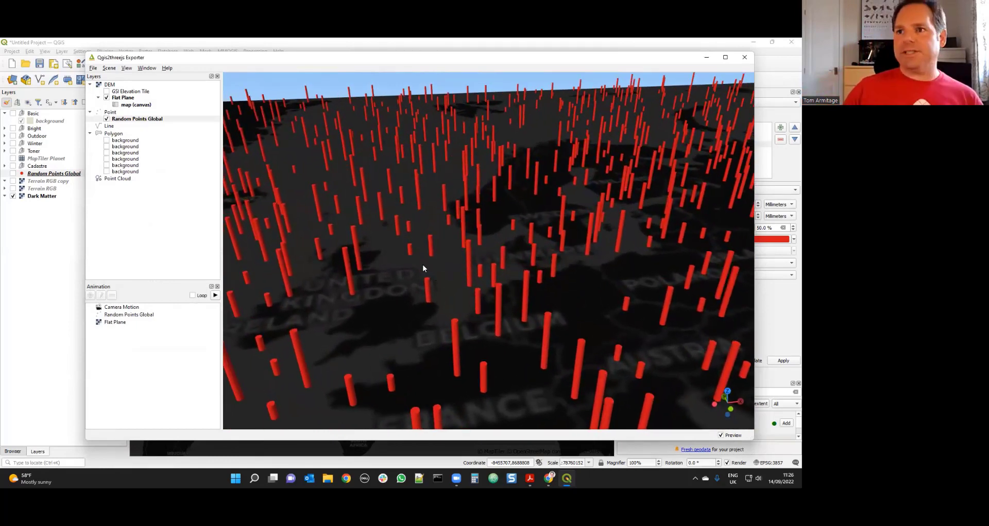
- Set the scene background to solid color #000000, apply it, and view the red columns across the world map from several angles
click(108, 68)
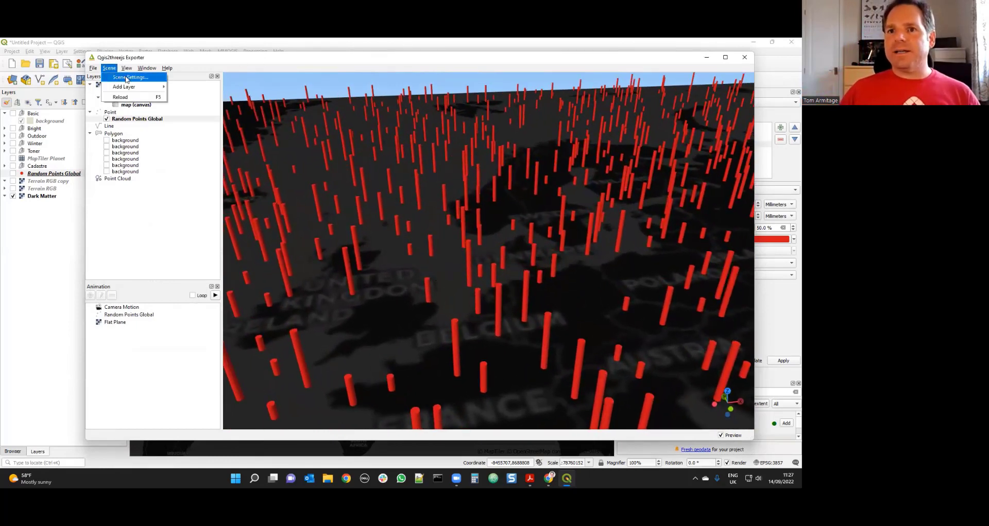
click(124, 80)
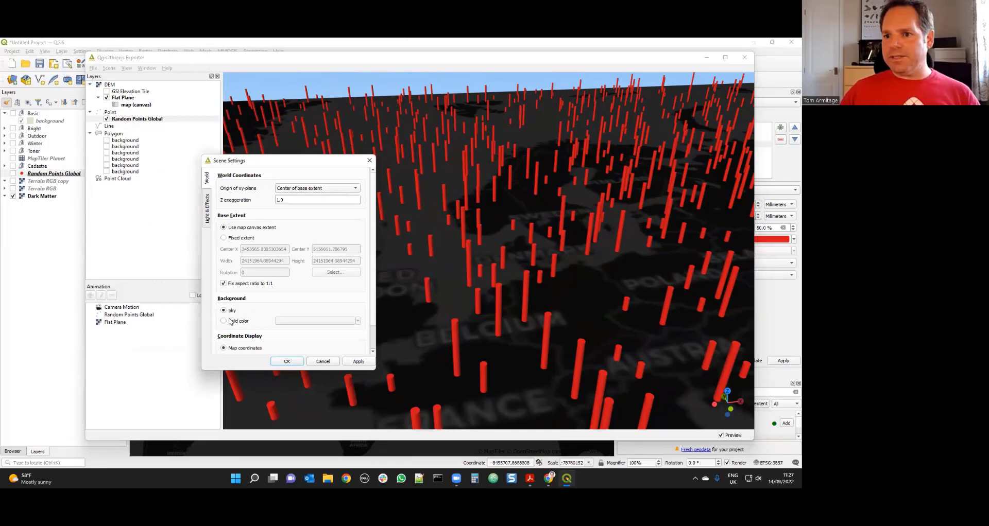
click(304, 323)
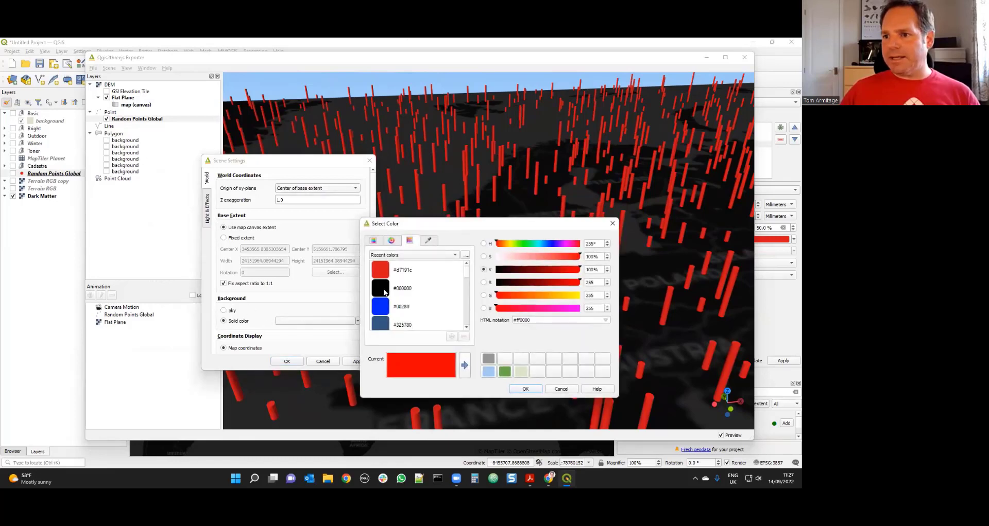
click(525, 389)
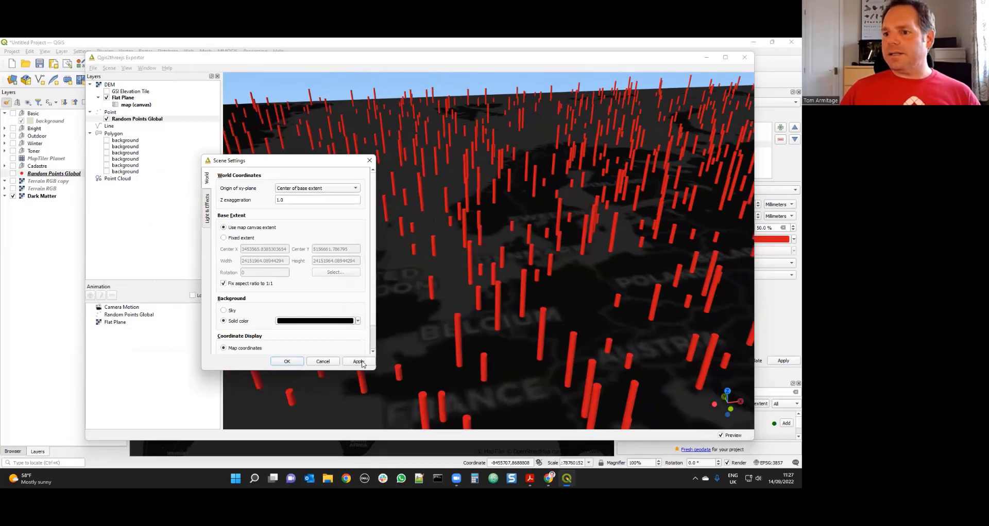
click(359, 362)
key(Escape)
drag(444, 264, 351, 236)
drag(462, 260, 337, 201)
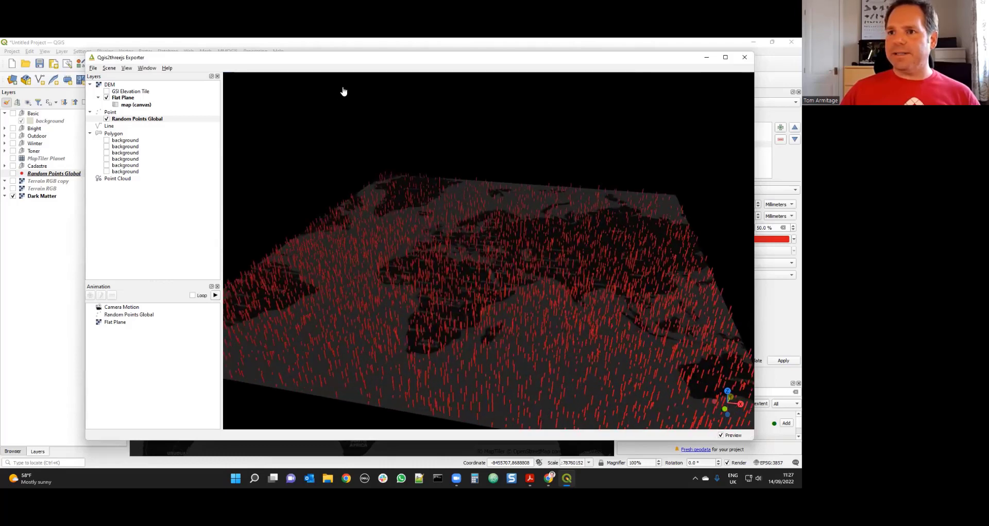
drag(345, 82, 331, 201)
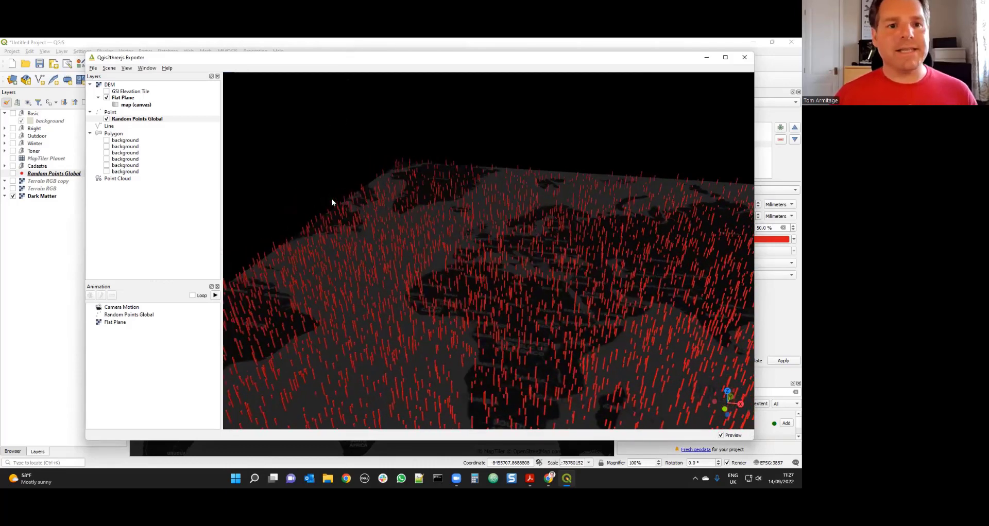
scroll(332, 198, up, 5)
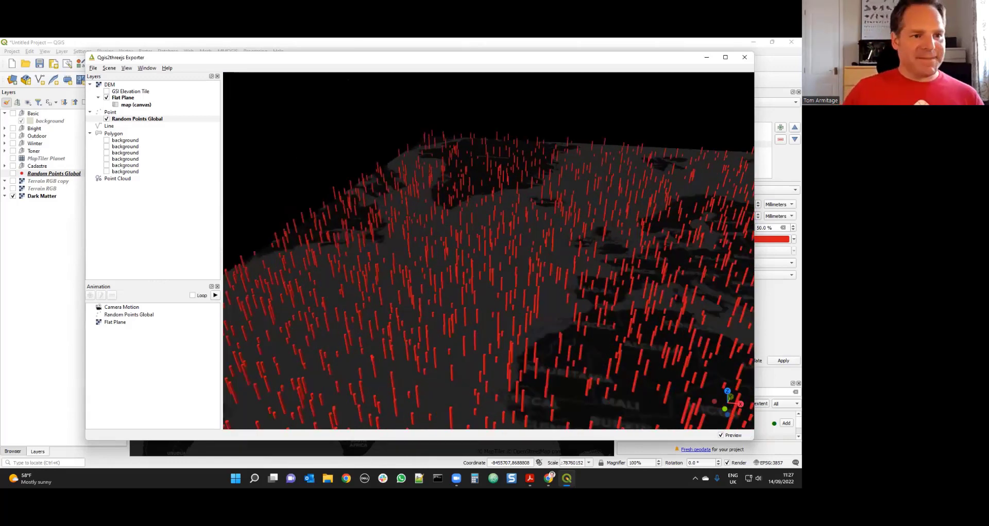